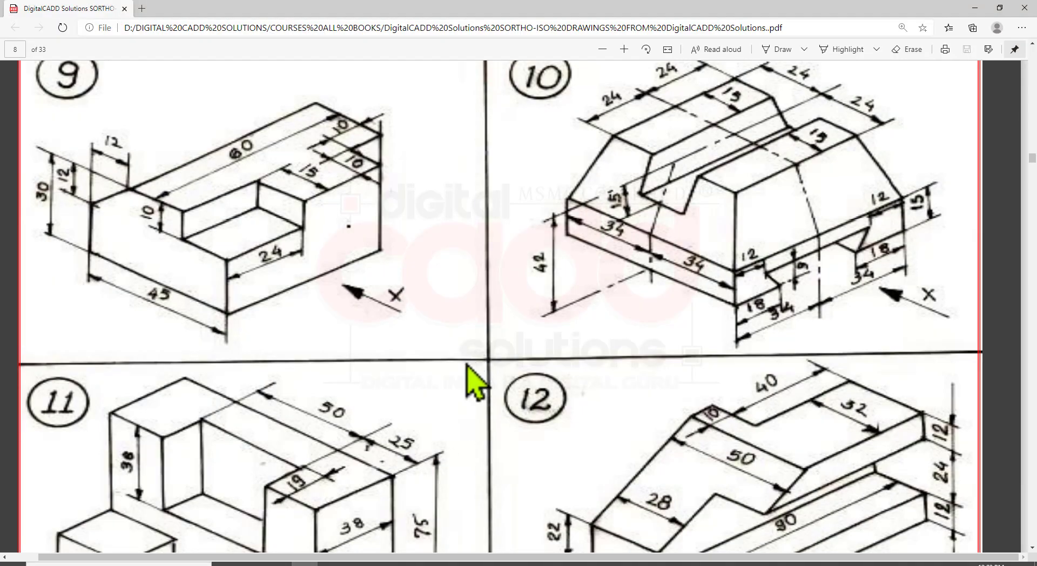
- Scroll through the reference PDF's isometric exercises
scroll(611, 362, "up", 3)
scroll(610, 362, "up", 2)
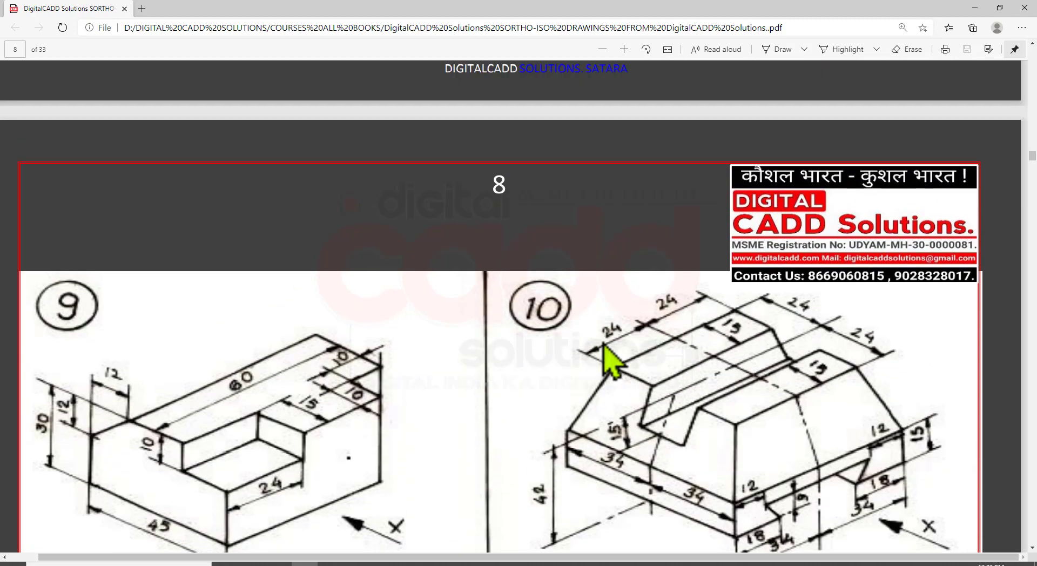
scroll(611, 362, "down", 3)
scroll(605, 346, "down", 2)
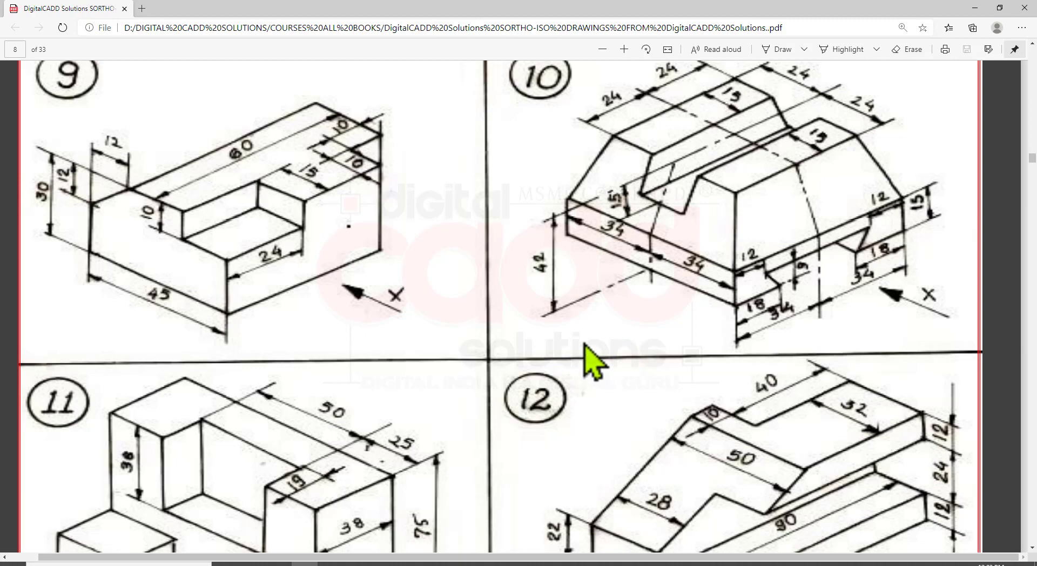
scroll(585, 346, "up", 2)
scroll(592, 362, "down", 2)
scroll(592, 362, "down", 1, "ctrl")
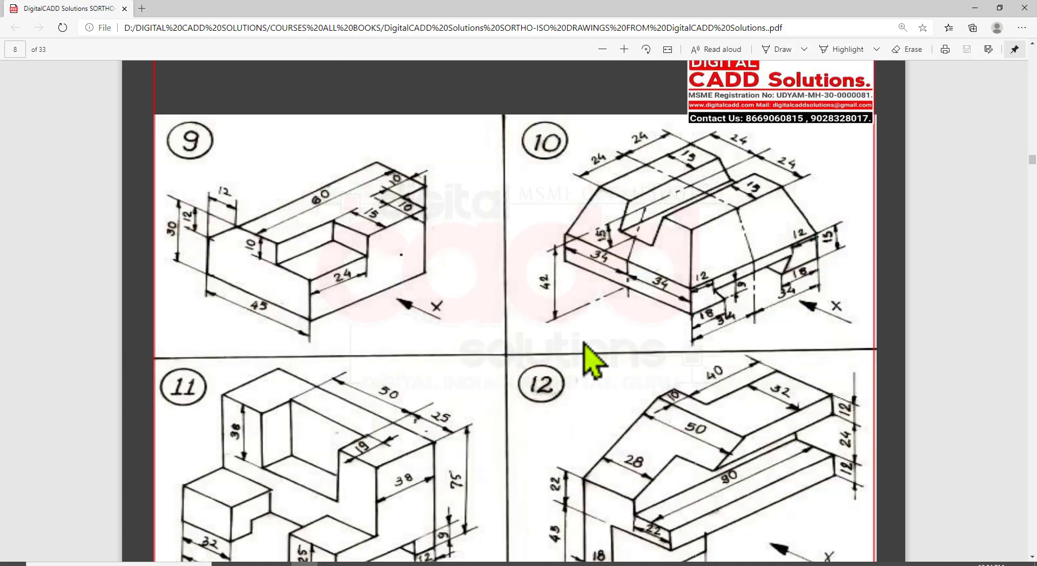
scroll(593, 362, "down", 2)
scroll(593, 362, "down", 3)
scroll(593, 362, "down", 3)
scroll(593, 362, "down", 2)
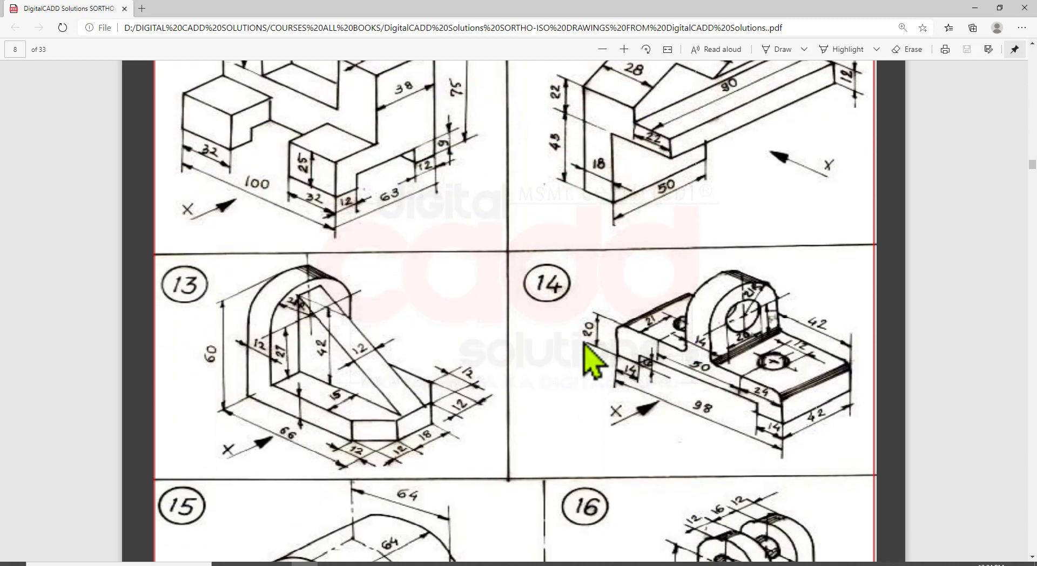
scroll(586, 351, "down", 1)
scroll(585, 351, "down", 1)
scroll(585, 351, "down", 2)
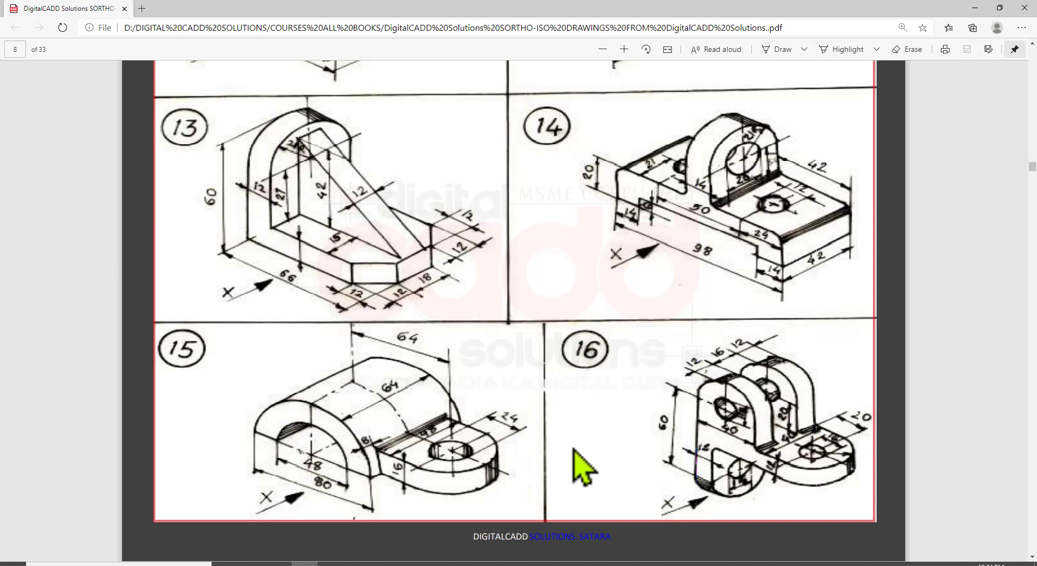
scroll(573, 450, "up", 1, "ctrl")
scroll(572, 450, "up", 2)
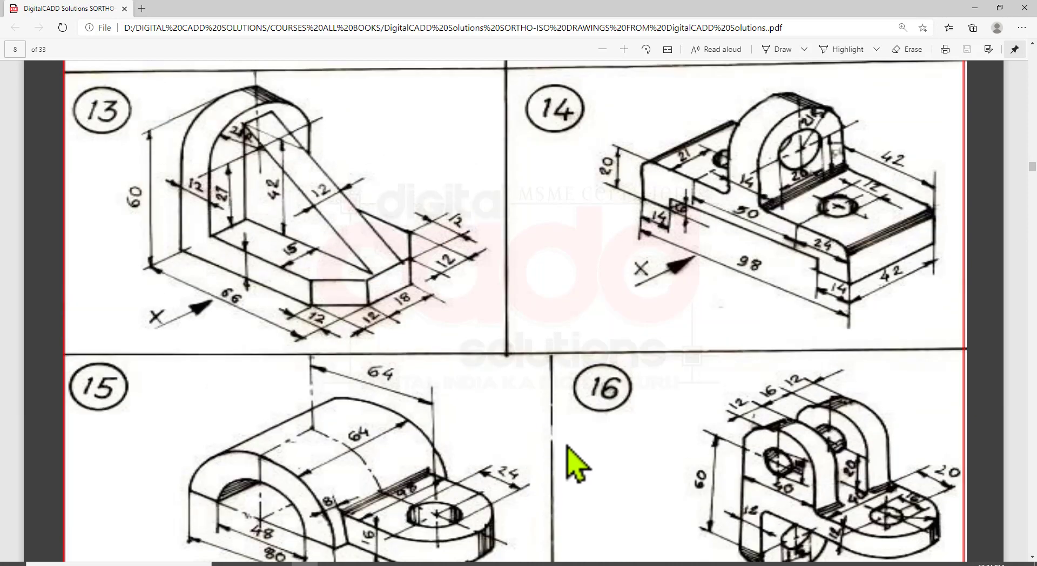
scroll(571, 449, "up", 3)
scroll(572, 449, "up", 4)
scroll(572, 450, "up", 5)
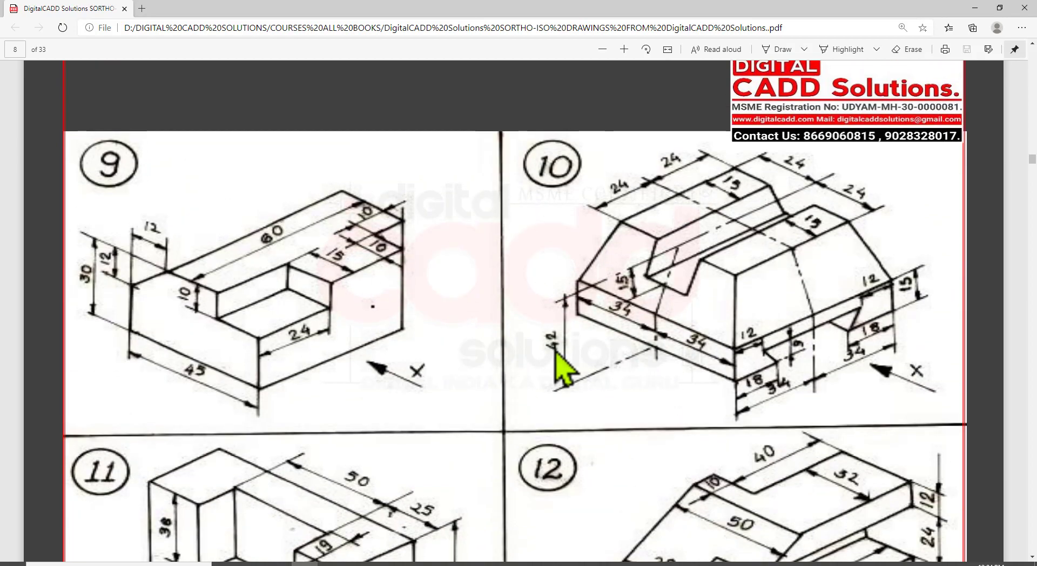
scroll(566, 346, "down", 3)
scroll(566, 346, "down", 3)
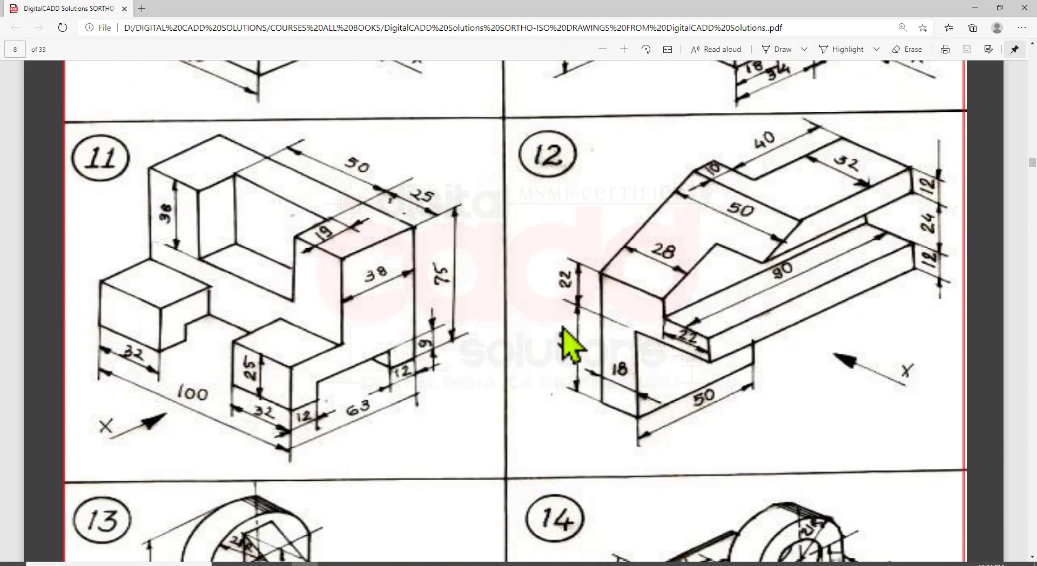
scroll(567, 346, "down", 3)
scroll(566, 344, "down", 5)
scroll(568, 346, "down", 4)
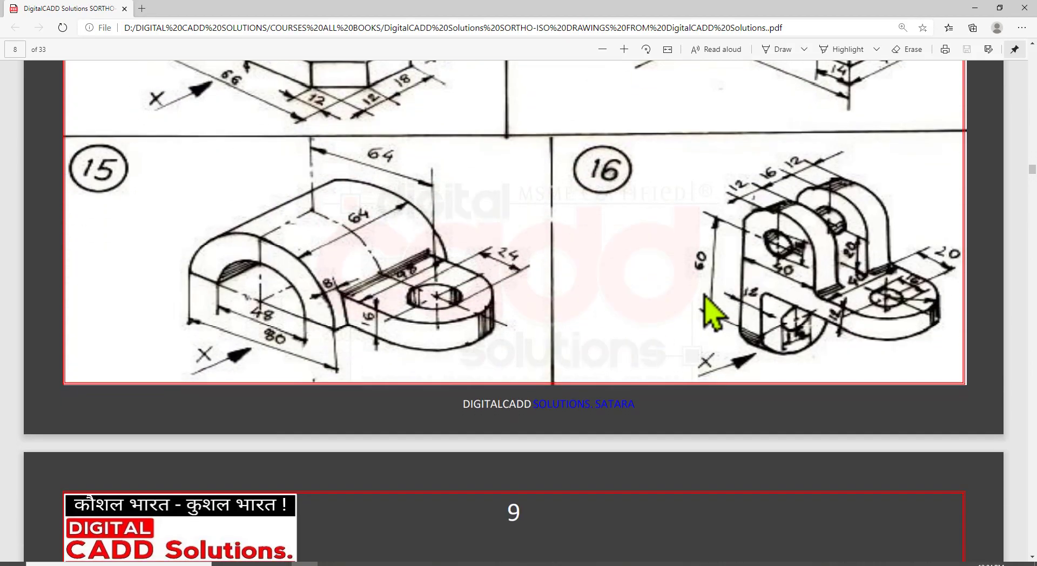
scroll(705, 298, "up", 3)
scroll(567, 373, "up", 6)
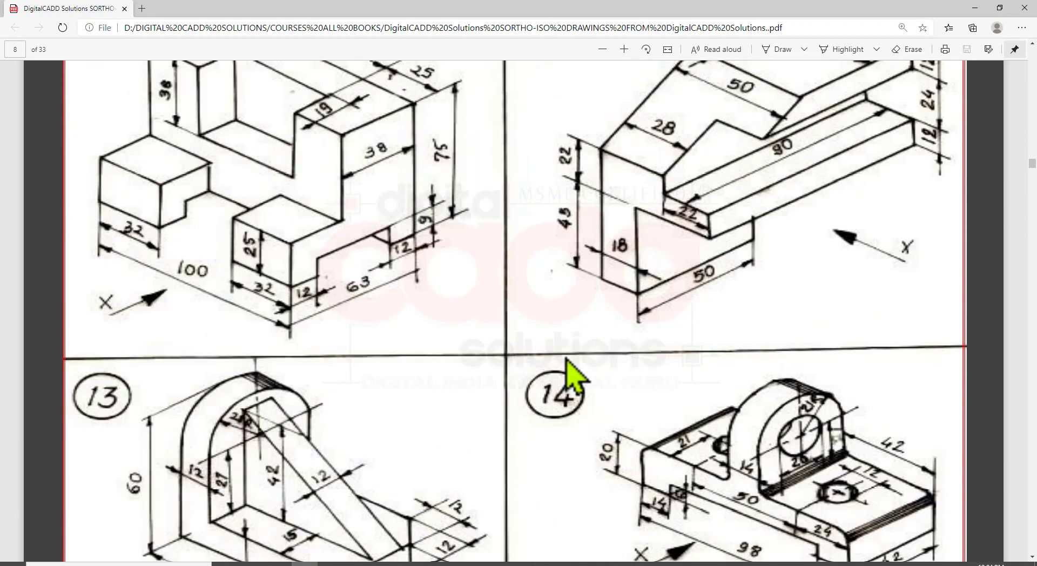
scroll(572, 370, "up", 5)
scroll(573, 372, "up", 4)
scroll(566, 378, "up", 1)
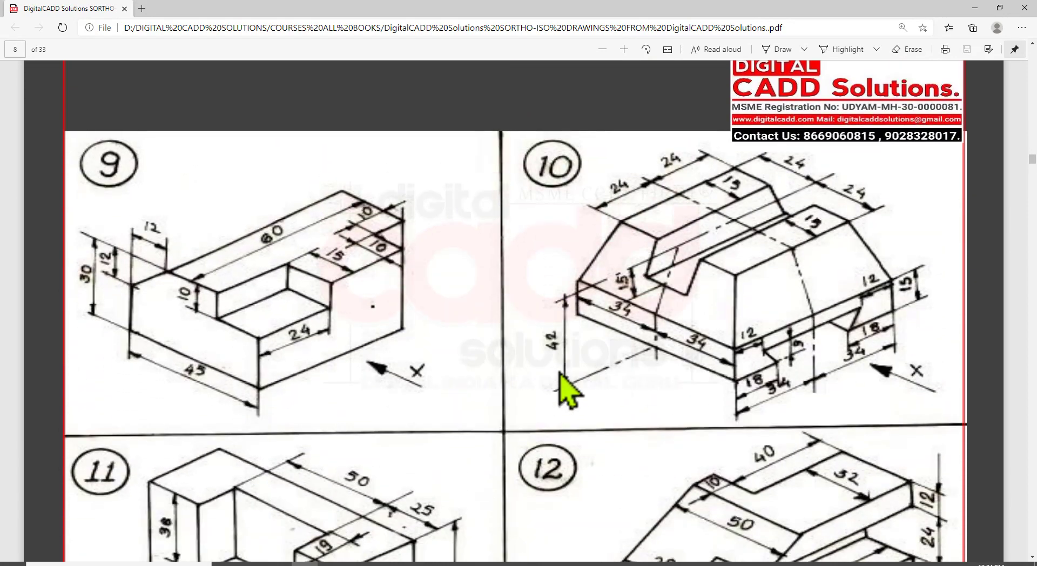
scroll(559, 375, "down", 2)
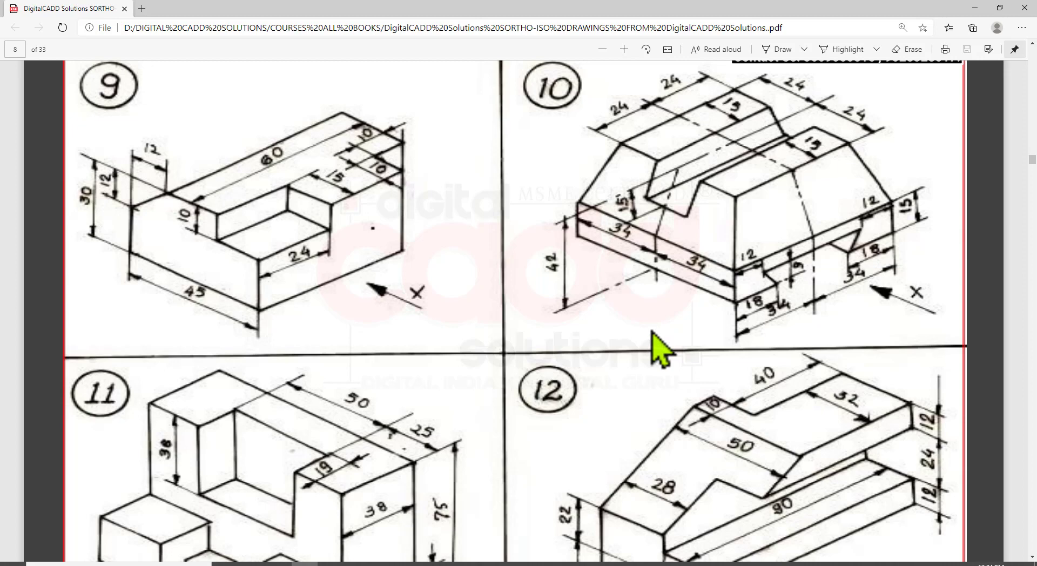
scroll(630, 341, "up", 2)
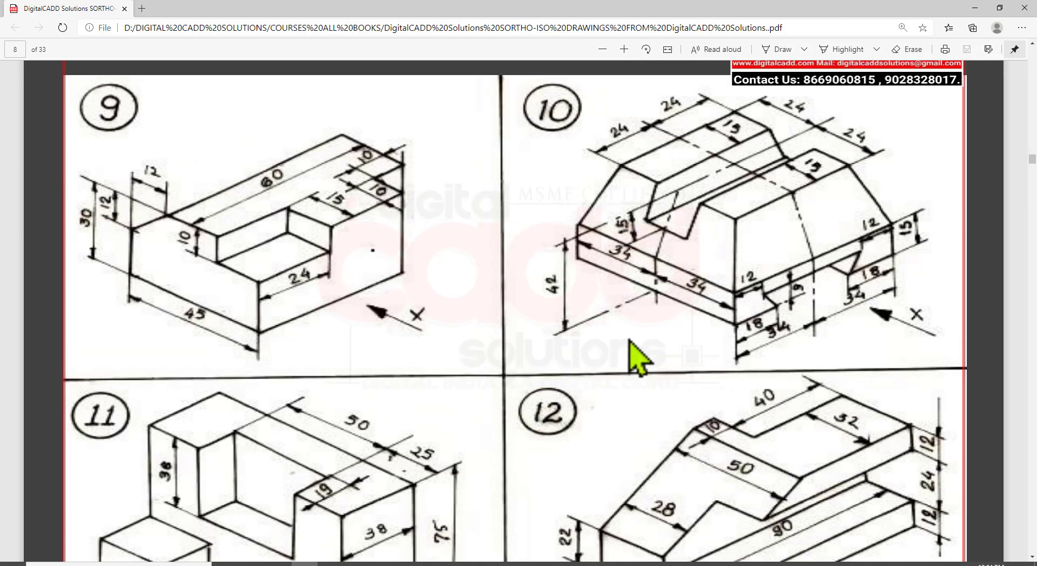
scroll(487, 362, "down", 3)
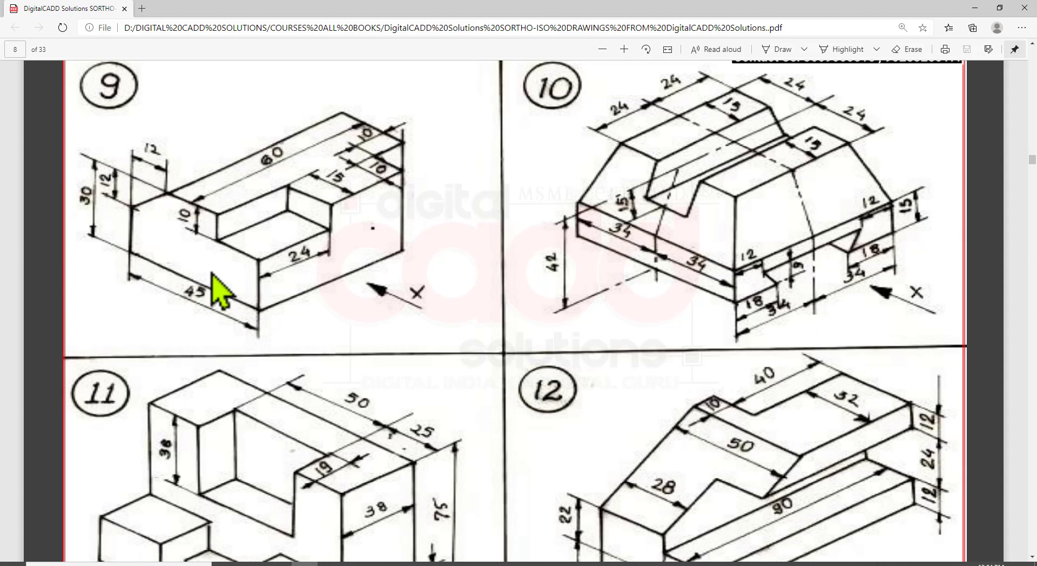
- Outline exercise No. 9 on the PDF, then bring AutoCAD back to the front
mouse_move(63, 45)
left_mouse_down()
mouse_move(454, 358)
mouse_move(498, 346)
left_mouse_up()
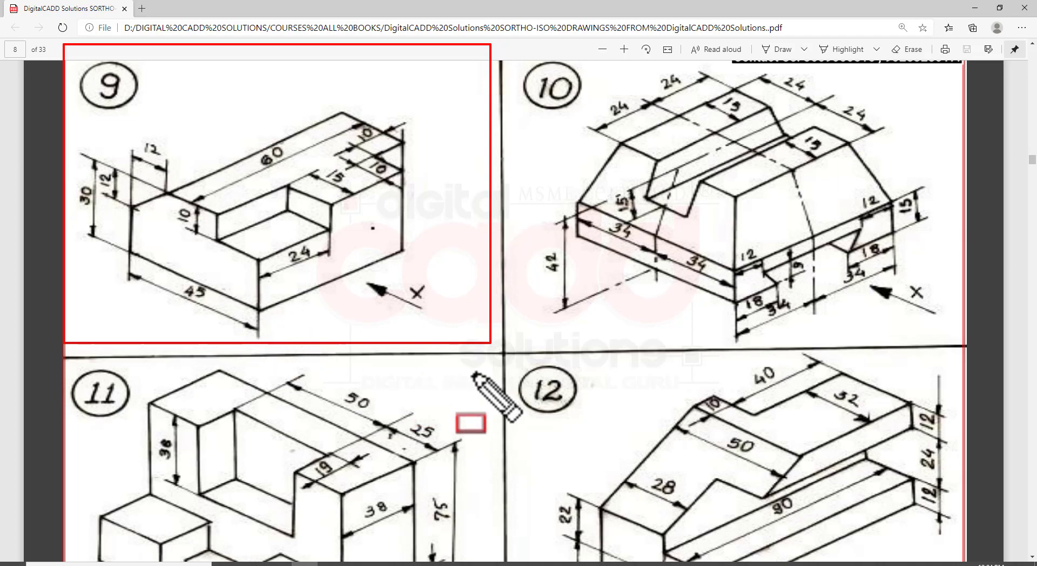
scroll(478, 386, "down", 2)
scroll(481, 392, "down", 5)
scroll(481, 392, "down", 10)
scroll(475, 389, "down", 2)
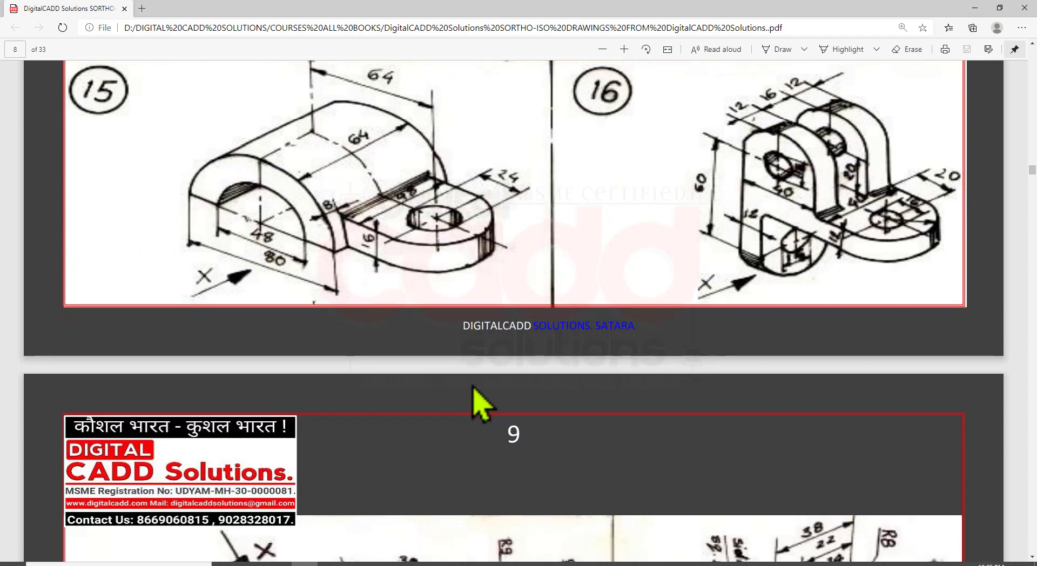
scroll(474, 388, "up", 6)
scroll(474, 388, "up", 7)
scroll(475, 388, "up", 5)
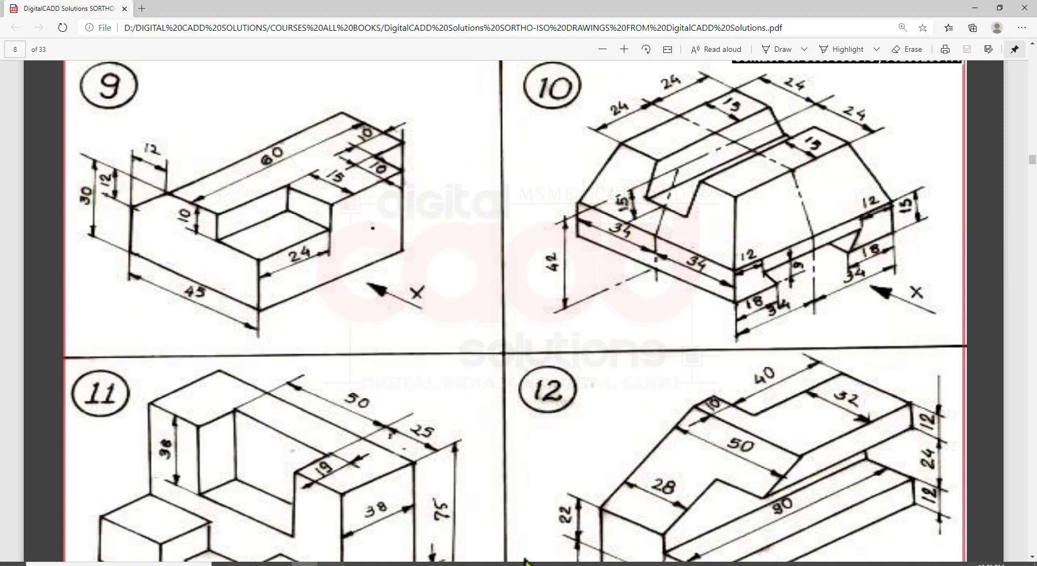
left_click(463, 563)
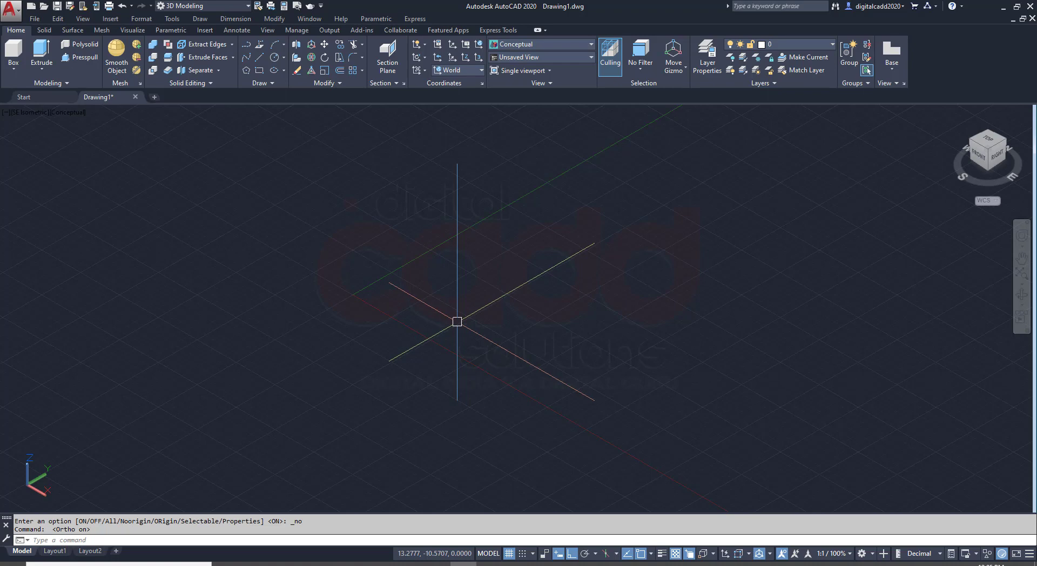
- In the Drawing Units dialog, set length precision 0.00 and insertion scale Millimeters
type("un")
key("Return")
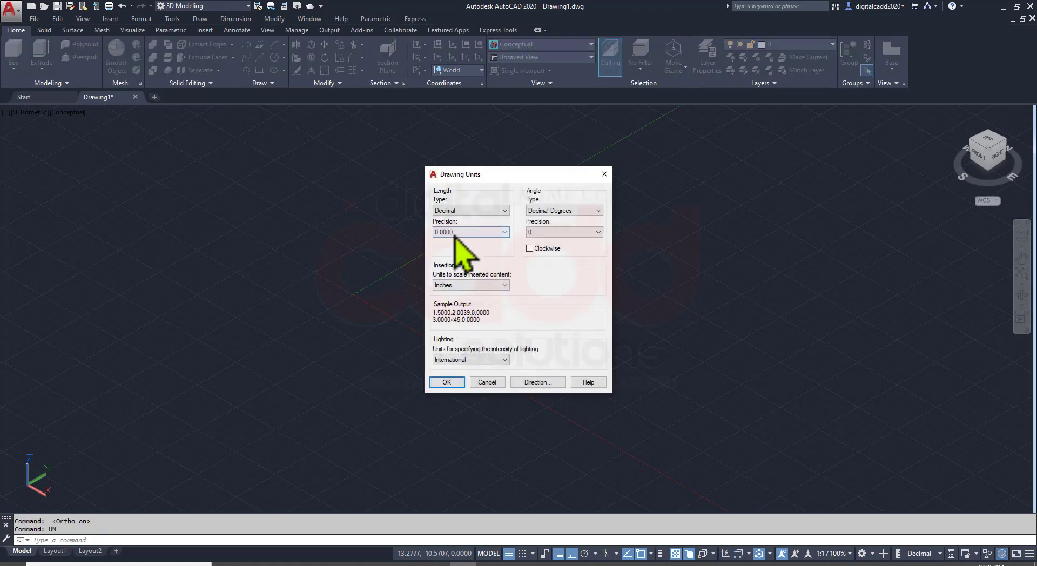
left_click(456, 233)
left_click(457, 256)
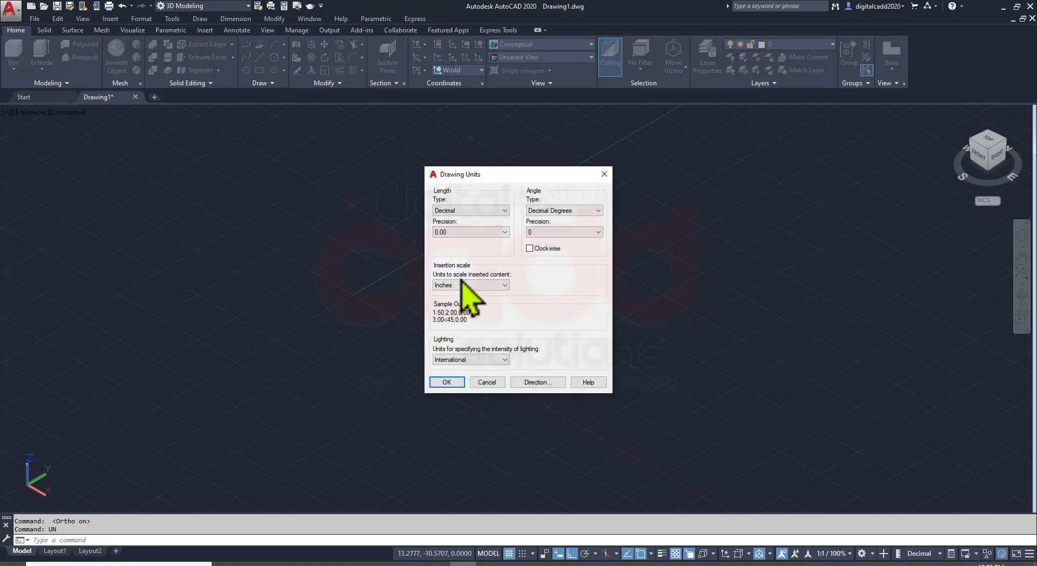
left_click(463, 285)
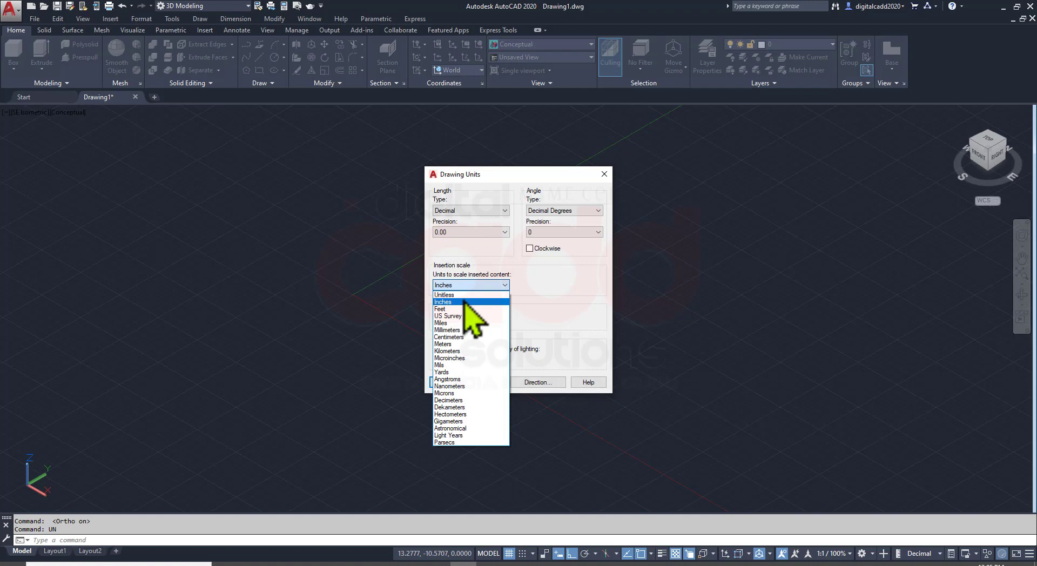
left_click(466, 330)
left_click(452, 382)
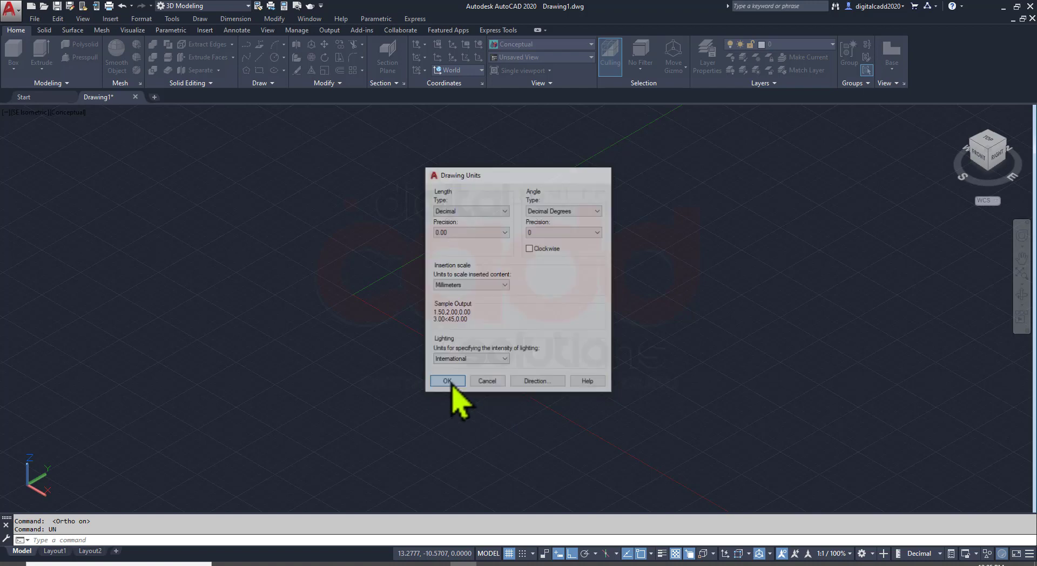
- Set the drawing limits from 0,0 to 1000,1000
type("L")
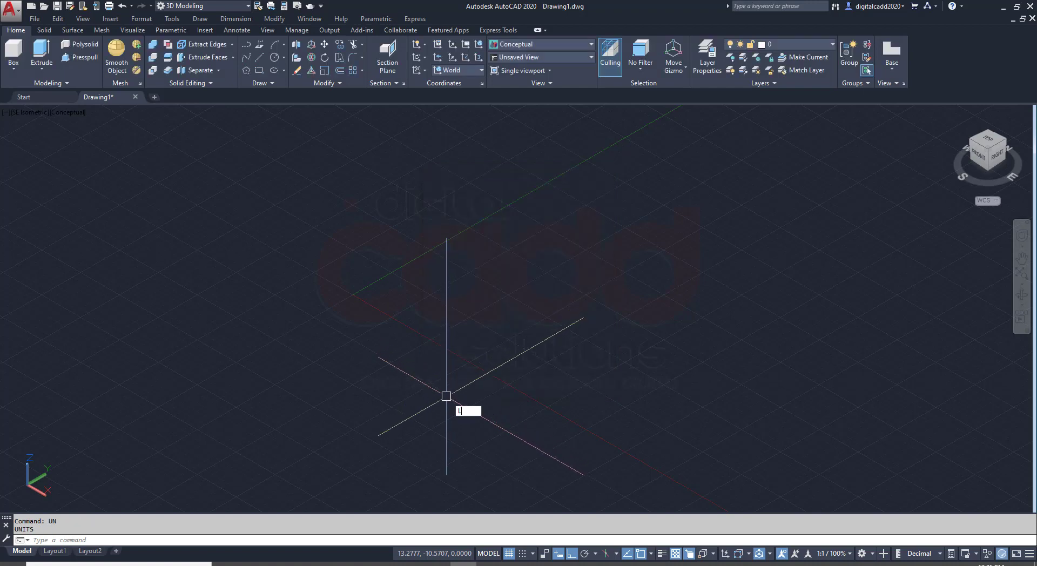
type("IMITS")
key("Return")
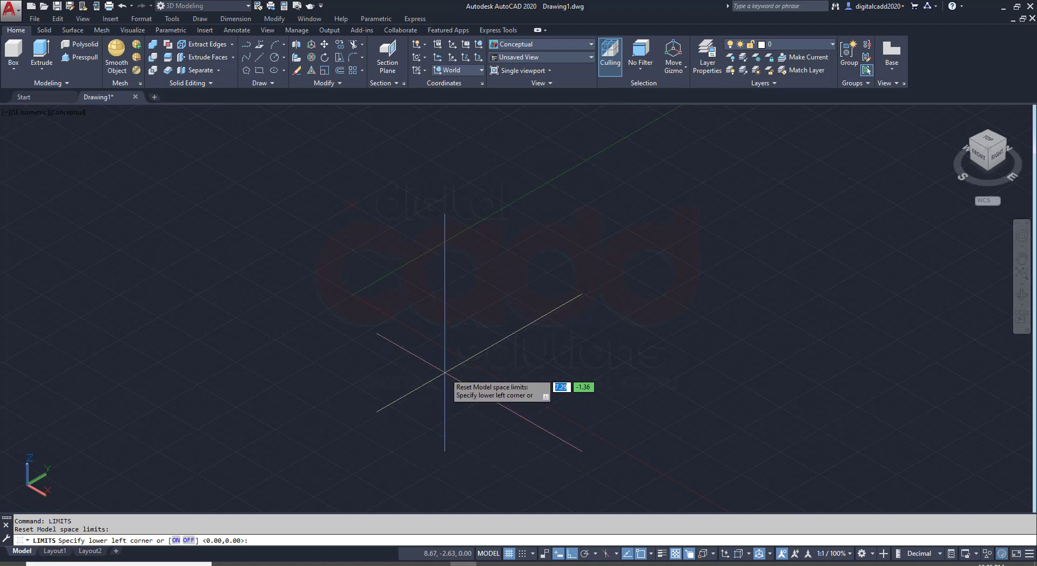
type("0,0")
key("Return")
type("10")
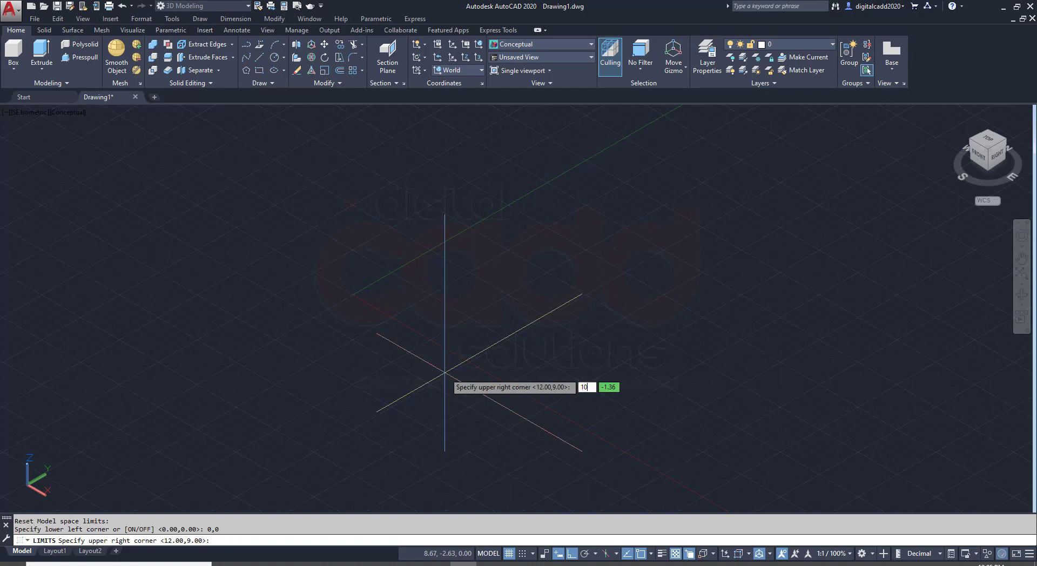
type("00,1")
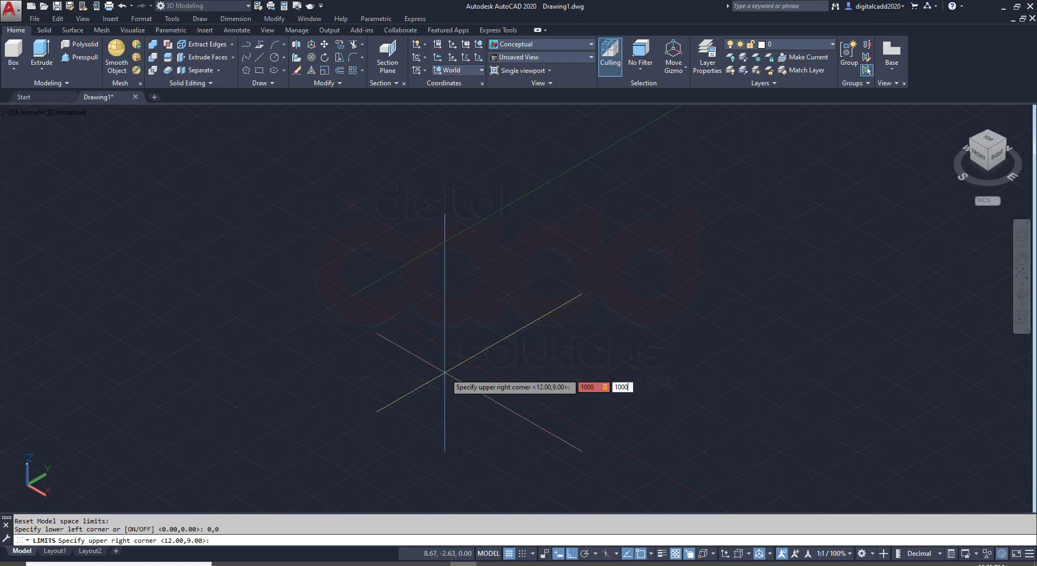
key("Return")
- Zoom to all limits, hide the grid, and return to the reference PDF
type("z")
key("Return")
type("a")
key("Return")
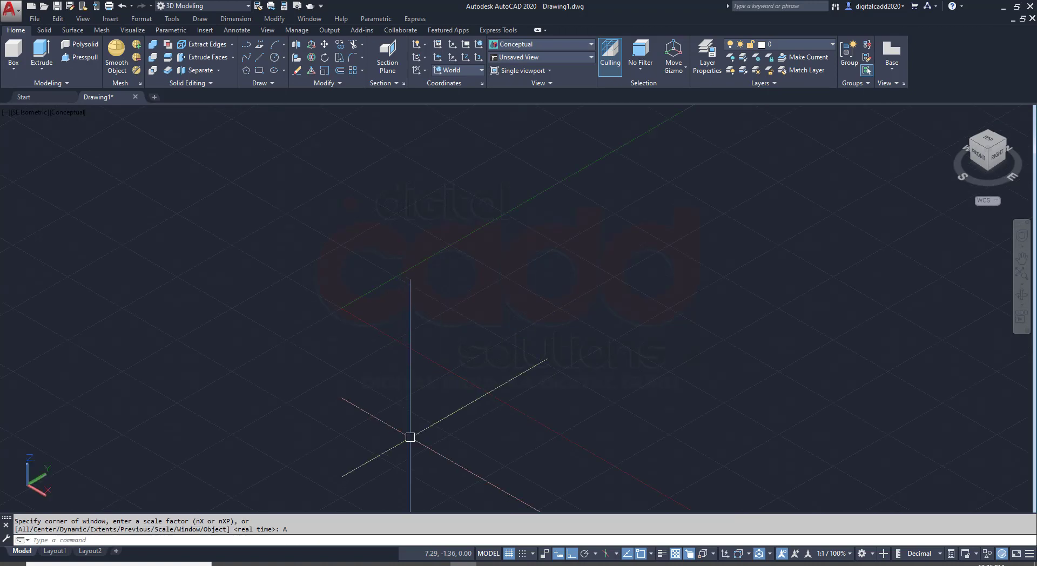
left_click(509, 554)
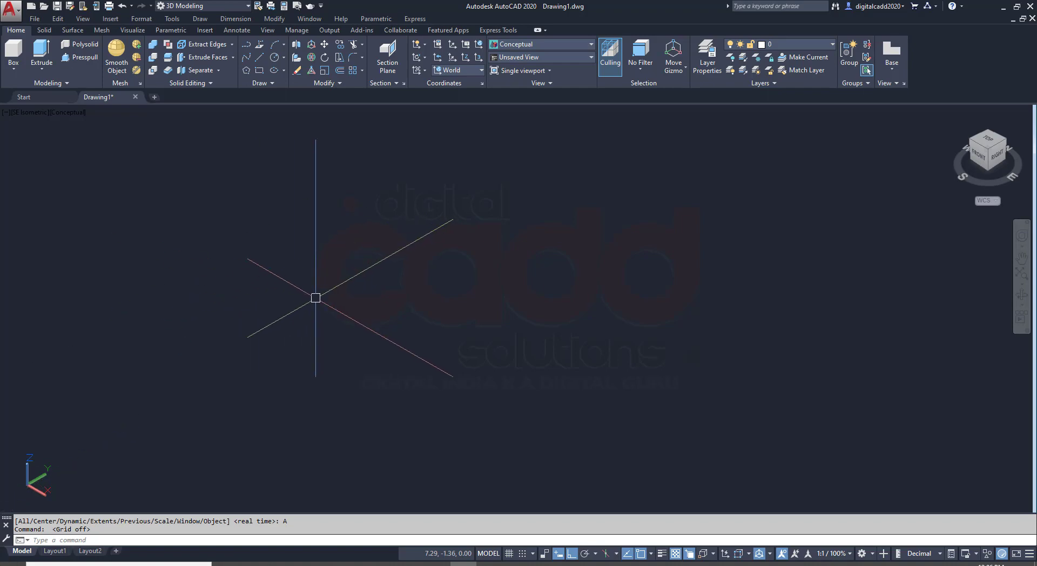
key("alt+Tab")
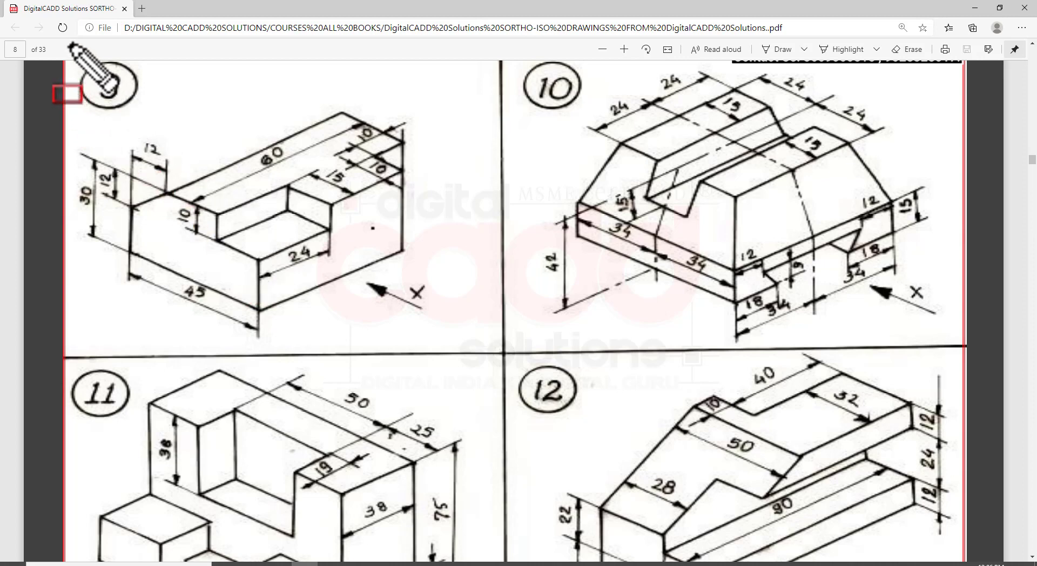
- Box exercise No. 9 and mark its 45 dimension, then return to AutoCAD
left_click_drag(69, 43, 327, 282)
left_click_drag(408, 313, 477, 338)
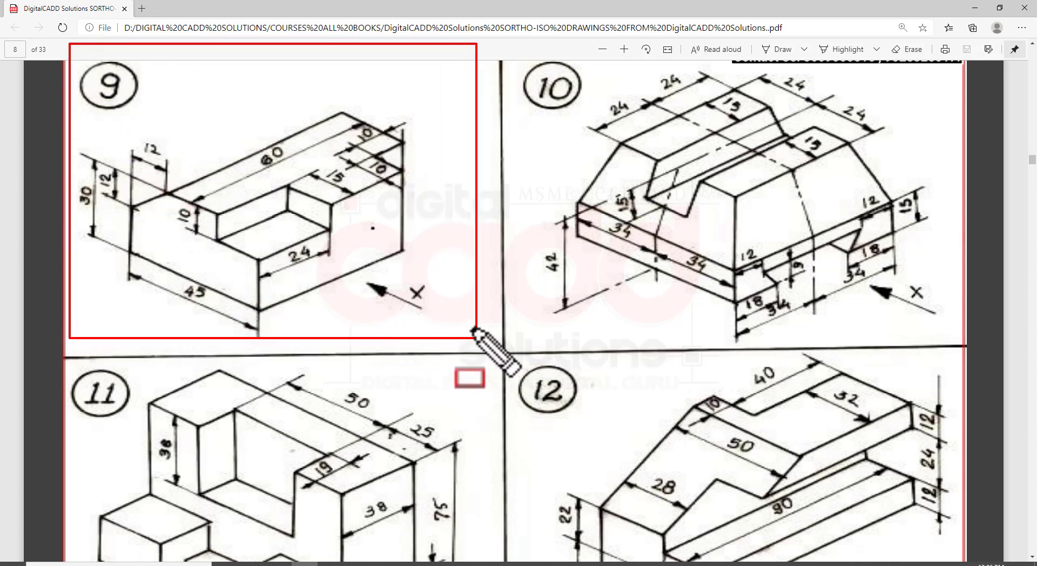
left_click_drag(119, 330, 169, 302)
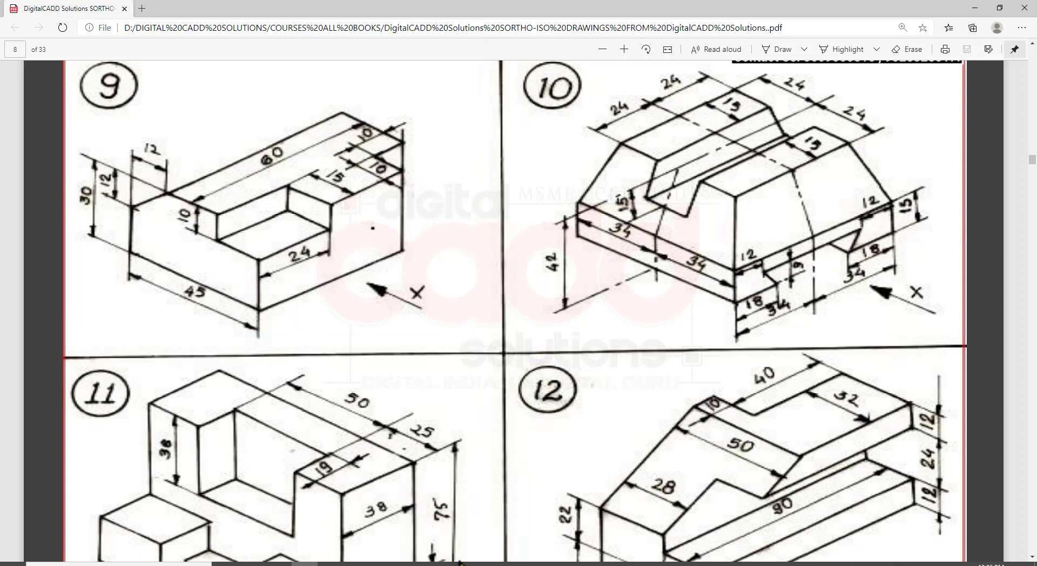
left_click(462, 564)
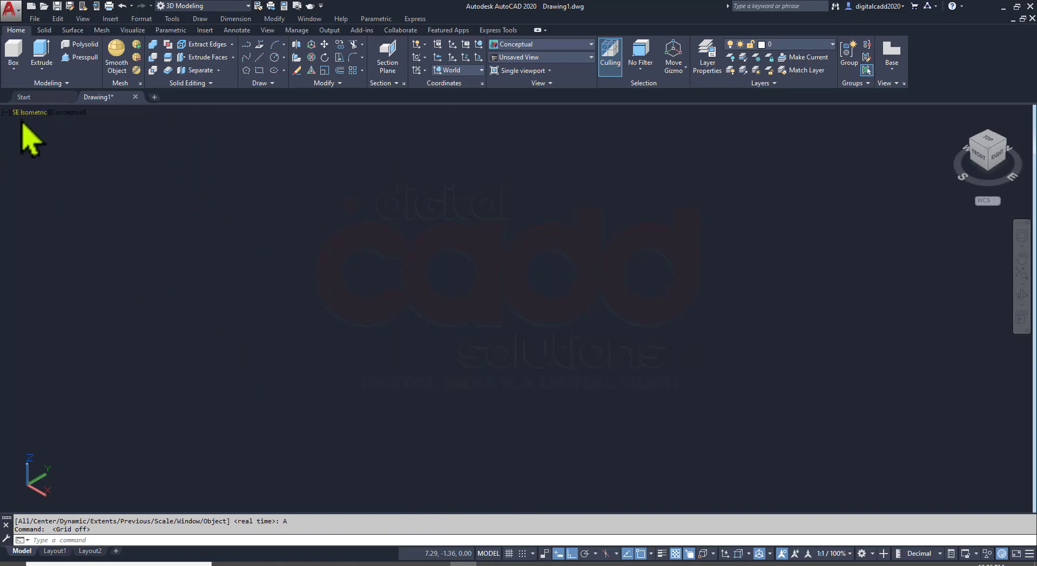
- Switch the viewport to the Left view and check the reference drawing
left_click(28, 112)
left_click(59, 164)
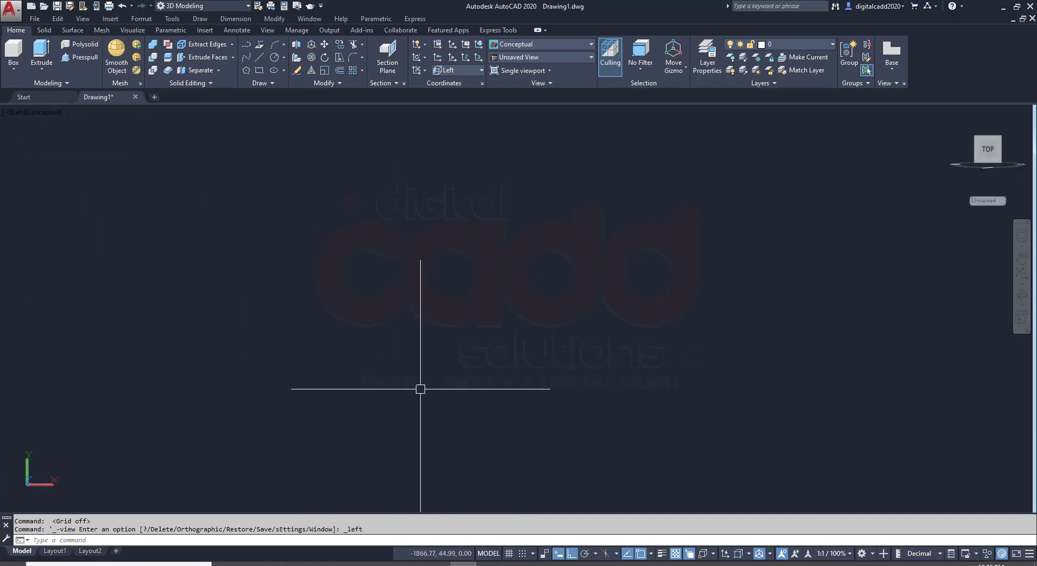
key("alt+Tab")
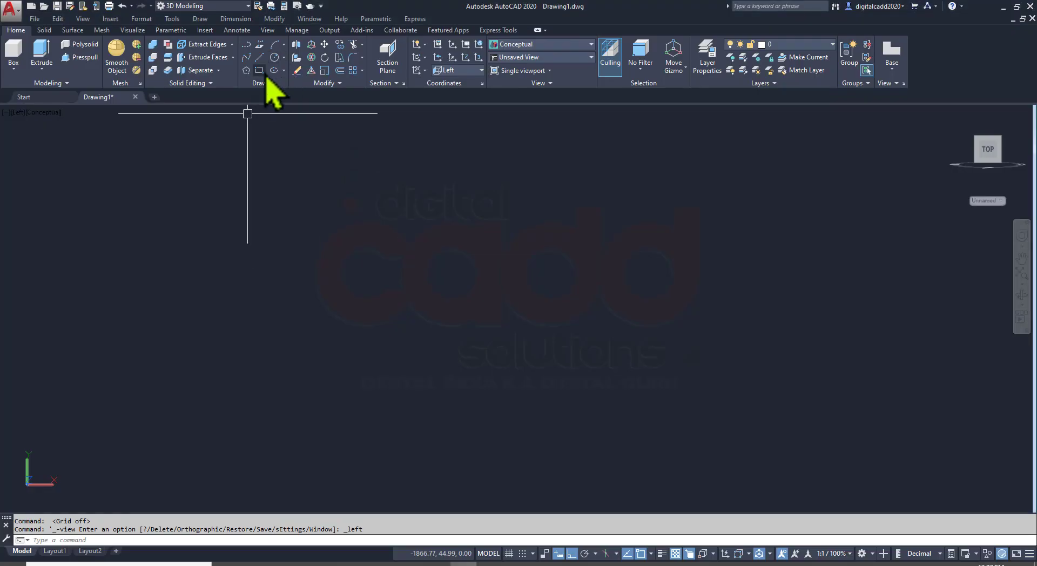
- Draw a 45 by 30 rectangle as the side profile and zoom in on it
left_click(259, 70)
left_click(335, 416)
type("30")
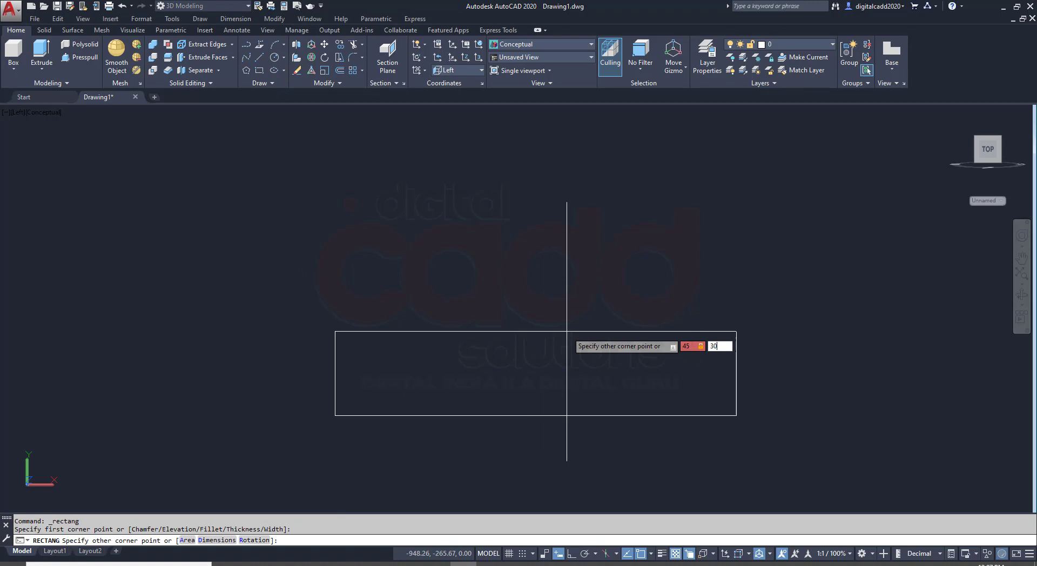
key("Return")
scroll(341, 435, "up", 3)
scroll(342, 429, "up", 4)
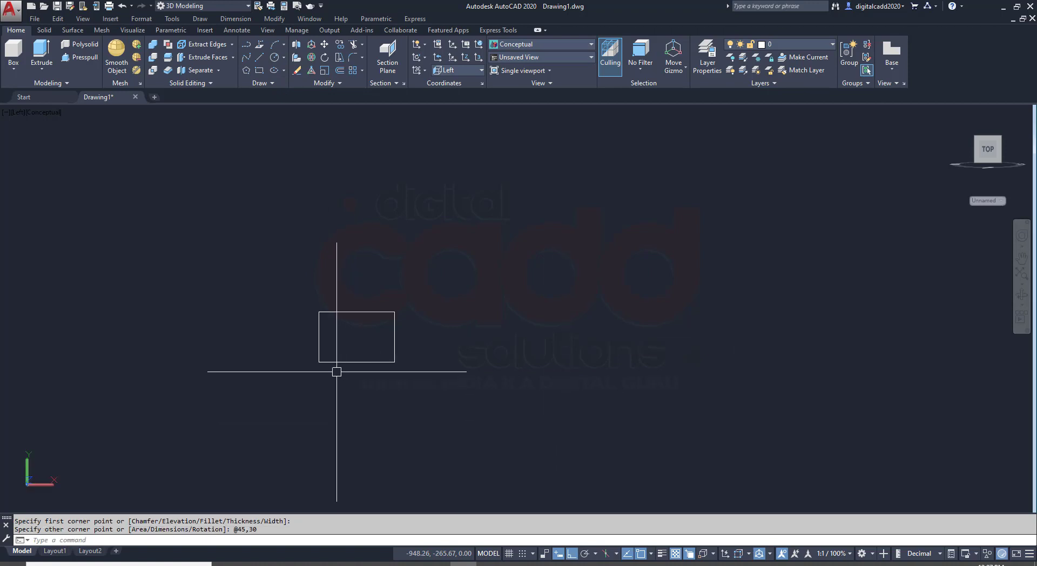
scroll(336, 371, "up", 3)
scroll(343, 358, "up", 2)
middle_click_drag(332, 297, 369, 339)
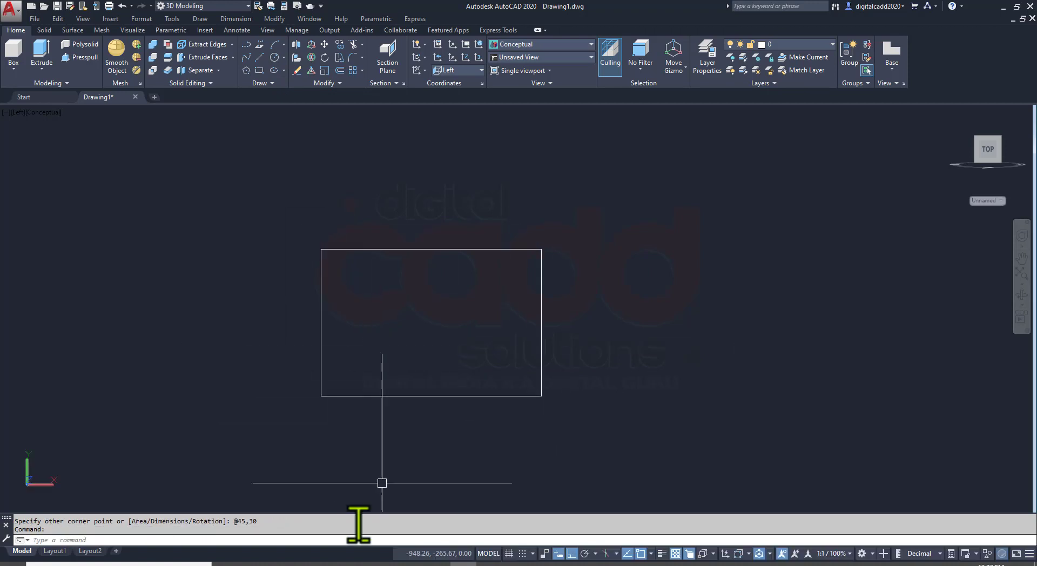
left_click(304, 564)
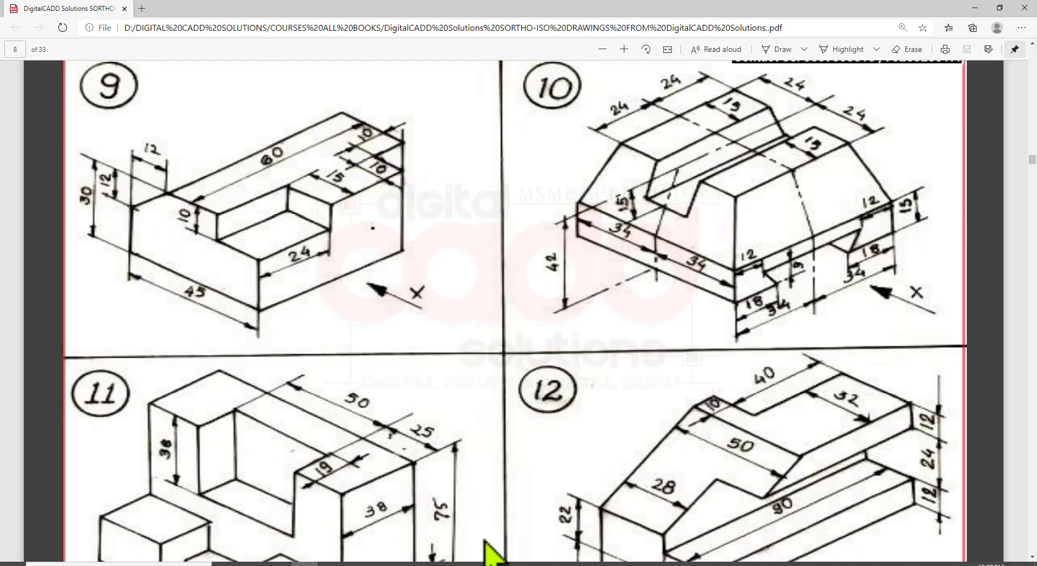
- Chamfer the rectangle's top-left corner with 12 by 12 distances
key("alt+Tab")
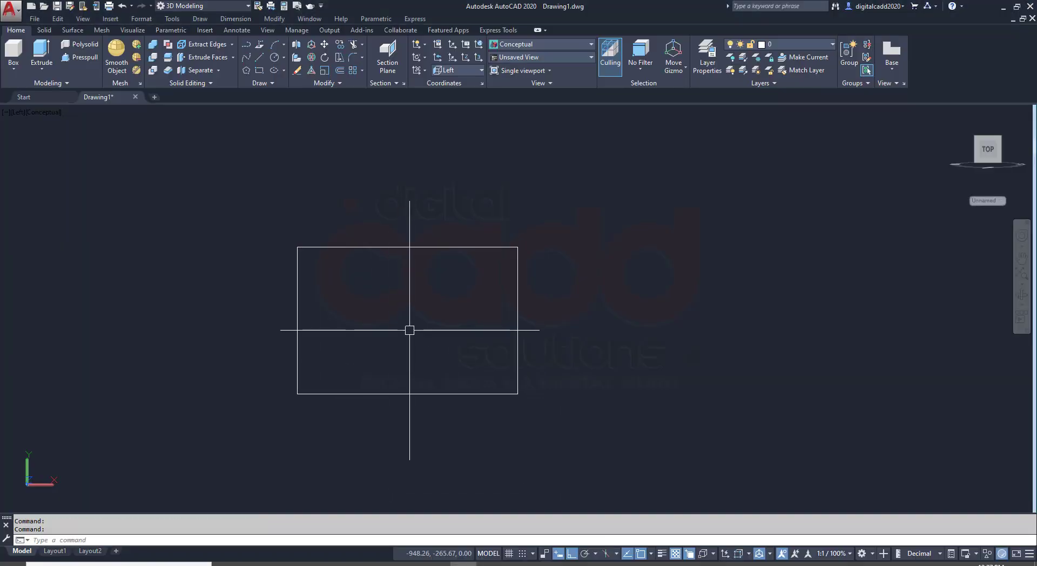
type("CHA")
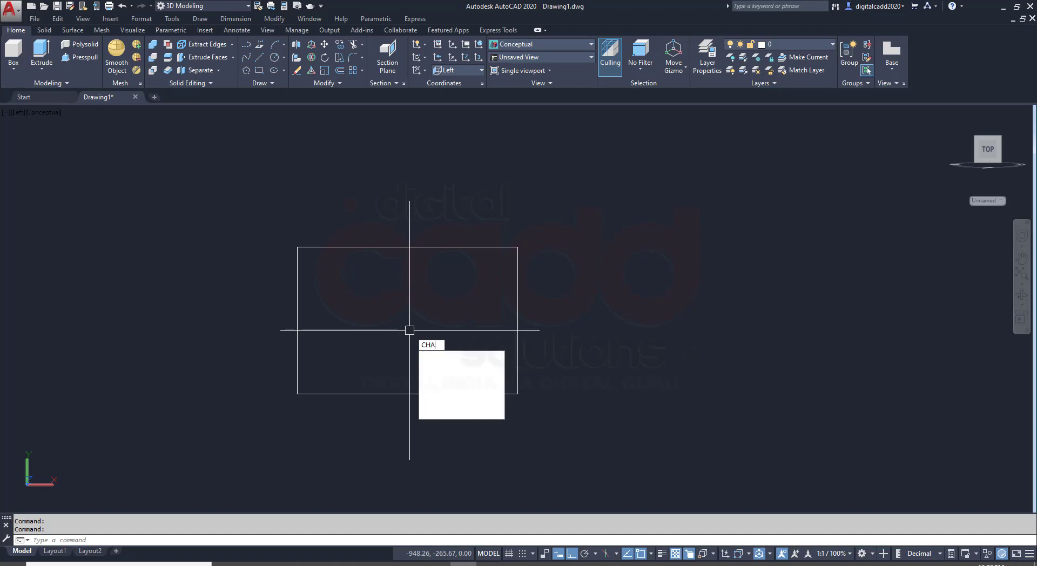
left_click(462, 358)
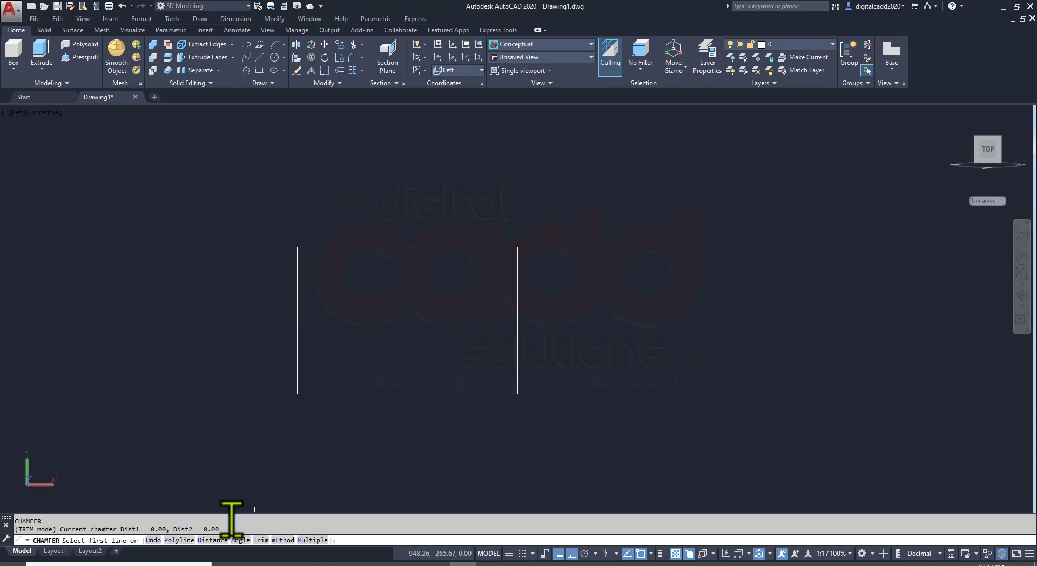
left_click(212, 538)
type("12")
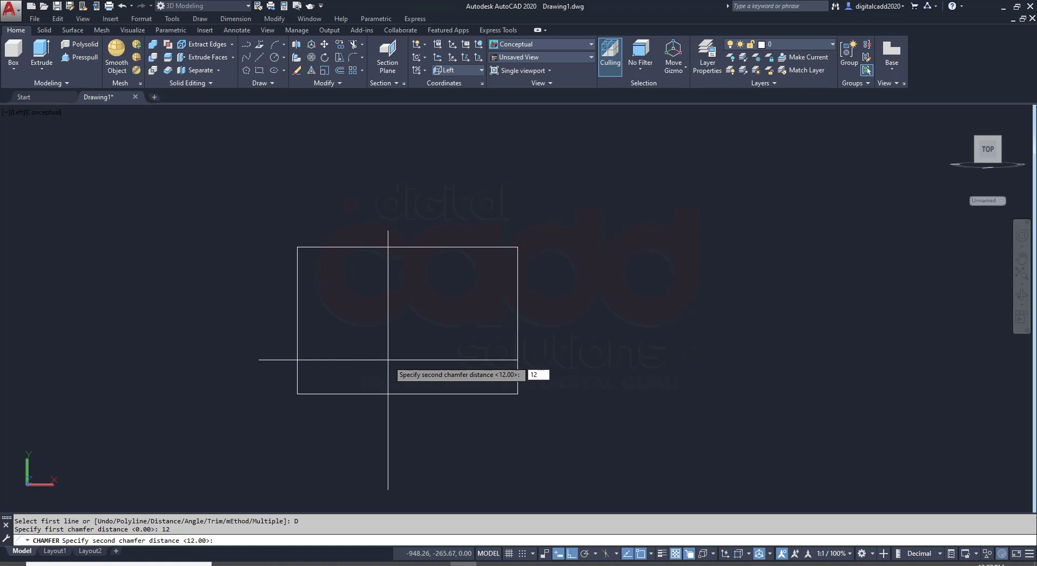
key("Return")
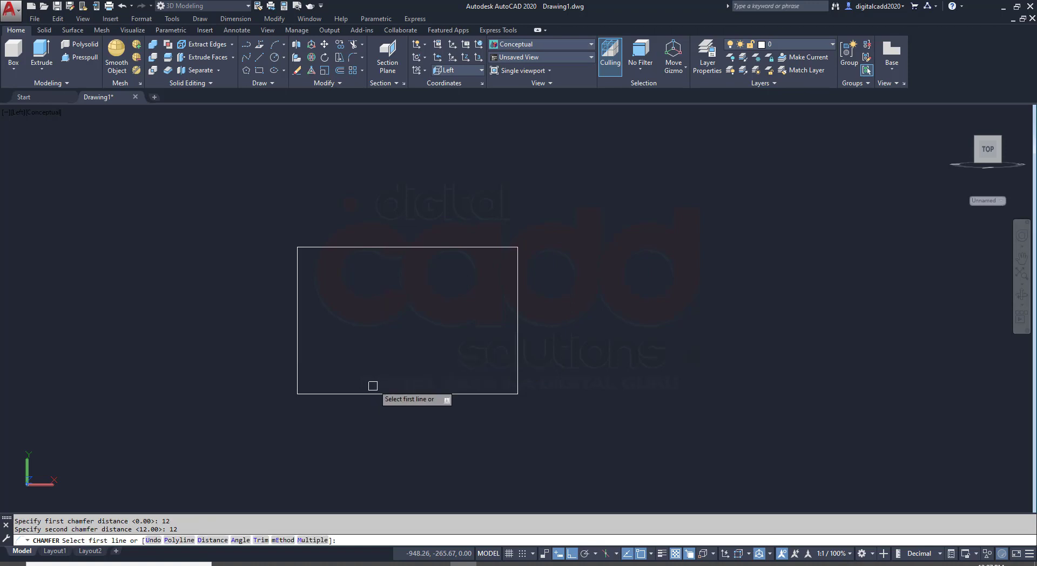
left_click(360, 248)
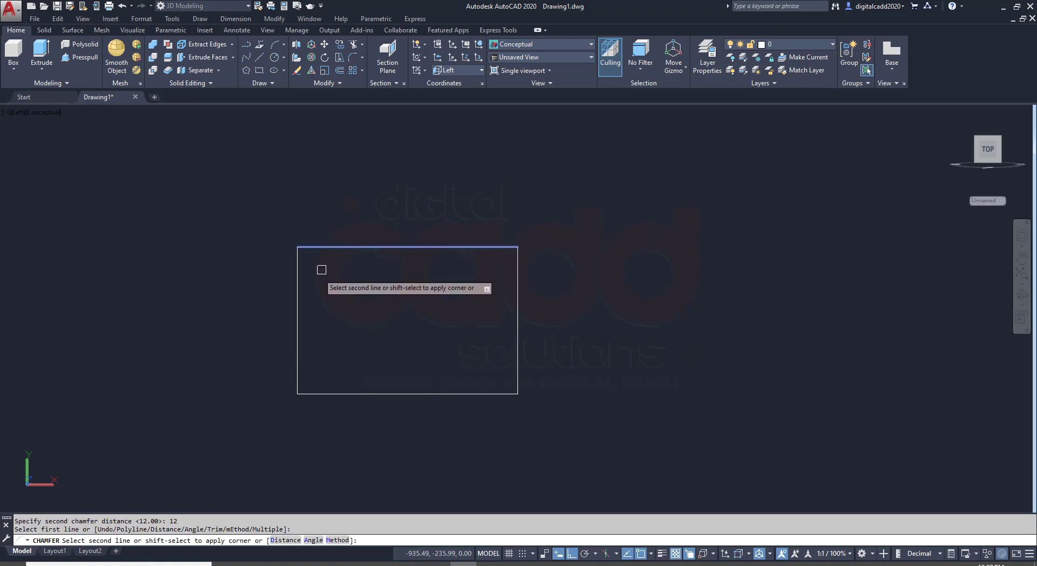
left_click(296, 289)
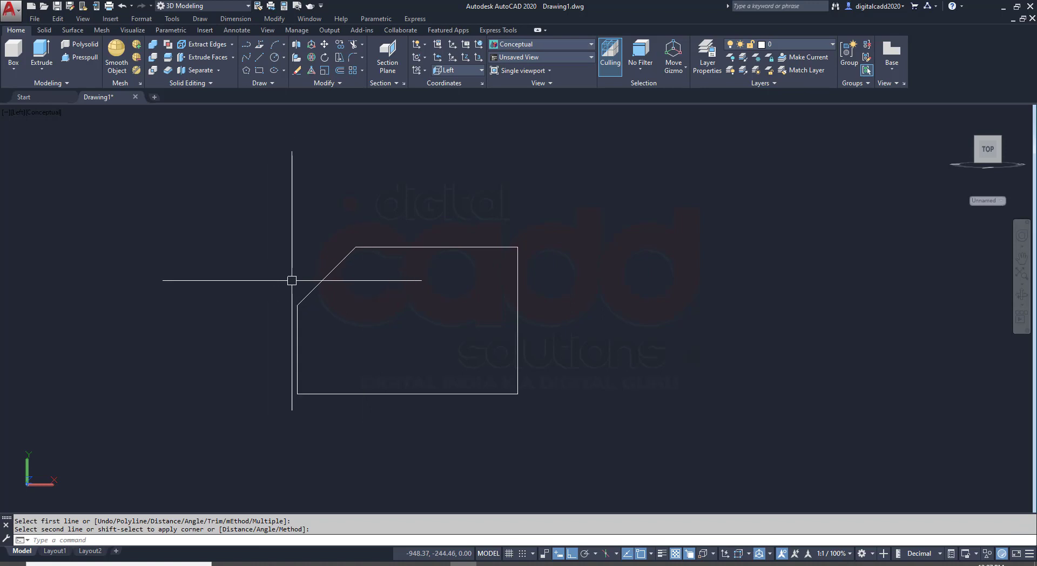
middle_click_drag(435, 329, 420, 326)
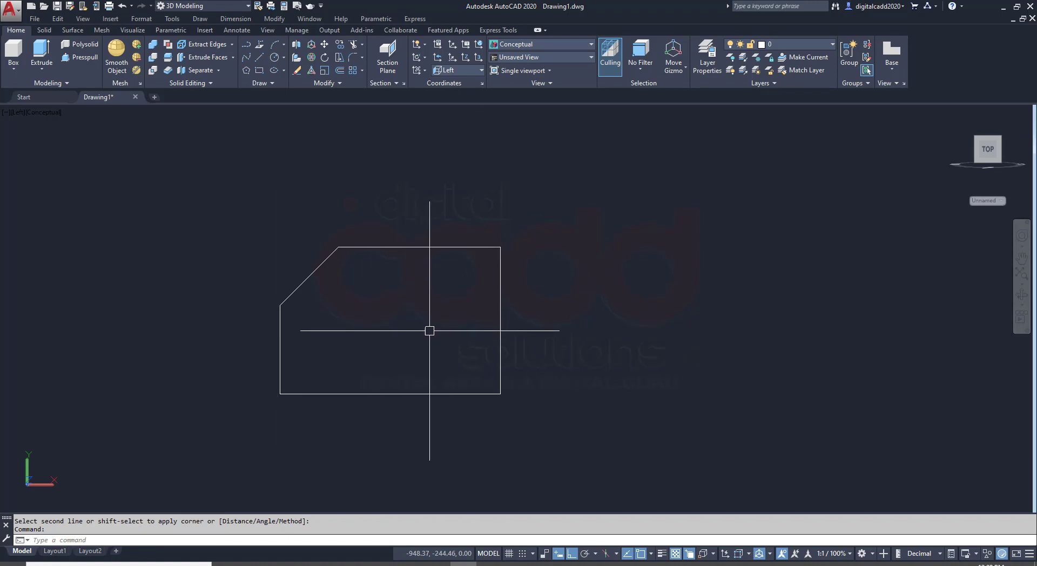
key("alt+Tab")
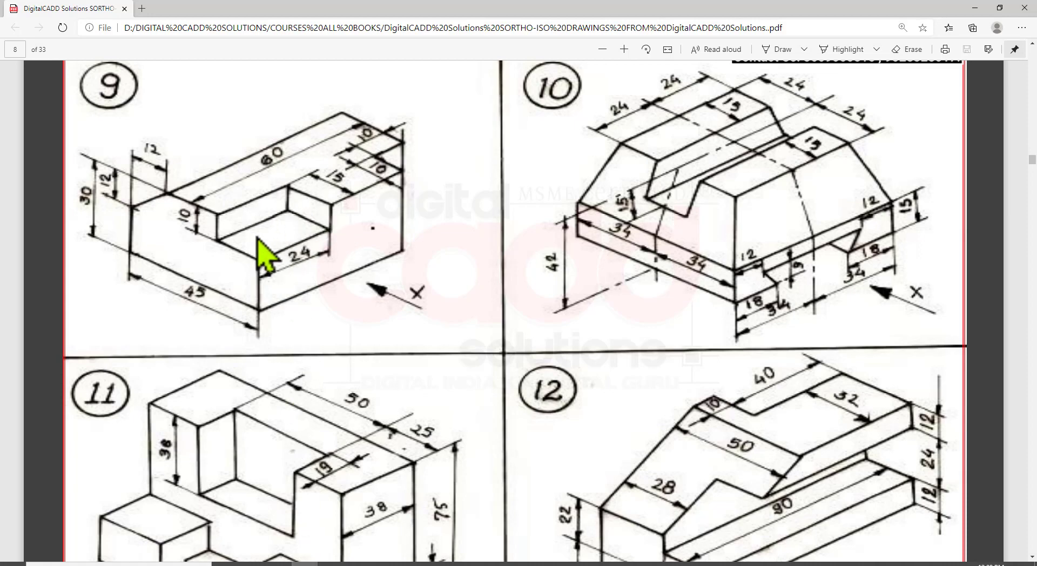
key("alt+Tab")
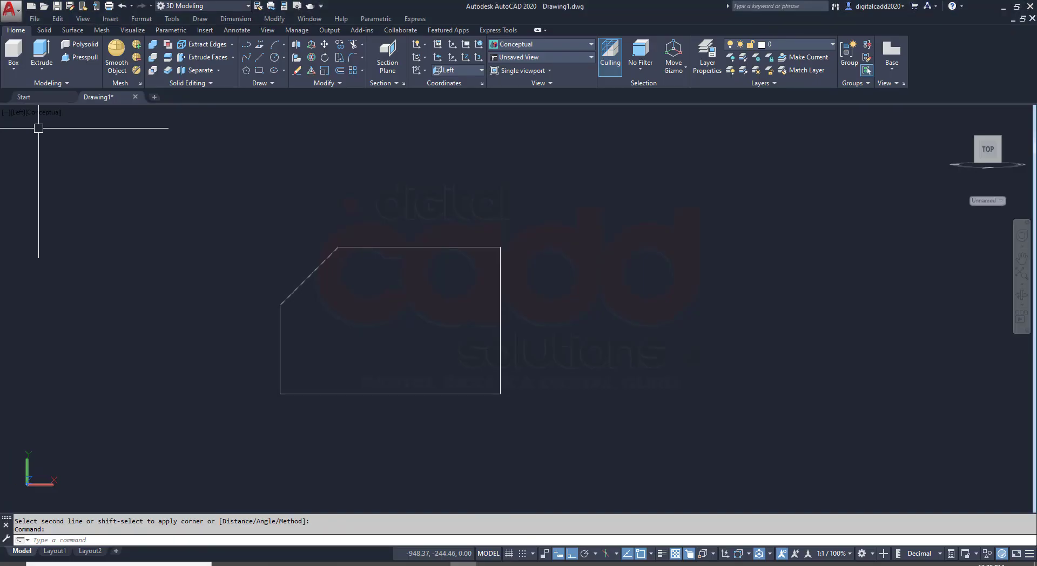
left_click(18, 112)
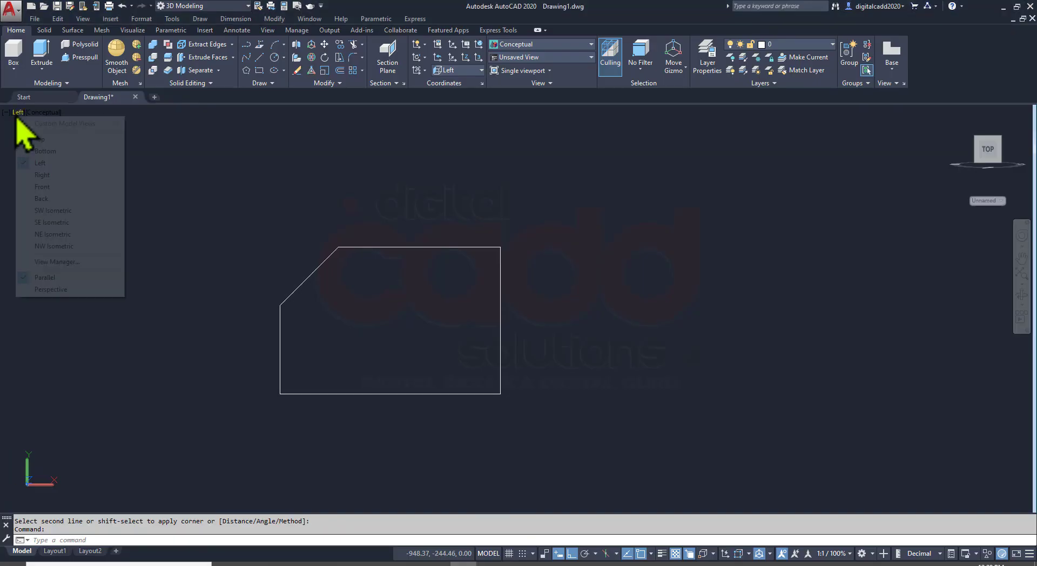
- Switch to the SW Isometric view with the Shaded visual style
left_click(81, 210)
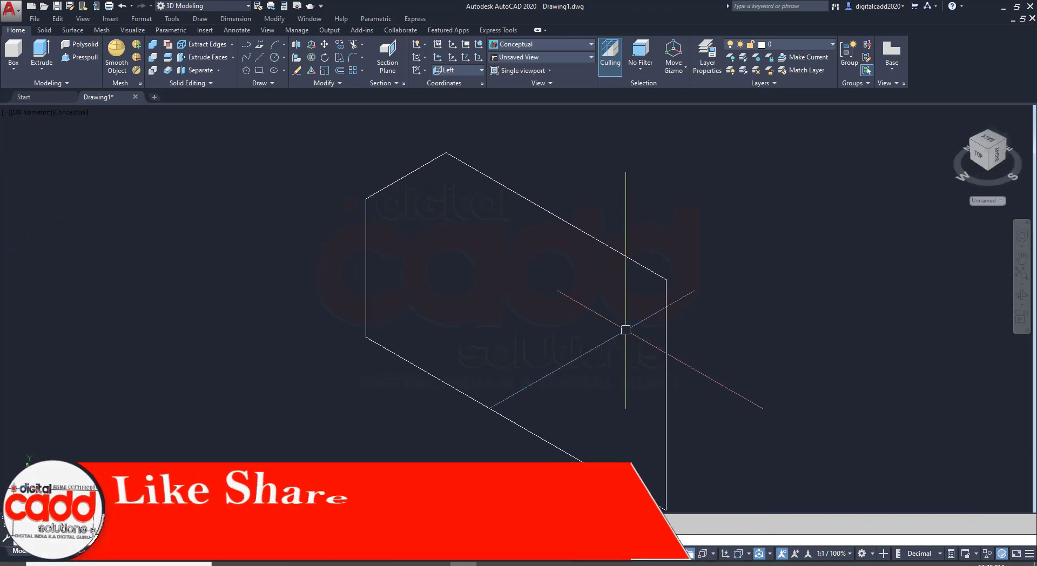
scroll(626, 330, "down", 3)
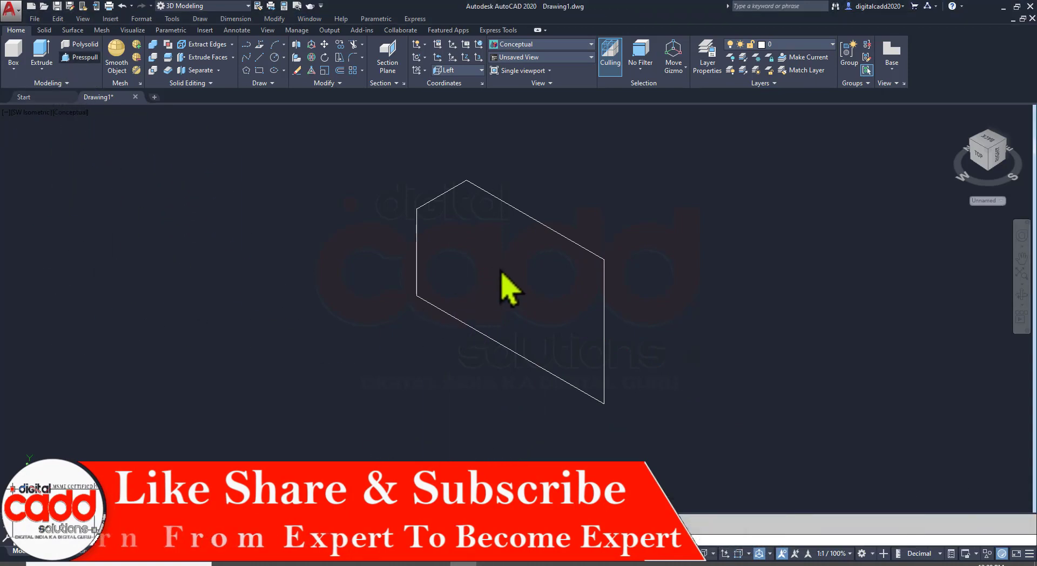
key("ctrl+shift+e")
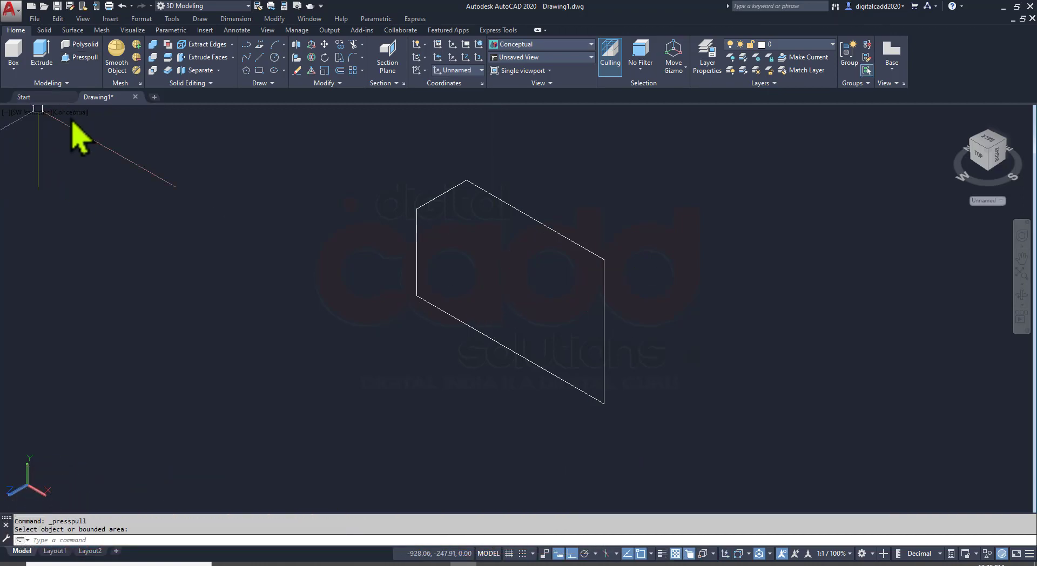
left_click(73, 112)
left_click(116, 187)
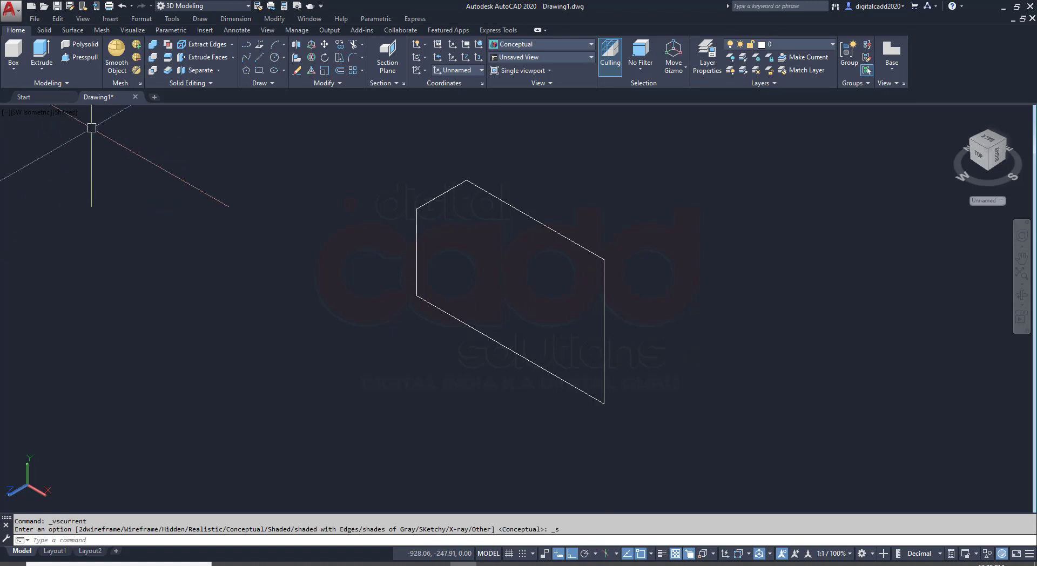
- Press-pull the side profile 60 units into a solid block
left_click(81, 58)
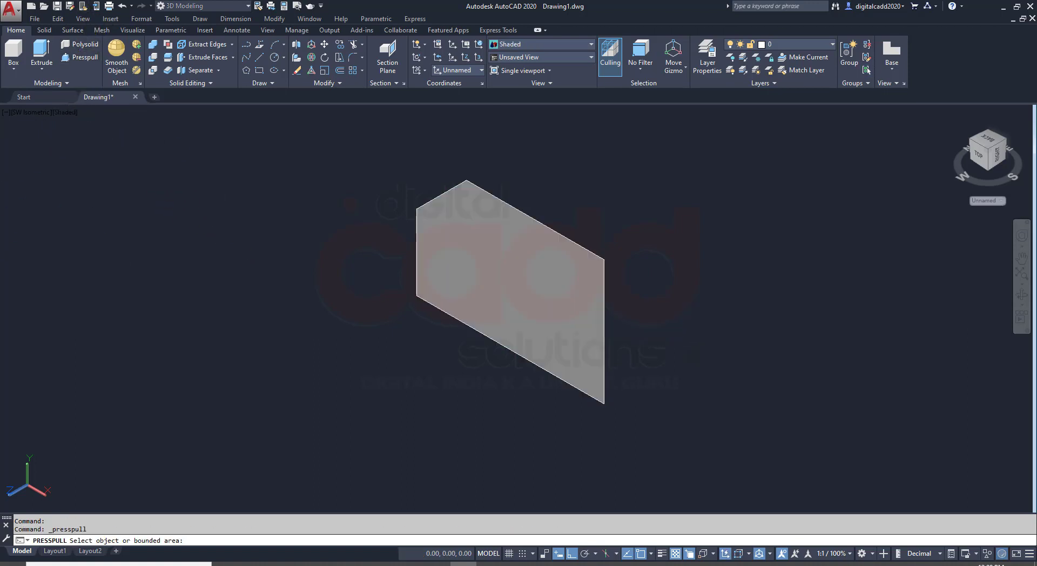
left_click(514, 261)
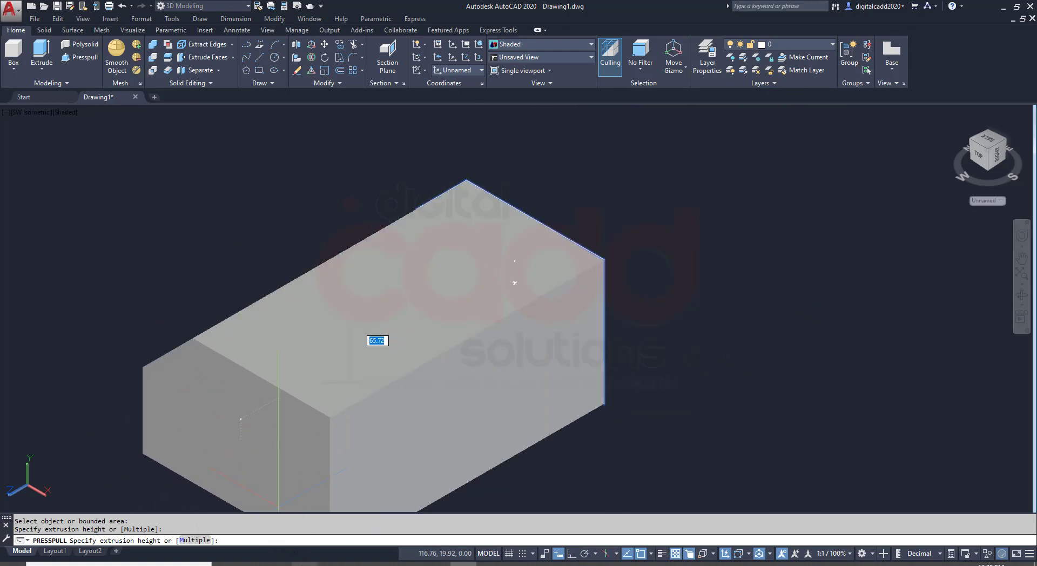
key("alt+Tab")
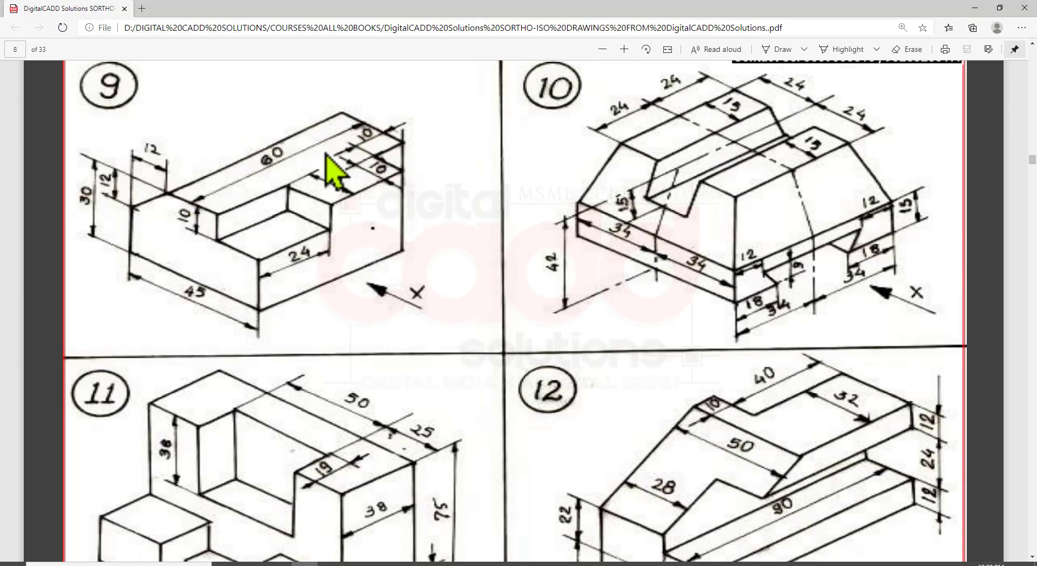
key("alt+Tab")
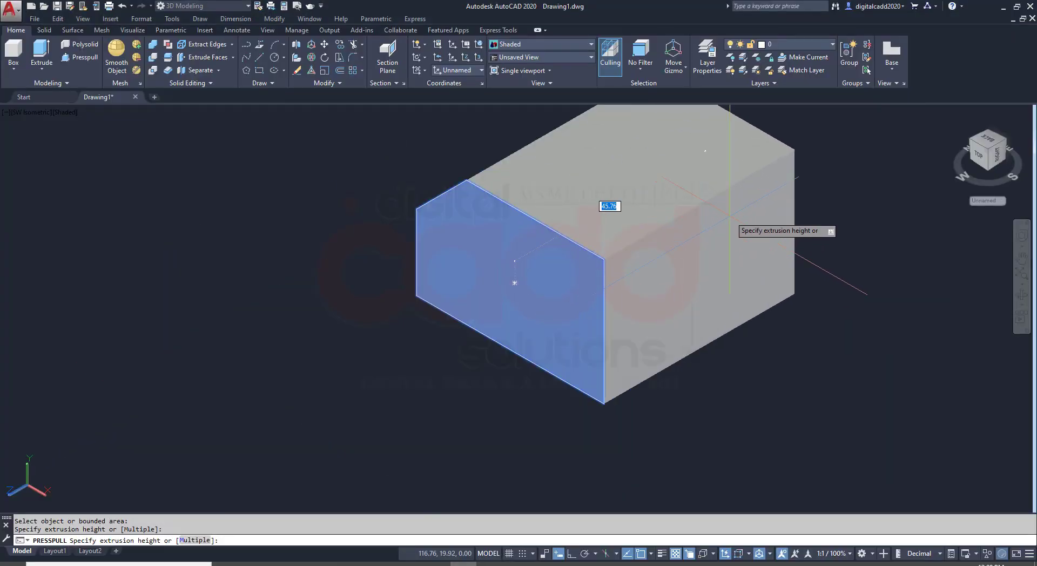
key("Return")
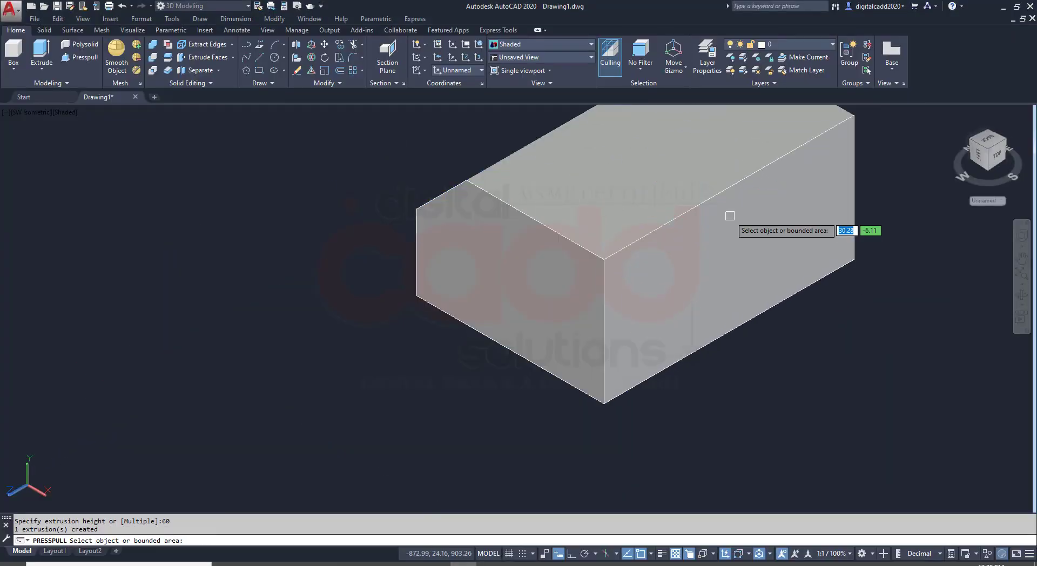
scroll(410, 319, "down", 1)
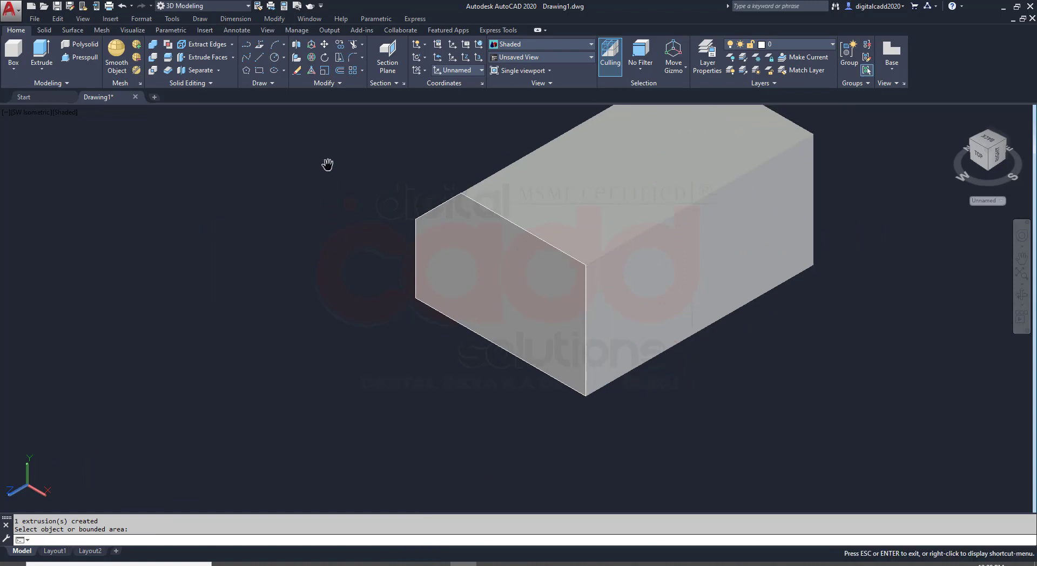
key("Escape")
left_click(352, 167)
- Erase the leftover front profile face from the block
left_click(691, 437)
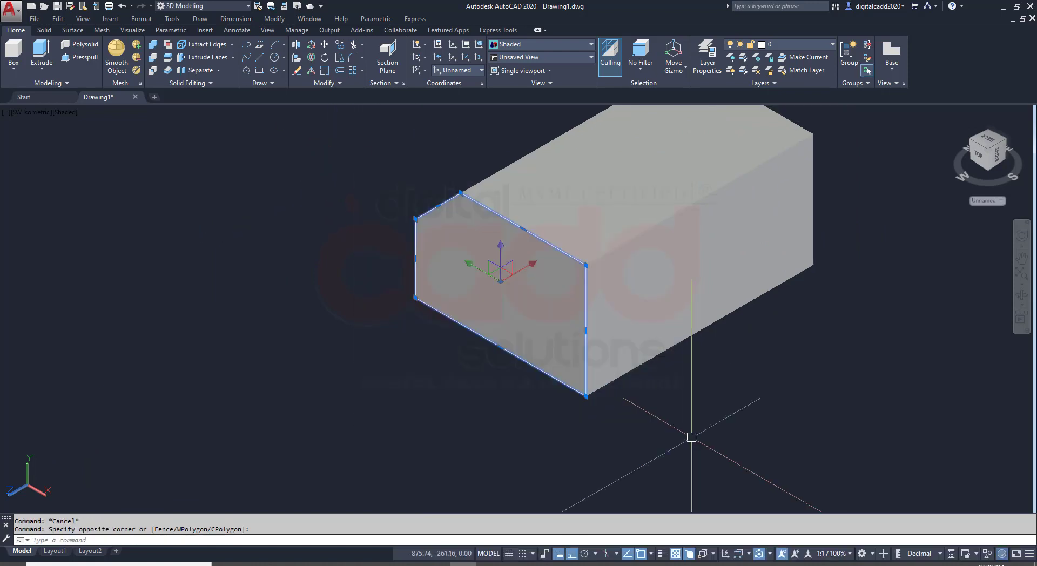
key("Delete")
middle_click_drag(691, 437, 539, 416)
scroll(584, 415, "down", 1)
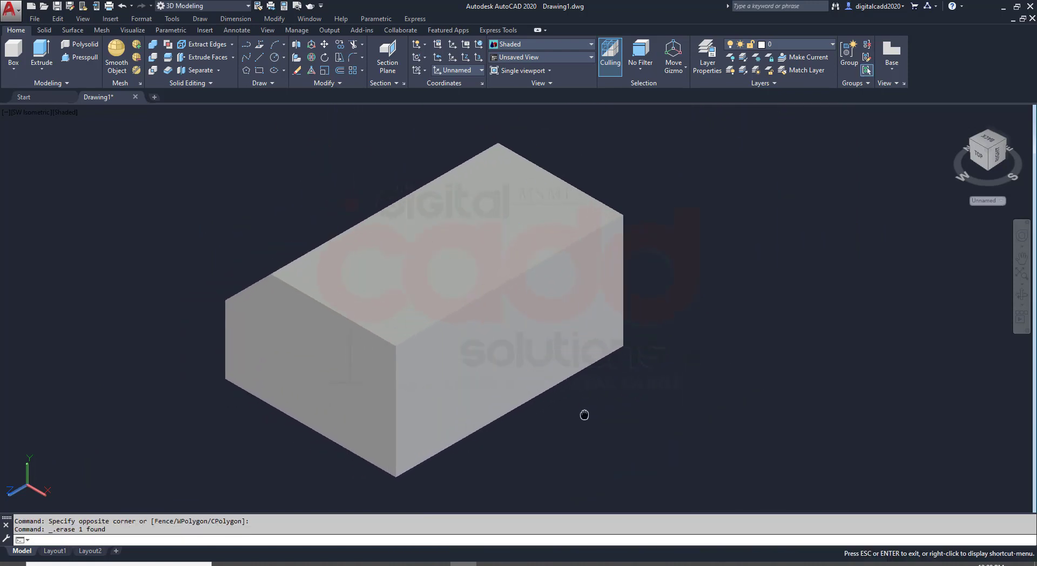
key("alt+Tab")
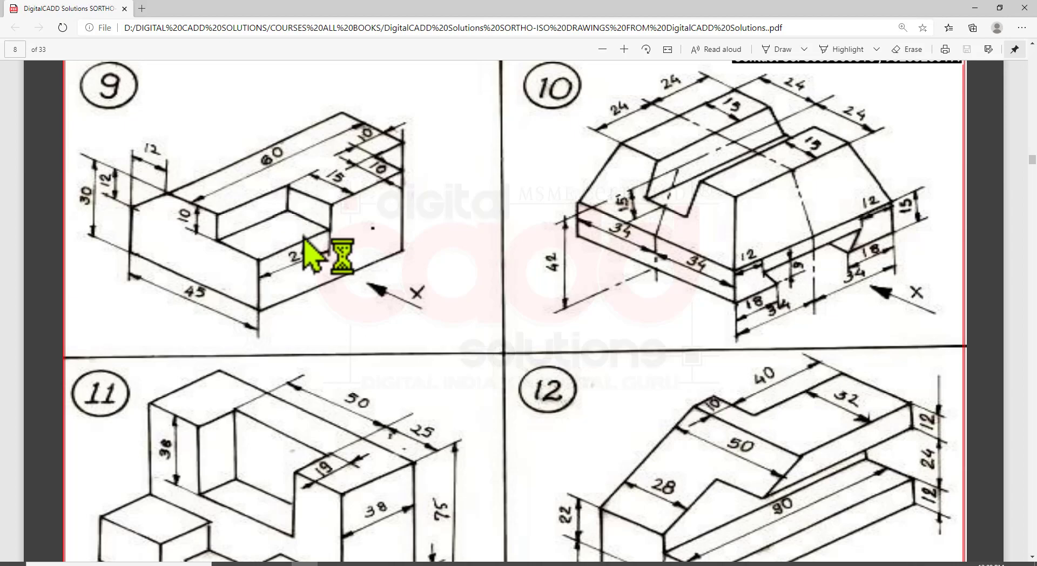
key("alt+Tab")
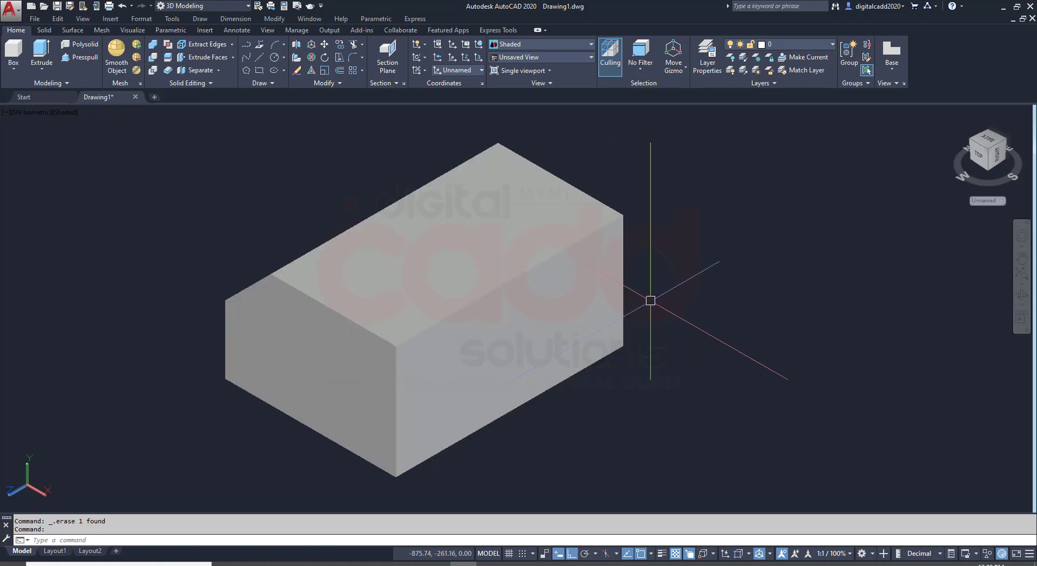
- Reset the UCS to World
type("ucs")
key("Return")
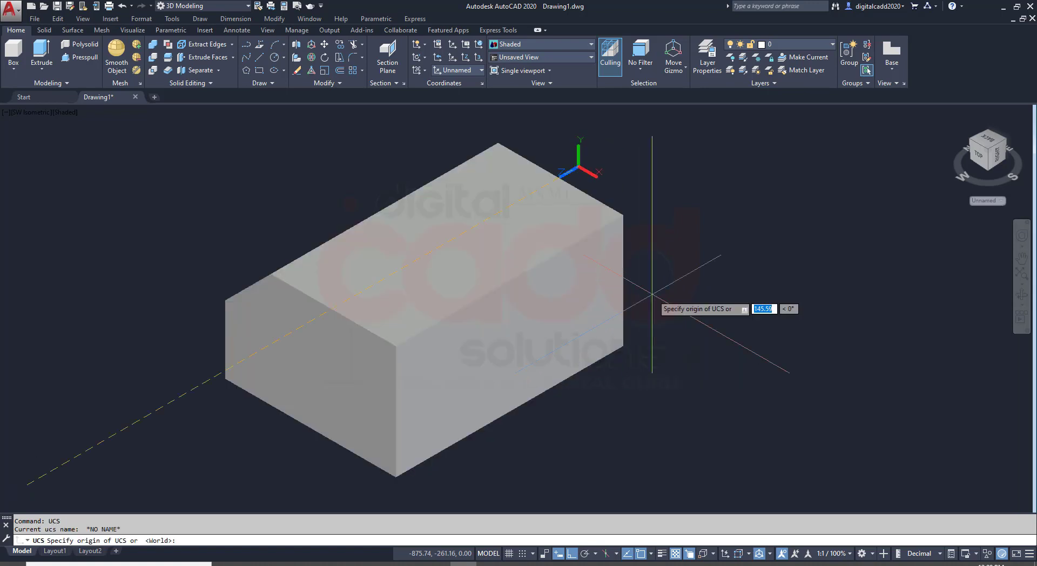
key("Return")
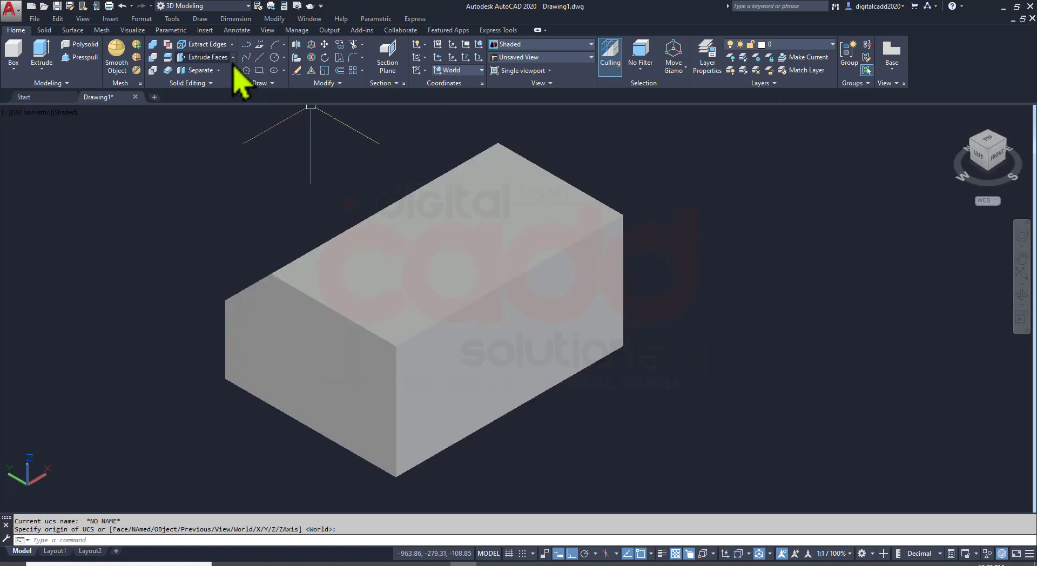
- Copy the top face's left front edge as a guide line with displacement 2
left_click(234, 57)
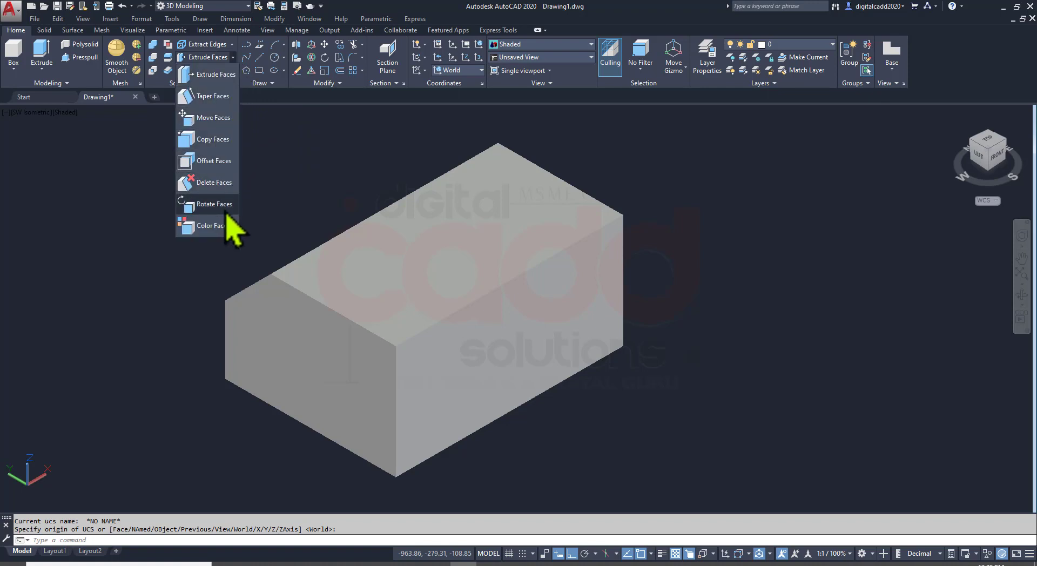
left_click(234, 55)
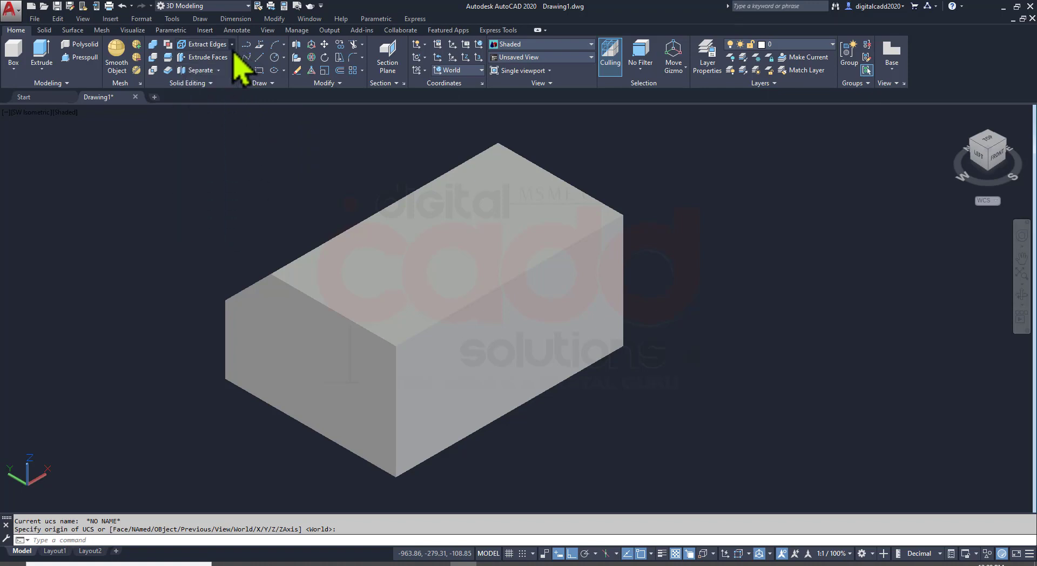
left_click(232, 46)
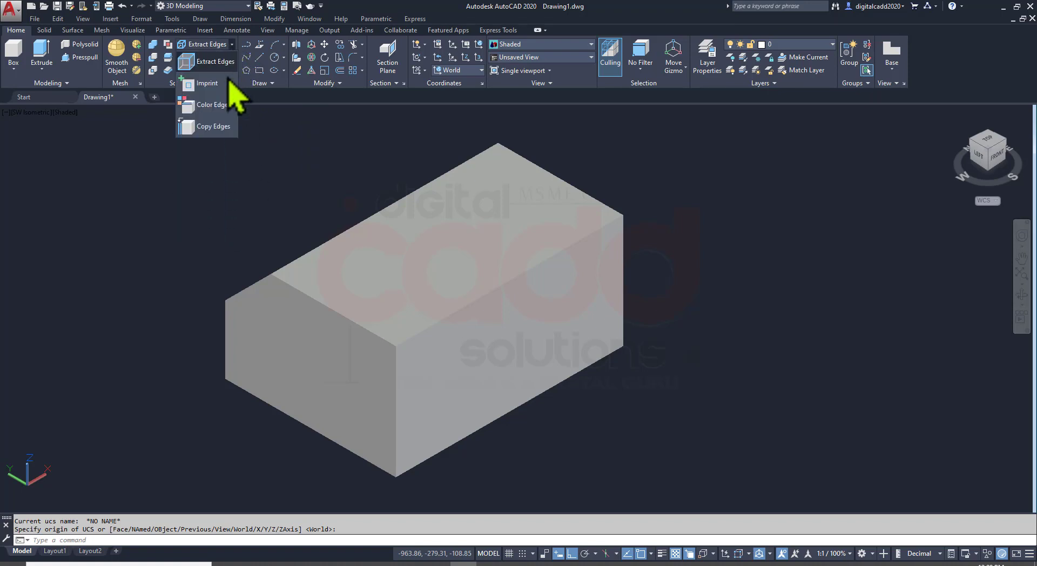
left_click(212, 129)
left_click(358, 322)
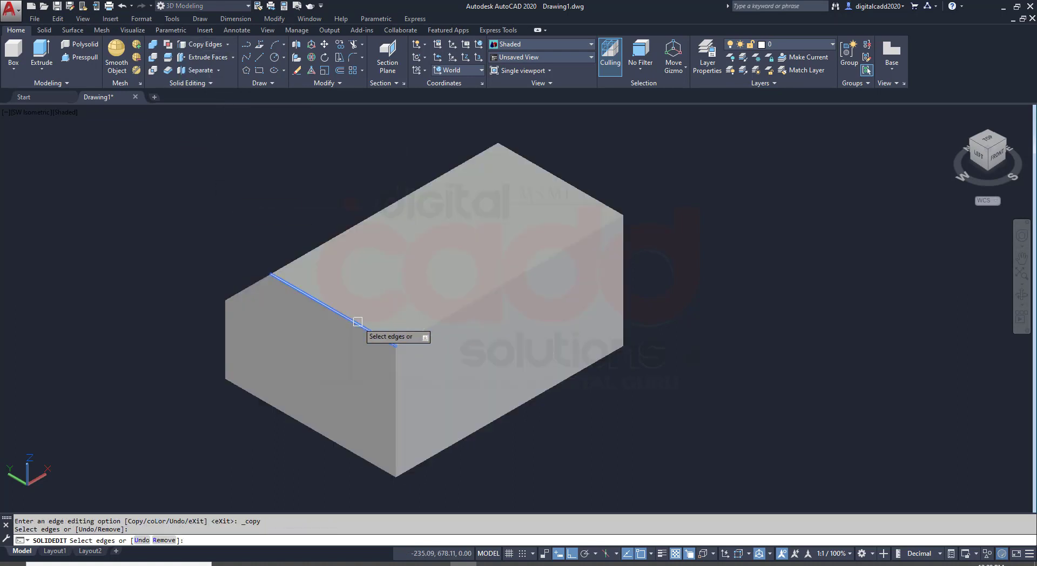
key("Return")
left_click(540, 468)
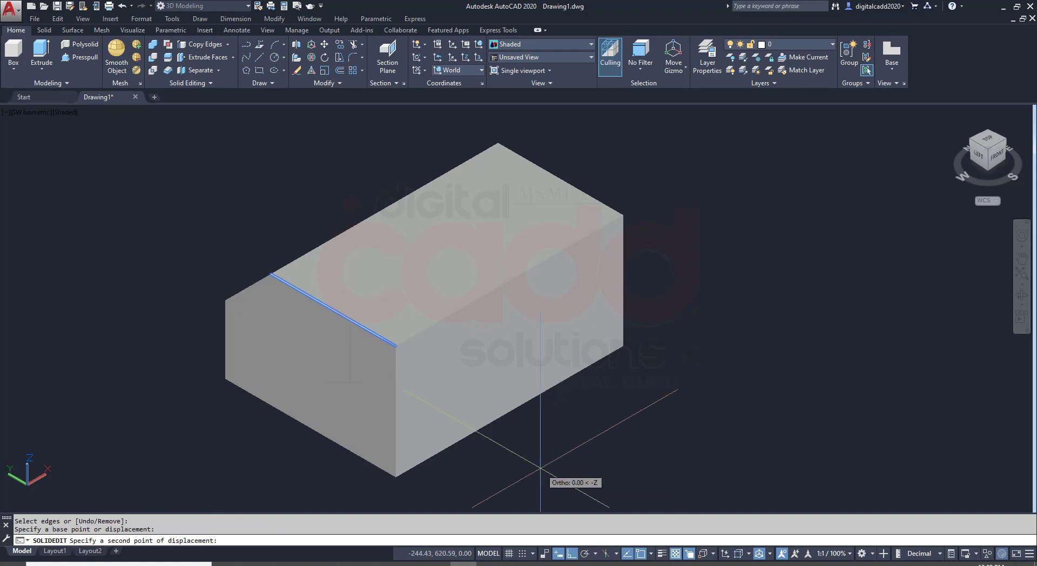
type("24")
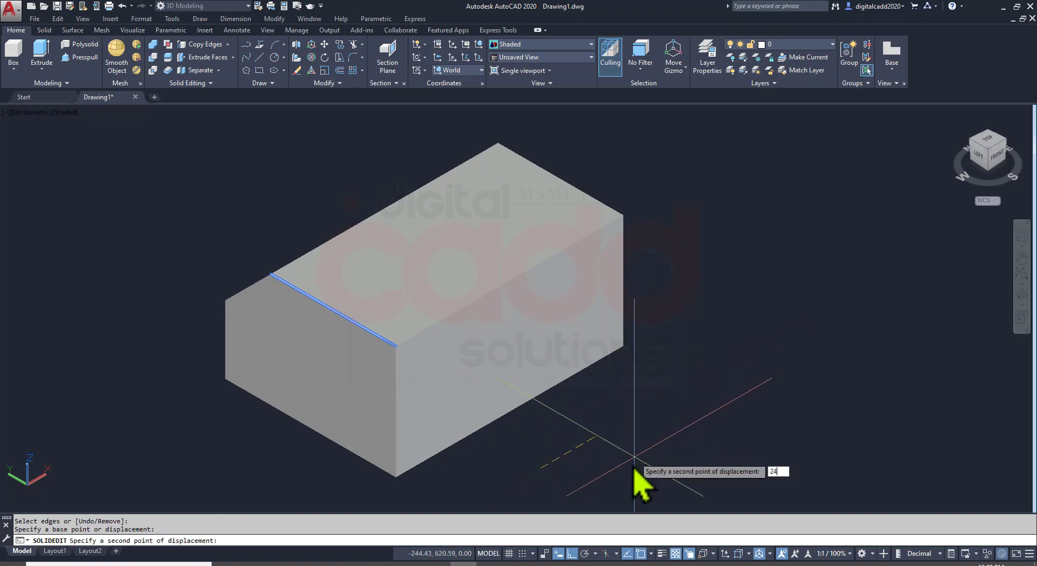
key("Return")
key("Escape")
key("Escape")
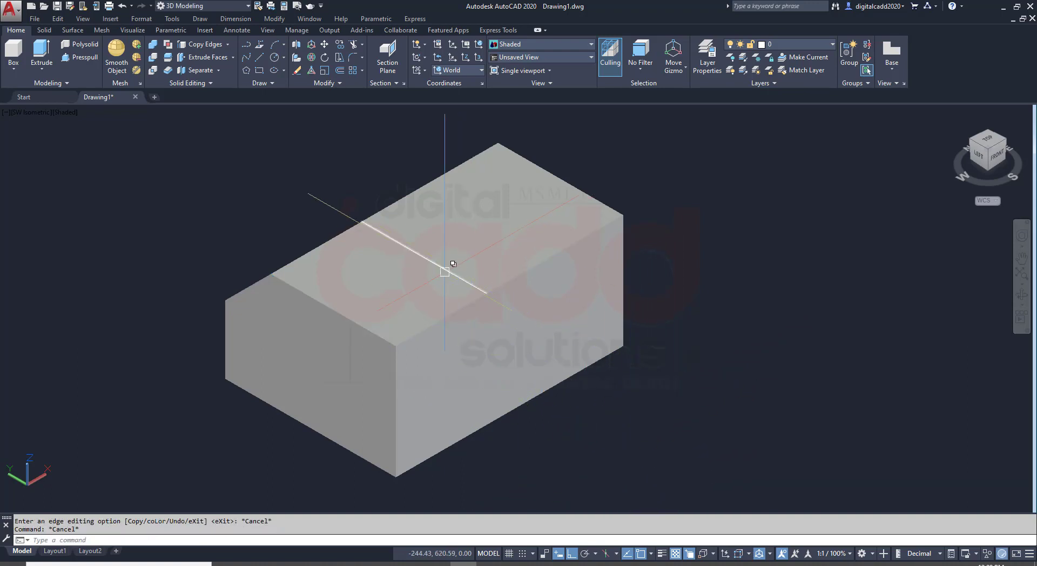
- Copy the top face's right front edge as a guide line offset 15
key("alt+Tab")
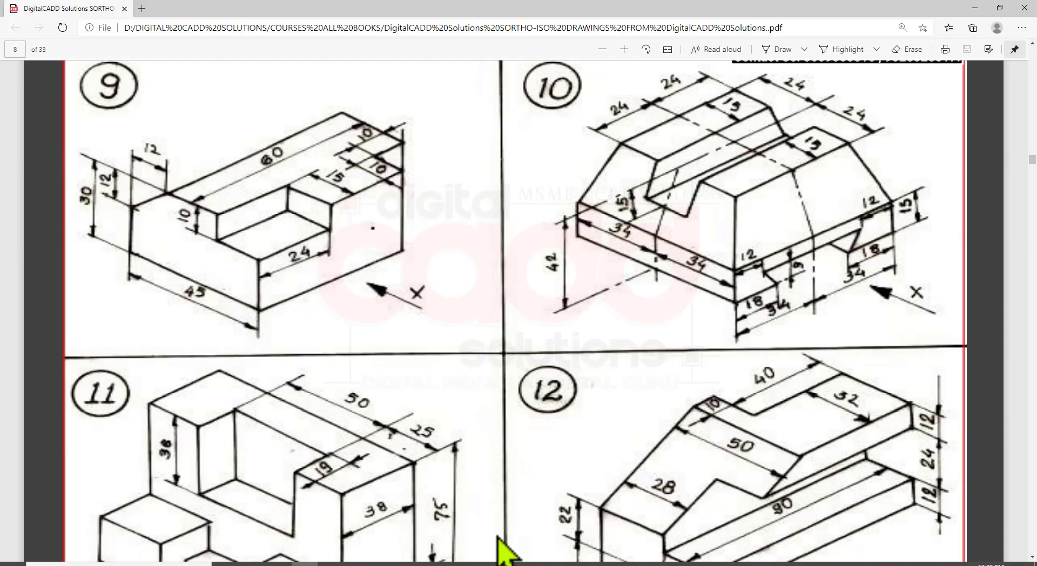
key("alt+Tab")
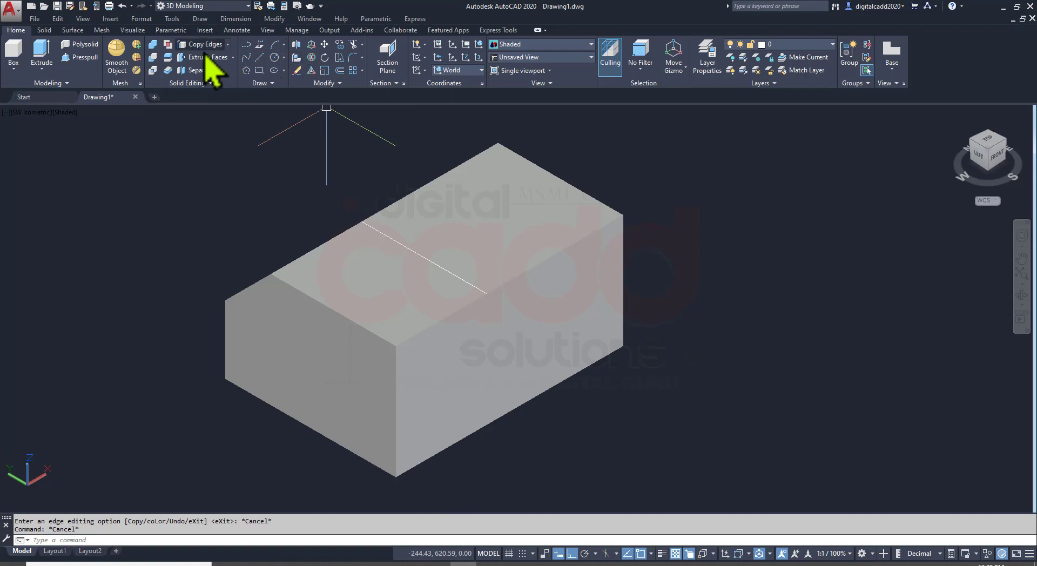
left_click(204, 44)
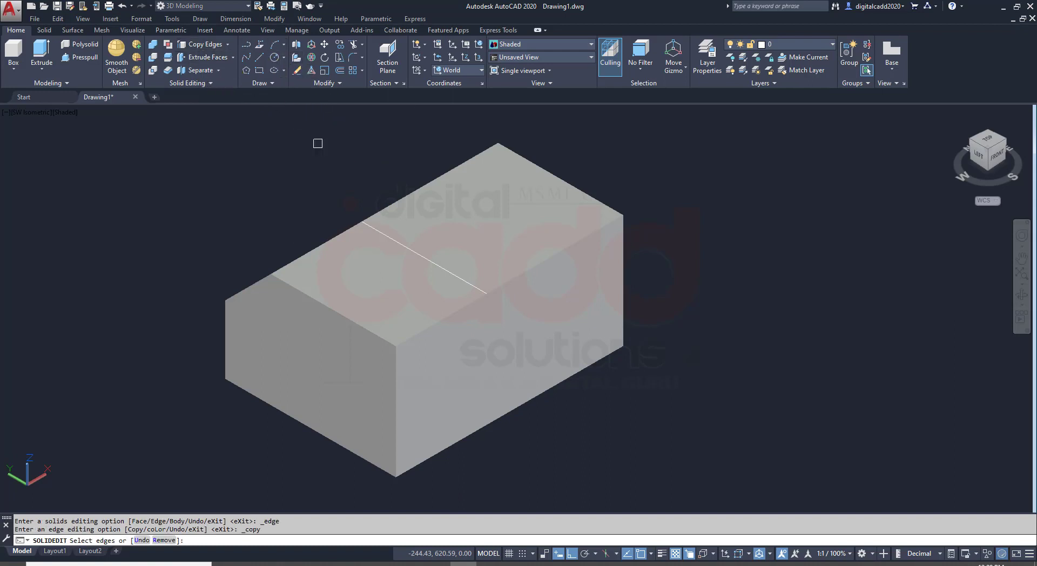
left_click(577, 243)
key("Return")
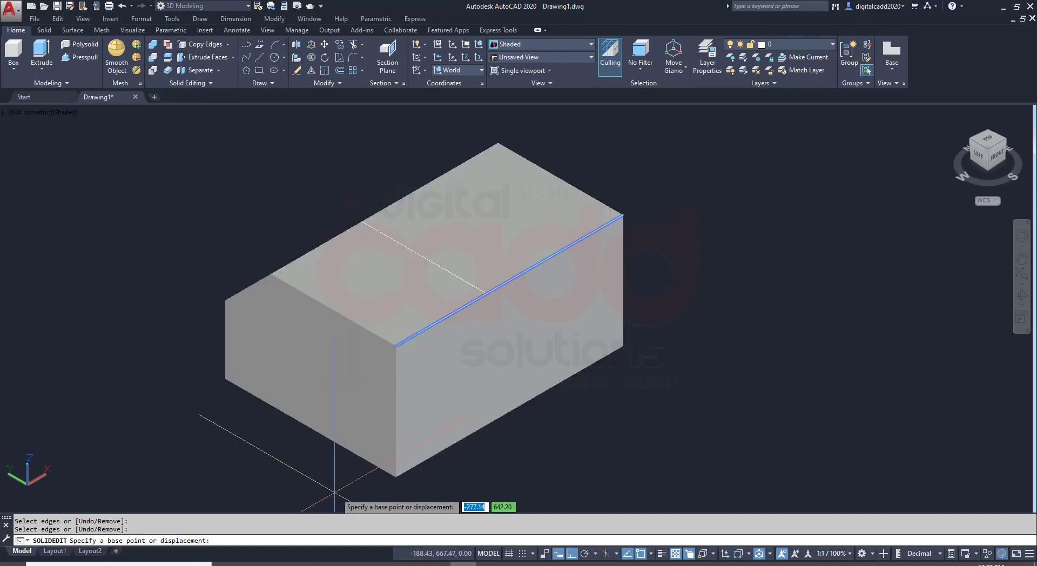
left_click(337, 492)
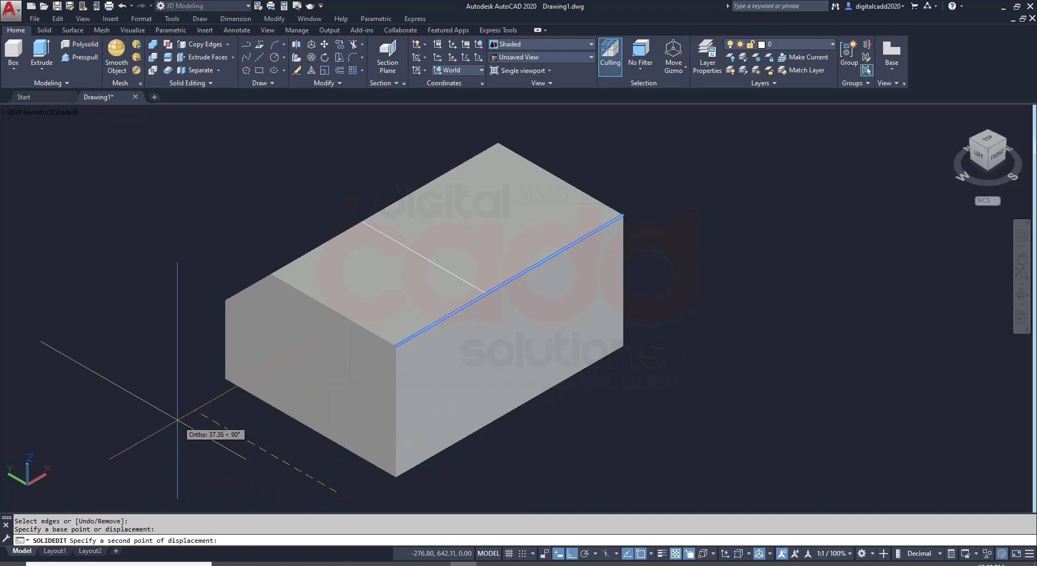
type("15")
key("Return")
key("Escape")
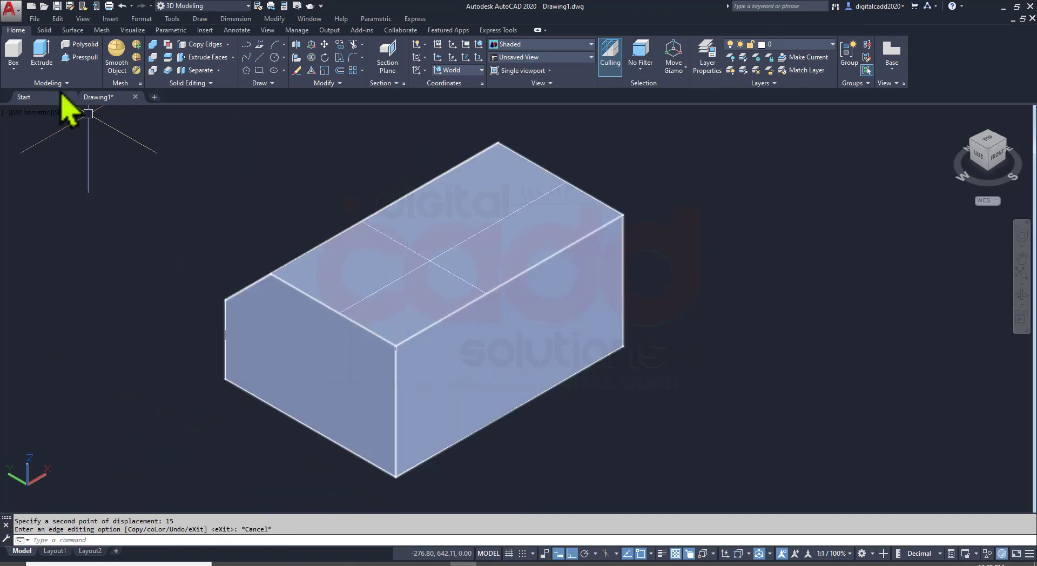
- Press-pull the corner area between the guide lines 10 units down into a notch
left_click(80, 57)
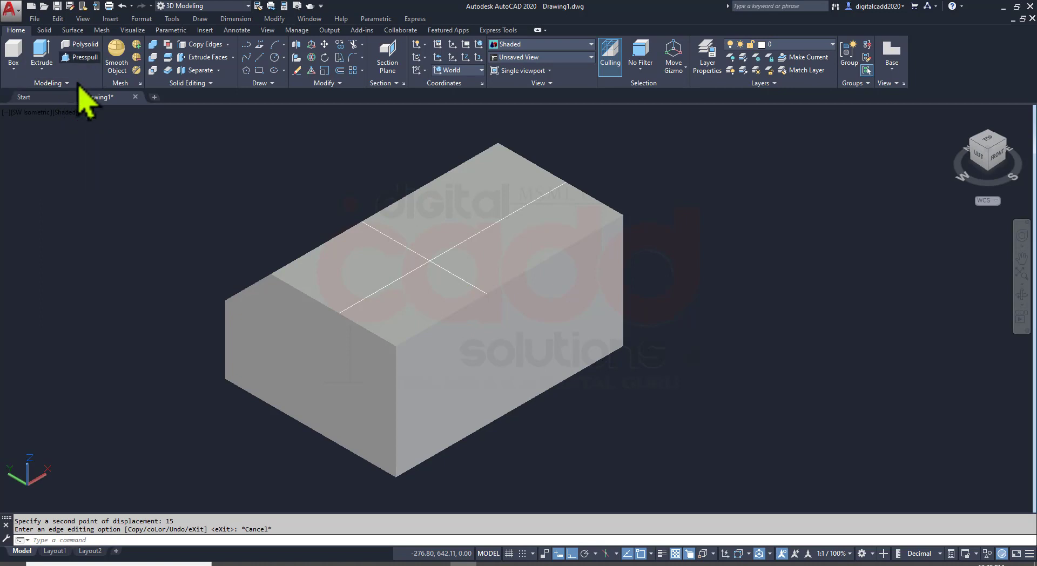
left_click(404, 309)
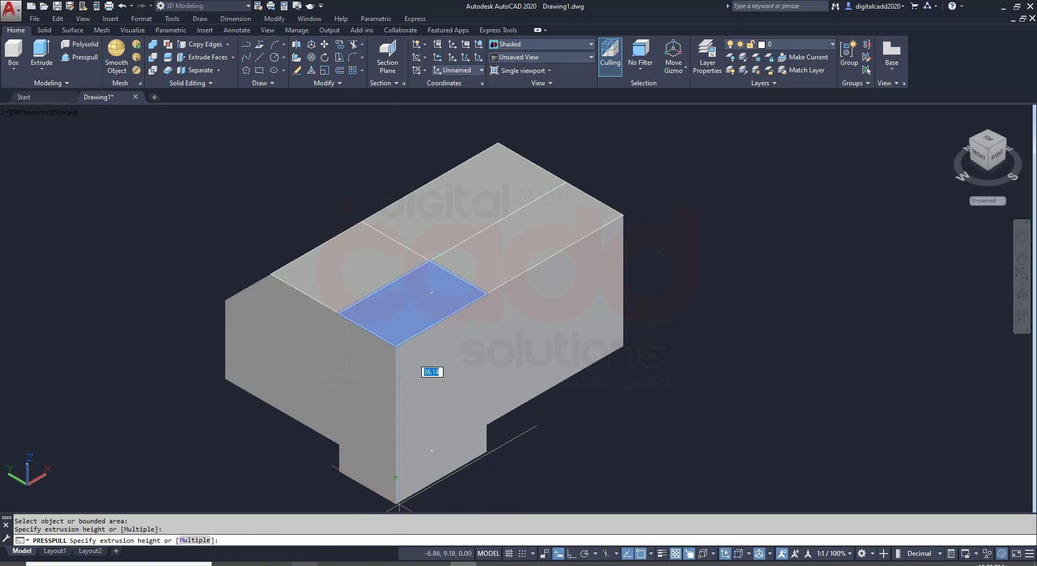
key("alt+Tab")
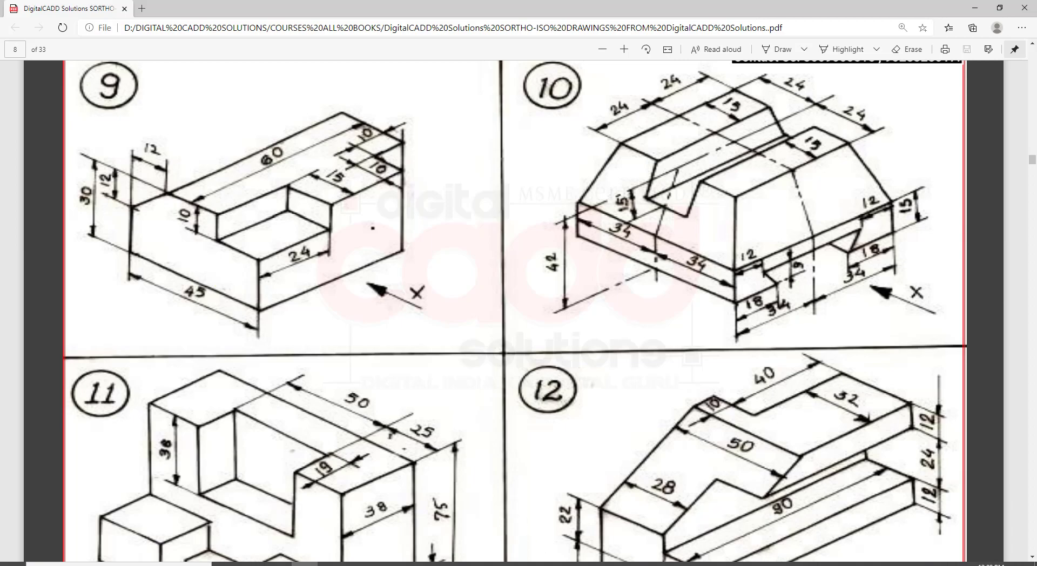
key("alt+Tab")
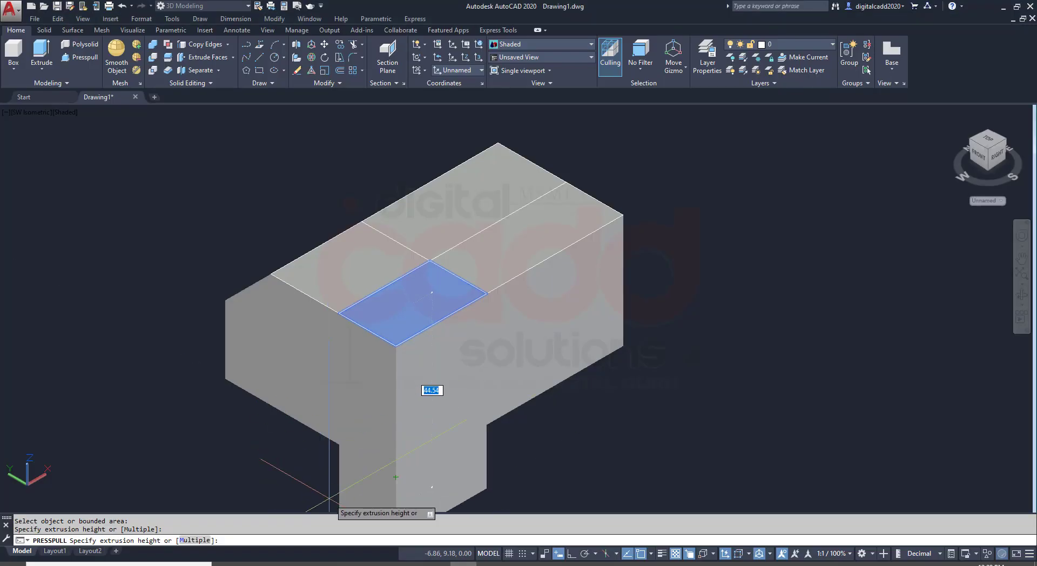
key("Return")
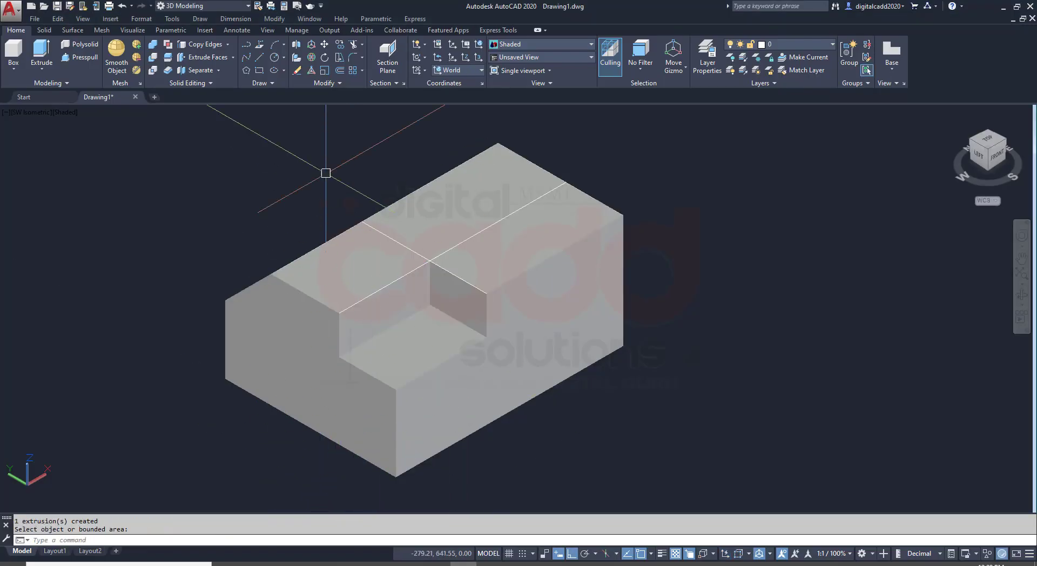
- Erase the two guide lines and recentre the model
left_click(271, 135)
left_click(720, 349)
key("Delete")
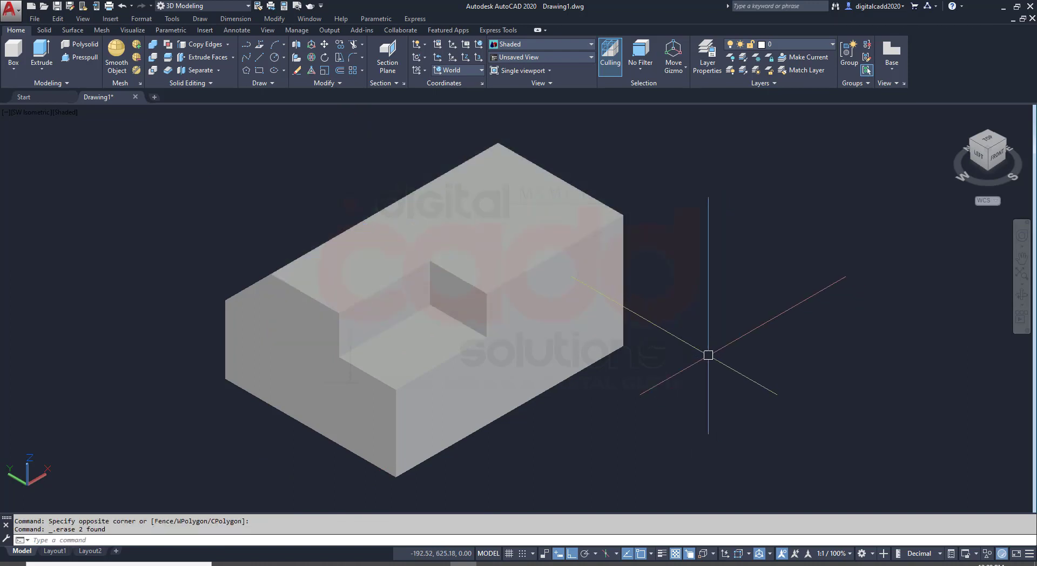
mouse_move(647, 360)
middle_mouse_down()
mouse_move(622, 368)
mouse_move(575, 416)
mouse_move(616, 421)
middle_mouse_up()
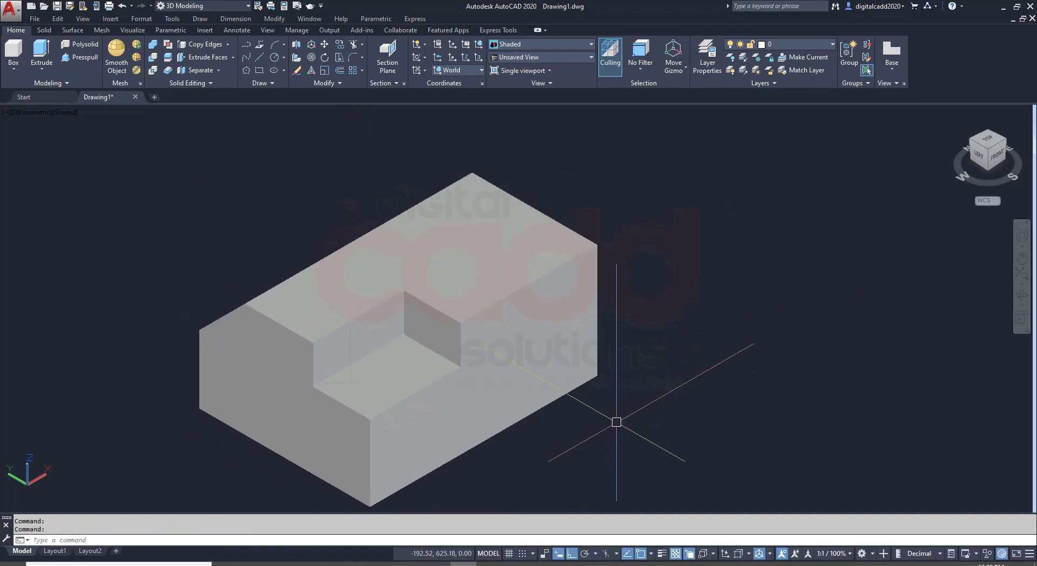
- Copy the block's back top edge 10 units inward as a guide line
key("alt+Tab")
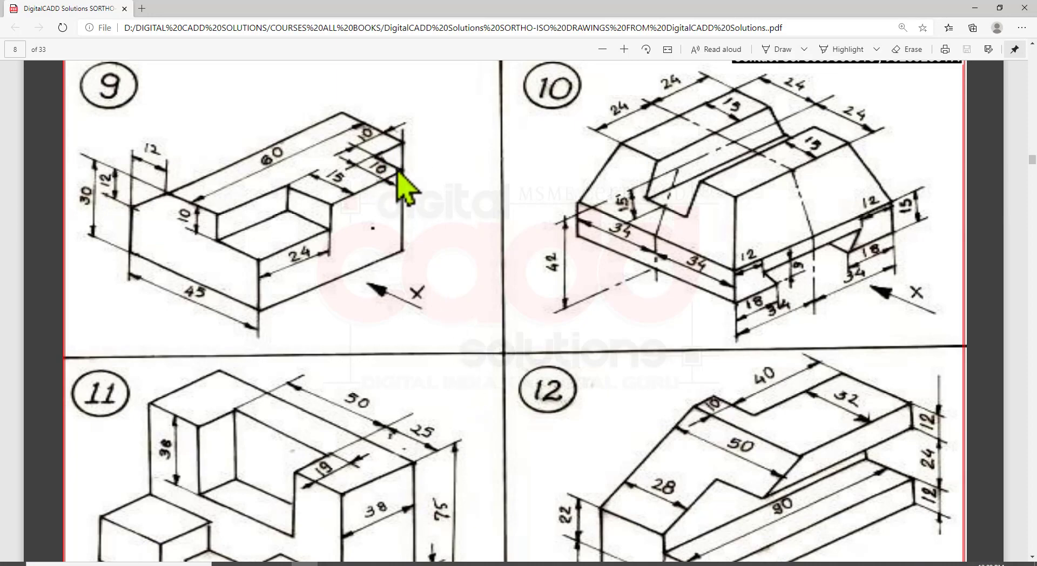
key("alt+Tab")
scroll(607, 267, "up", 5)
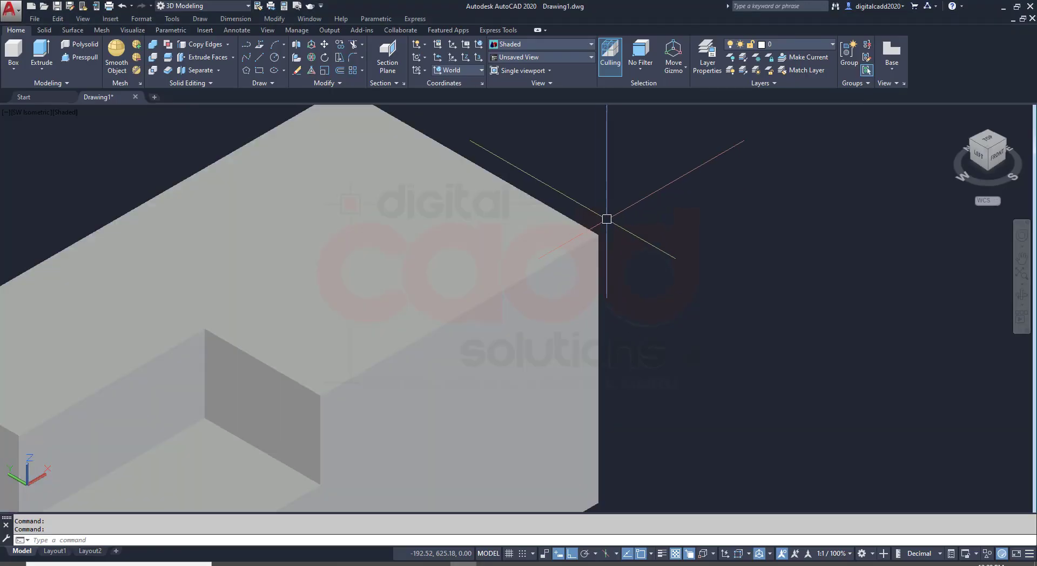
left_click(208, 44)
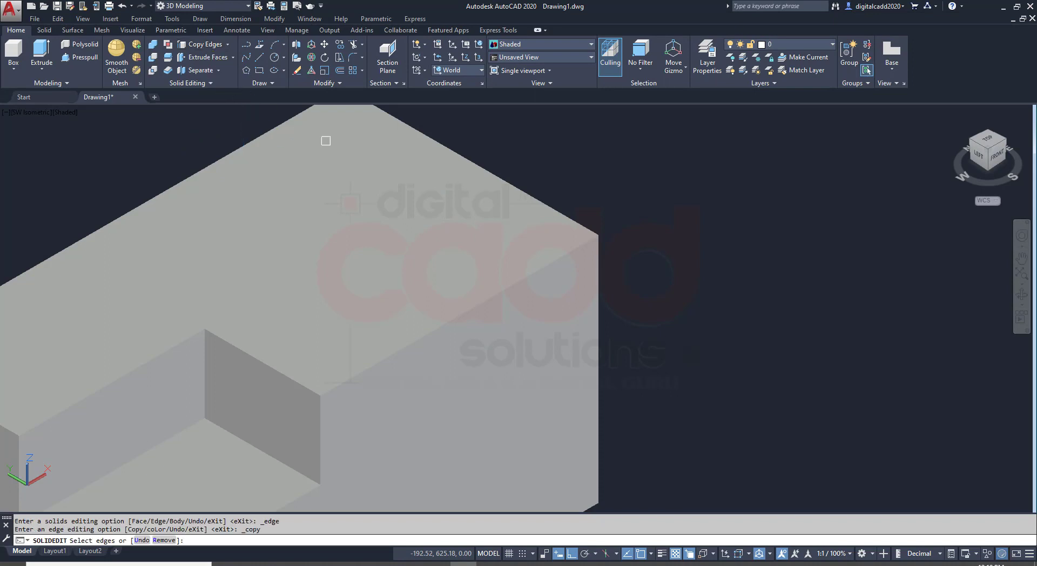
left_click(509, 184)
key("Return")
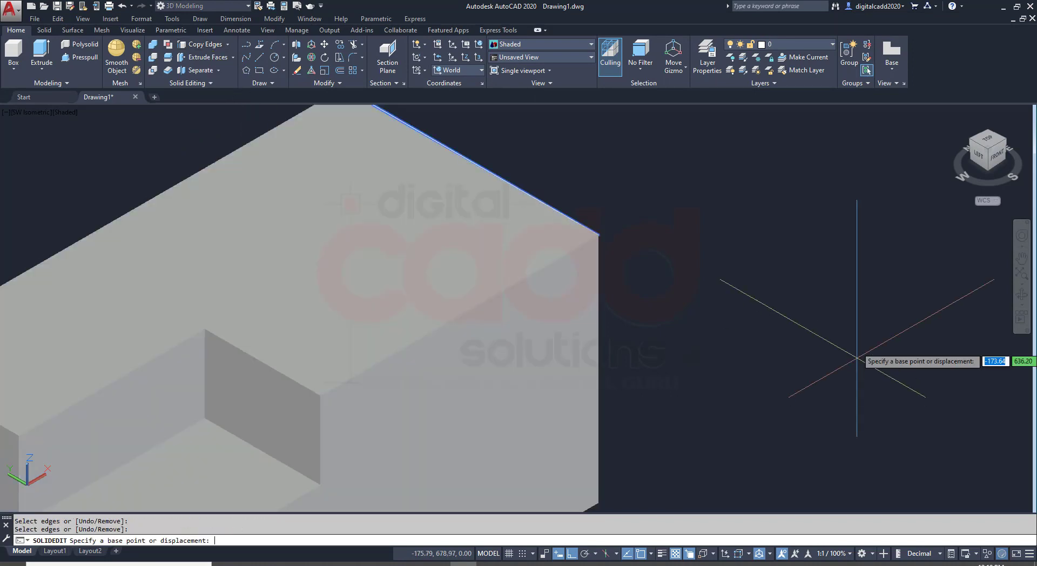
left_click(871, 295)
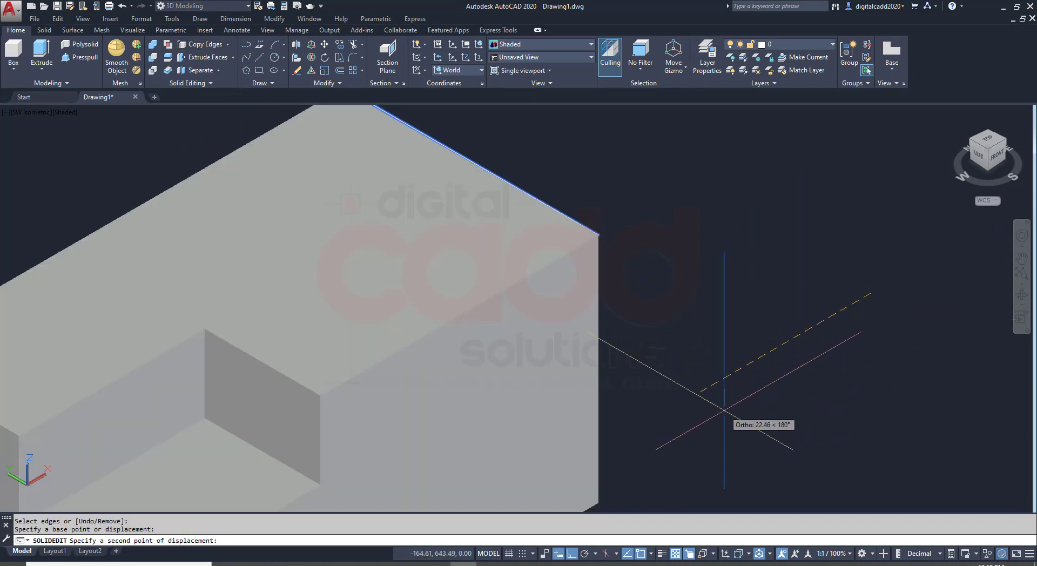
type("10")
key("Return")
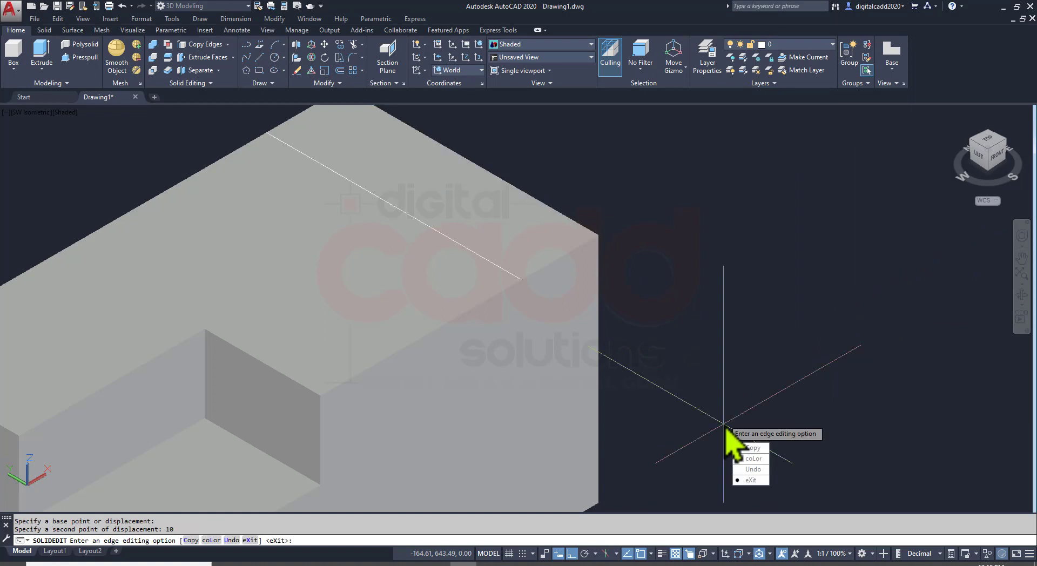
key("Return")
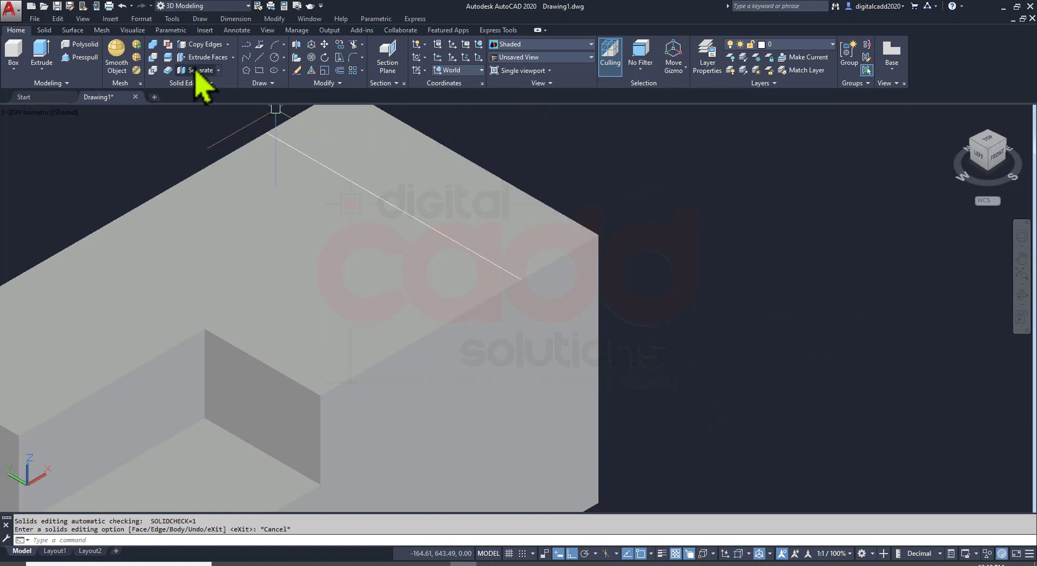
- Copy the front-right top edge 10 units inward so it crosses the first copy
left_click(207, 45)
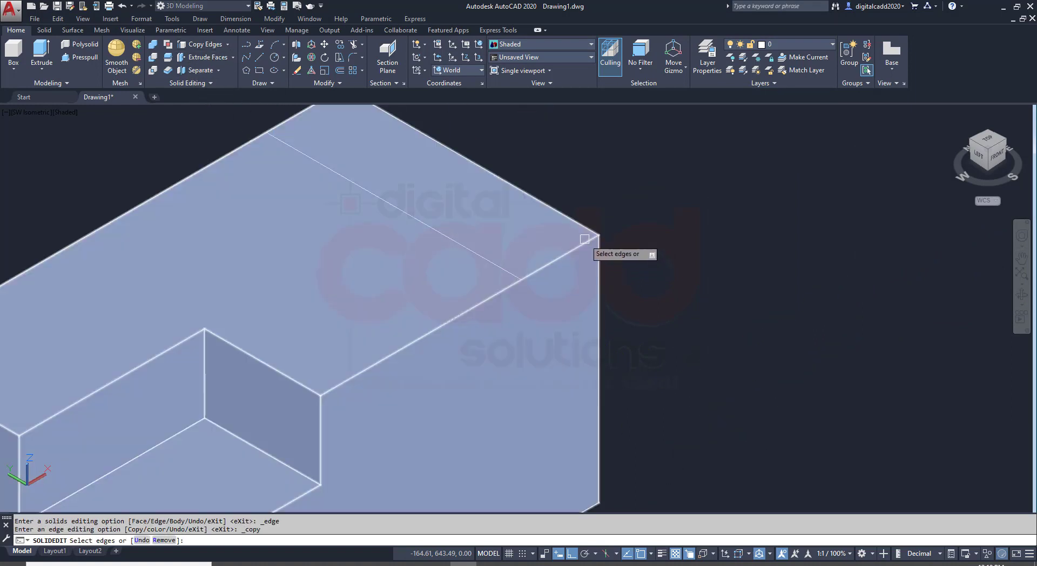
left_click(586, 242)
key("Return")
left_click(598, 235)
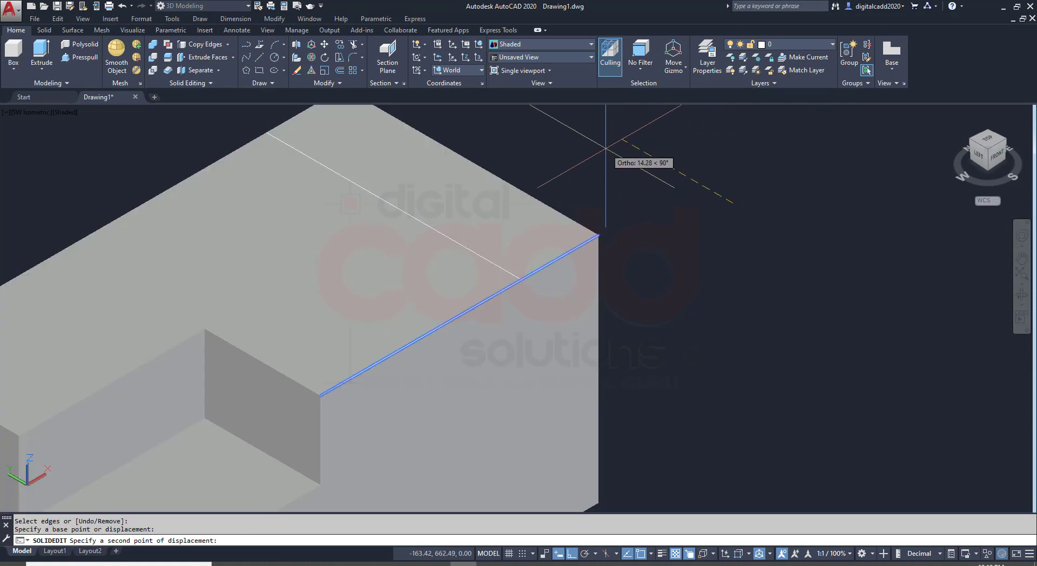
type("10")
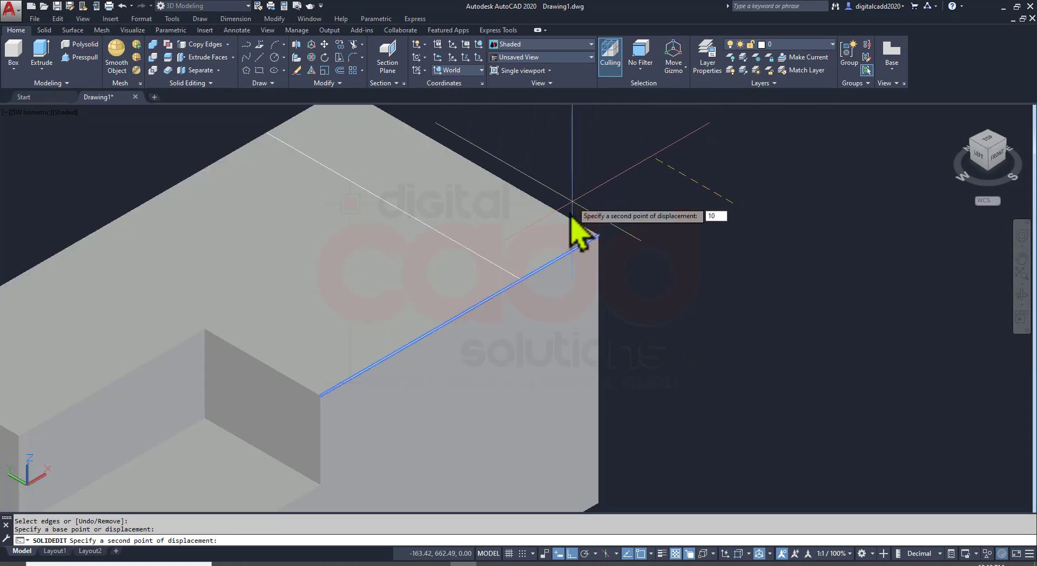
key("Return")
key("Escape")
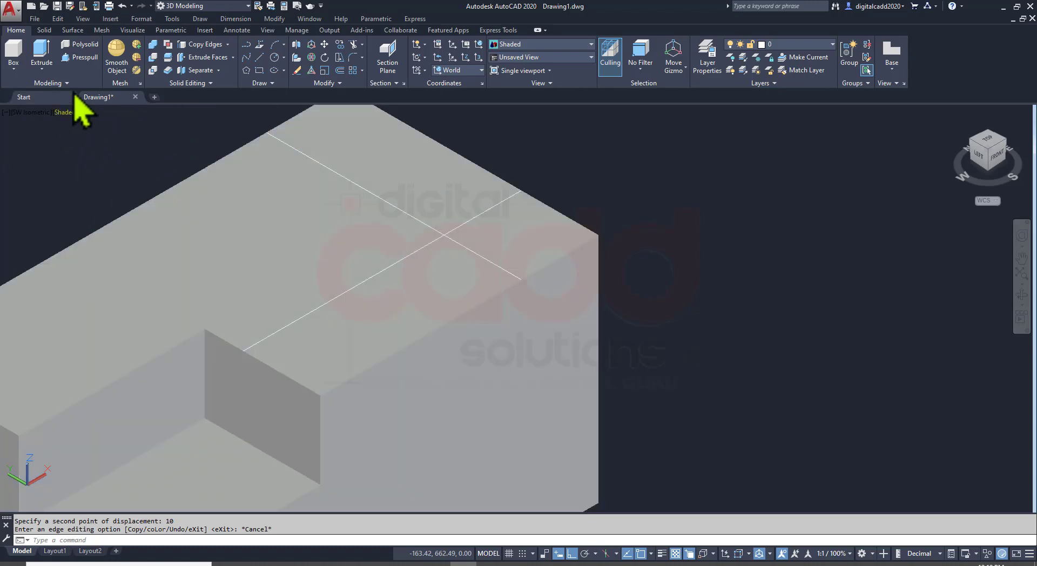
left_click(80, 56)
- Press-pull the outlined top corner region down into a step
scroll(572, 241, "down", 5)
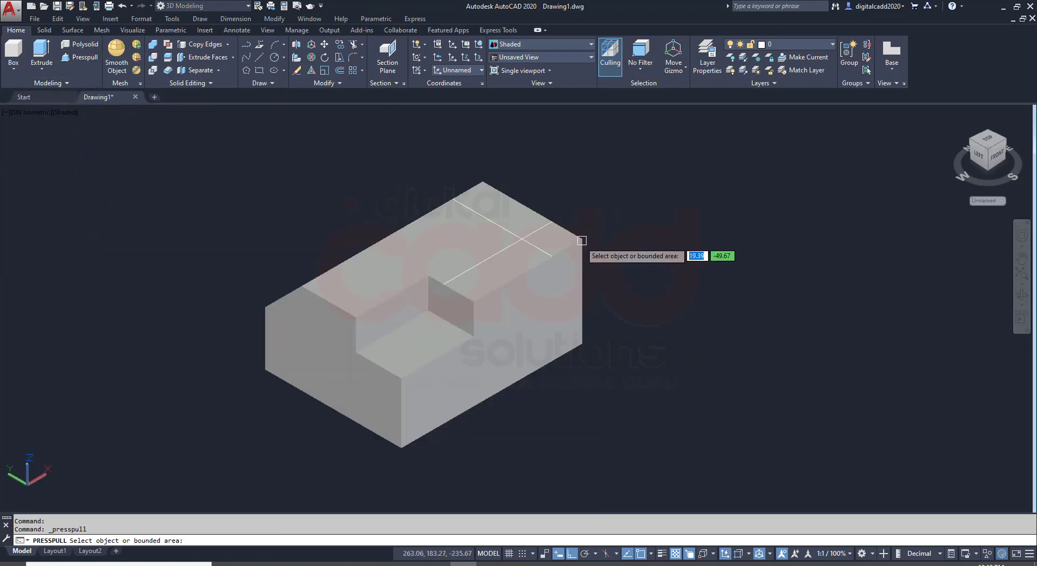
left_click(565, 233)
left_click(599, 432)
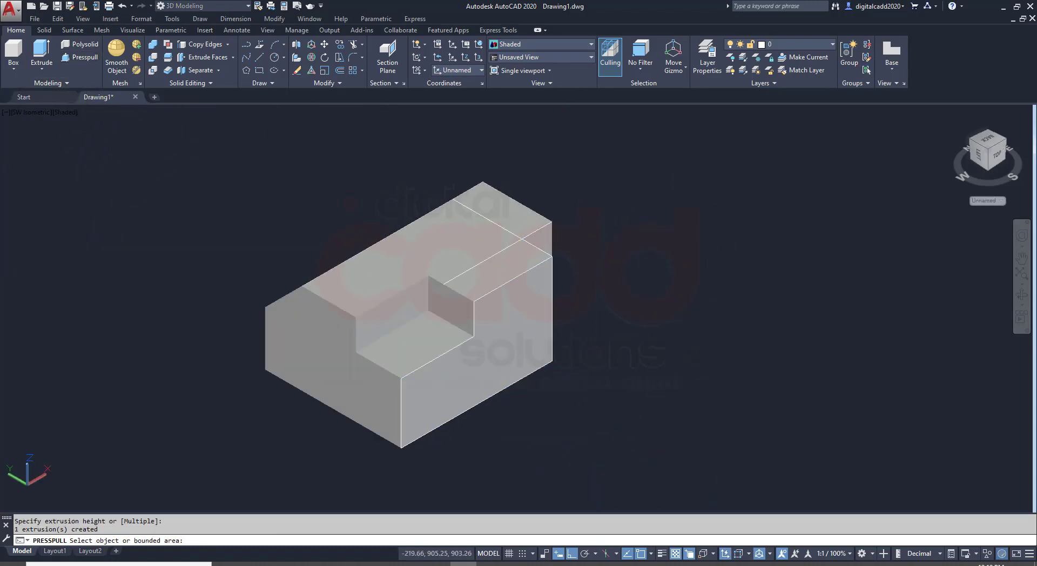
- Erase the two helper edge lines and reorient the view of the block
left_click(381, 148)
left_click(631, 346)
key("Delete")
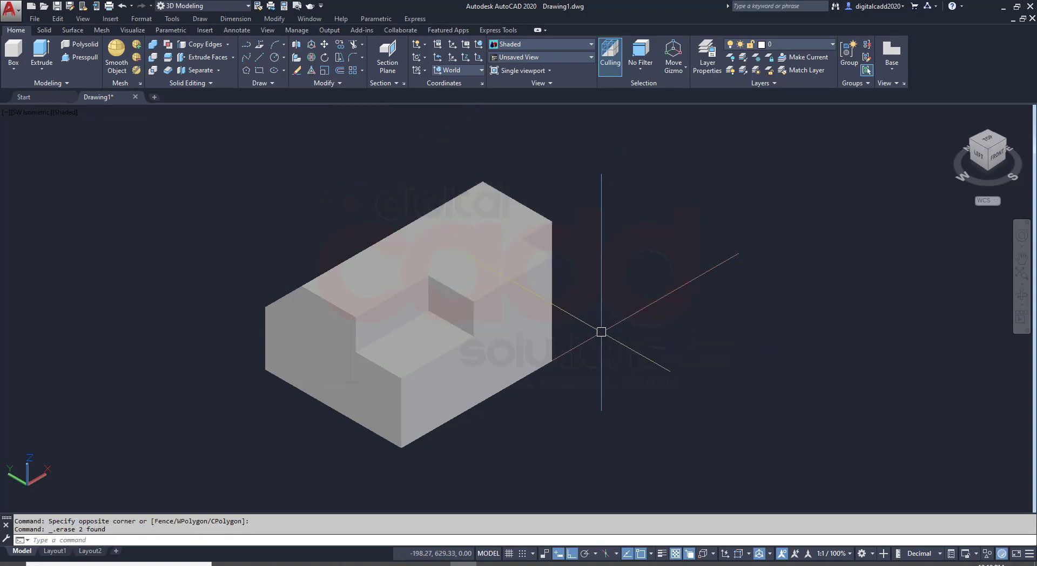
mouse_move(602, 331)
middle_mouse_down("shift")
mouse_move(399, 278)
mouse_move(537, 258)
mouse_move(511, 182)
mouse_move(284, 302)
mouse_move(445, 386)
mouse_move(390, 265)
mouse_move(255, 294)
mouse_move(282, 220)
mouse_move(373, 303)
mouse_move(396, 303)
middle_mouse_up("shift")
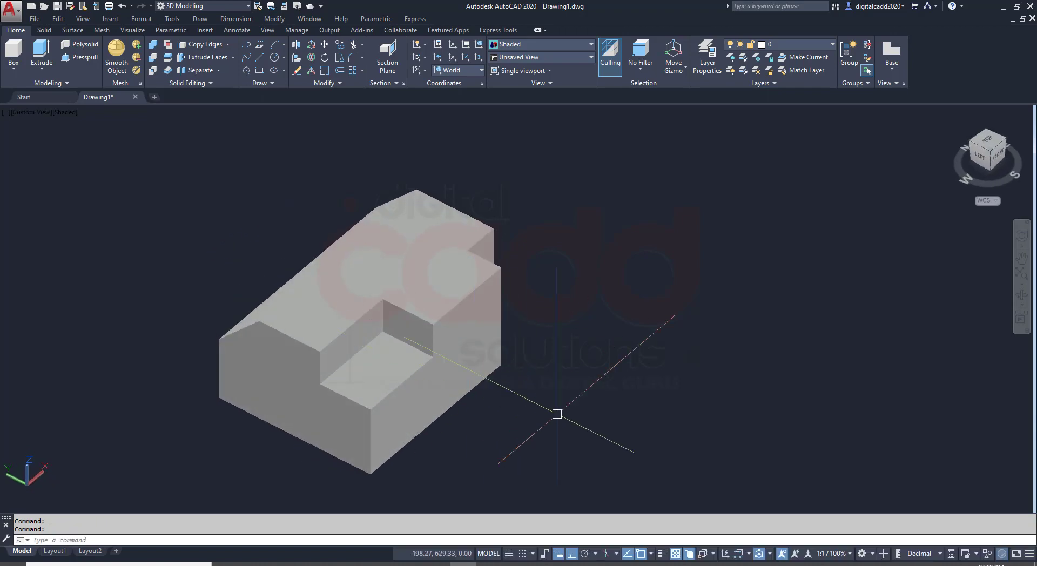
middle_click_drag(556, 417, 430, 294)
left_click(596, 562)
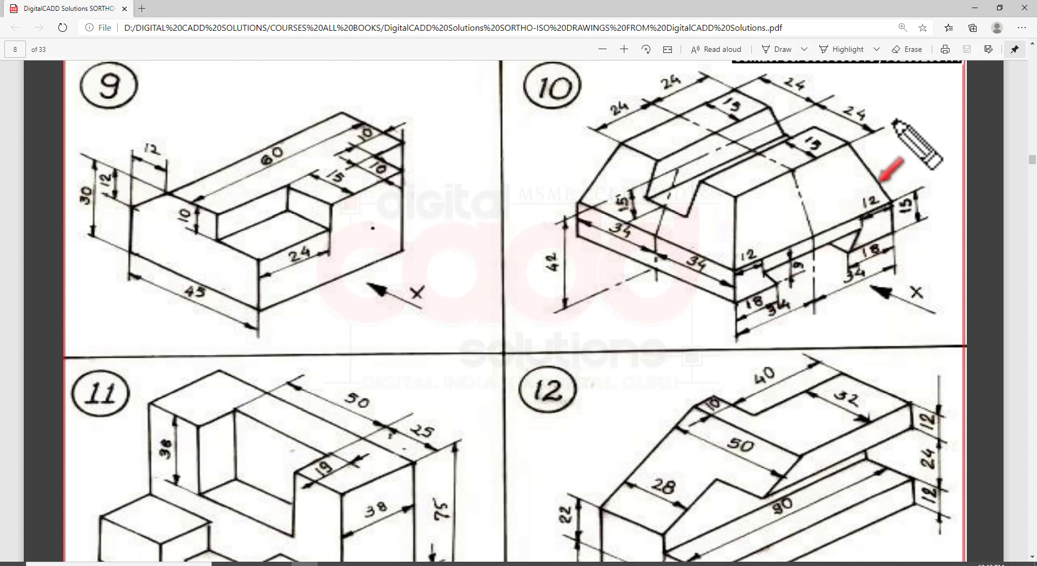
left_click_drag(893, 121, 846, 176)
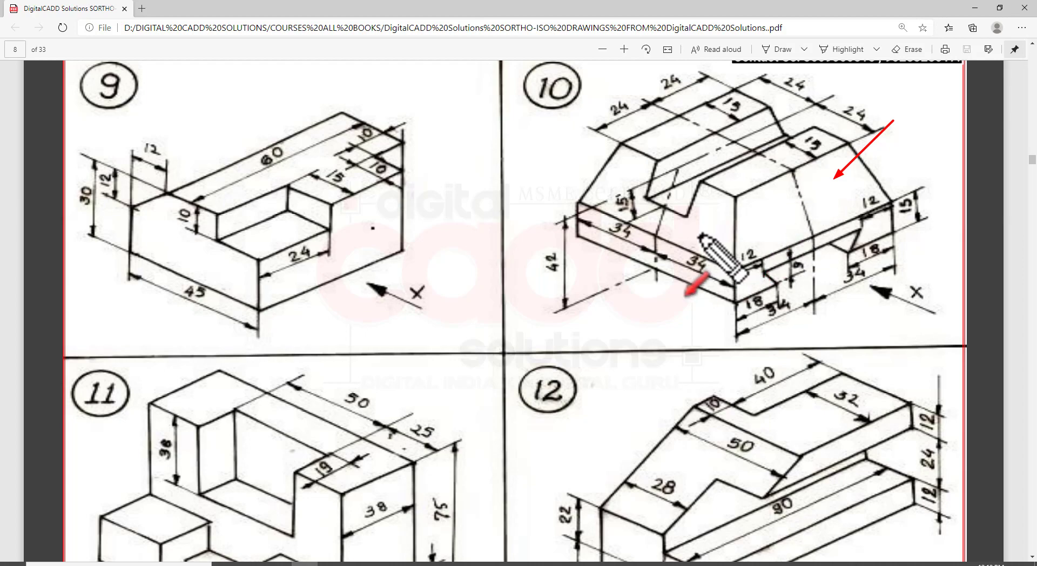
key("Escape")
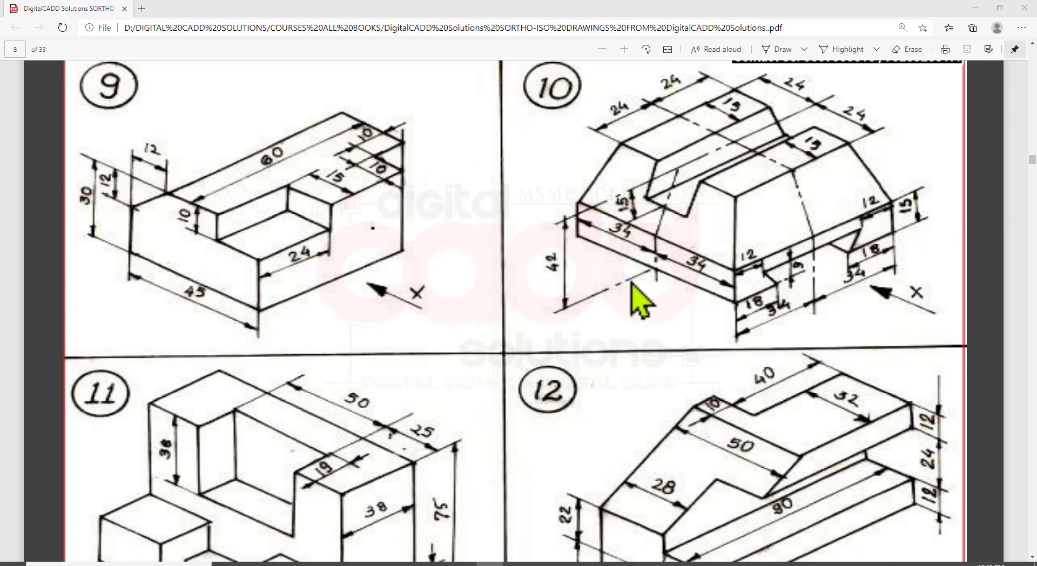
key("ctrl+2")
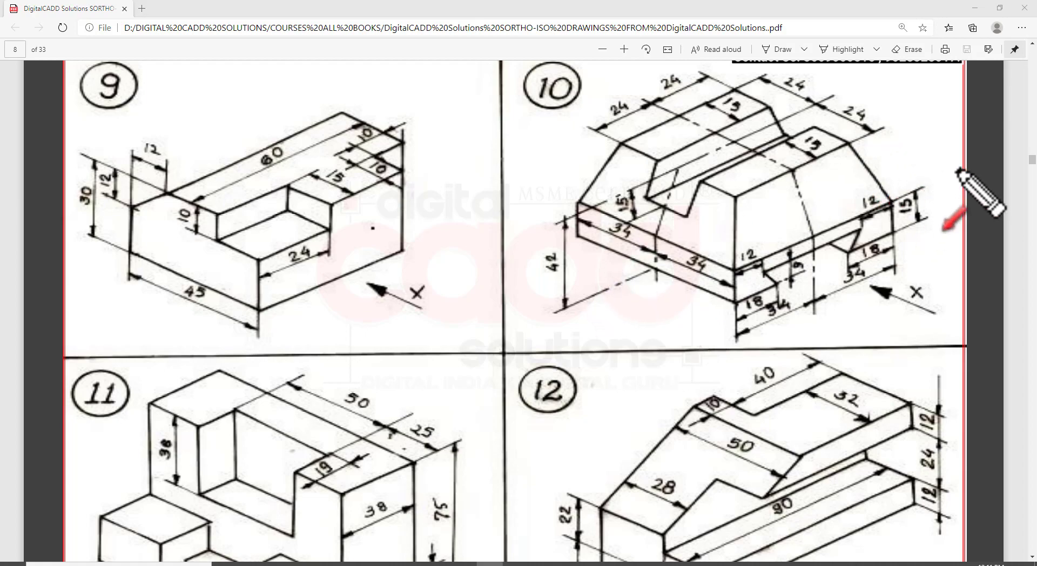
left_click_drag(957, 168, 882, 225)
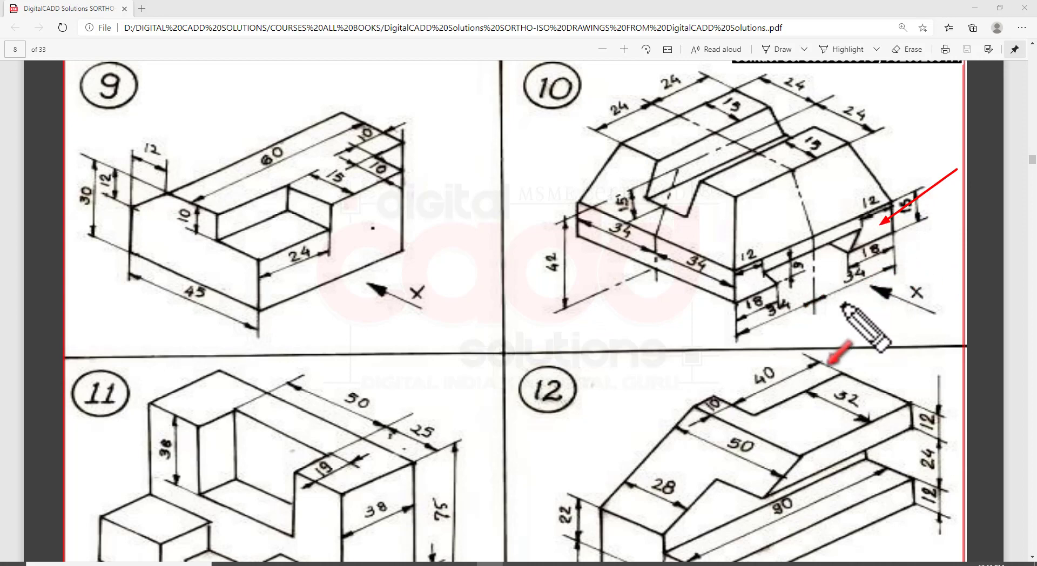
key("Escape")
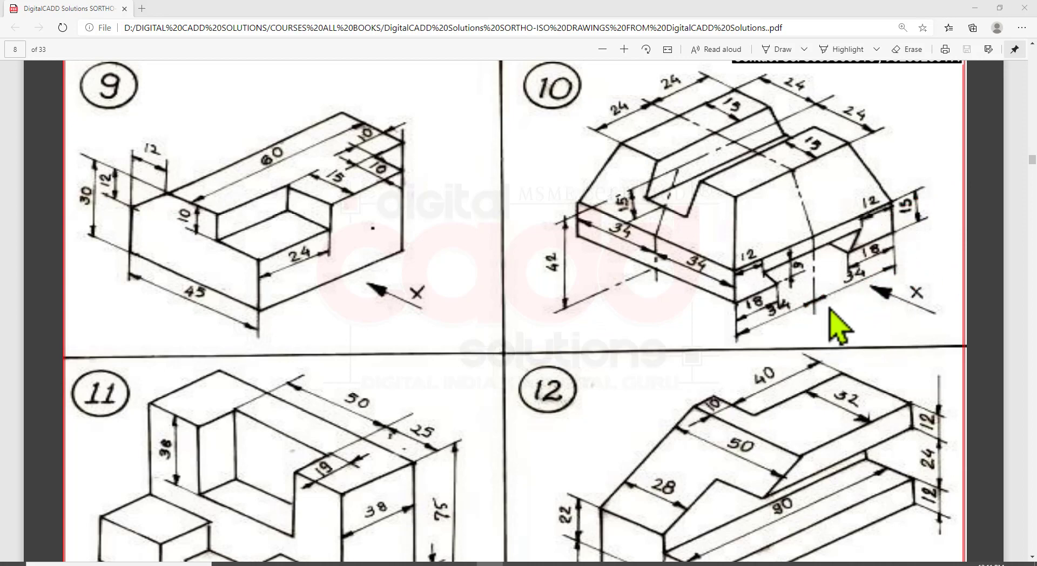
key("alt+Tab")
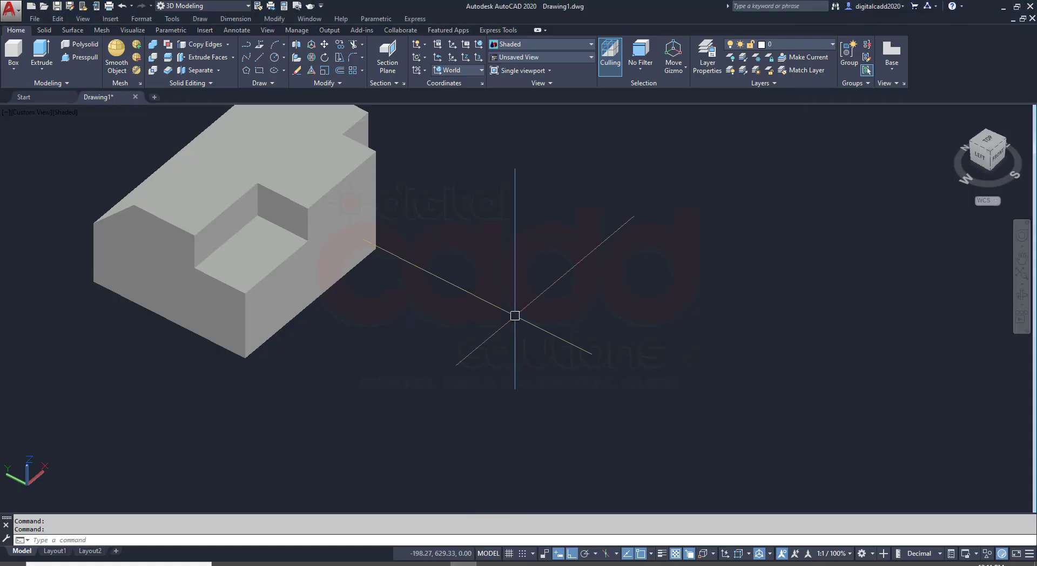
- Orbit the stepped solid to its other side and compare it with the reference drawings
mouse_move(514, 318)
middle_mouse_down()
mouse_move(394, 399)
mouse_move(369, 389)
middle_mouse_up()
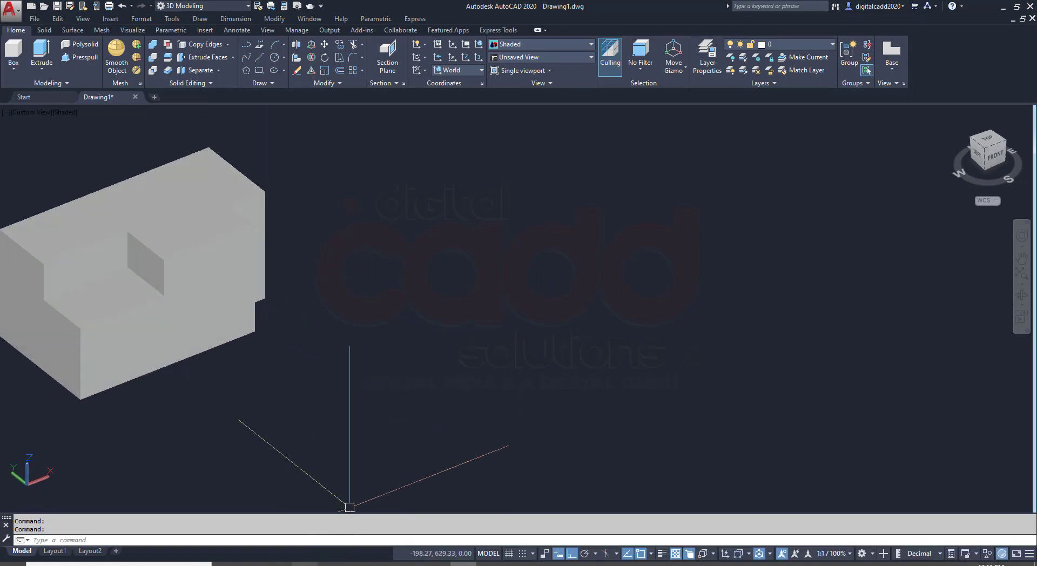
key("alt+Tab")
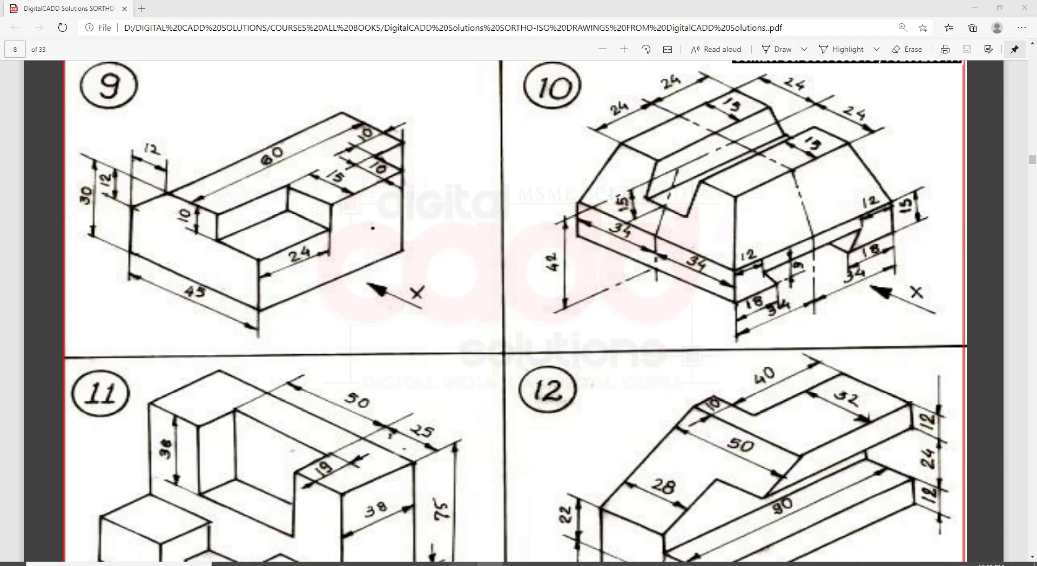
left_click(437, 535)
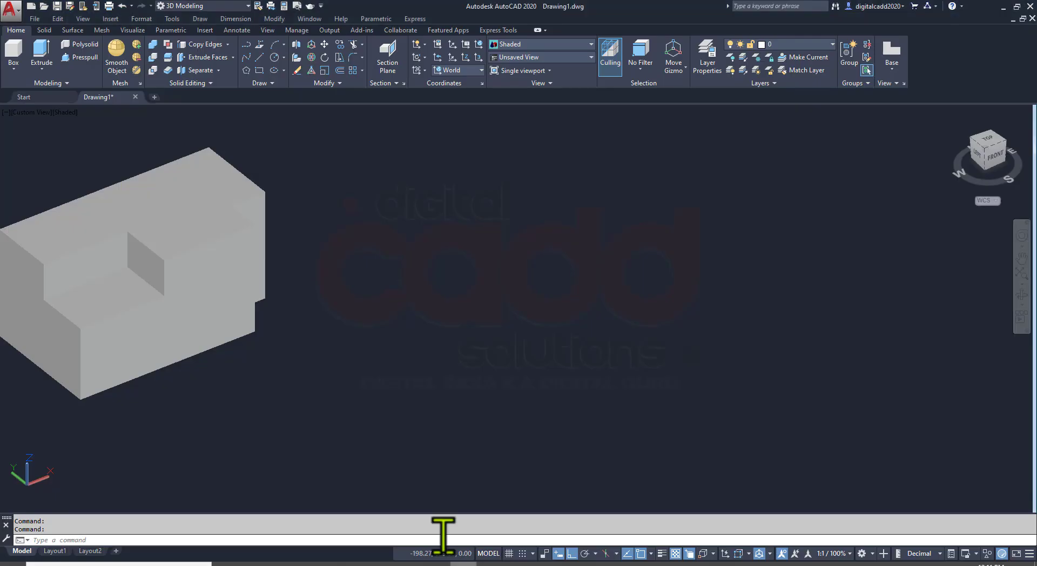
- Draw a solid box with a 68-long base and a height of 15
left_click(16, 76)
left_click(13, 46)
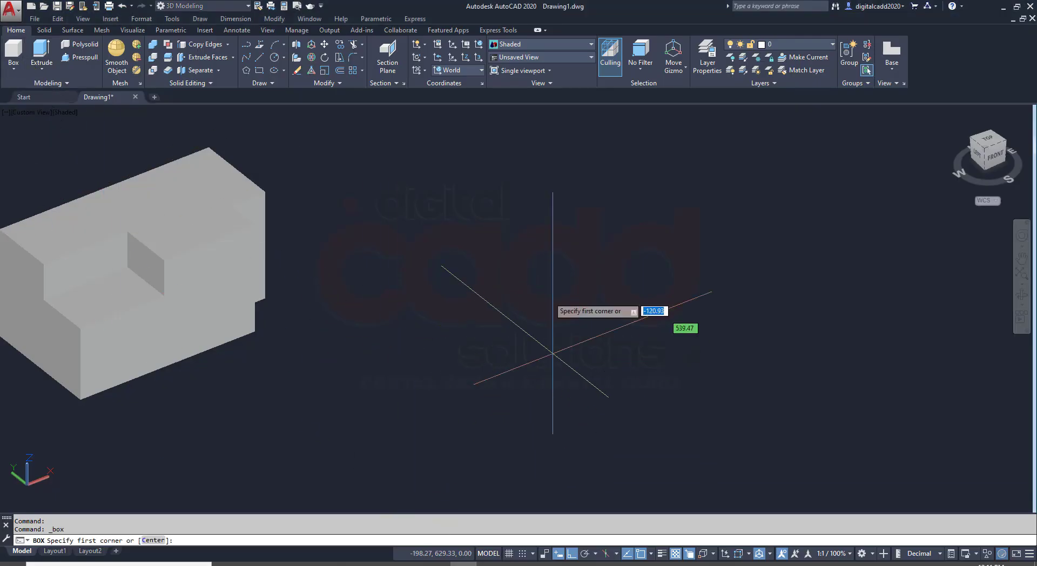
left_click(535, 222)
type("68")
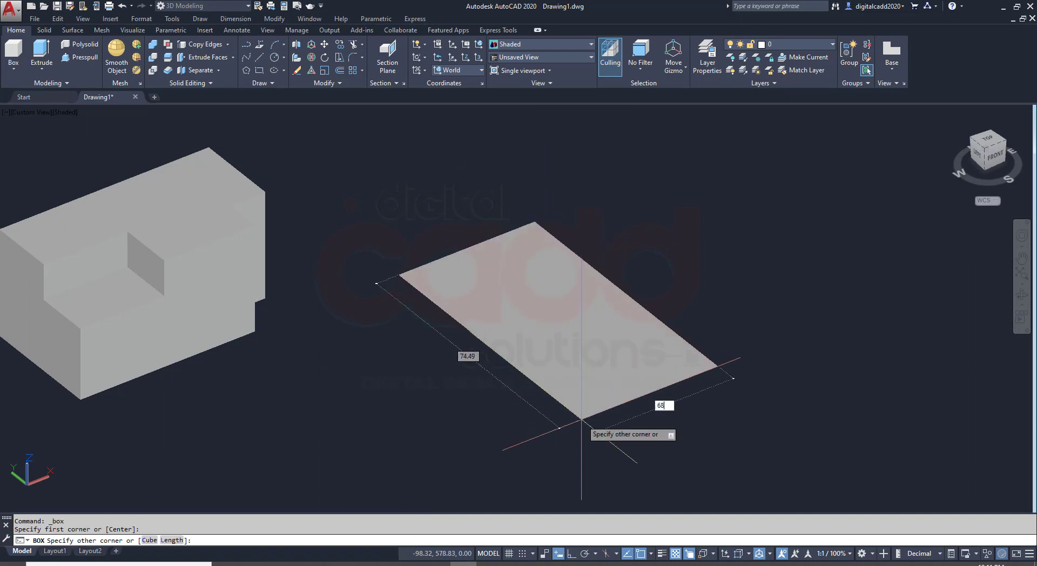
key("Tab")
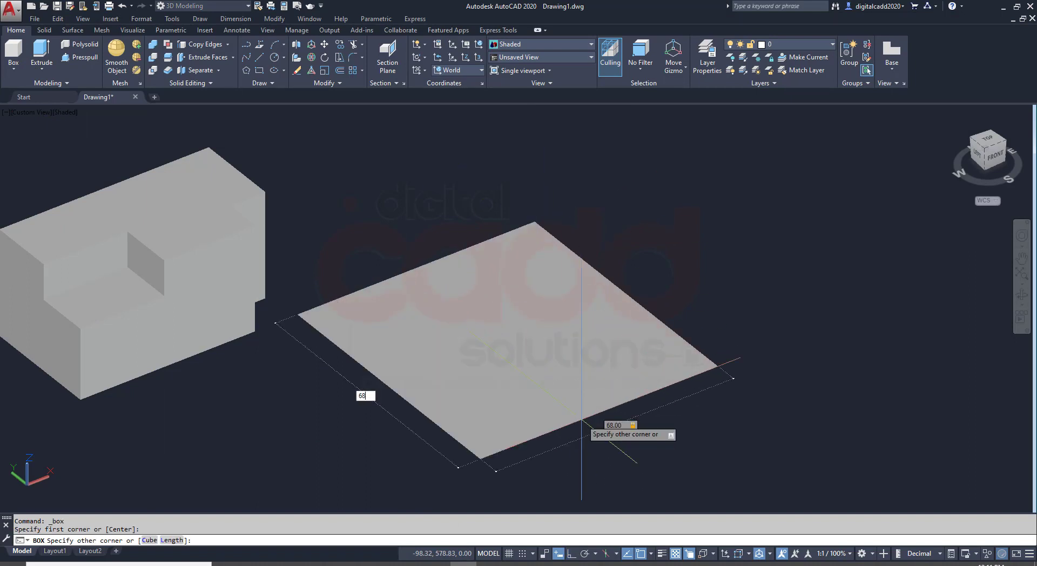
left_click(581, 422)
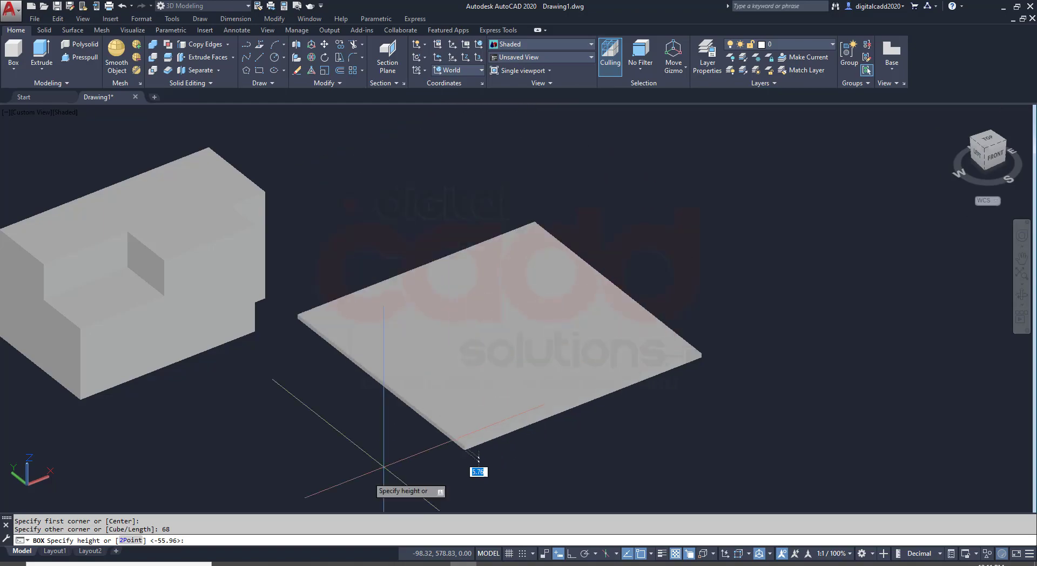
key("alt+Tab")
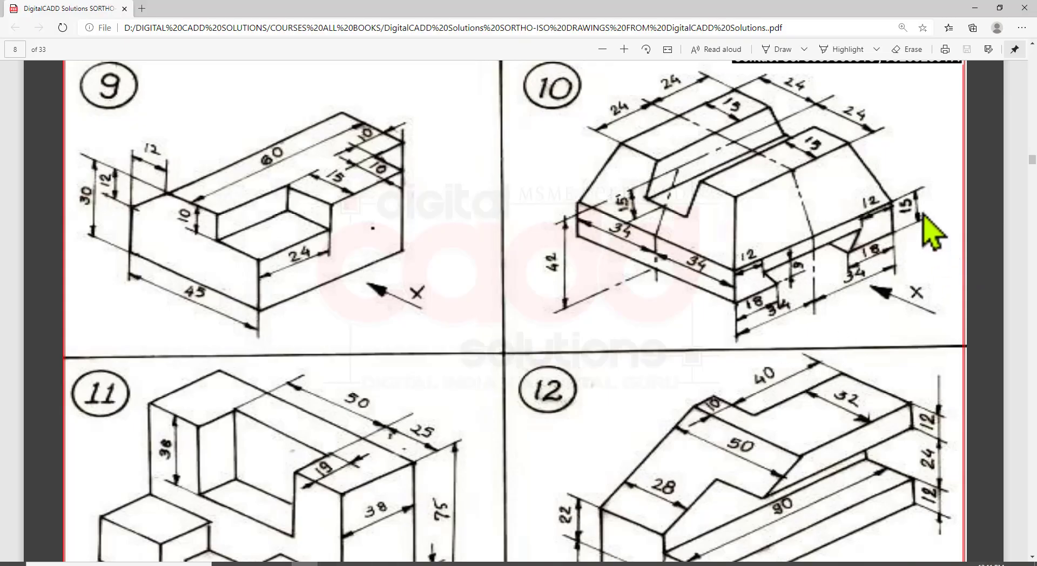
key("alt+Tab")
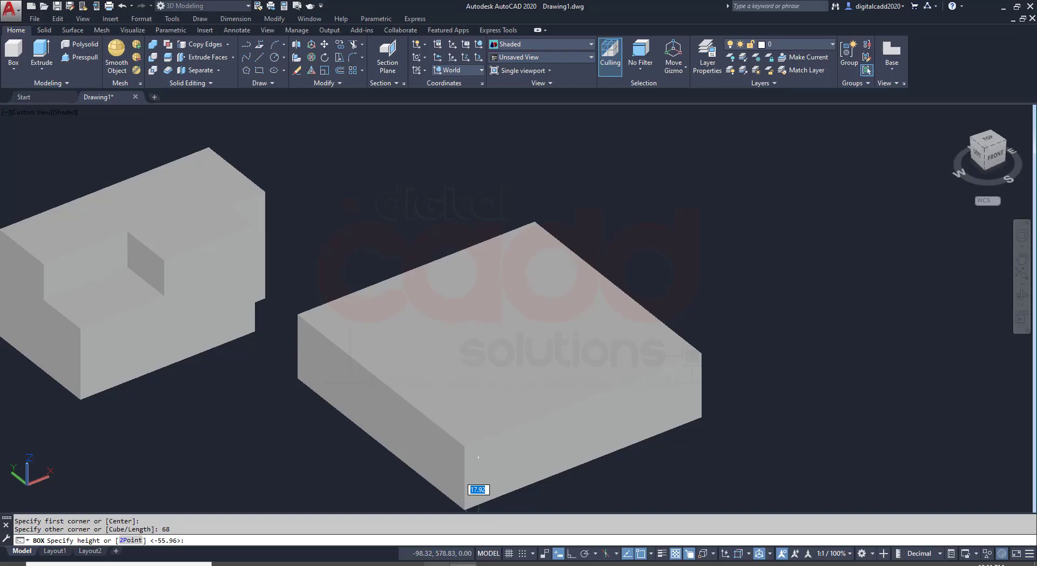
key("Return")
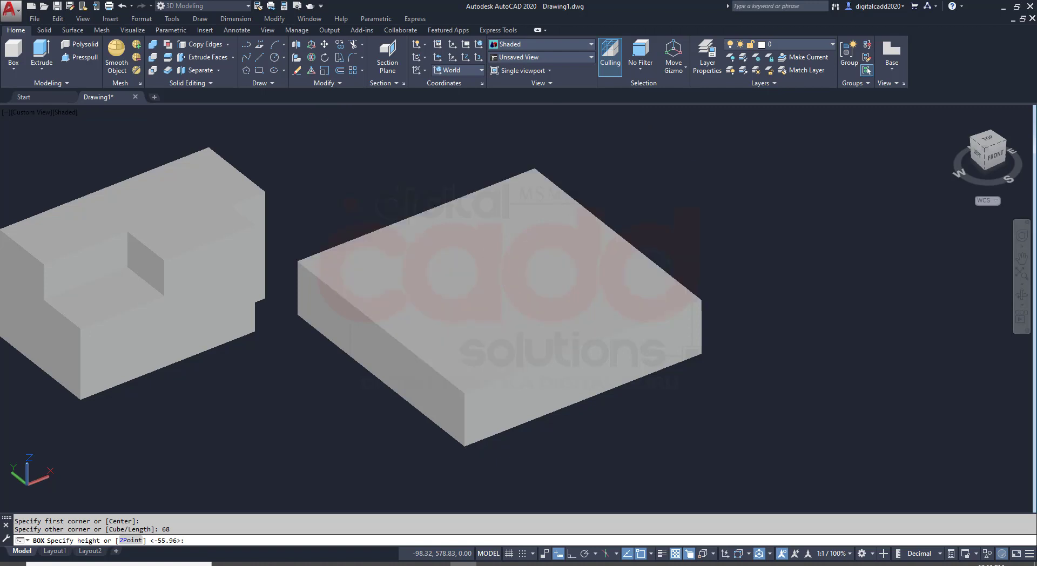
- Orbit and zoom to inspect the new slab, then bring up the reference PDF sheet
mouse_move(553, 203)
middle_mouse_down("shift")
mouse_move(558, 318)
mouse_move(589, 313)
mouse_move(549, 331)
mouse_move(561, 366)
middle_mouse_up("shift")
scroll(558, 350, "up", 5)
scroll(562, 368, "down", 8)
scroll(552, 361, "up", 2)
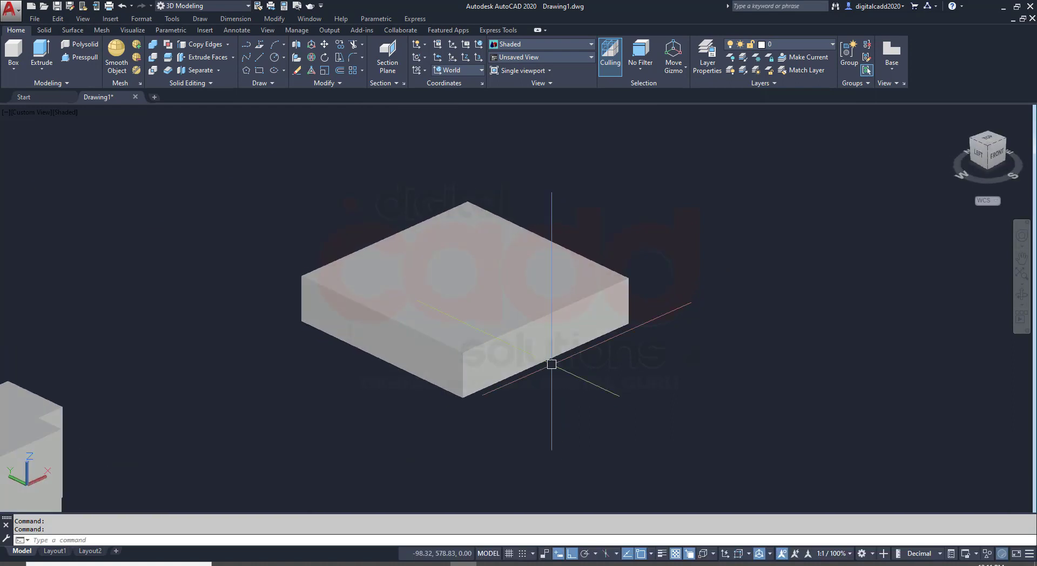
scroll(551, 301, "up", 2)
middle_click_drag(551, 301, 500, 412, "shift")
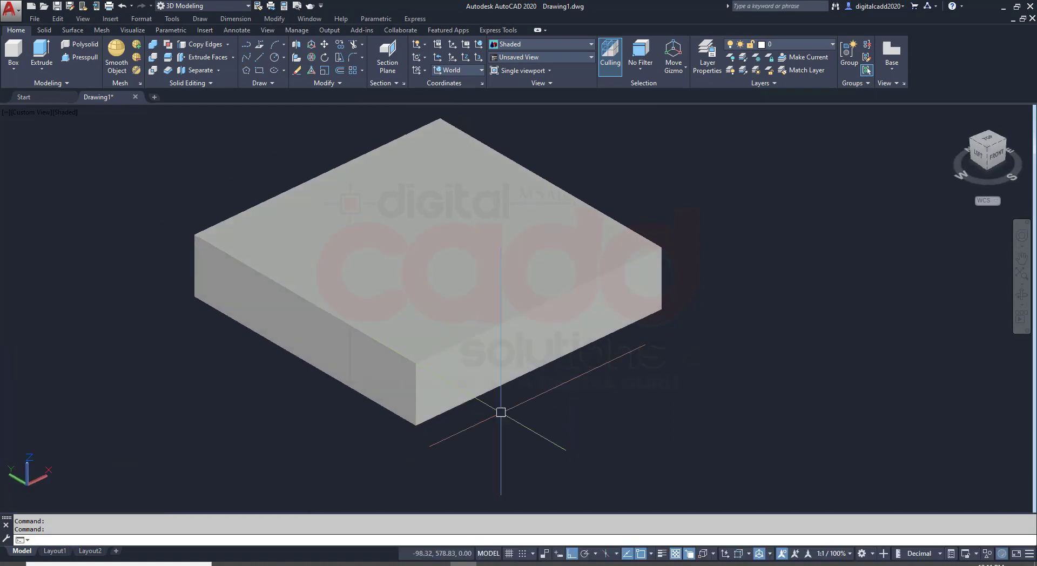
key("alt+Tab")
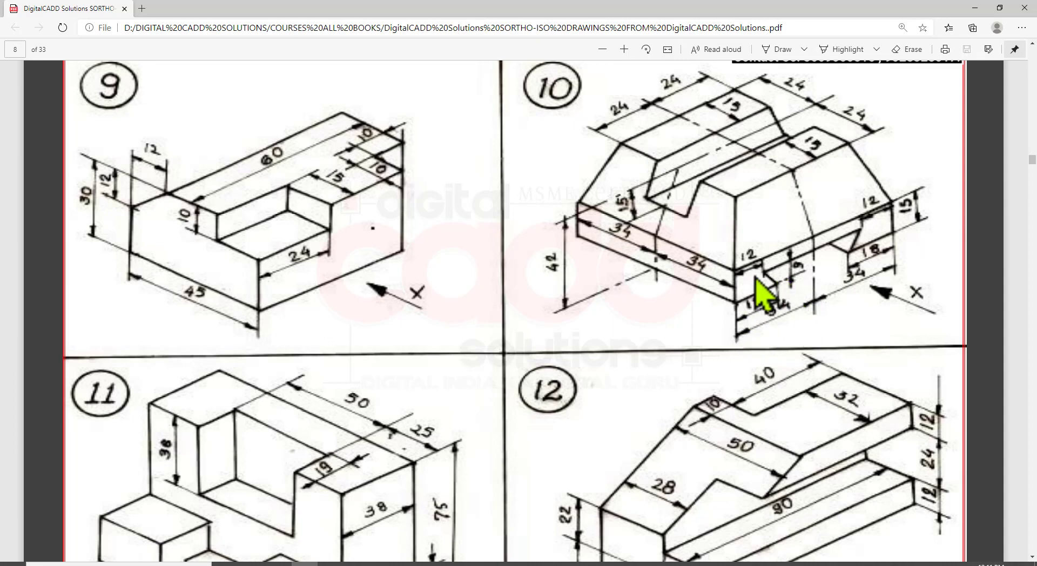
- Draw line outline from the slab's bottom front corner: 9 units up and 12 along
left_click(464, 563)
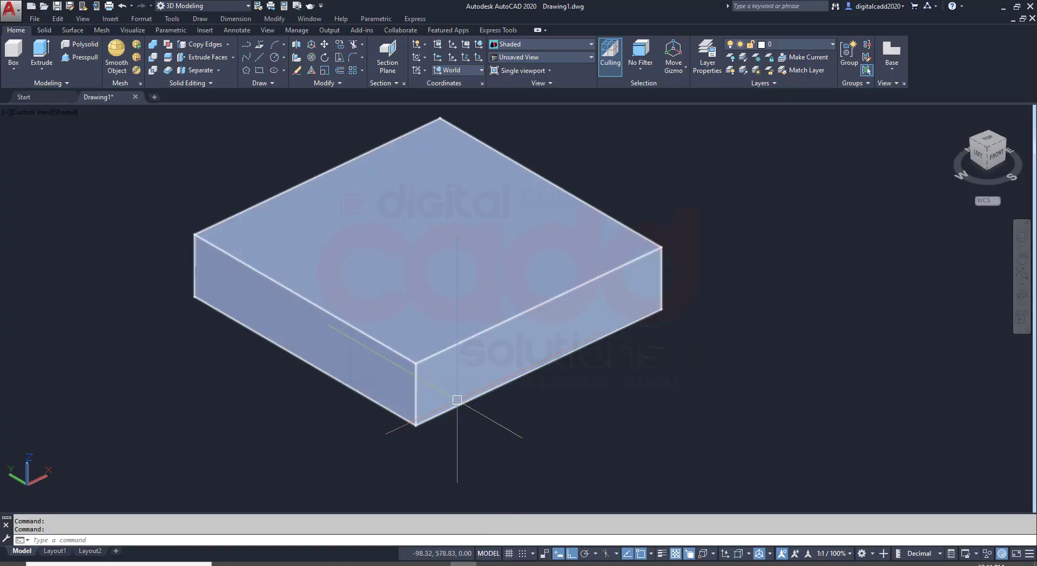
type("4")
key("Return")
left_click(416, 425)
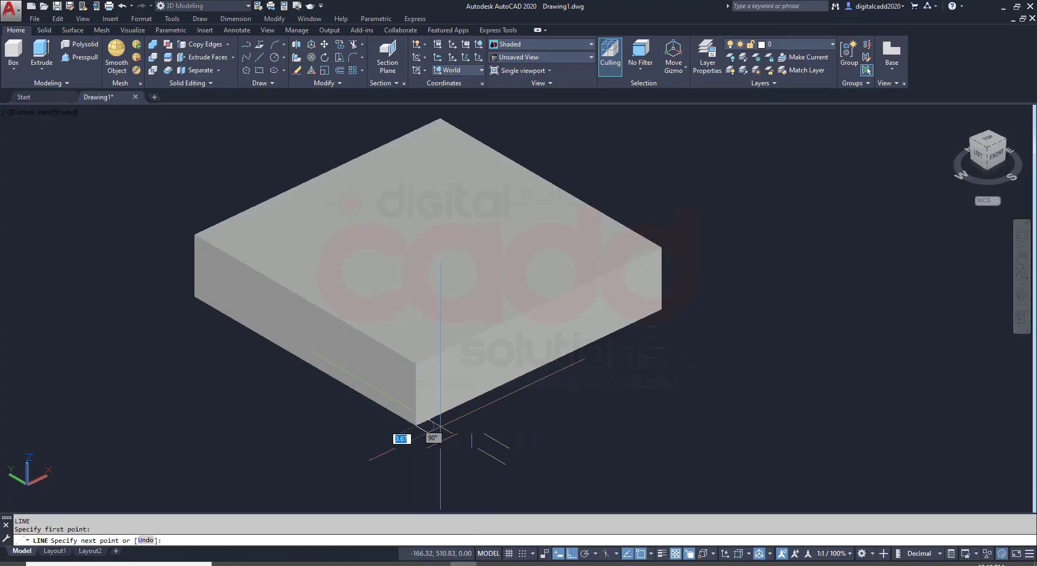
type("1")
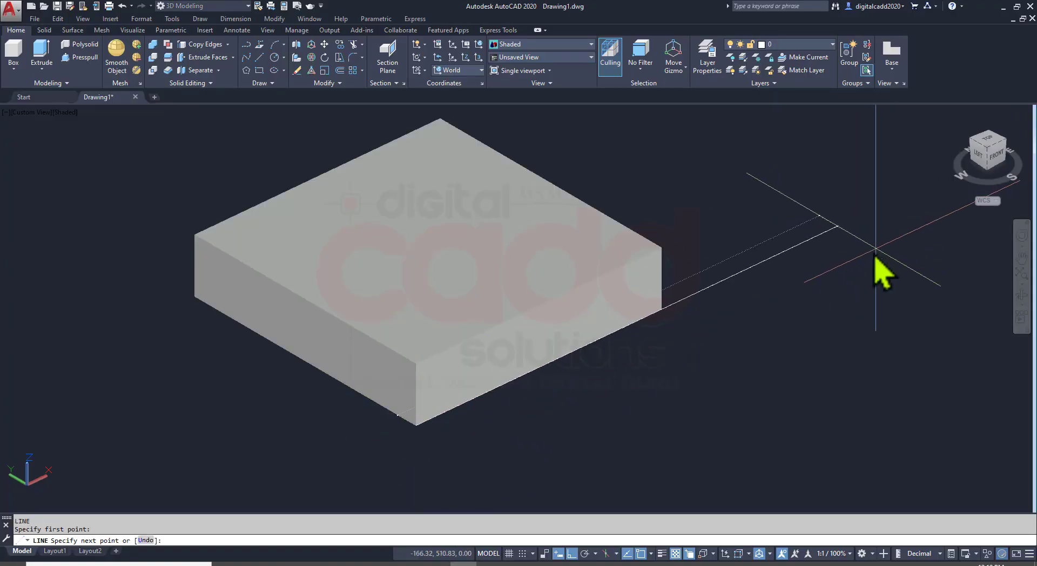
key("Escape")
key("Return")
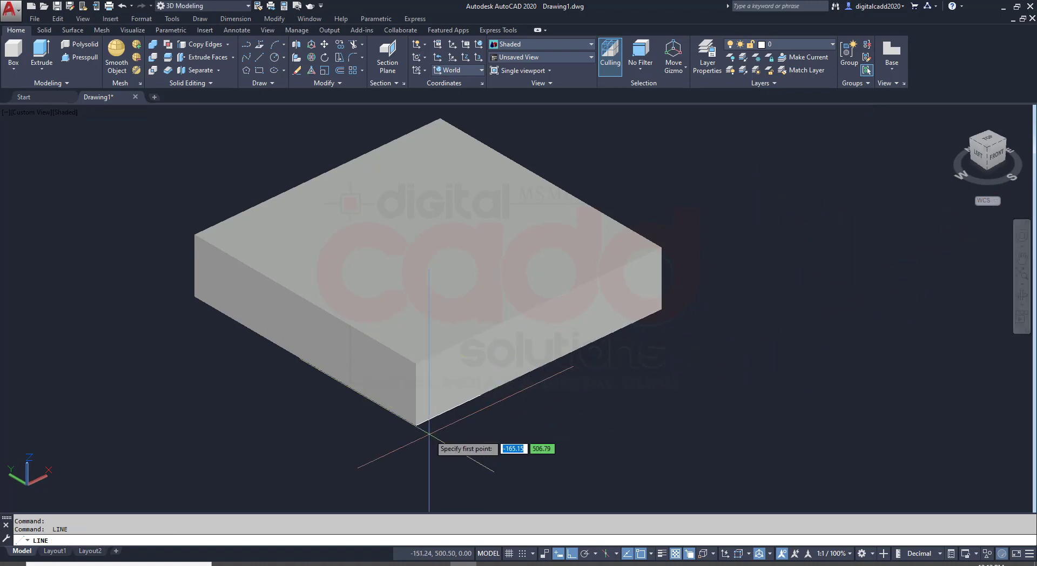
left_click(416, 425)
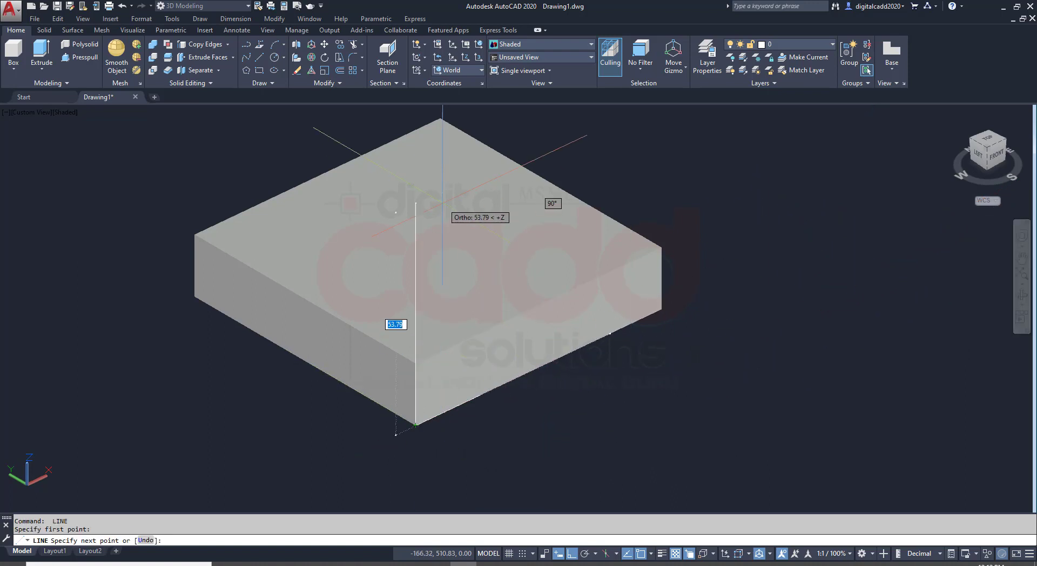
type("9")
key("Return")
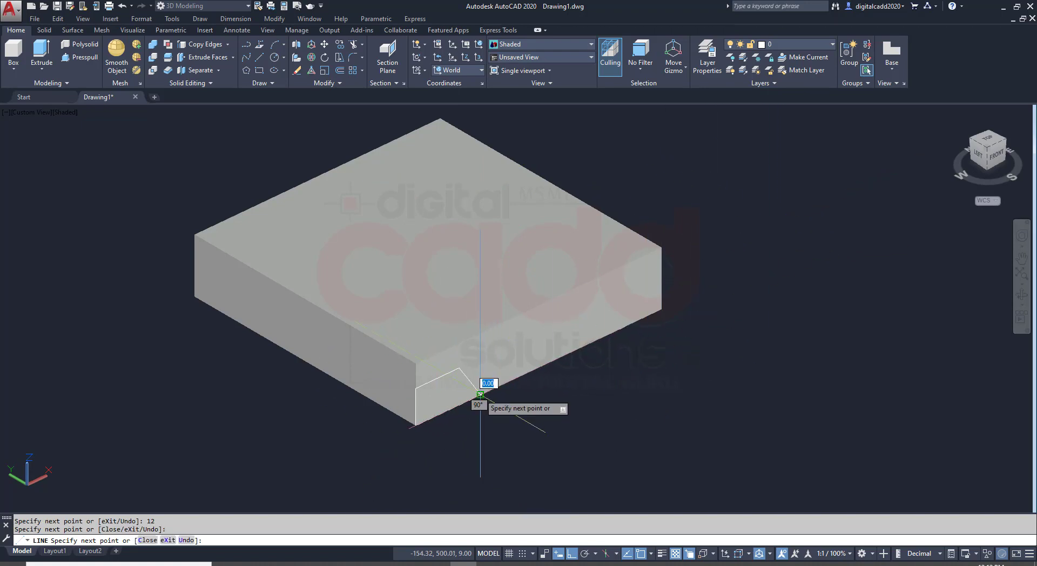
left_click(480, 395)
key("Return")
middle_click_drag(632, 423, 586, 389)
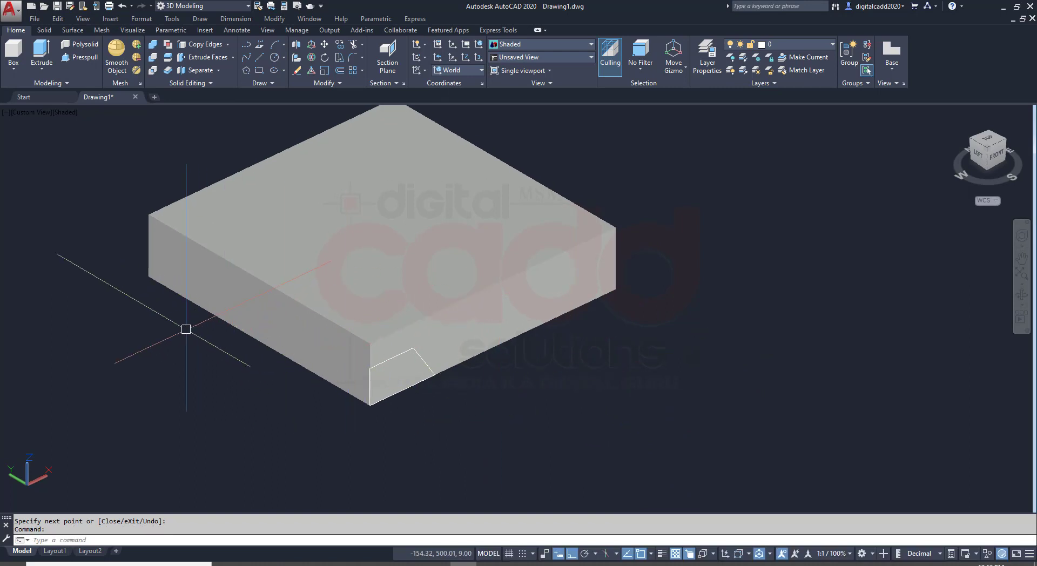
left_click(186, 329)
- Mirror the selected notch outline with MIRROR3D across the YZ plane, keeping the original
left_click(513, 437)
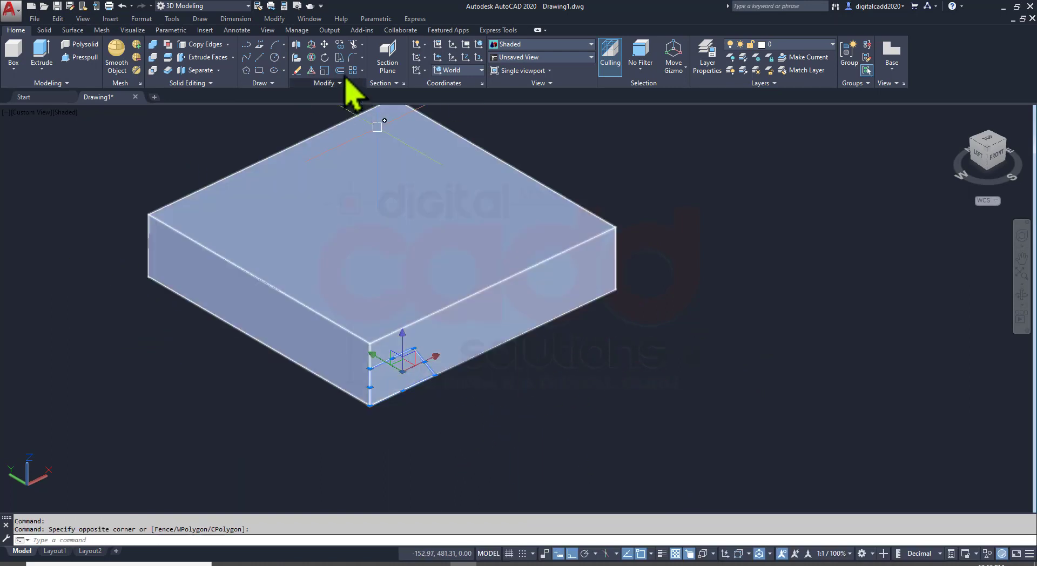
left_click(296, 45)
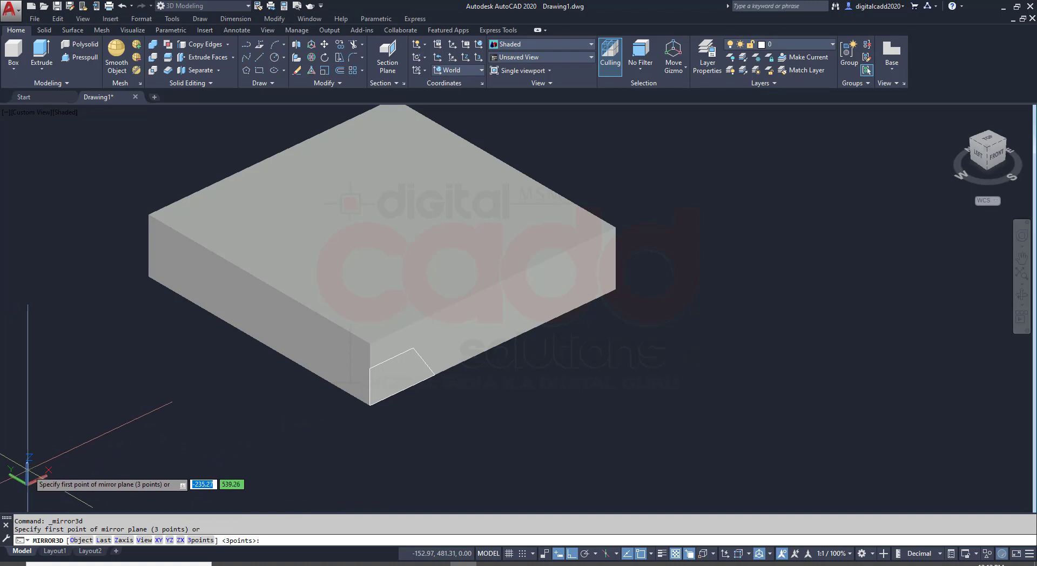
left_click(169, 540)
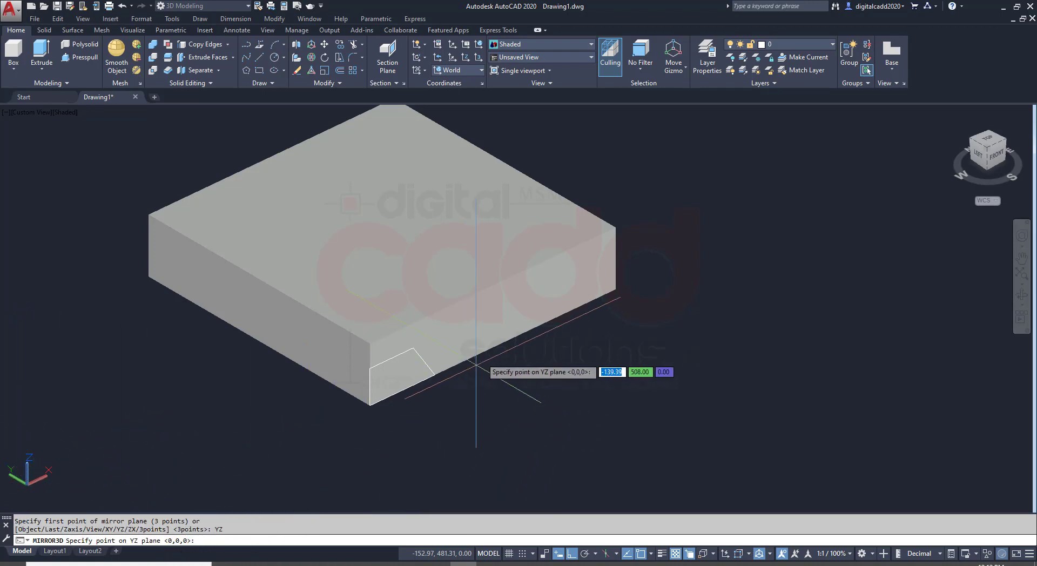
left_click(495, 348)
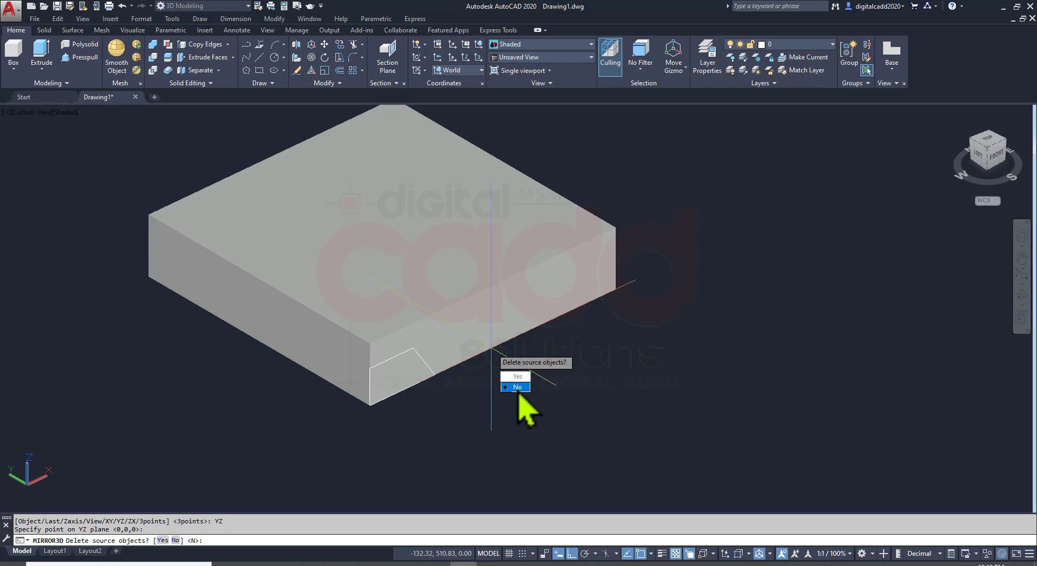
left_click(517, 388)
- Join the two outlines with a line and press-pull both enclosed notch areas into the slab
type("L")
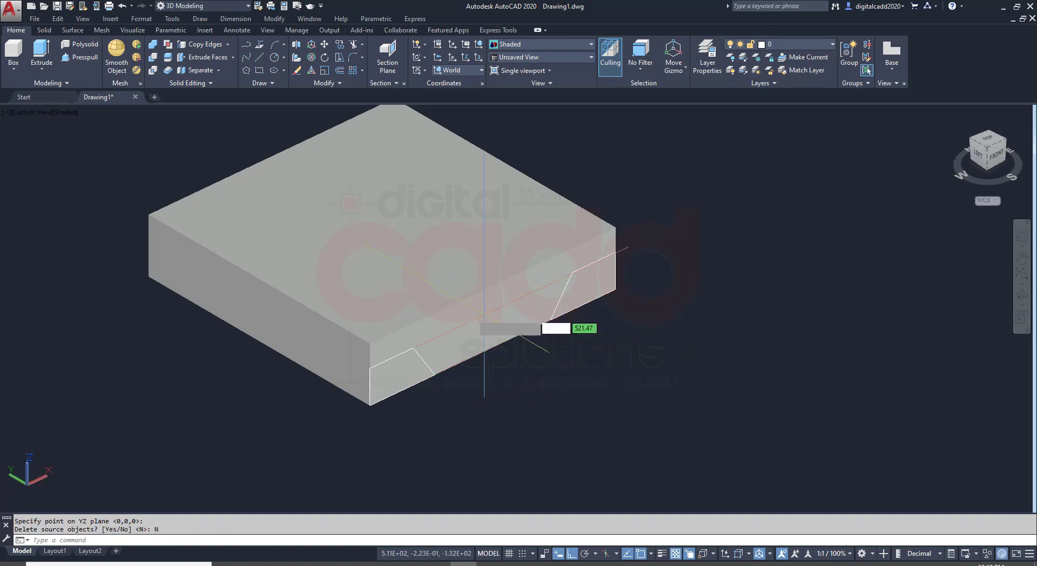
key("Return")
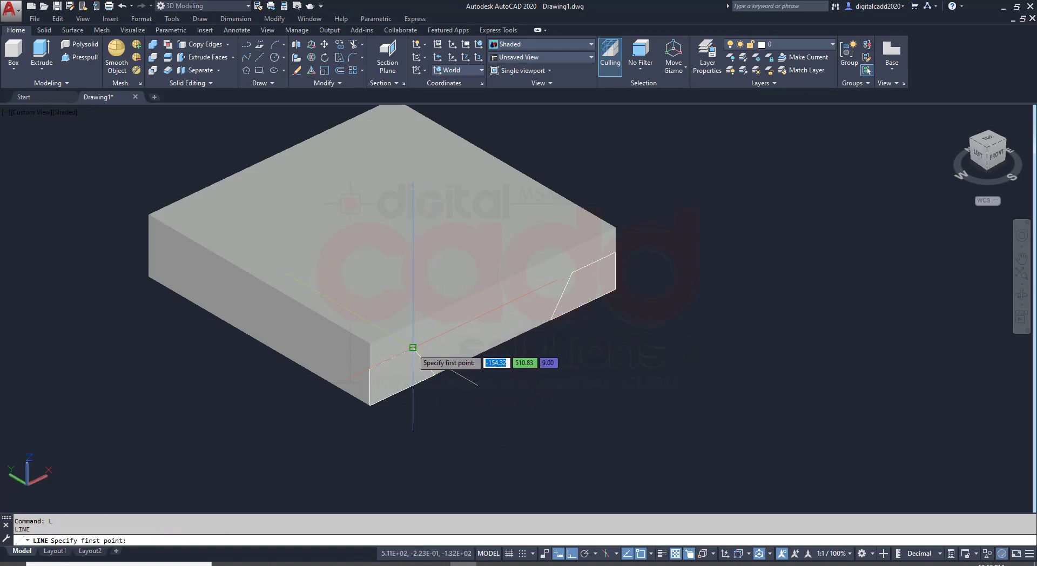
left_click(413, 347)
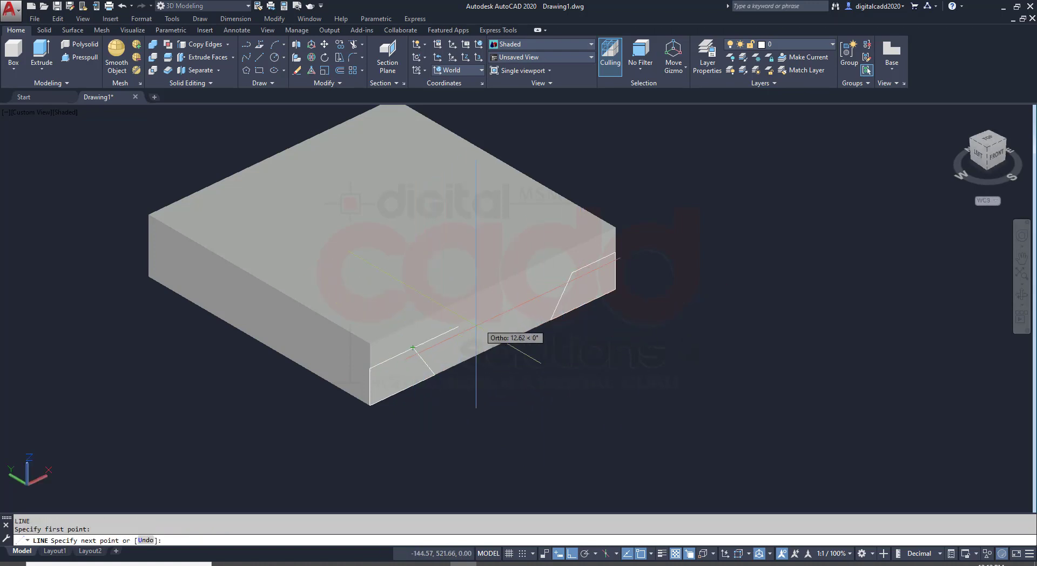
left_click(572, 272)
key("Return")
left_click(81, 56)
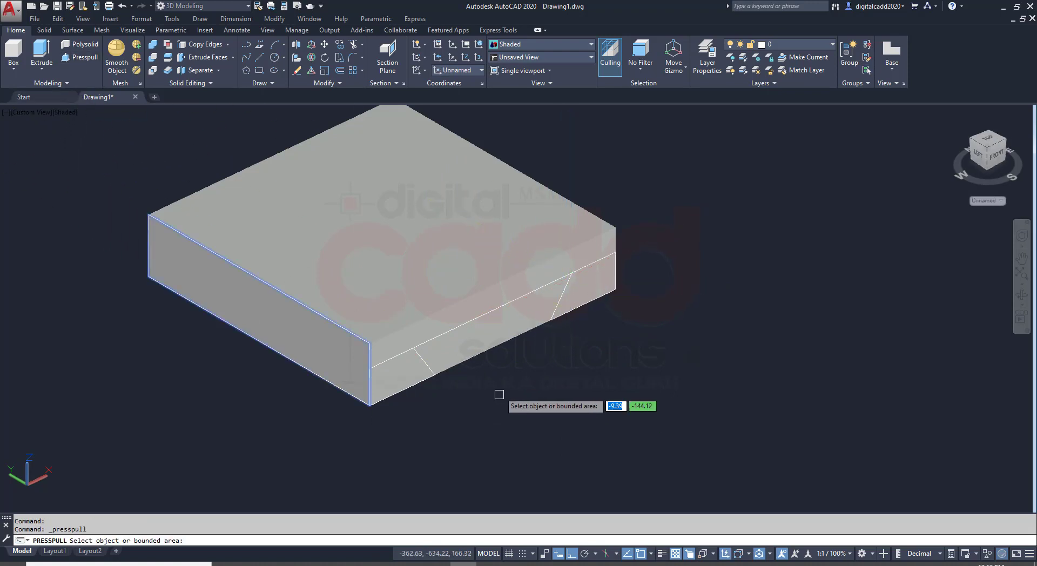
left_click(459, 346)
left_click(92, 186)
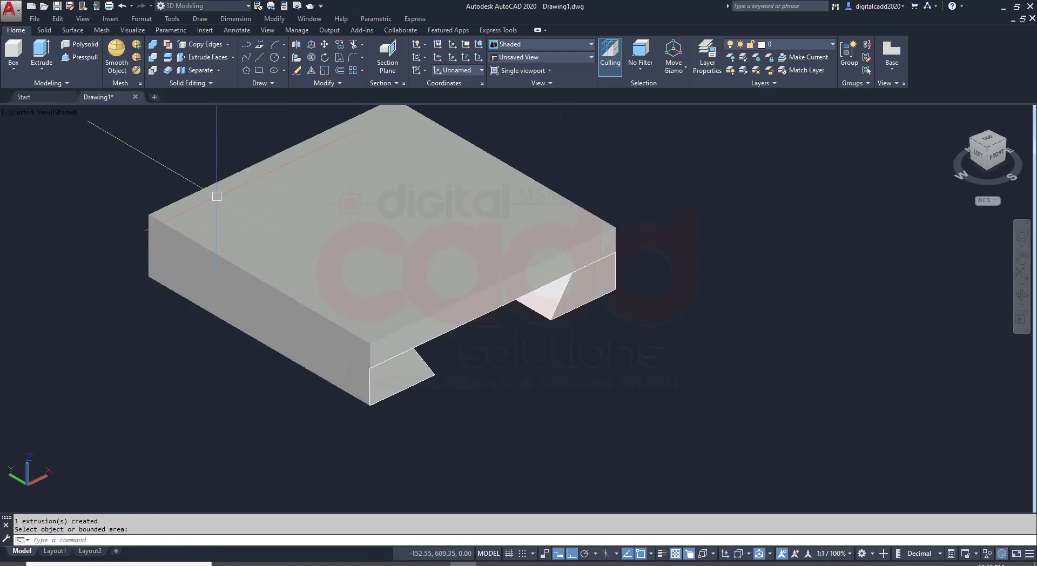
- Erase the leftover sketch lines and inspect the notched slab against the reference PDF
left_click(221, 127)
left_click(678, 427)
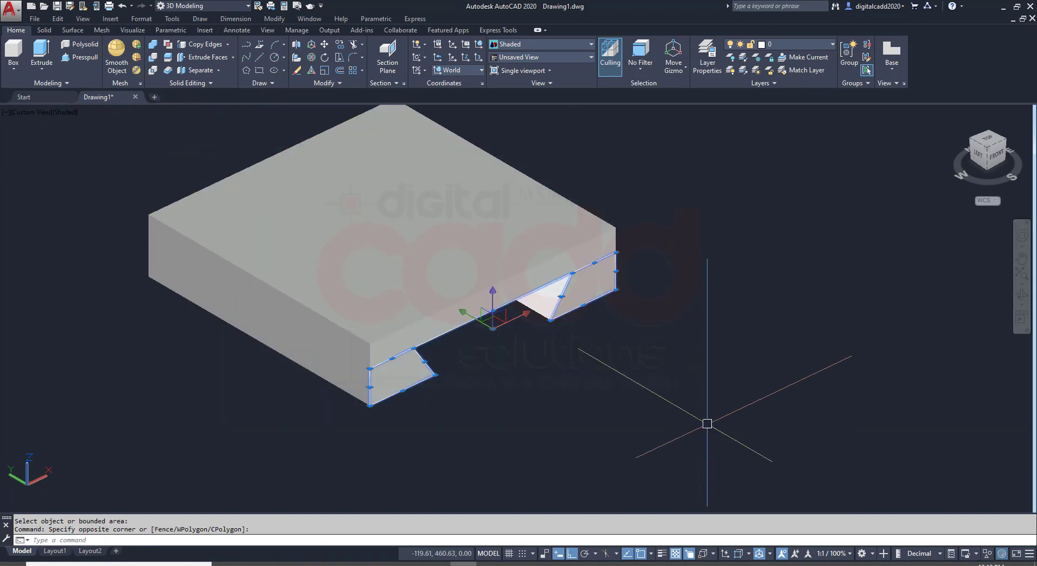
key("Delete")
middle_click_drag(487, 305, 505, 304, "shift")
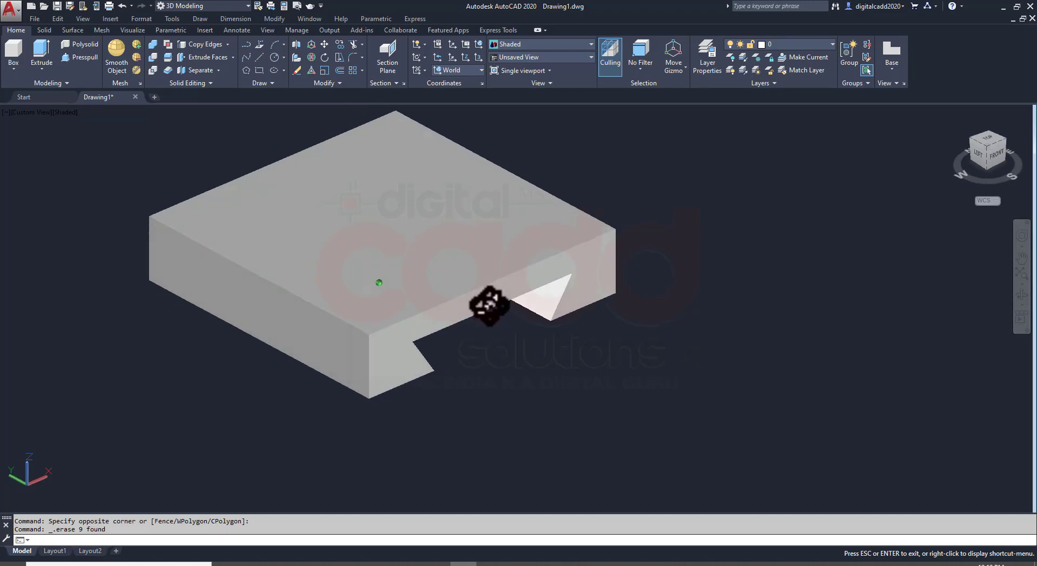
middle_click_drag(505, 304, 497, 431, "shift")
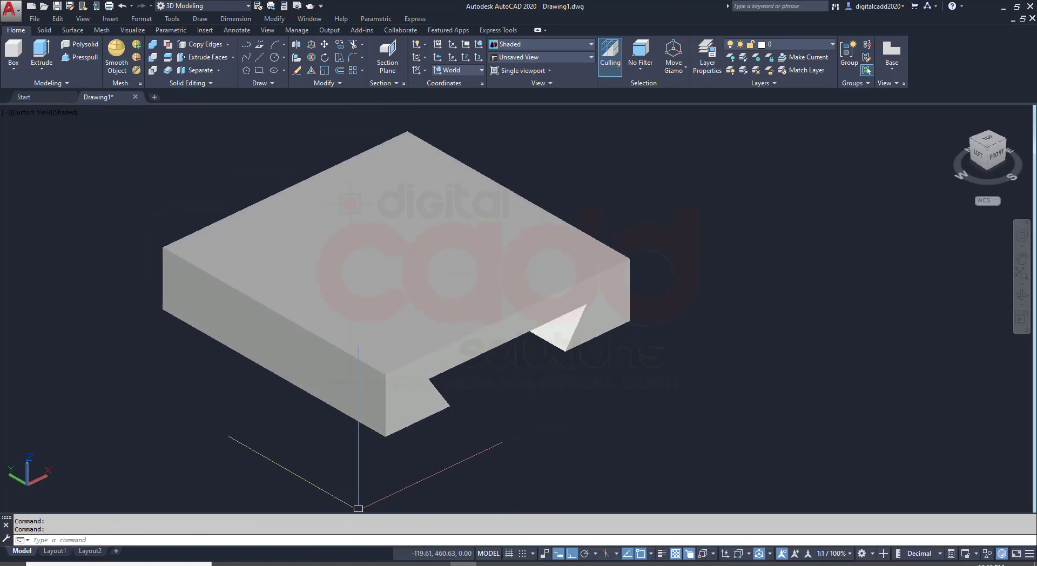
left_click(305, 564)
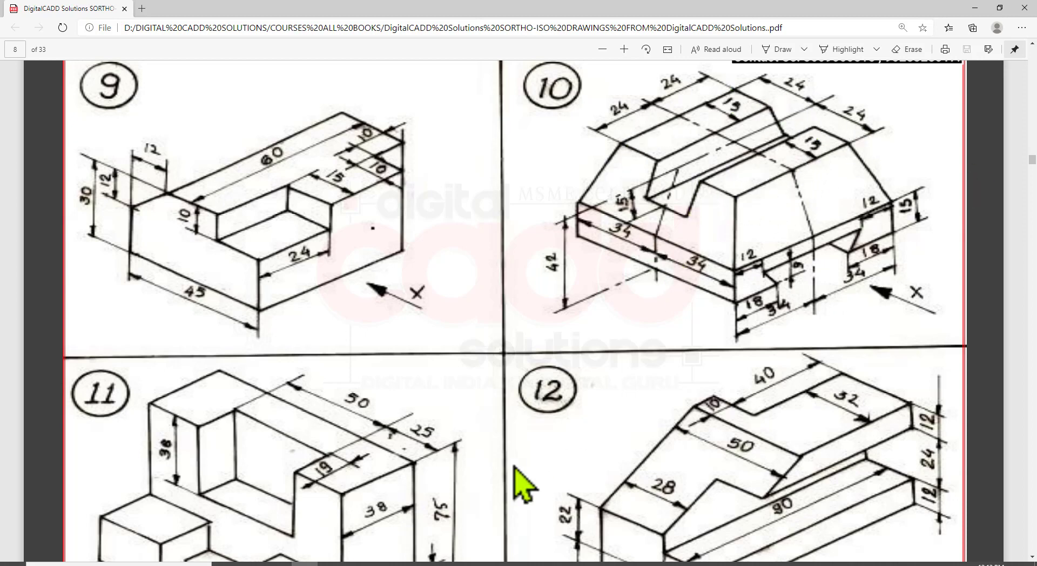
key("alt+Tab")
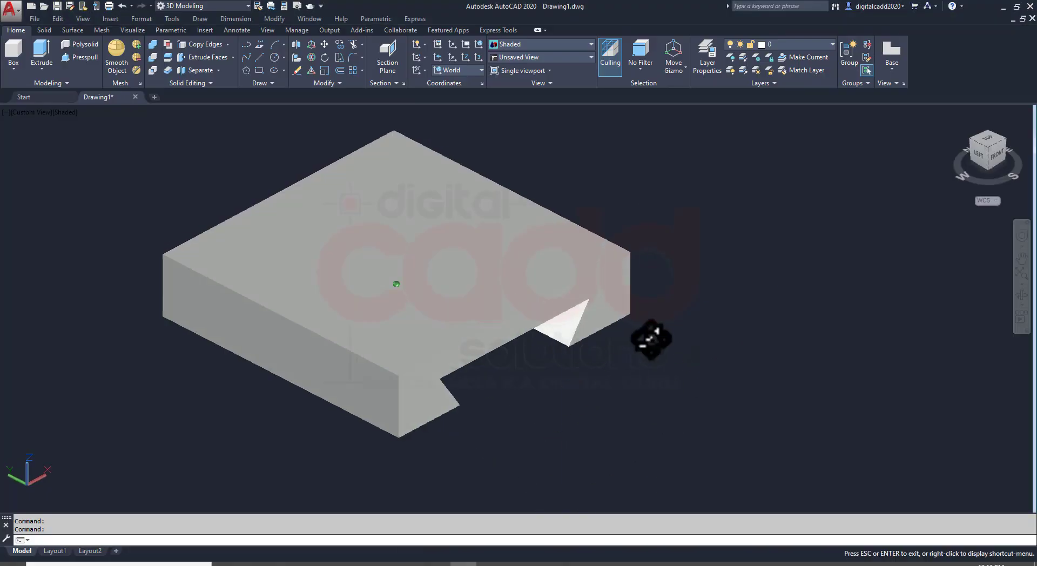
middle_click_drag(649, 336, 589, 378)
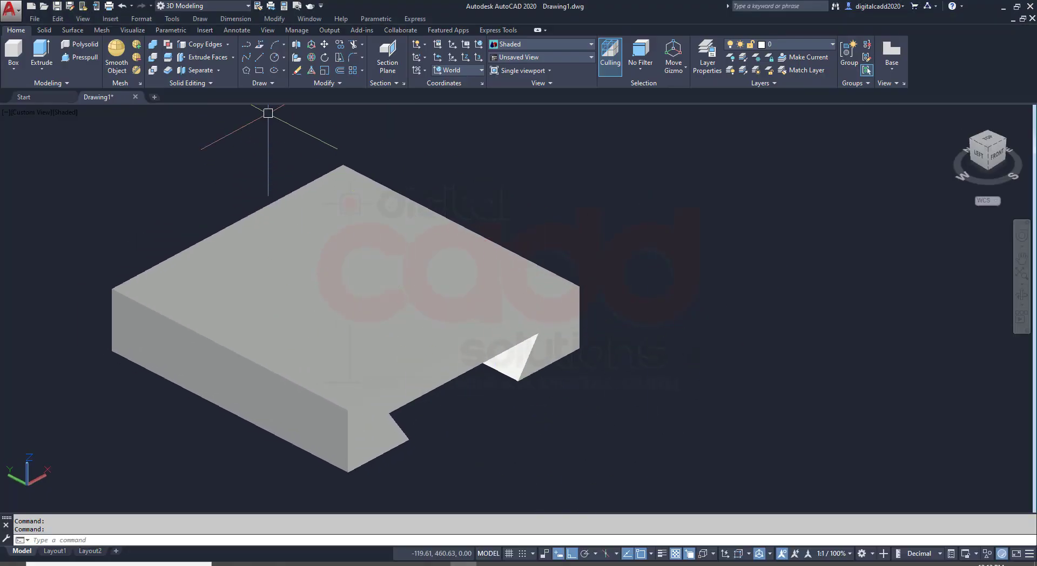
- Draw a rectangle on the slab's top out to its top front corner
left_click(260, 70)
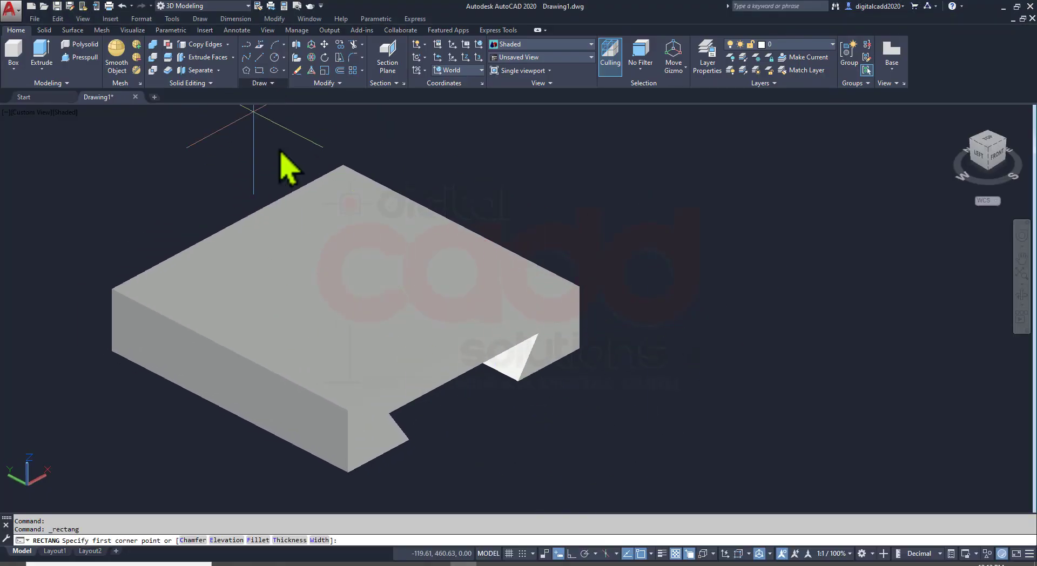
left_click(342, 165)
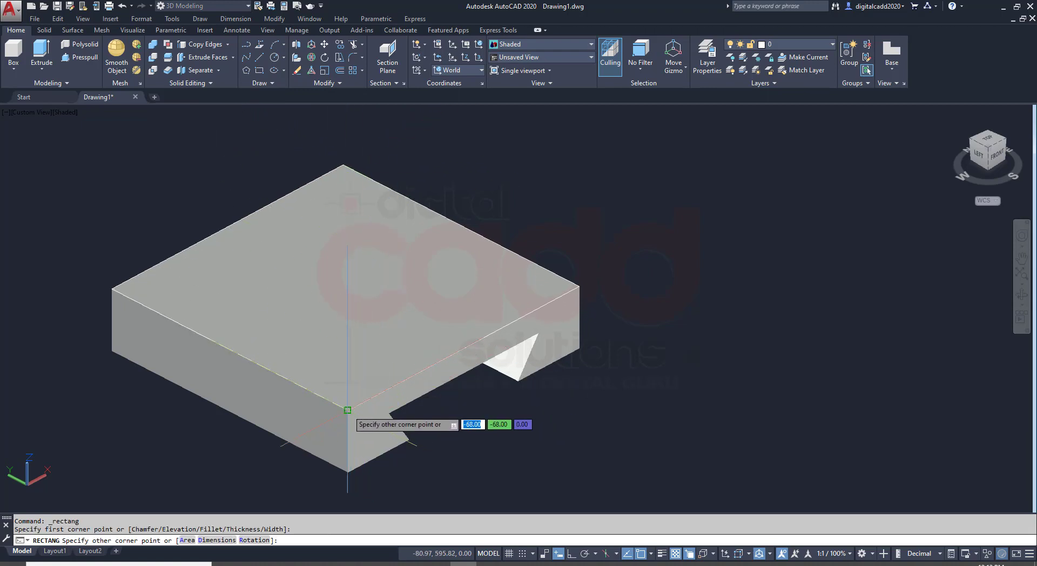
left_click(364, 412)
- Draw a 48 by 48 square with its first corner beside the block
key("Return")
left_click(731, 439)
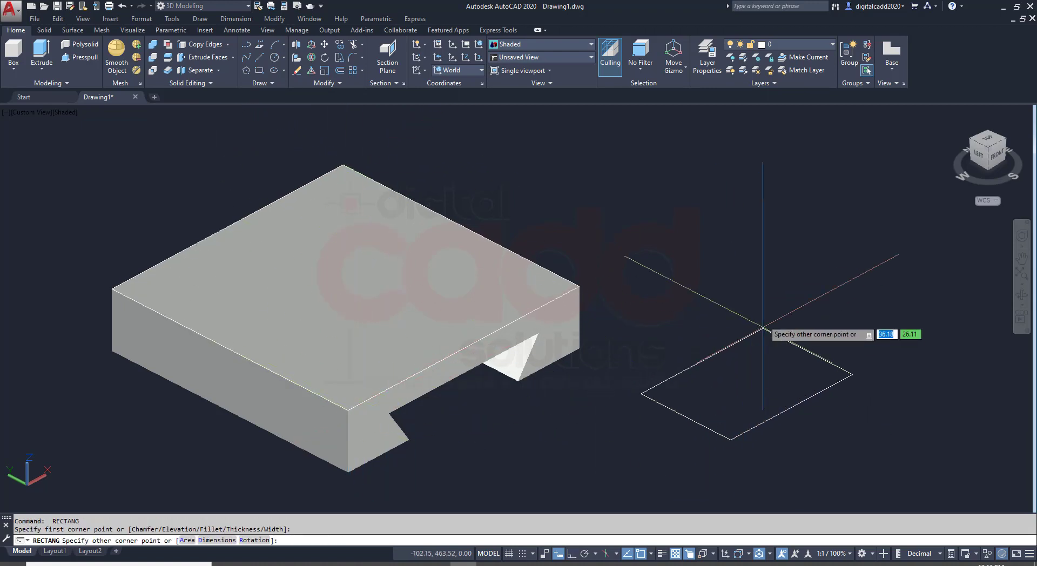
type("48")
key("Tab")
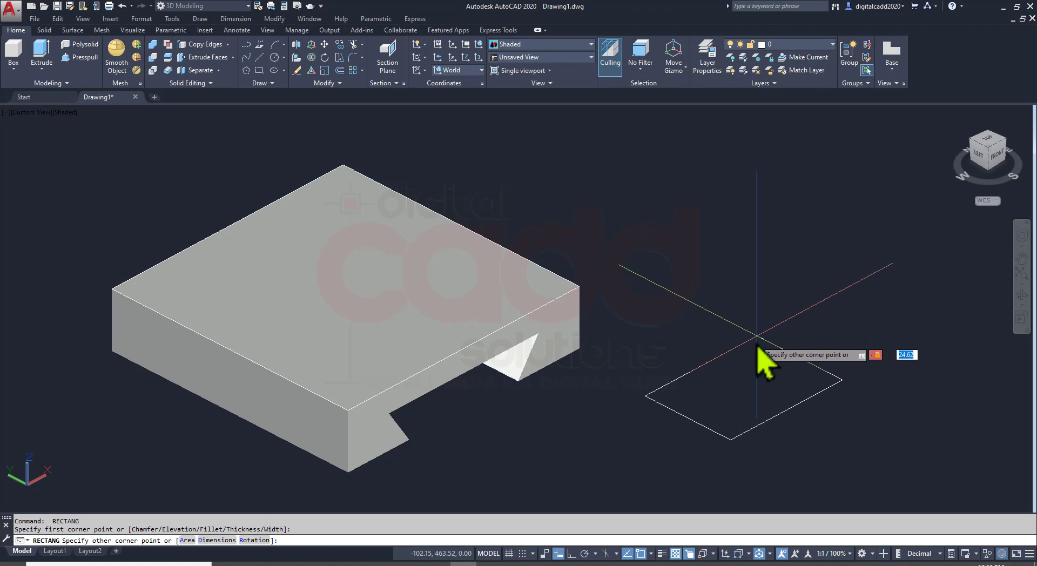
type("48")
key("Return")
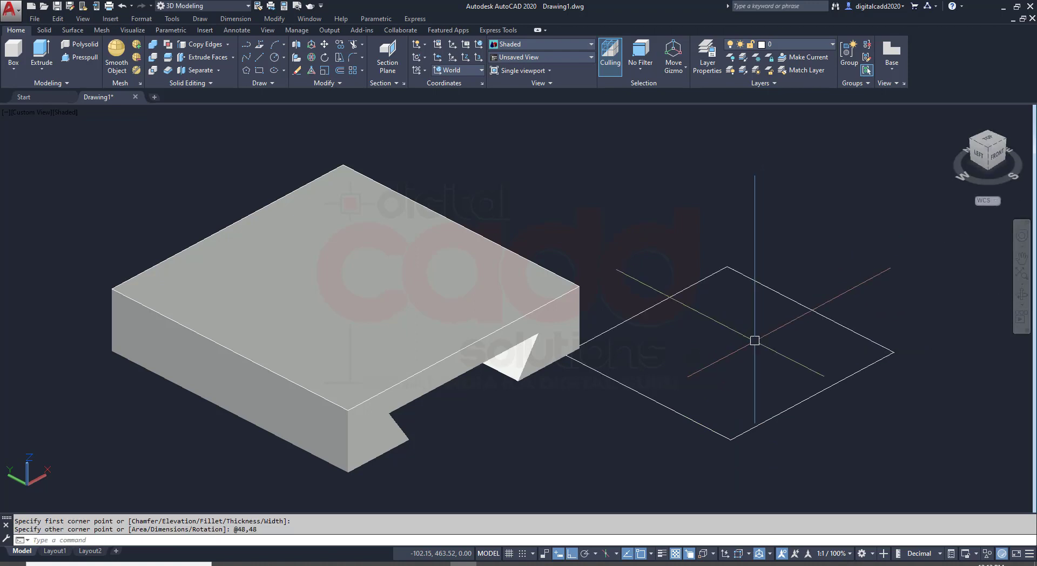
- Select the new square and start the MOVE command
left_click(769, 291)
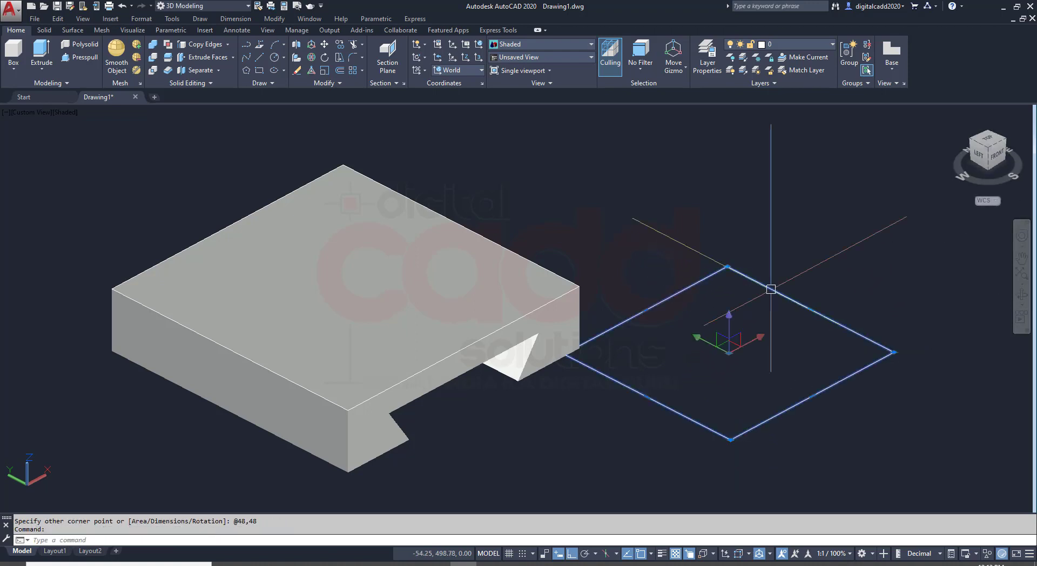
type("m")
key("Return")
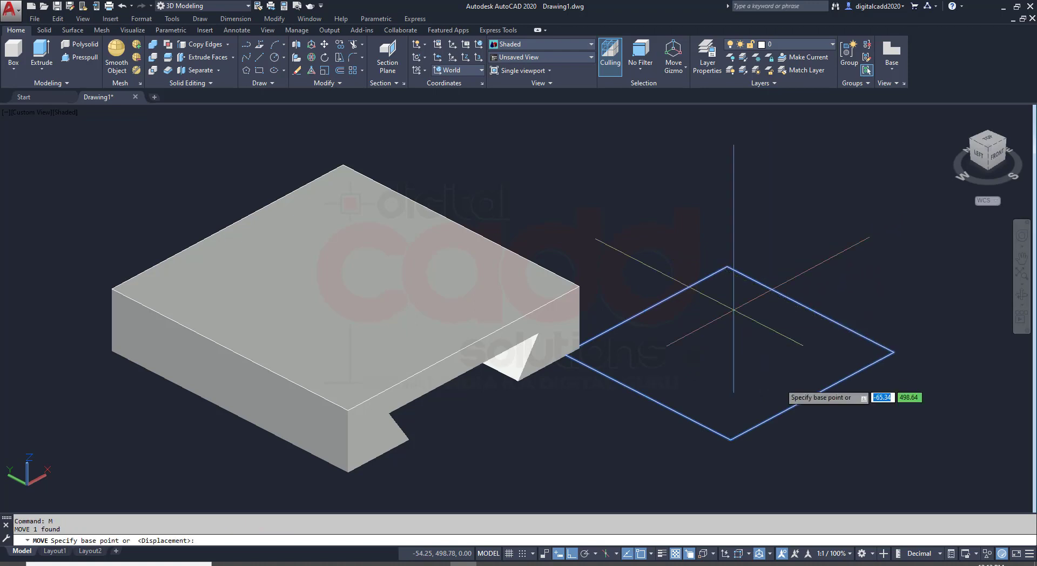
- Enable 3D Osnap Center of face and move the square onto the top face's centre
left_click(729, 353)
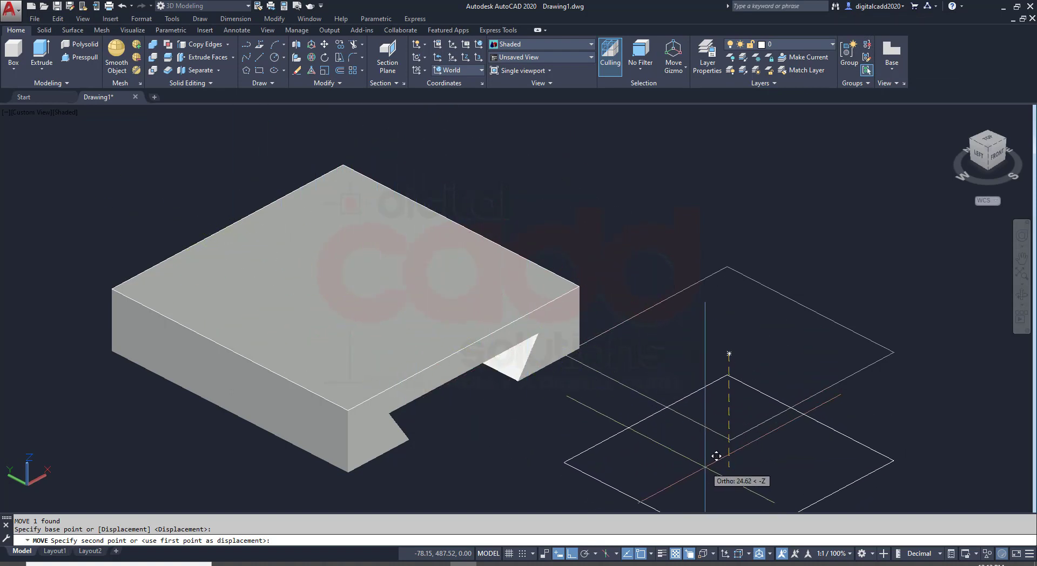
left_click(703, 555)
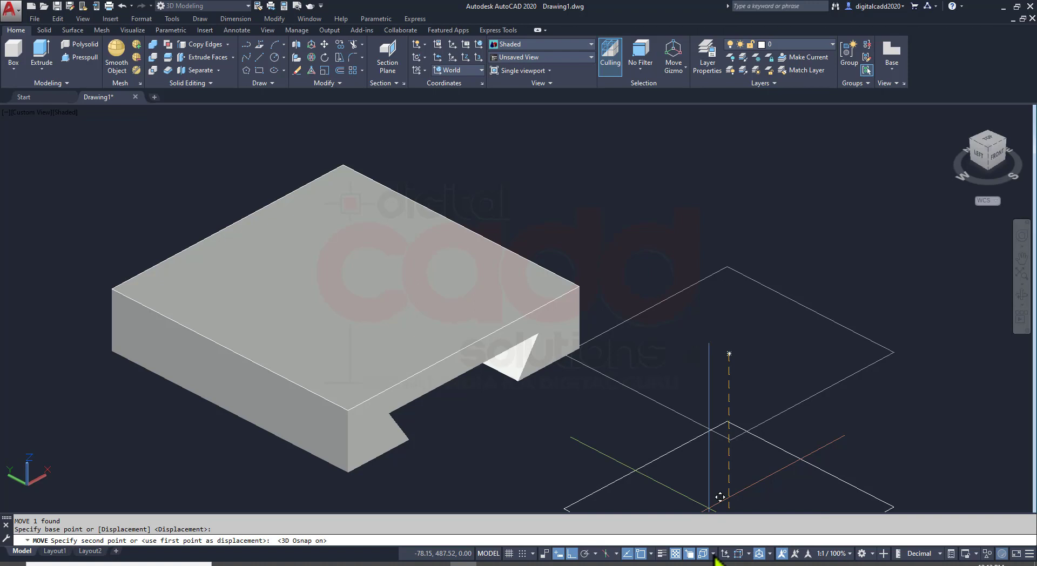
left_click(715, 555)
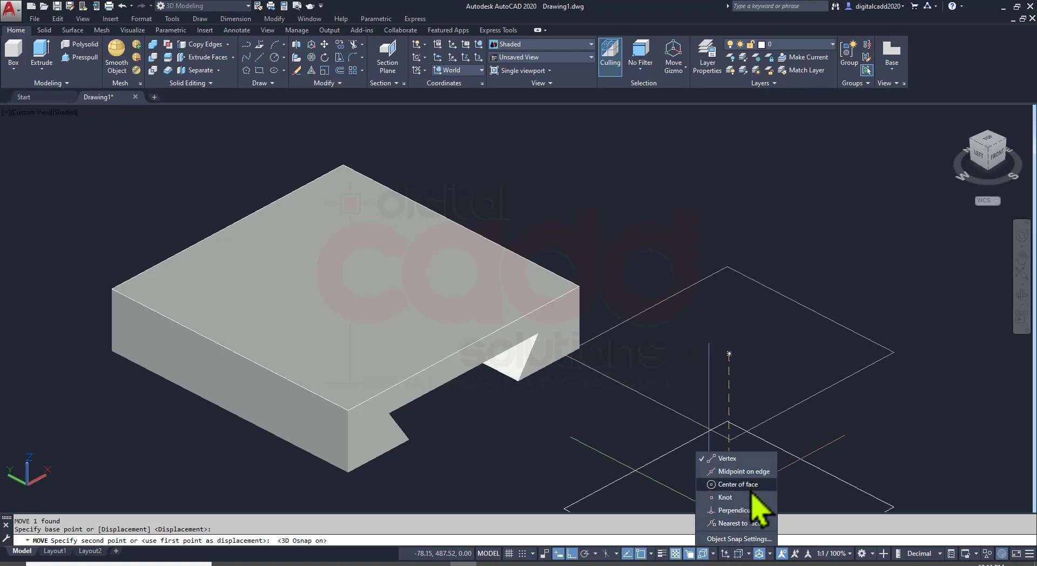
left_click(773, 361)
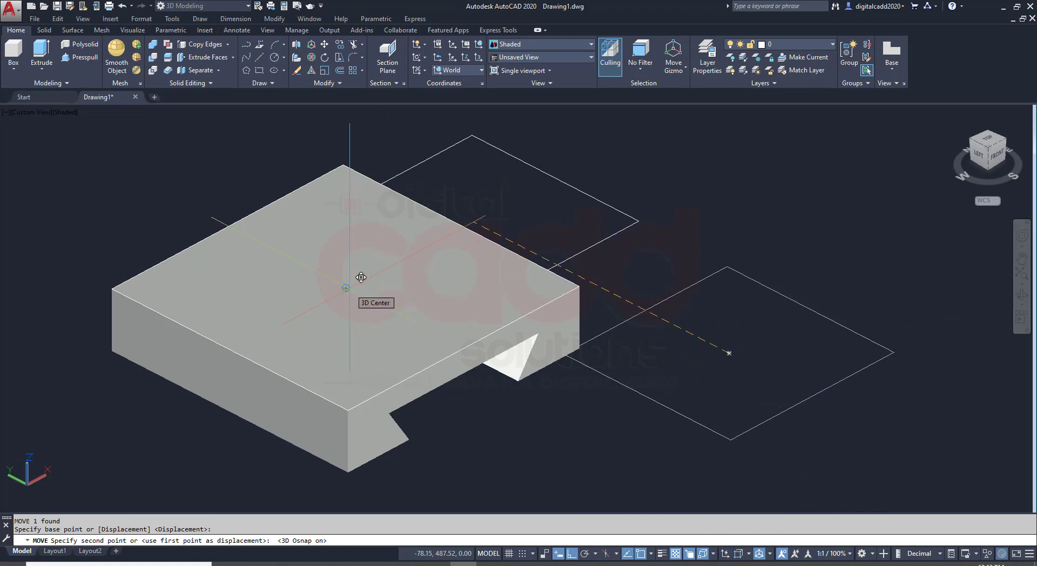
left_click(346, 288)
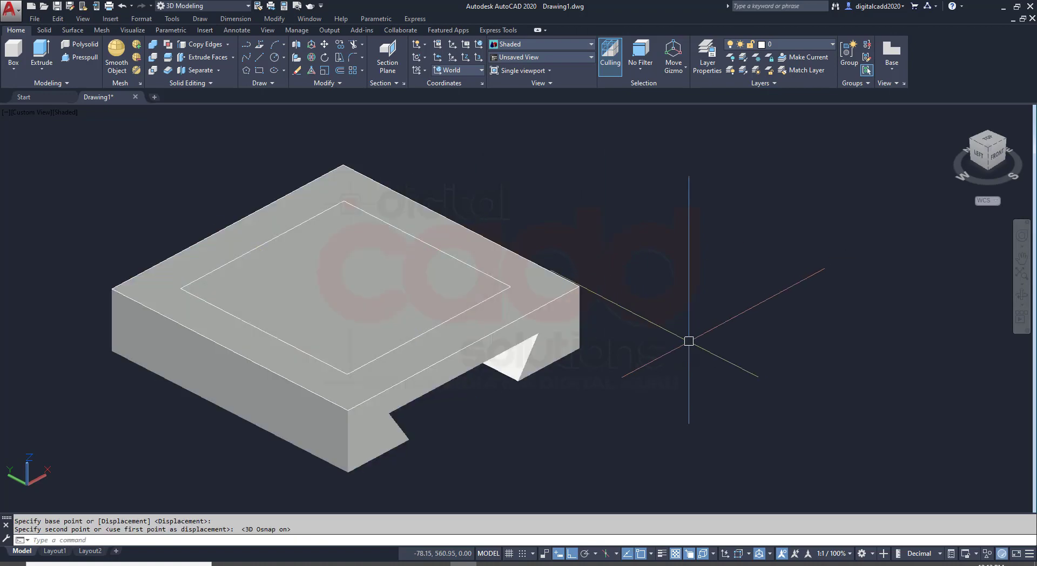
- Orbit the model and check the 42 height dimension of exercise 10 in the reference PDF
mouse_move(658, 354)
middle_mouse_down("shift")
mouse_move(672, 264)
mouse_move(662, 324)
middle_mouse_up("shift")
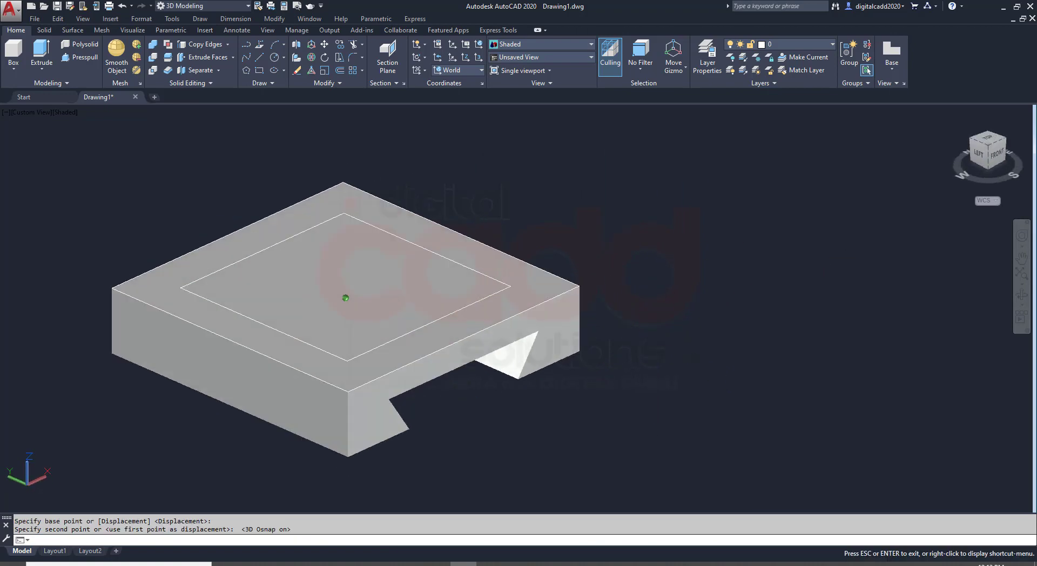
left_click(304, 563)
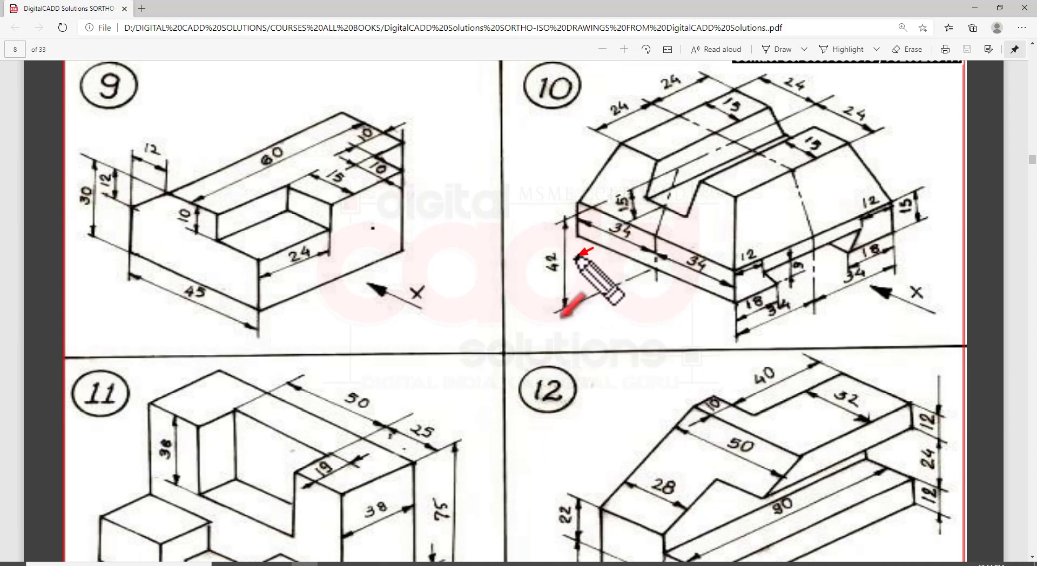
left_click_drag(533, 236, 573, 280)
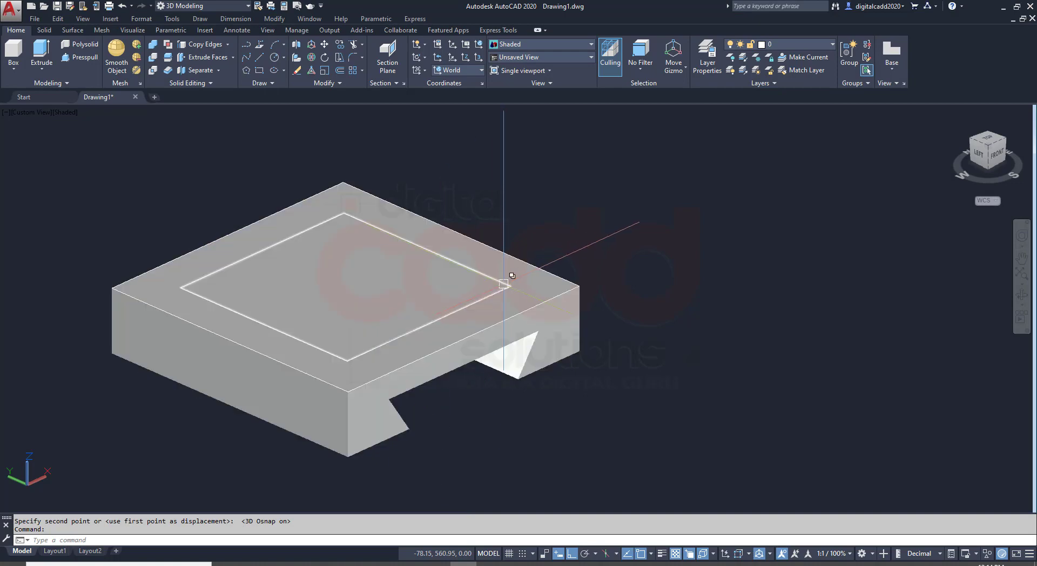
- Select the square's polyline and move it 27 units up along Z with the gizmo
left_click(503, 283)
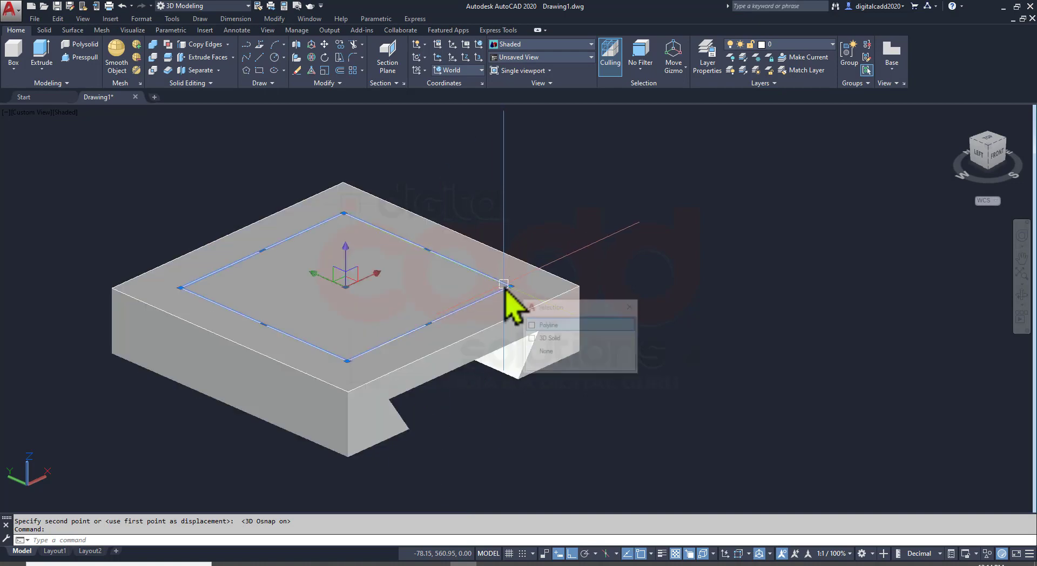
left_click(551, 326)
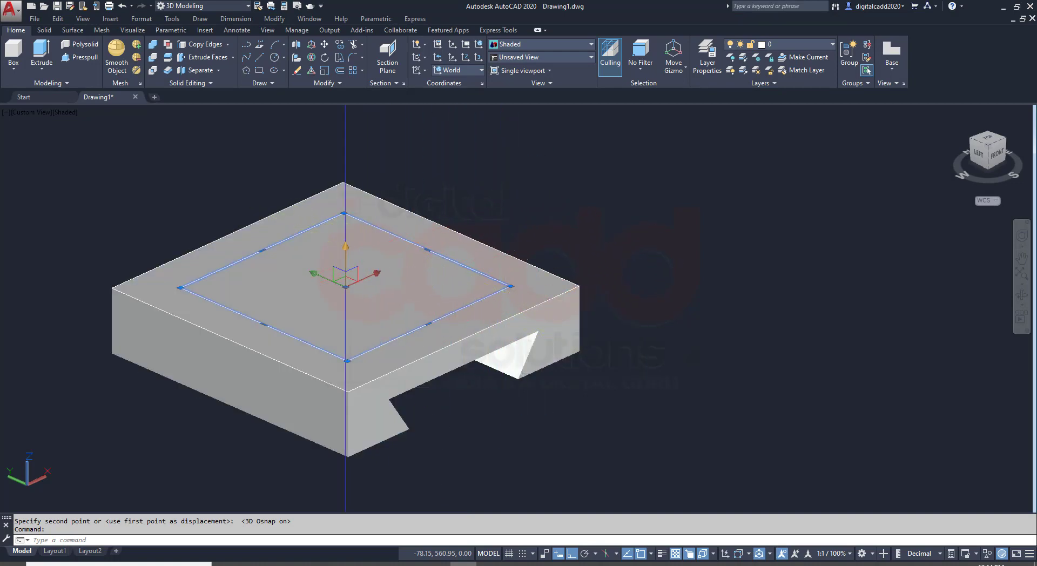
left_click(353, 256)
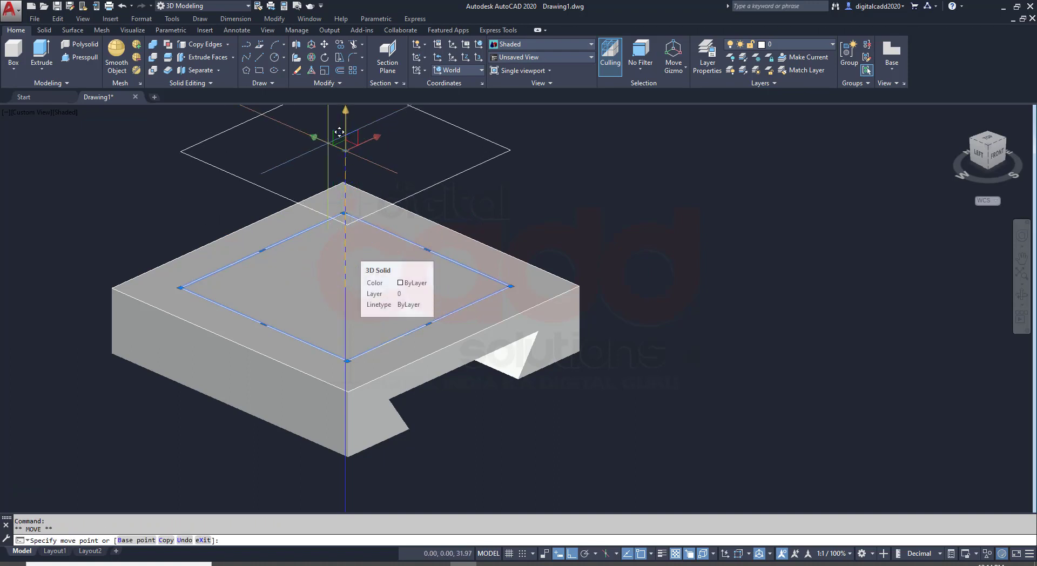
type("27")
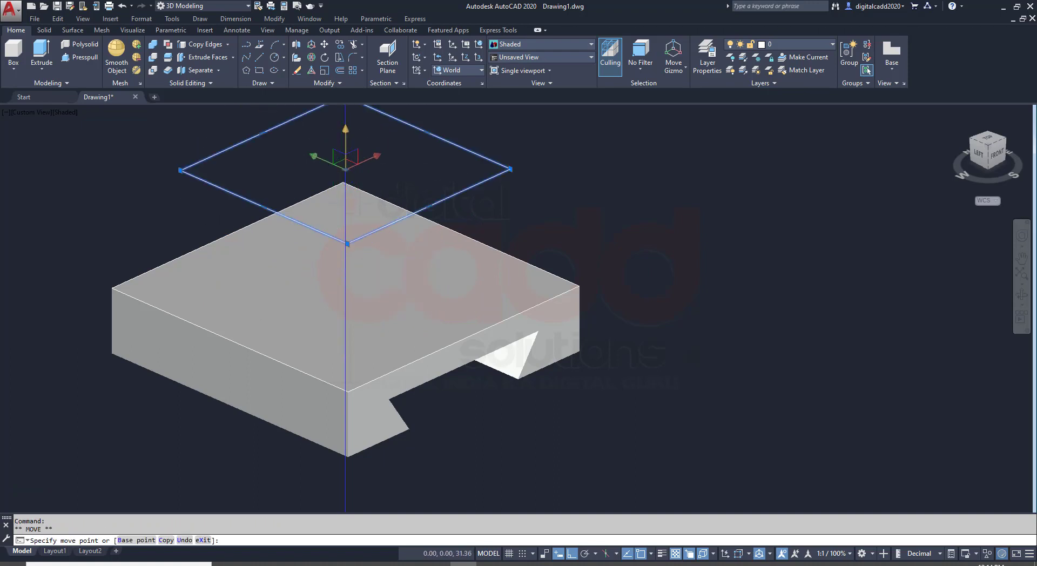
key("Return")
key("Escape")
mouse_move(498, 374)
middle_mouse_down()
mouse_move(522, 381)
mouse_move(513, 273)
mouse_move(477, 285)
mouse_move(456, 240)
mouse_move(465, 306)
mouse_move(447, 308)
middle_mouse_up()
middle_click_drag(447, 222, 468, 249, "shift")
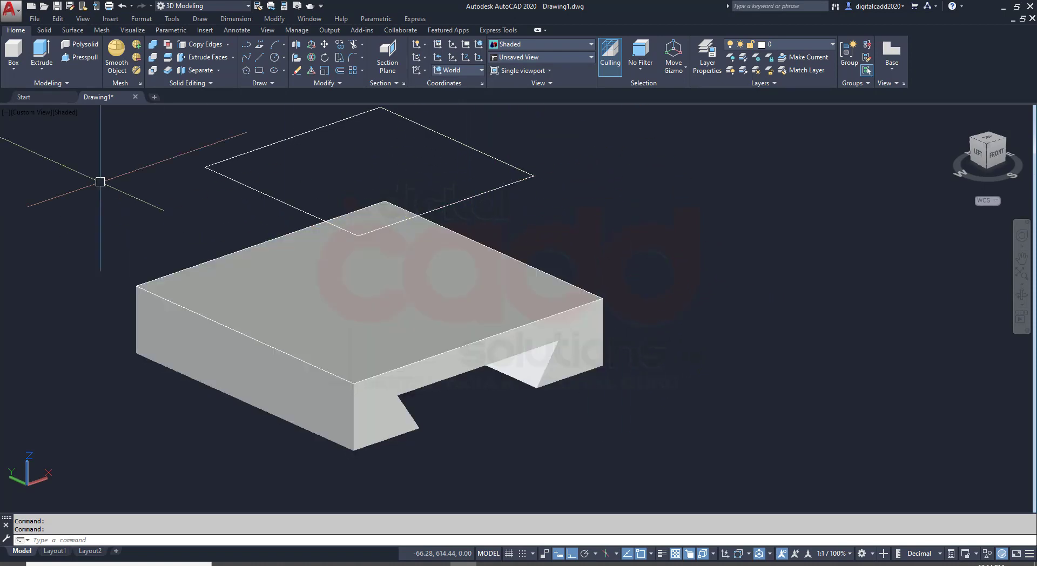
- Loft from the block's top-face polyline up to the raised 48 by 48 square, then orbit to check the taper
left_click(42, 67)
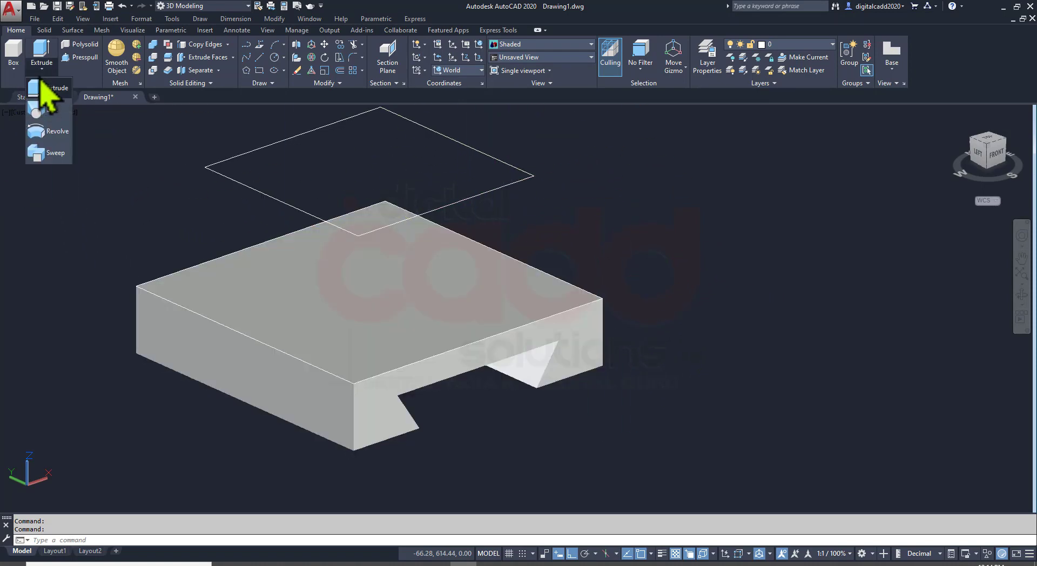
left_click(52, 115)
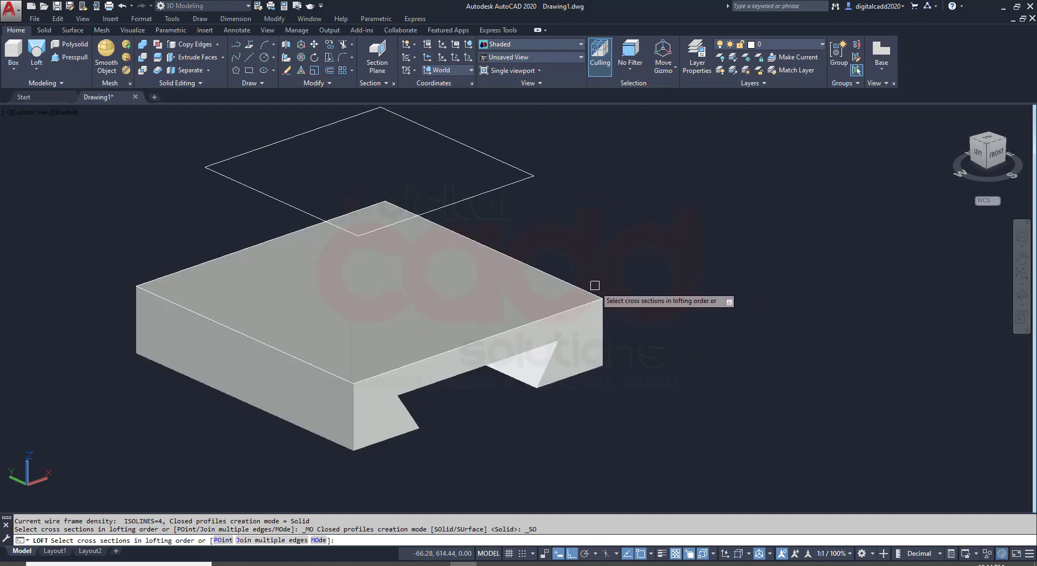
left_click(597, 295)
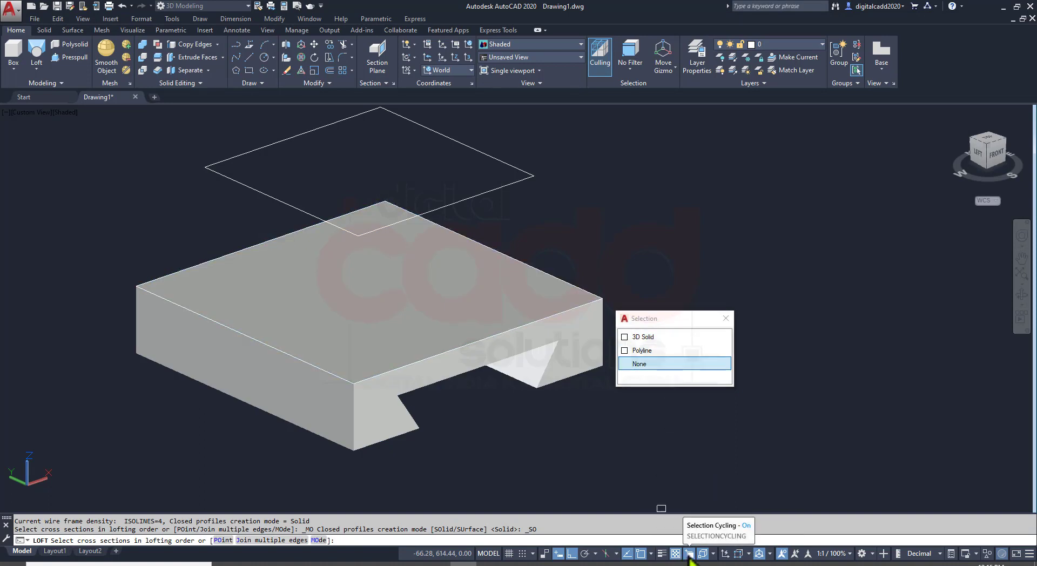
left_click(644, 354)
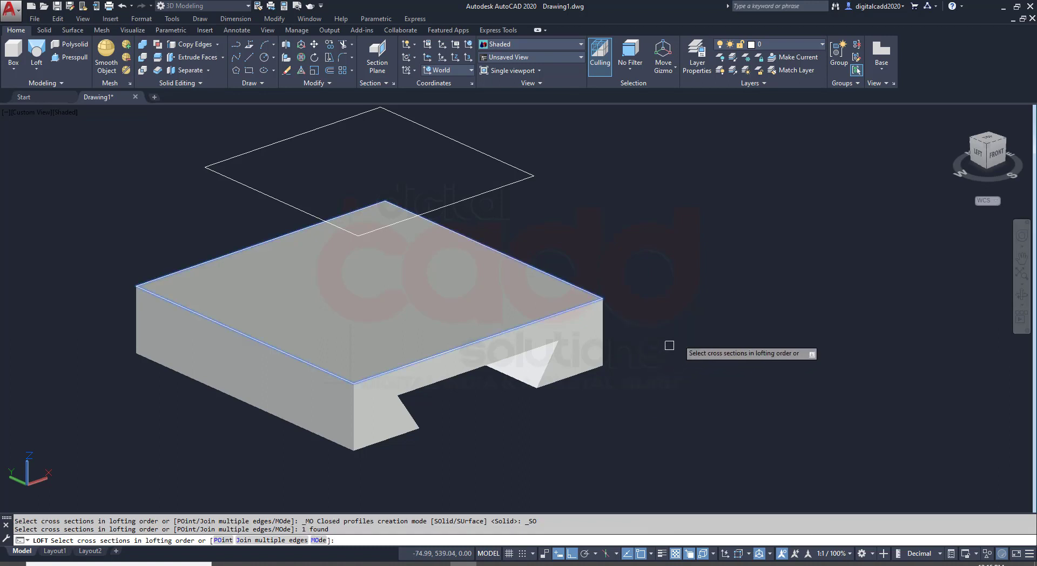
left_click(540, 176)
key("Return")
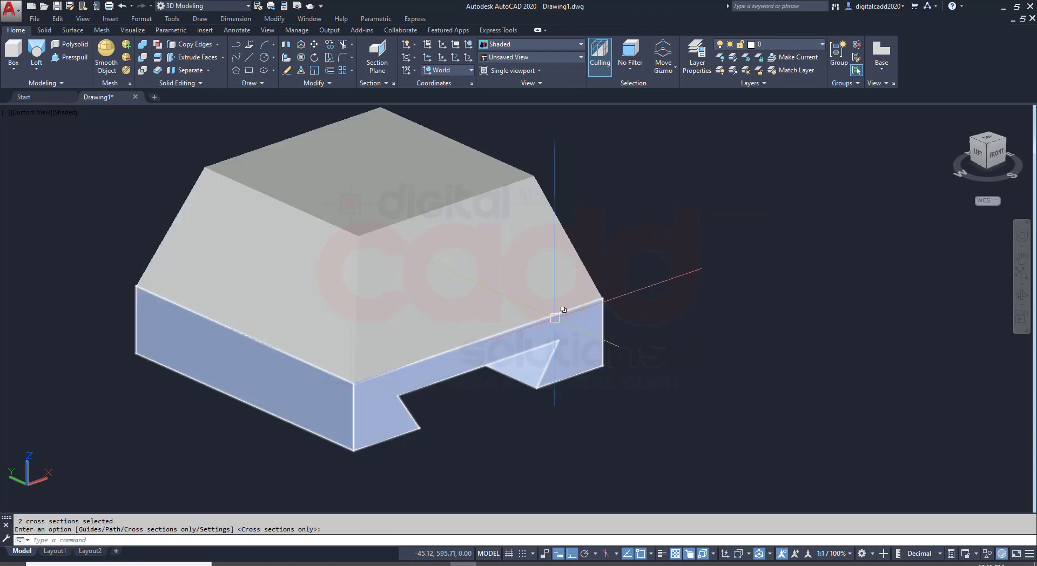
mouse_move(494, 331)
middle_mouse_down("shift")
mouse_move(762, 294)
mouse_move(598, 303)
mouse_move(442, 285)
mouse_move(431, 259)
mouse_move(459, 365)
mouse_move(475, 303)
mouse_move(496, 332)
mouse_move(672, 340)
mouse_move(688, 419)
mouse_move(528, 382)
mouse_move(475, 335)
mouse_move(530, 325)
mouse_move(575, 344)
mouse_move(588, 373)
middle_mouse_up("shift")
key("alt+Tab")
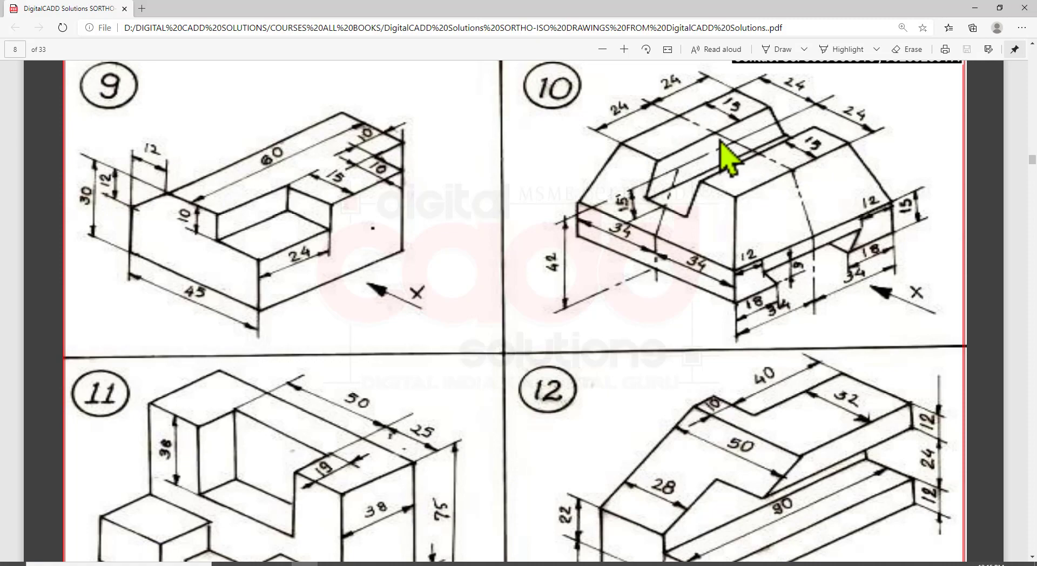
key("alt+Tab")
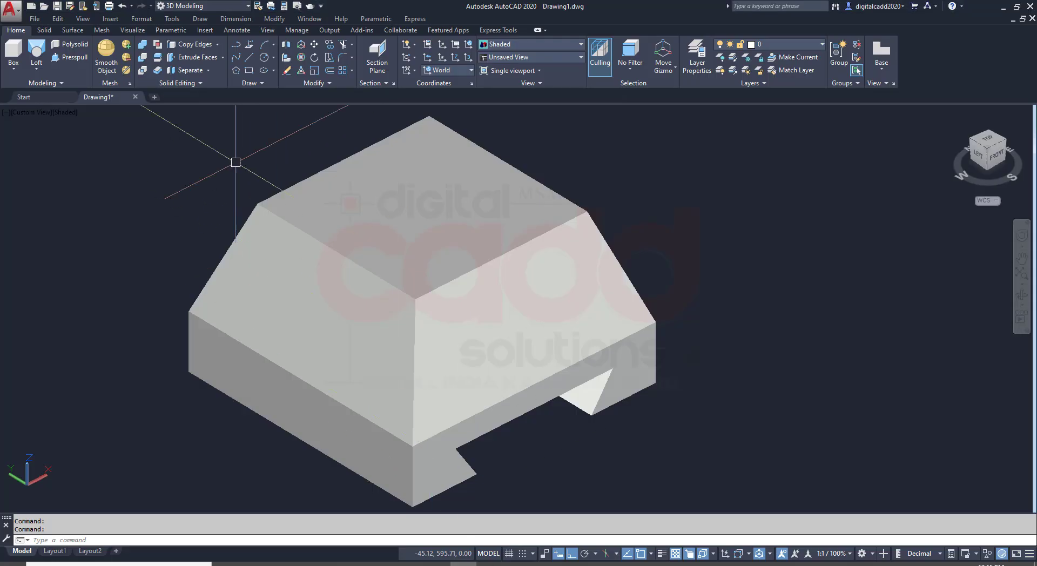
- Copy the upper-left top edge 15 units across the top face with SOLIDEDIT edge copy
left_click(205, 47)
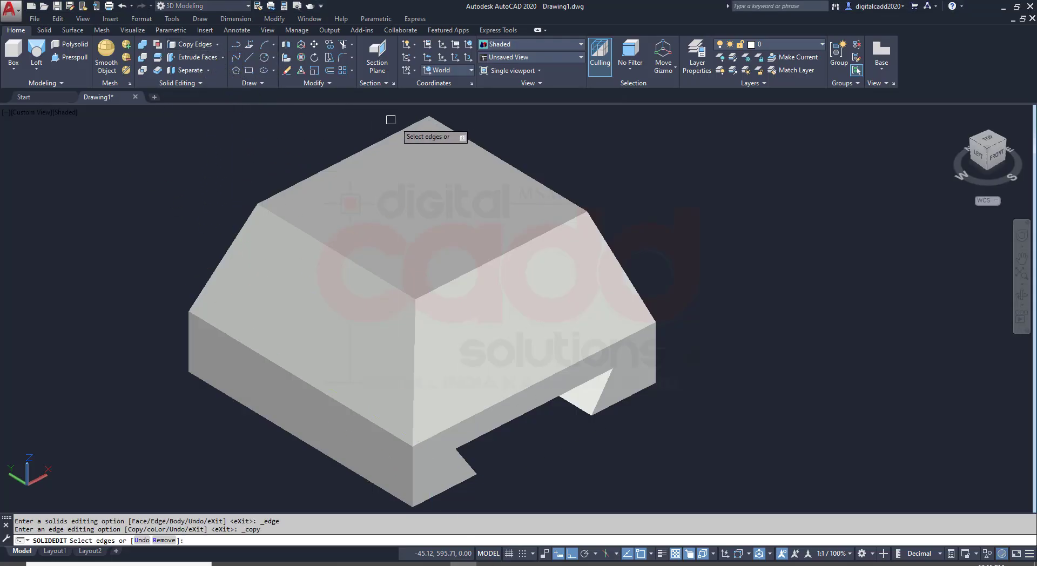
left_click(409, 122)
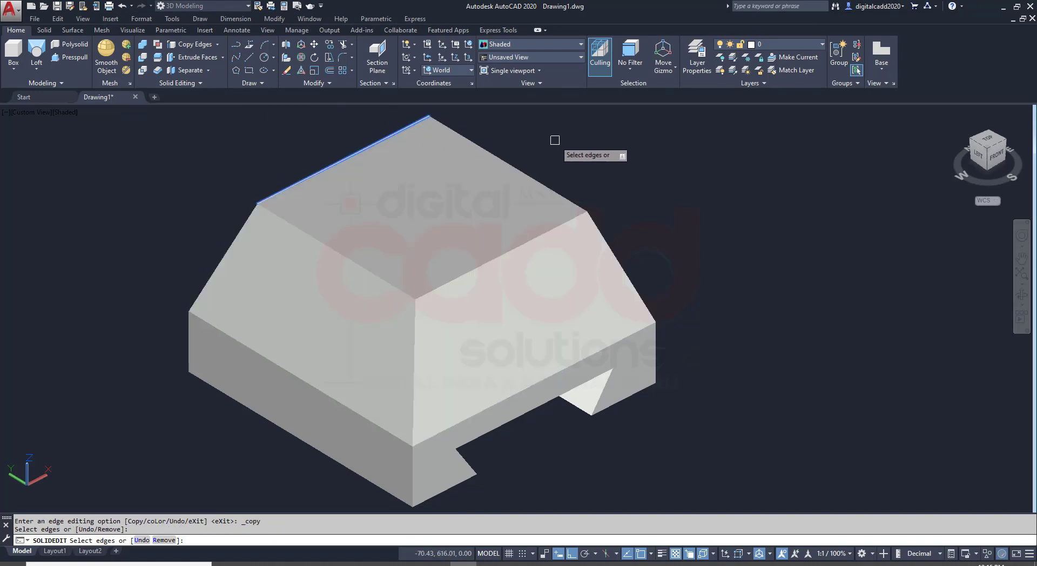
key("Return")
left_click(571, 208)
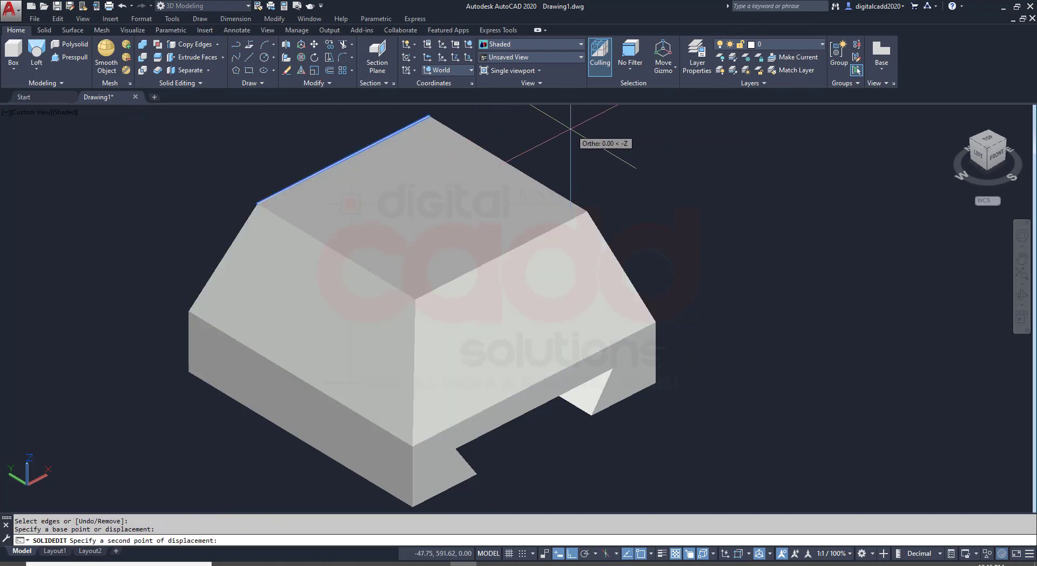
type("5")
key("Return")
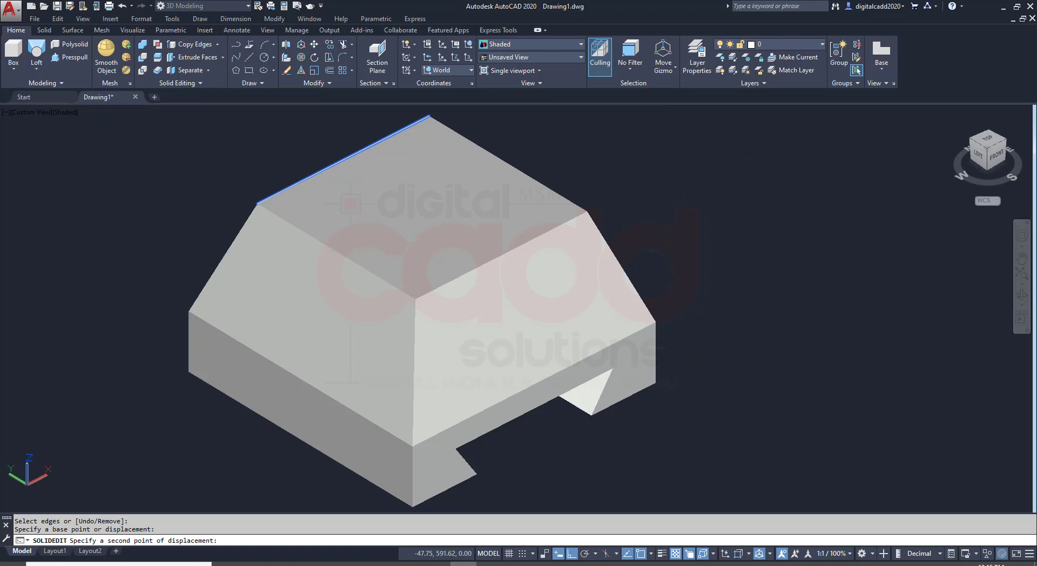
key("Escape")
type("15")
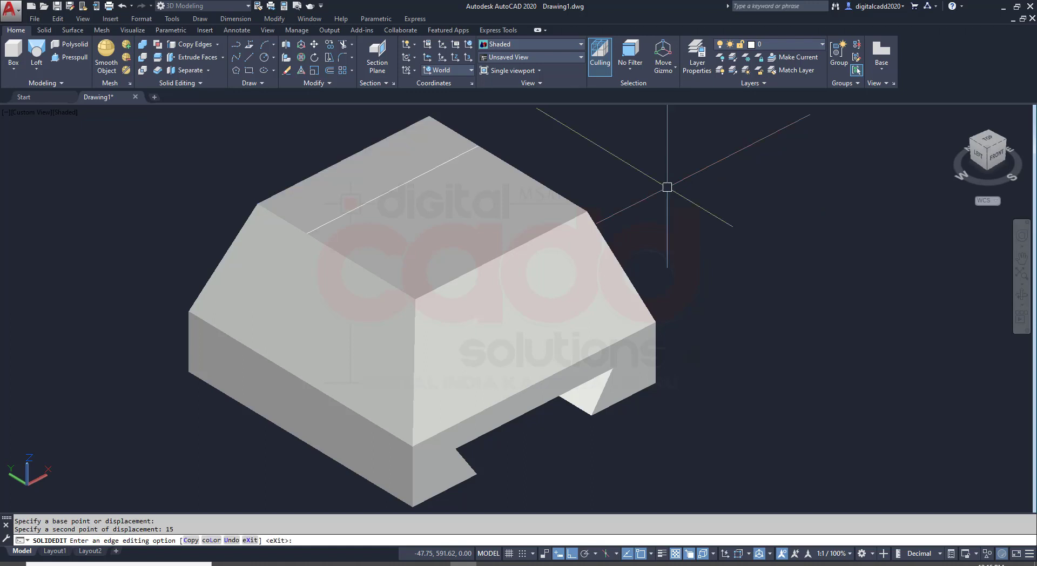
- Repeat the edge copy to place a second parallel line 15 units across the top
key("Return")
left_click(607, 236)
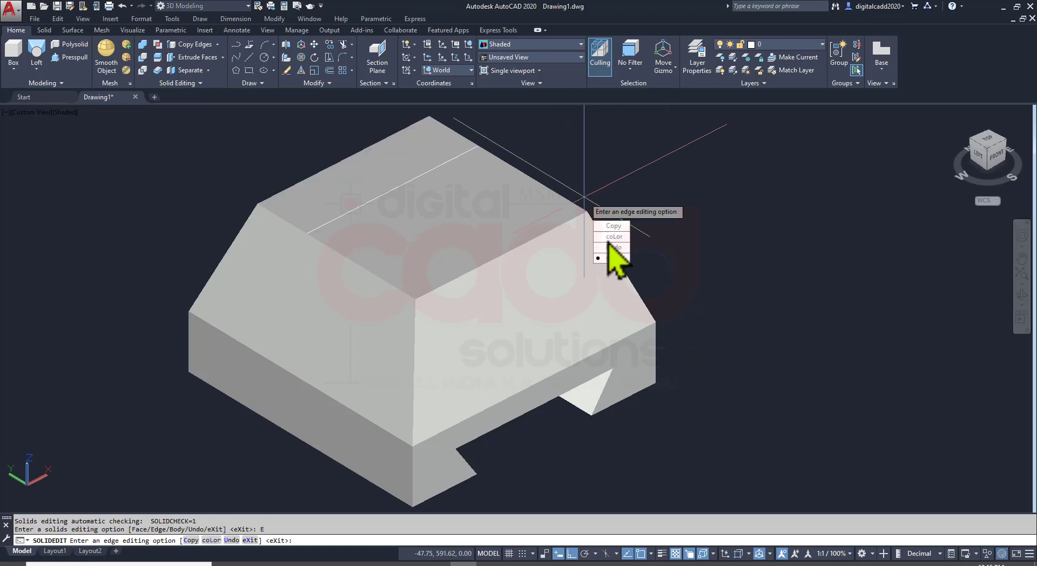
left_click(613, 226)
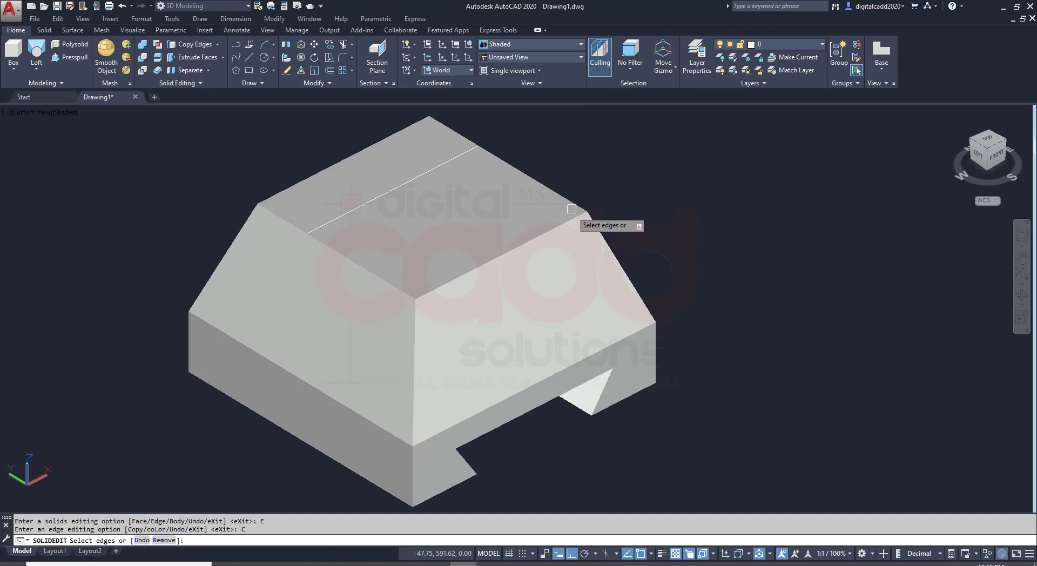
key("Return")
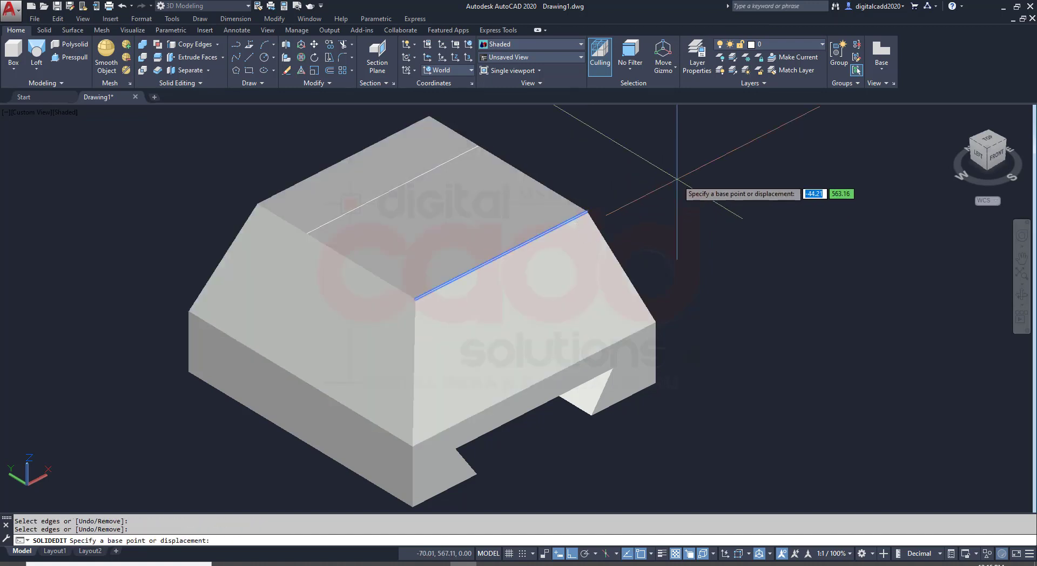
left_click(677, 179)
key("Return")
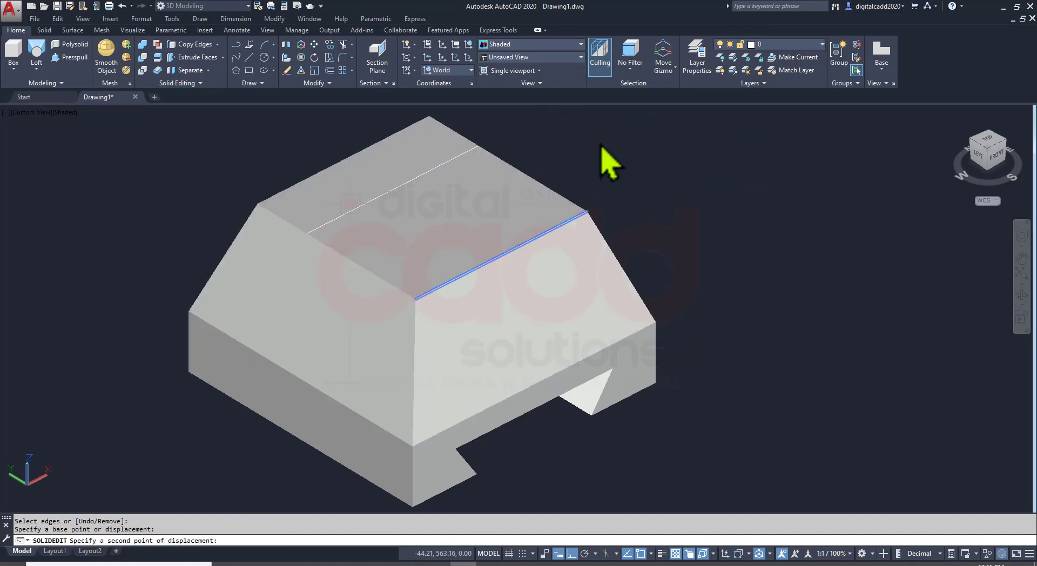
type("15")
key("Escape")
middle_click_drag(400, 152, 423, 183)
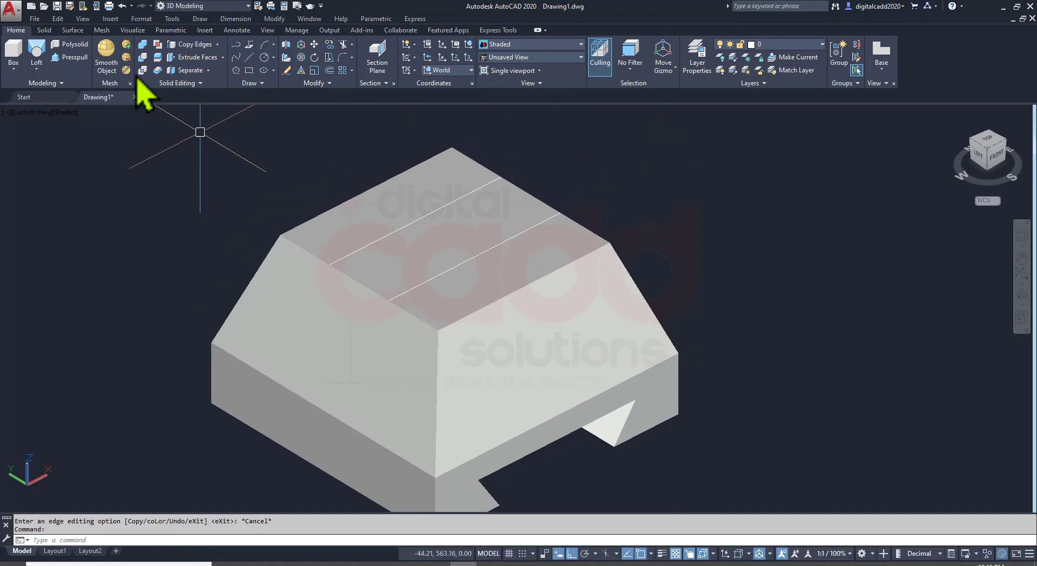
- Press-pull the middle strip of the top face to a height of 15
left_click(84, 58)
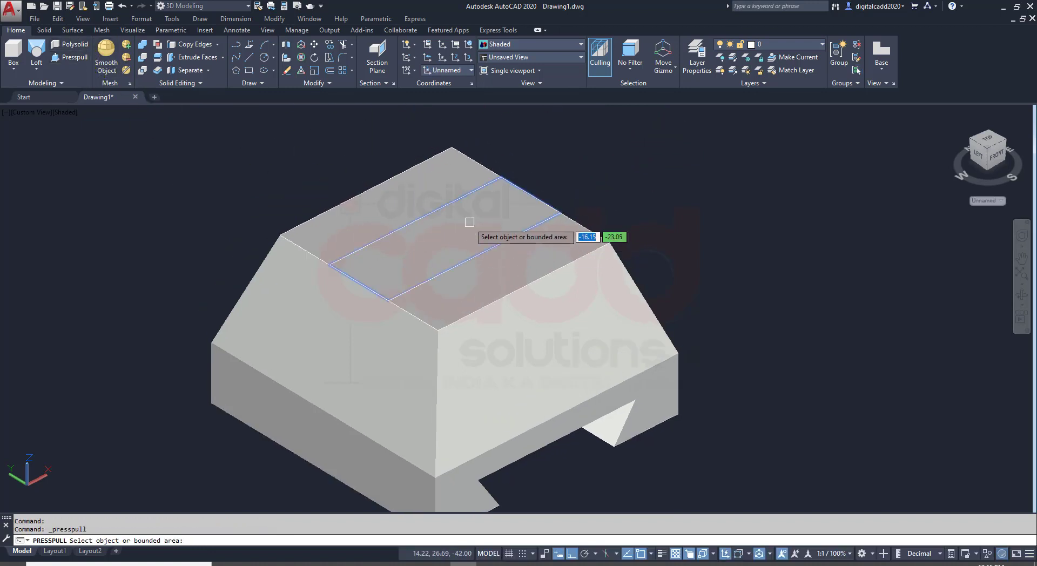
left_click(427, 228)
key("alt+Tab")
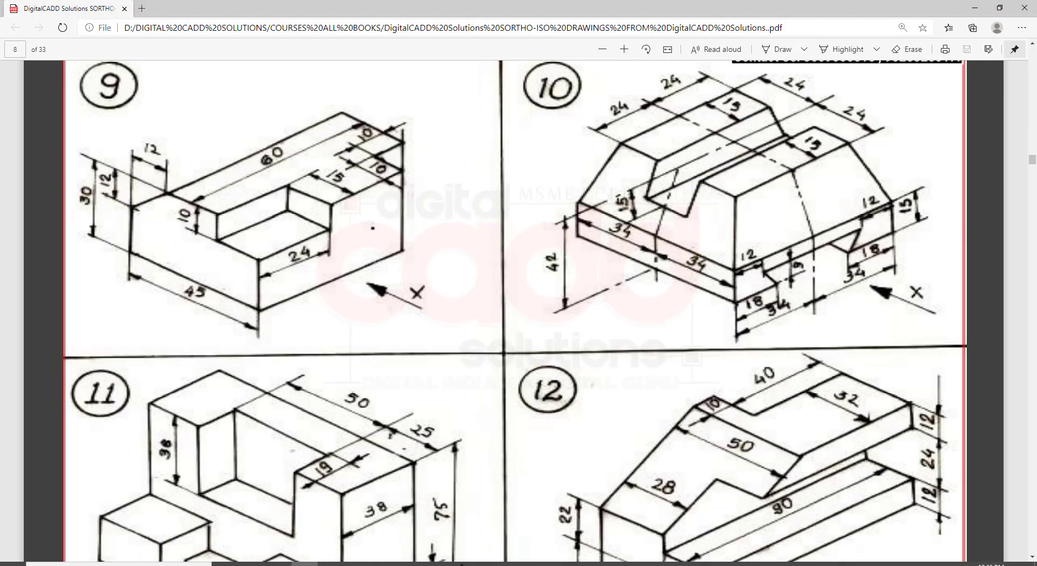
key("alt+Tab")
scroll(424, 178, "down", 3)
scroll(416, 254, "down", 2)
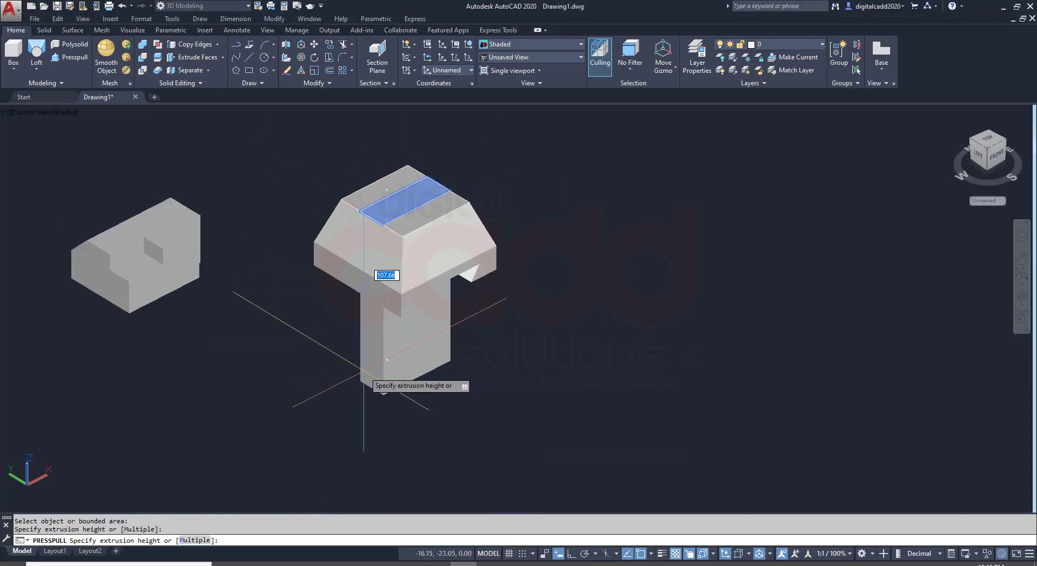
key("Return")
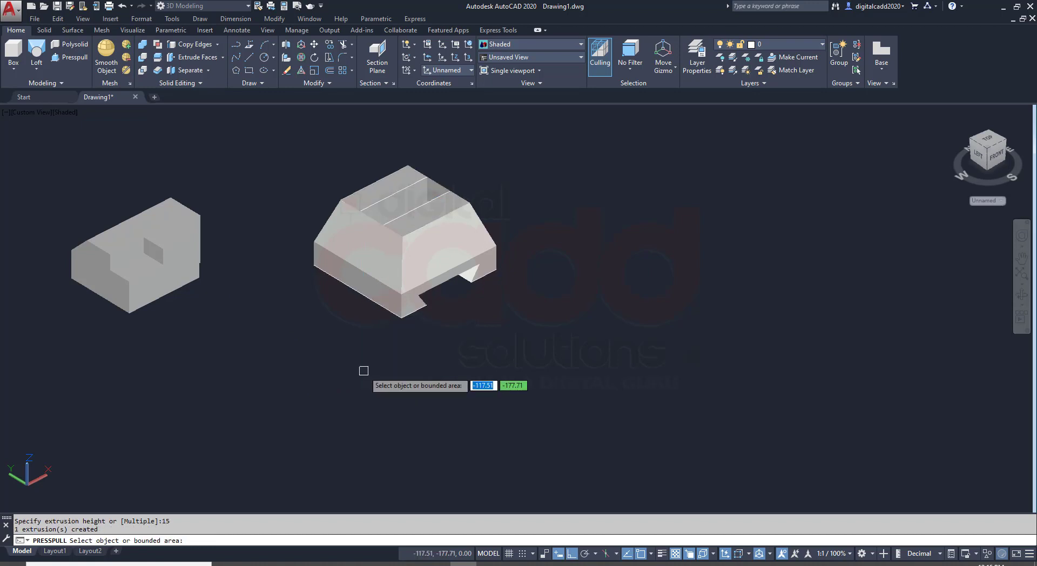
- Press-pull the slot faces back to cut the slot across the top
scroll(456, 162, "up", 3)
left_click(383, 238)
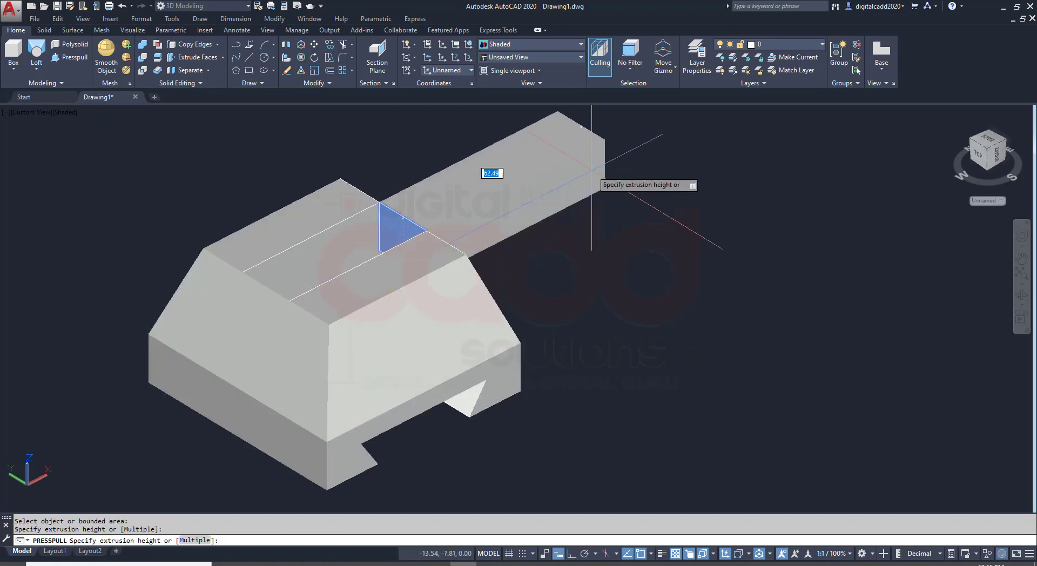
left_click(600, 254)
middle_click_drag(597, 261, 476, 270, "shift")
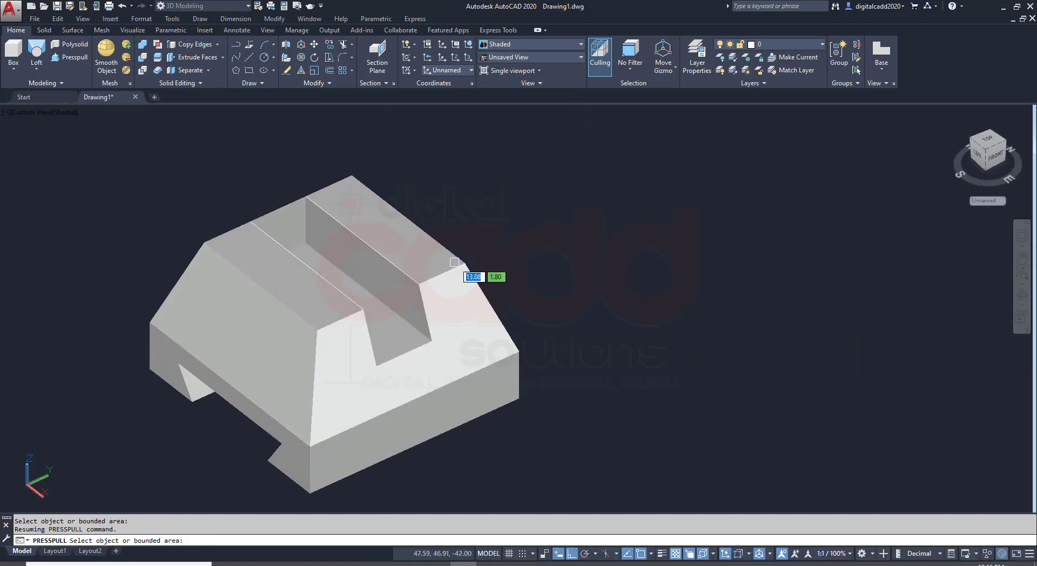
left_click(279, 221)
key("Return")
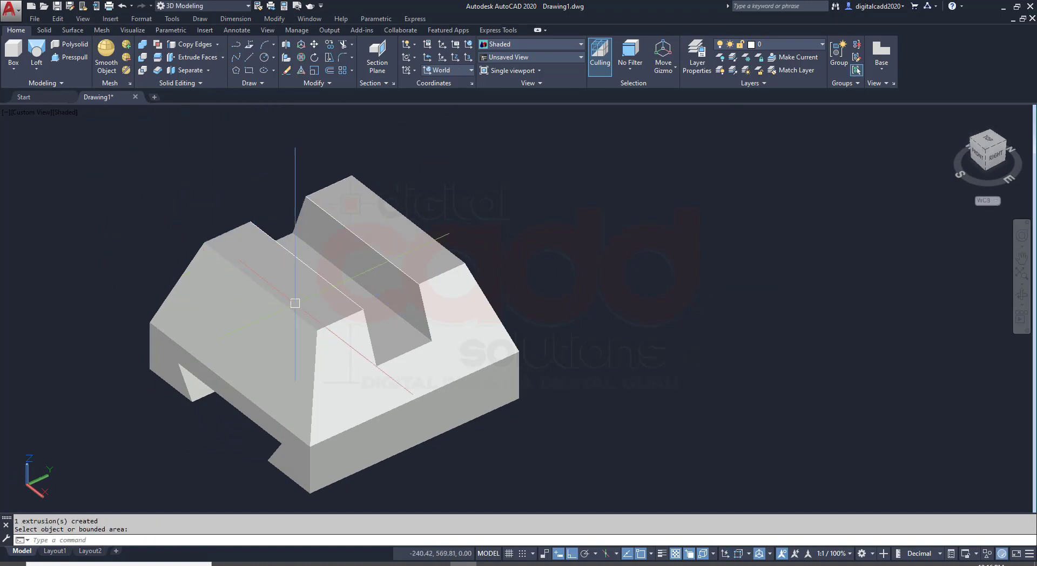
middle_click_drag(324, 319, 465, 322, "shift")
key("Escape")
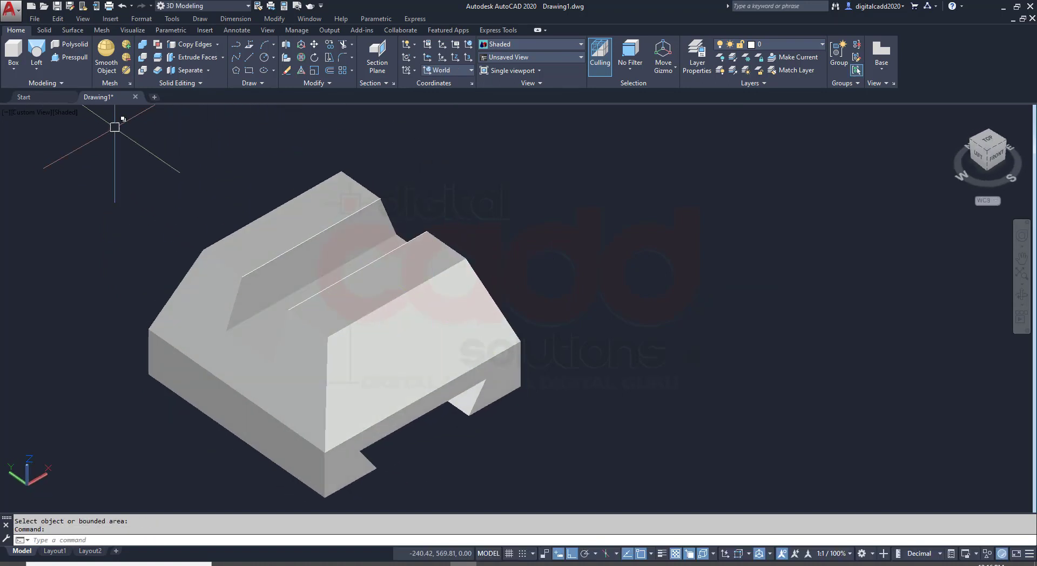
- Window-select the two leftover slot edge lines and erase them
left_click(109, 123)
left_click(502, 353)
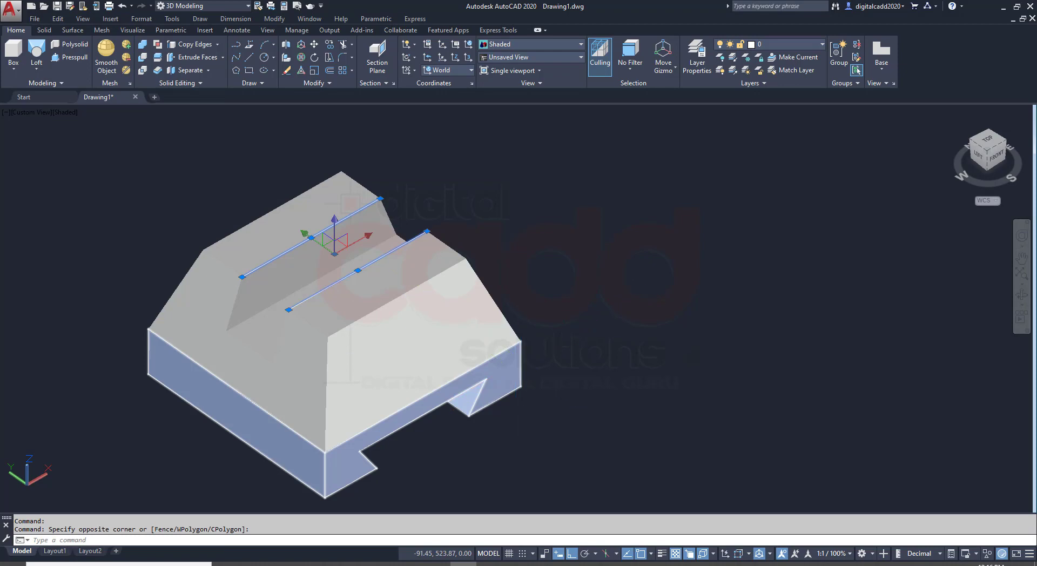
key("Delete")
mouse_move(572, 354)
middle_mouse_down("shift")
mouse_move(519, 302)
mouse_move(514, 166)
mouse_move(389, 417)
mouse_move(426, 308)
mouse_move(489, 193)
mouse_move(546, 340)
mouse_move(559, 319)
middle_mouse_up("shift")
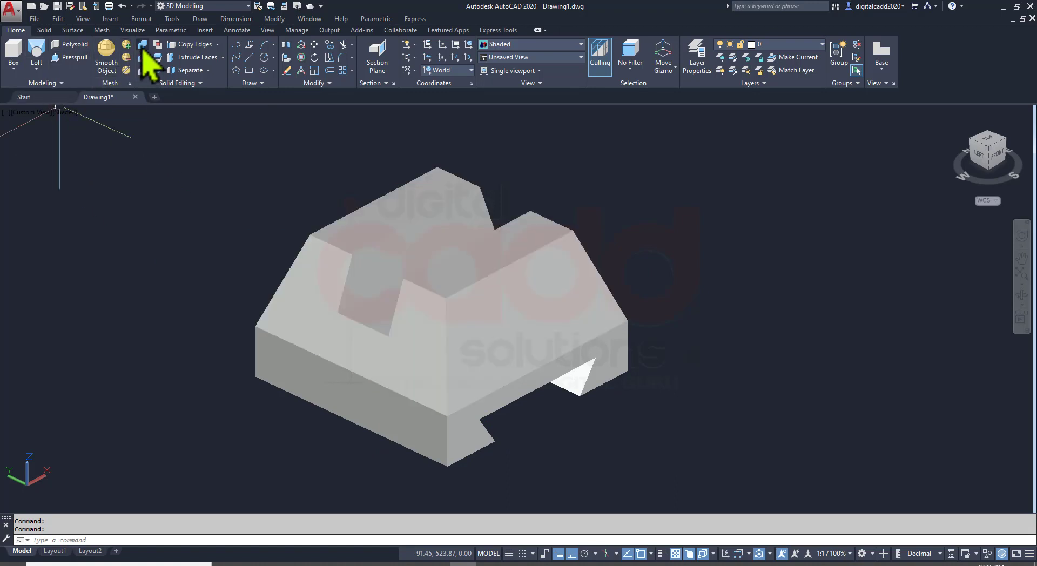
- Union both slotted pieces of No. 10 into one solid and orbit around to inspect it
left_click(142, 47)
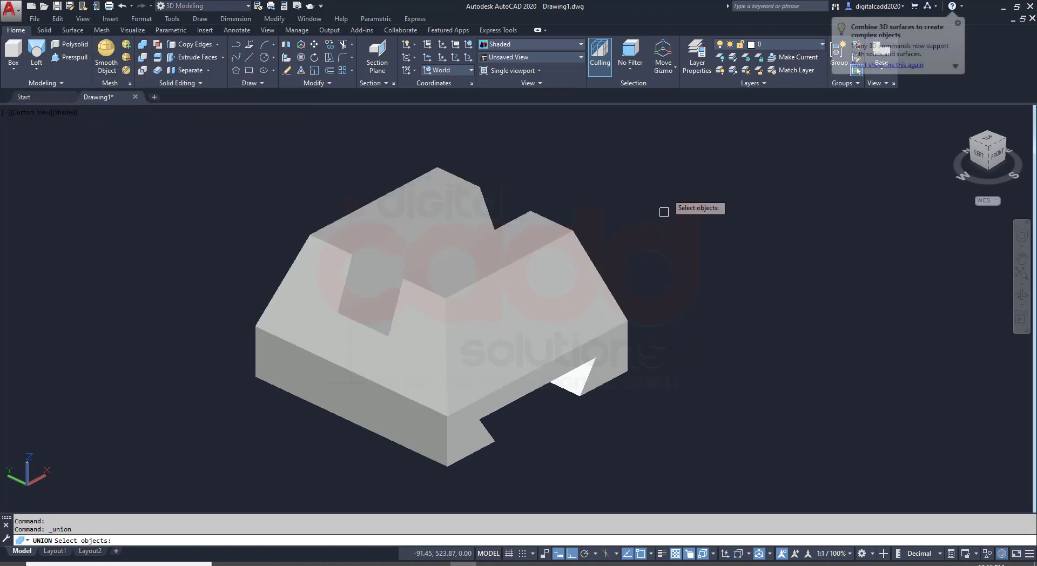
left_click(667, 174)
left_click(400, 451)
key("Return")
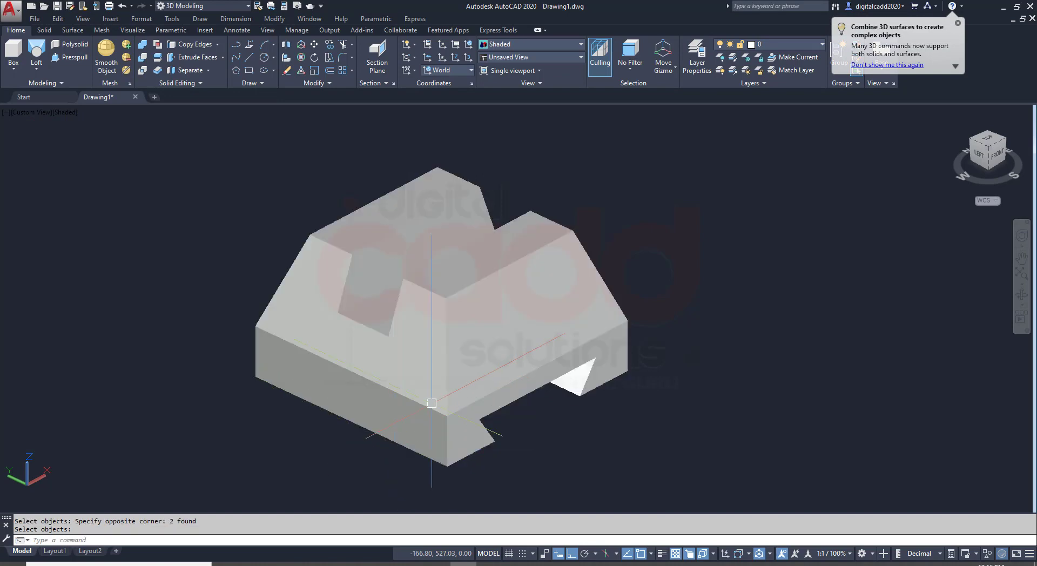
mouse_move(432, 403)
middle_mouse_down("shift")
mouse_move(572, 200)
mouse_move(518, 355)
middle_mouse_up("shift")
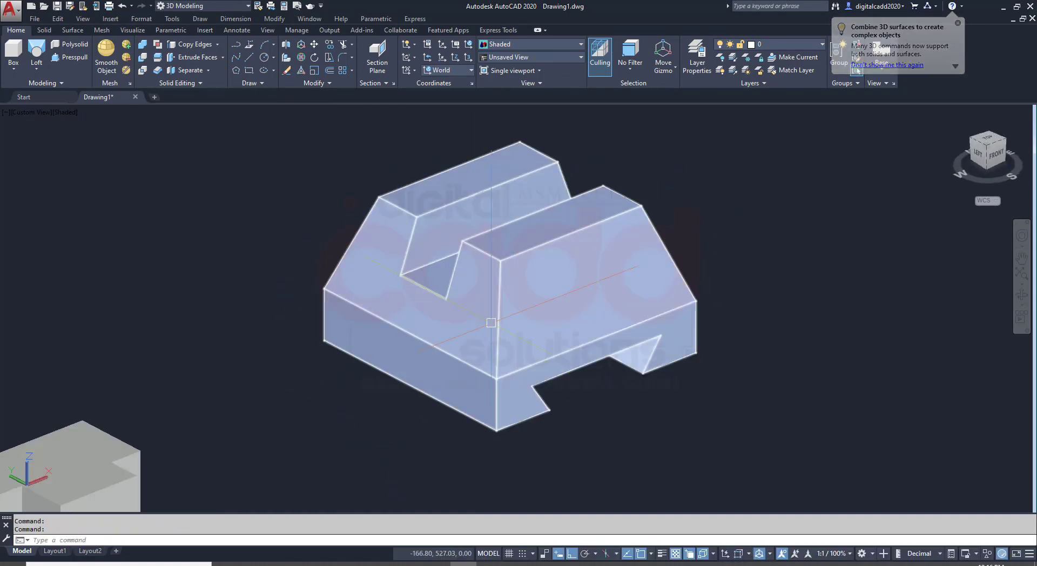
scroll(492, 322, "down", 5)
middle_click_drag(491, 322, 362, 290, "shift")
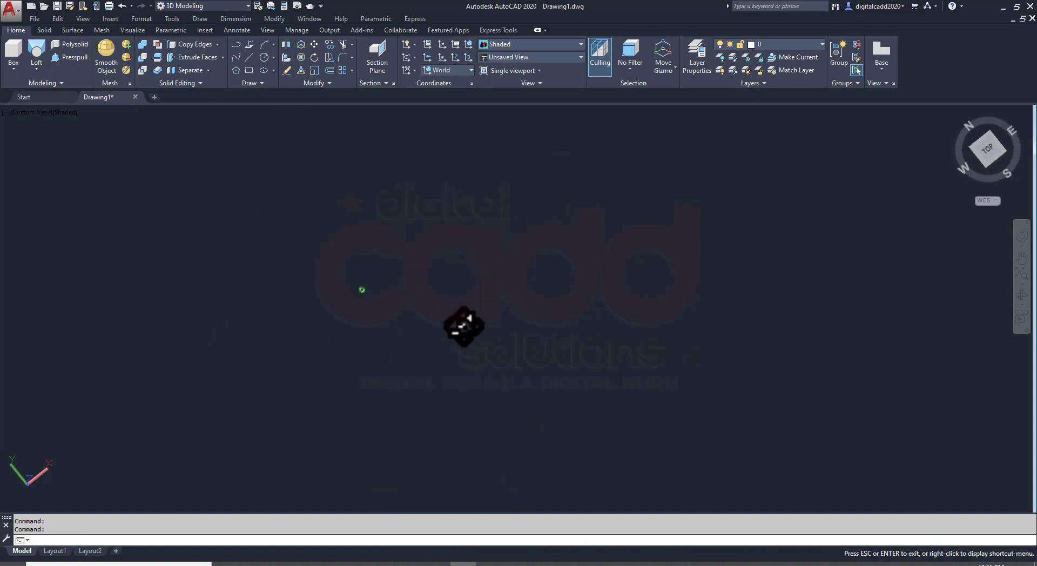
mouse_move(464, 326)
middle_mouse_down("shift")
mouse_move(476, 213)
mouse_move(509, 220)
middle_mouse_up("shift")
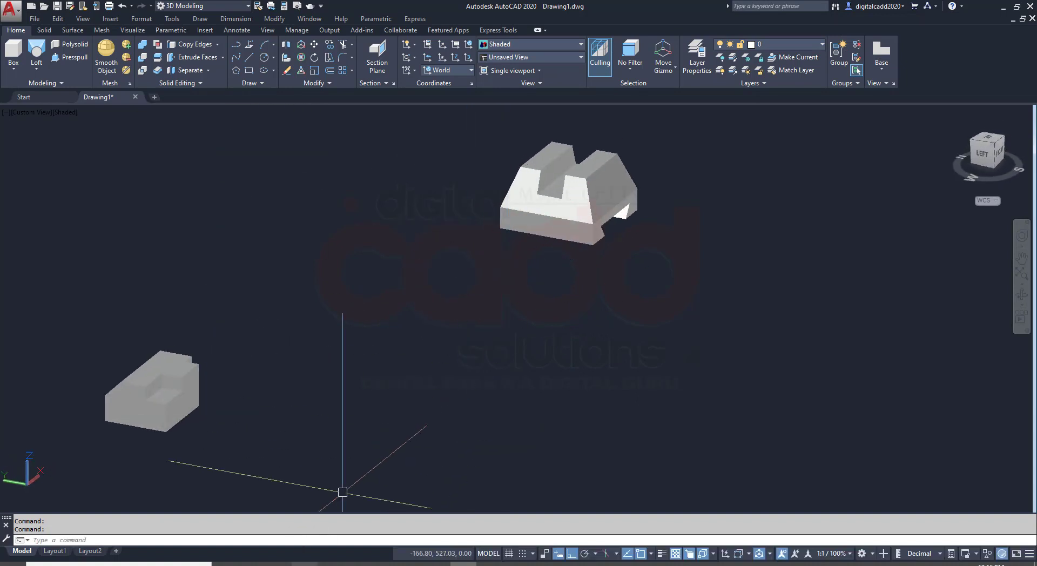
key("alt+Tab")
scroll(496, 387, "down", 3)
- Scroll to drawing No. 11 and mark its outline and X viewing-direction arrow
scroll(493, 394, "down", 2)
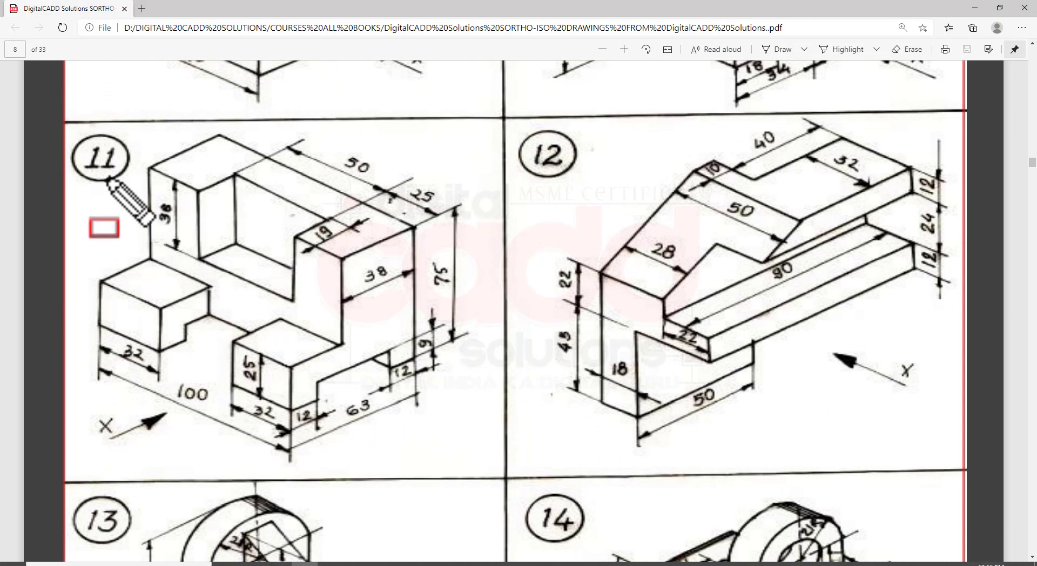
mouse_move(58, 109)
left_mouse_down()
mouse_move(484, 483)
mouse_move(513, 471)
left_mouse_up()
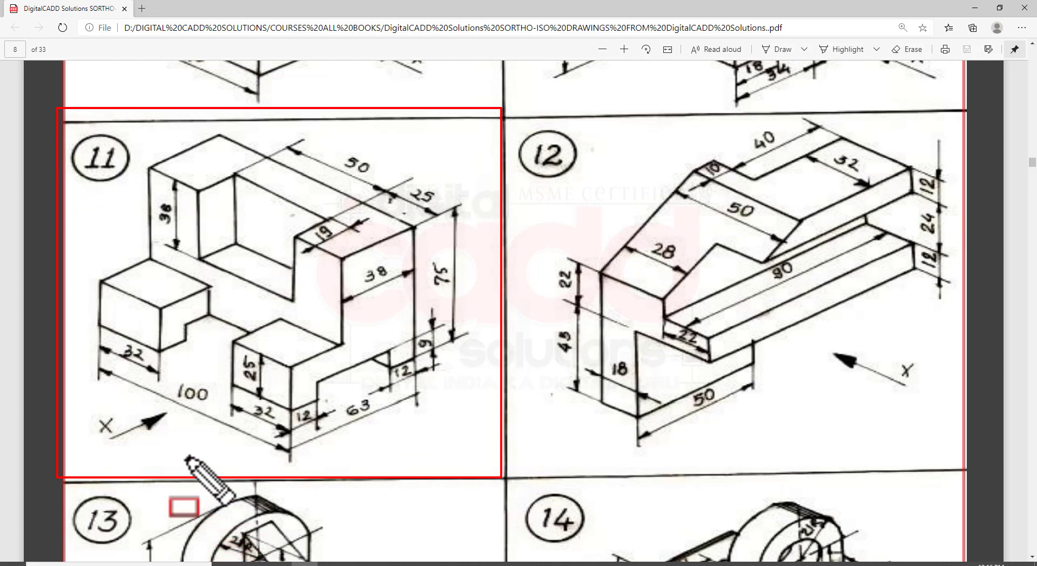
left_click_drag(80, 403, 178, 448)
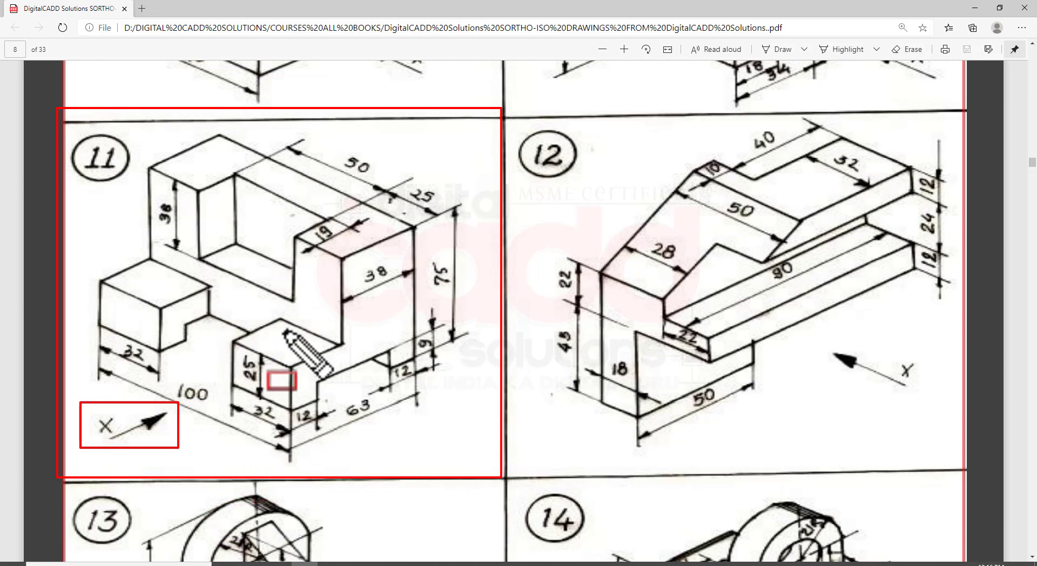
left_click(354, 382)
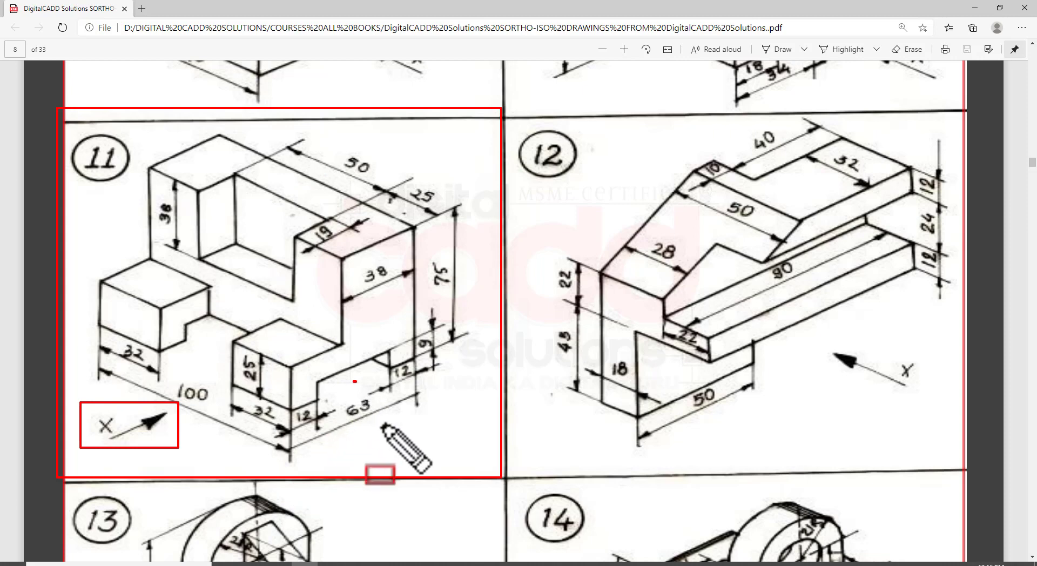
key("Escape")
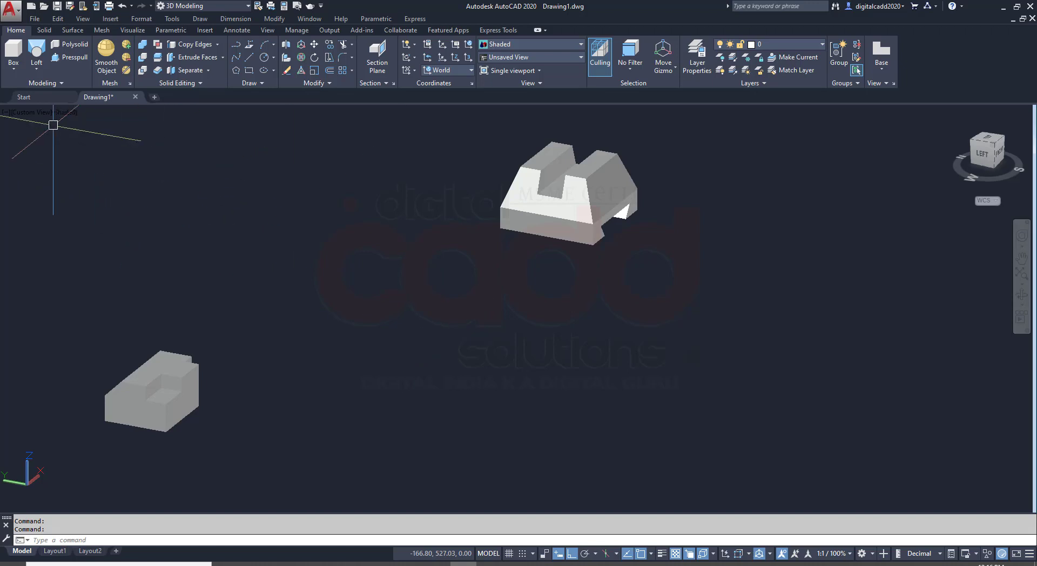
- Switch to the southeast isometric view and copy-paste the No. 9 block to a new spot
left_click(27, 113)
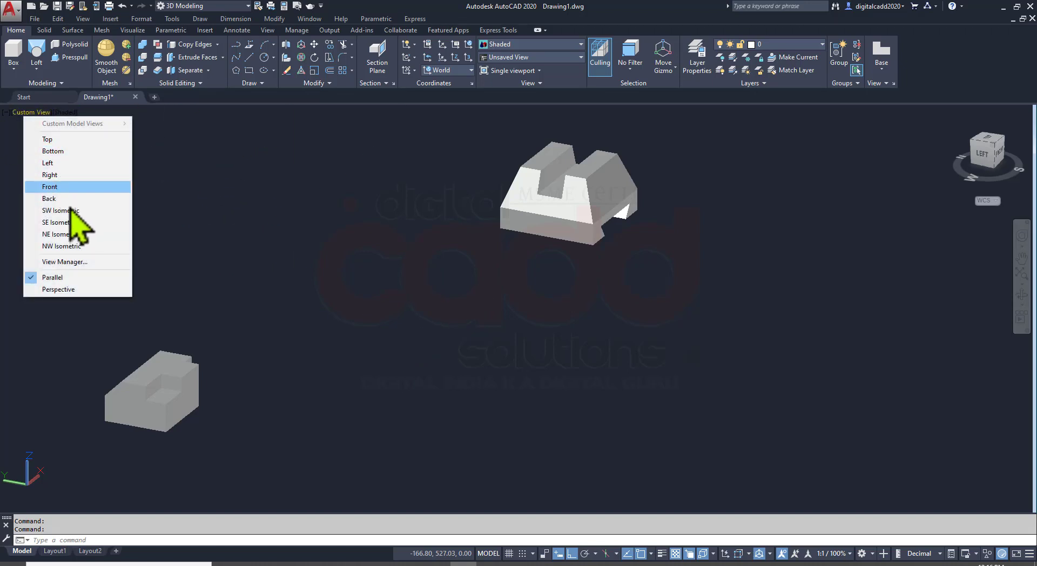
left_click(60, 236)
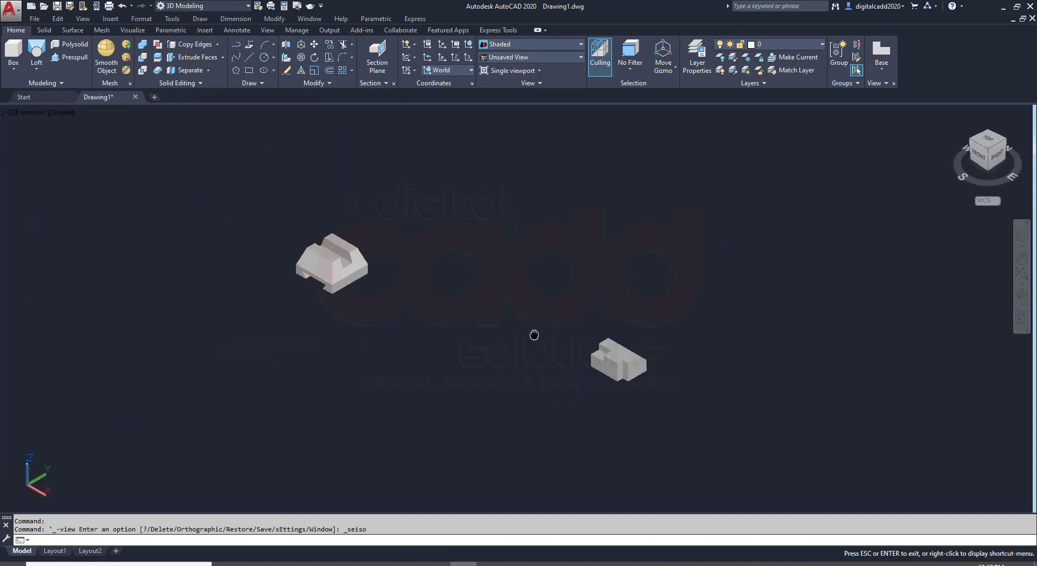
left_click(618, 366)
key("ctrl+c")
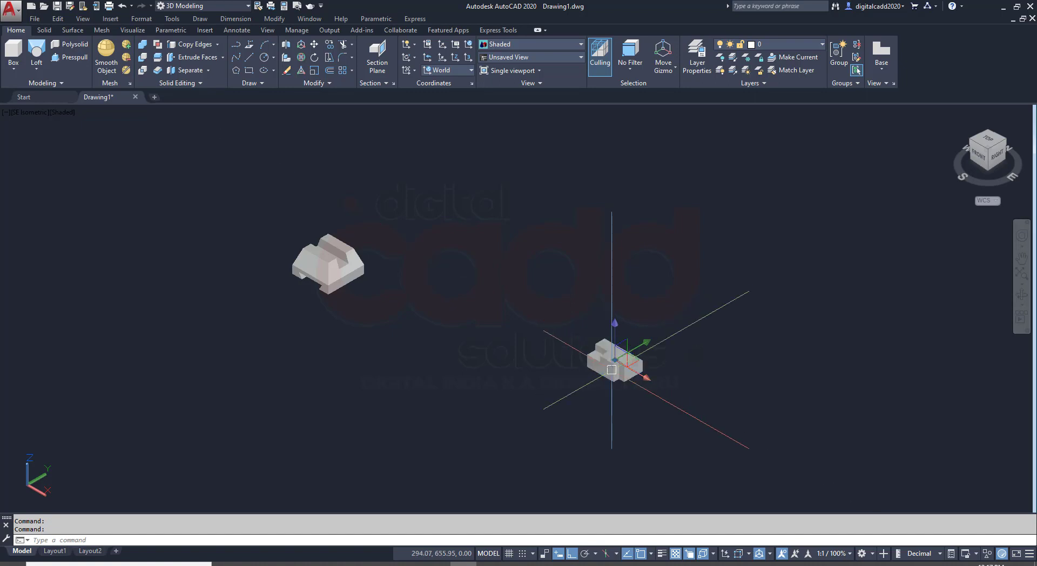
key("ctrl+v")
left_click(378, 225)
scroll(427, 216, "up", 4)
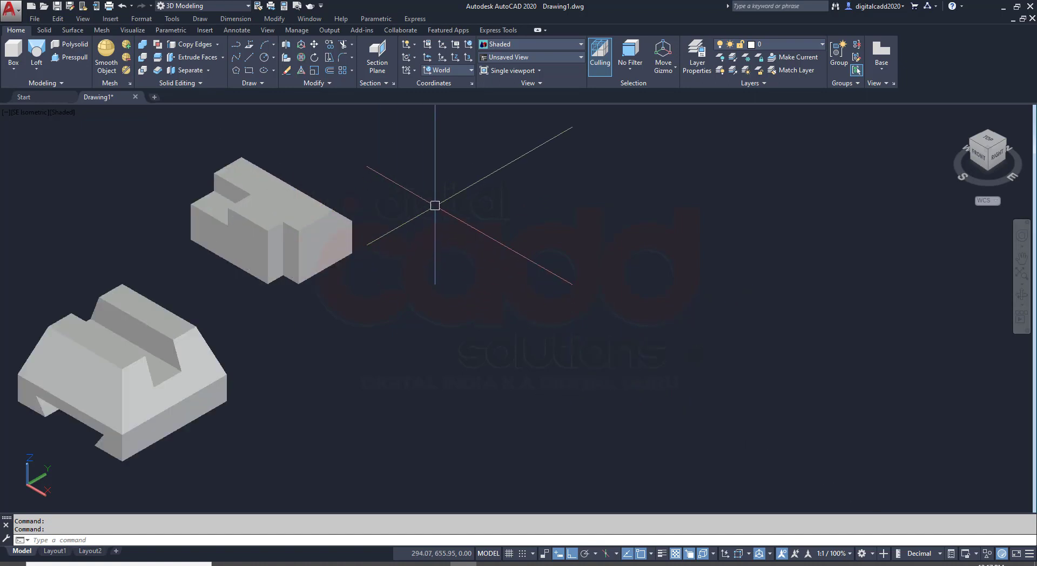
- Switch to the Left view and move both blocks side by side near the top
left_click(30, 113)
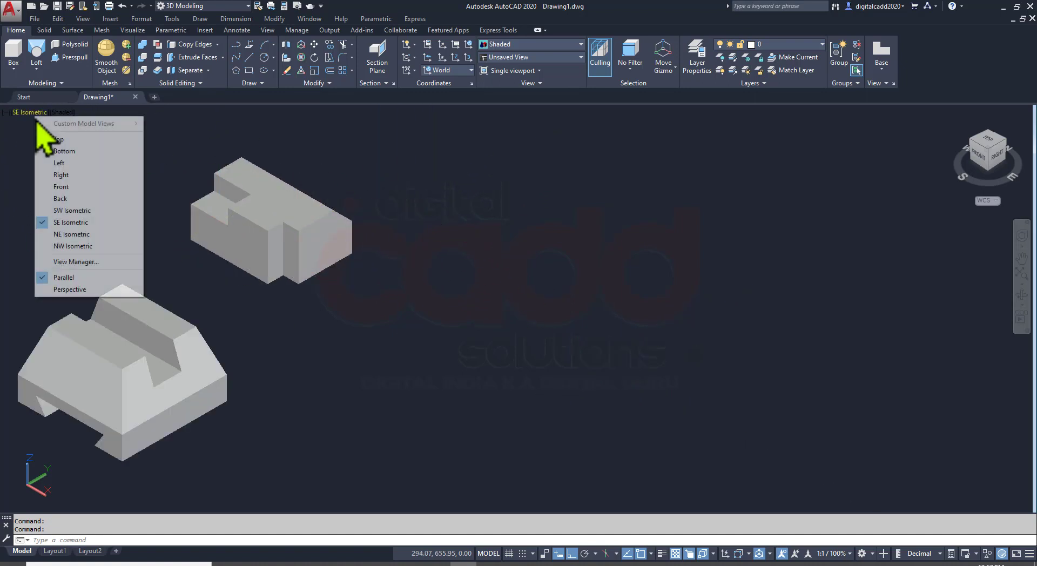
left_click(54, 161)
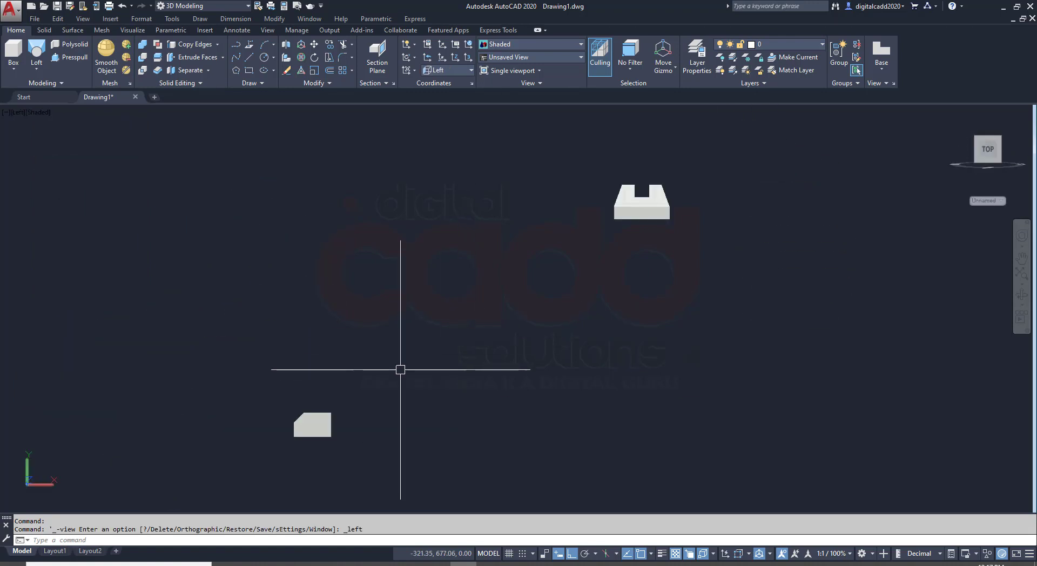
left_click(312, 424)
left_click_drag(313, 427, 305, 181)
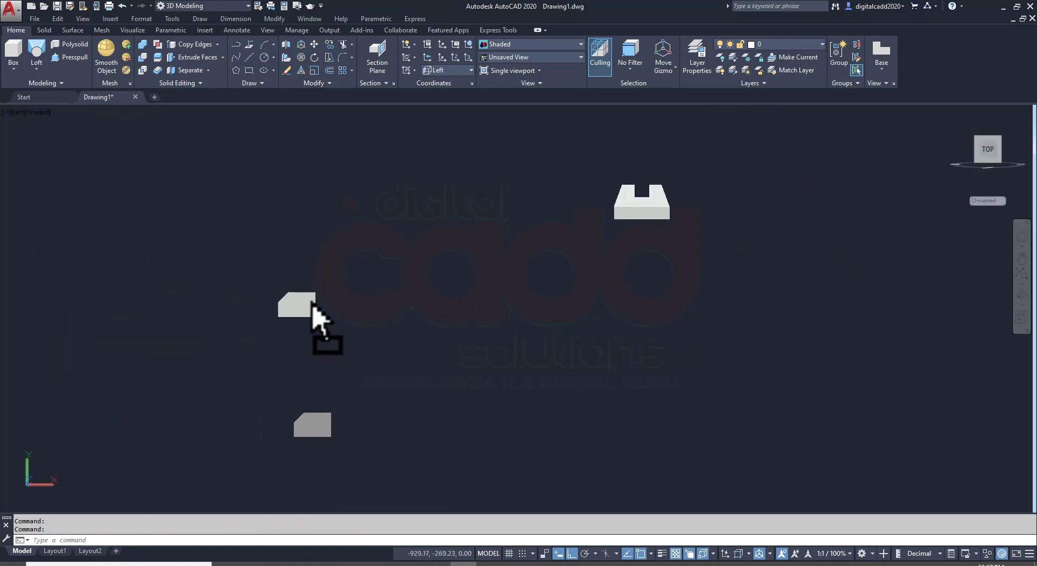
left_click(643, 208)
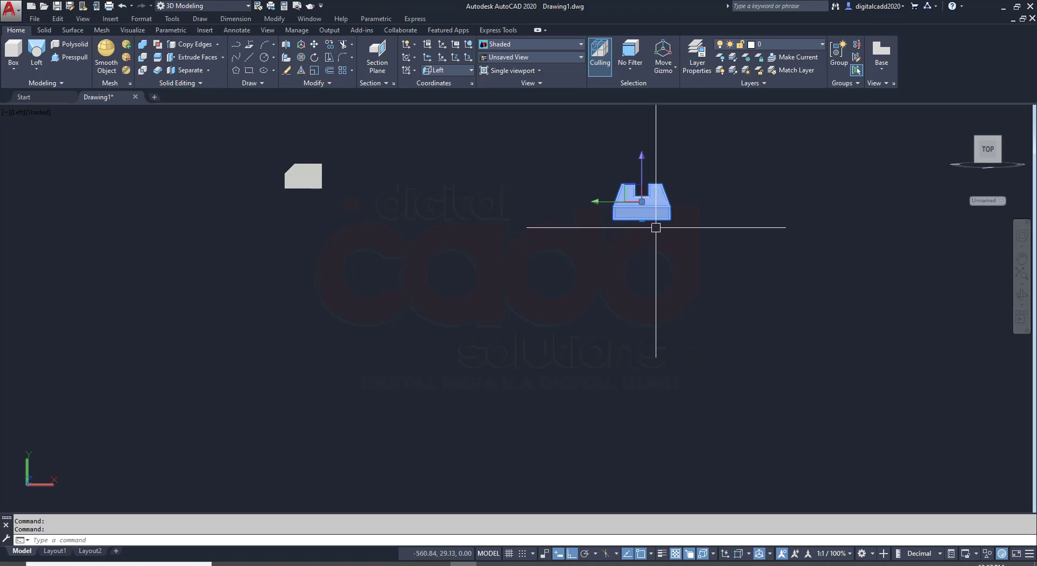
key("Escape")
left_click_drag(648, 214, 267, 213)
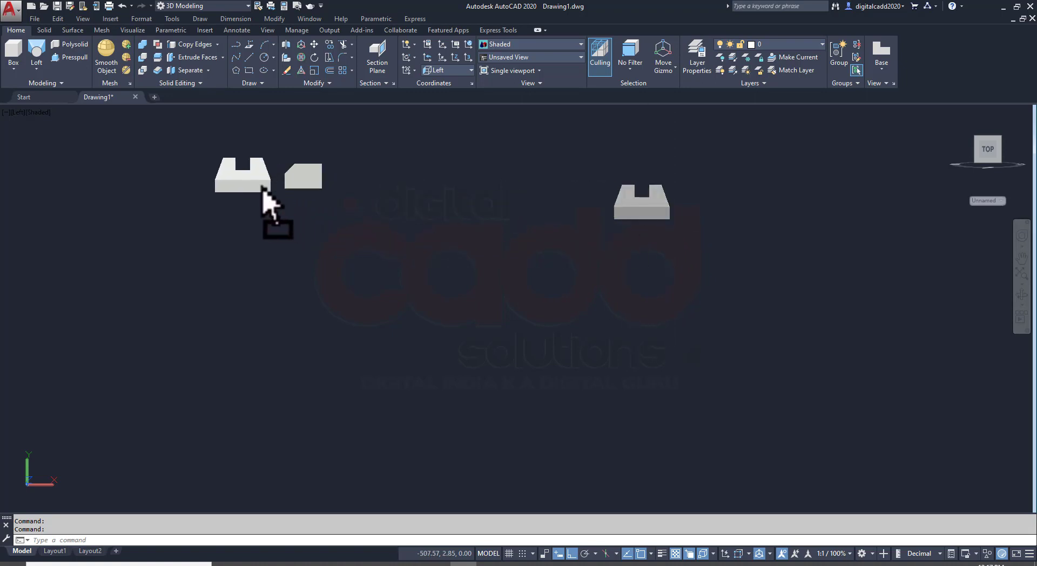
scroll(332, 181, "up", 3)
middle_click_drag(325, 204, 382, 248)
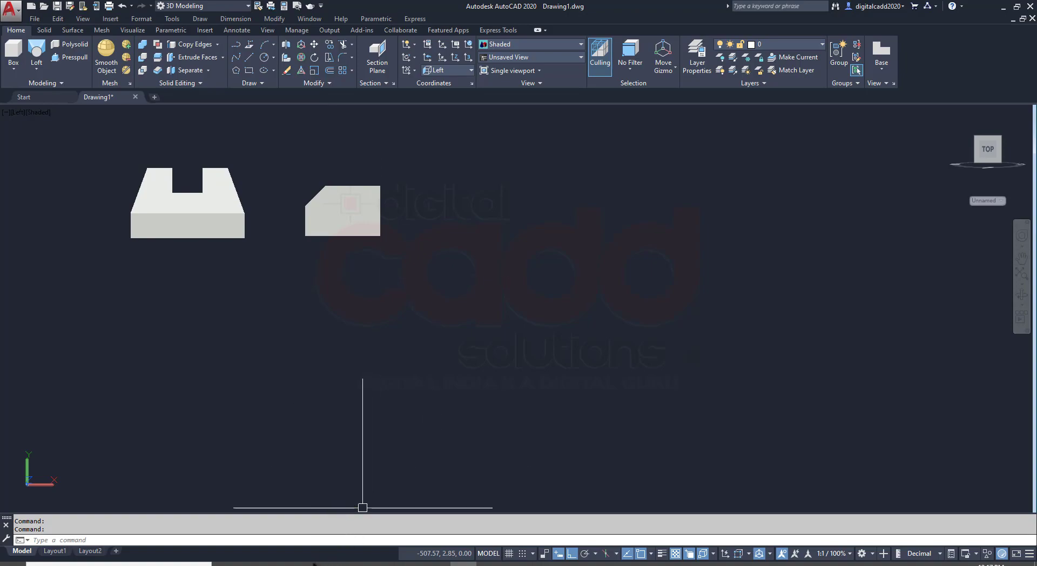
key("alt+Tab")
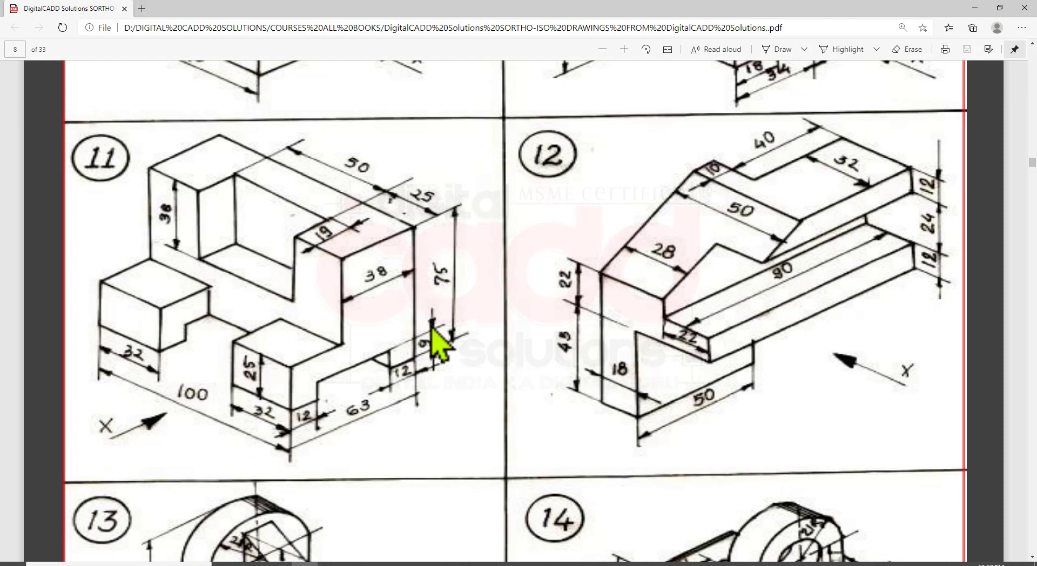
key("alt+Tab")
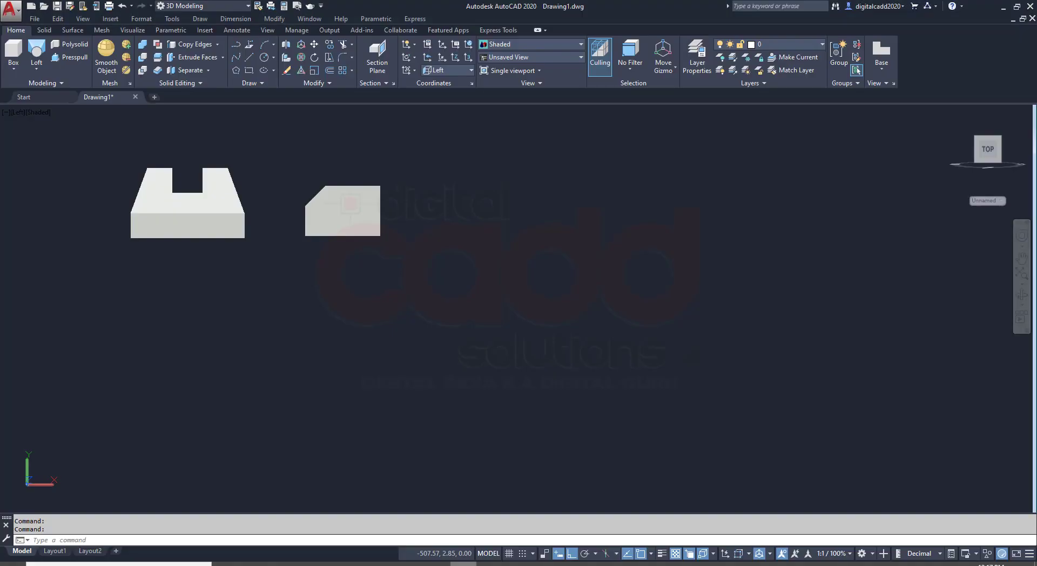
- Draw a 100 by 75 rectangle for No. 11's side profile
left_click(250, 71)
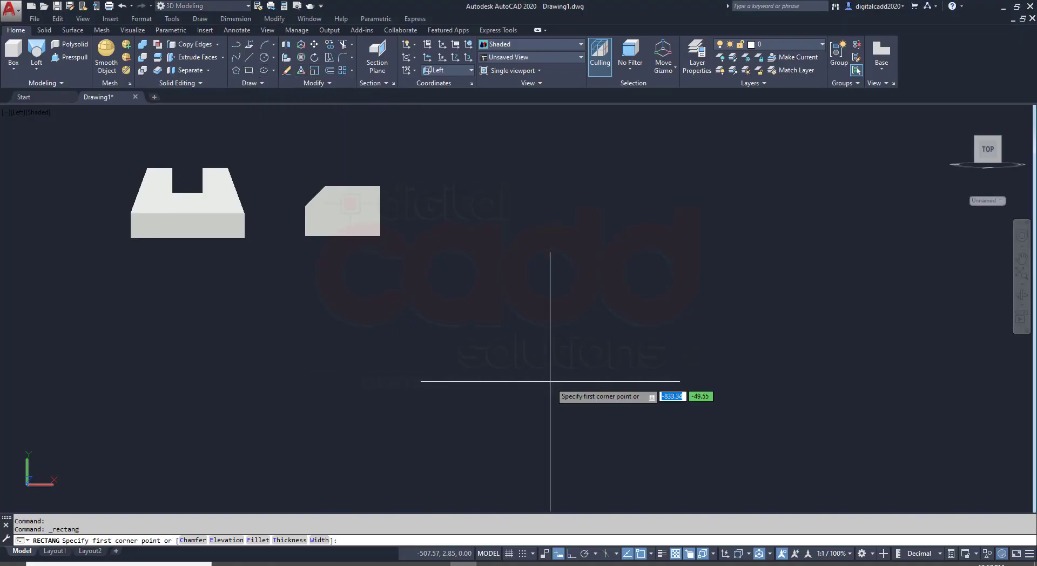
left_click(574, 427)
type("100")
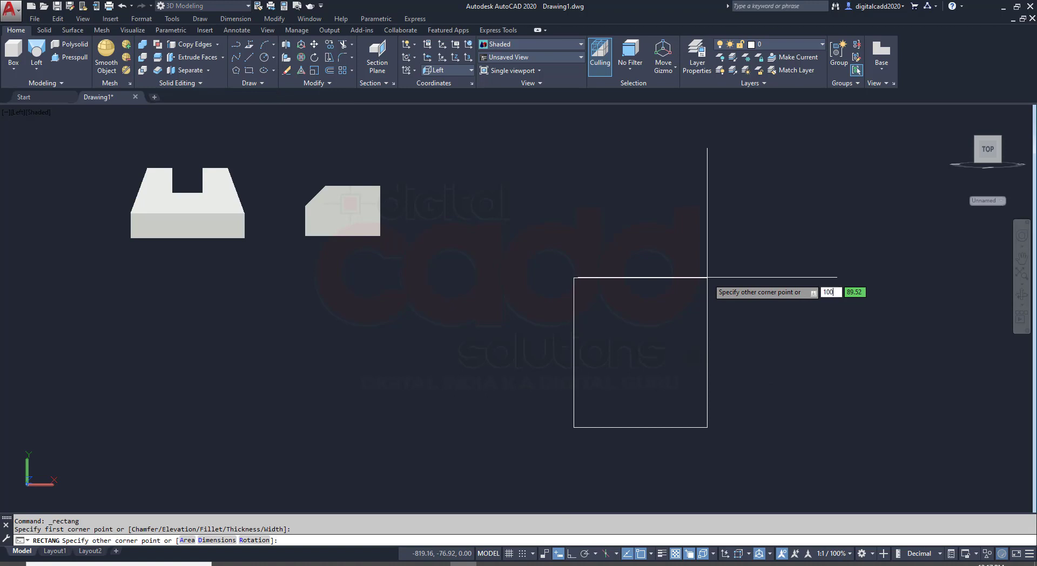
key("Tab")
type("7")
key("Return")
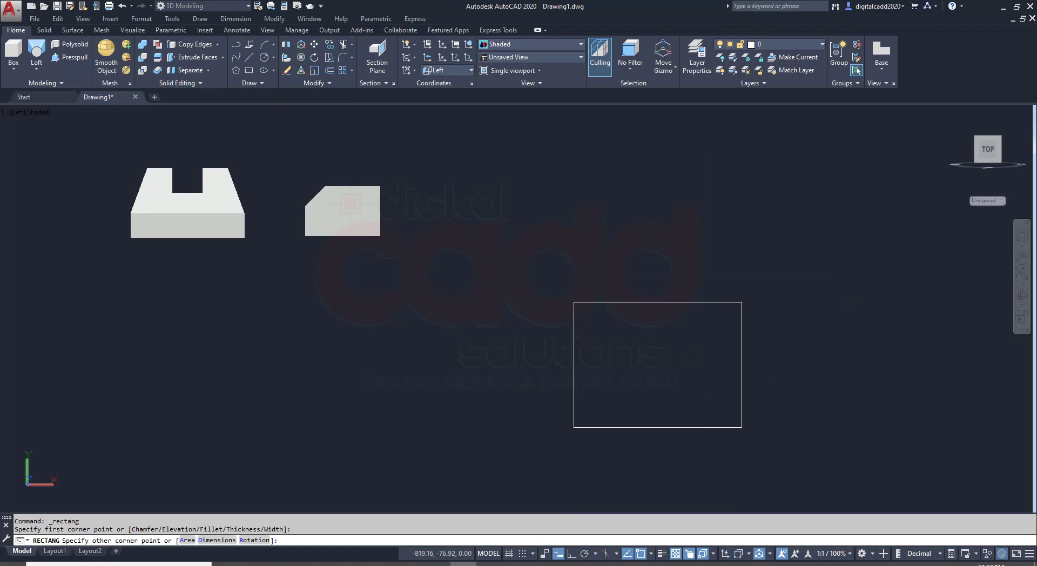
- Explode the rectangle into separate lines and compare against the reference PDF
mouse_move(734, 443)
middle_mouse_down()
mouse_move(564, 380)
mouse_move(509, 376)
middle_mouse_up()
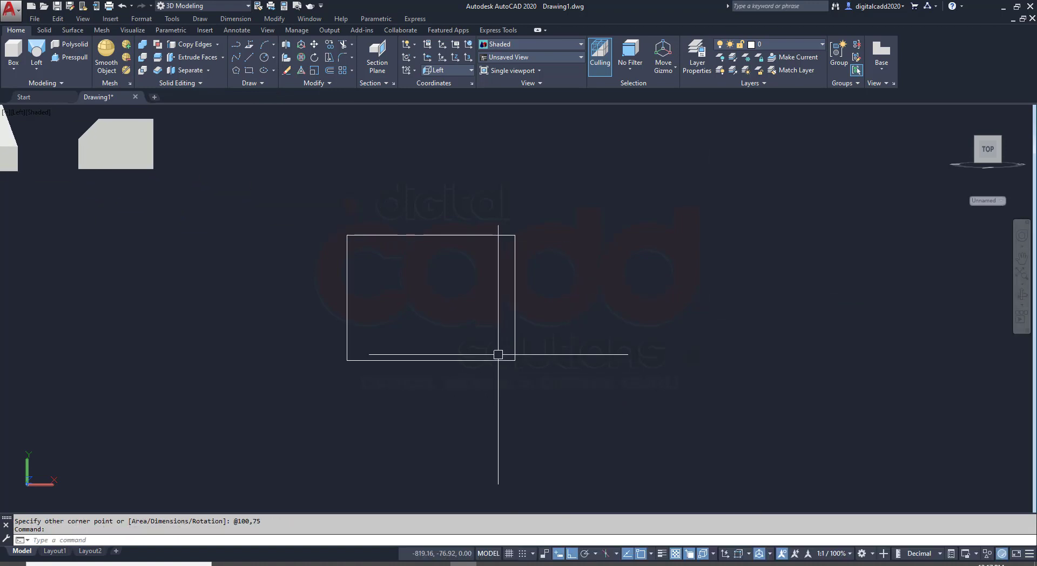
left_click(505, 359)
type("X")
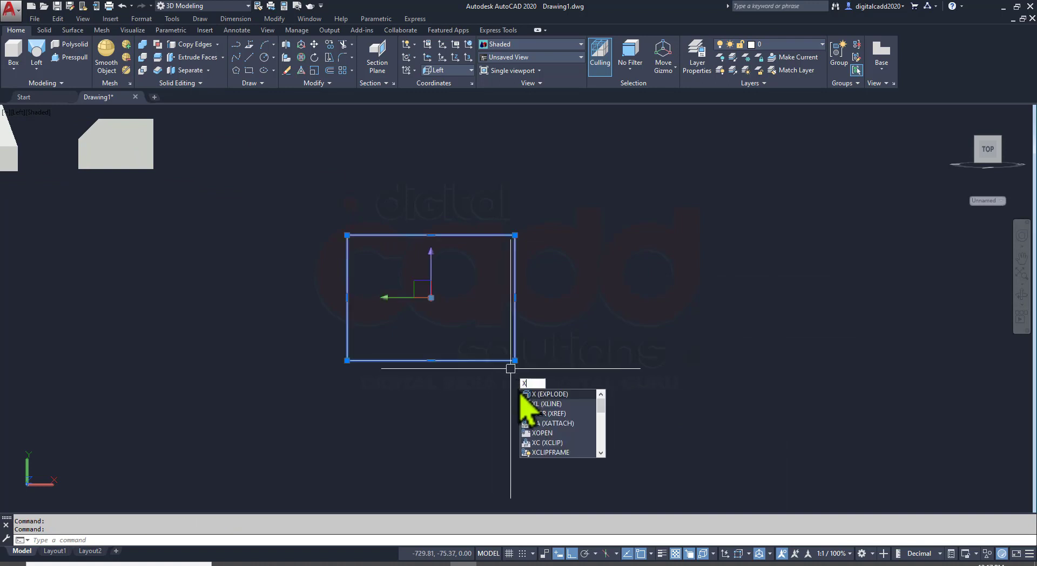
key("Return")
scroll(415, 287, "up", 2)
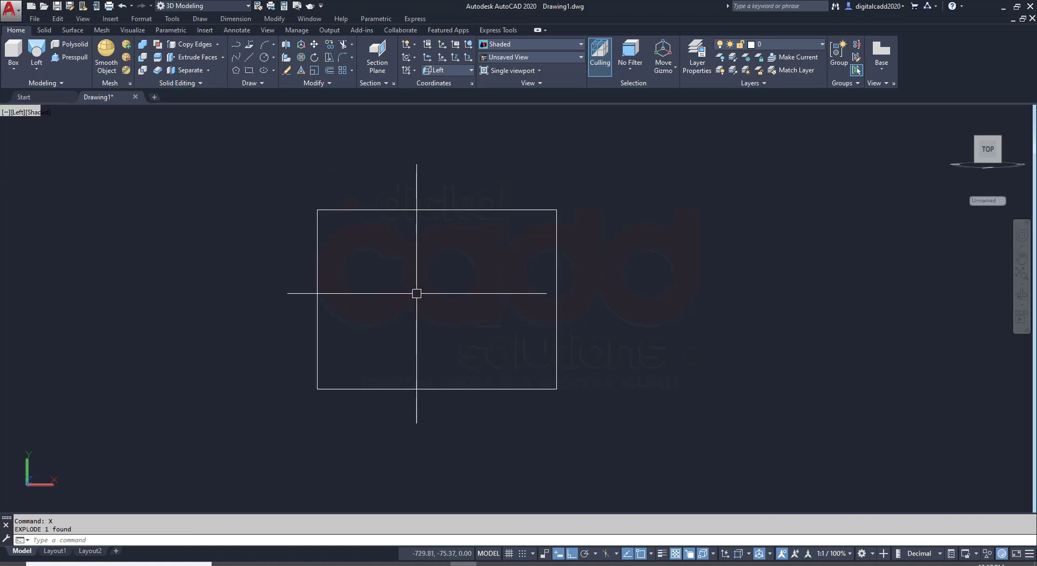
scroll(414, 286, "up", 2)
left_click(311, 564)
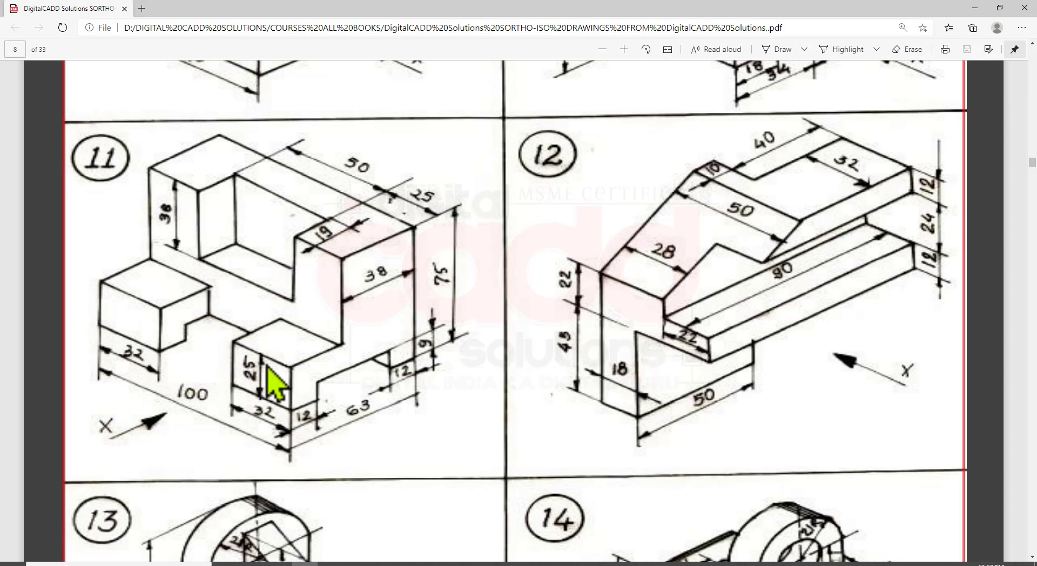
key("alt+Tab")
- Offset the bottom edge 25 upward and the right and left edges 32 inward
type("o")
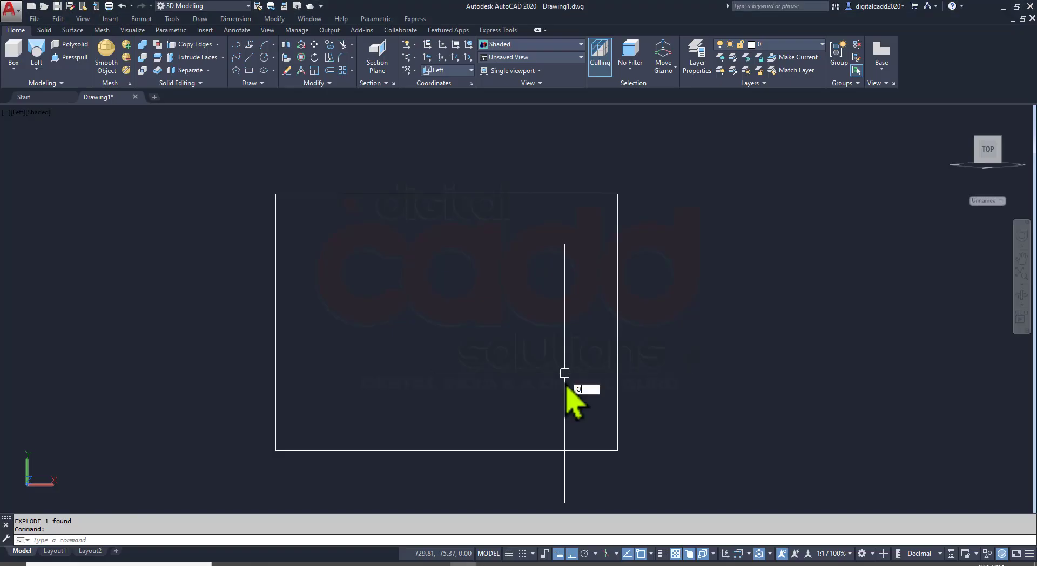
key("Return")
key("Return")
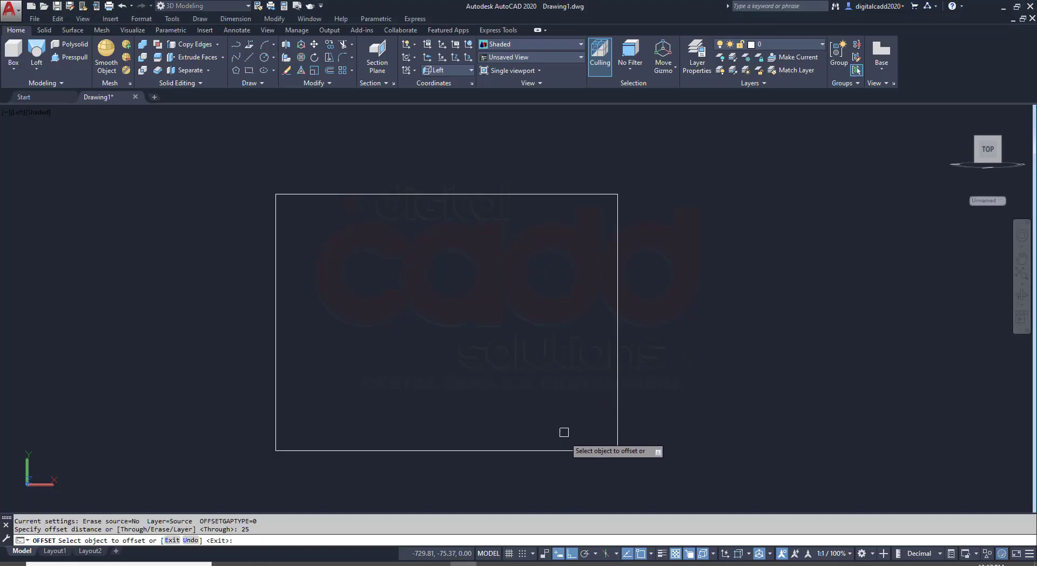
left_click(563, 451)
left_click(552, 328)
left_click(617, 420)
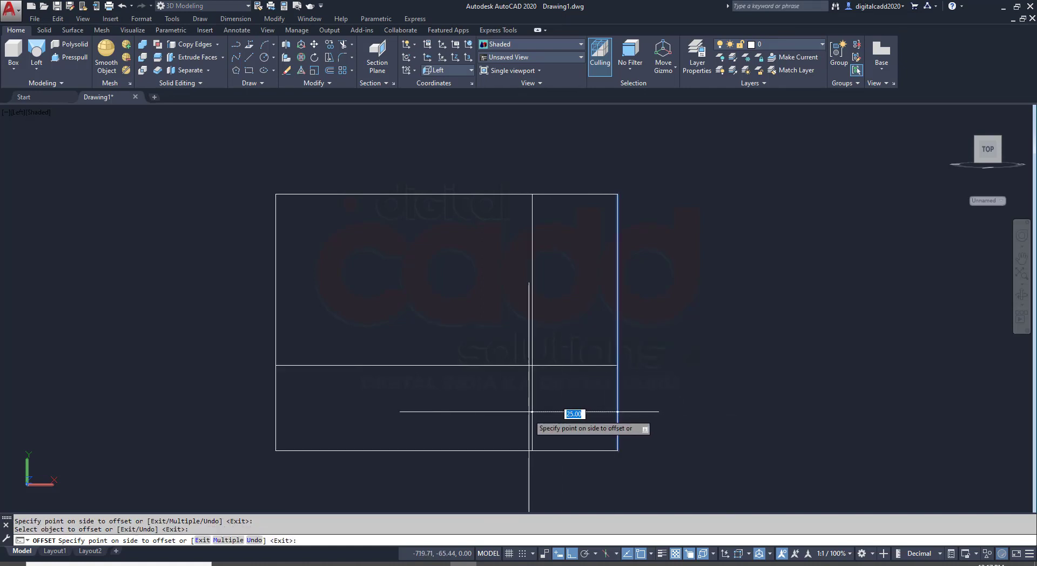
type("2")
key("Return")
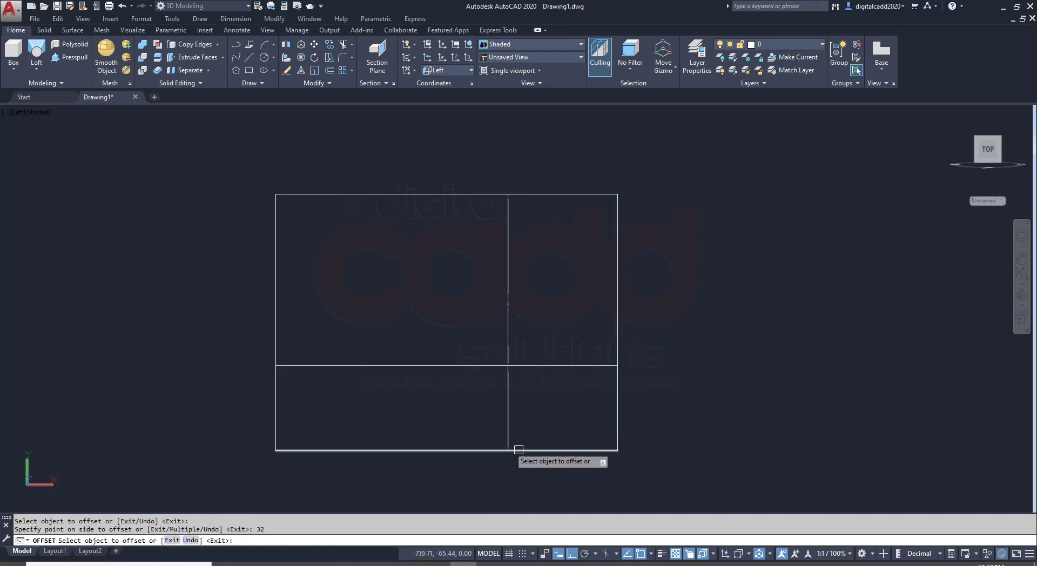
left_click(278, 396)
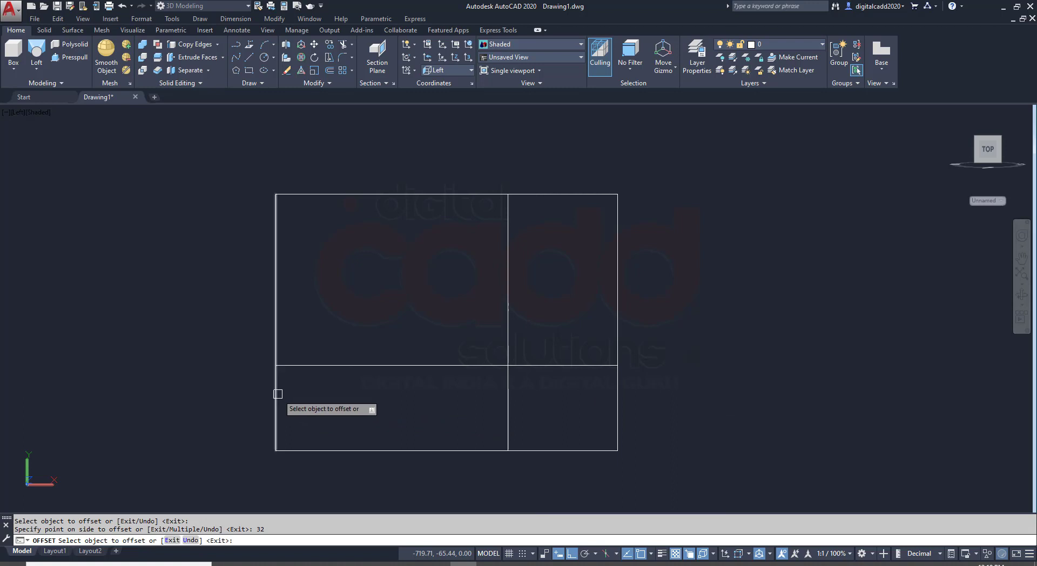
type("32")
key("Return")
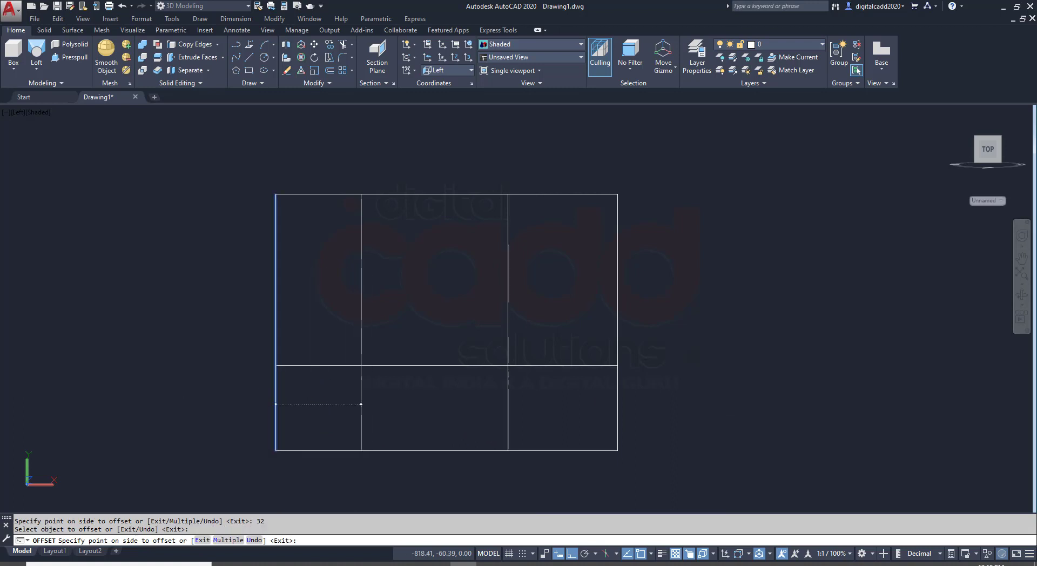
type("TR")
- Trim both new verticals above the 25 line, leaving three cells, and bring up the reference PDF
key("Return")
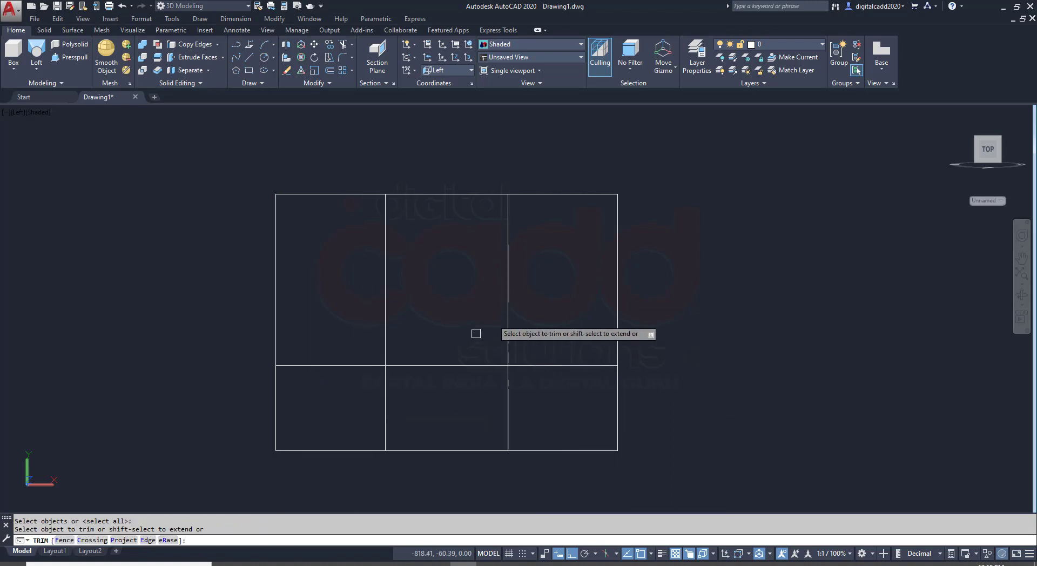
key("Return")
left_click(508, 277)
left_click(385, 302)
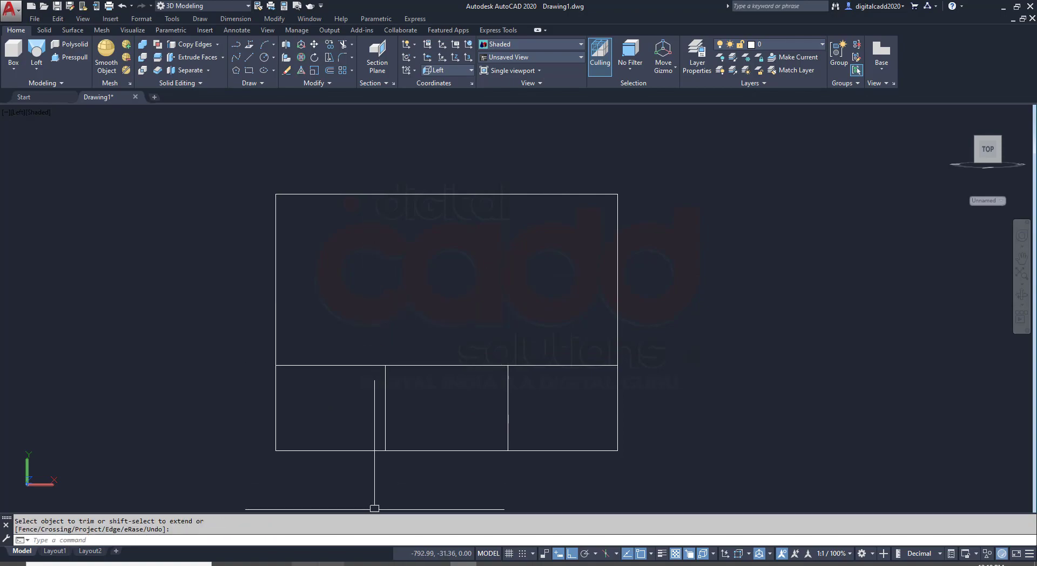
left_click(318, 563)
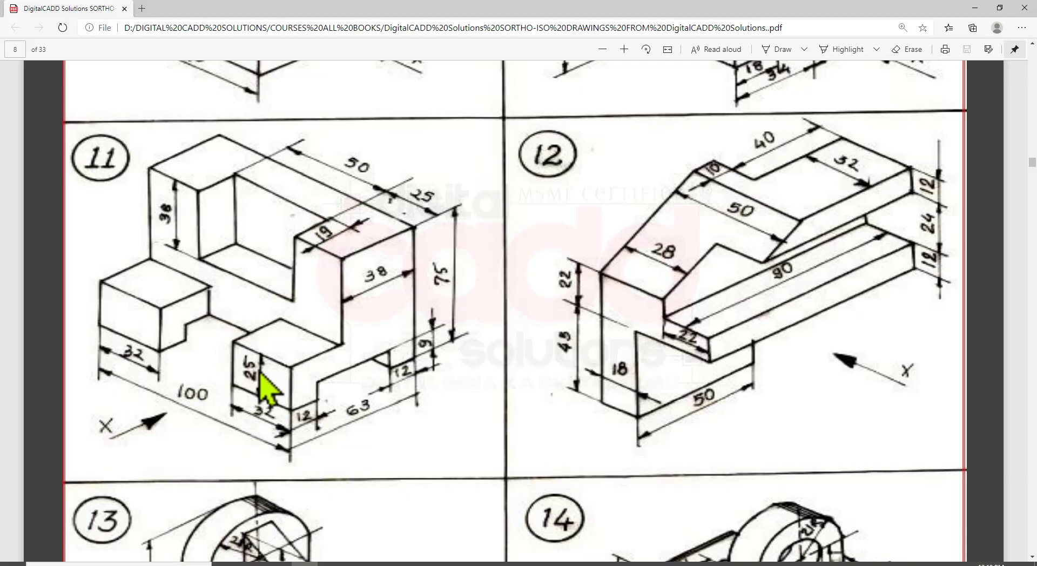
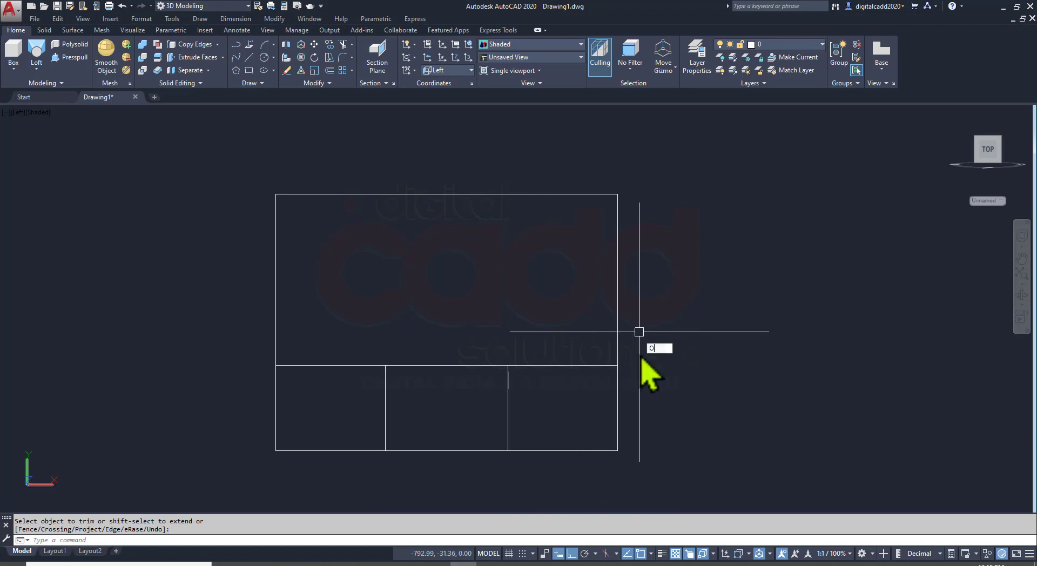
- Offset the left and right side edges 25 inward, checking the reference PDF
type("5")
key("Return")
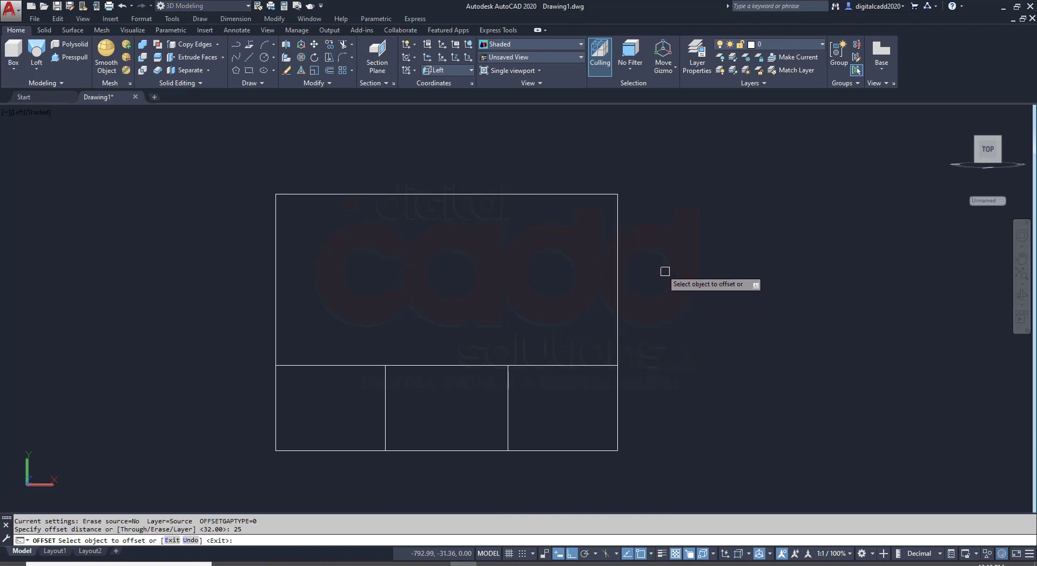
left_click(618, 235)
left_click(562, 245)
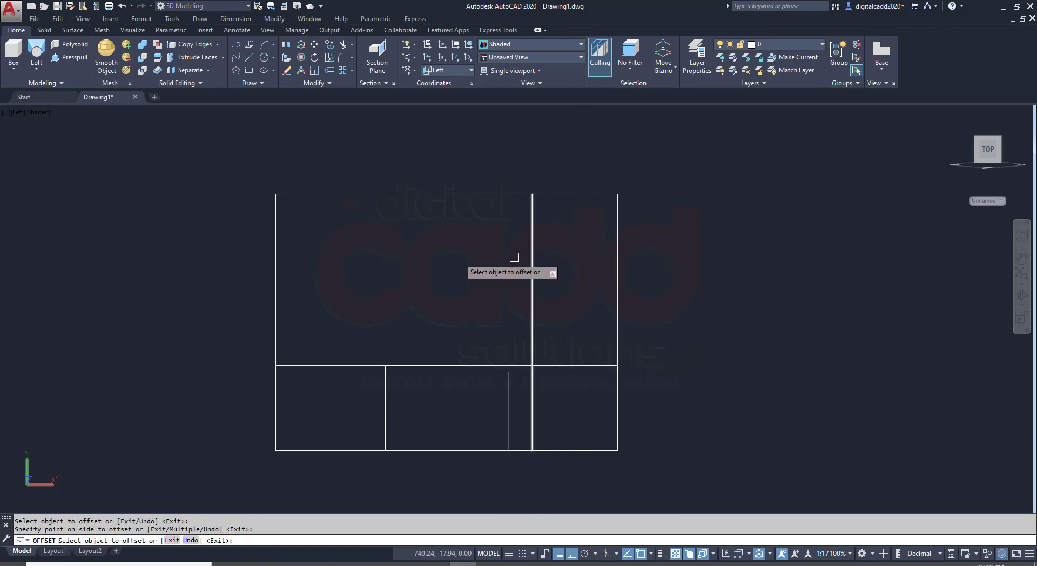
left_click(275, 242)
left_click(327, 250)
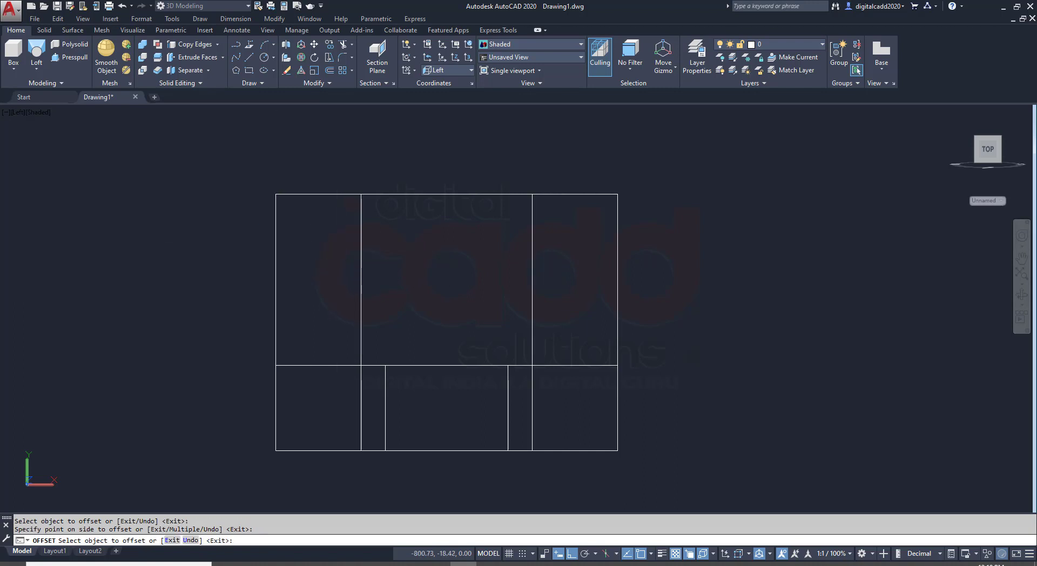
type("tr")
key("Return")
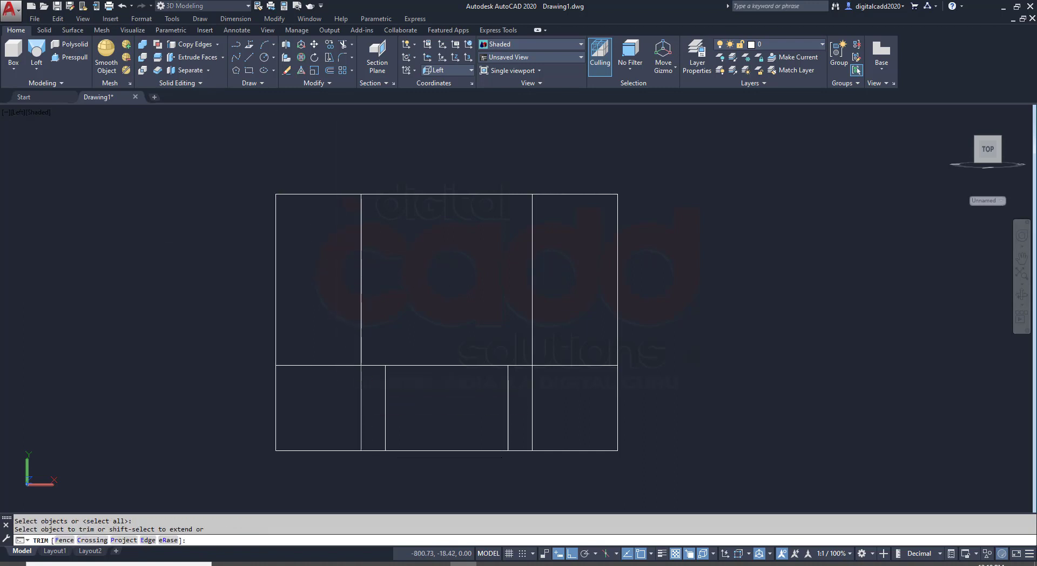
key("alt+Tab")
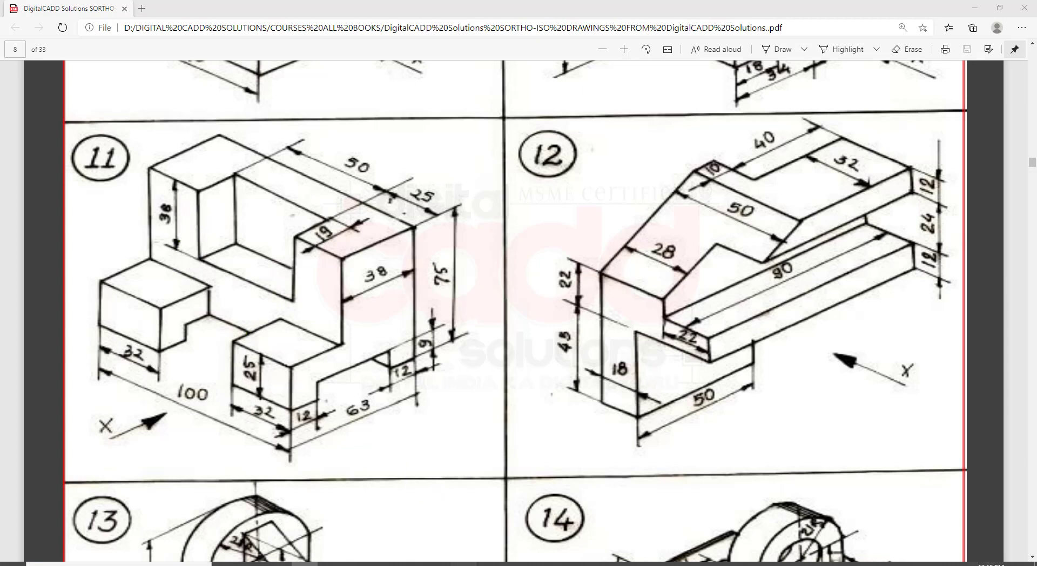
key("alt+Tab")
key("Escape")
- Offset the top edge 36 downward to mark the notch bottom
type("o")
key("Return")
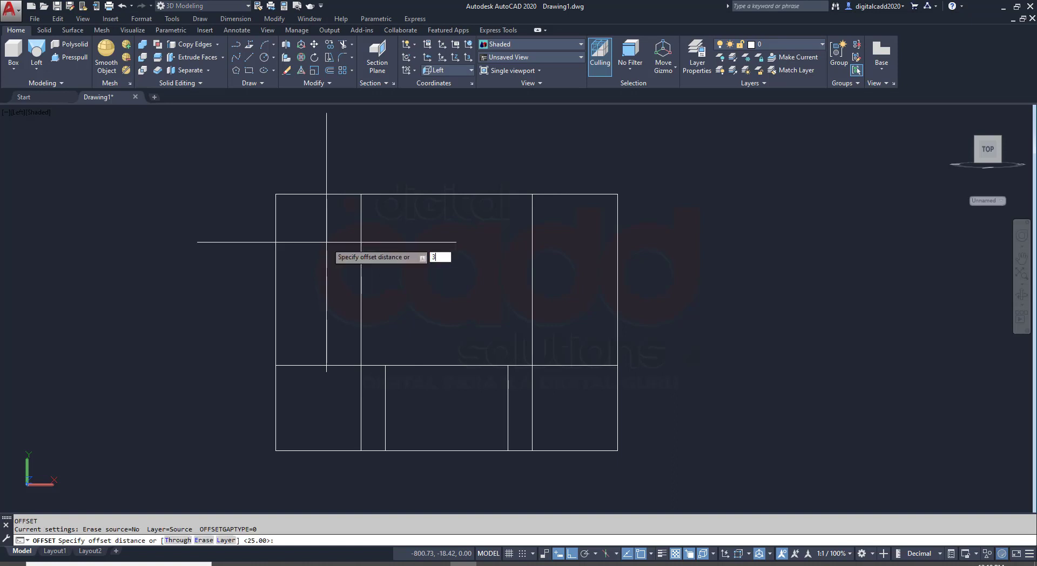
type("6")
key("Return")
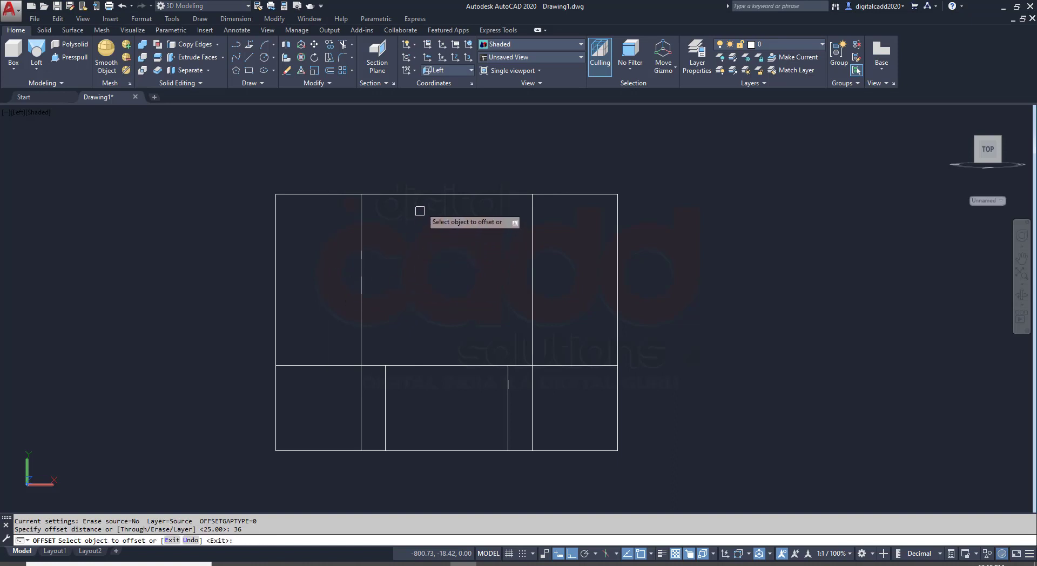
left_click(424, 194)
left_click(425, 271)
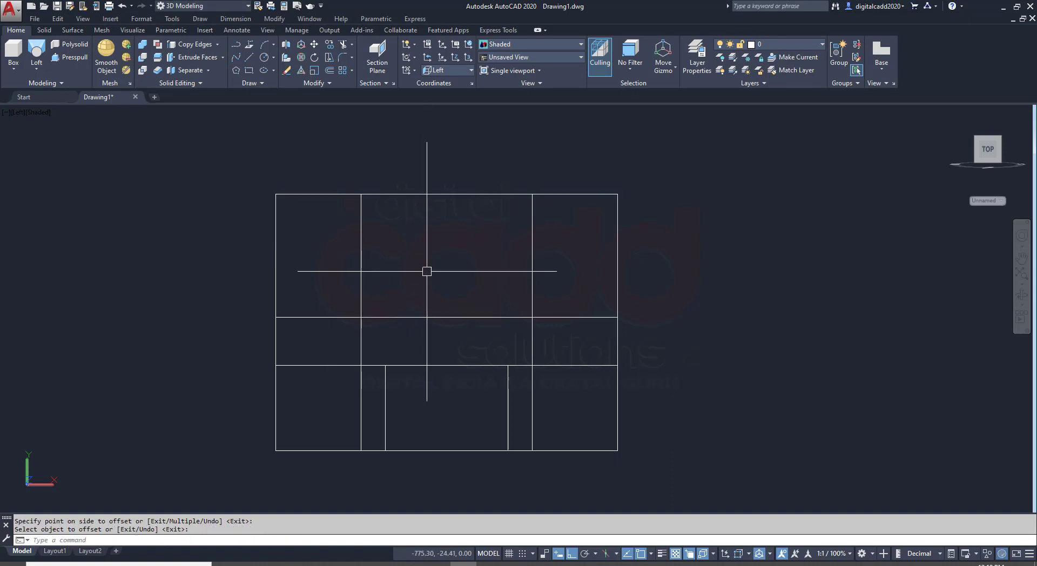
key("Return")
- Fillet with radius 0 to close the notch's two lower corners
type("f")
key("Return")
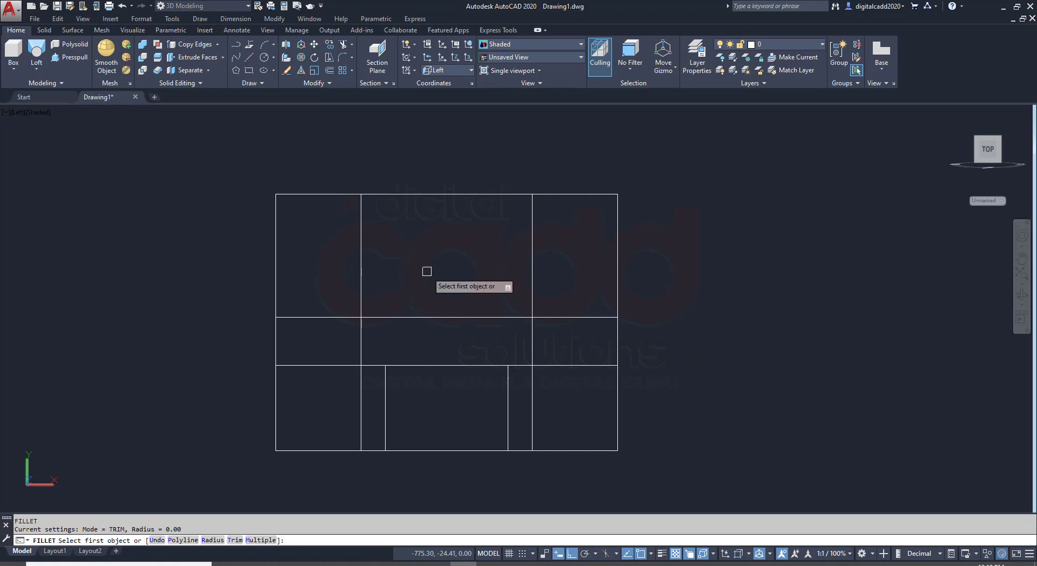
type("R")
key("Return")
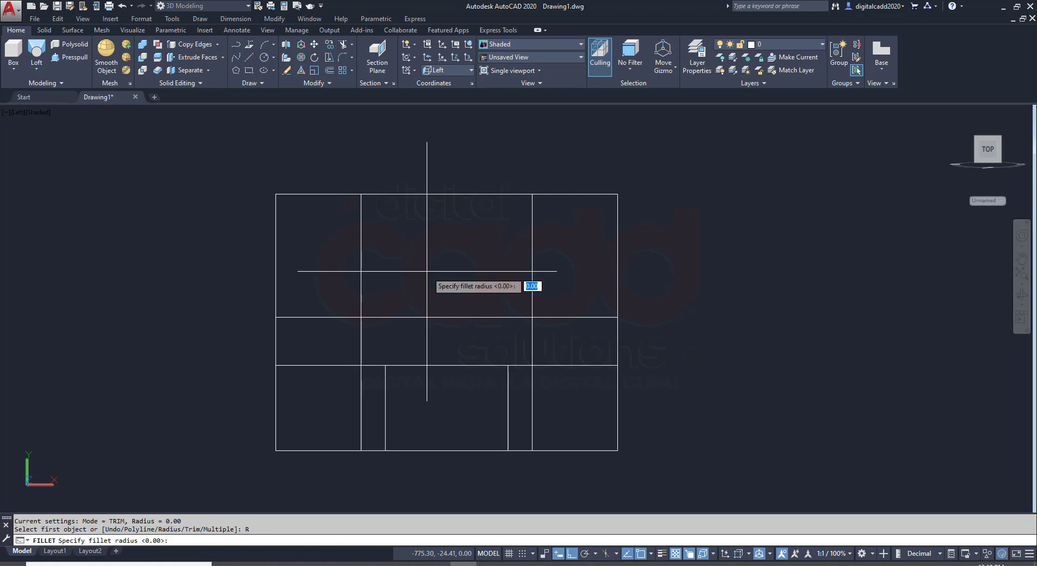
key("Return")
key("Return")
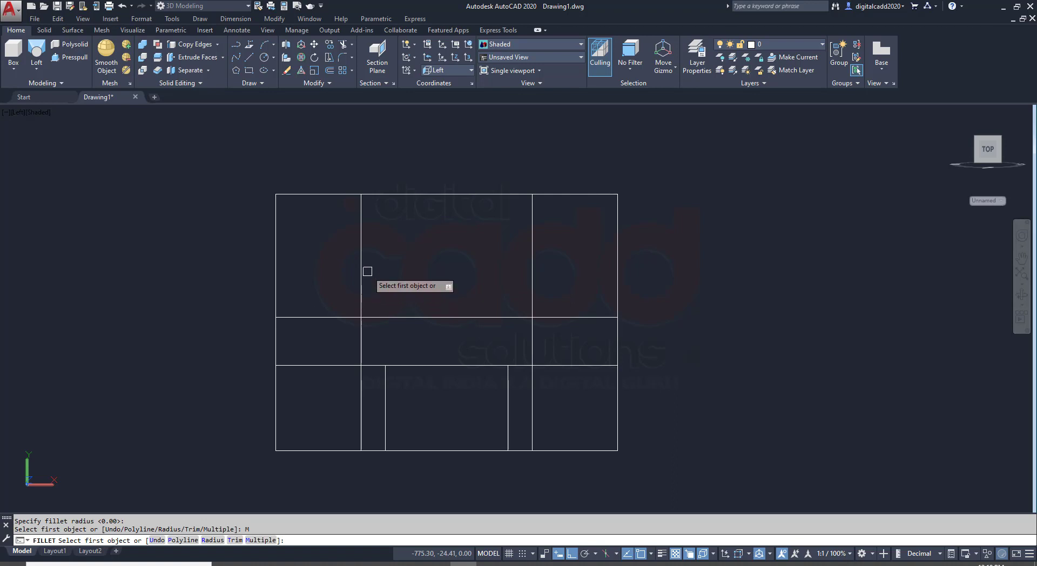
left_click(361, 272)
left_click(400, 317)
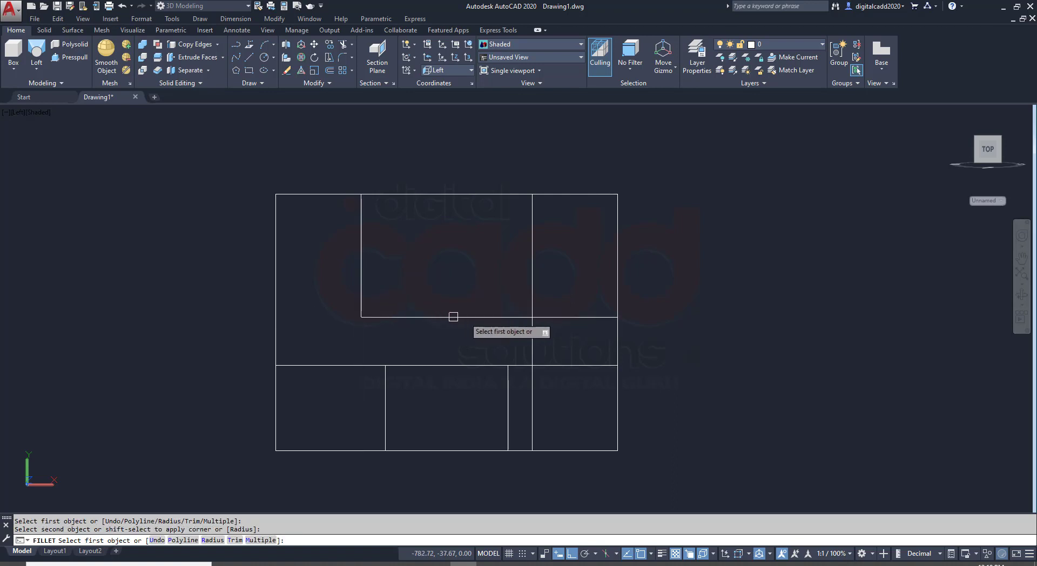
left_click(456, 317)
left_click(532, 295)
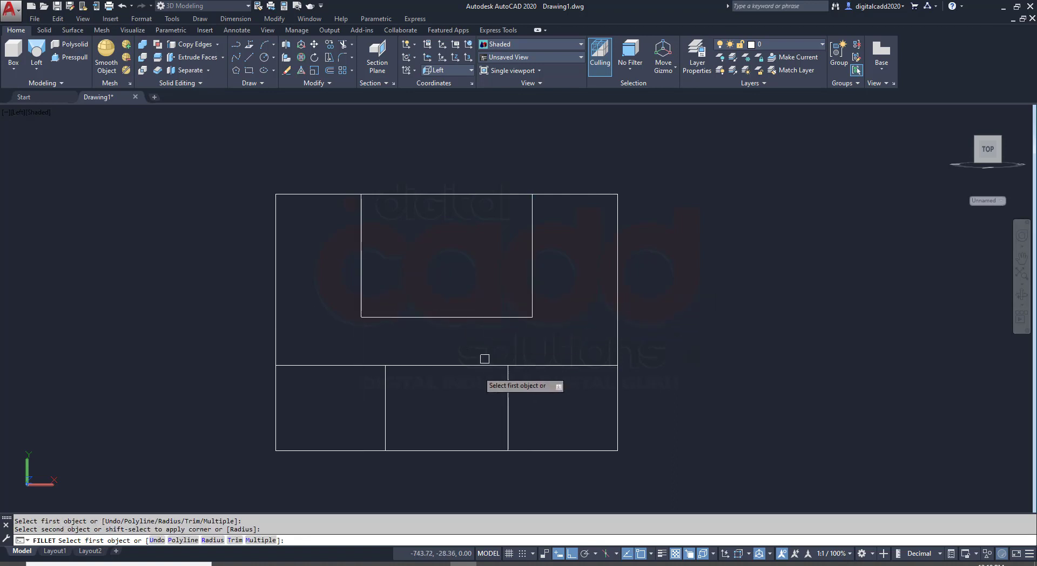
key("Return")
- Trim the bottom middle segment, then undo the trim after checking the PDF
key("Return")
key("Return")
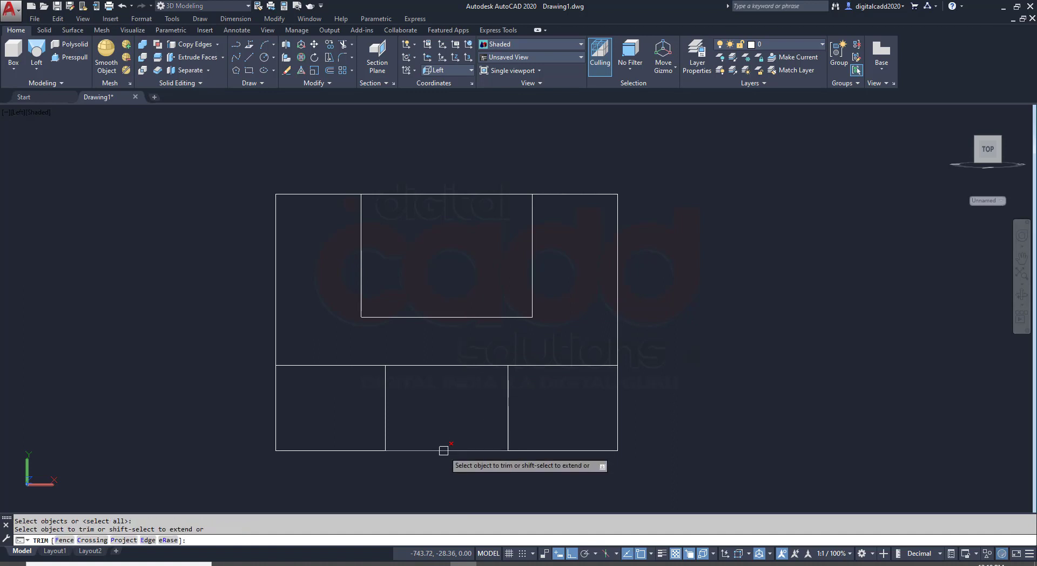
left_click(444, 450)
key("Return")
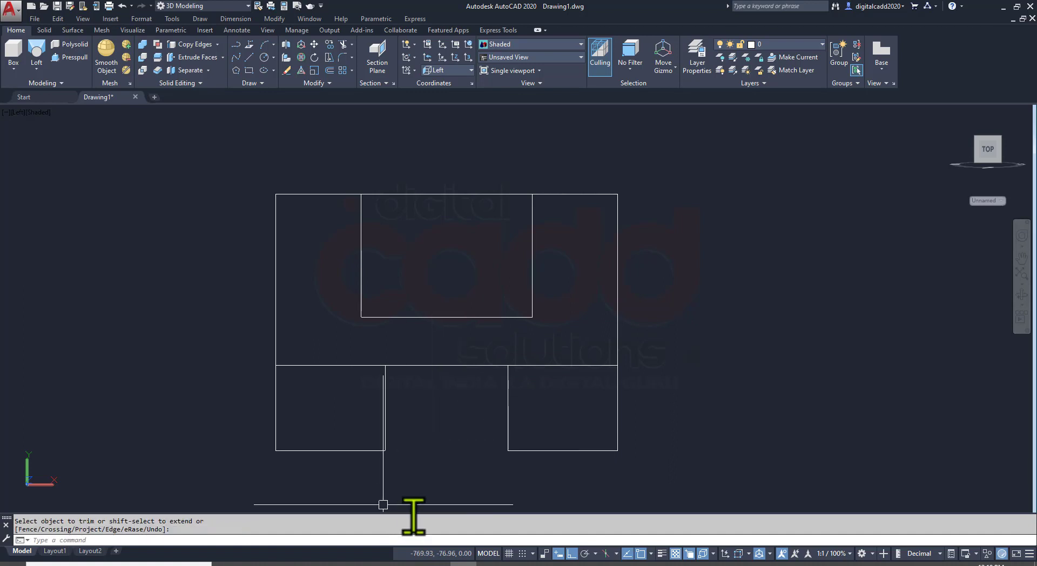
left_click(336, 516)
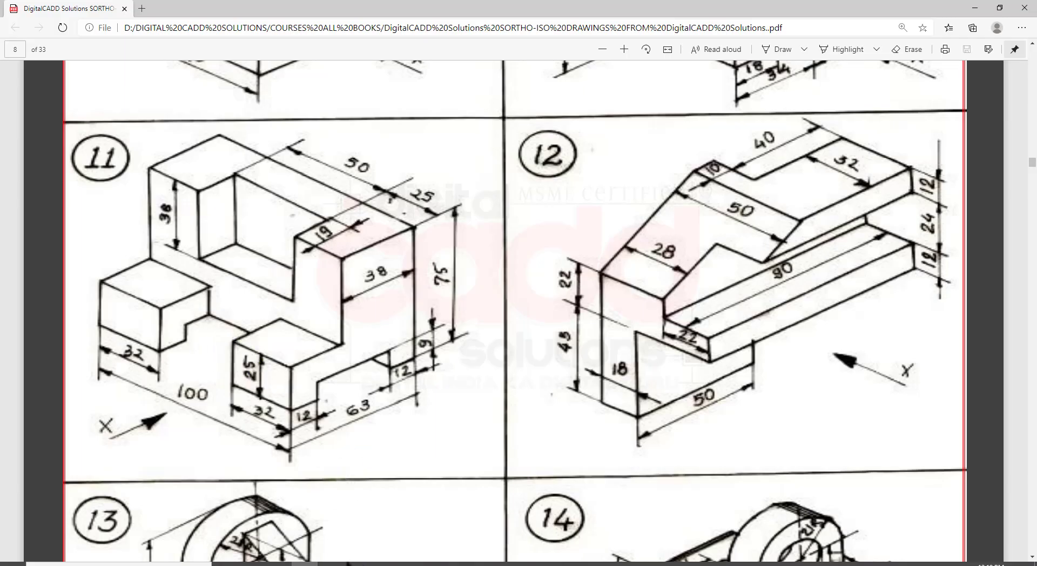
left_click(317, 563)
key("ctrl+z")
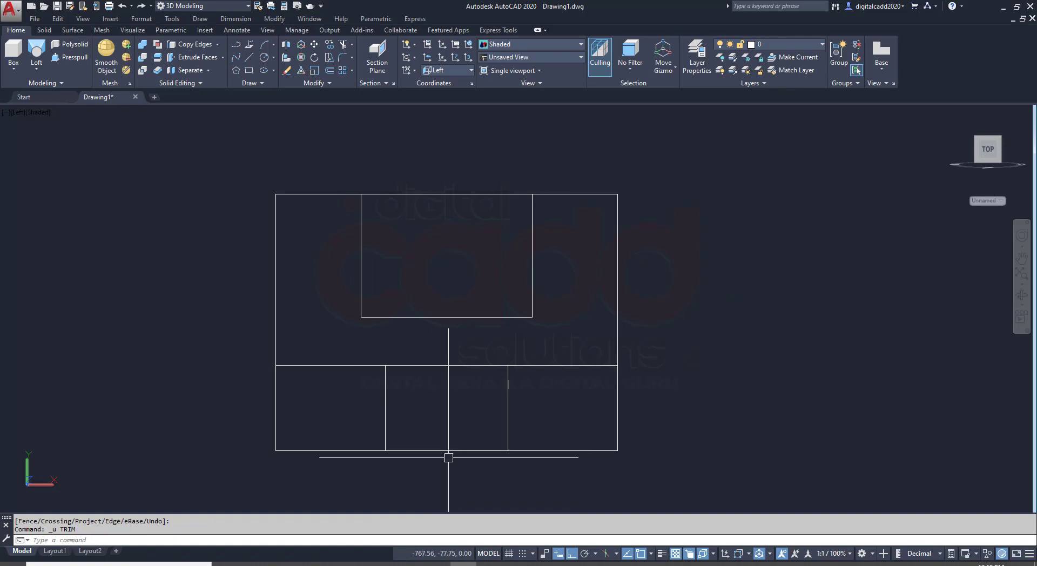
- Switch the drawing to the southwest isometric view
middle_click_drag(637, 430, 592, 421)
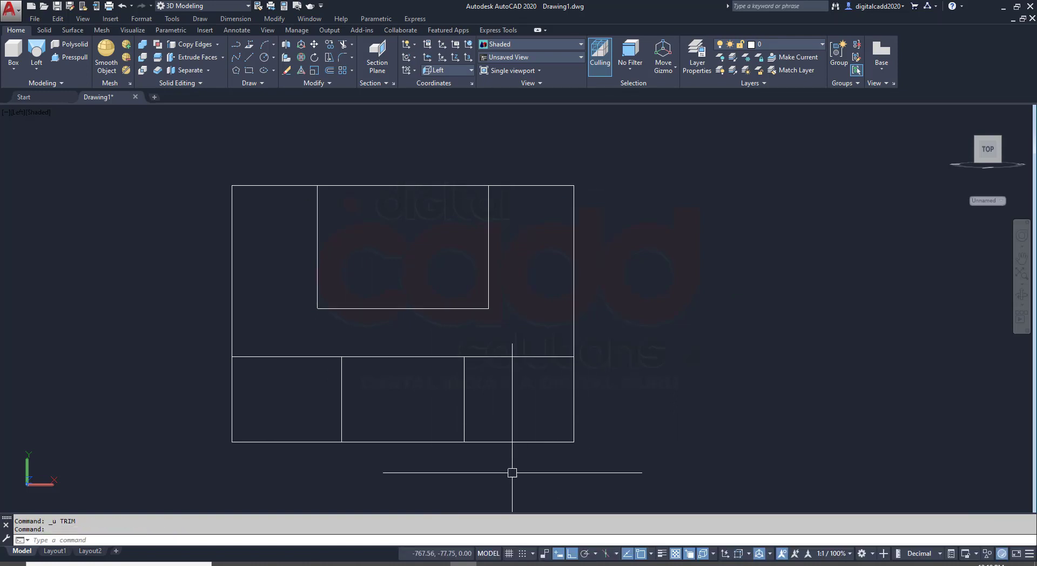
left_click(18, 112)
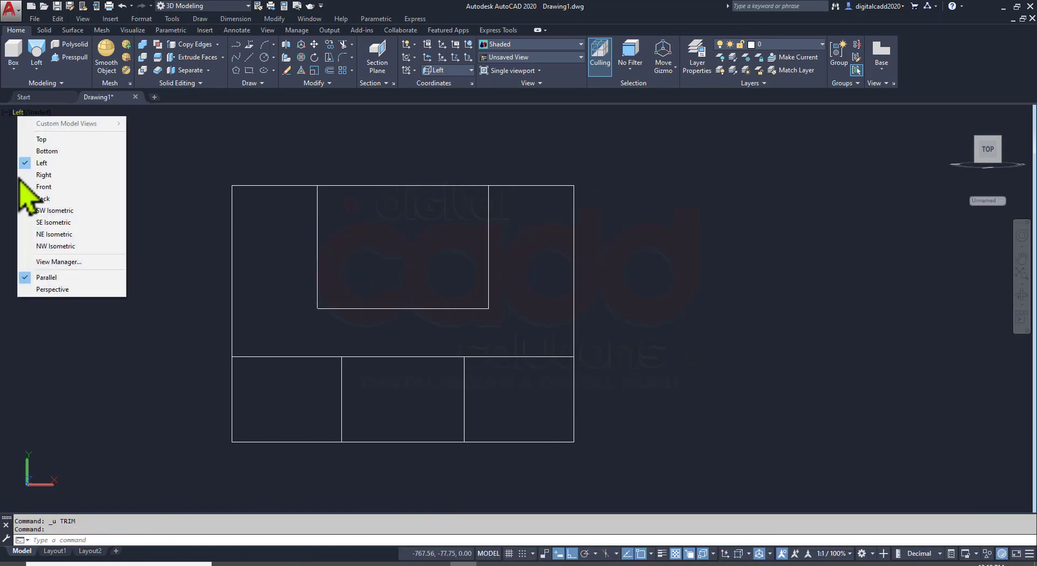
left_click(54, 212)
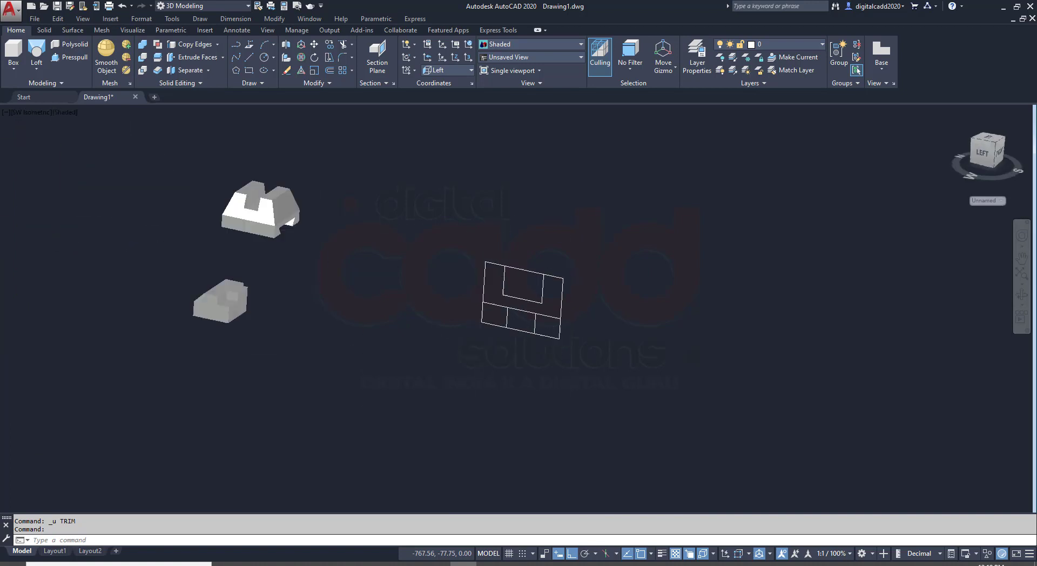
scroll(630, 223, "up", 3)
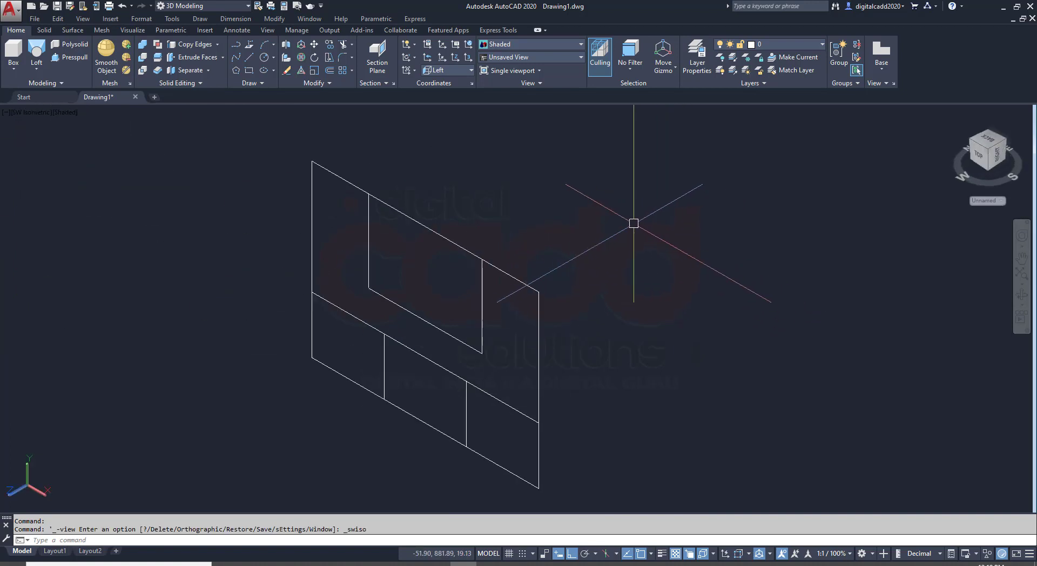
- Presspull the lower-right area 63 and extrude the lower-left block
left_click(70, 57)
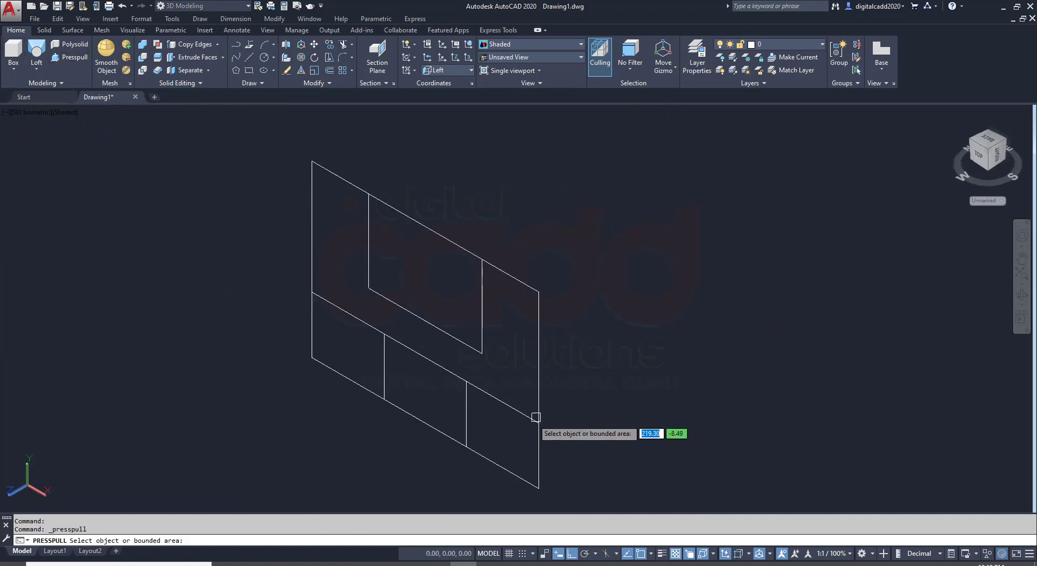
left_click(504, 442)
left_click(305, 564)
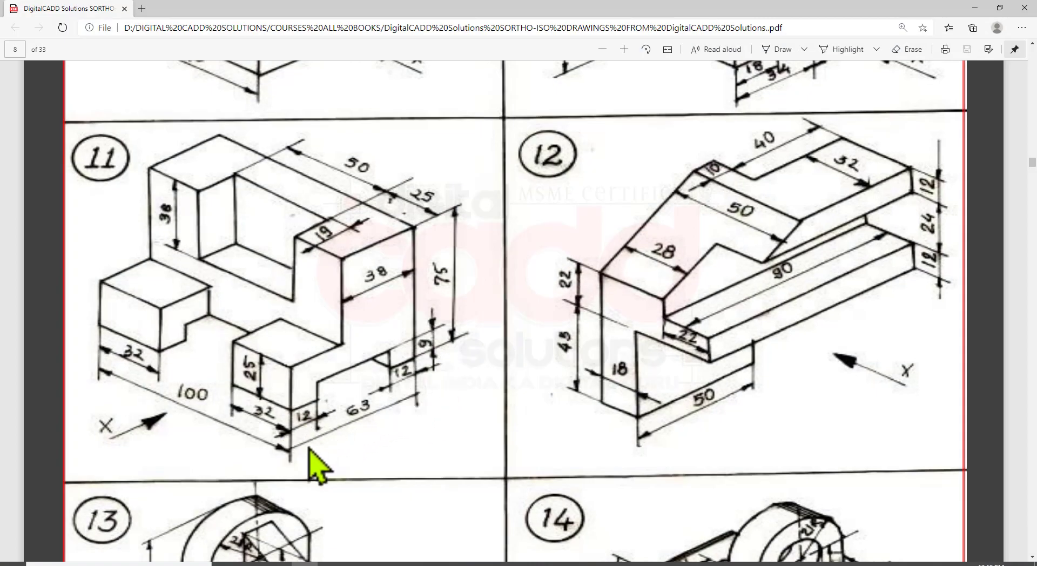
left_click(437, 564)
type("63")
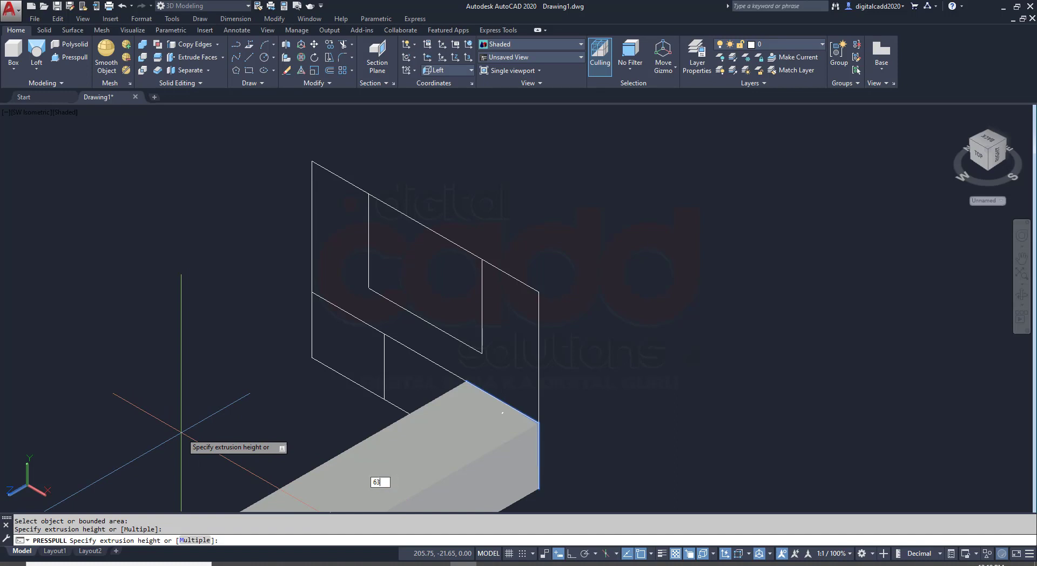
key("Return")
left_click(329, 343)
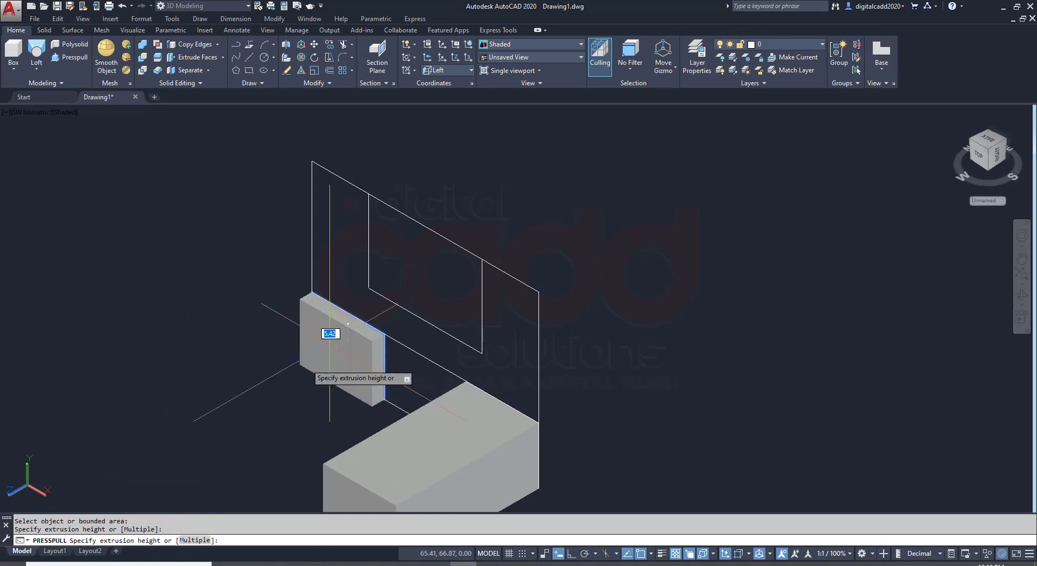
left_click(216, 399)
- Presspull the L-shaped upper area and the lower gap each by 38
middle_click_drag(589, 459, 558, 394)
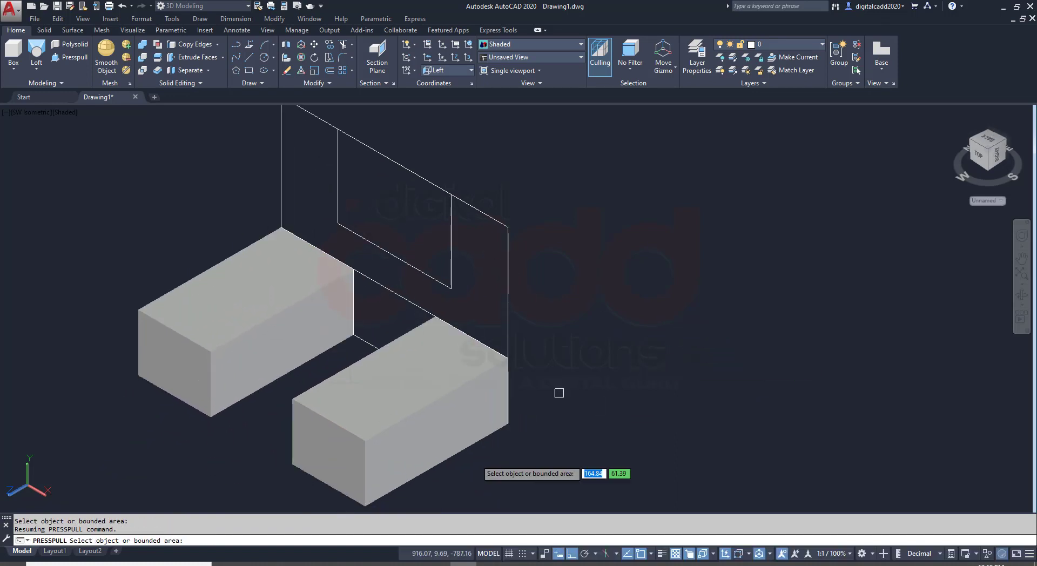
left_click(305, 564)
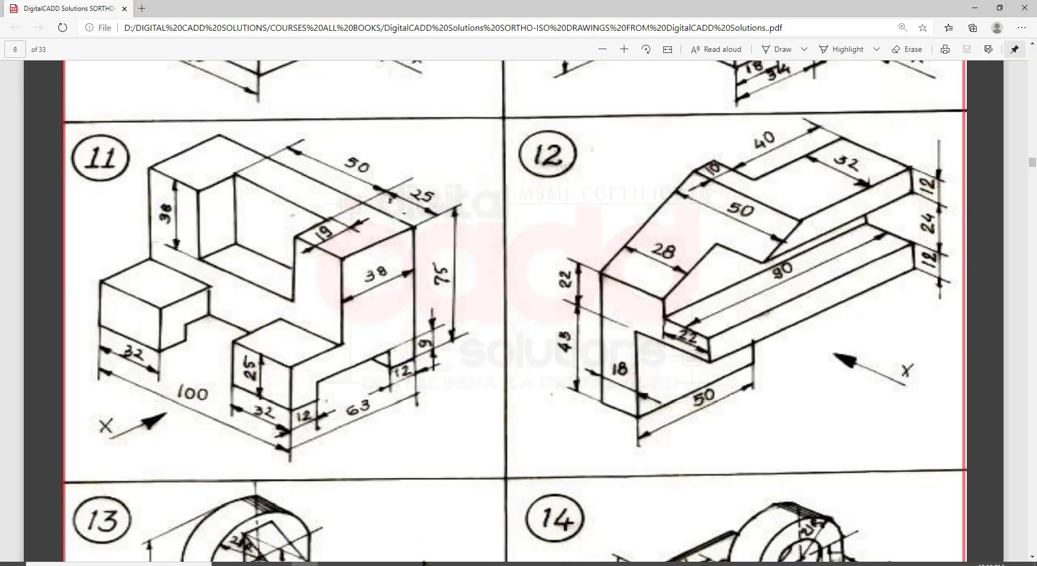
left_click(450, 564)
left_click(495, 285)
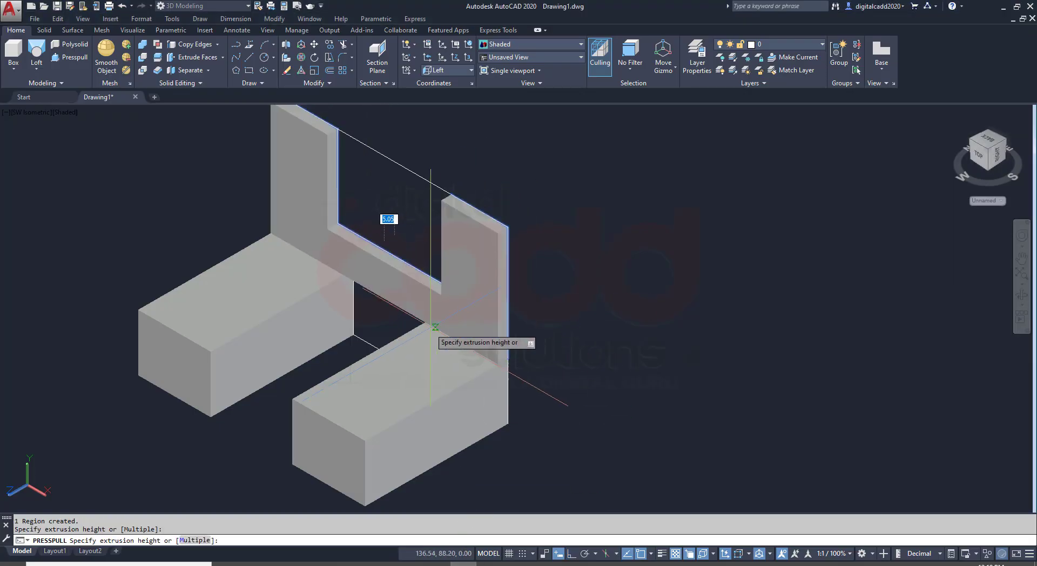
type("38")
key("Return")
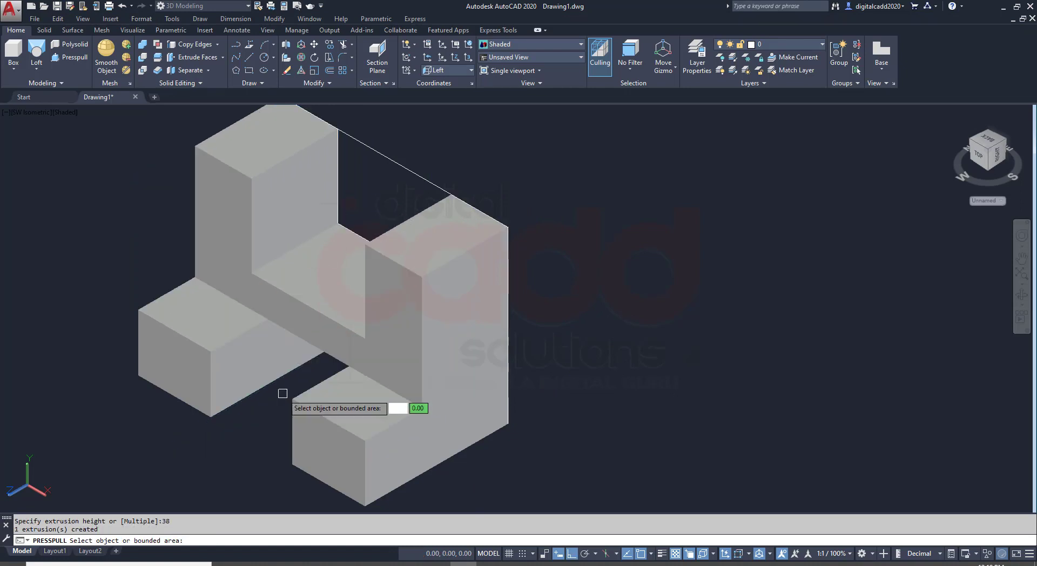
mouse_move(350, 408)
middle_mouse_down("shift")
mouse_move(463, 352)
mouse_move(445, 341)
middle_mouse_up("shift")
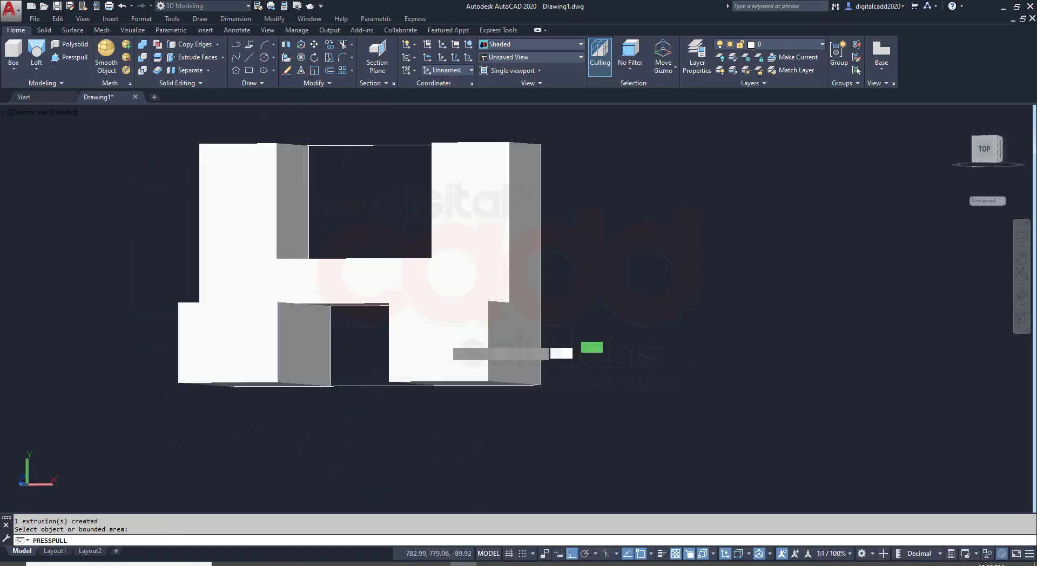
left_click(360, 352)
key("Return")
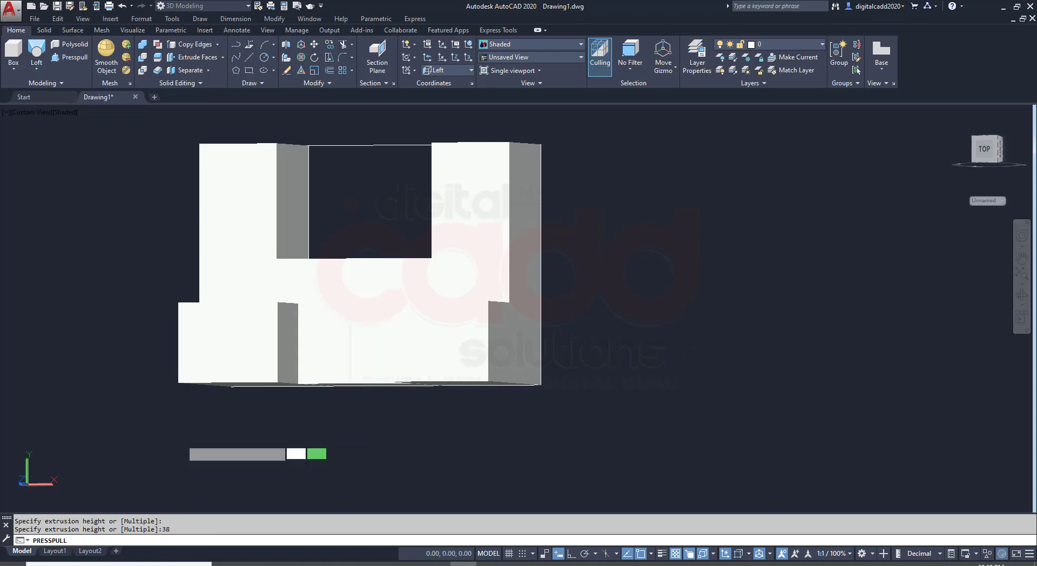
- Presspull the top opening 19 to form the upper recess
mouse_move(440, 430)
middle_mouse_down("shift")
mouse_move(549, 247)
mouse_move(542, 349)
mouse_move(523, 384)
middle_mouse_up("shift")
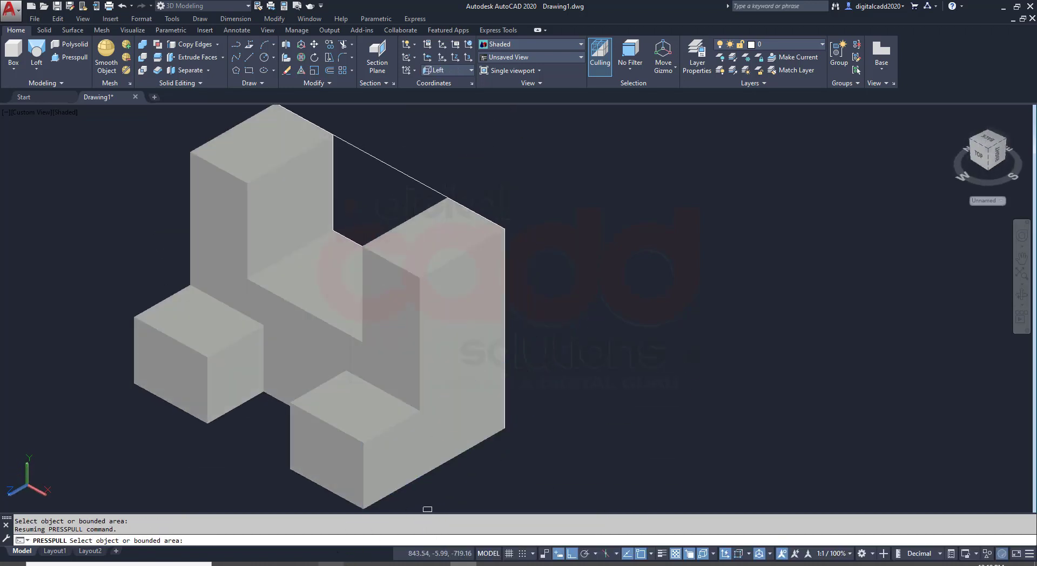
left_click(305, 563)
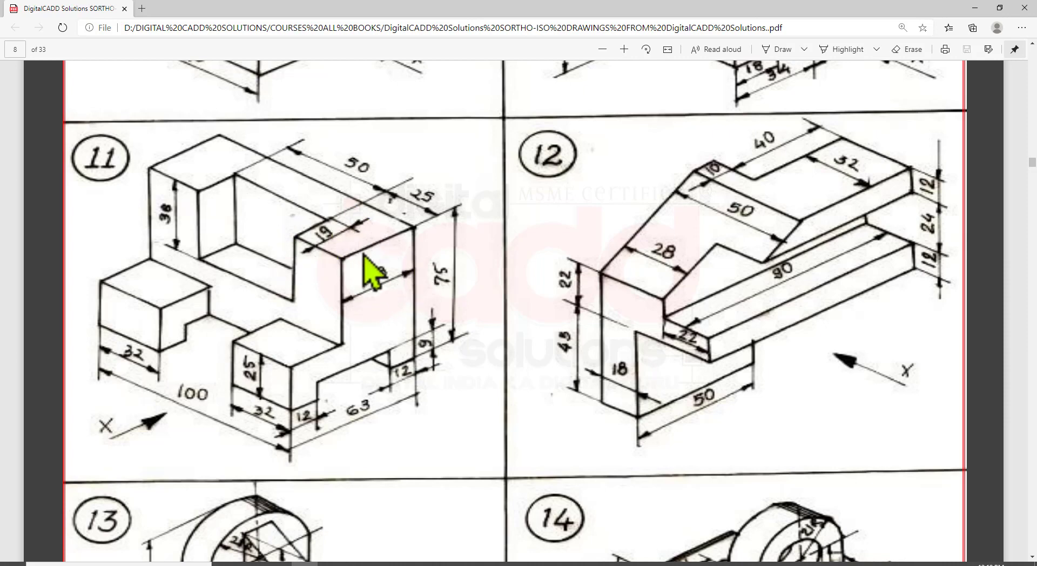
left_click(463, 563)
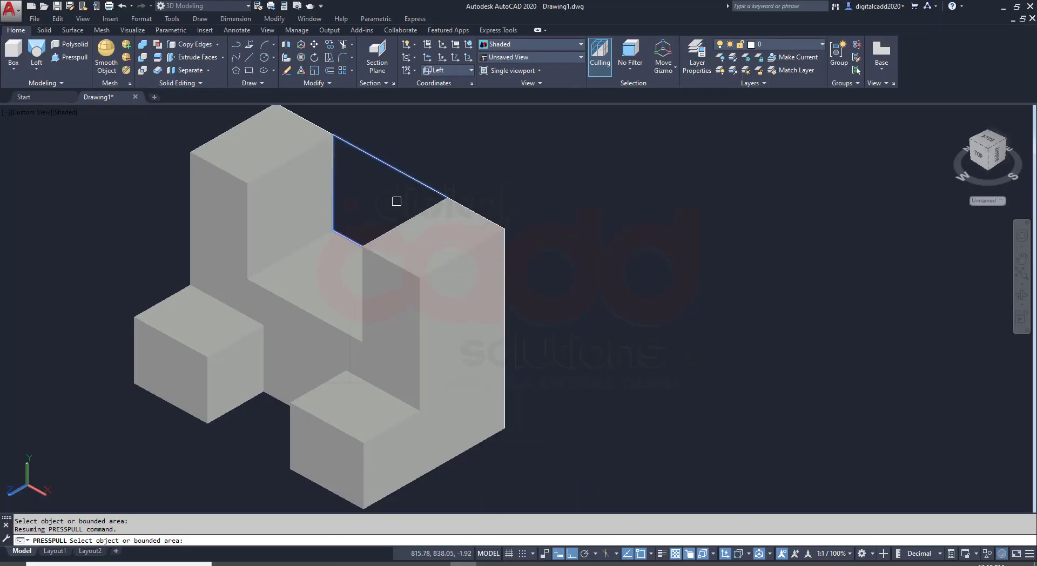
type("19")
key("Return")
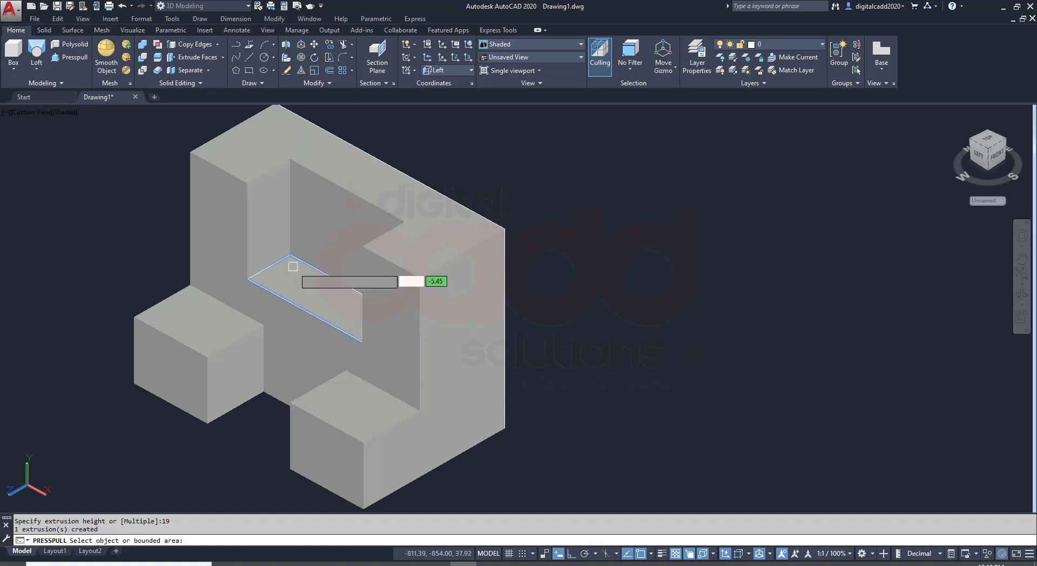
mouse_move(480, 439)
middle_mouse_down("shift")
mouse_move(584, 400)
mouse_move(548, 419)
middle_mouse_up("shift")
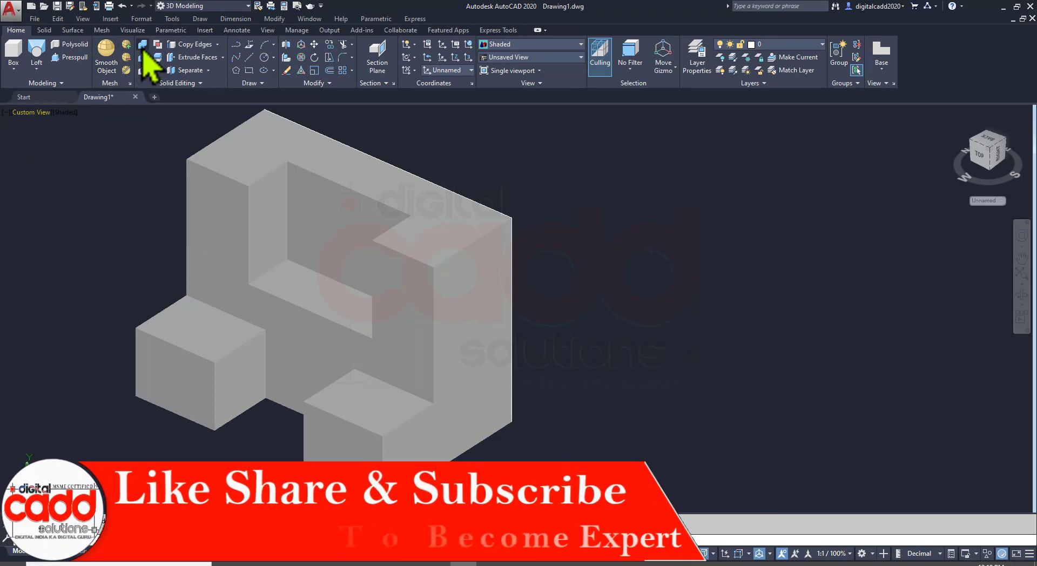
left_click(525, 144)
left_click(133, 450)
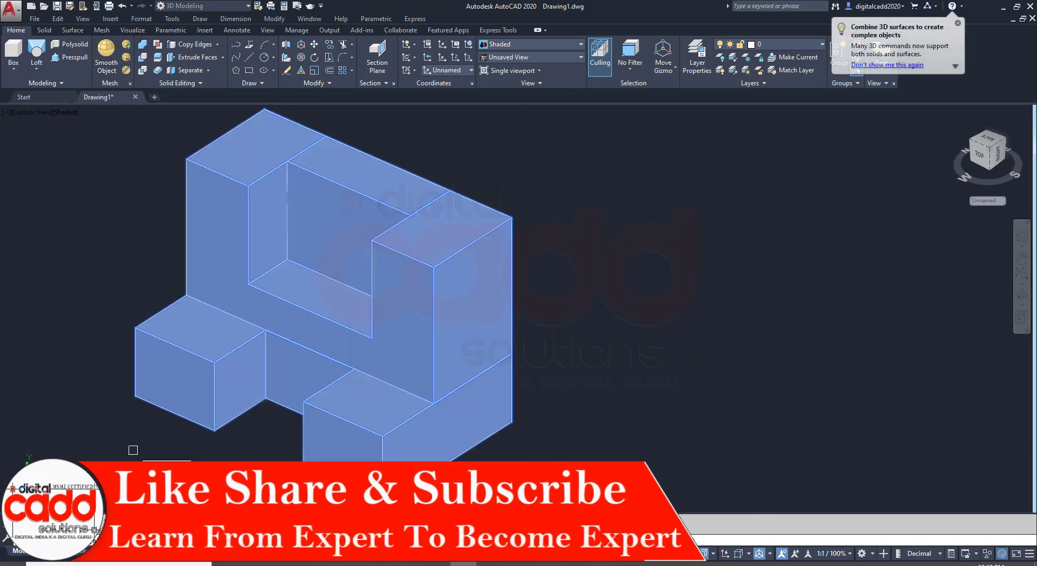
key("Escape")
mouse_move(359, 416)
middle_mouse_down("shift")
mouse_move(600, 318)
mouse_move(584, 323)
middle_mouse_up("shift")
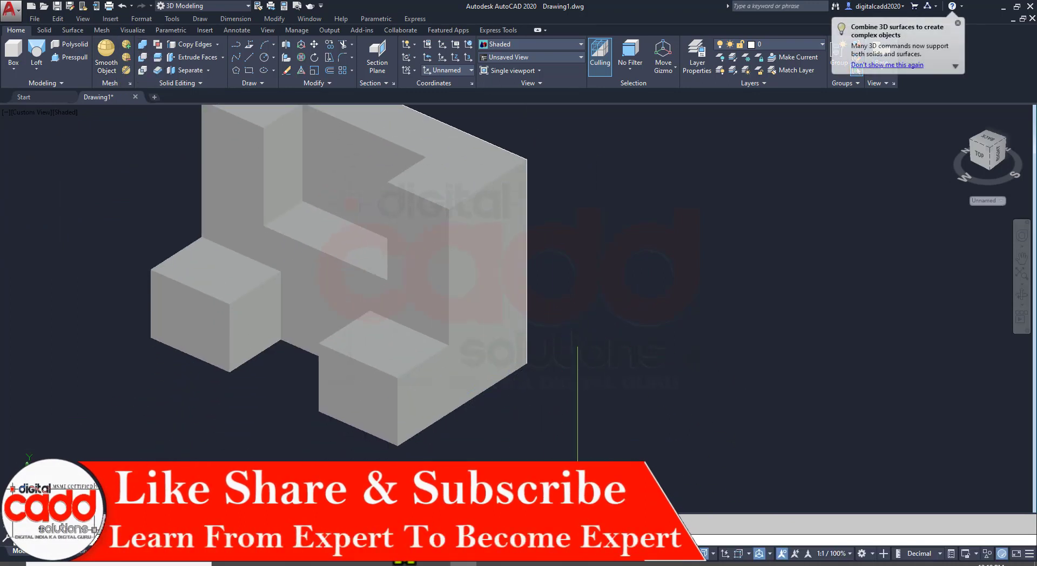
left_click(305, 564)
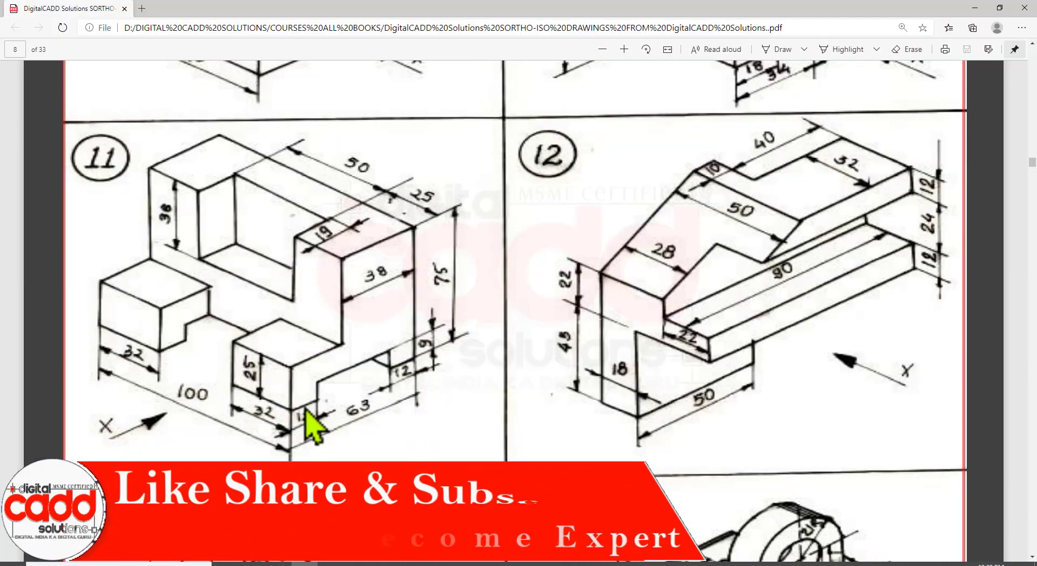
left_click(464, 564)
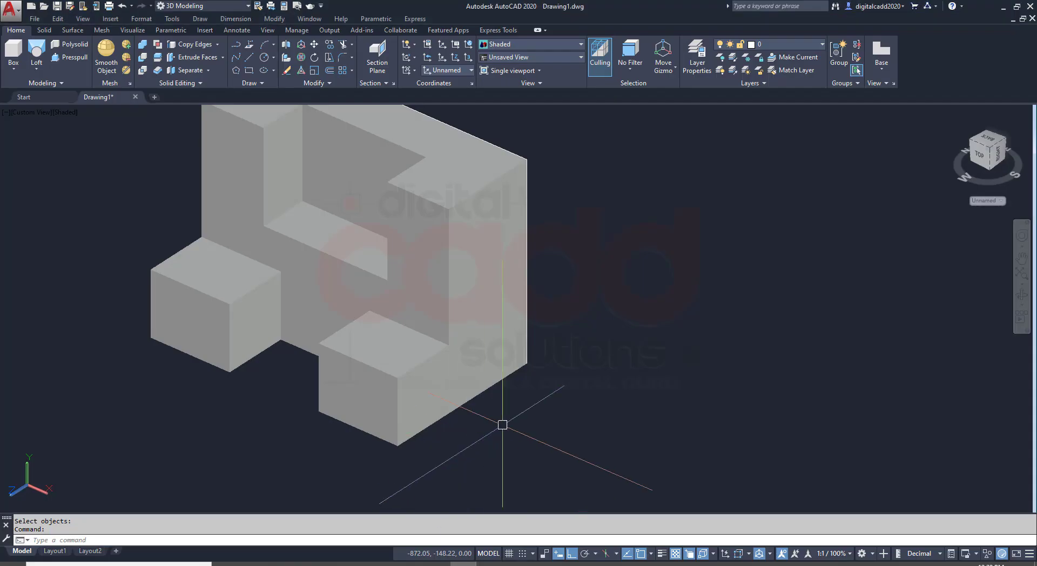
- Draw 12 and 9 line segments from the front block's bottom corner, undoing a misplaced one
key("Return")
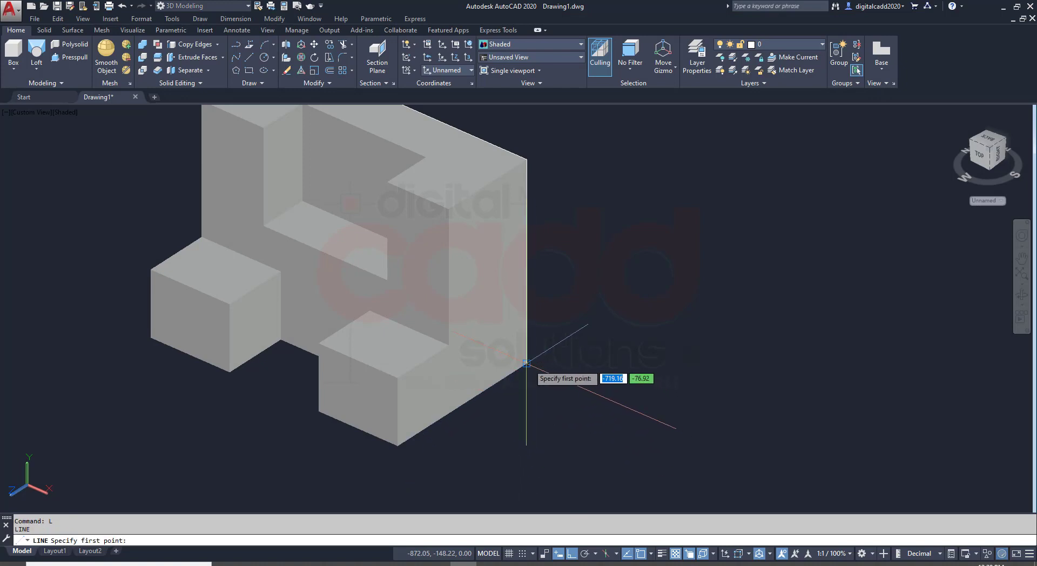
left_click(526, 365)
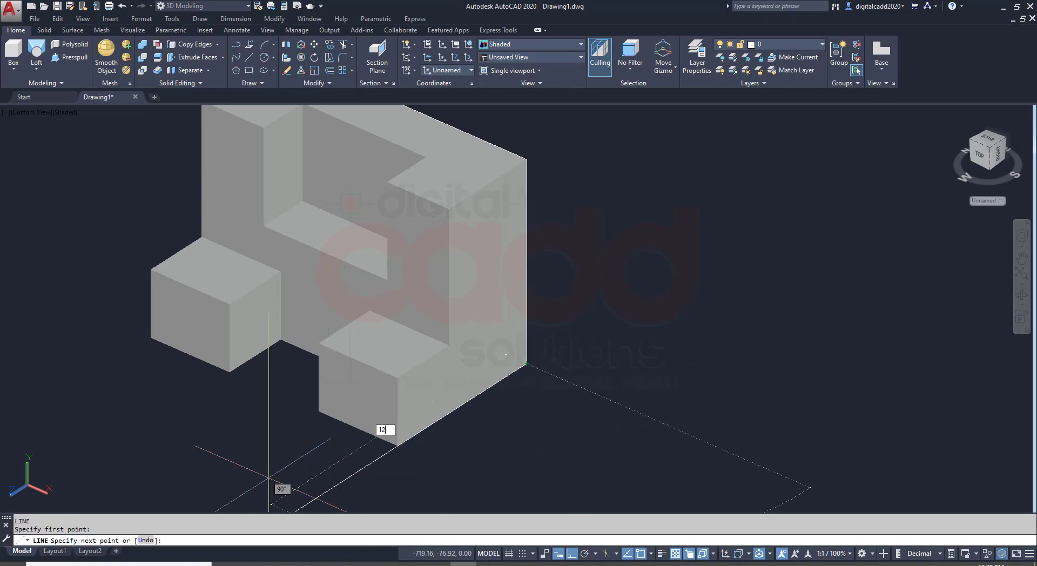
key("Return")
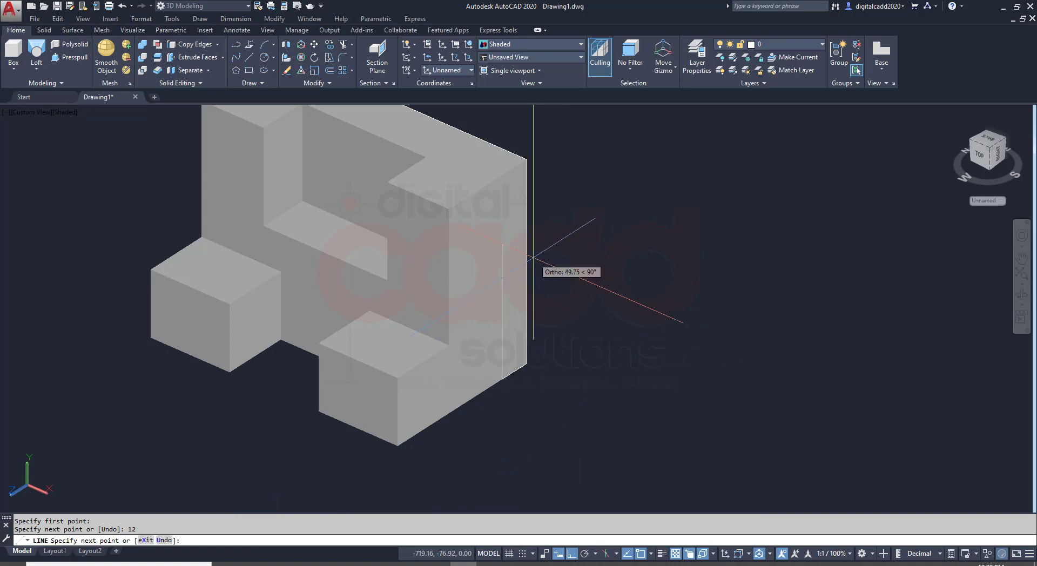
type("9")
key("Return")
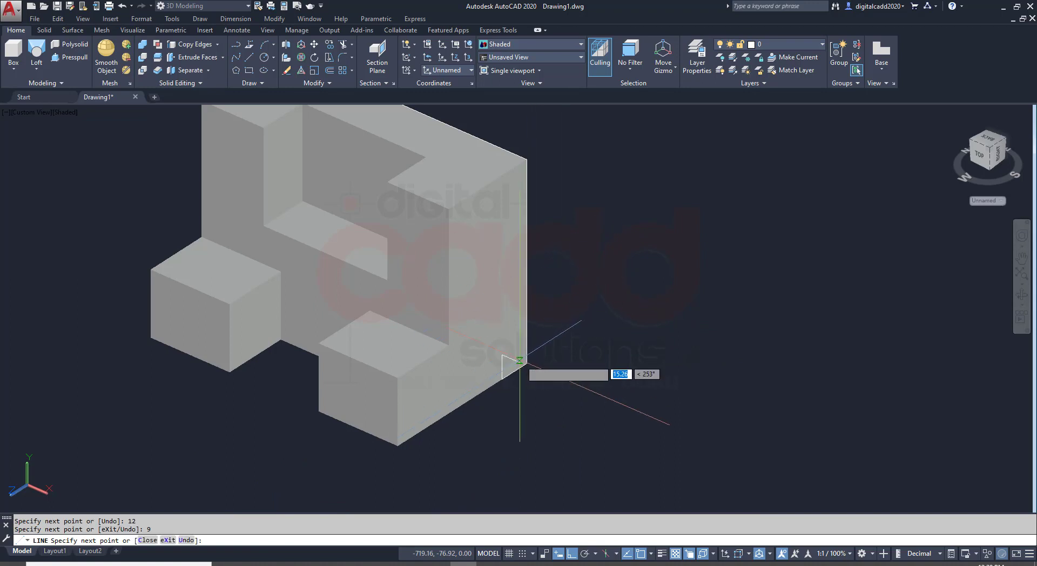
key("Return")
key("Return")
left_click(398, 446)
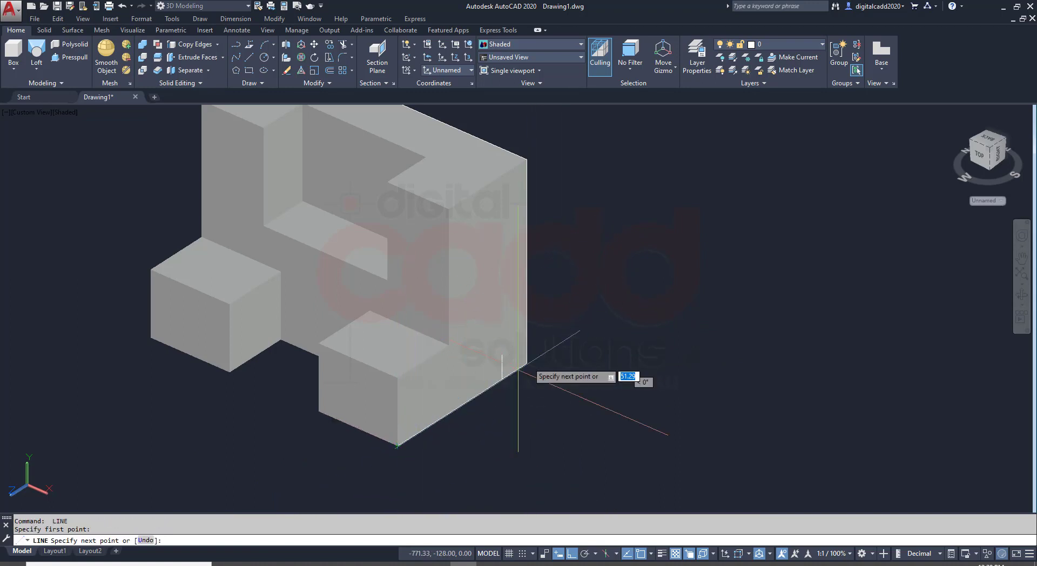
type("12")
key("Return")
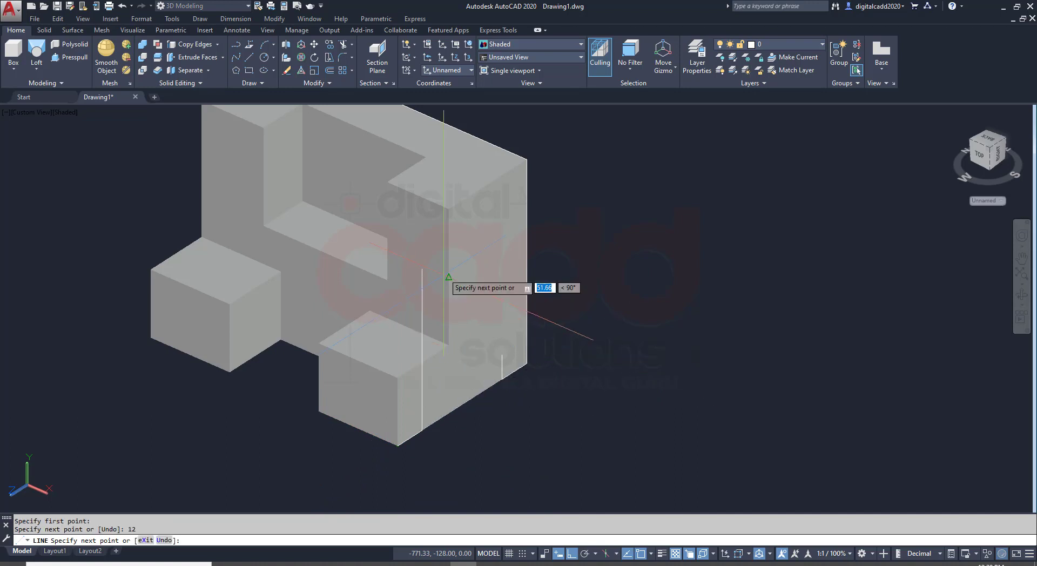
type("9")
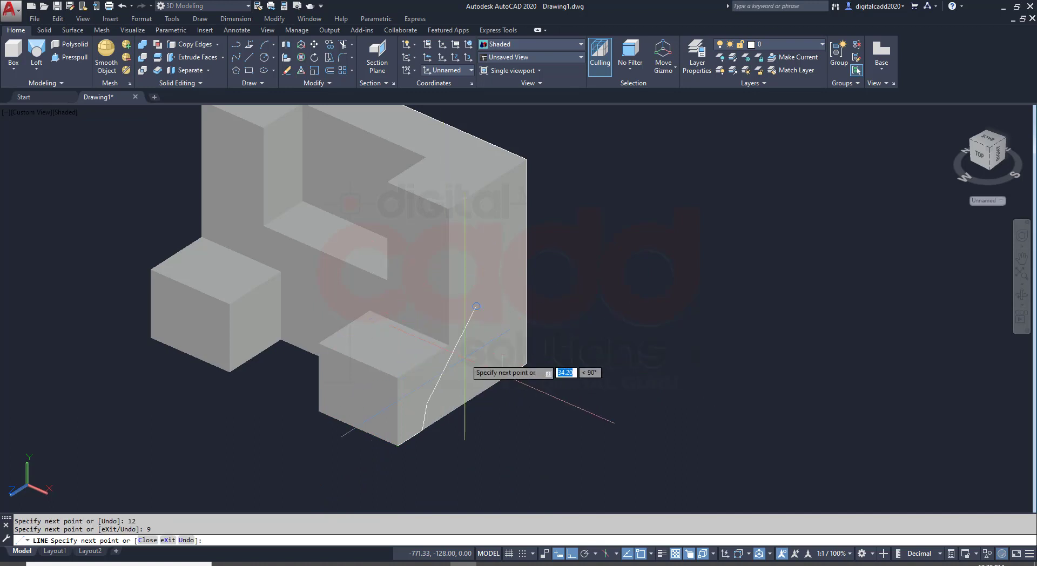
key("Return")
key("ctrl+z")
- Close the 12 by 9 rectangle outline
scroll(424, 344, "down", 3)
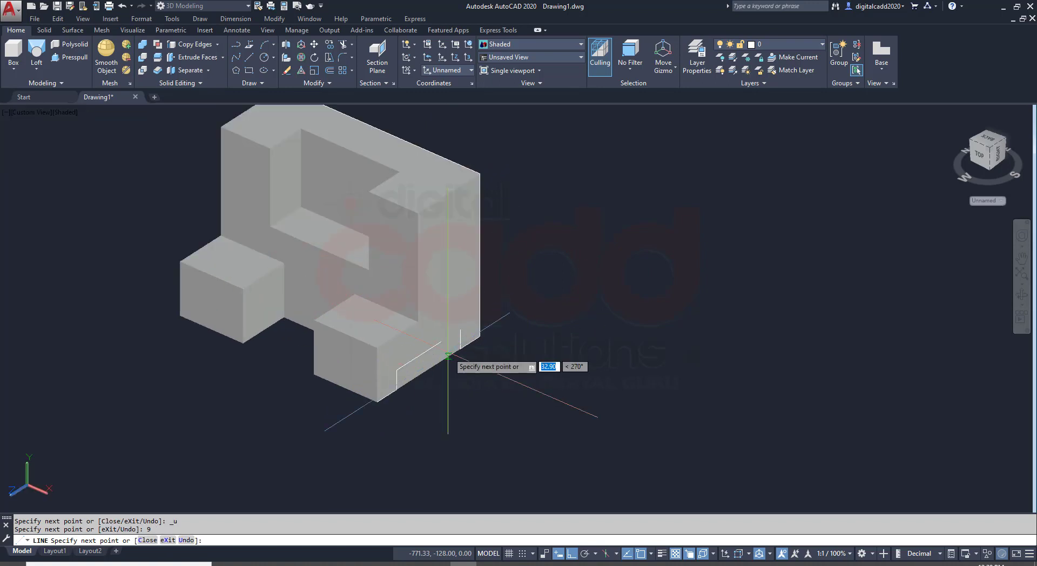
scroll(457, 351, "up", 3)
key("Return")
left_click(460, 329)
type("c")
key("Return")
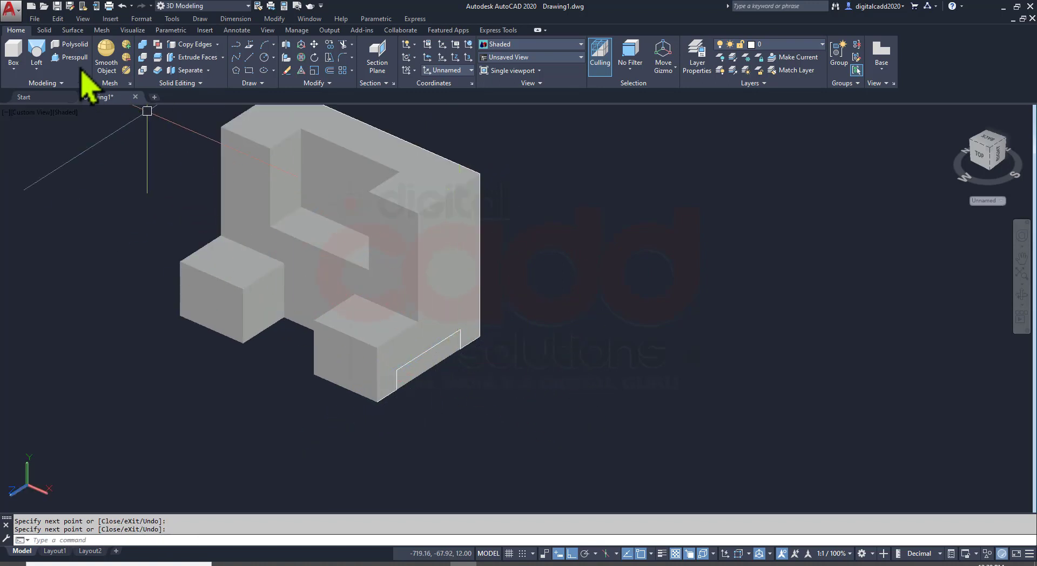
- Presspull the small rectangle inward to cut the notch
left_click(69, 57)
left_click(407, 372)
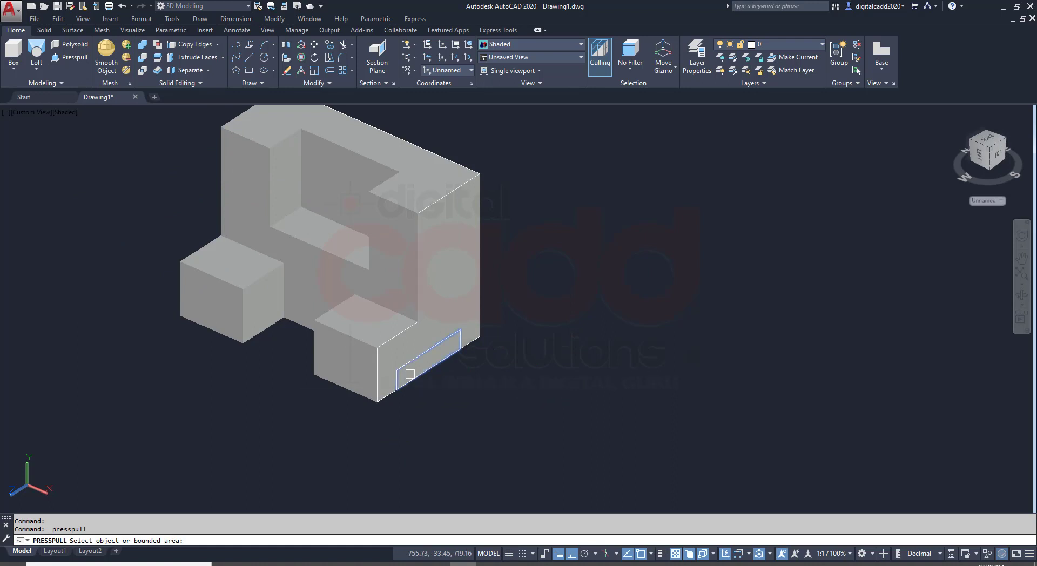
left_click(92, 273)
key("Escape")
middle_click_drag(376, 225, 430, 245)
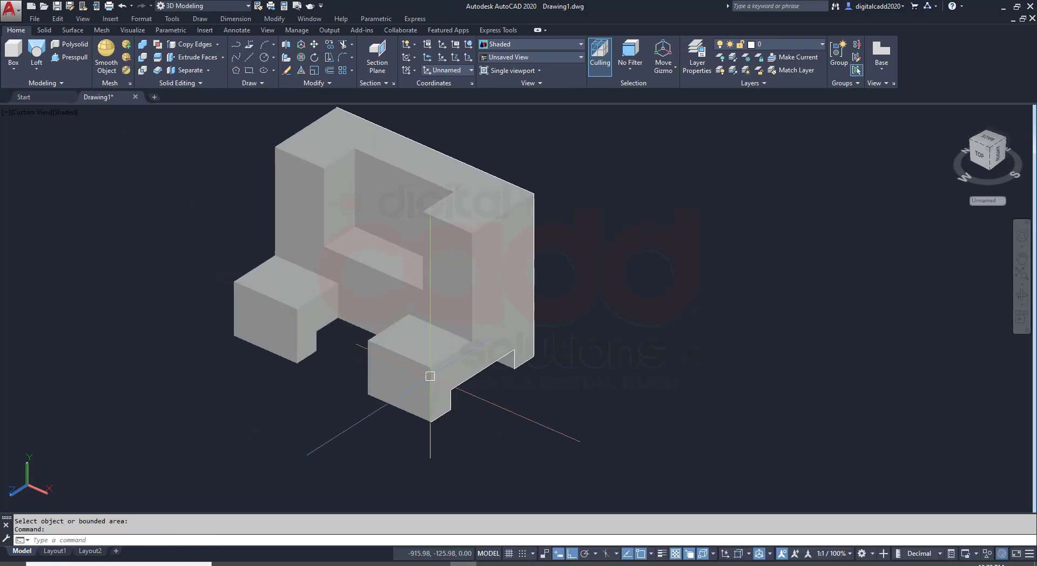
- Move the part 11 solid to the lower left
left_click(431, 245)
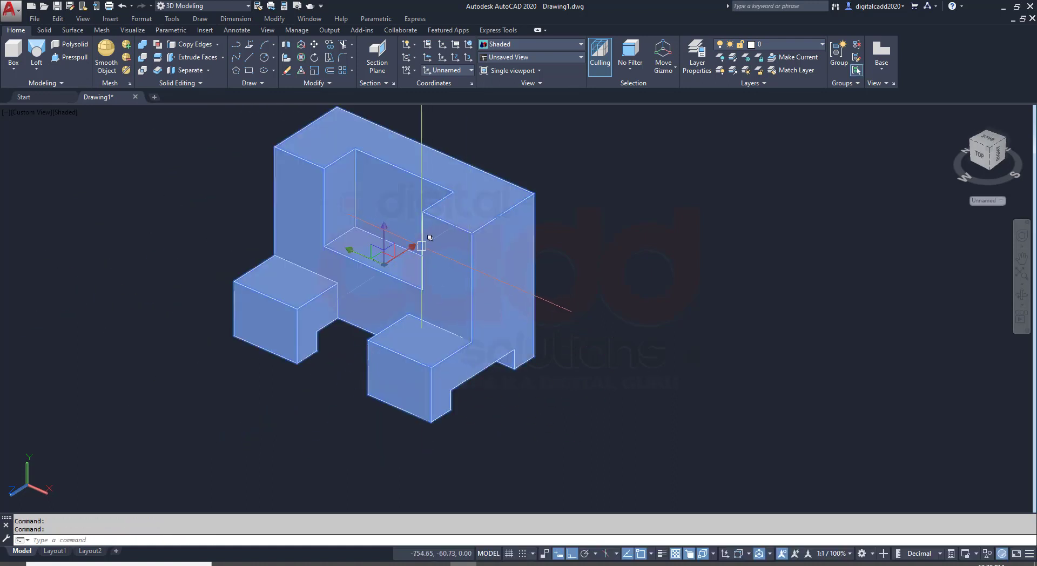
left_click(412, 247)
scroll(384, 265, "down", 2)
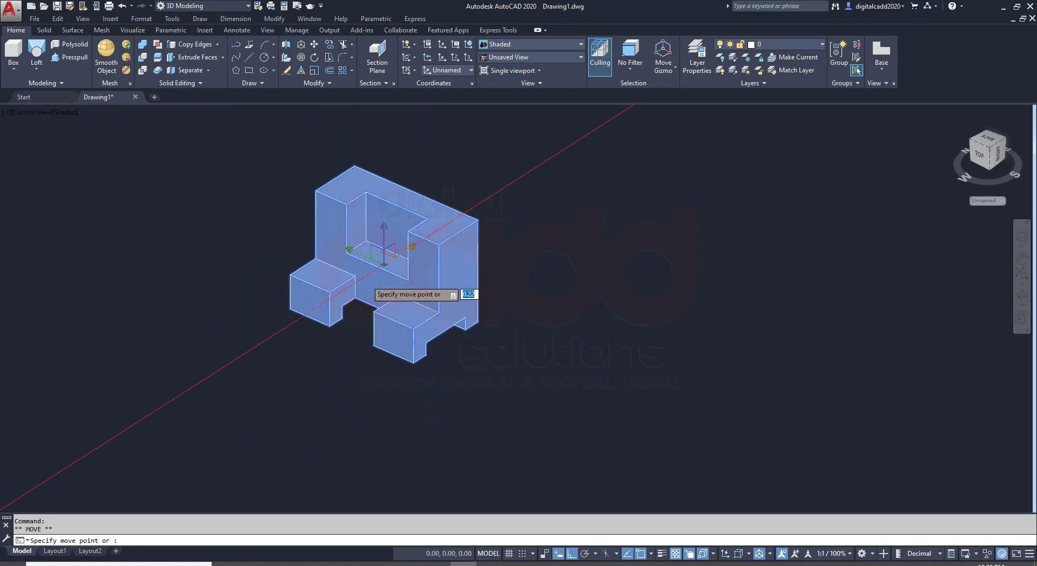
scroll(384, 265, "down", 2)
left_click(151, 345)
key("Escape")
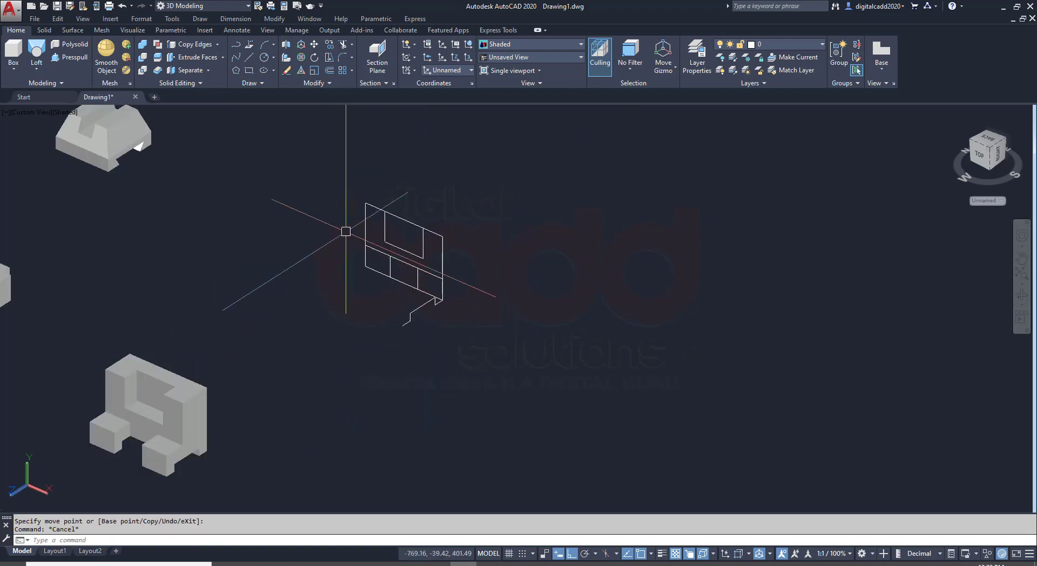
- Window-select and delete the leftover wireframe profile lines
left_click(347, 180)
left_click(481, 329)
key("Delete")
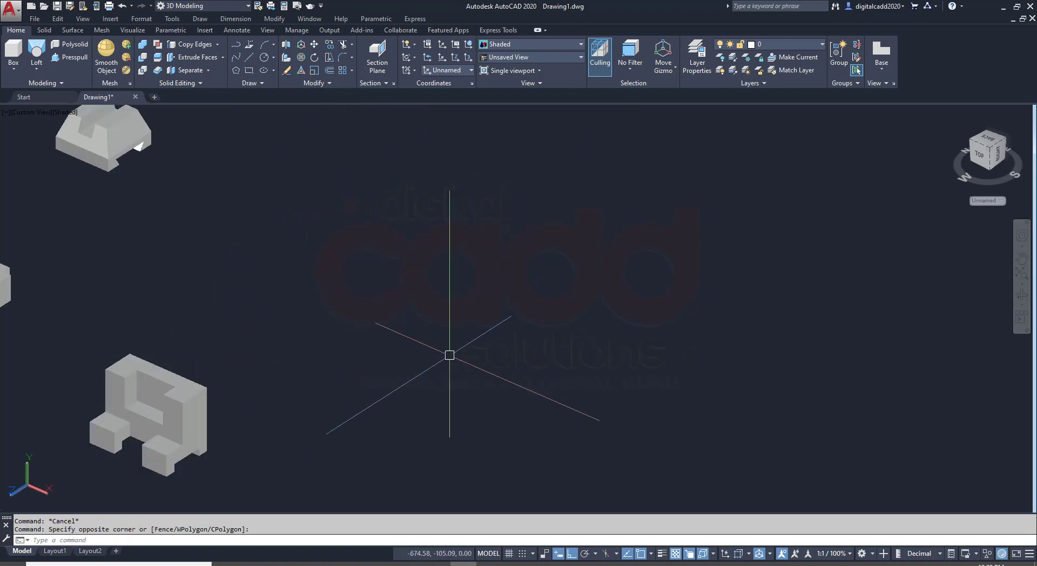
scroll(449, 355, "down", 2)
scroll(459, 376, "up", 1)
scroll(441, 405, "up", 3)
scroll(429, 383, "down", 3)
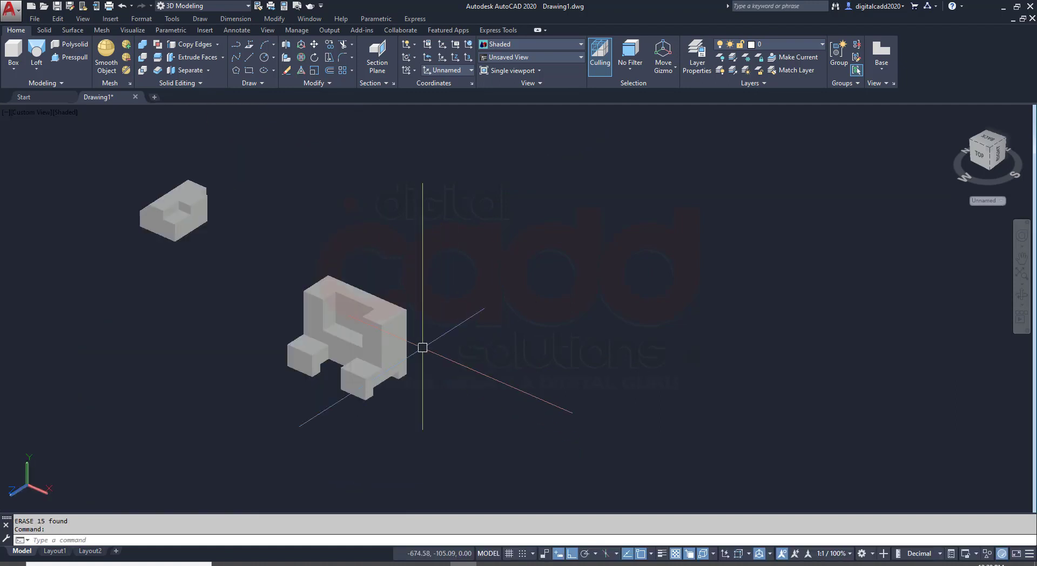
middle_click_drag(400, 330, 399, 365)
scroll(312, 420, "up", 5)
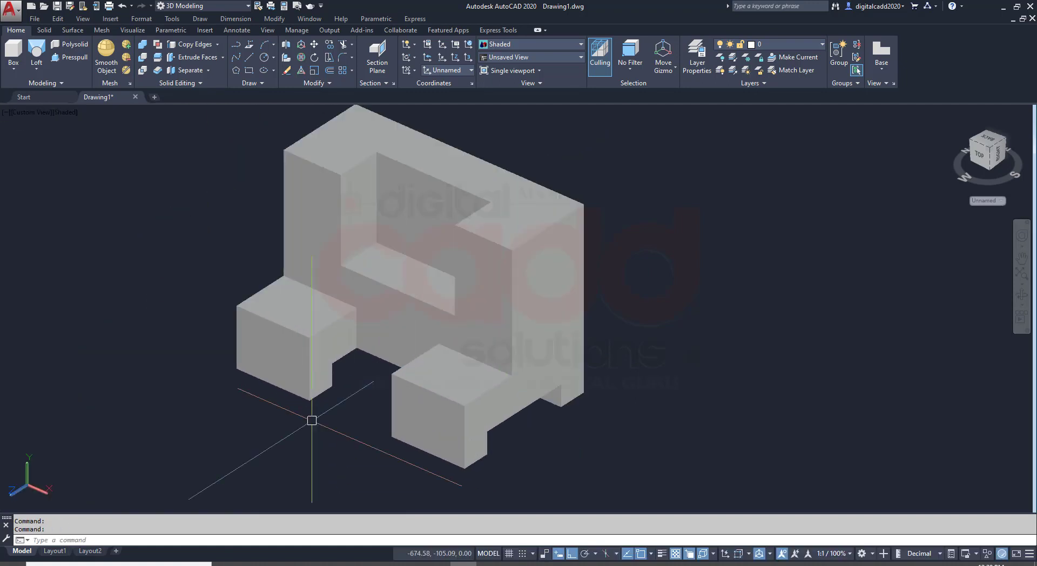
scroll(312, 421, "down", 5)
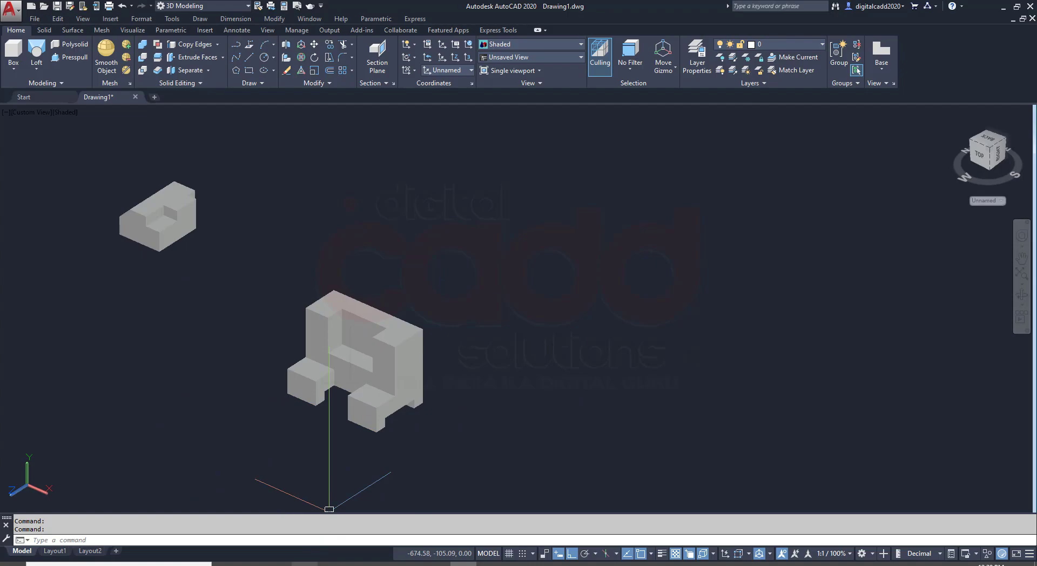
key("alt+Tab")
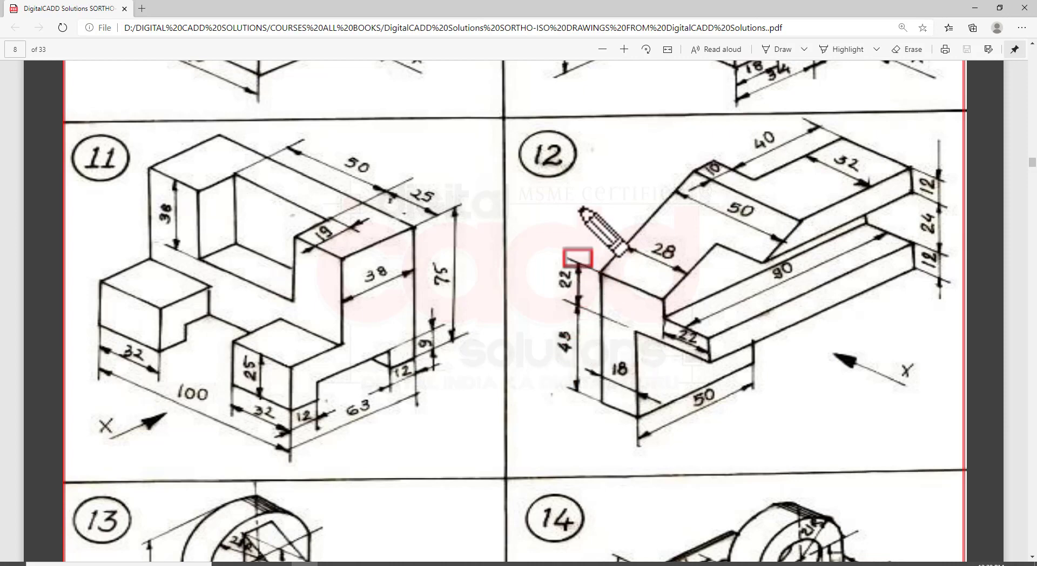
- Review isometric drawings 11 and 12 in the PDF, then return to AutoCAD
mouse_move(508, 95)
left_mouse_down()
mouse_move(986, 470)
mouse_move(969, 468)
left_mouse_up()
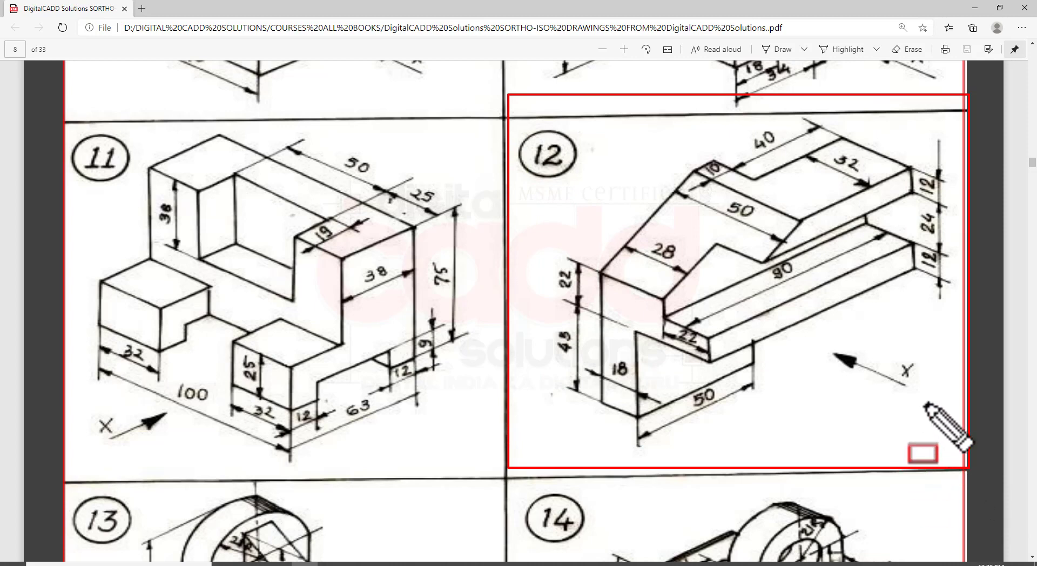
left_click_drag(822, 339, 929, 403)
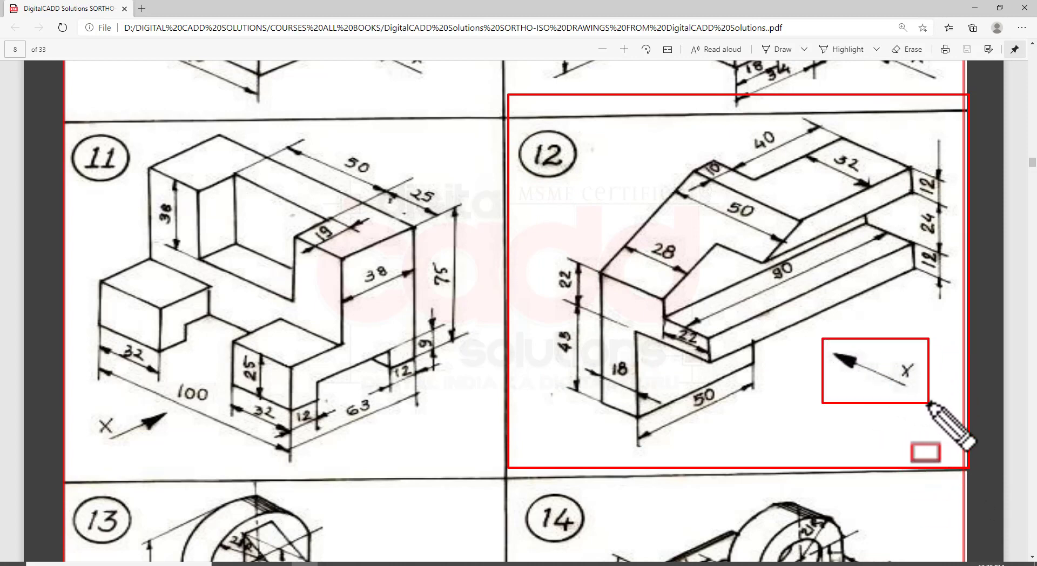
left_click(484, 561)
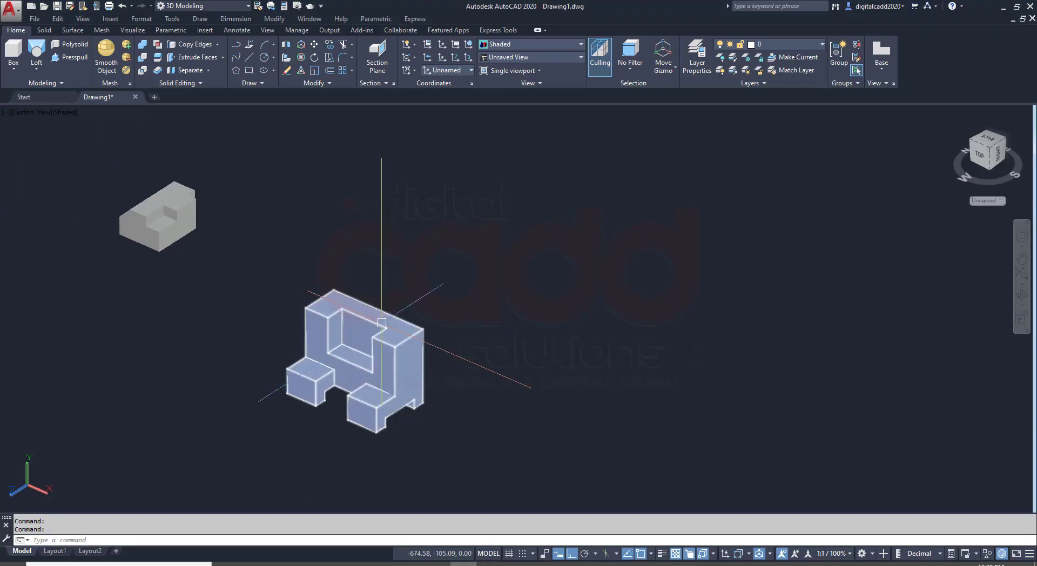
- Reset the UCS to World and view the model from SE Isometric
type("ucs")
key("Return")
key("Return")
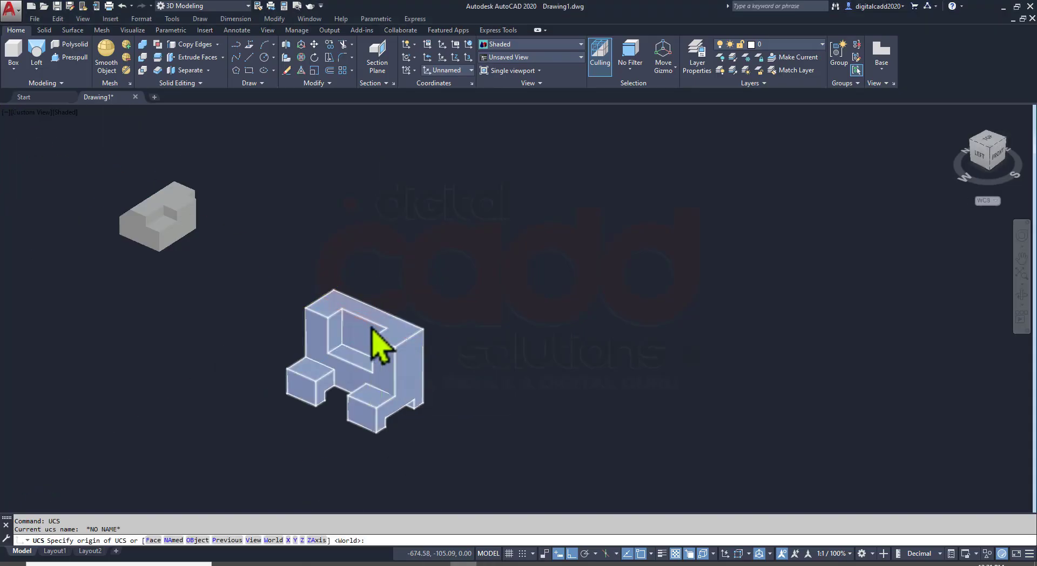
left_click(31, 112)
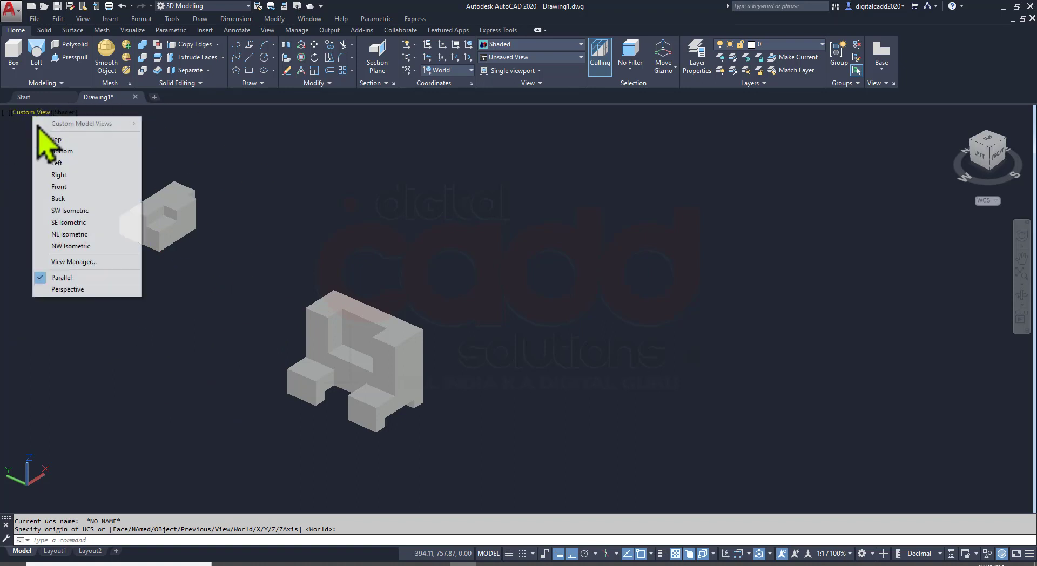
left_click(64, 222)
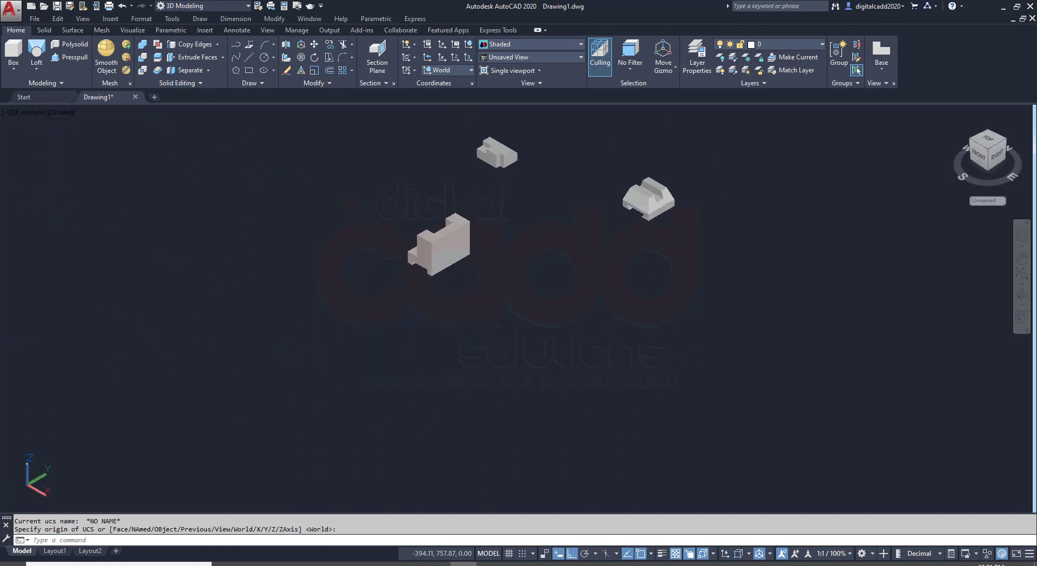
middle_click_drag(668, 228, 550, 306)
scroll(484, 290, "up", 1)
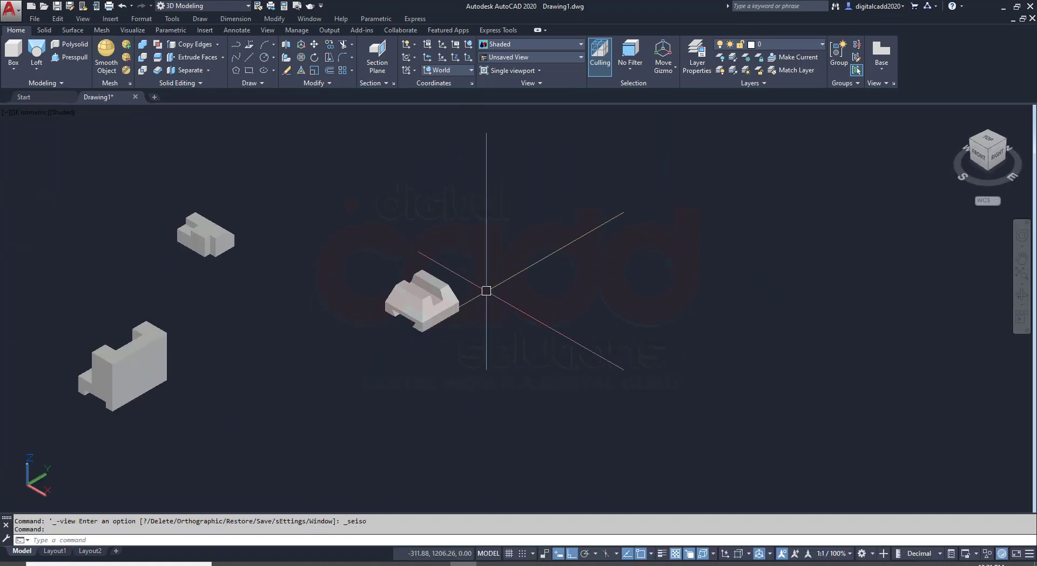
scroll(284, 278, "up", 2)
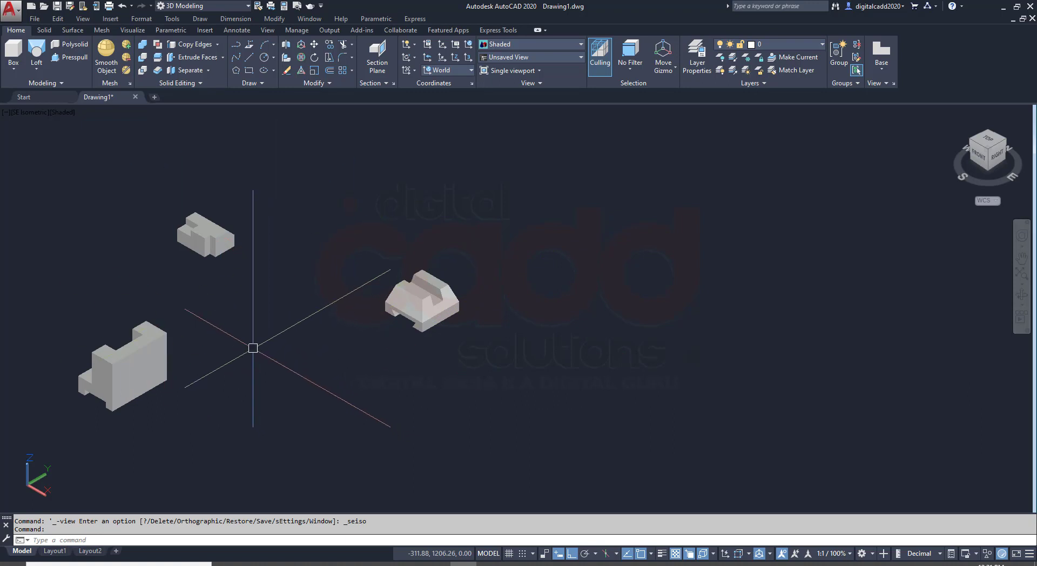
- 3D-rotate the large part 11 solid and line up the middle solid and small block beside it
left_click(165, 373)
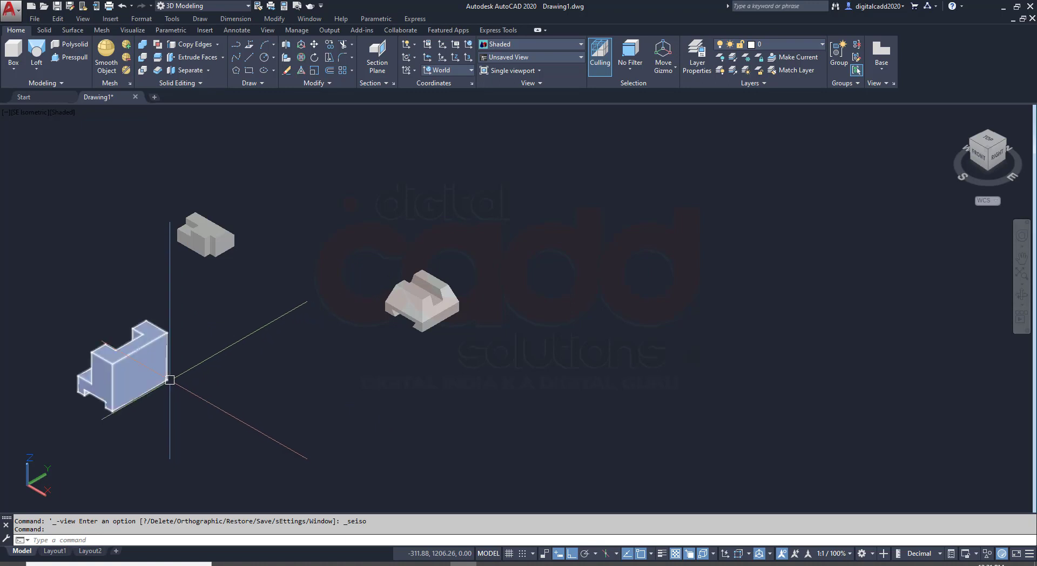
left_click(301, 57)
left_click(156, 366)
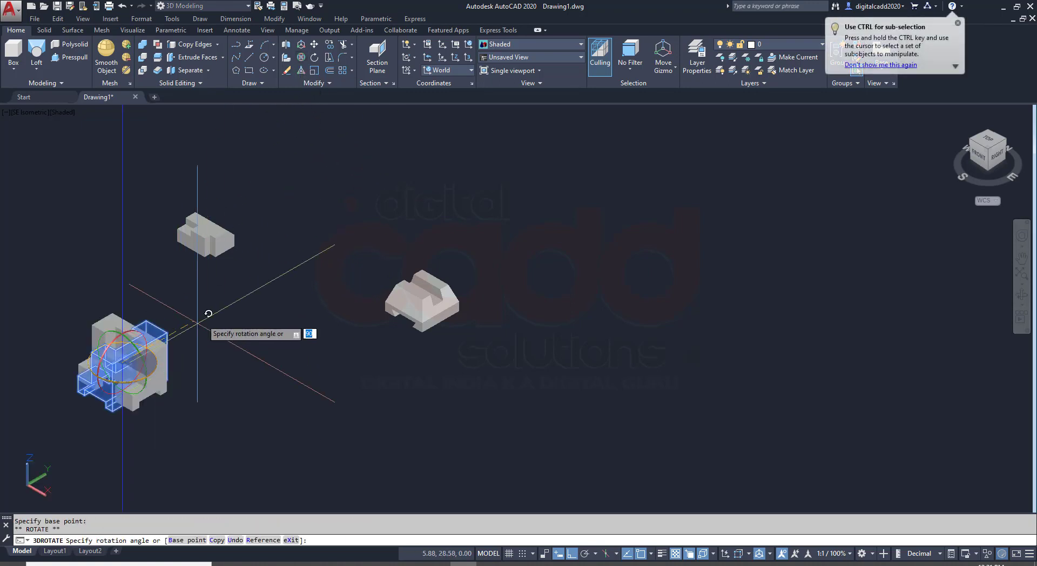
left_click(375, 321)
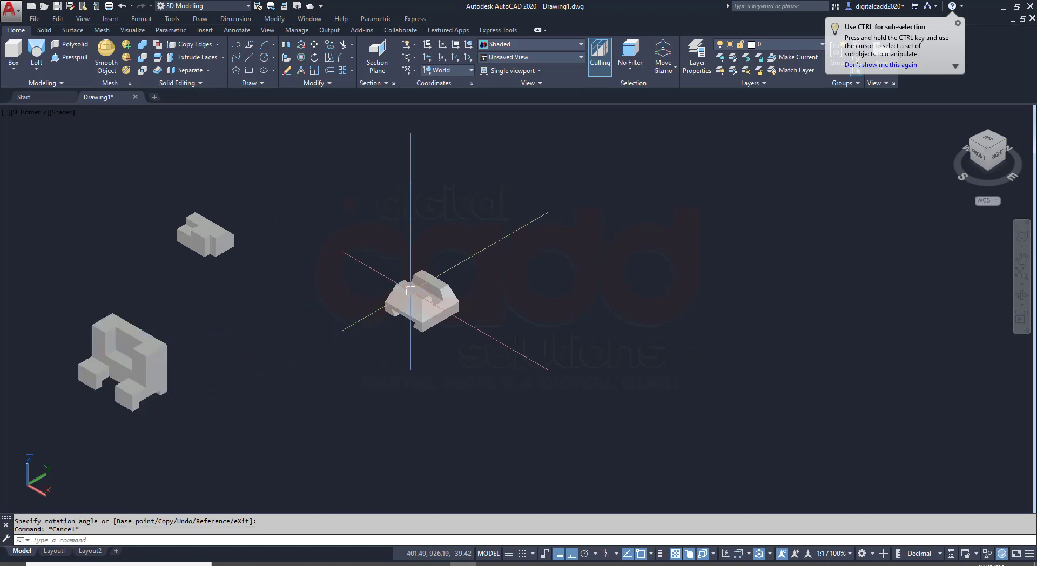
left_click(406, 312)
left_click_drag(406, 313, 222, 350)
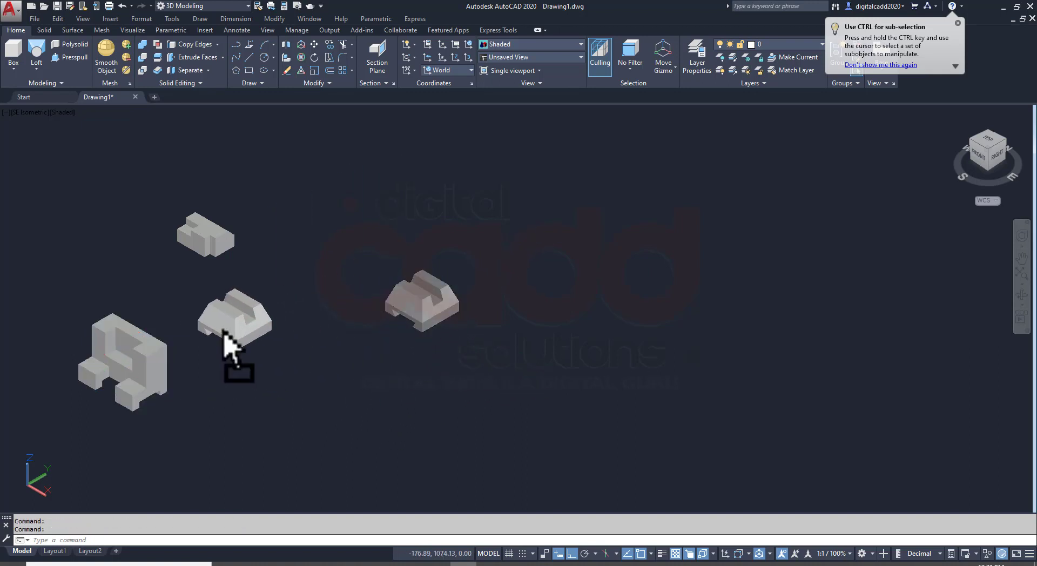
left_click(218, 251)
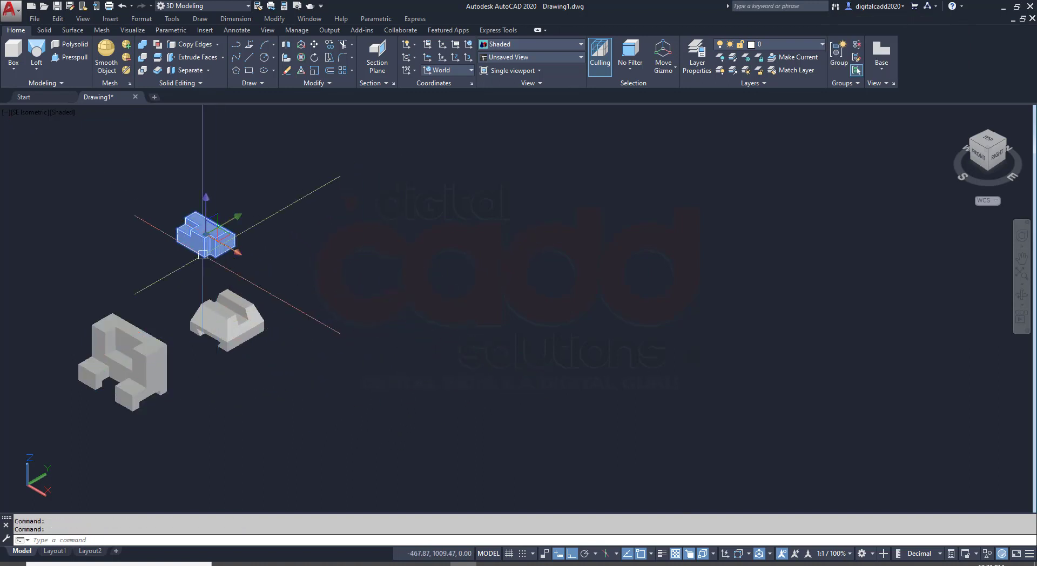
left_click_drag(222, 243, 319, 318, "ctrl")
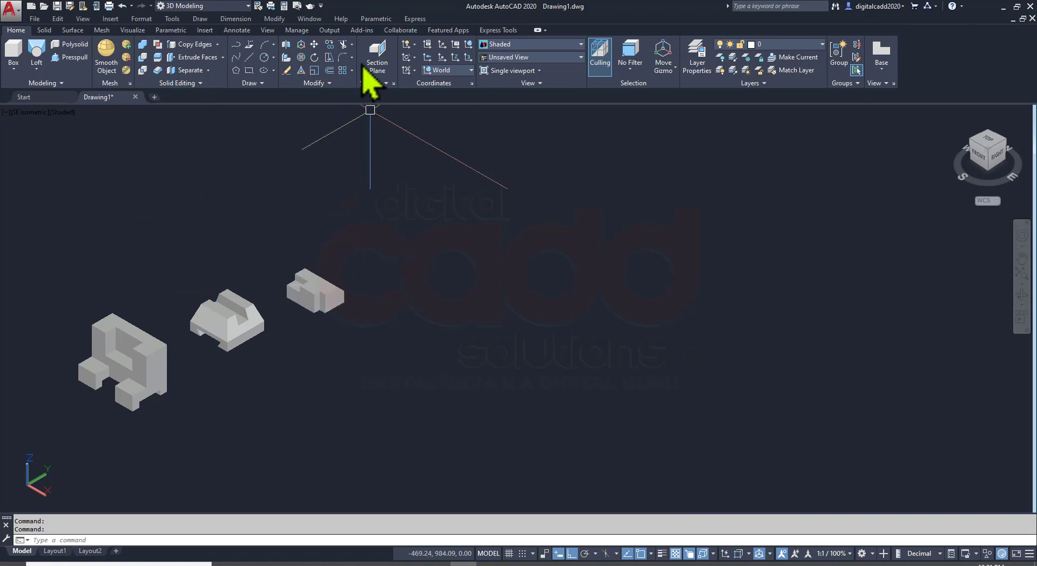
- 3D-rotate the small block and centre the three solids in view
left_click(302, 57)
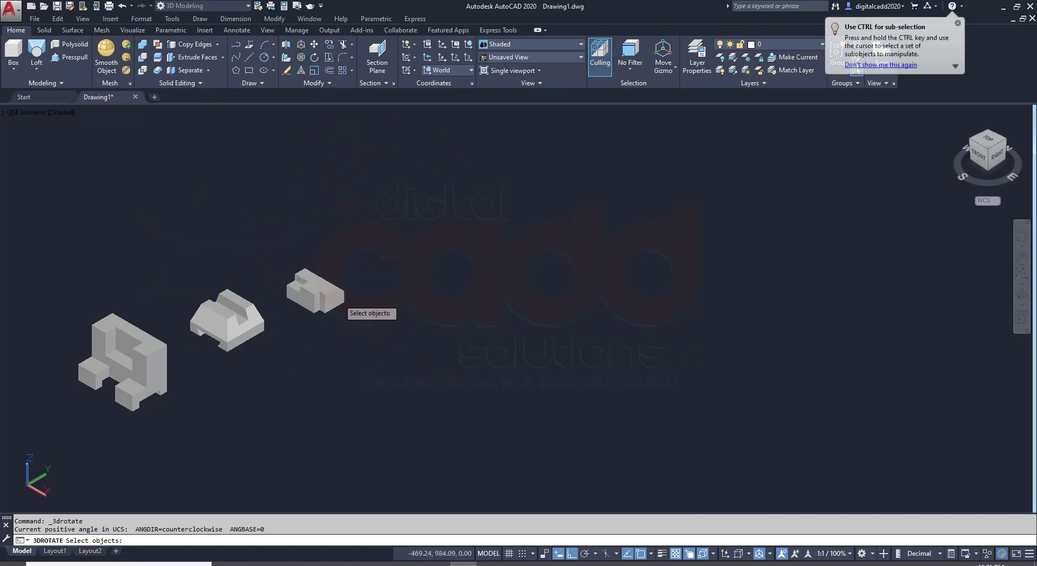
left_click(325, 295)
key("Return")
left_click(316, 293)
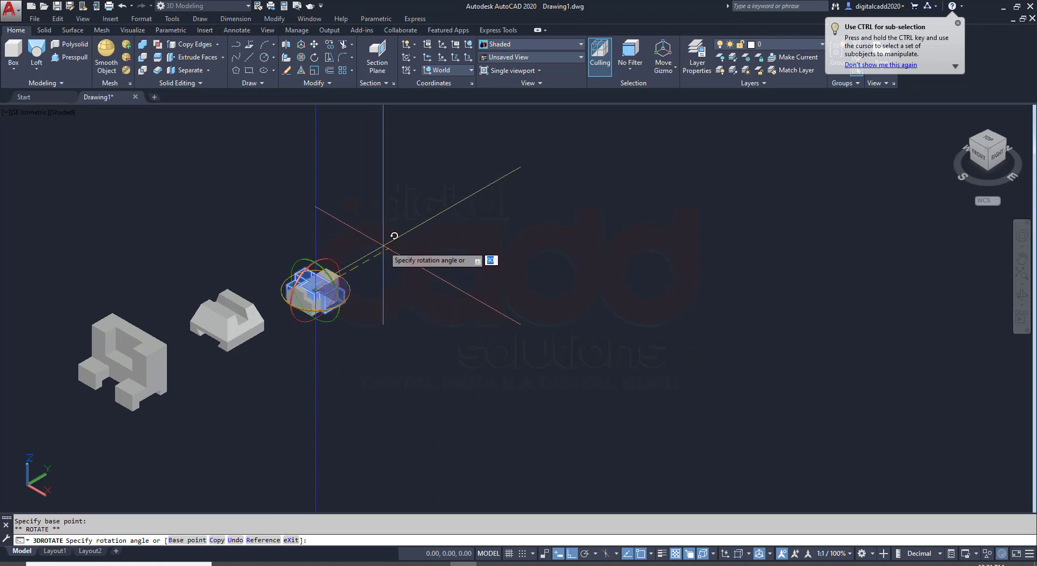
left_click(383, 276)
scroll(313, 364, "up", 1)
key("Escape")
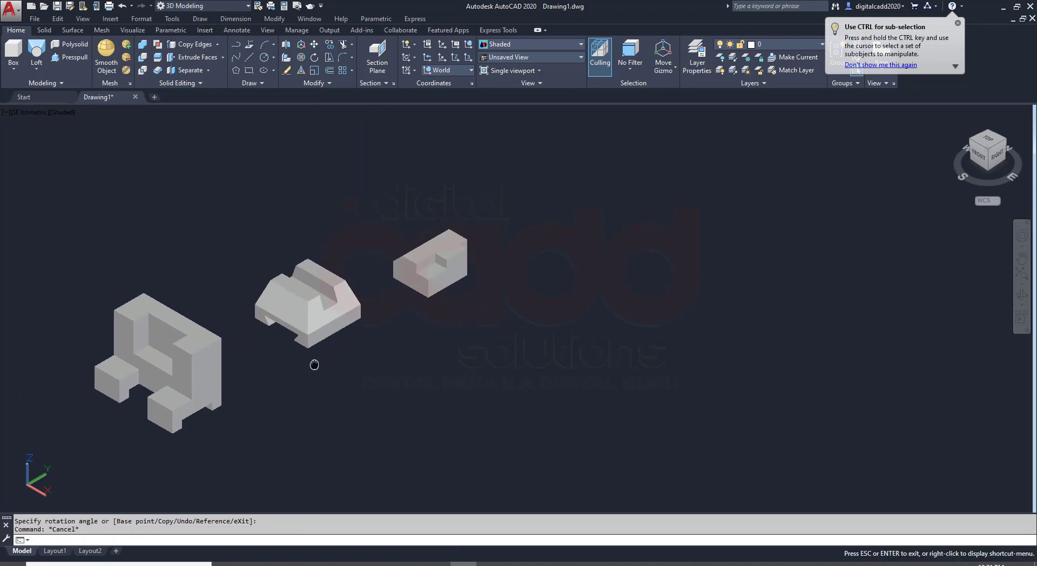
scroll(289, 341, "up", 3)
middle_click_drag(298, 355, 283, 317)
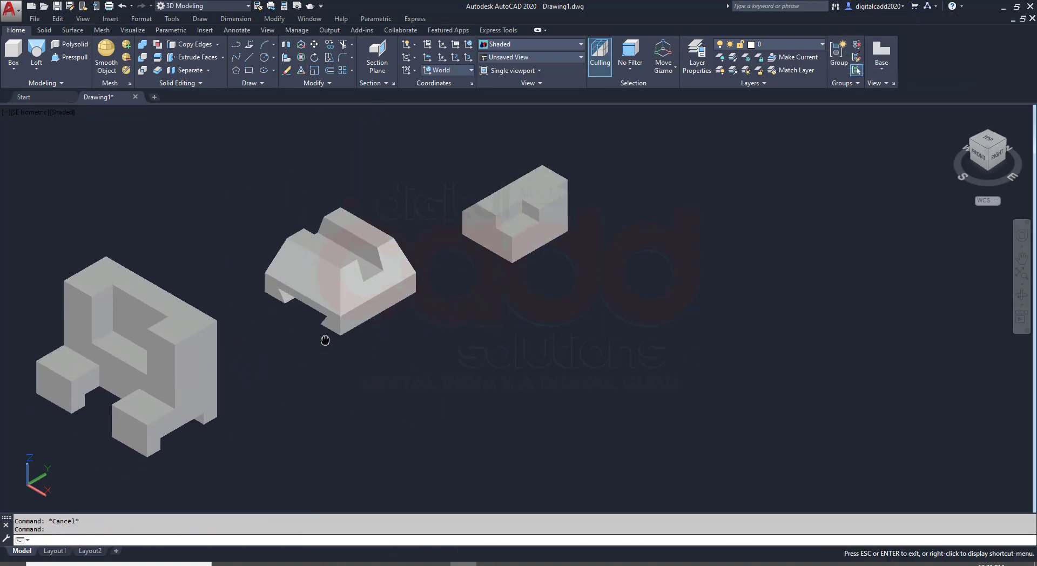
scroll(306, 339, "down", 2)
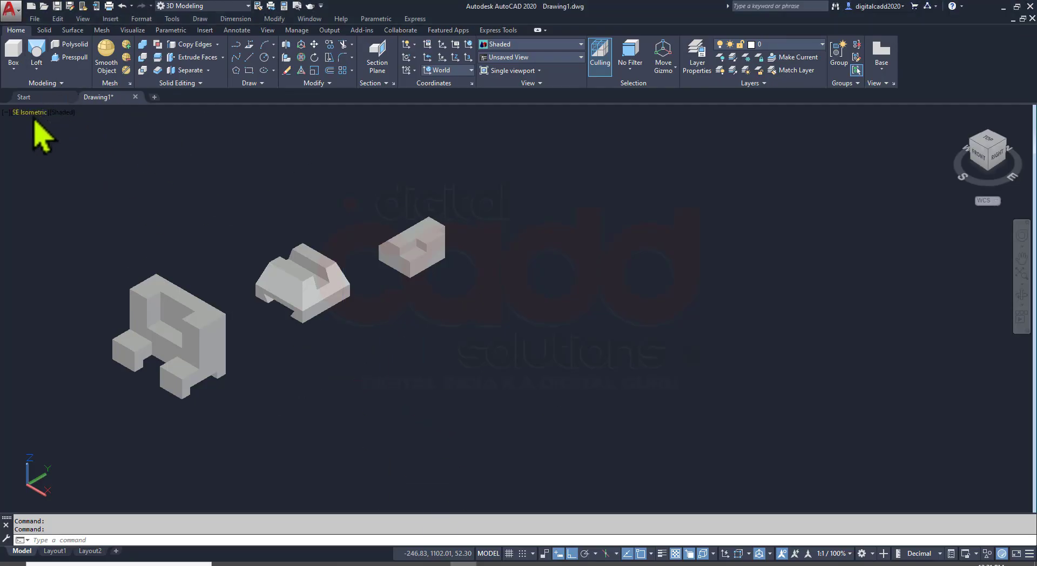
- Switch the viewport to the Right view
left_click(30, 112)
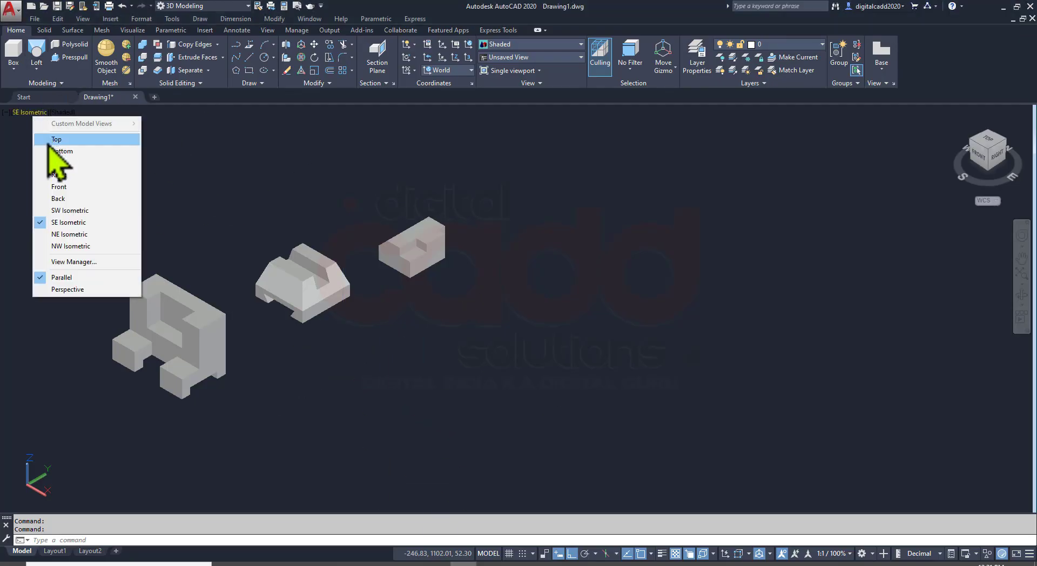
left_click(58, 175)
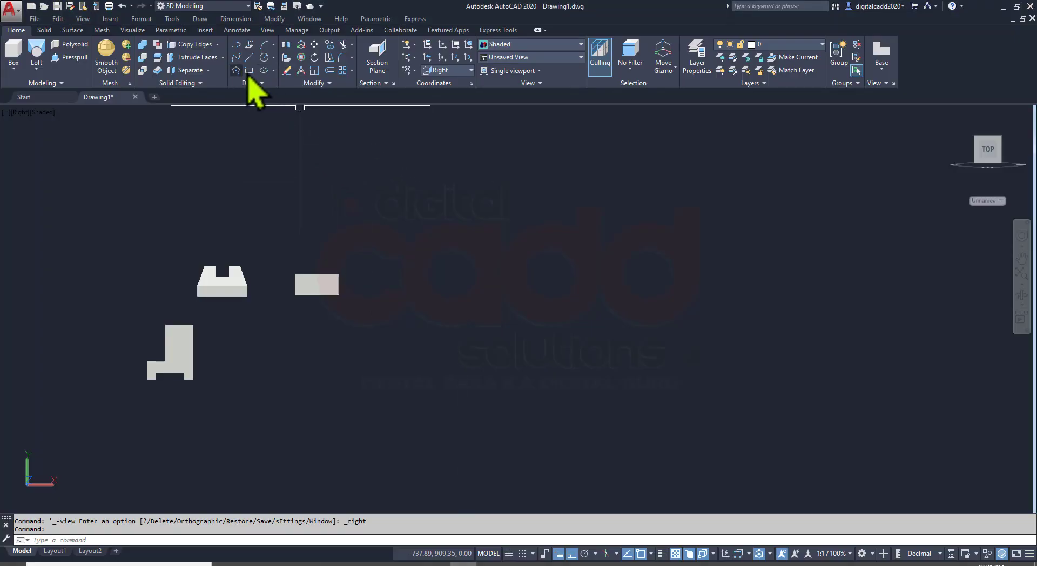
- Draw a 50 by 45 rectangle and explode it into separate lines
left_click(249, 71)
left_click(543, 449)
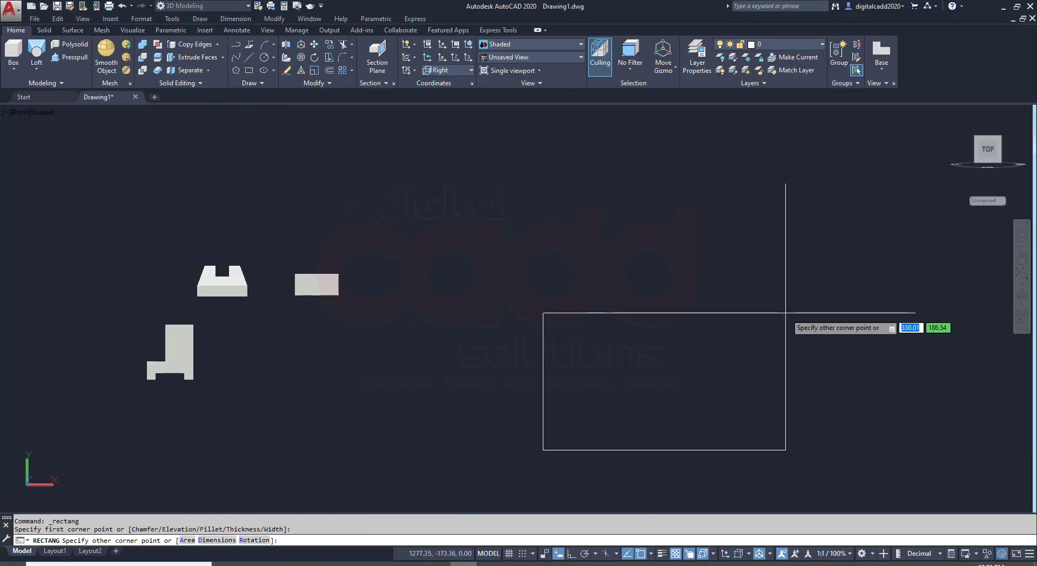
key("Tab")
type("45")
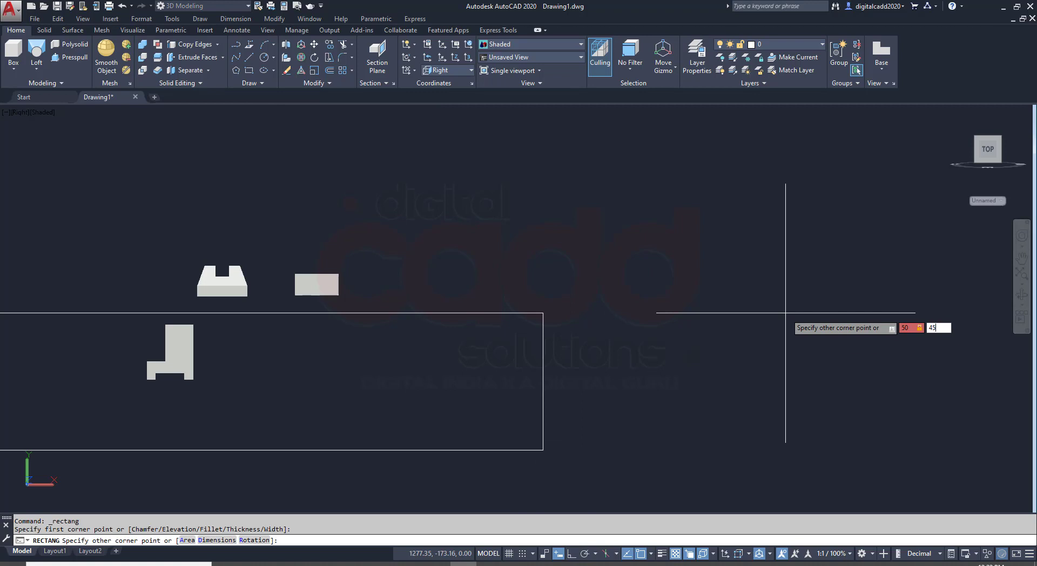
key("Return")
scroll(588, 454, "up", 5)
left_click(574, 464)
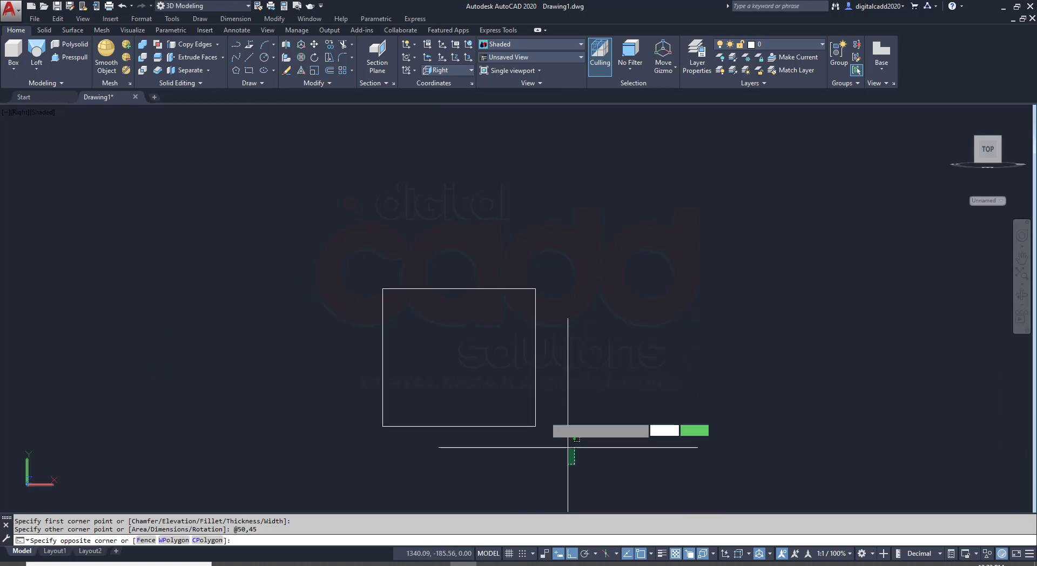
left_click(470, 370)
key("Return")
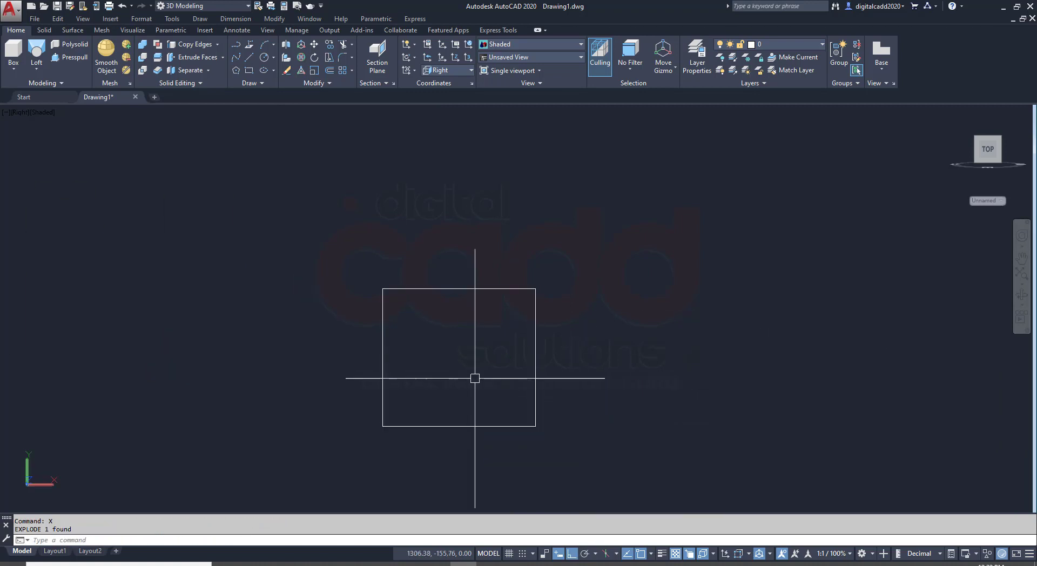
middle_click_drag(470, 378, 408, 360)
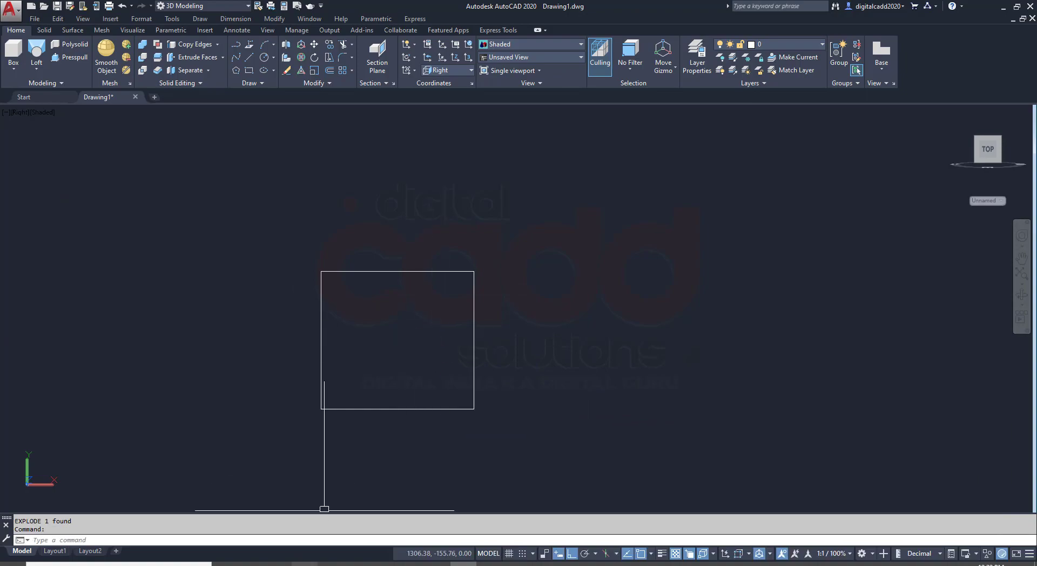
key("alt+Tab")
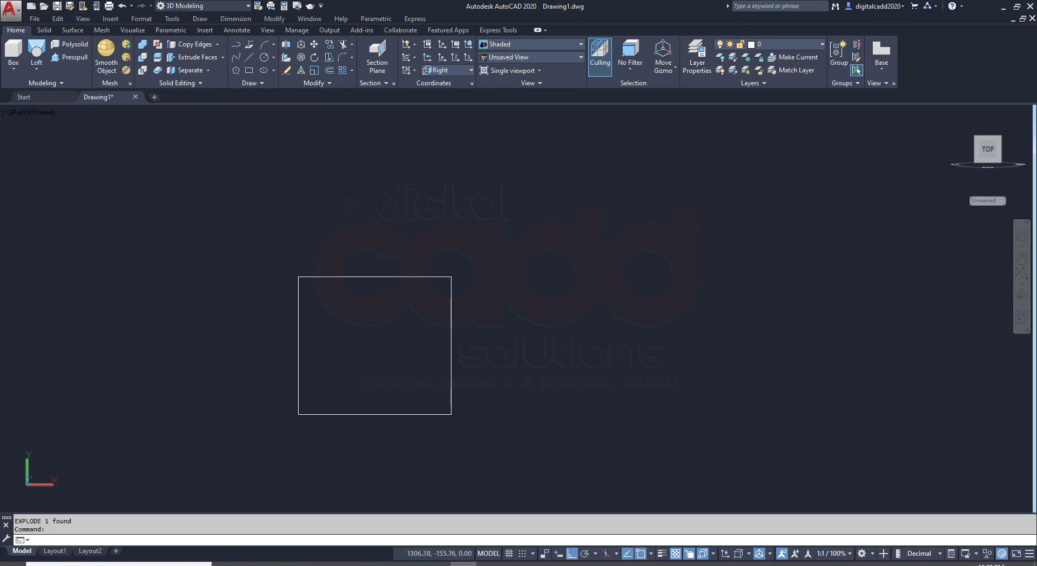
- Offset the square's top edge 12, then 24 further upward, into new horizontal lines
type("o")
key("Return")
type("12")
key("Return")
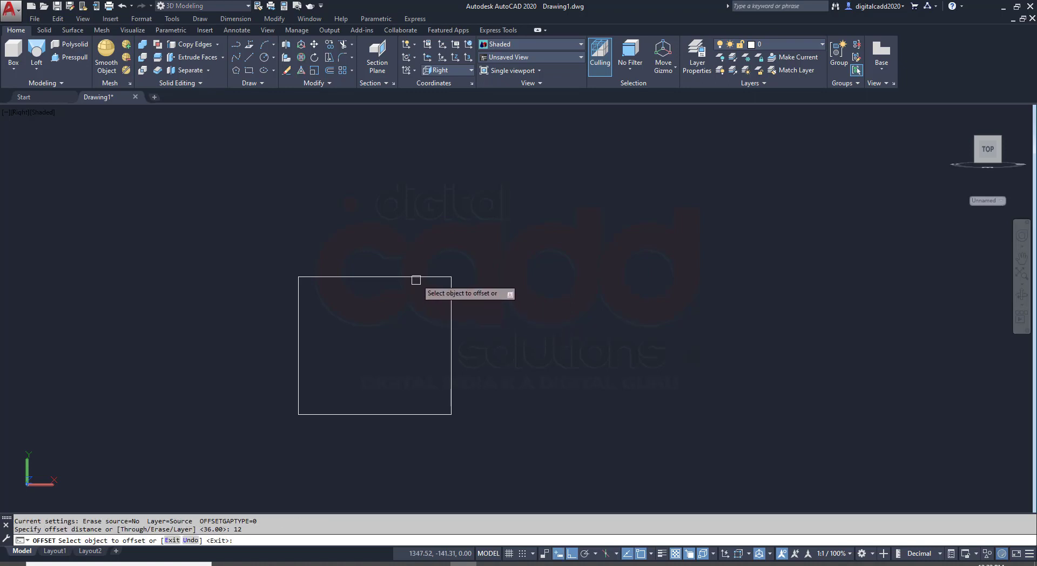
left_click(416, 280)
left_click(432, 211)
left_click(441, 240)
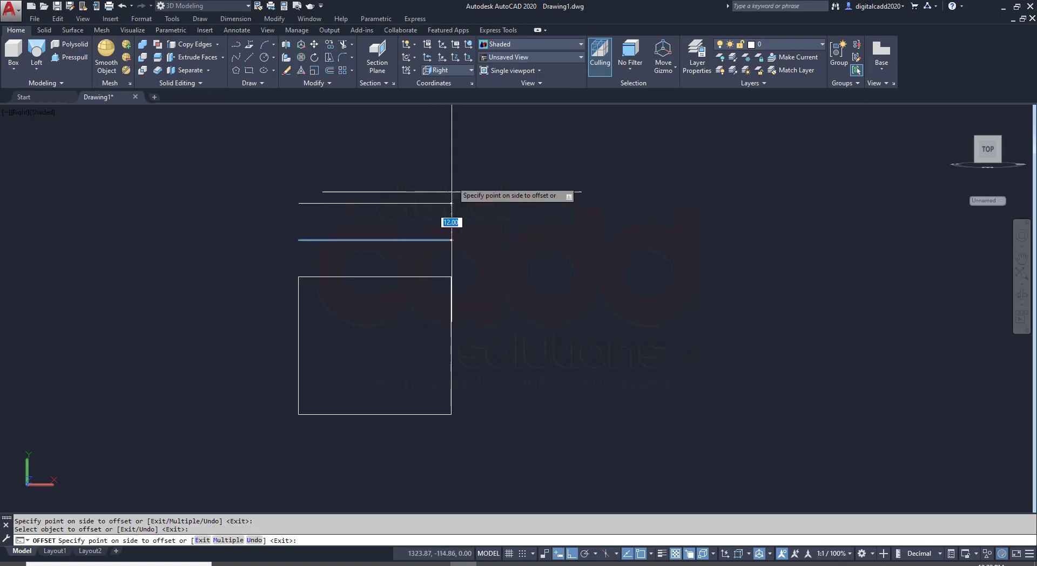
key("Return")
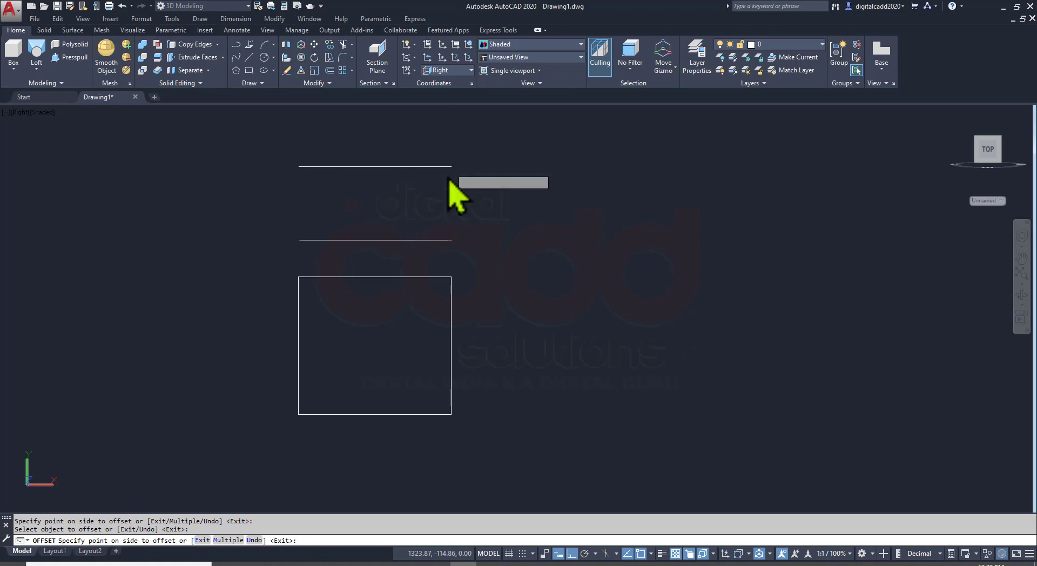
left_click(425, 167)
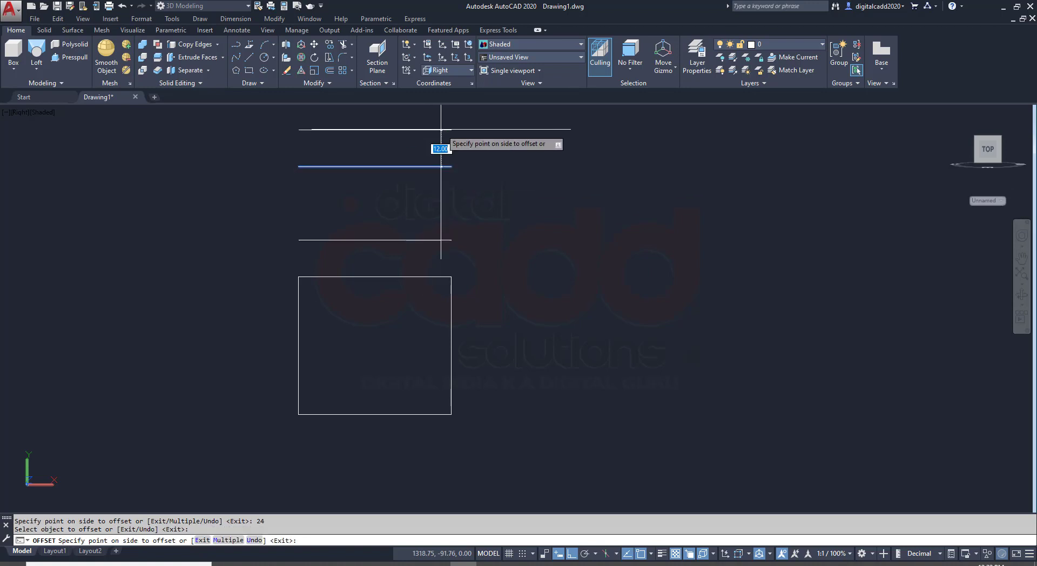
left_click(440, 137)
middle_click_drag(524, 227, 521, 242)
key("Escape")
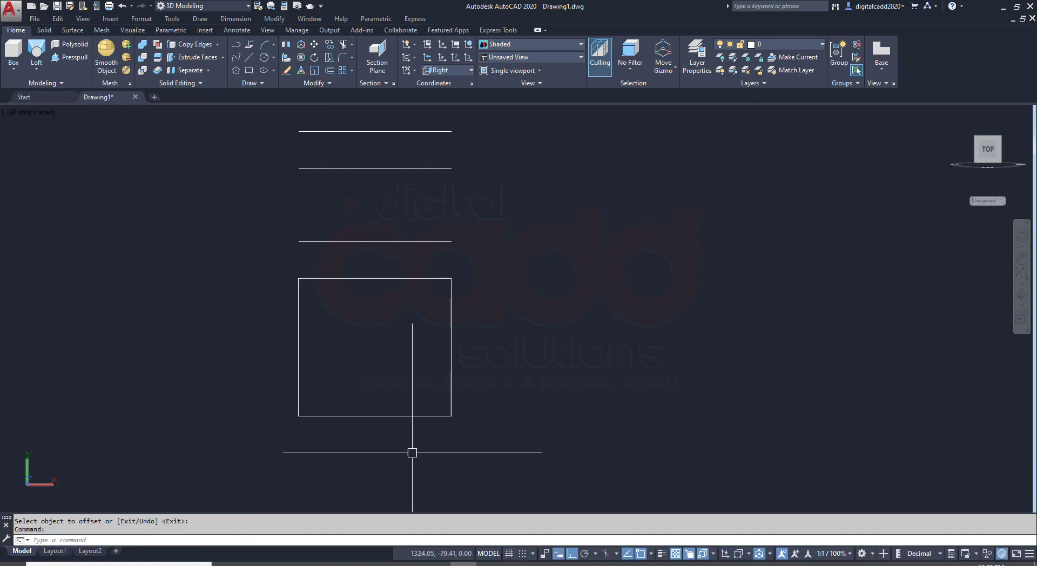
left_click(305, 563)
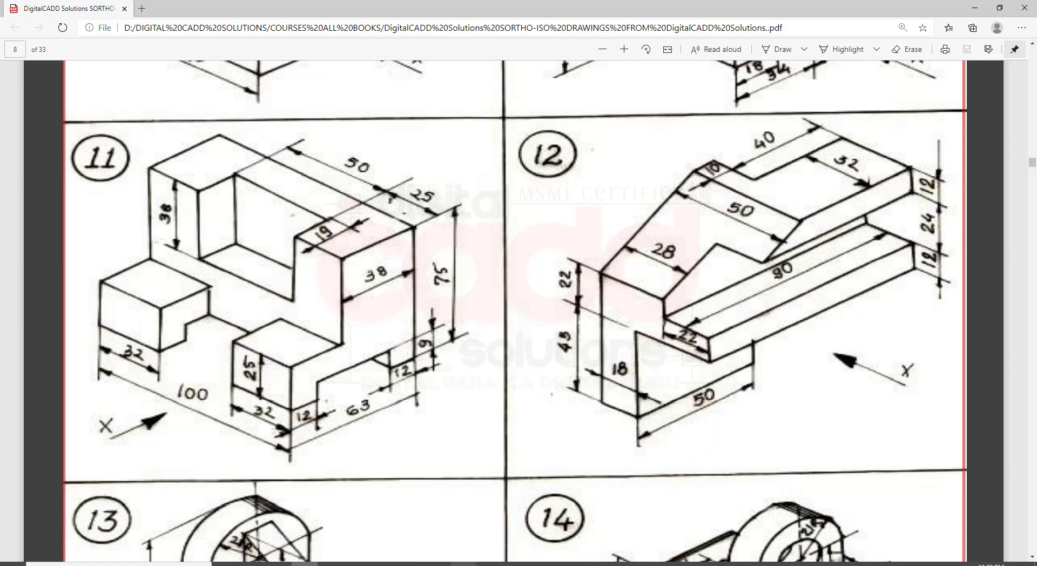
- Stretch the square's left edge up to the top horizontal line
key("alt+Tab")
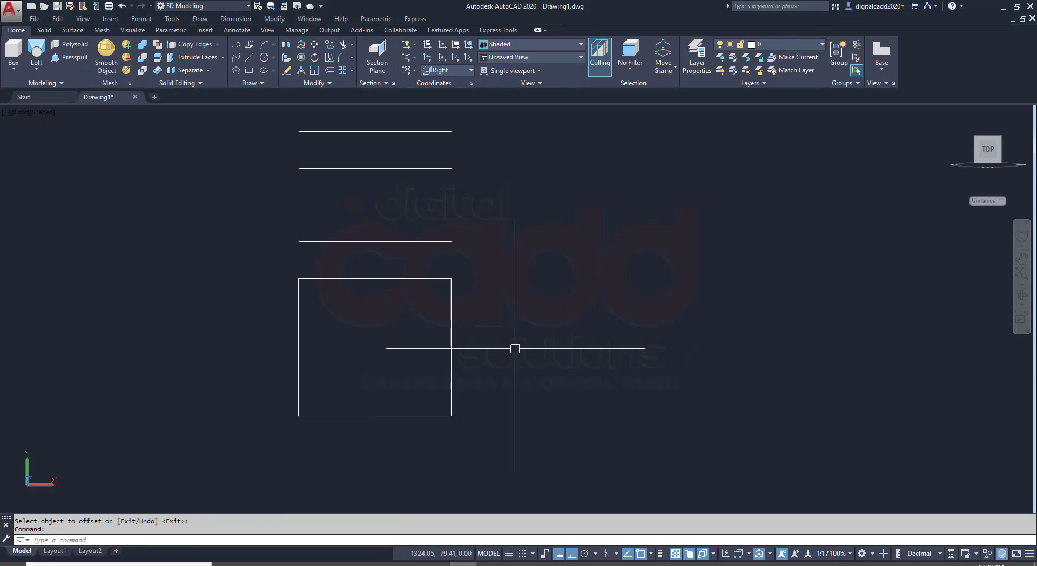
left_click(299, 295)
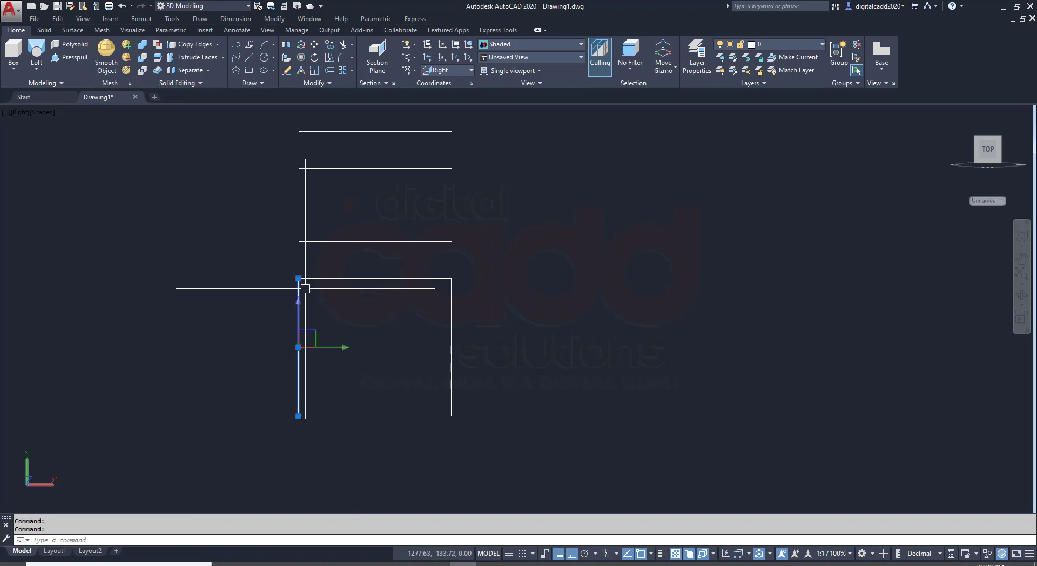
left_click(299, 278)
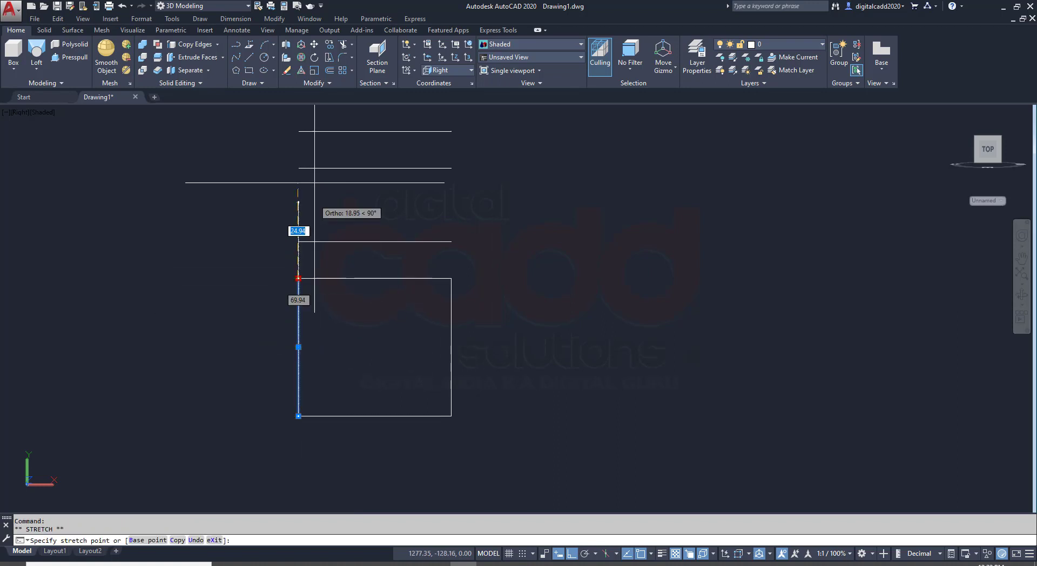
left_click(300, 130)
- Offset the left edge 90 to the right to make a new vertical line
type("o")
key("Return")
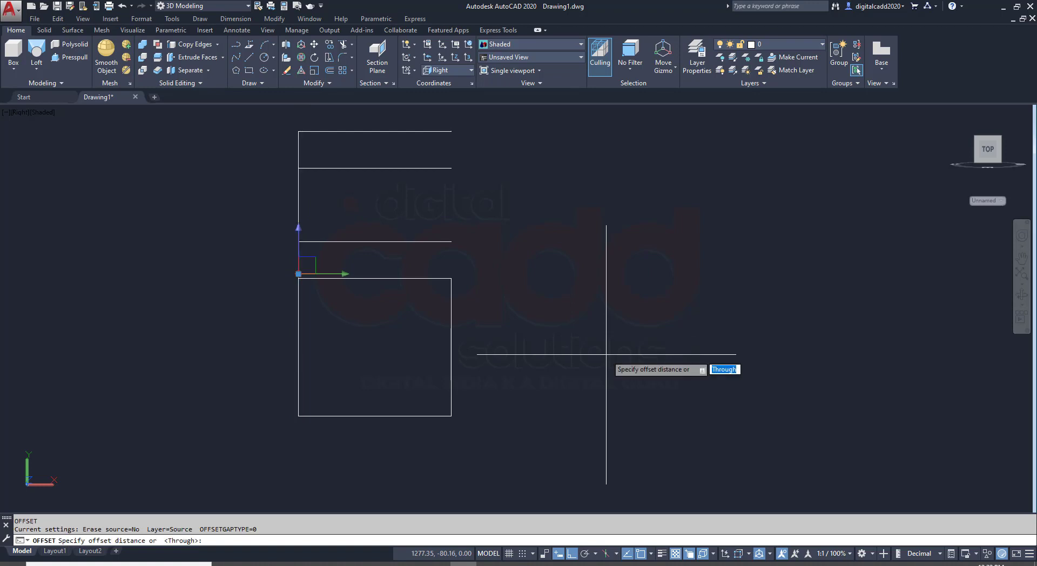
type("90")
key("Return")
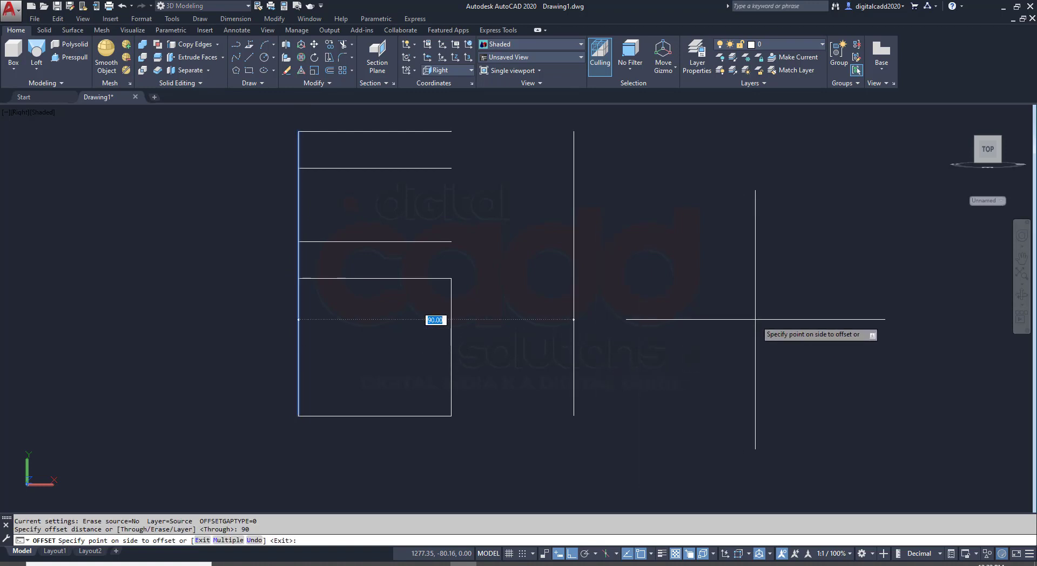
left_click(755, 319)
key("Return")
middle_click_drag(654, 286, 642, 301)
type("EX")
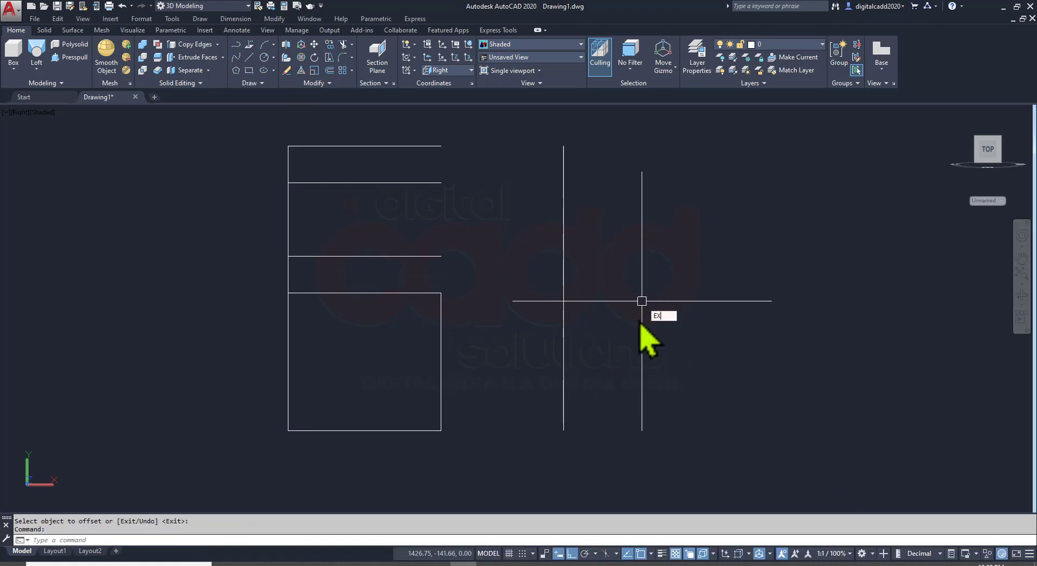
- Extend the horizontal lines to the new vertical line using a crossing window
key("Return")
left_click(416, 125)
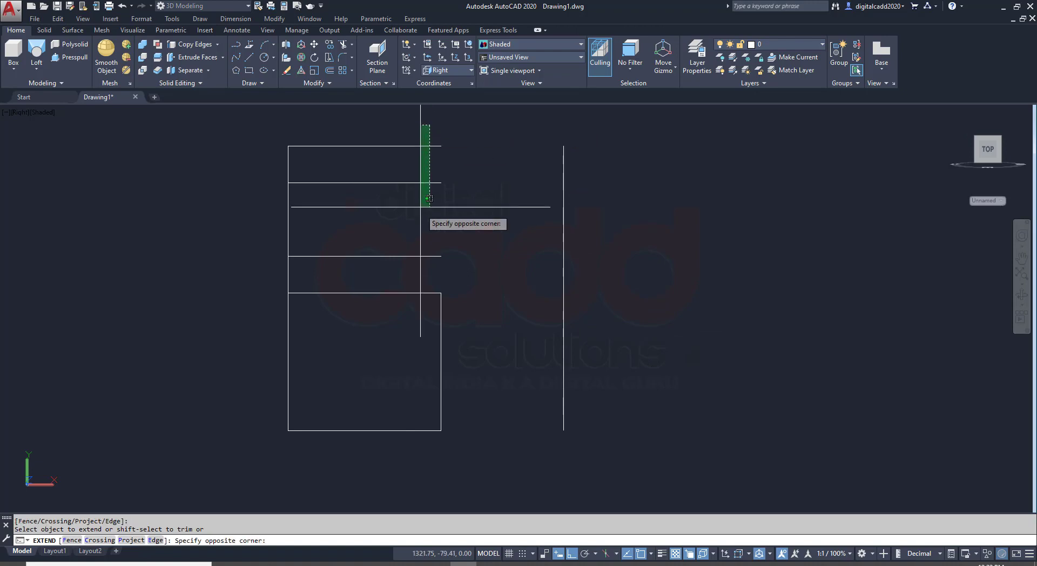
left_click(424, 249)
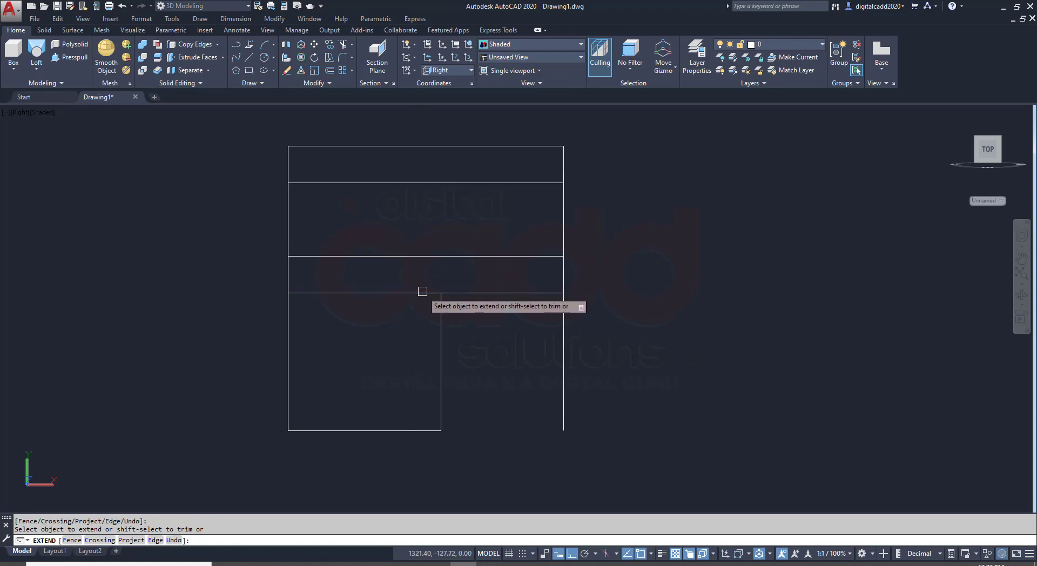
key("Return")
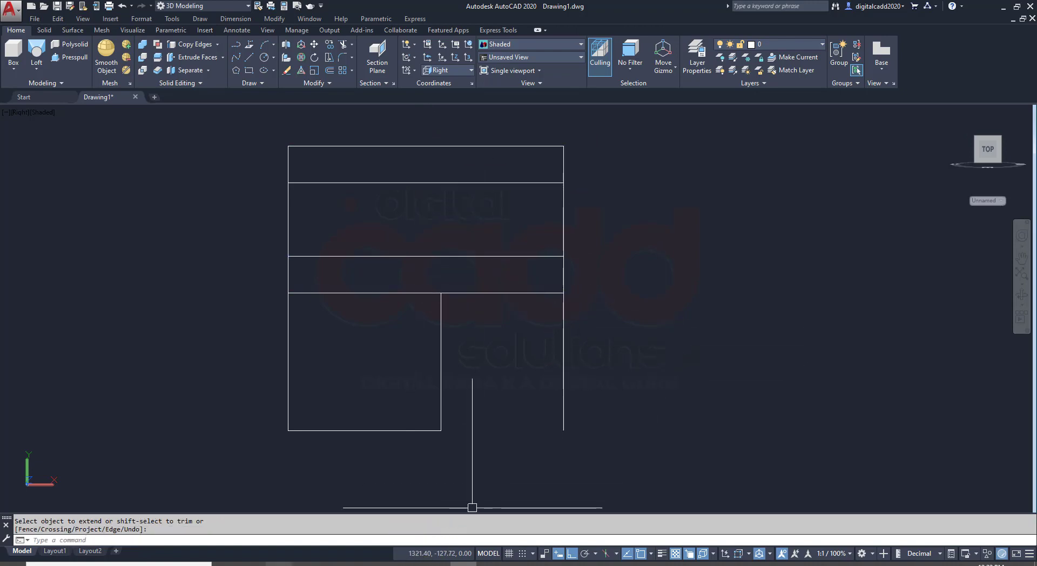
key("alt+Tab")
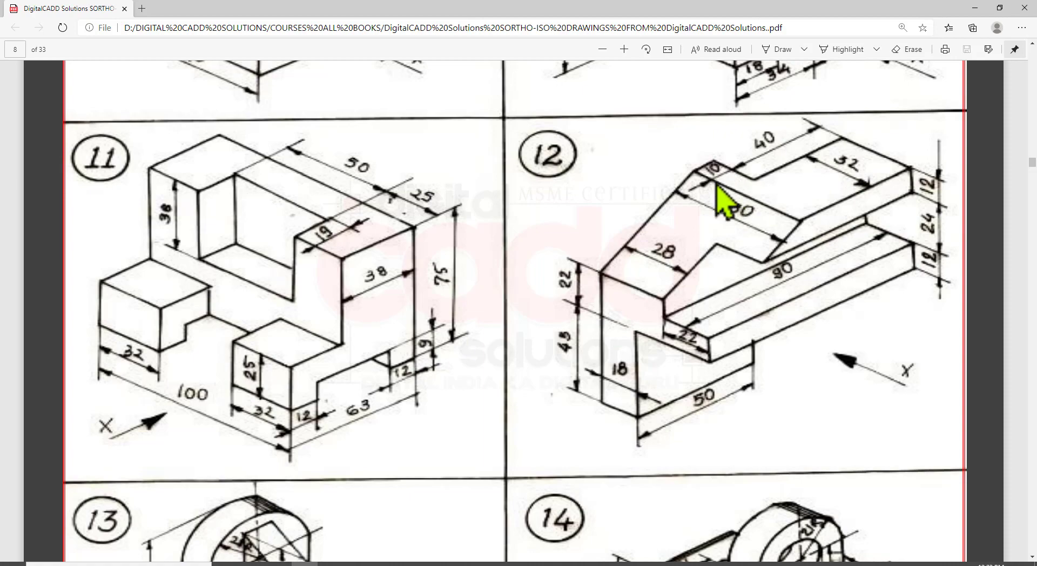
- Offset the square's top line 22 upward and the right vertical line 50 leftward
key("alt+Tab")
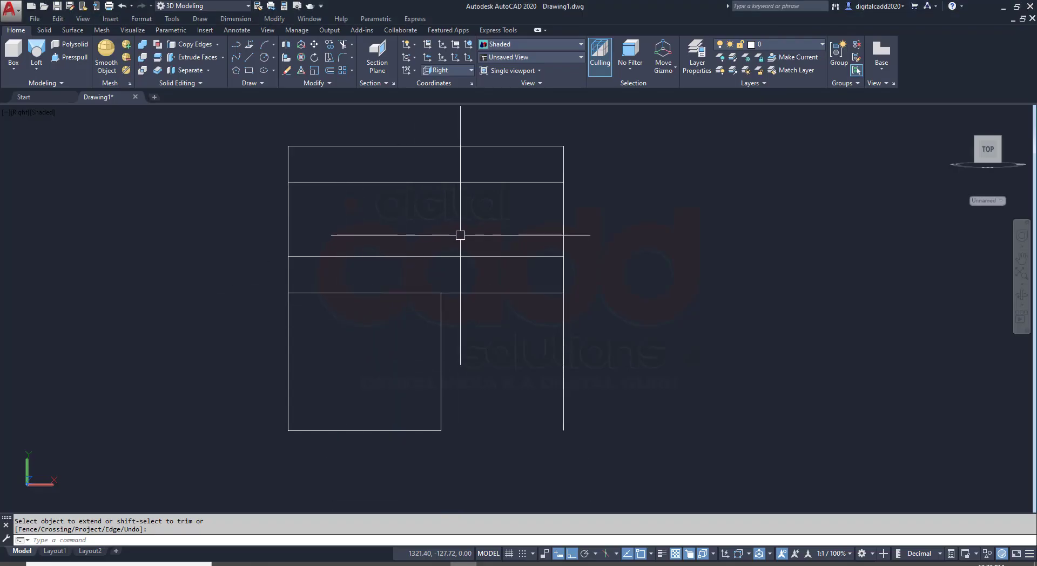
key("Escape")
type("o")
key("Return")
key("Return")
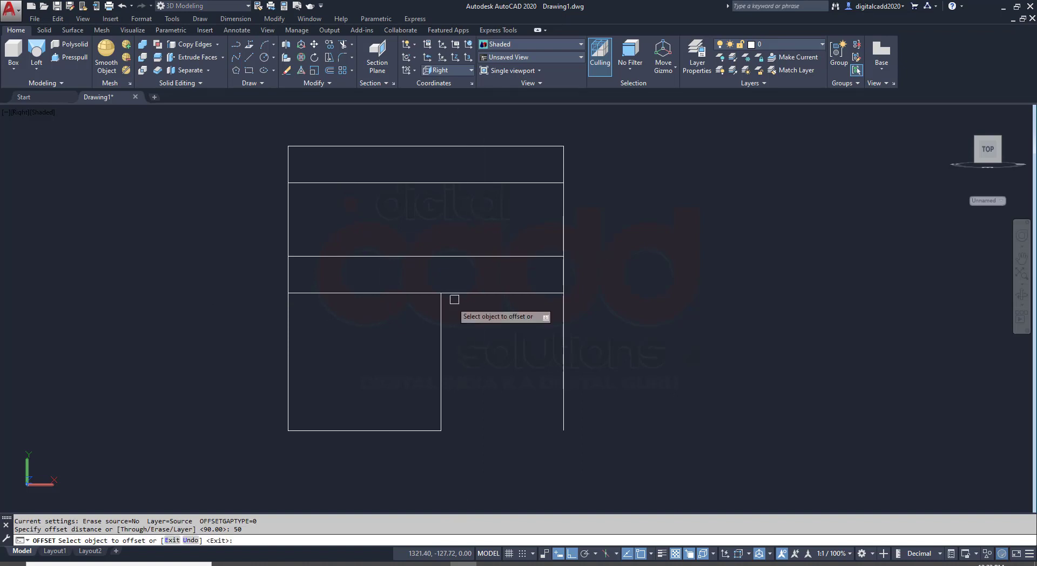
left_click(392, 293)
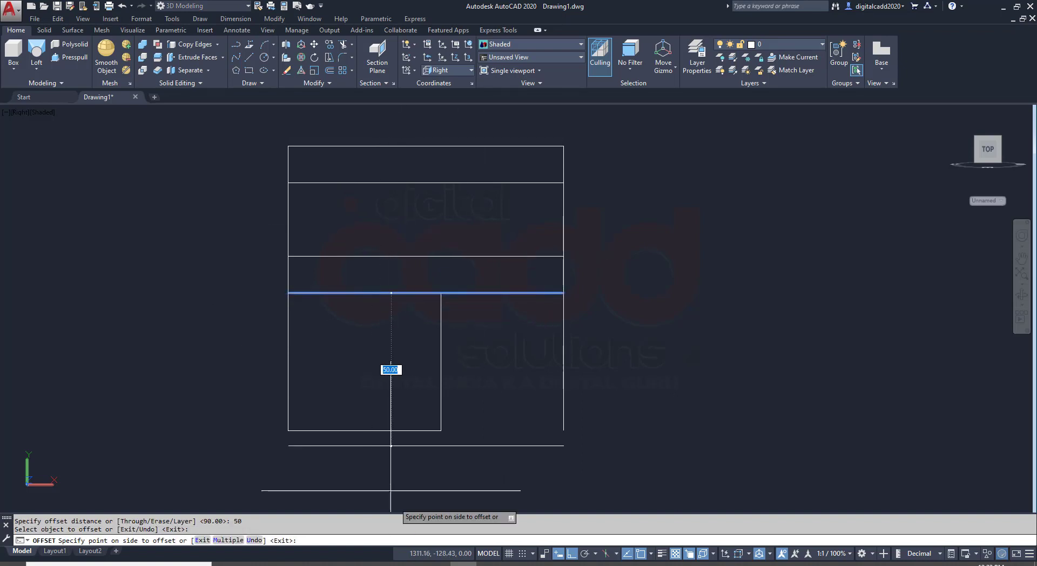
key("alt+Tab")
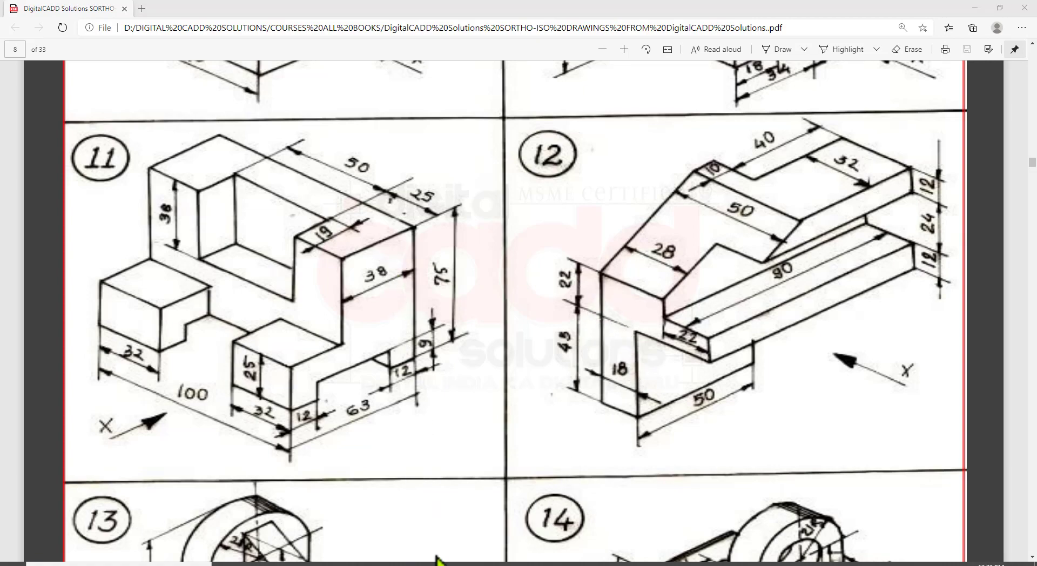
key("alt+Tab")
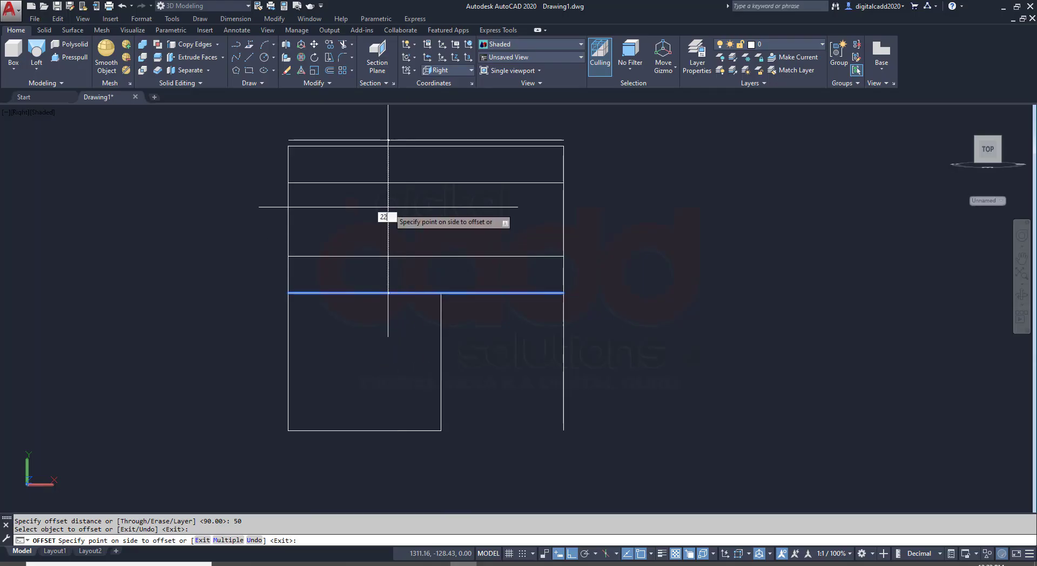
left_click(388, 206)
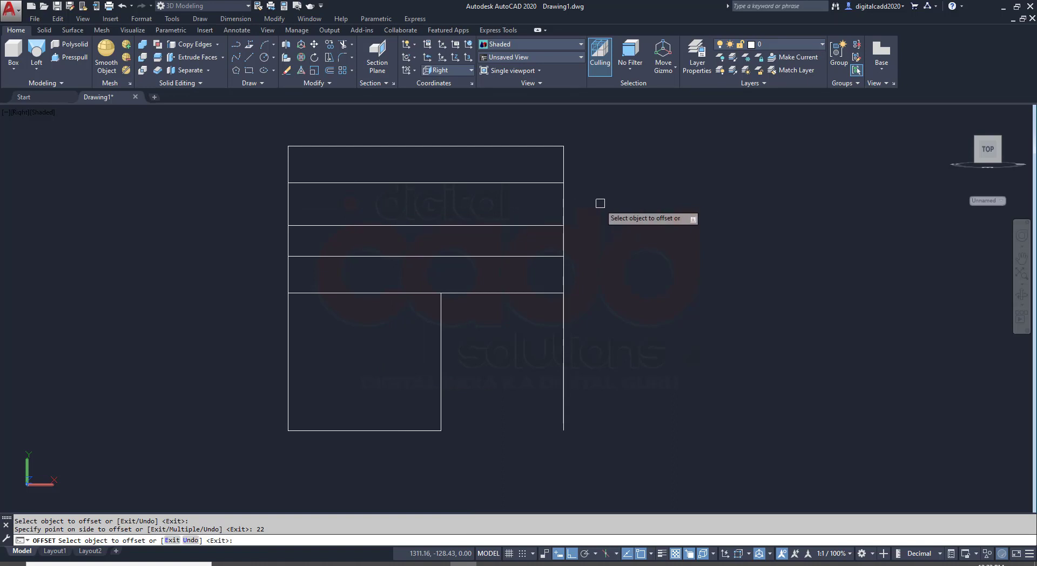
left_click(564, 197)
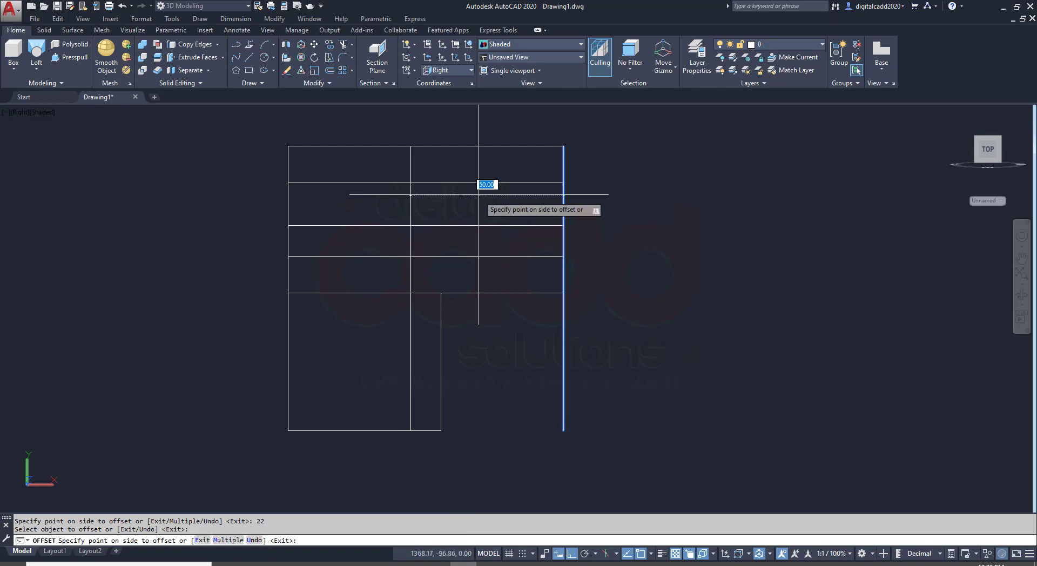
type("50")
key("Return")
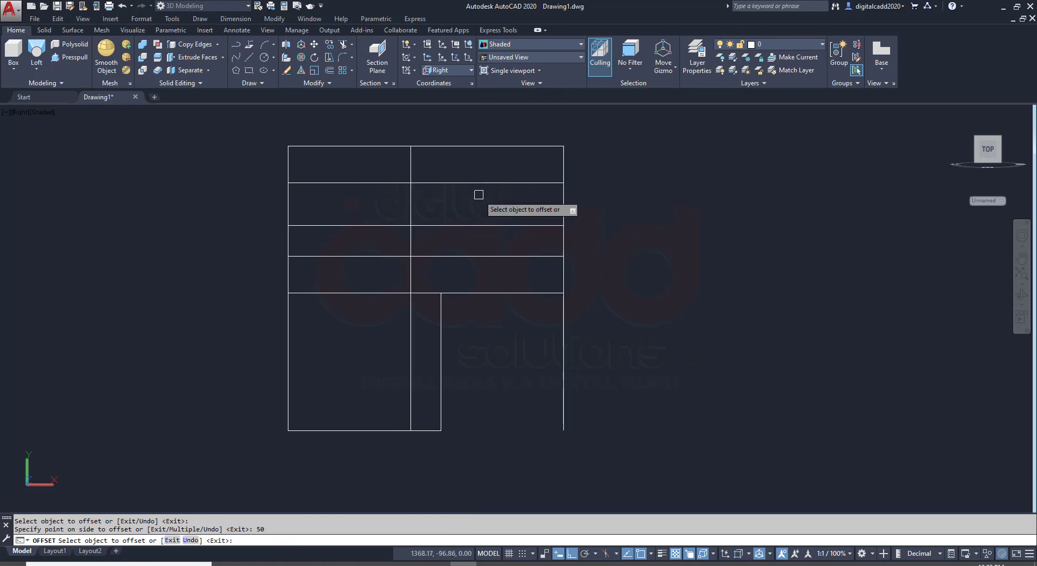
key("Return")
key("Return")
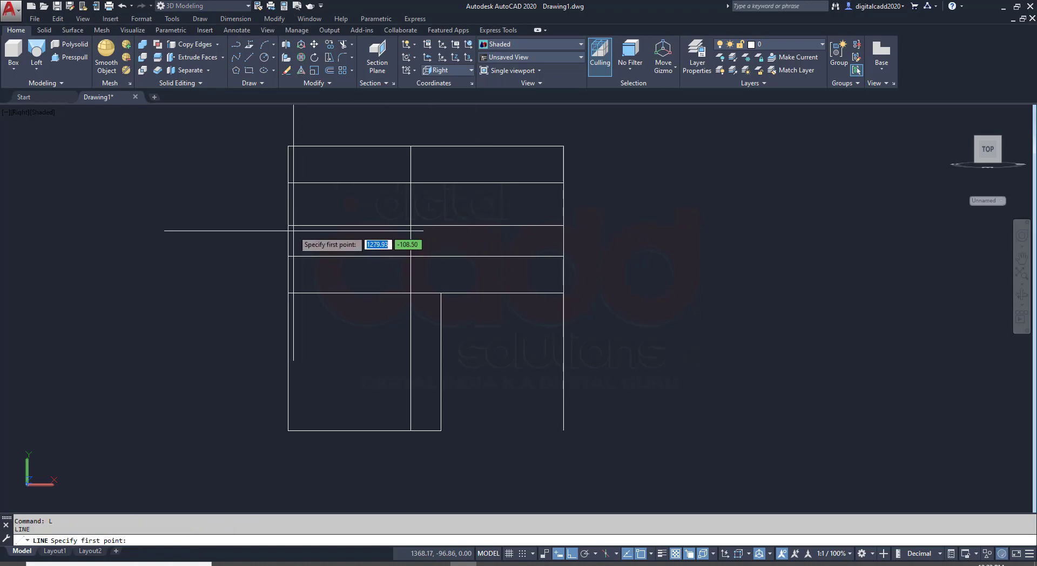
- Draw the sloped line from the left endpoint to the top point and erase two helper lines
left_click(288, 225)
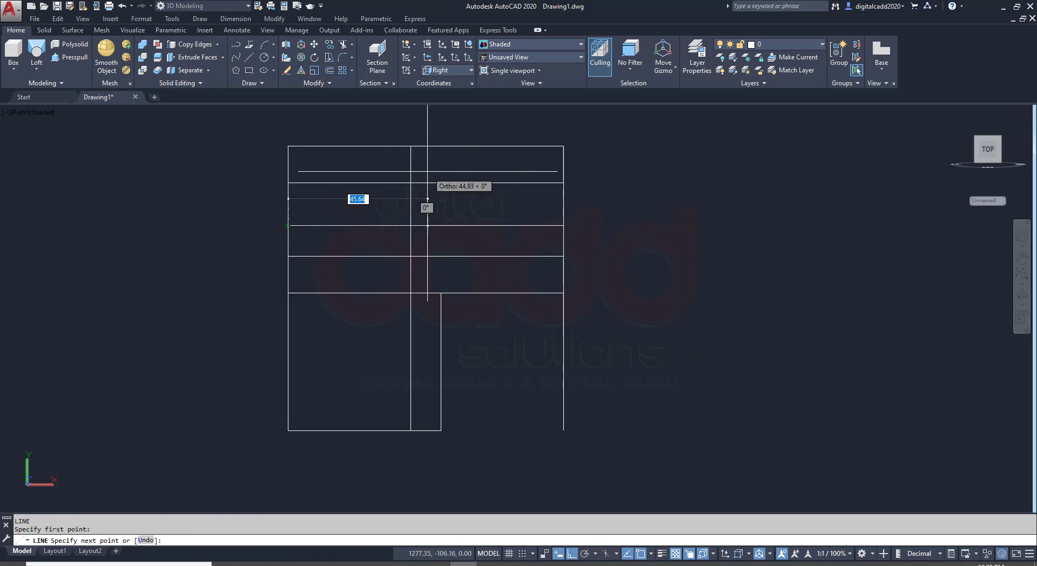
left_click(409, 146)
key("Return")
key("Escape")
left_click(414, 217)
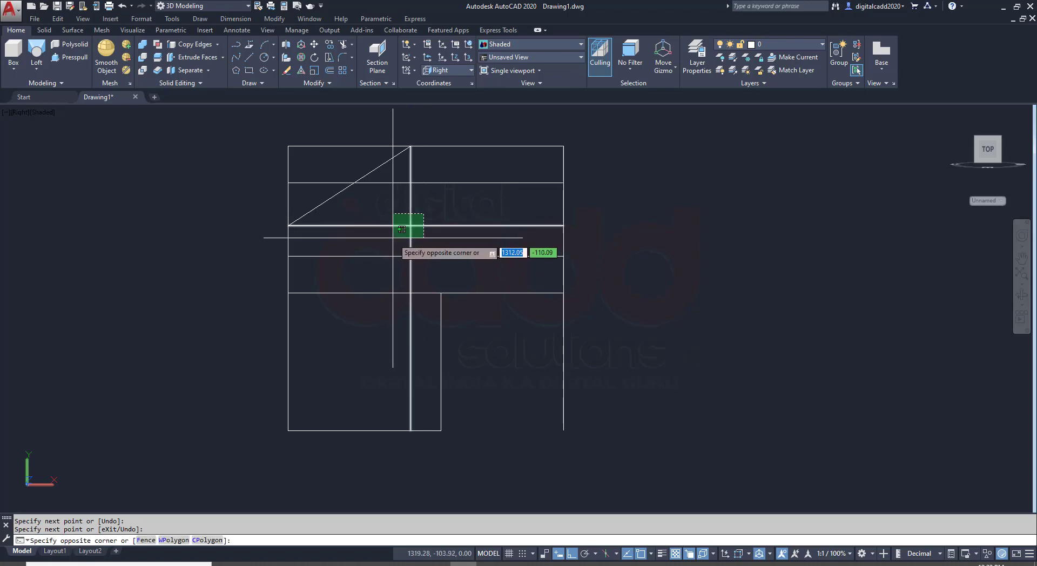
left_click(388, 238)
key("Return")
middle_click_drag(315, 215, 338, 257)
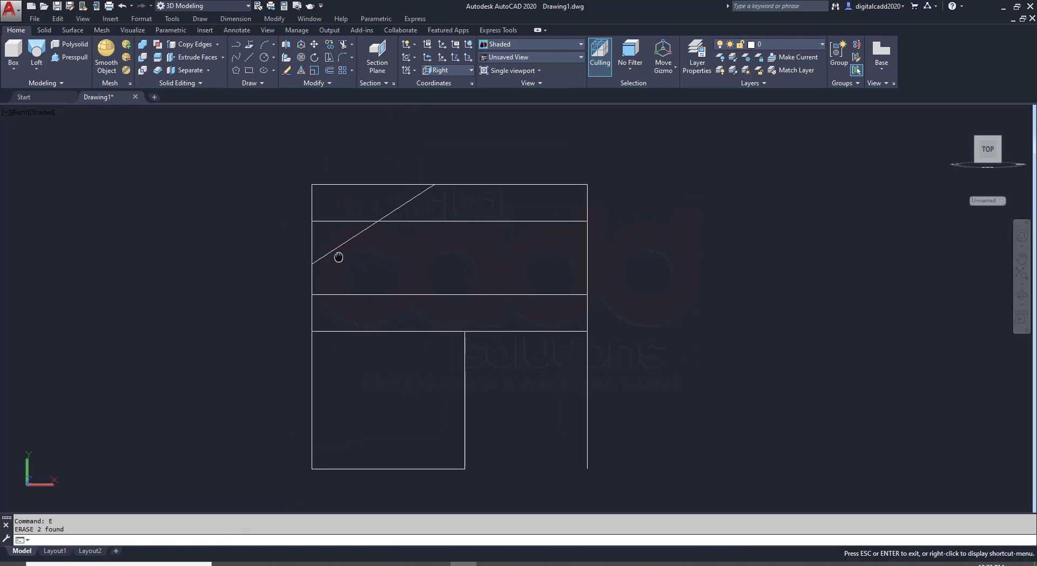
type("TR")
- Trim the corner edges back to the diagonal and cut off the vertical line's lower end
key("Return")
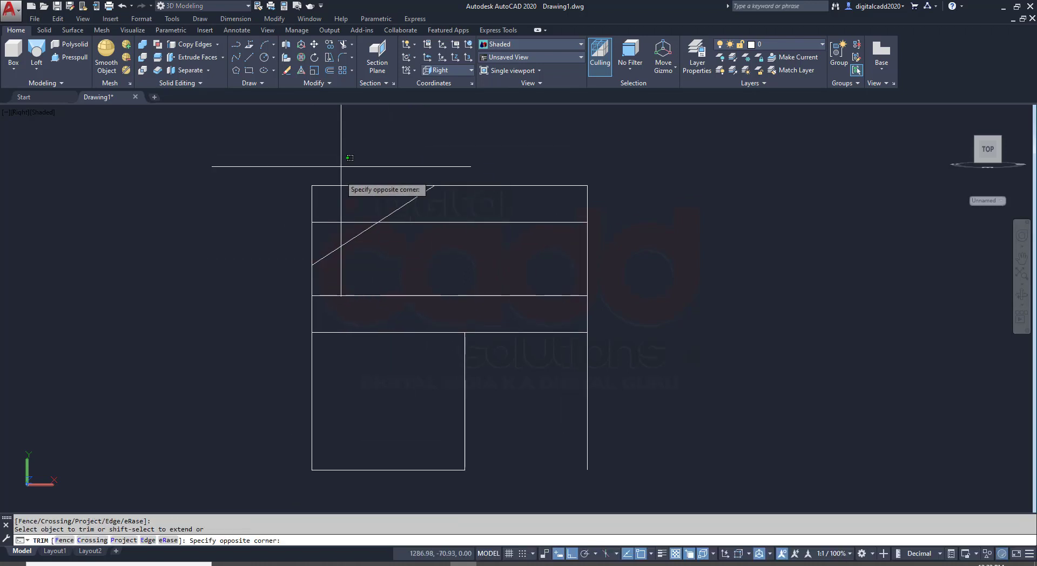
left_click(343, 156)
left_click(302, 231)
key("Return")
key("Return")
key("Return")
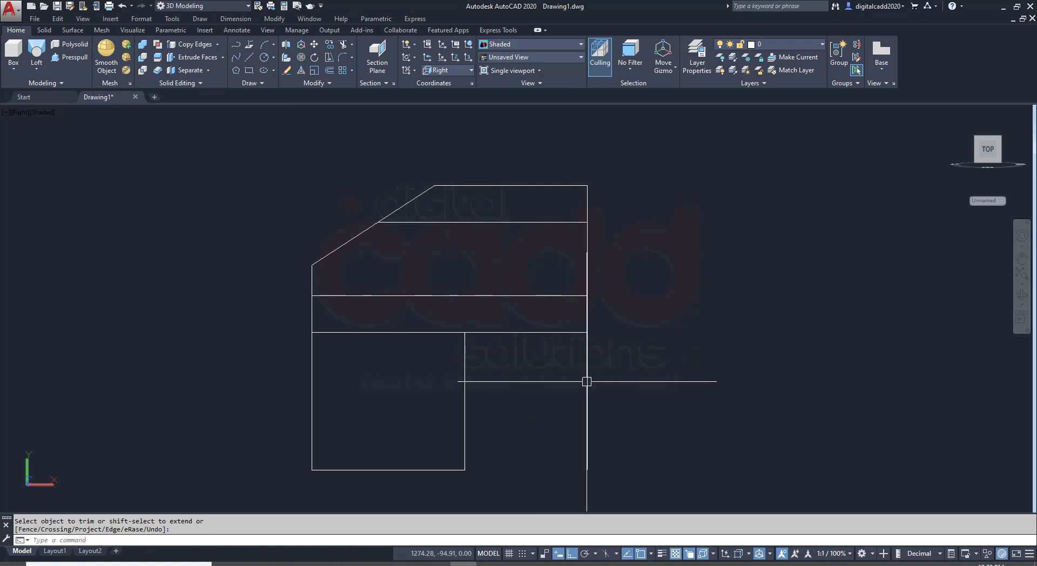
left_click(593, 356)
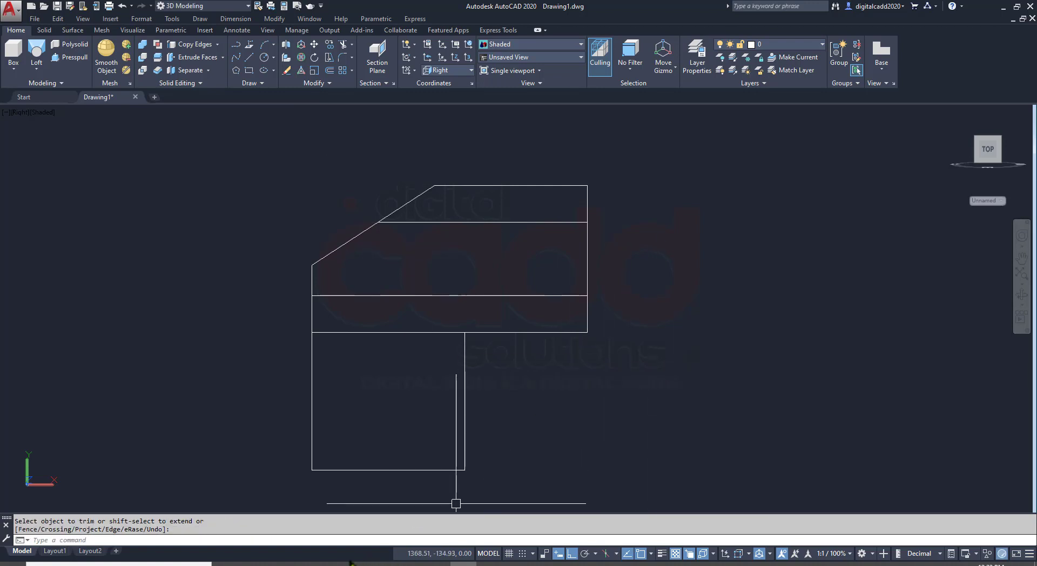
key("alt+Tab")
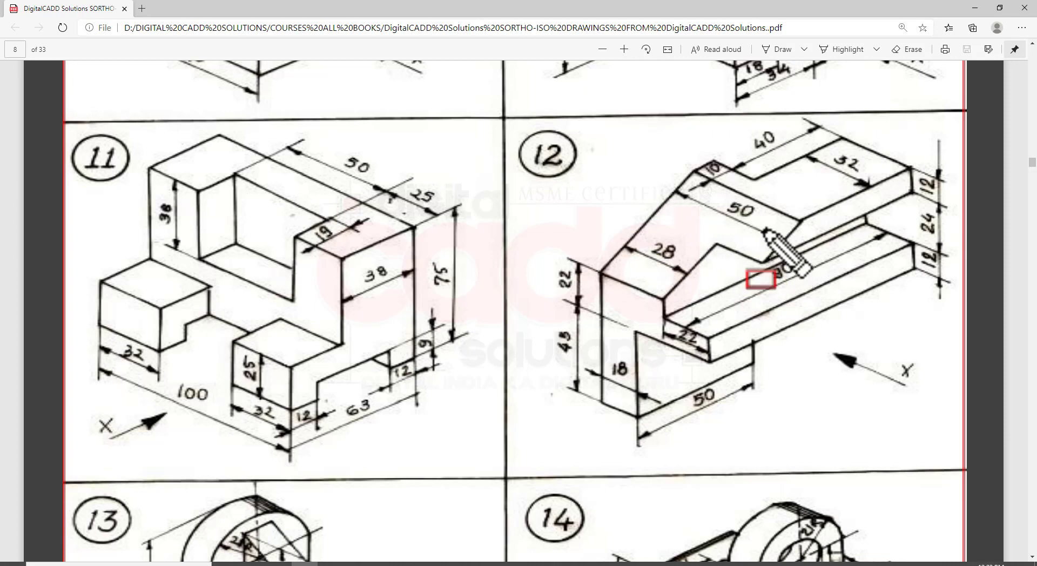
- Draw red boxes around the 50 and 28 dimensions on drawing 12
left_click_drag(713, 188, 765, 221)
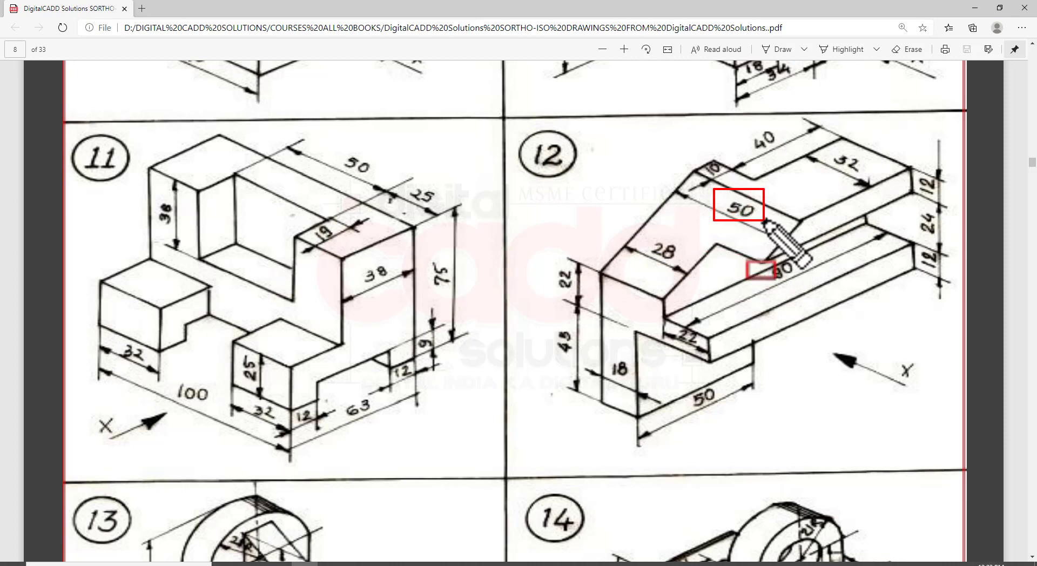
left_click_drag(637, 234, 679, 264)
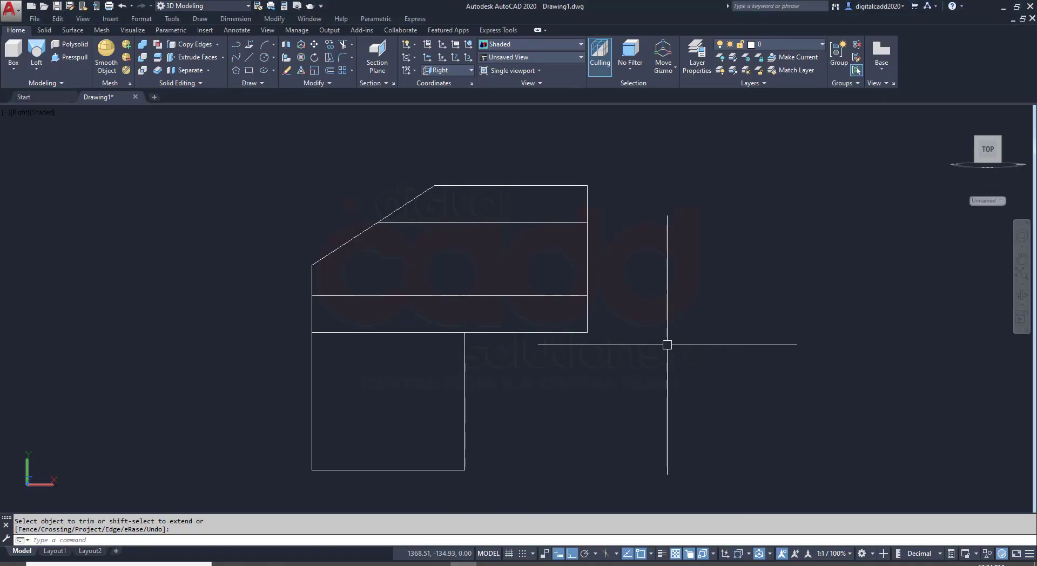
- Switch to SE Isometric and press-pull the lower rectangle 18 high
key("Return")
left_click(20, 112)
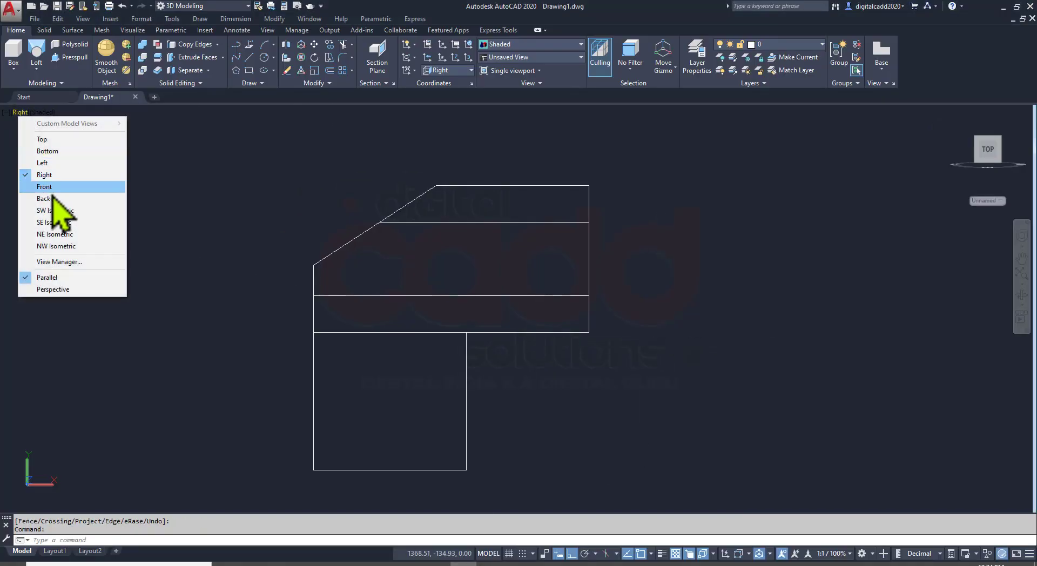
left_click(64, 226)
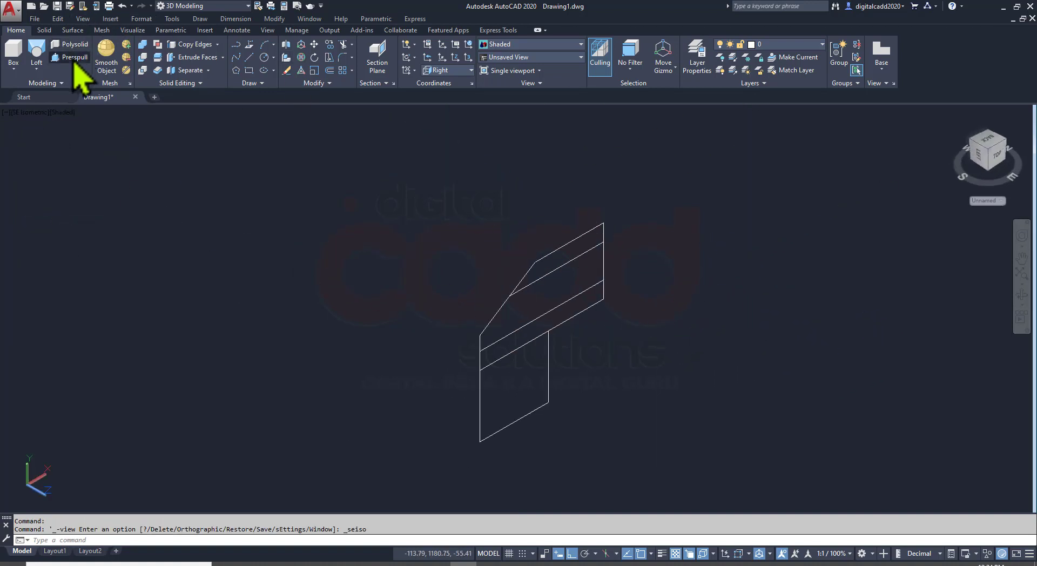
left_click(74, 58)
left_click(500, 398)
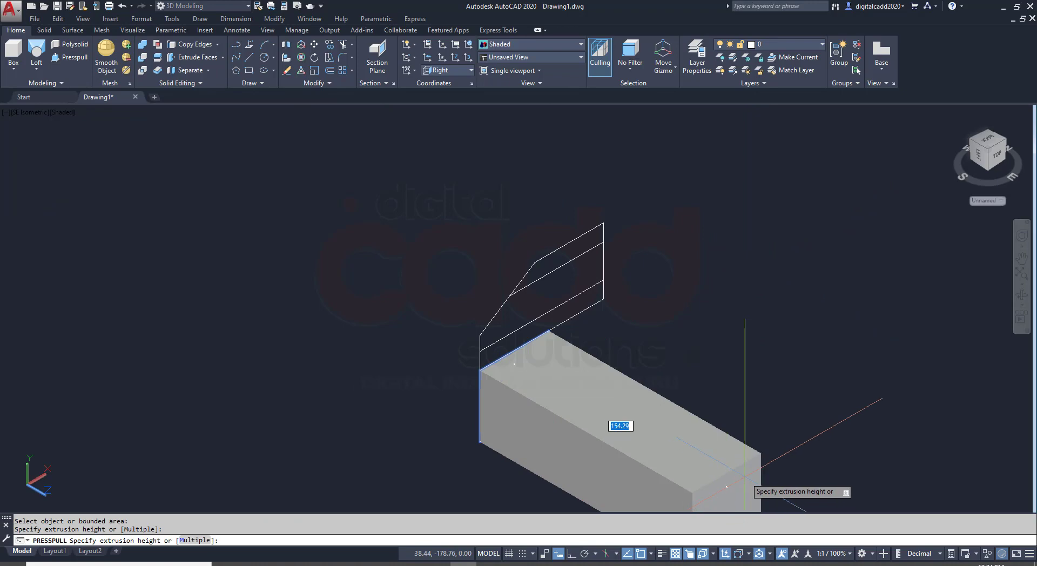
type("18")
key("Return")
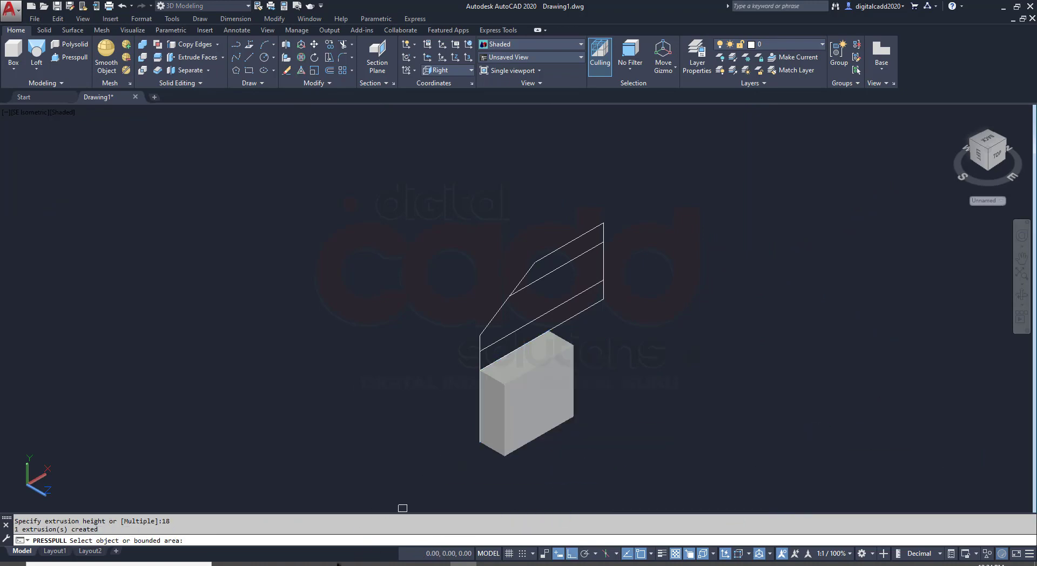
- Press-pull the remaining profile areas 50, 28 and 50 deep
key("alt+Tab")
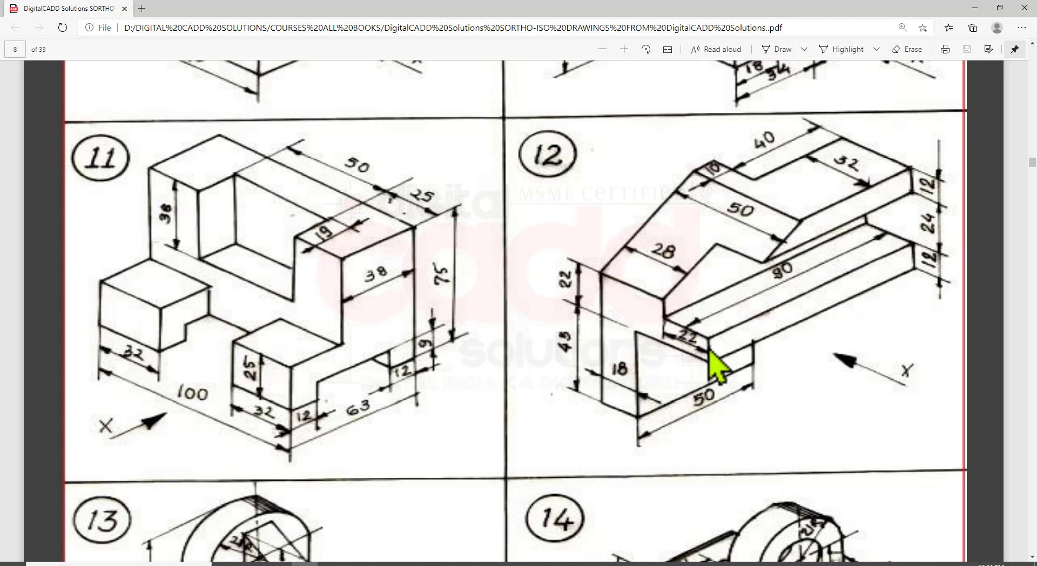
left_click(464, 562)
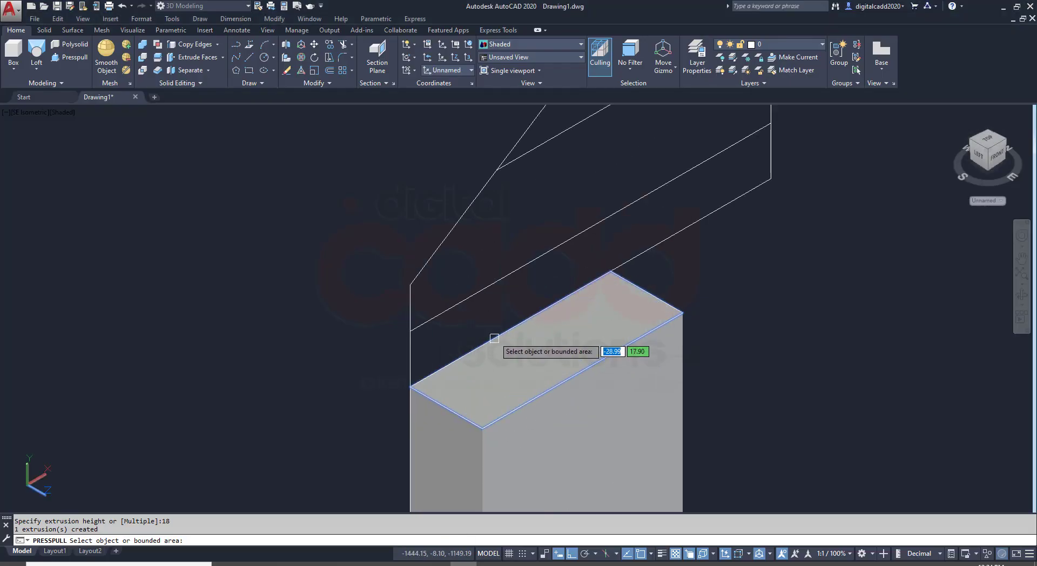
left_click(540, 283)
type("50")
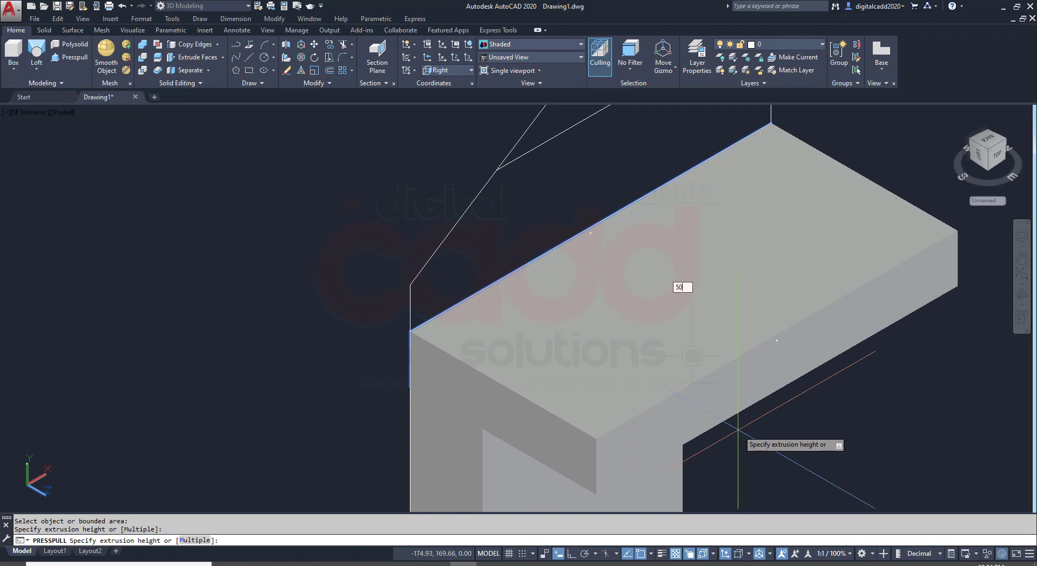
key("Return")
left_click(540, 216)
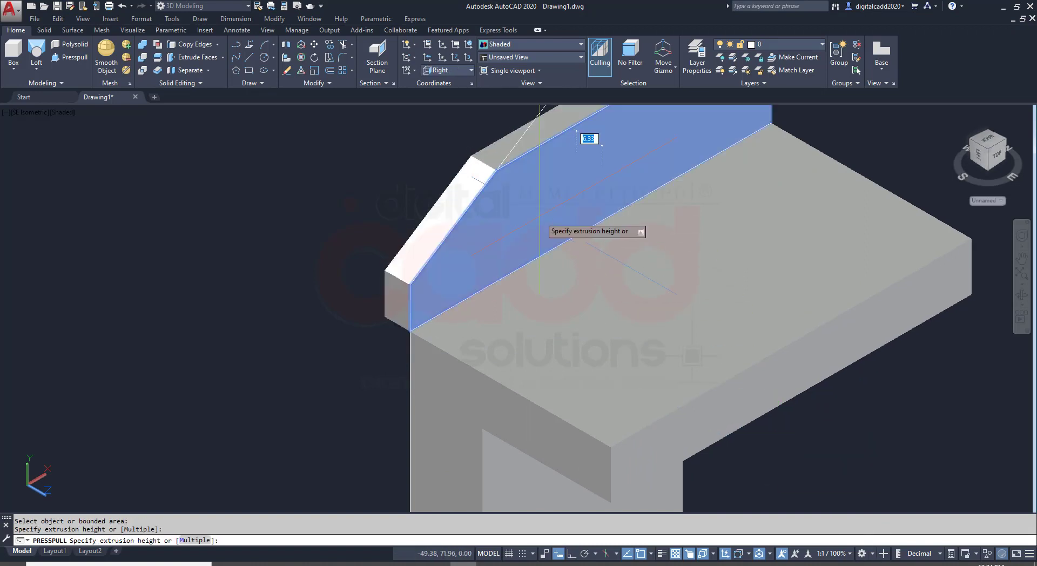
type("28")
key("Return")
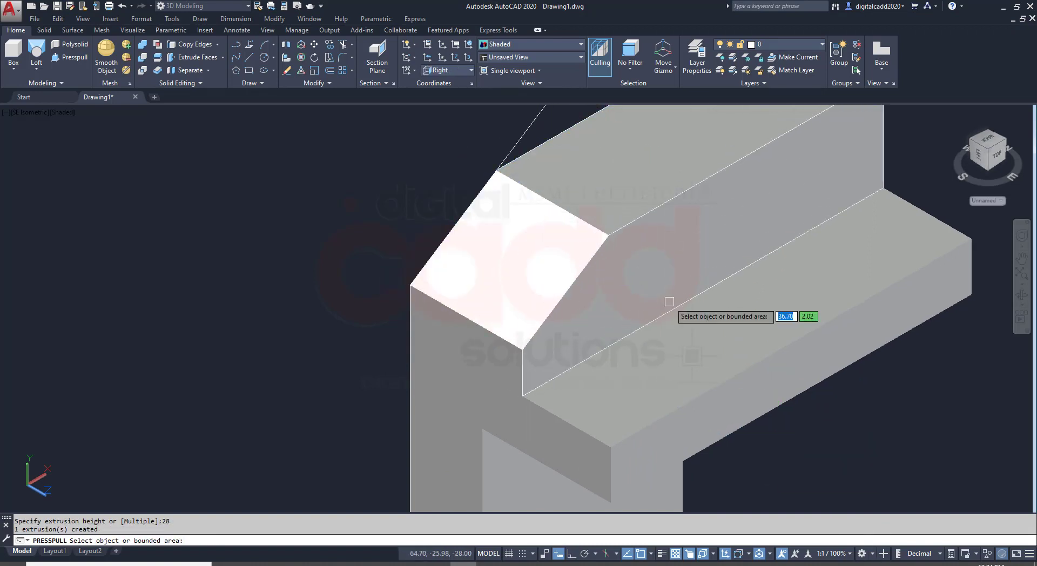
scroll(450, 386, "down", 2)
left_click(547, 194)
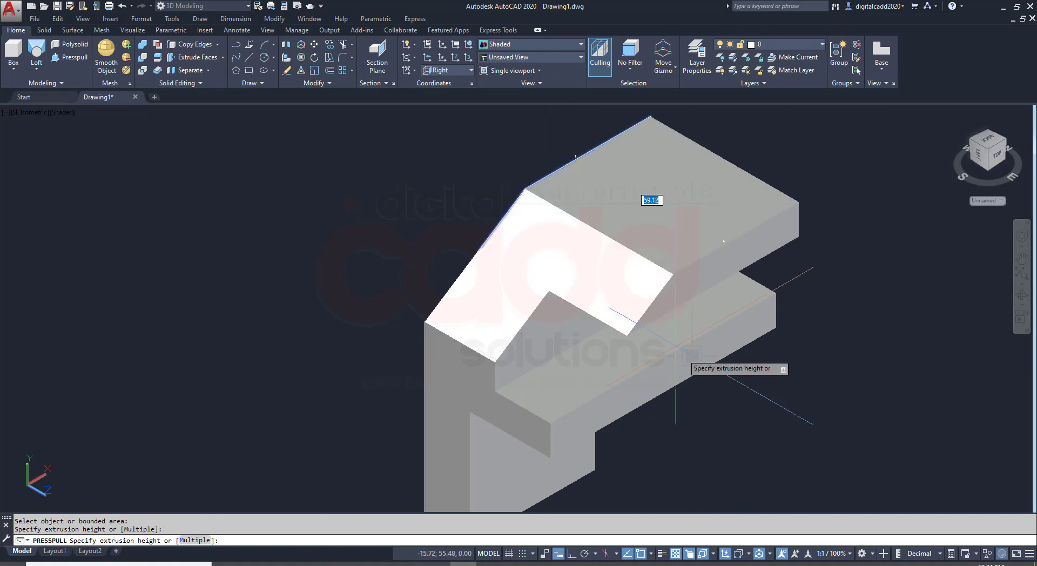
type("50")
key("Return")
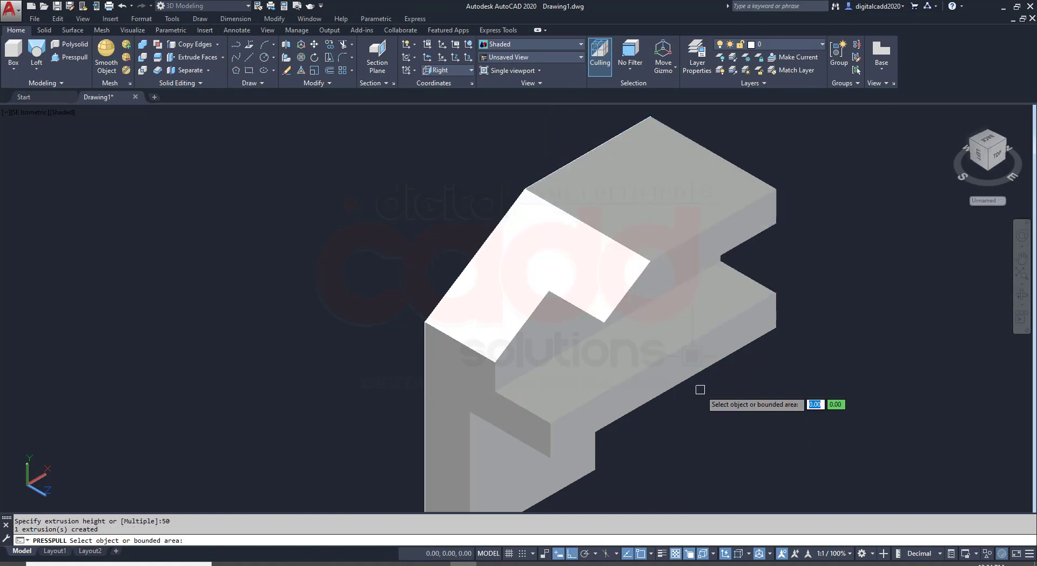
middle_click_drag(759, 417, 640, 373)
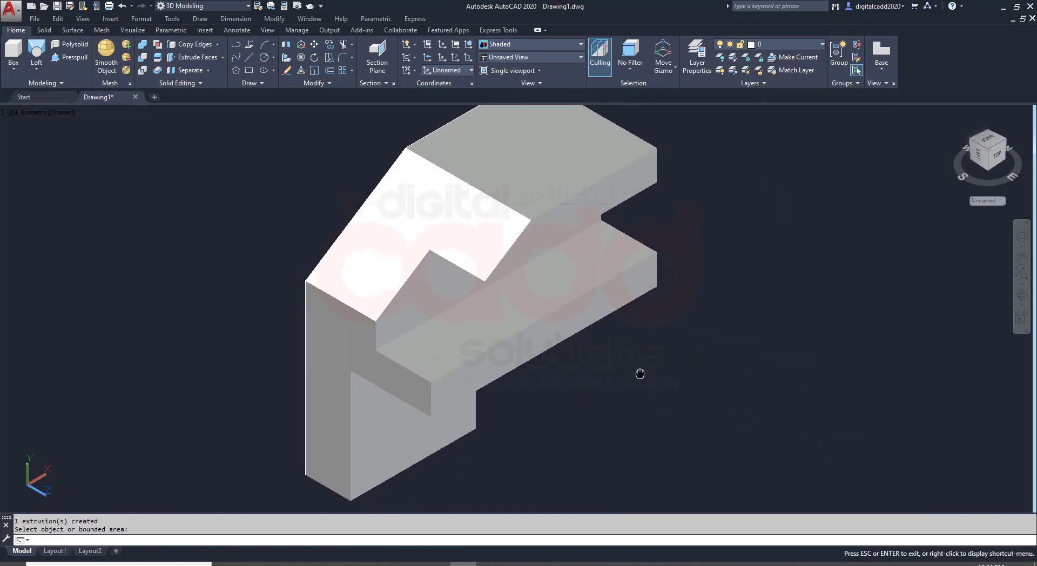
- Union all 13 pieces into a single solid
left_click(306, 562)
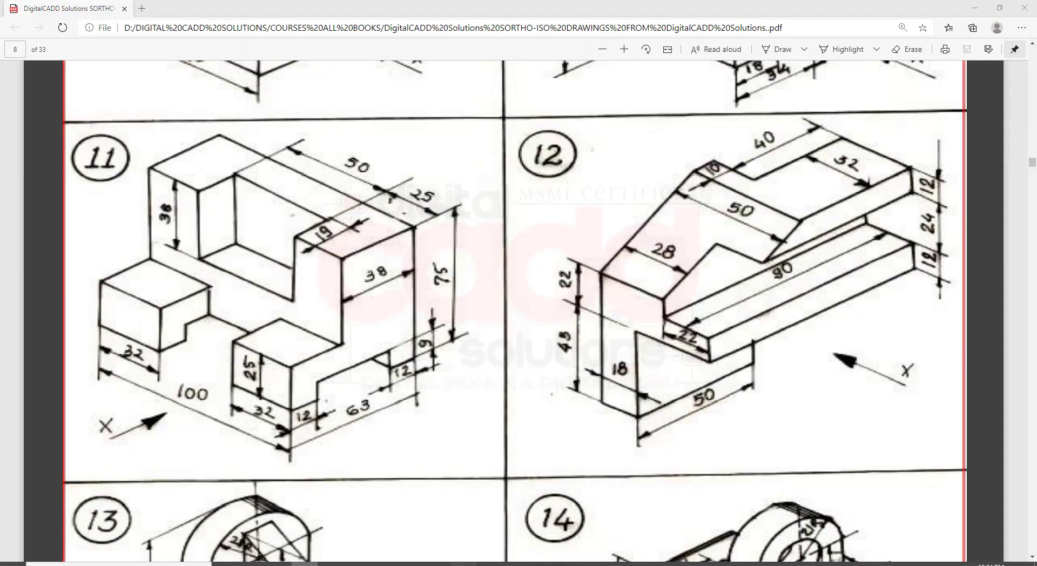
left_click(478, 562)
scroll(335, 231, "down", 3)
left_click(142, 44)
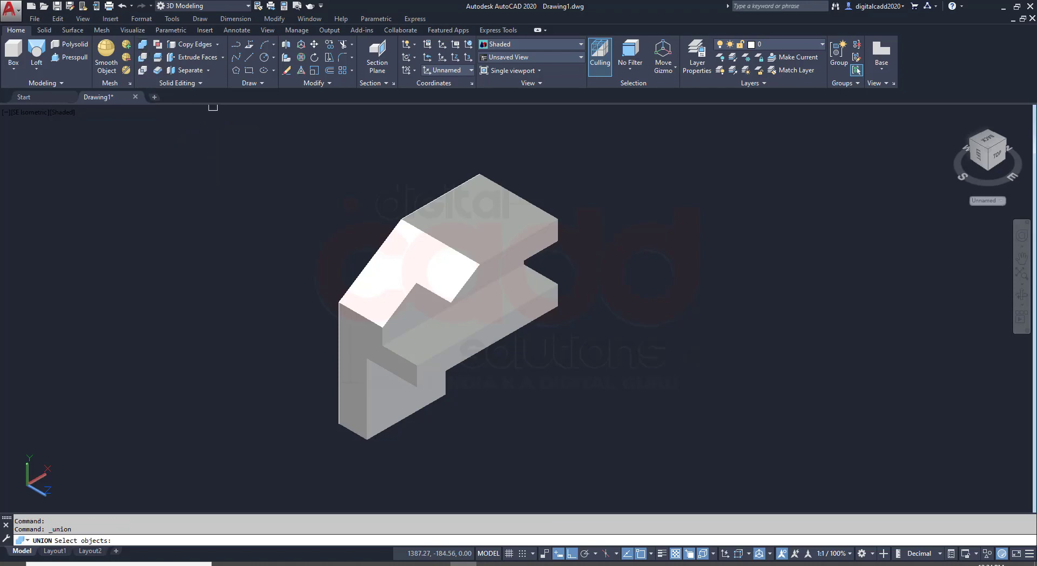
left_click(601, 153)
left_click(236, 410)
key("Return")
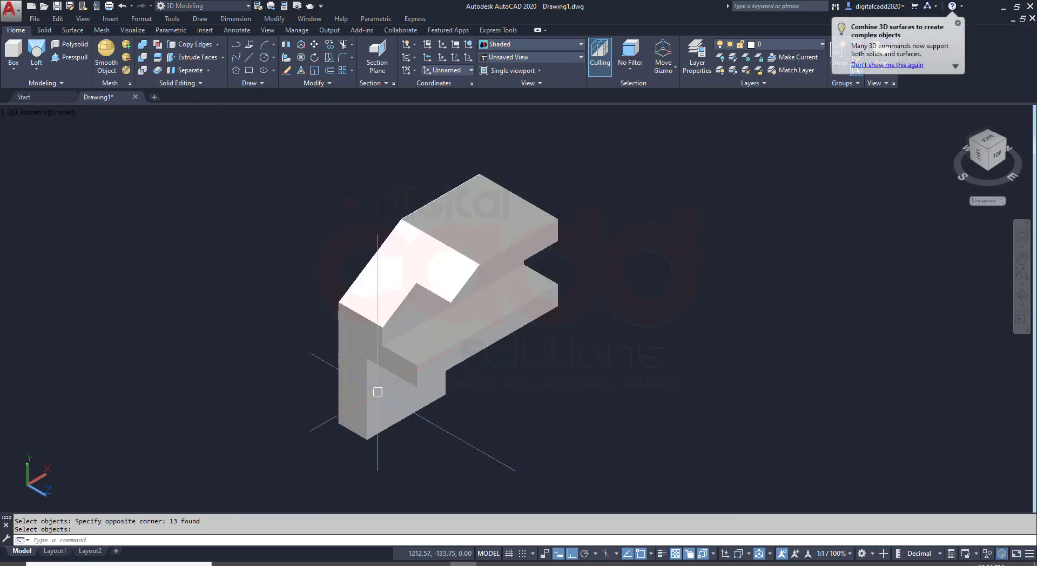
- Window-select and erase the leftover profile lines around the solid
left_click(490, 264)
left_click(471, 336)
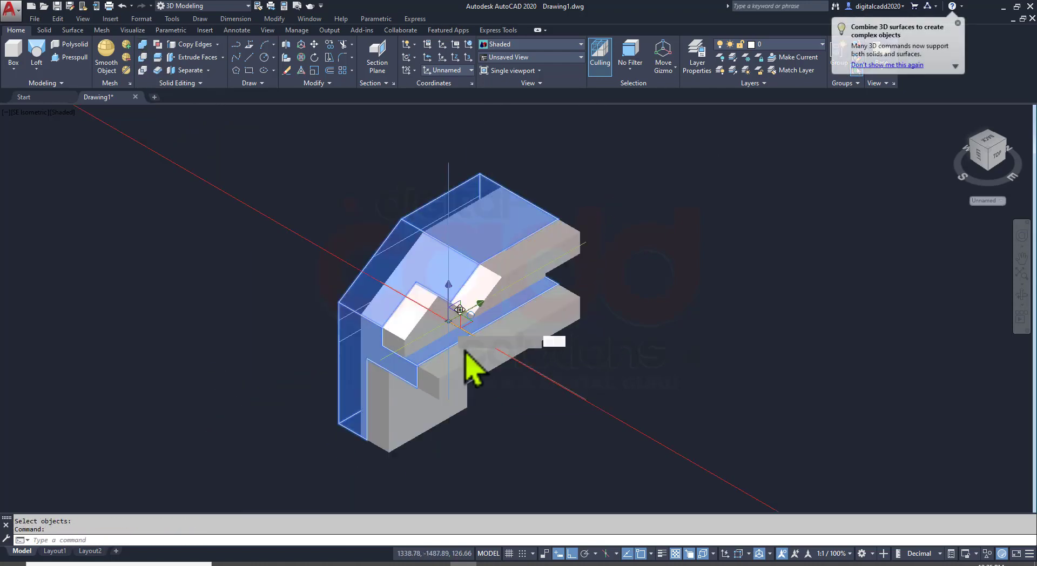
key("Escape")
key("Escape")
left_click(298, 171)
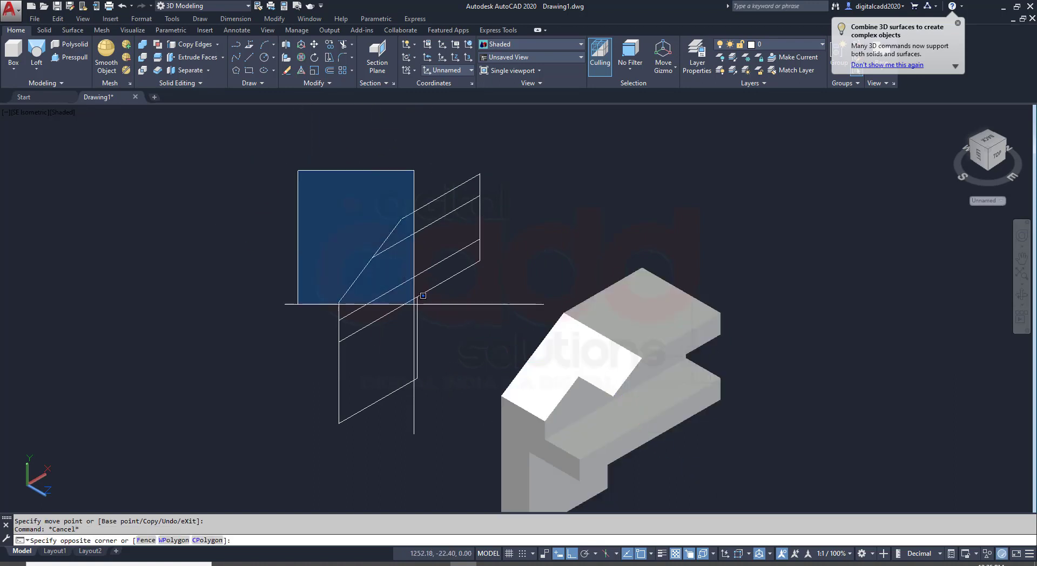
left_click(533, 427)
key("Delete")
mouse_move(704, 437)
middle_mouse_down()
mouse_move(648, 405)
mouse_move(512, 367)
middle_mouse_up()
scroll(519, 375, "up", 2)
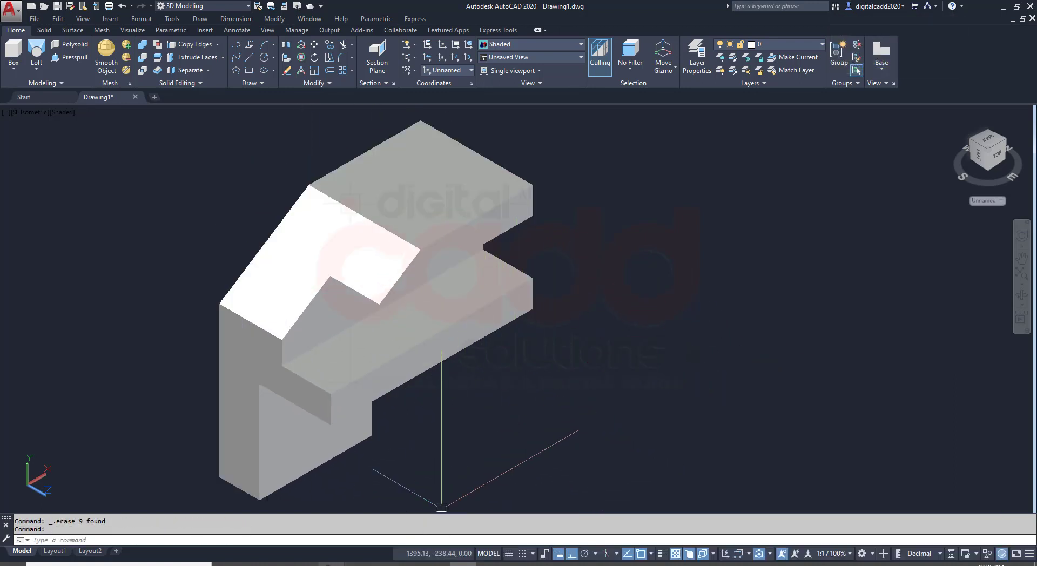
- Copy the solid's top back edge 50 units across the top face
key("alt+Tab")
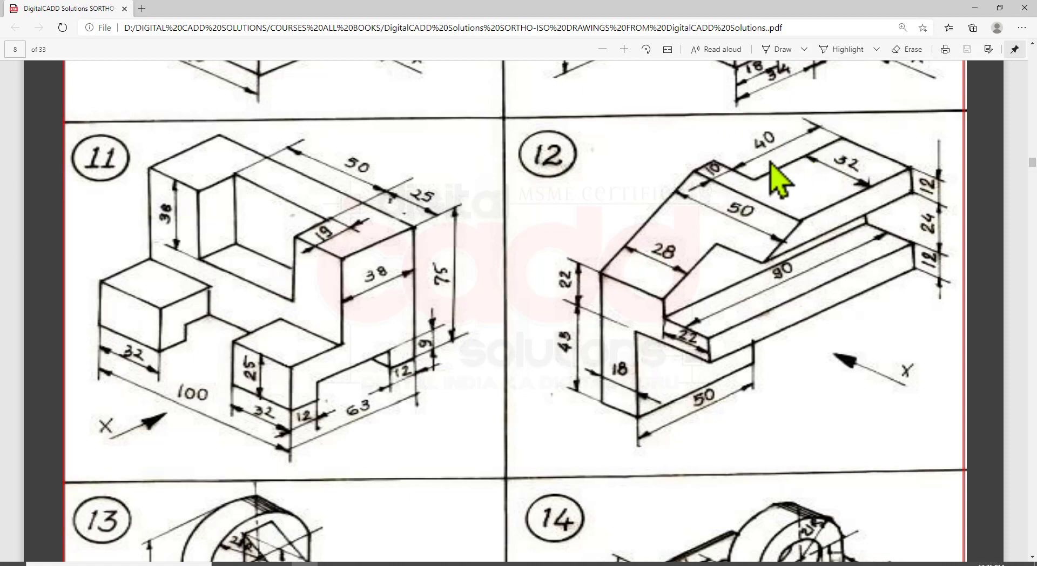
left_click(468, 561)
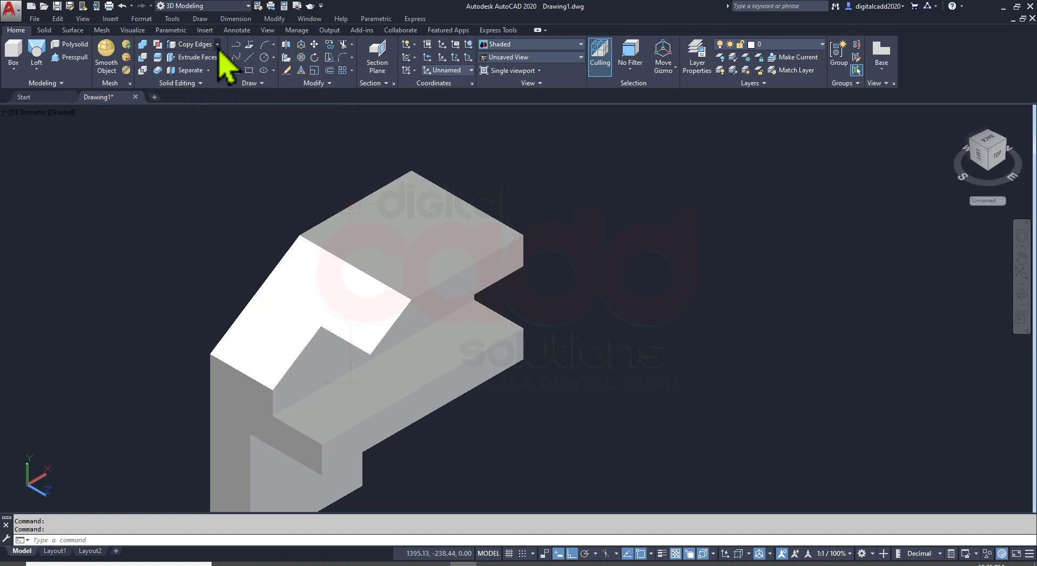
left_click(217, 45)
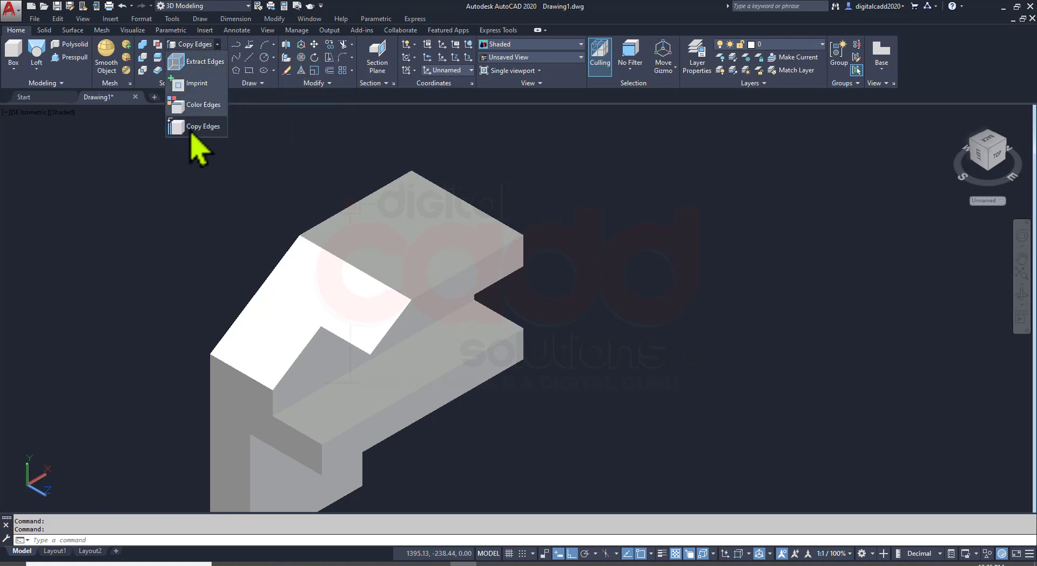
left_click(190, 133)
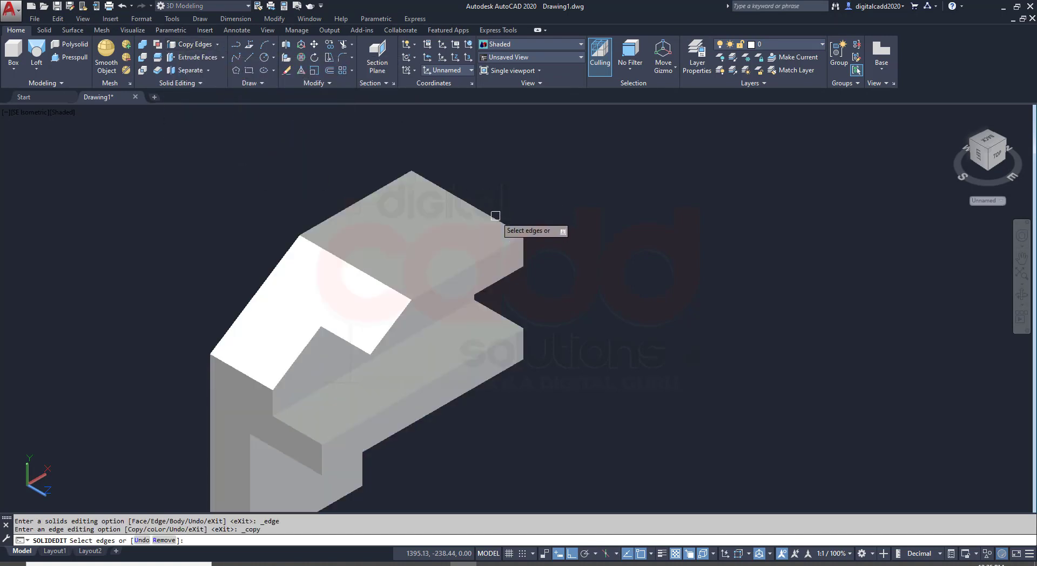
left_click(494, 216)
key("Return")
left_click(792, 183)
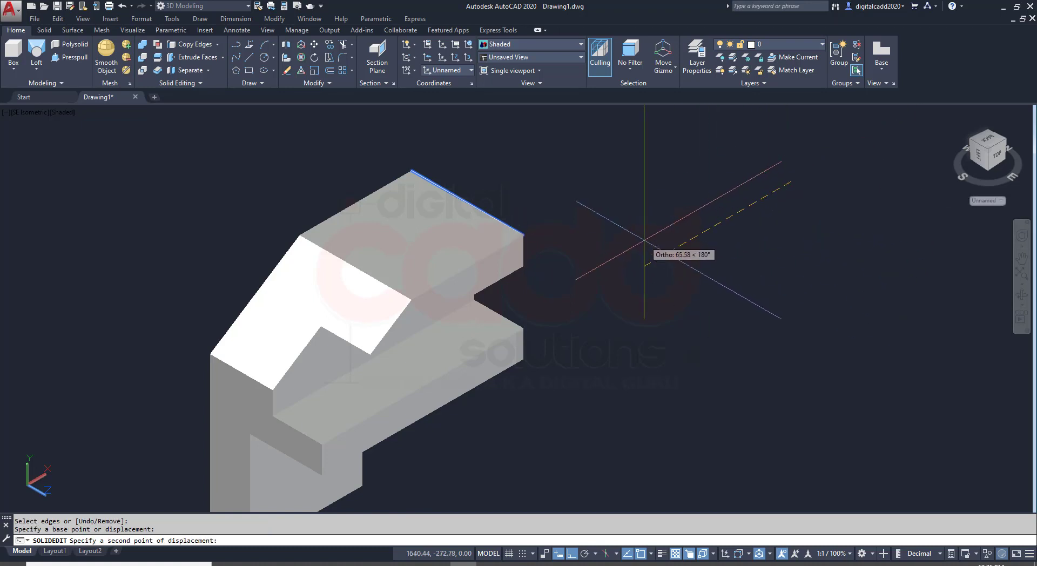
type("50")
key("Return")
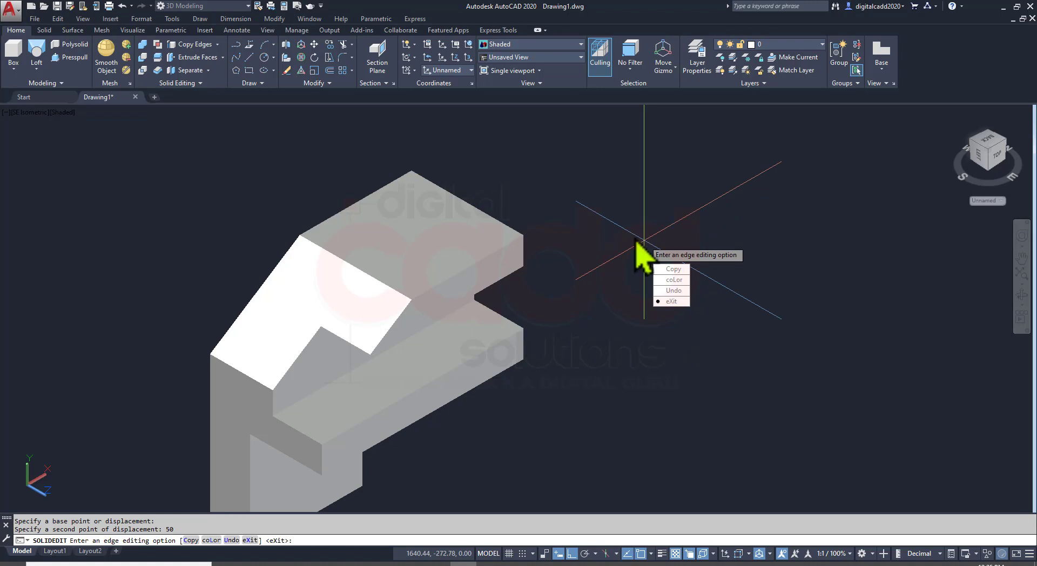
key("Return")
key("Return")
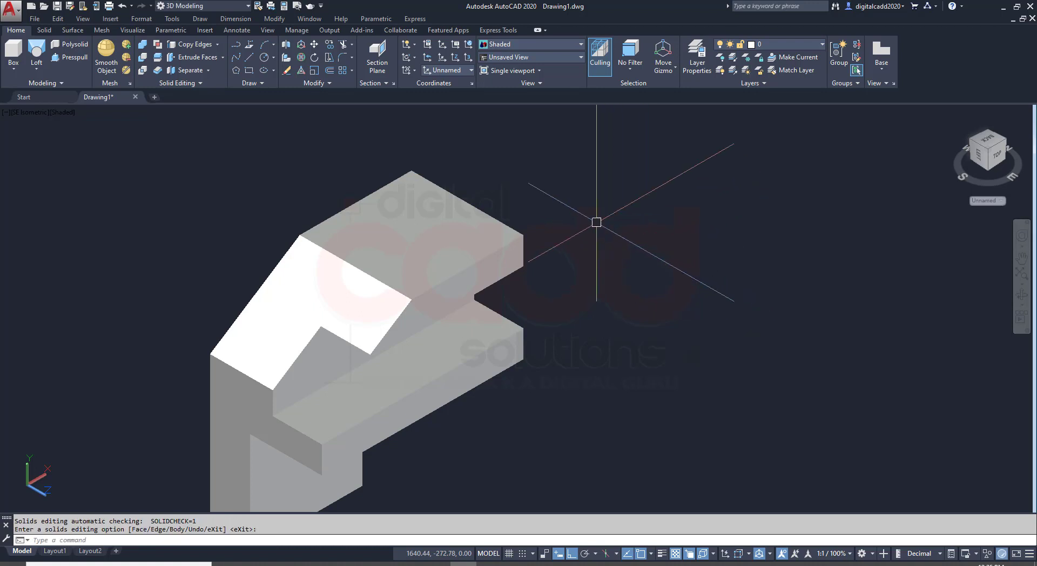
- Stretch the copied edge line by 10 from its midpoint grip
left_click(251, 192)
left_click(496, 382)
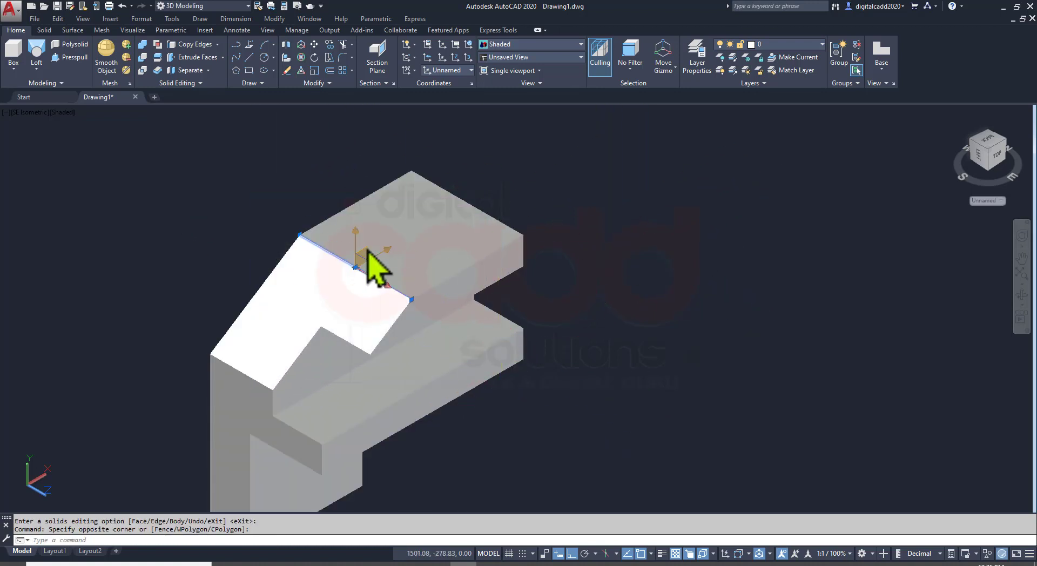
left_click(356, 267)
type("10")
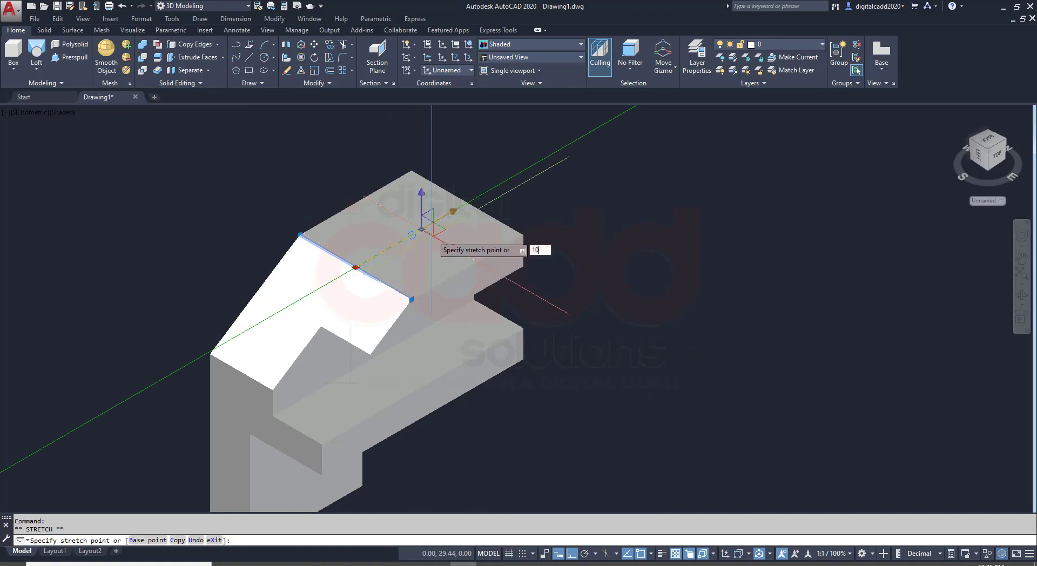
key("Return")
key("Escape")
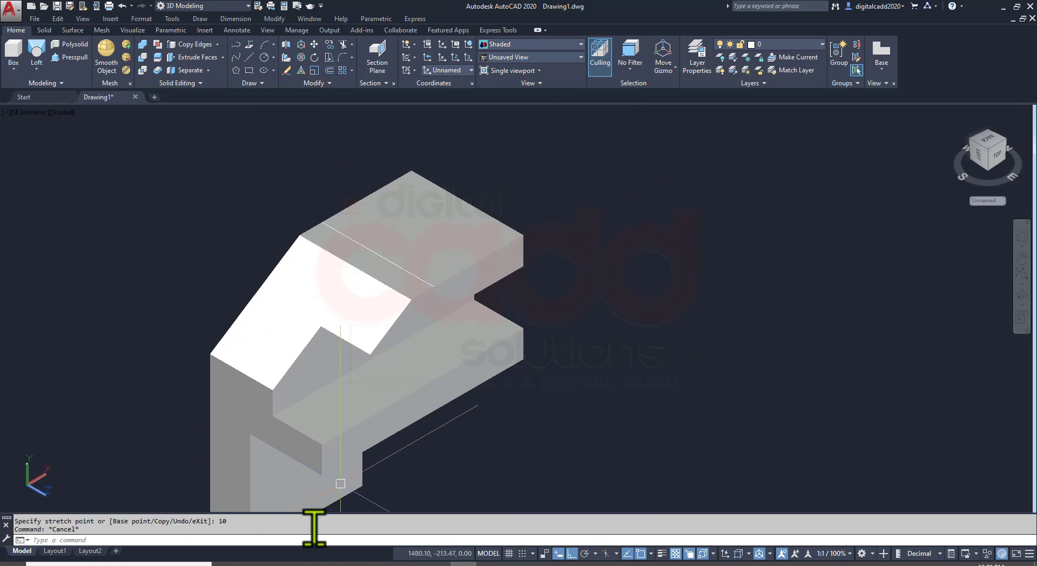
- Copy another top edge 32 units along to close off the rectangular region
key("alt+Tab")
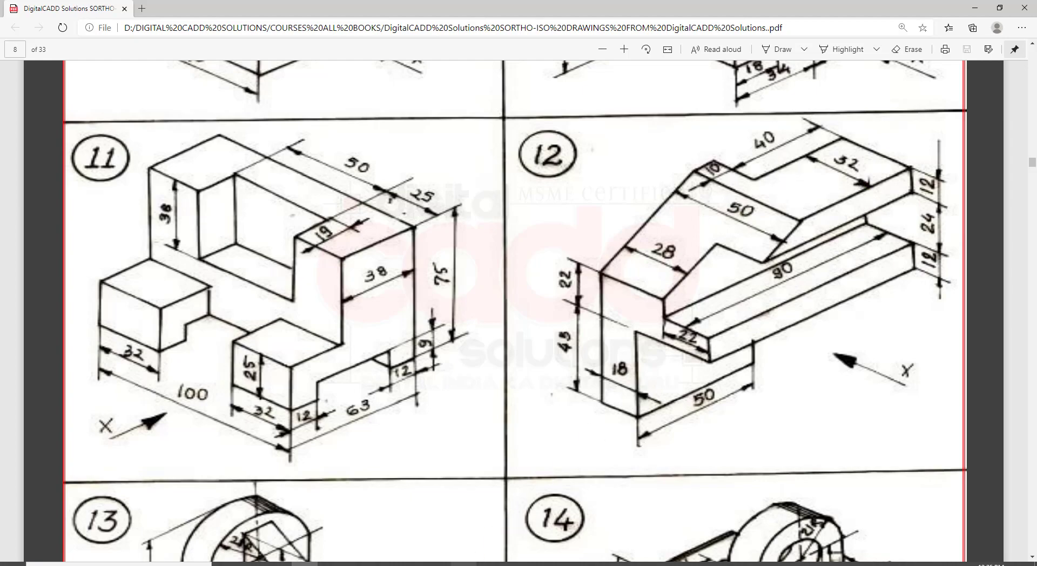
key("alt+Tab")
left_click(188, 45)
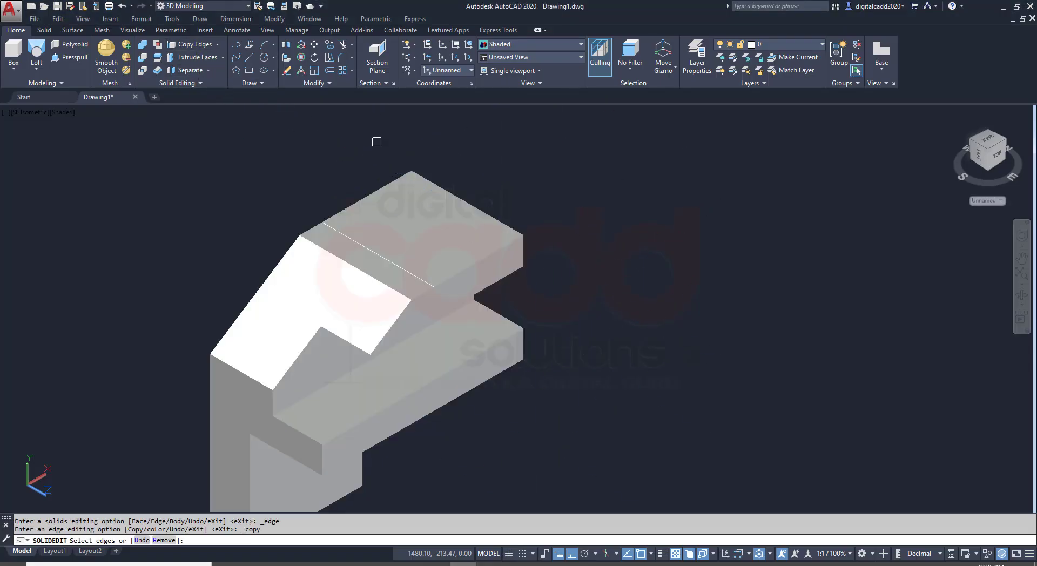
left_click(512, 246)
key("Return")
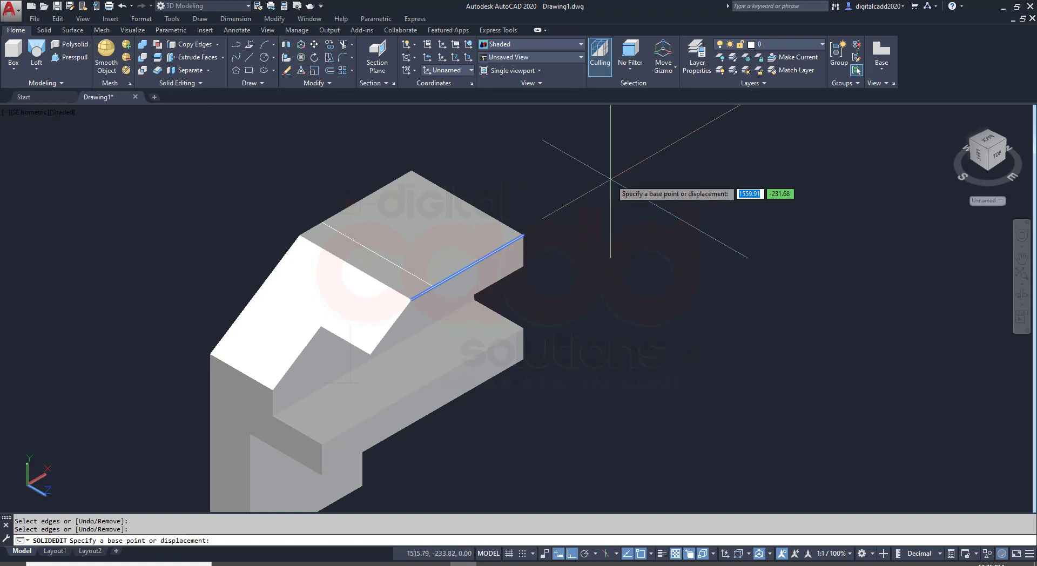
left_click(610, 184)
type("32")
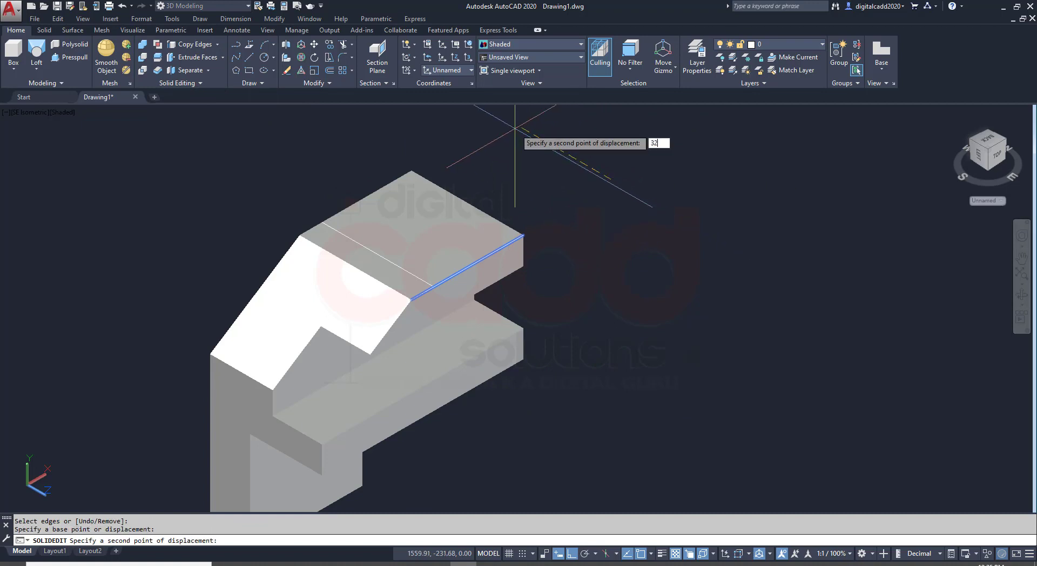
key("Return")
key("Escape")
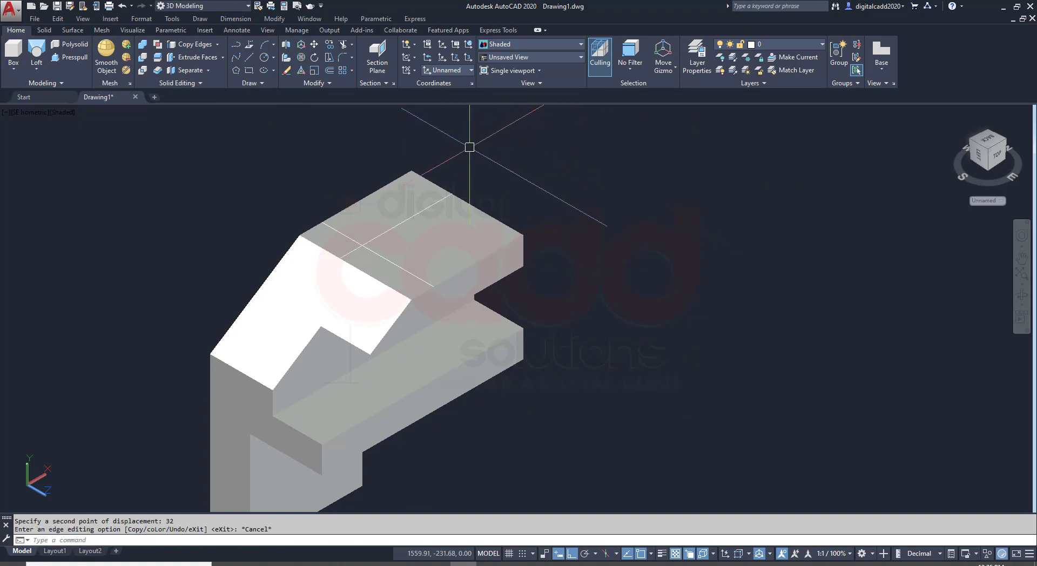
left_click(61, 64)
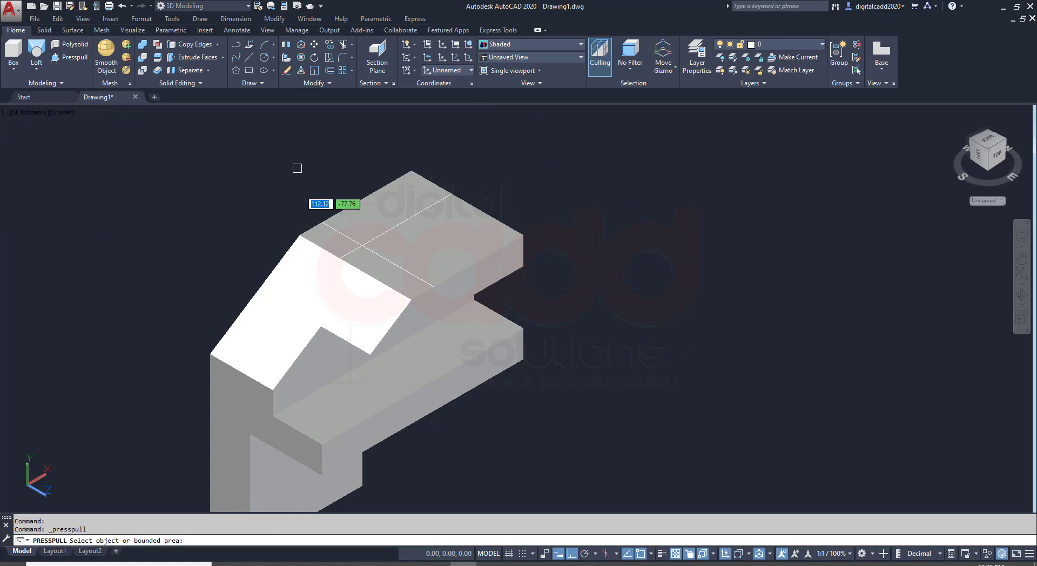
- Press-pull the marked rectangular region on the top face
left_click(373, 203)
scroll(373, 202, "down", 4)
left_click(443, 375)
mouse_move(442, 347)
middle_mouse_down("shift")
mouse_move(527, 283)
mouse_move(312, 286)
mouse_move(190, 267)
middle_mouse_up("shift")
key("Escape")
scroll(392, 290, "up", 5)
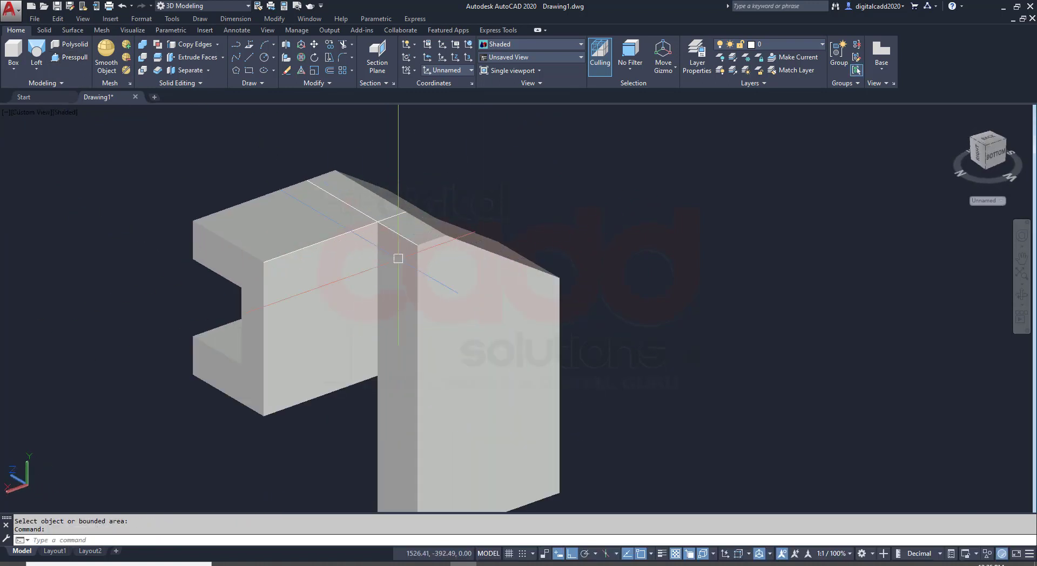
- Erase the two guide lines and orbit around the solid to check its shape
left_click(222, 115)
left_click(514, 294)
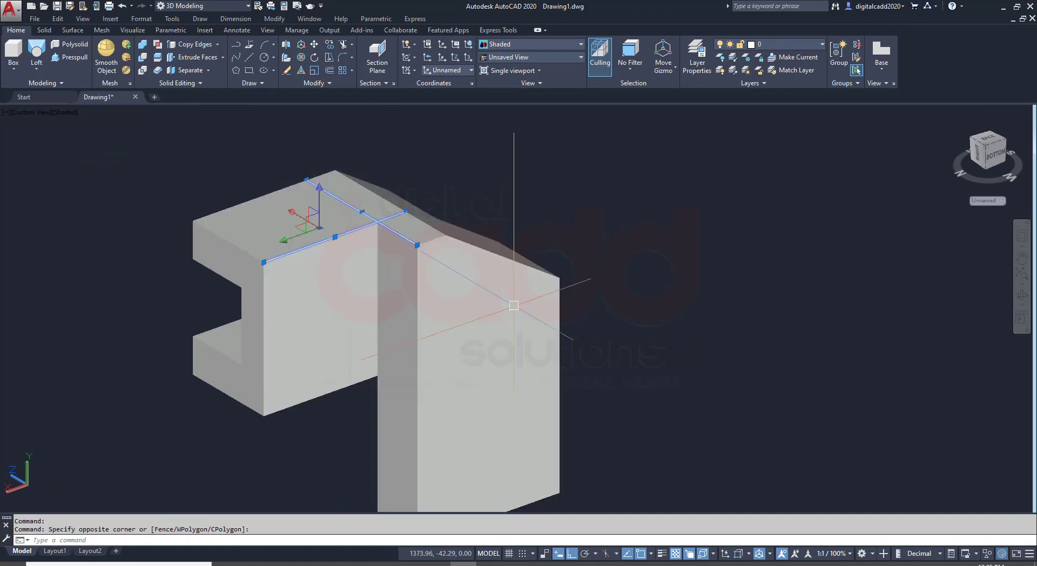
key("Delete")
mouse_move(427, 287)
middle_mouse_down()
mouse_move(394, 247)
mouse_move(436, 319)
mouse_move(604, 343)
mouse_move(727, 230)
mouse_move(685, 215)
mouse_move(753, 255)
mouse_move(820, 274)
mouse_move(566, 341)
middle_mouse_up()
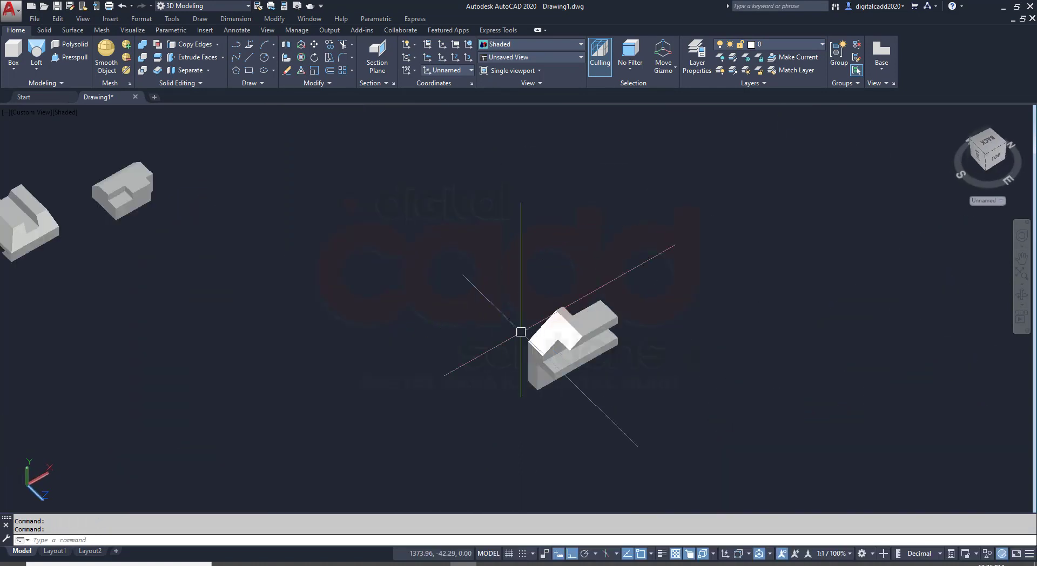
mouse_move(458, 291)
middle_mouse_down("shift")
mouse_move(472, 188)
mouse_move(574, 273)
mouse_move(695, 290)
mouse_move(536, 262)
mouse_move(584, 289)
mouse_move(572, 296)
middle_mouse_up("shift")
scroll(575, 319, "down", 5)
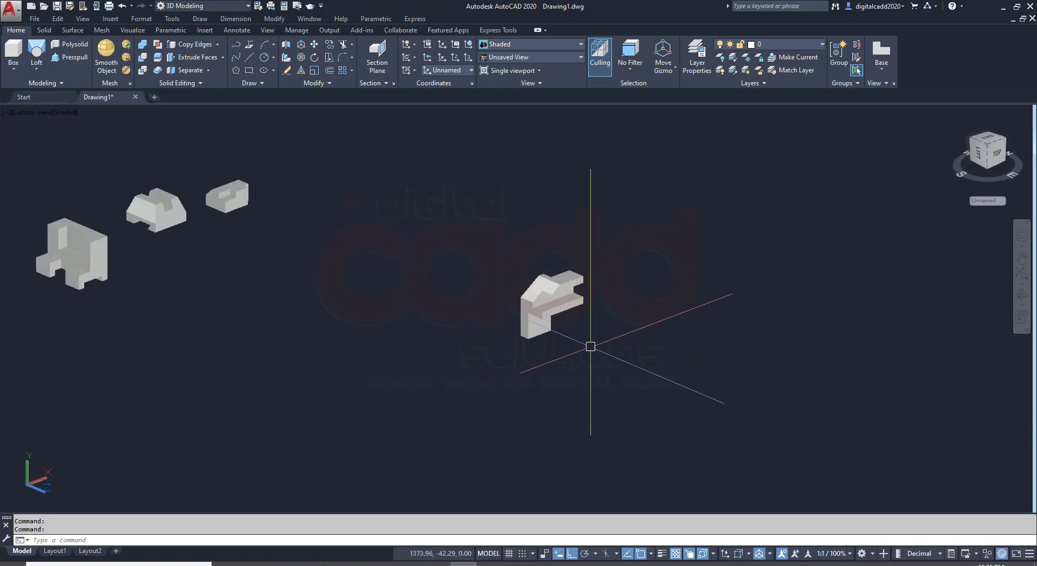
- Switch to SE Isometric and move the part 12 solid up beside the other three
left_click(556, 292)
left_click(31, 112)
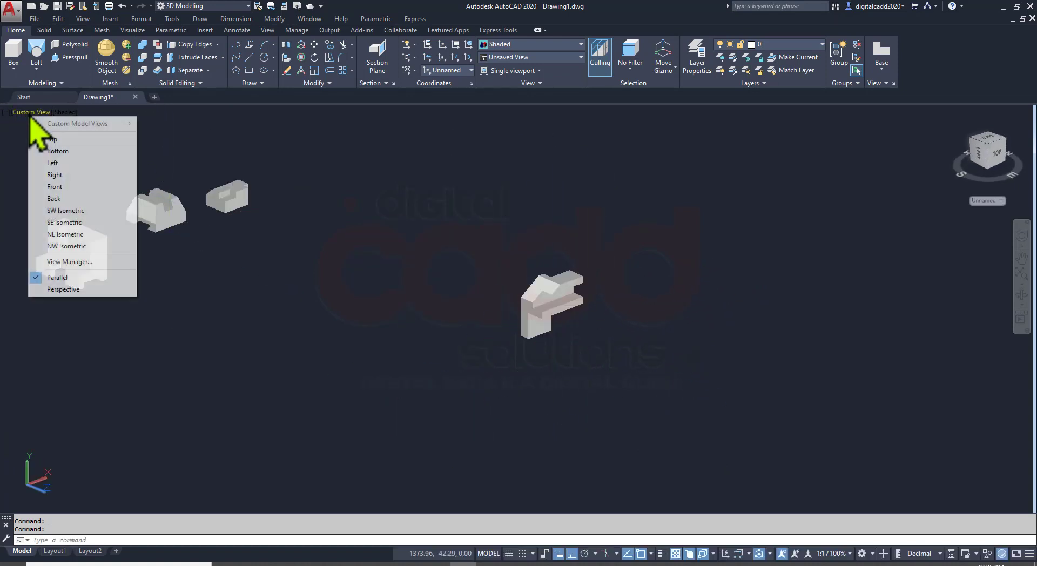
left_click(63, 222)
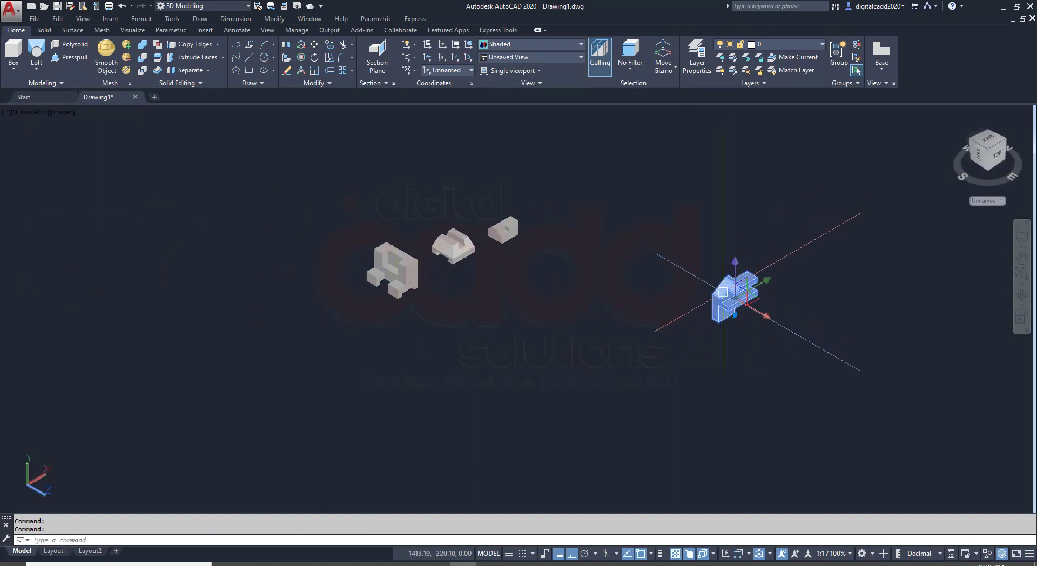
left_click_drag(733, 271, 541, 200)
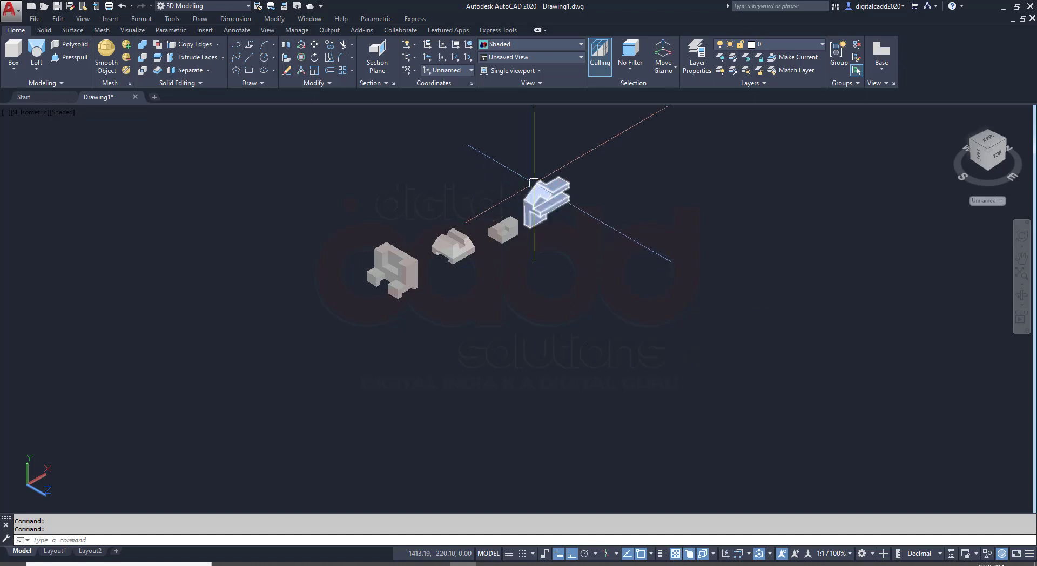
scroll(540, 200, "up", 5)
left_click_drag(629, 323, 615, 299)
key("Escape")
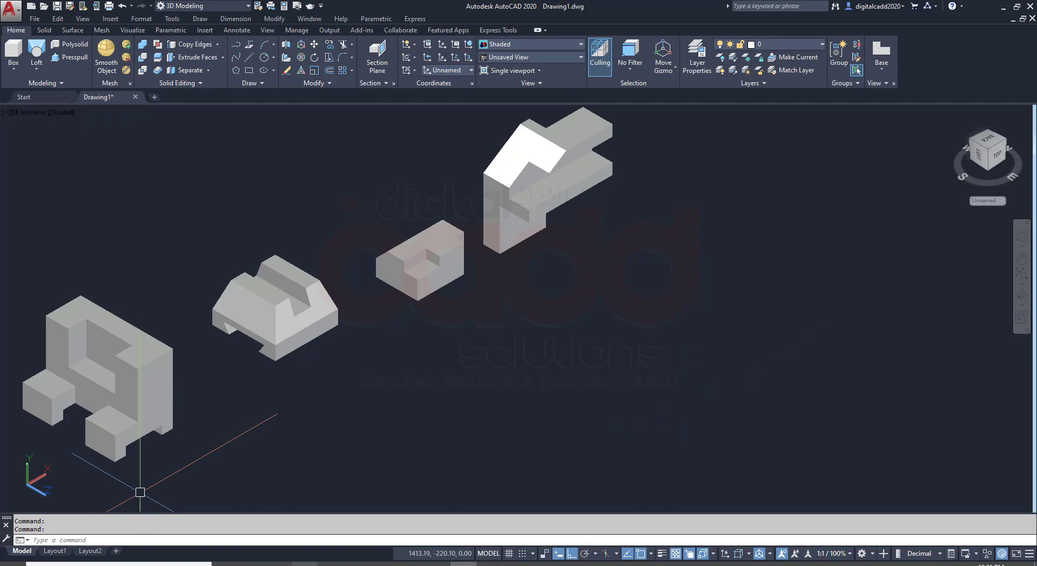
- Box drawing 13 in the reference PDF as the next exercise, then shift the row left
key("alt+Tab")
scroll(651, 392, "down", 5)
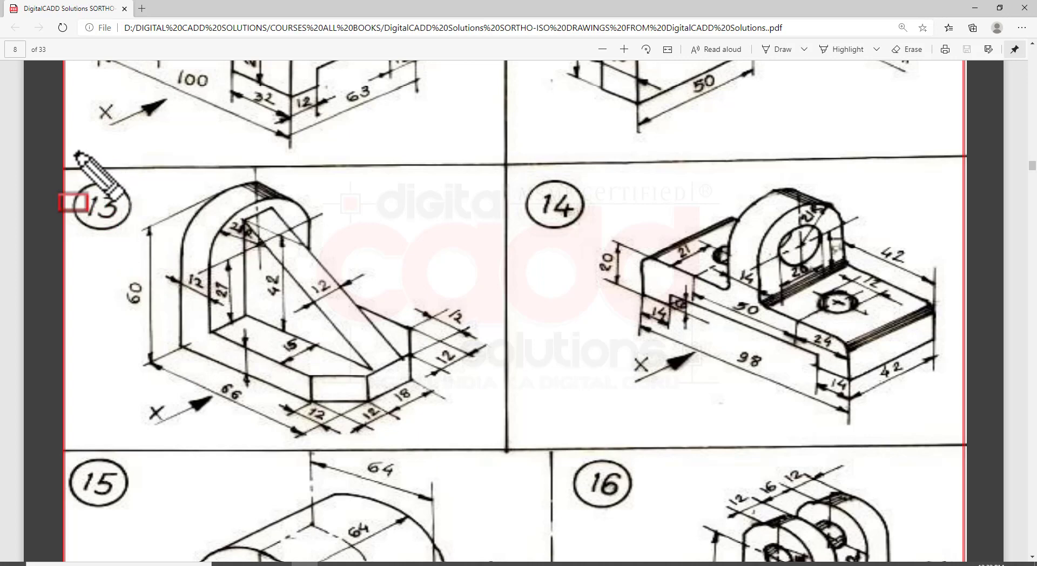
mouse_move(72, 152)
left_mouse_down()
mouse_move(484, 452)
mouse_move(508, 450)
left_mouse_up()
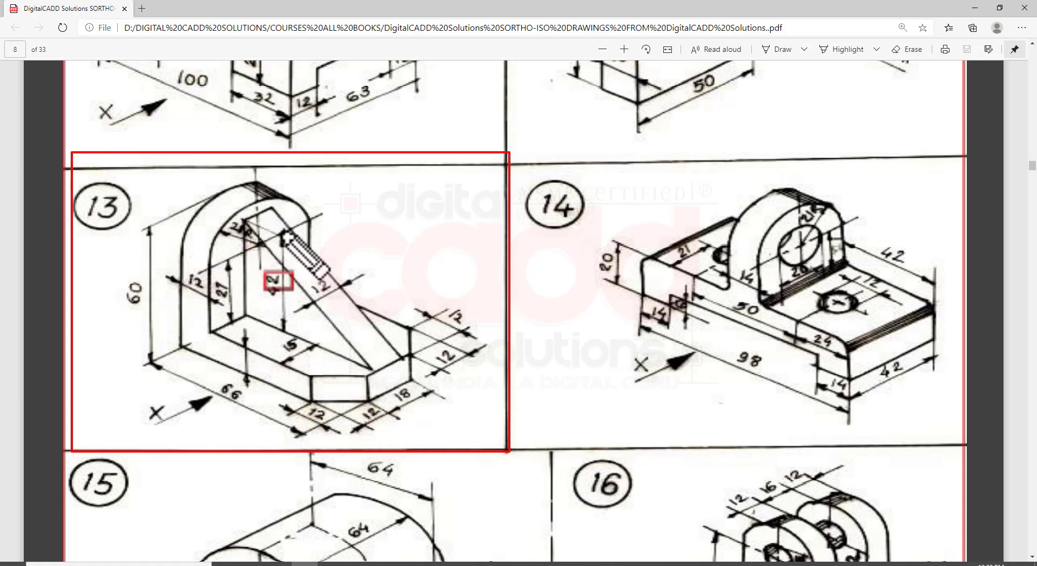
key("alt+Tab")
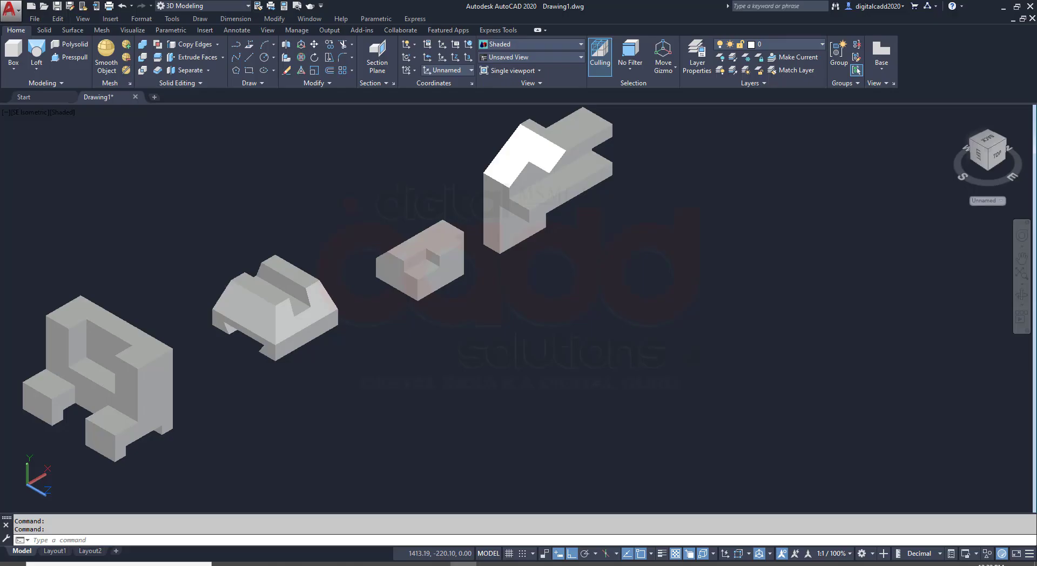
middle_click_drag(95, 202, 2, 243)
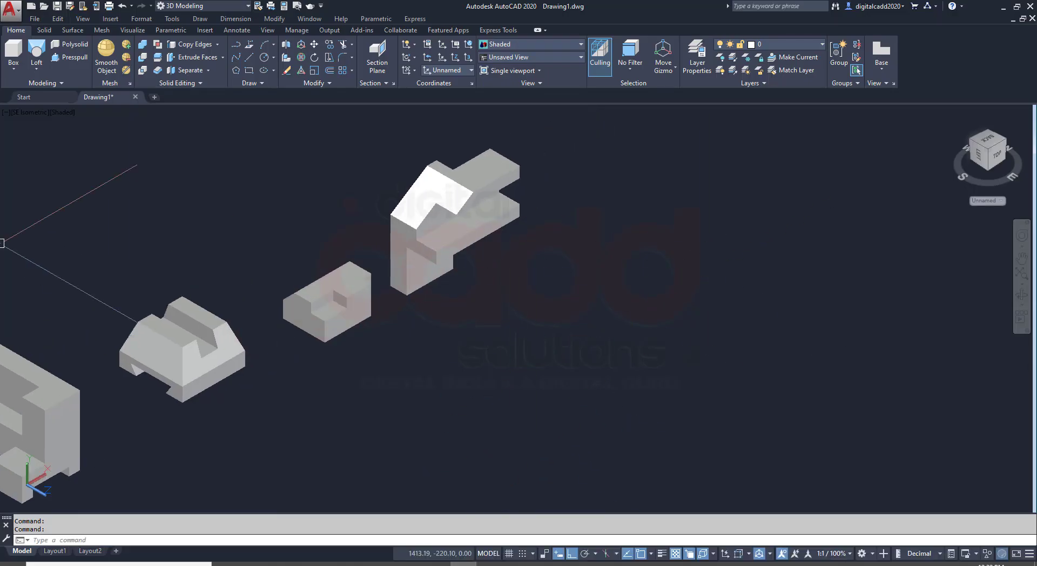
- In the left view, draw the profile's 60-unit vertical and 66-unit horizontal outer edges with LINE
left_click(27, 113)
left_click(62, 168)
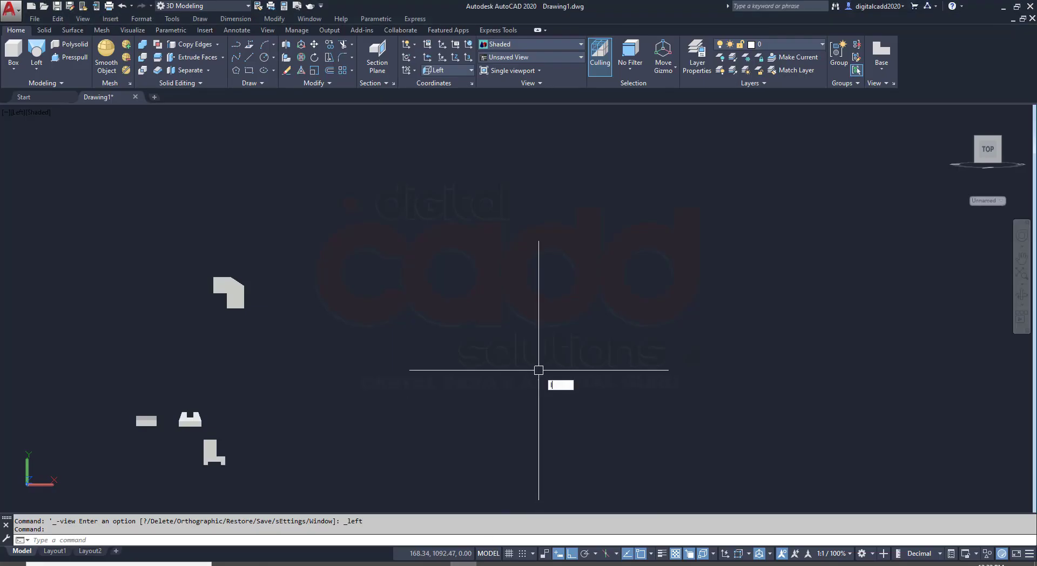
type("l")
key("Return")
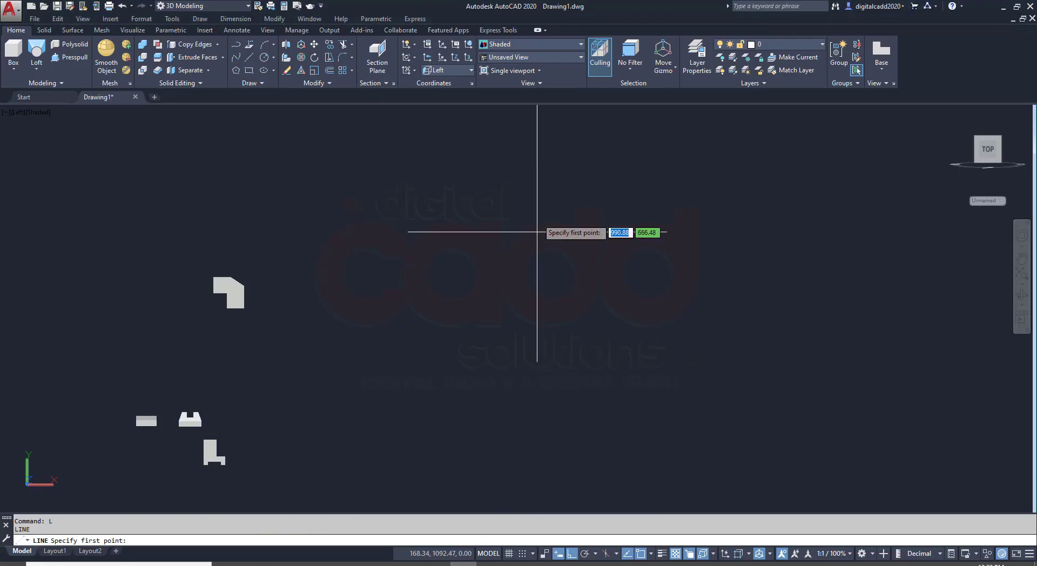
left_click(531, 168)
type("0")
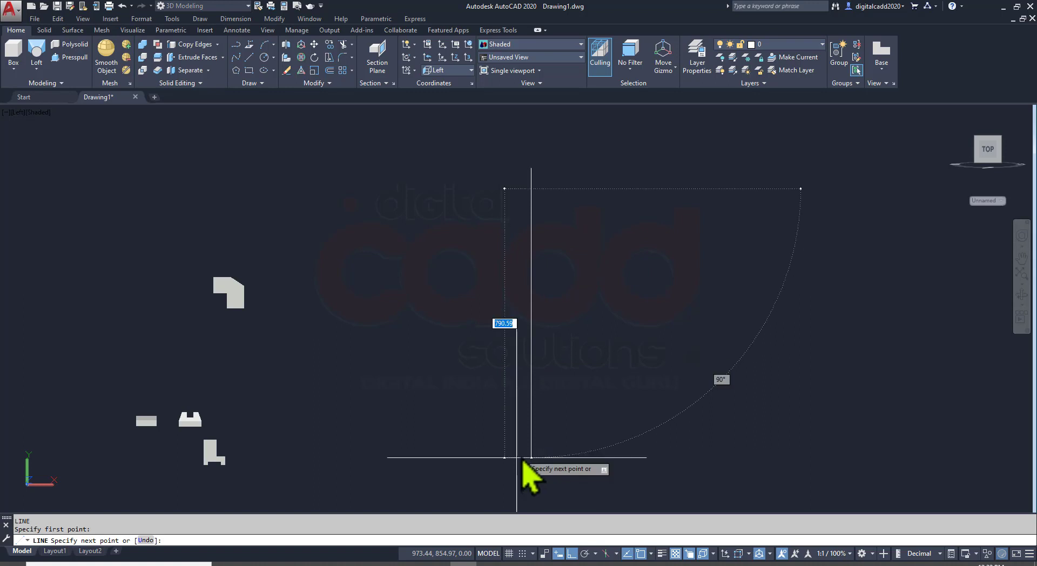
key("Return")
type("66")
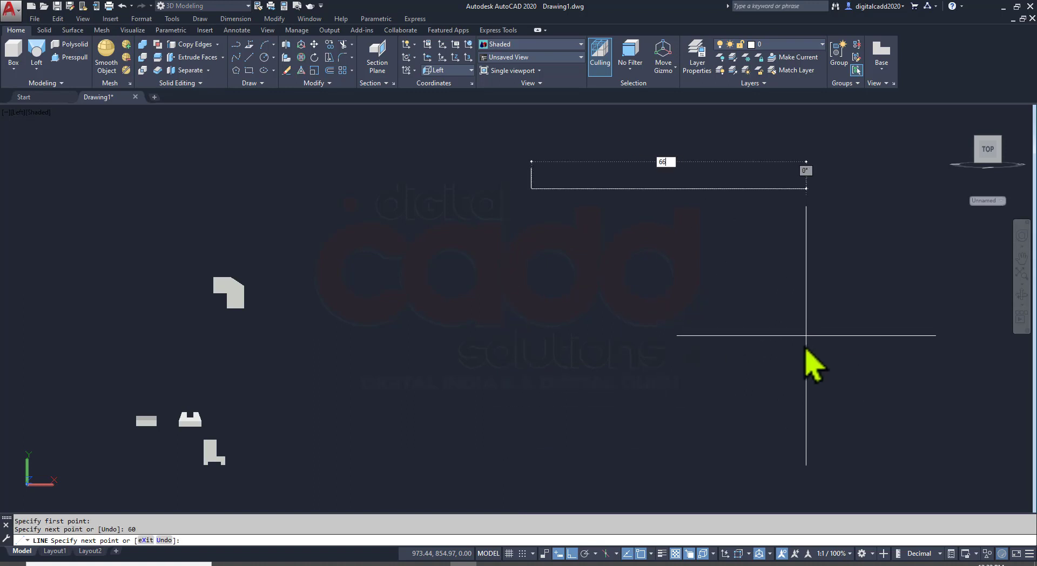
key("Return")
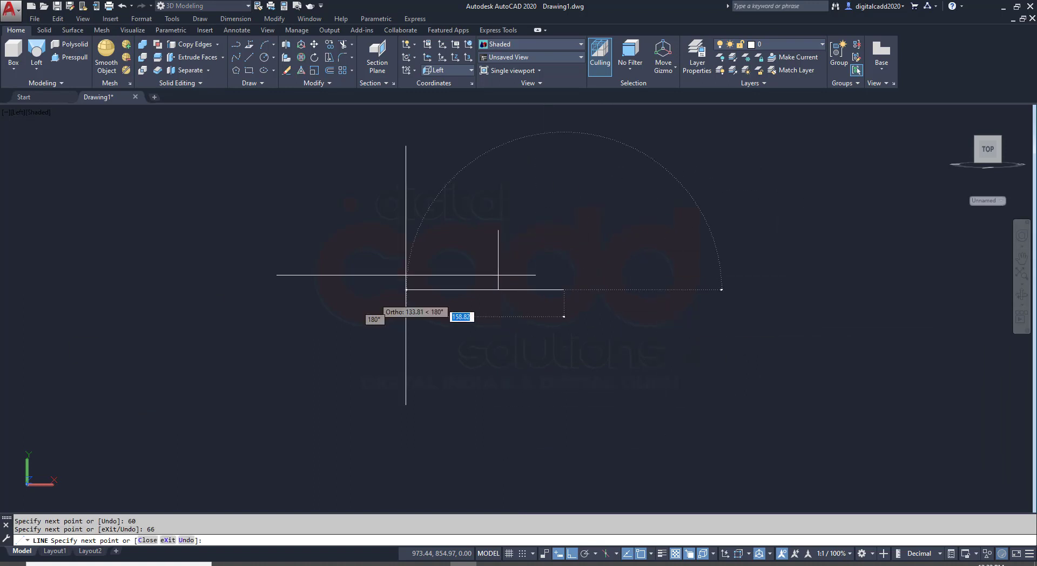
- After checking the PDF, draw the 12-unit top edge, inner vertical and horizontal edges, and a diagonal
left_click(306, 563)
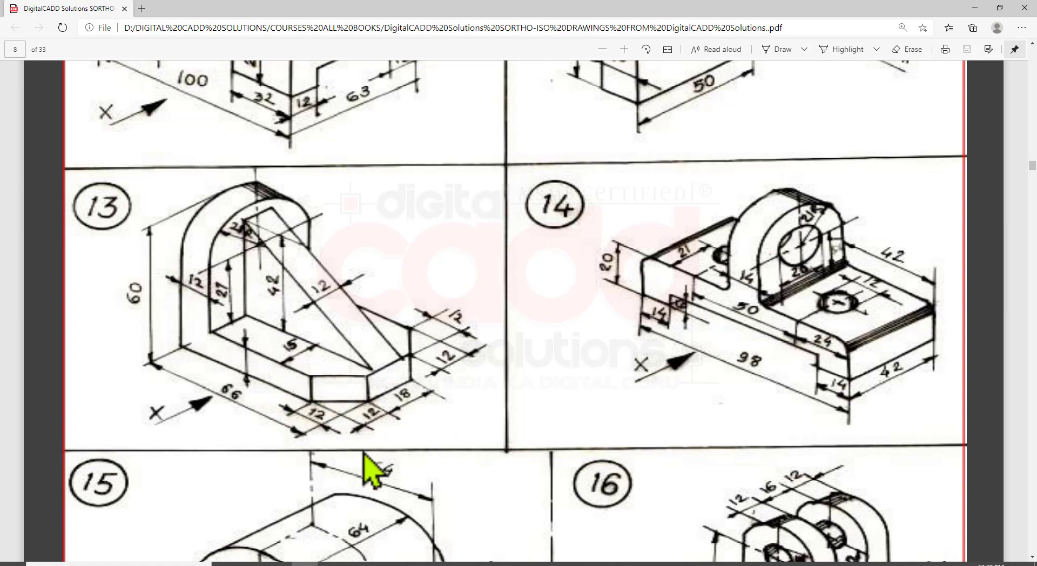
key("alt+Tab")
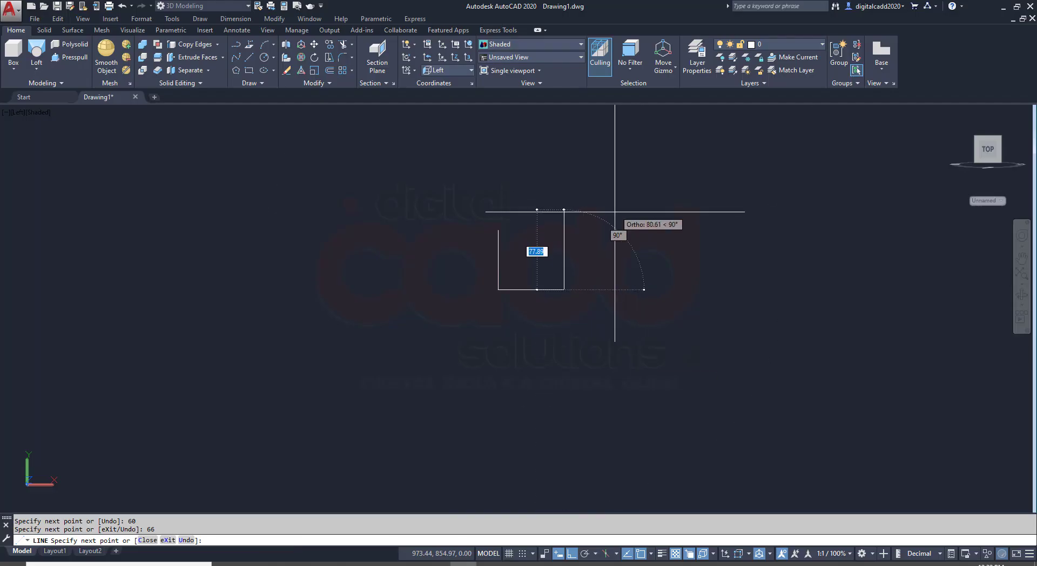
type("1")
scroll(570, 255, "up", 5)
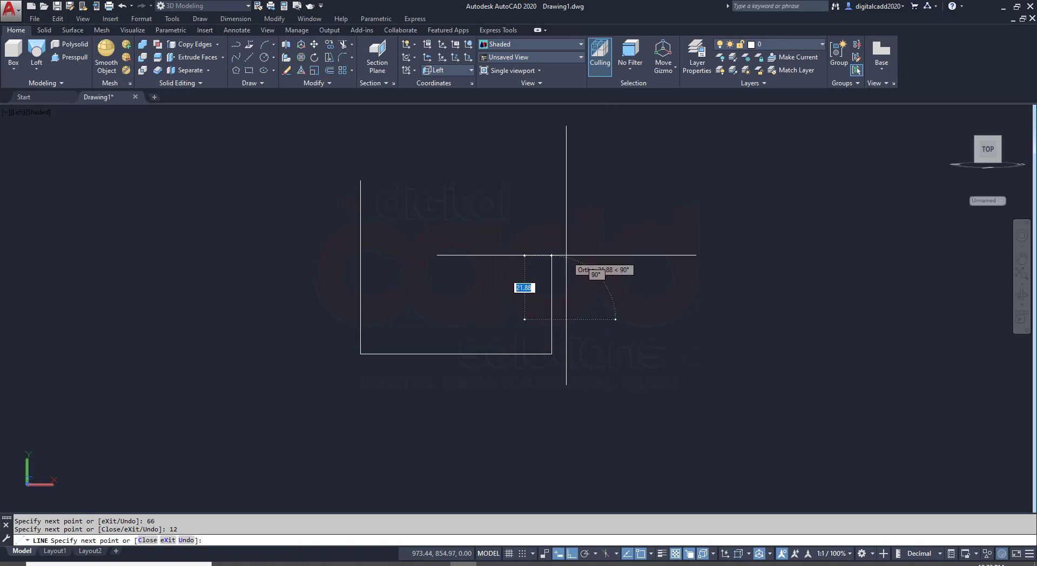
key("Return")
key("Return")
key("Return")
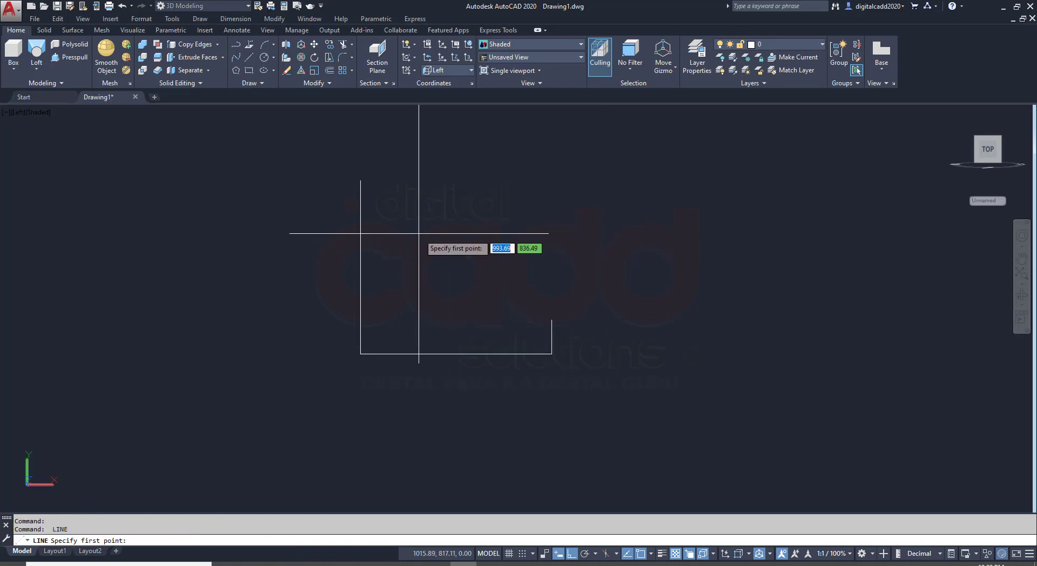
left_click(360, 180)
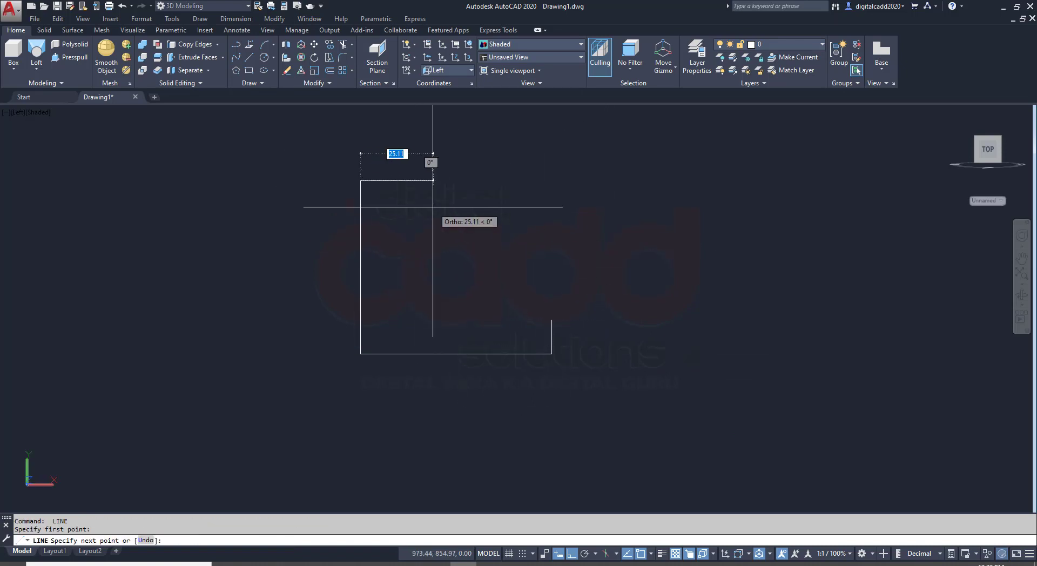
type("12")
key("Return")
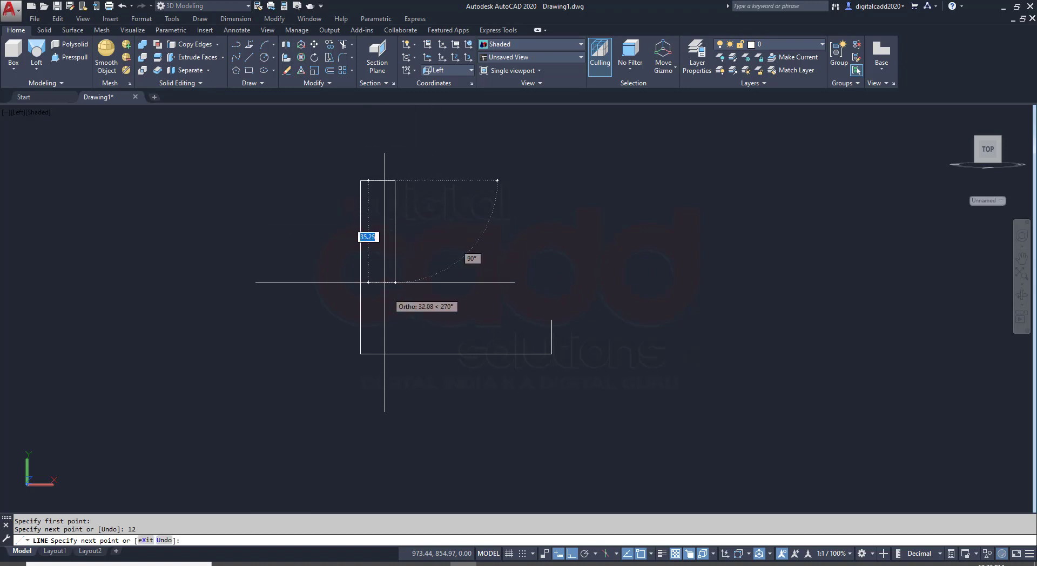
left_click(395, 318)
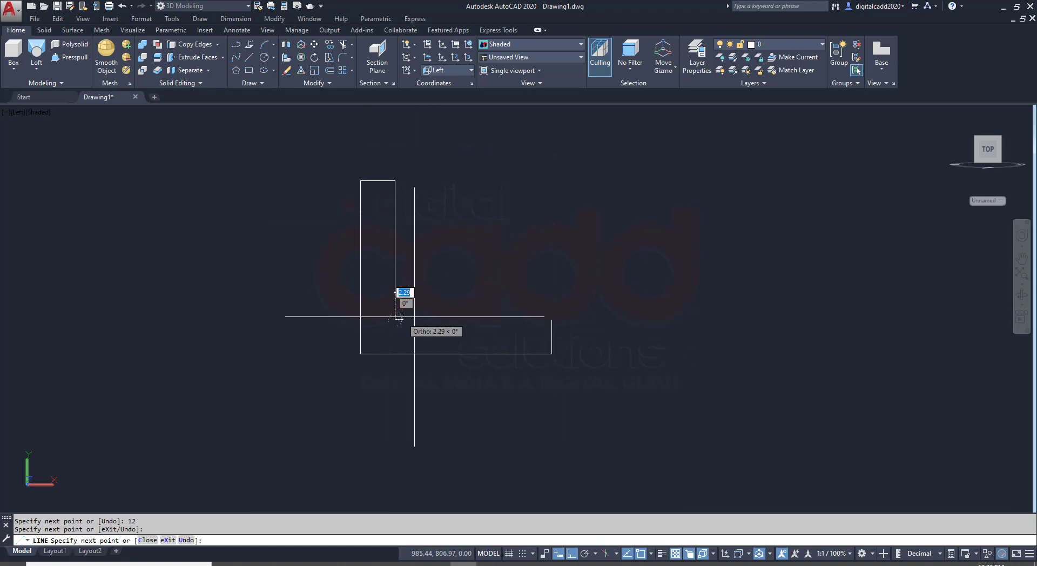
left_click(552, 319)
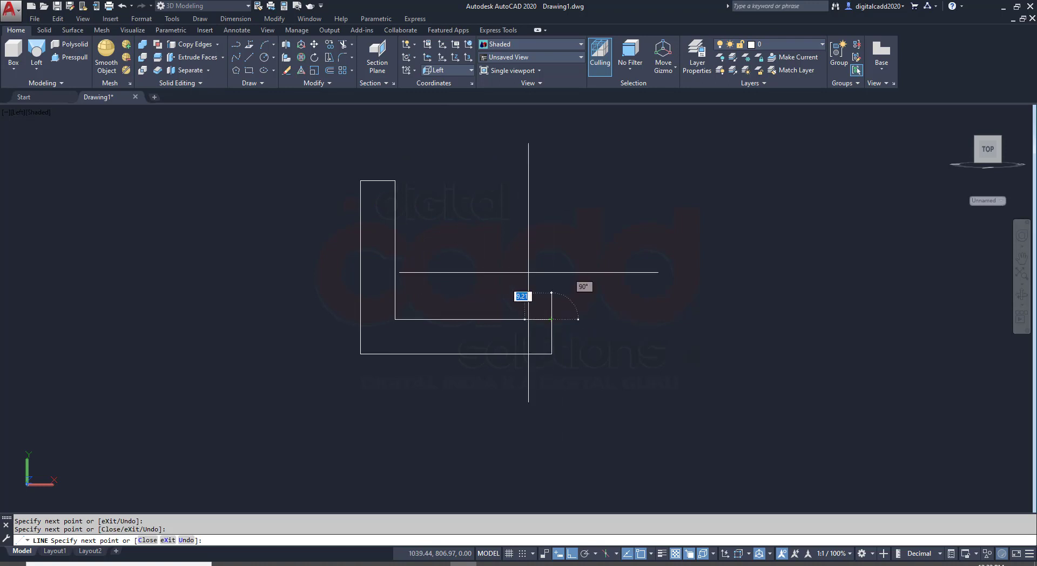
left_click(396, 181)
key("Return")
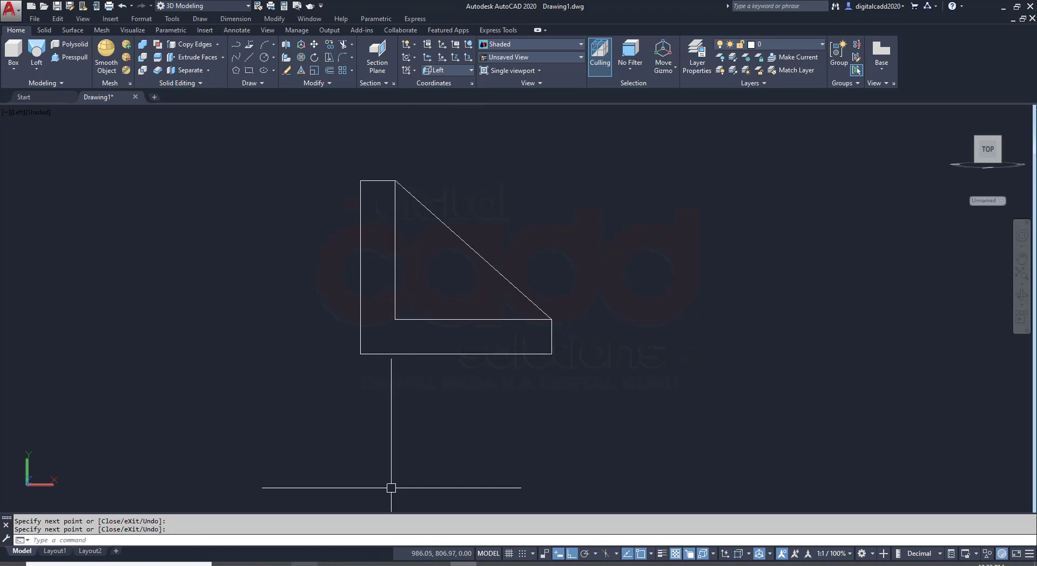
- Compare with the PDF reference and erase the trial diagonal line
key("alt+Tab")
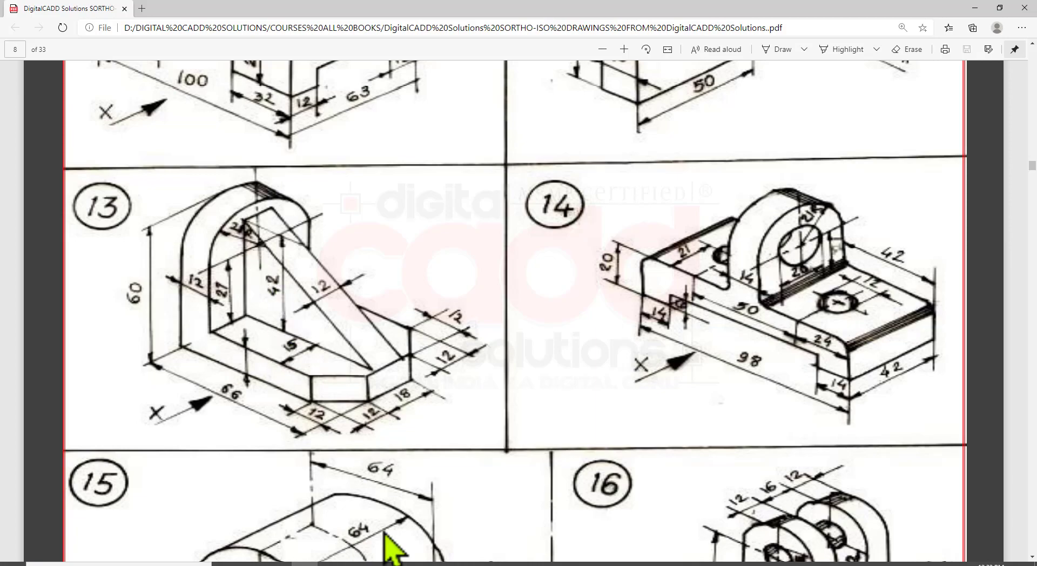
key("alt+Tab")
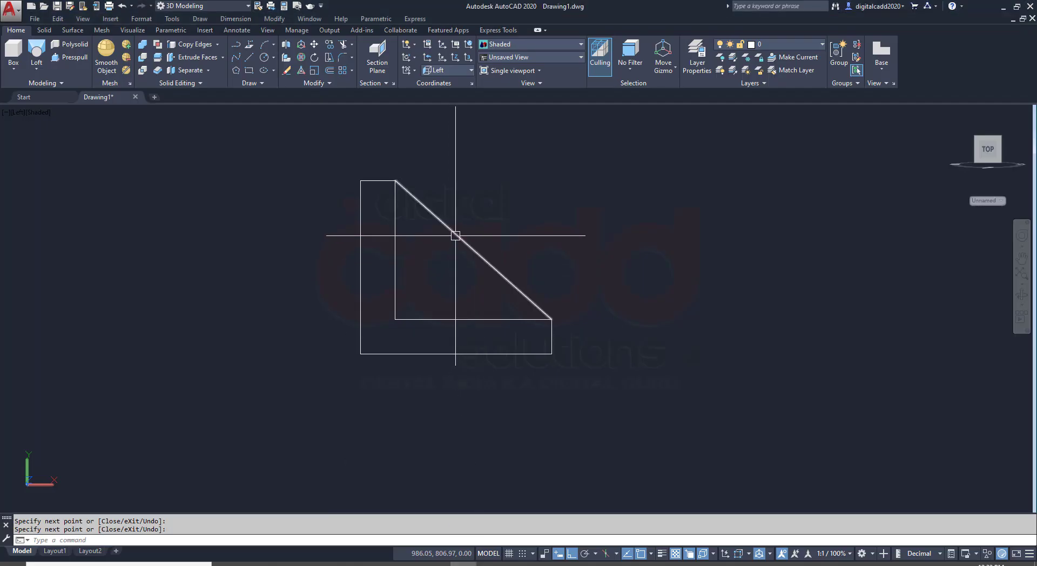
key("Delete")
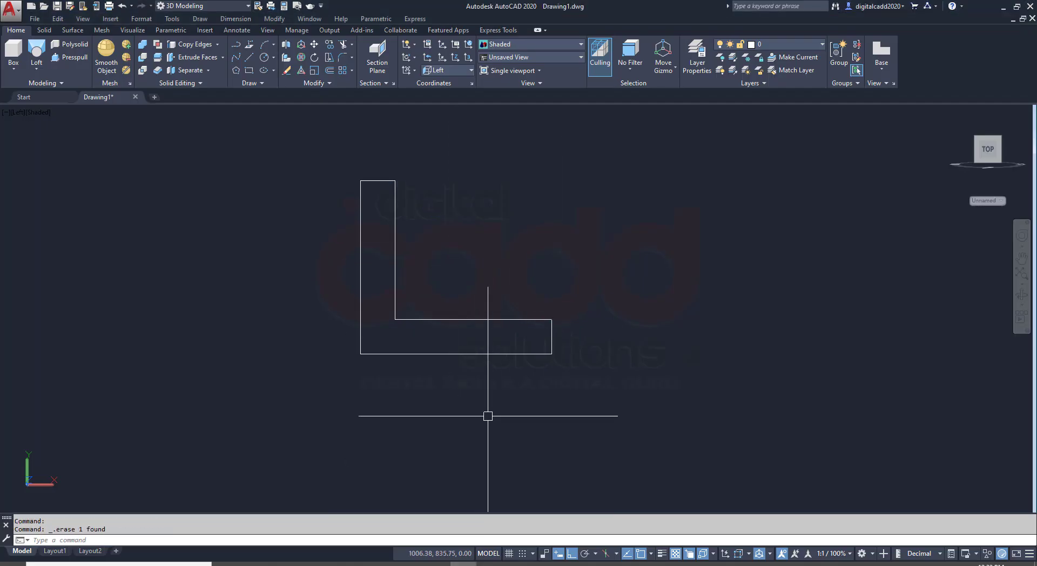
key("alt+Tab")
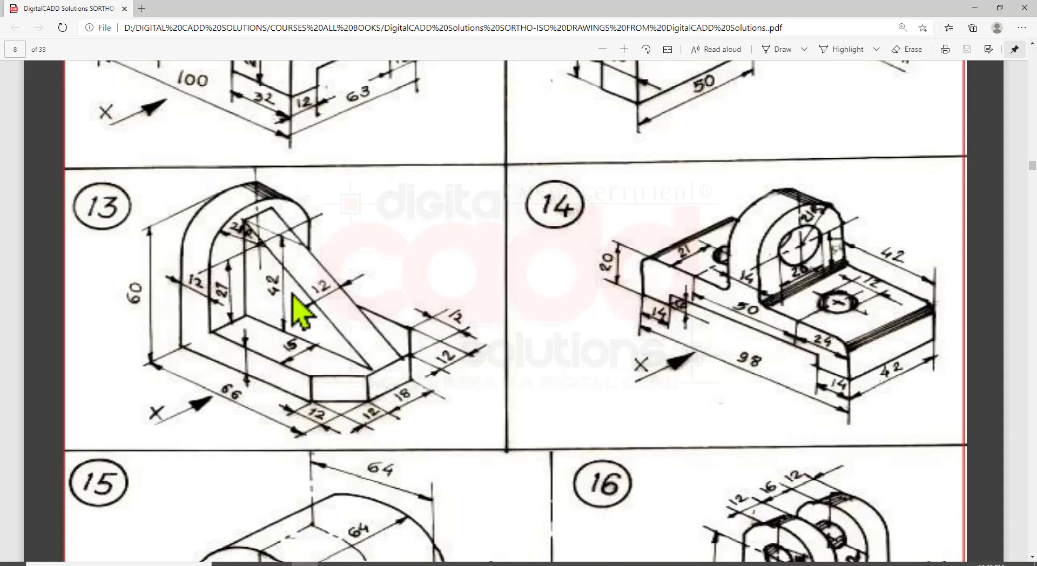
key("alt+Tab")
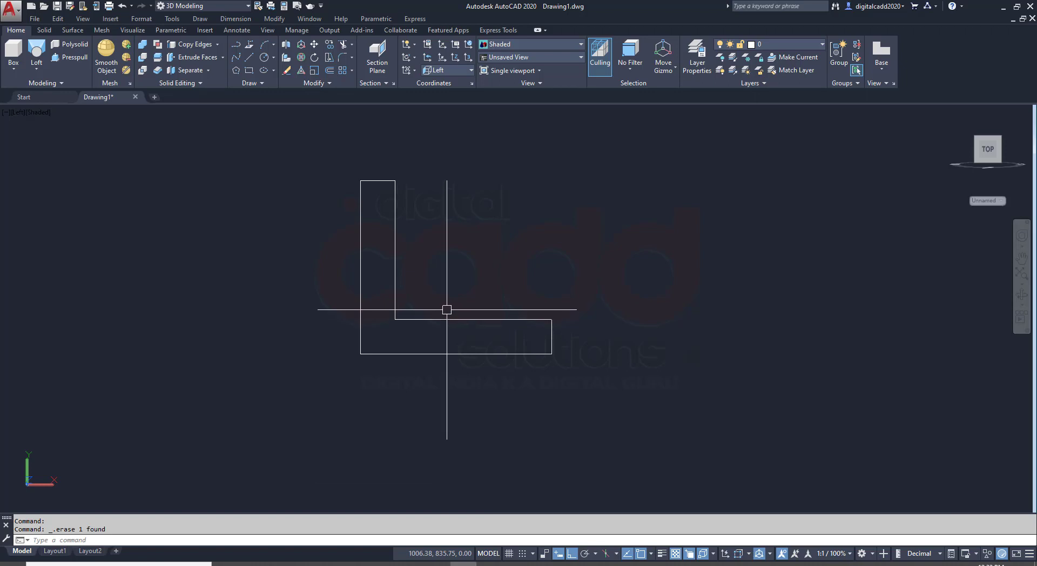
- Offset the L profile's inner bottom line upward by 42
type("o")
key("space")
type("4")
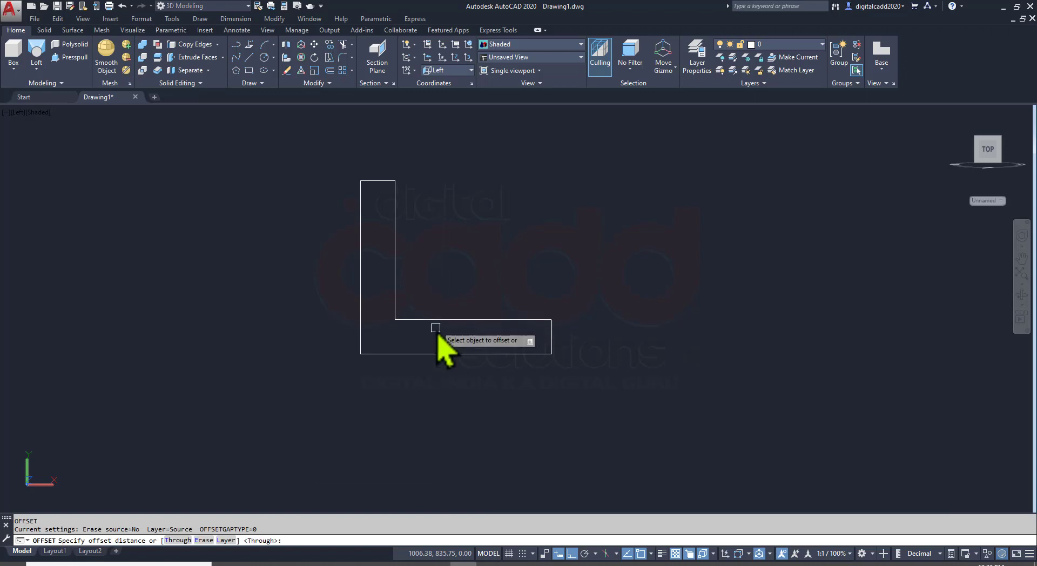
left_click(444, 324)
left_click(442, 250)
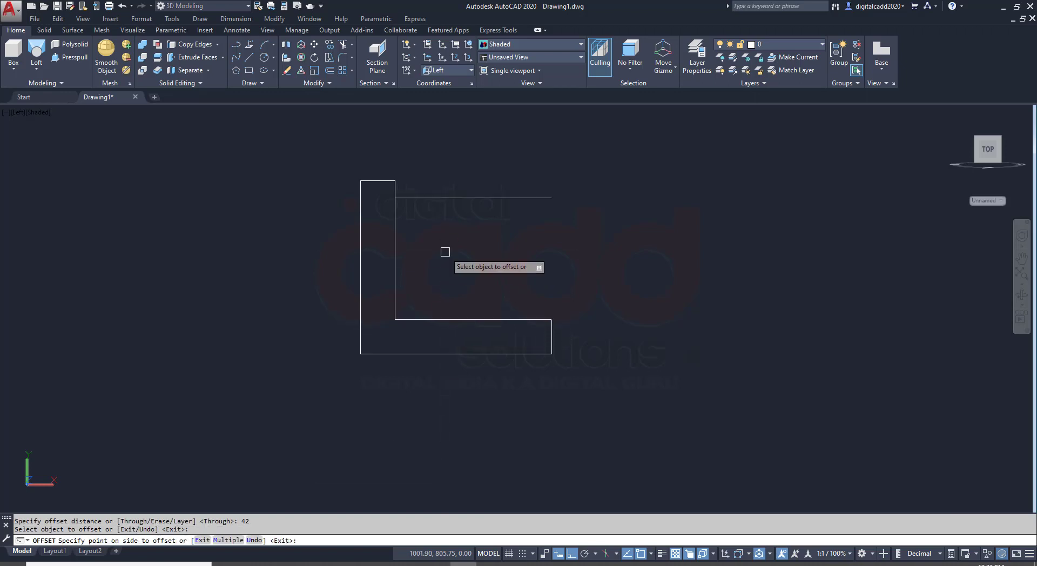
key("Return")
- Stretch the offset line's right end to the lower corner, forming the sloped rib edge, and view SE Isometric
left_click(510, 199)
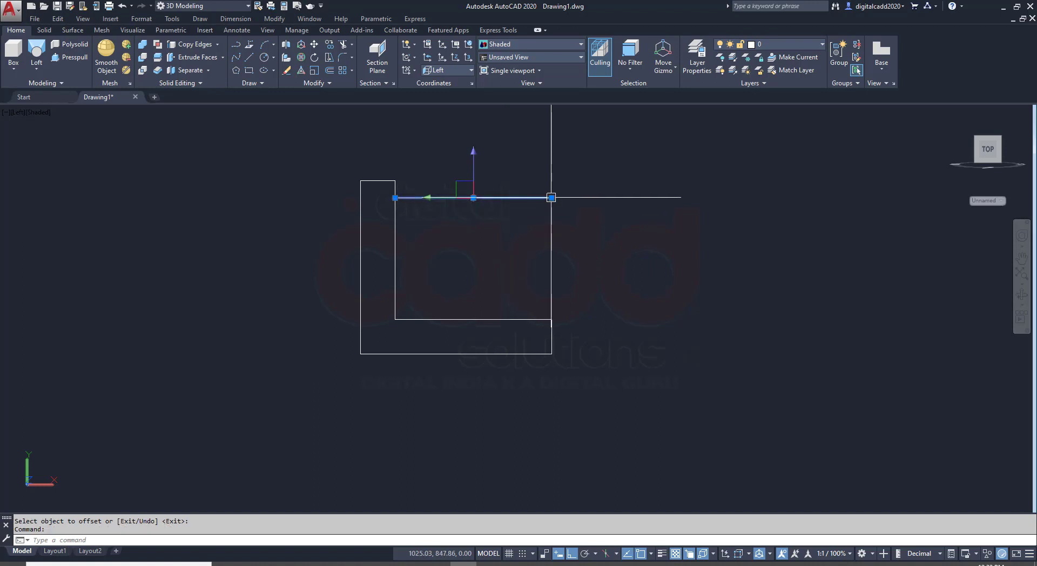
left_click(551, 198)
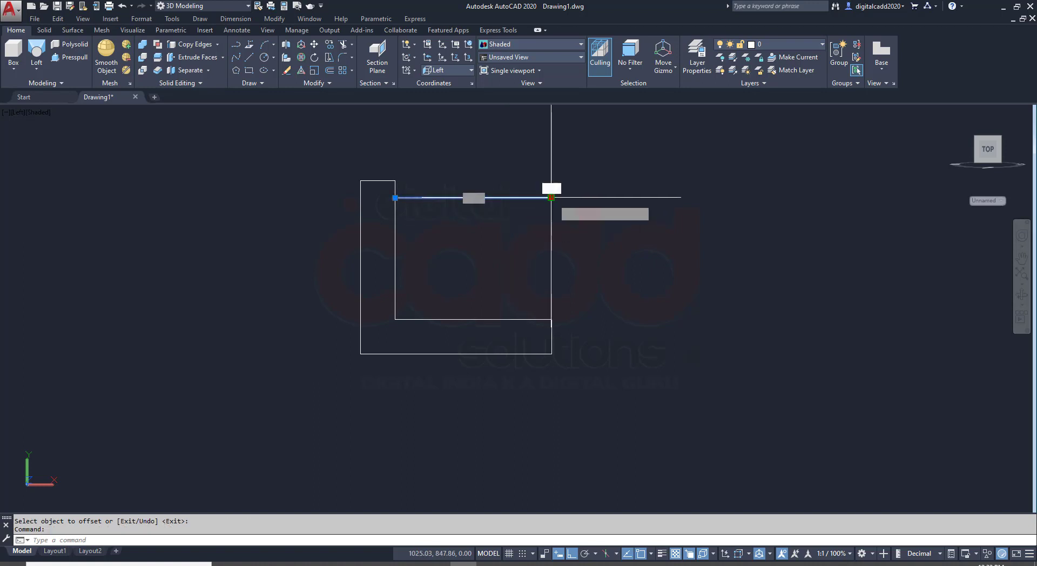
left_click(551, 319)
key("Escape")
middle_click_drag(622, 394, 634, 424)
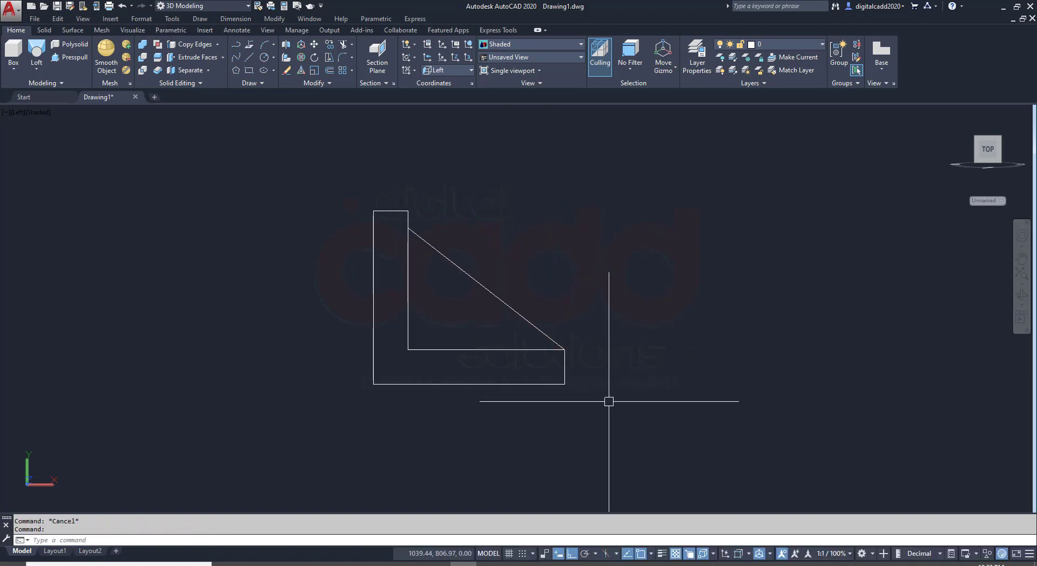
left_click(18, 112)
left_click(59, 222)
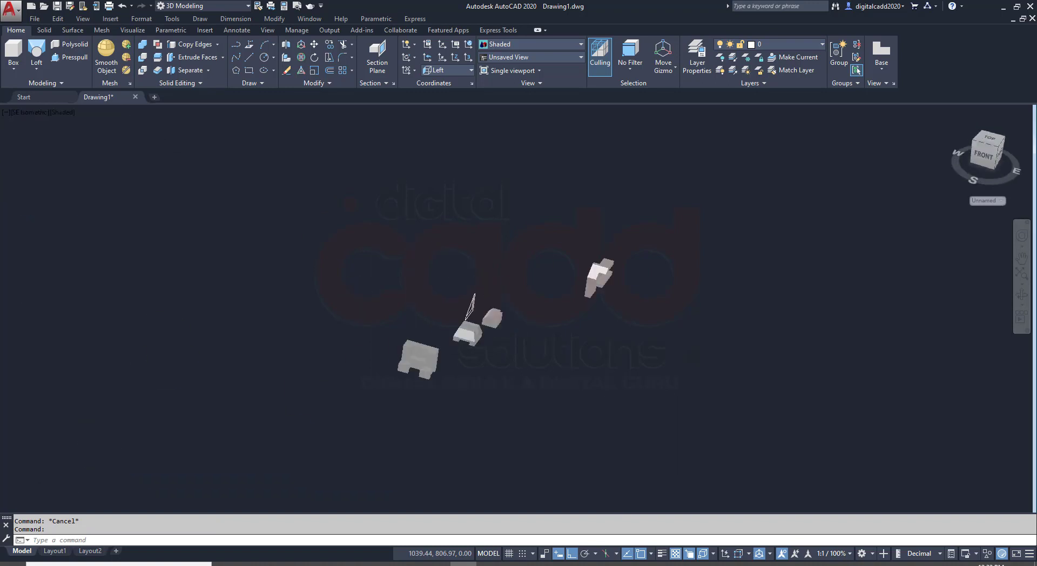
- In SW Isometric, press-pull the L-shaped area 42 units into a solid
left_click(25, 114)
left_click(61, 211)
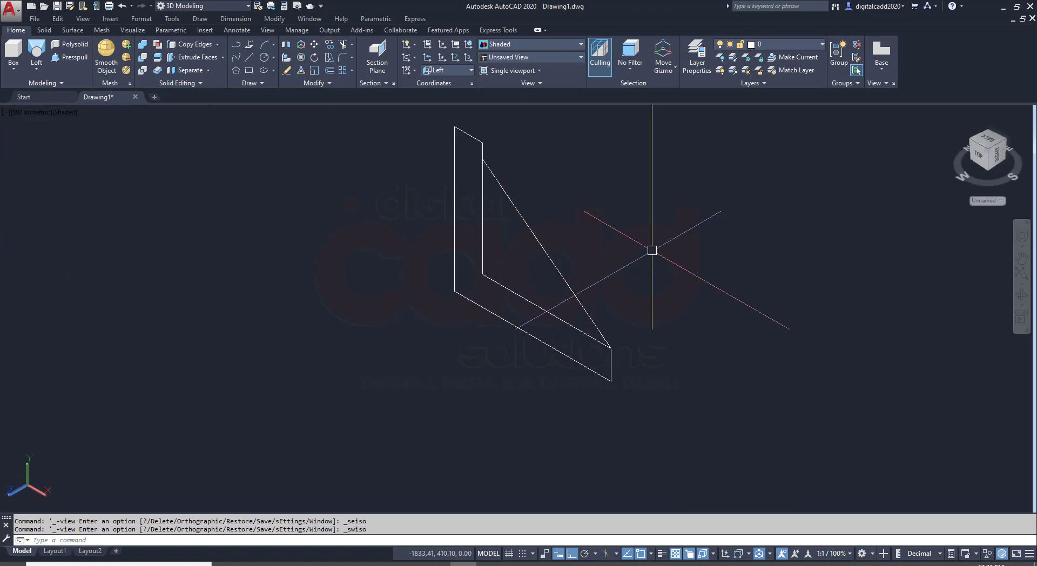
left_click(57, 59)
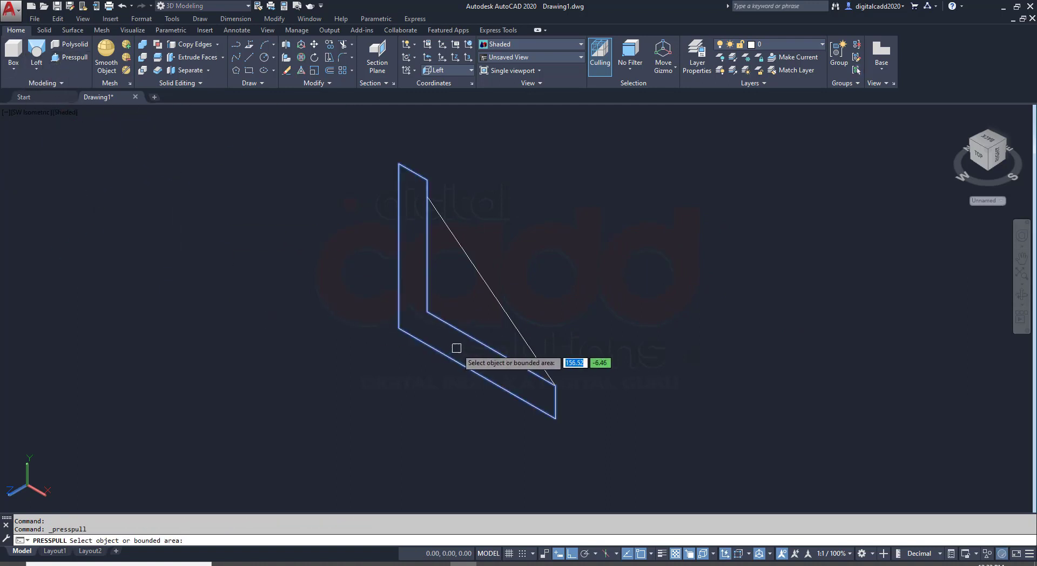
left_click(457, 348)
key("alt+Tab")
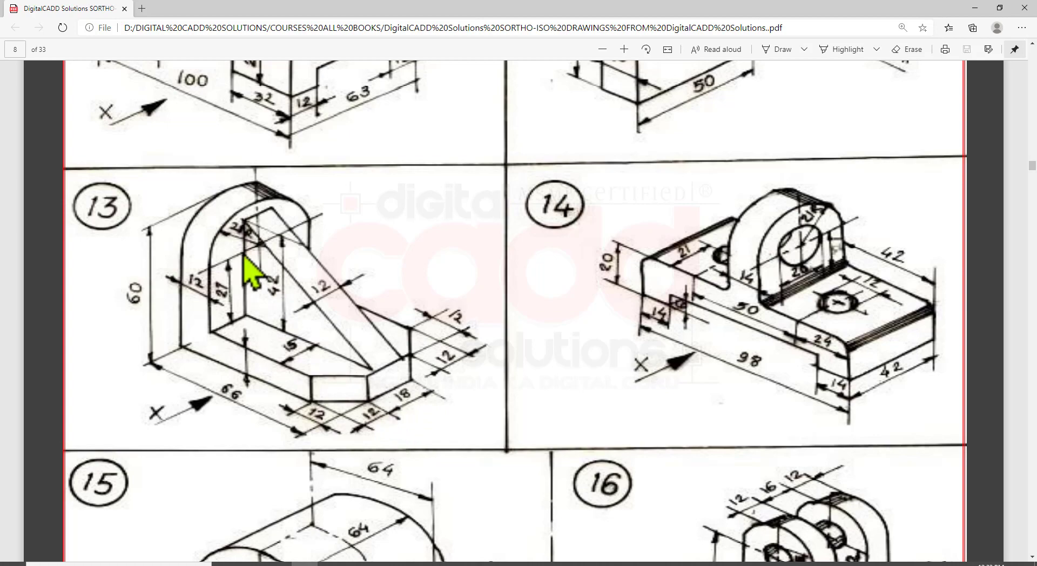
left_click(464, 563)
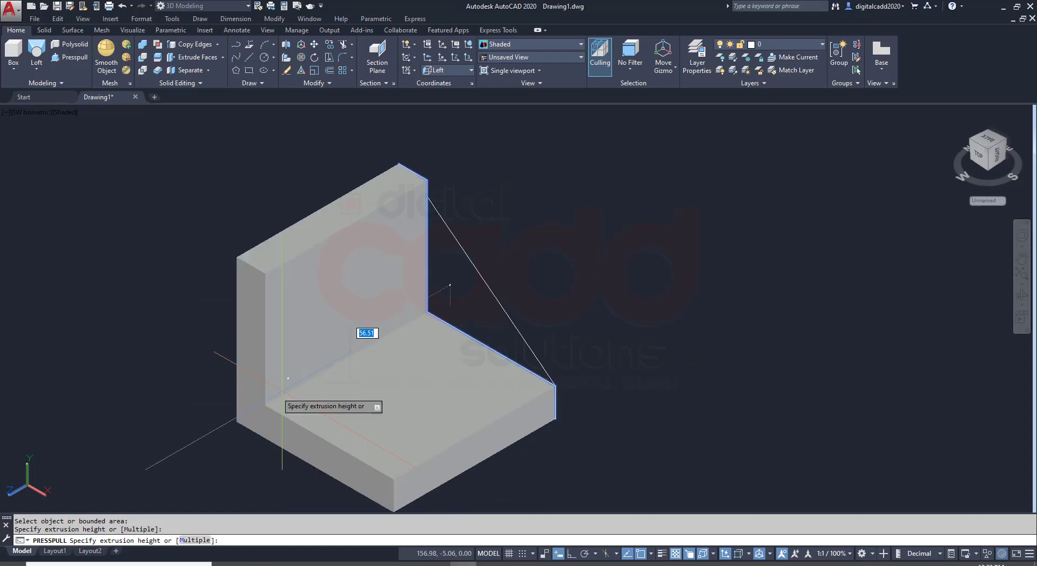
type("42")
key("Return")
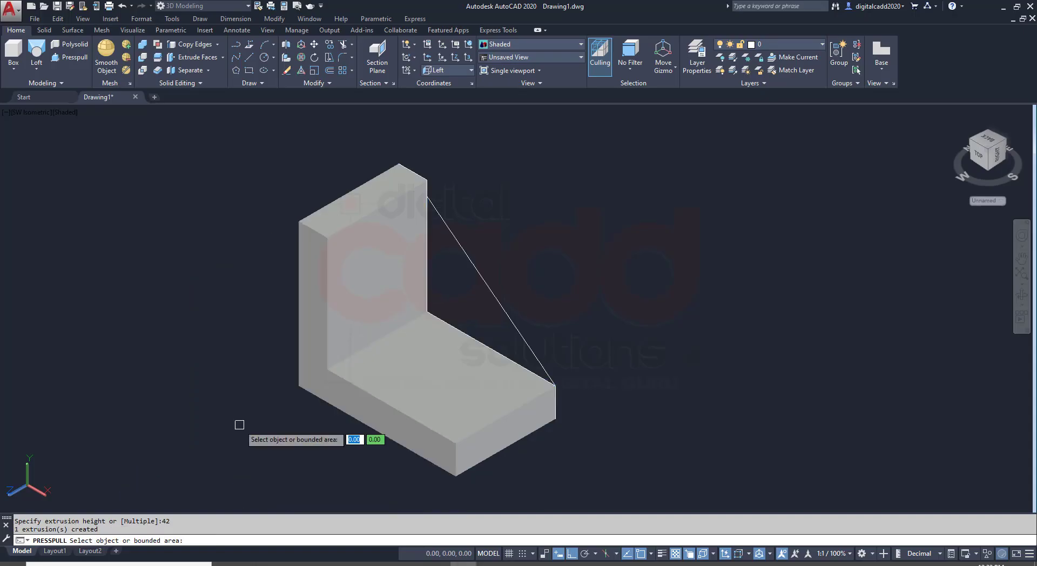
- Press-pull the triangular area 20 units to form the rib
left_click(441, 310)
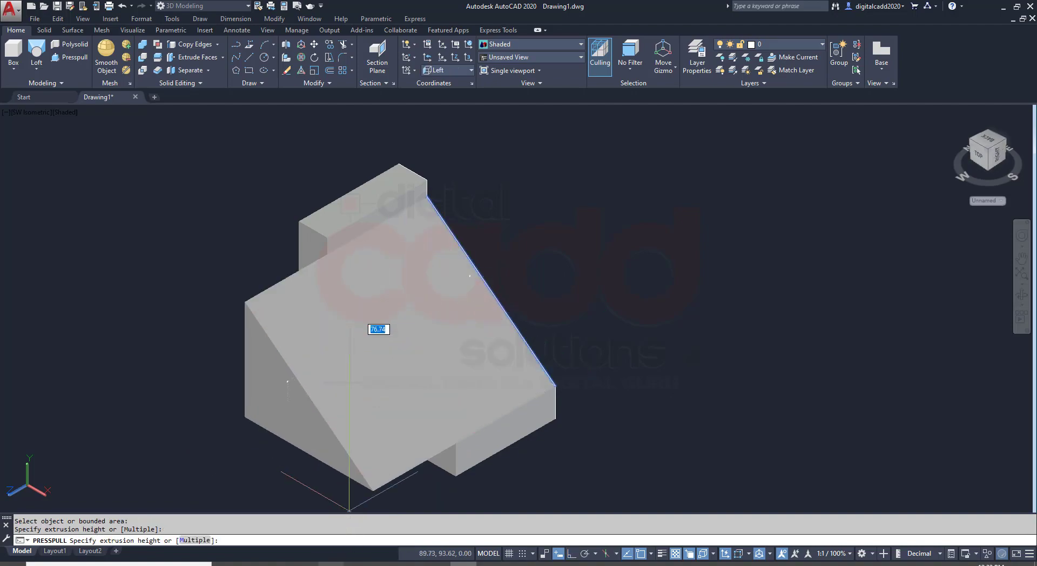
left_click(305, 563)
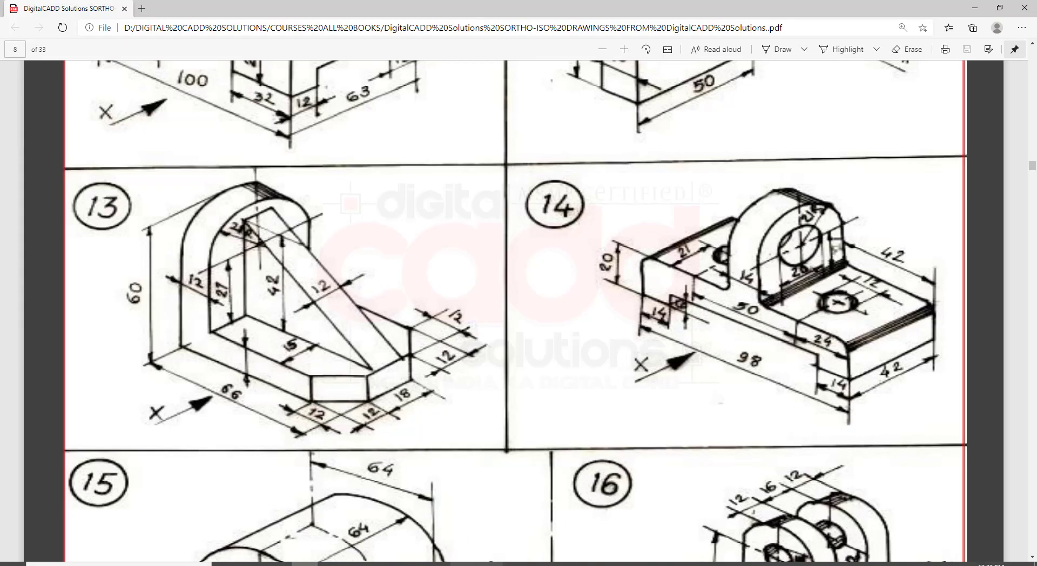
left_click(489, 564)
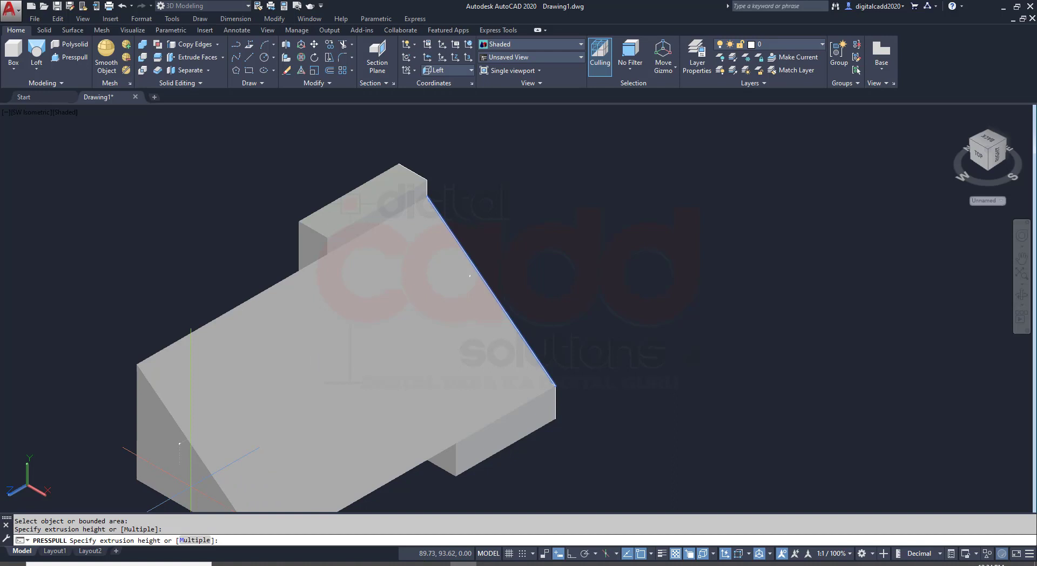
type("20")
key("Return")
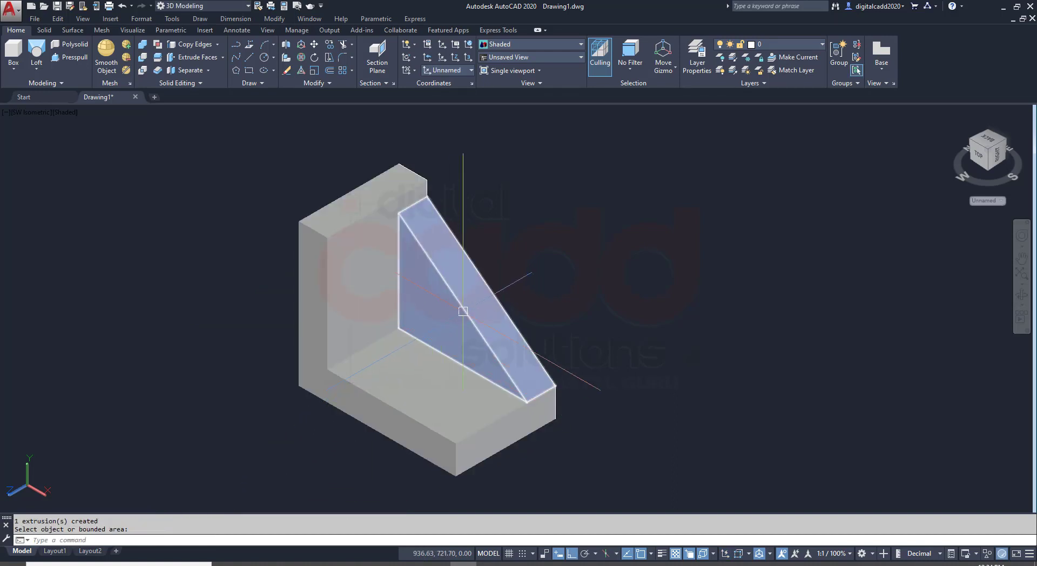
- Move the triangular rib from its edge midpoint to the base edge midpoint, centring it
key("Escape")
left_click(463, 311)
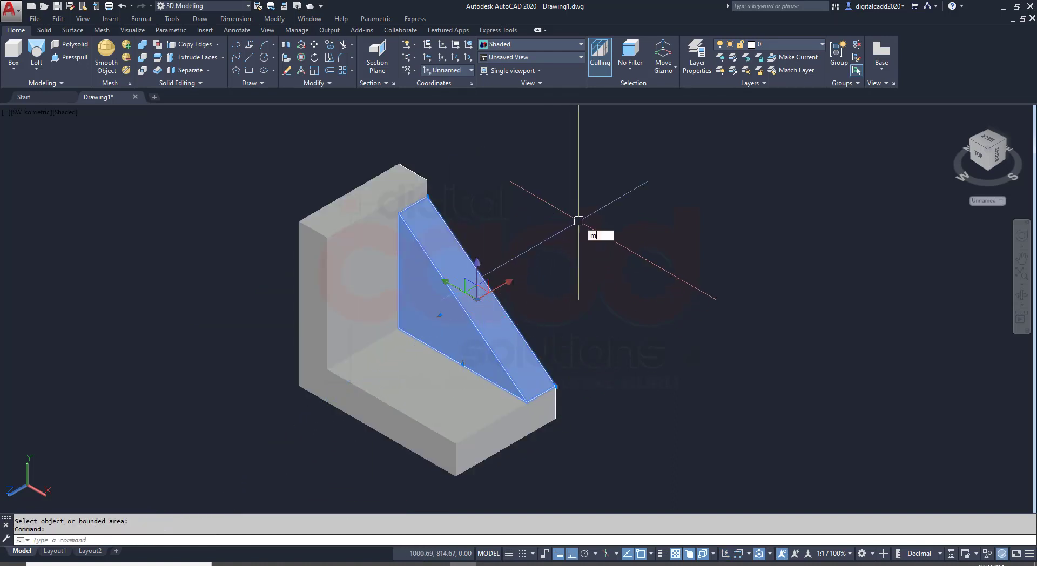
key("Return")
scroll(571, 454, "up", 3)
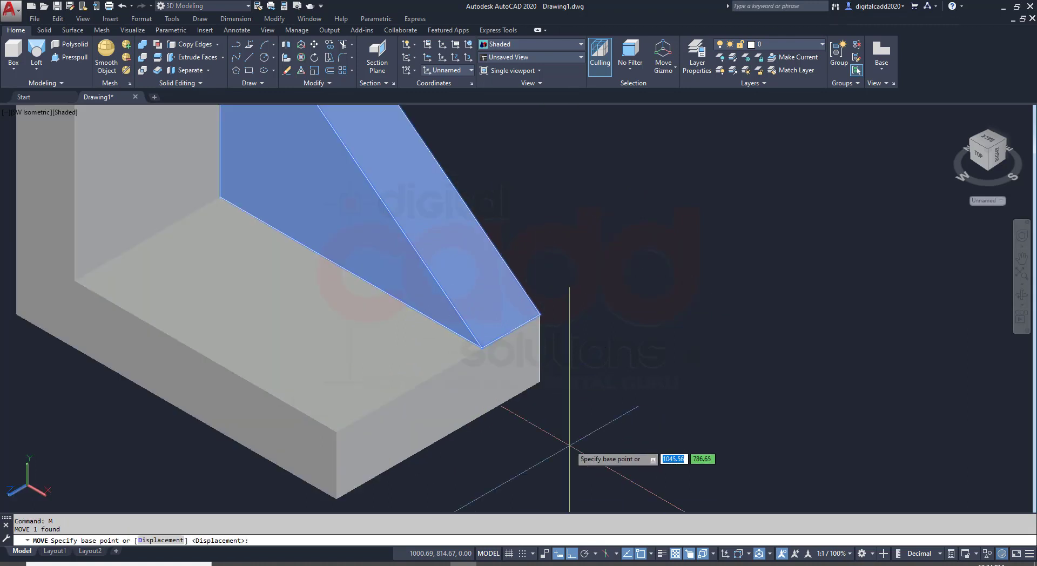
left_click(513, 331)
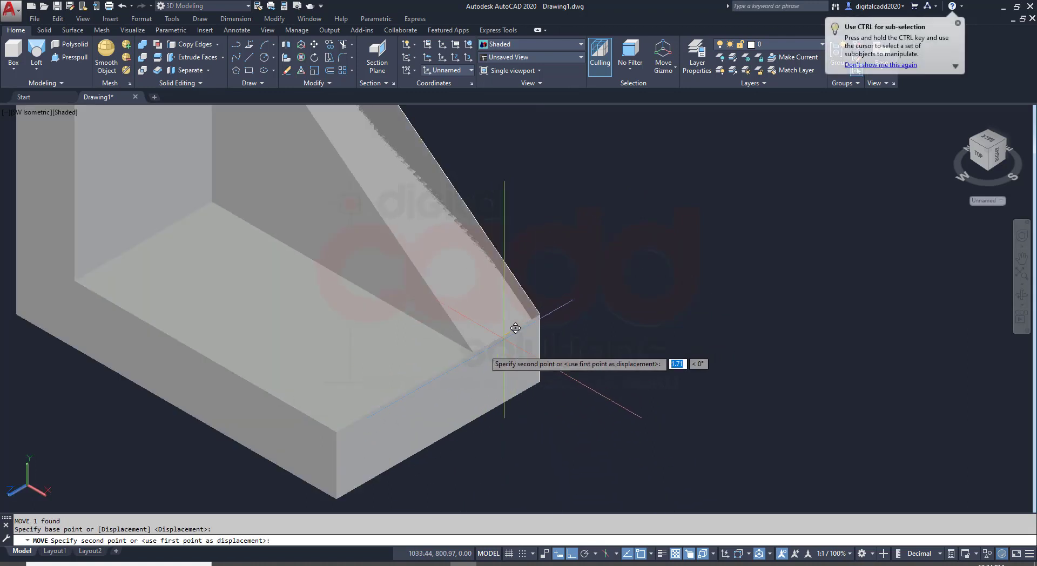
left_click(453, 358)
scroll(518, 373, "down", 2)
scroll(601, 390, "down", 3)
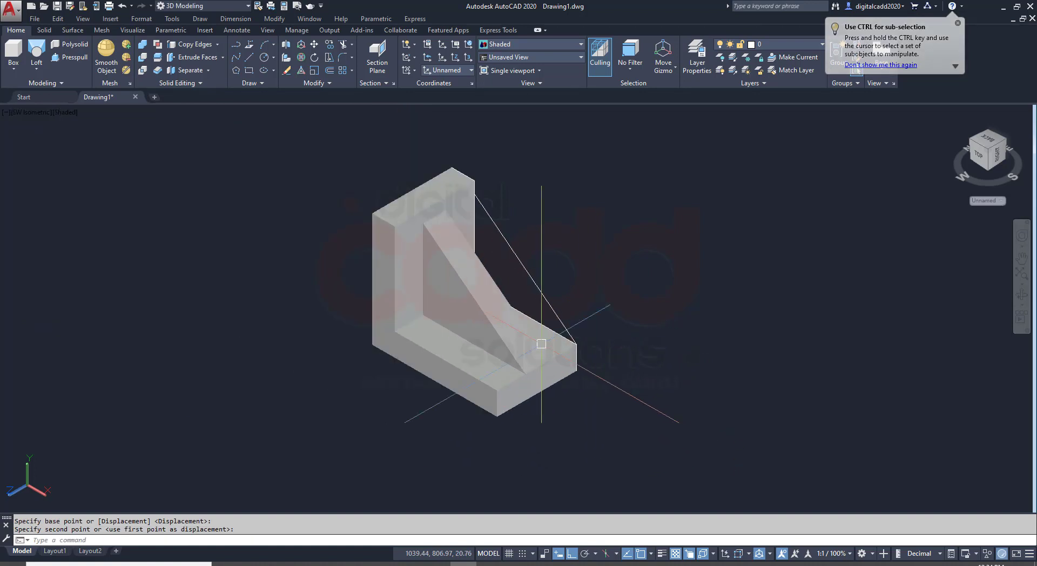
- Union the rib and L base into one solid, then move it down-left away from the outline
left_click(143, 45)
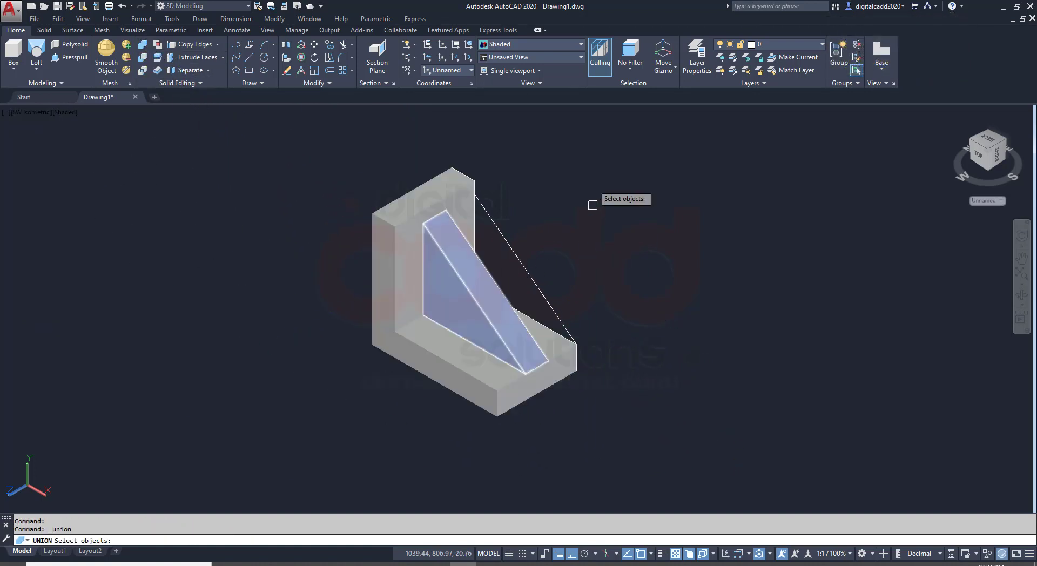
left_click(583, 163)
left_click(410, 419)
key("Return")
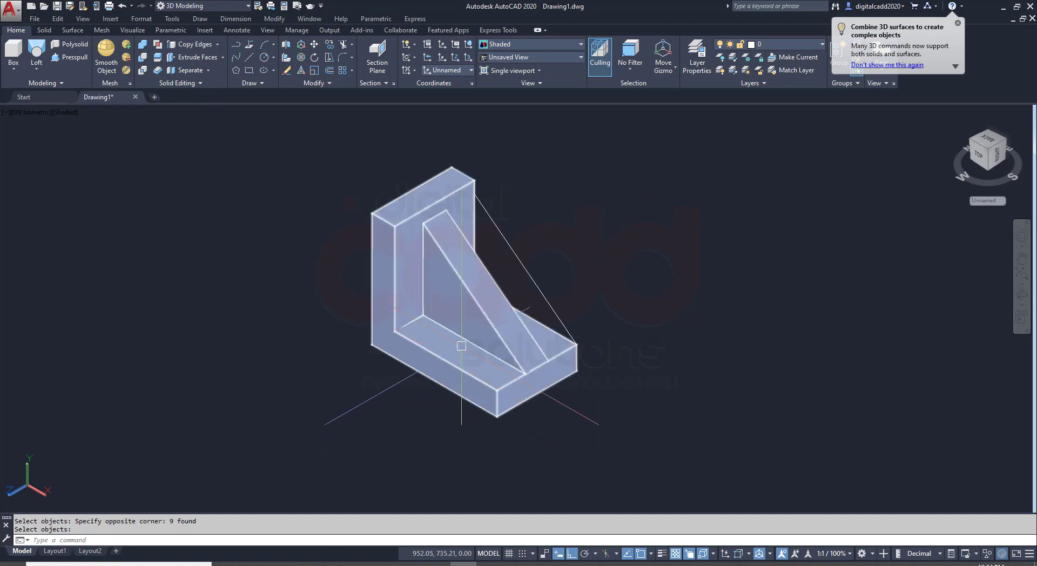
left_click(472, 321)
left_click(506, 283)
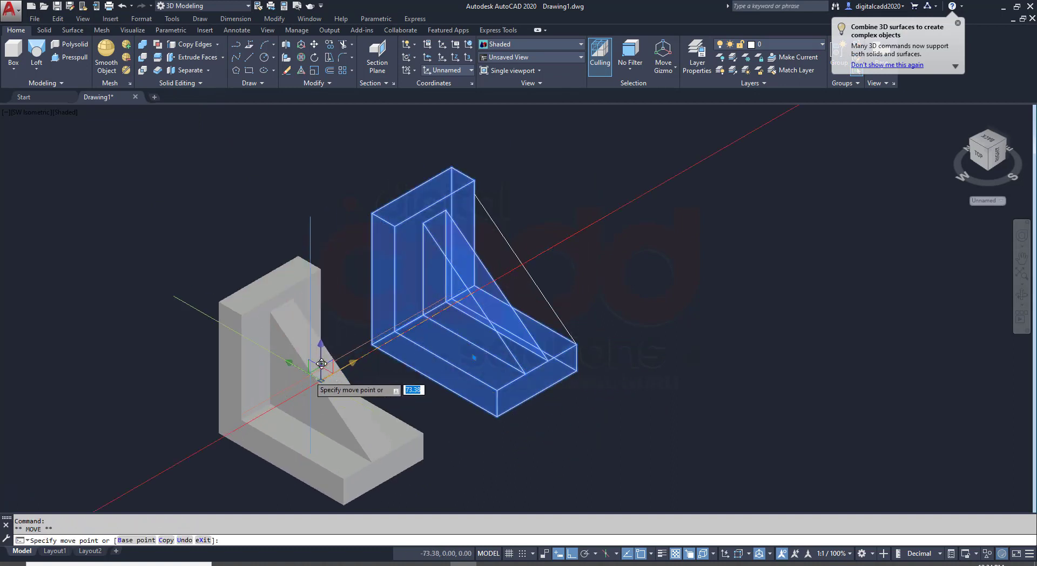
left_click(324, 367)
key("Escape")
- Window-select and delete the leftover triangular wireframe outline
left_click(431, 121)
left_click(661, 423)
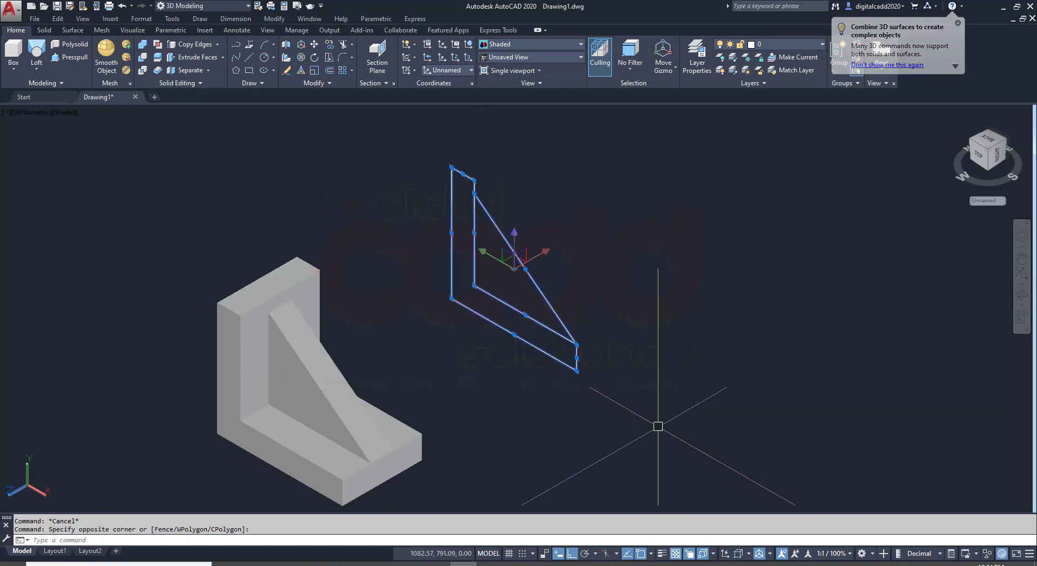
key("Delete")
scroll(597, 452, "up", 1)
scroll(551, 366, "up", 2)
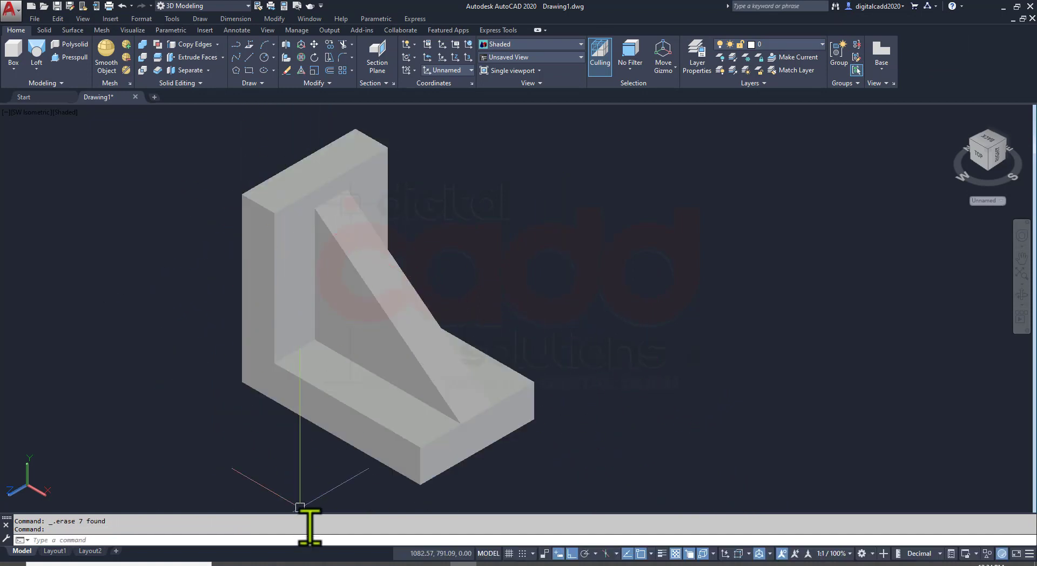
- Fillet the upright's two top edges with radius 21
left_click(45, 31)
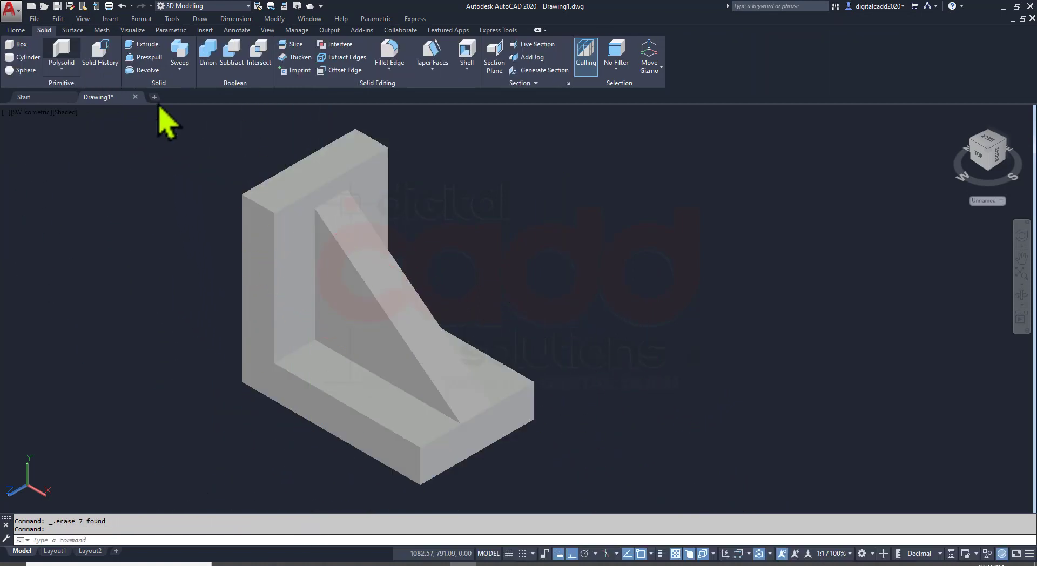
left_click(389, 52)
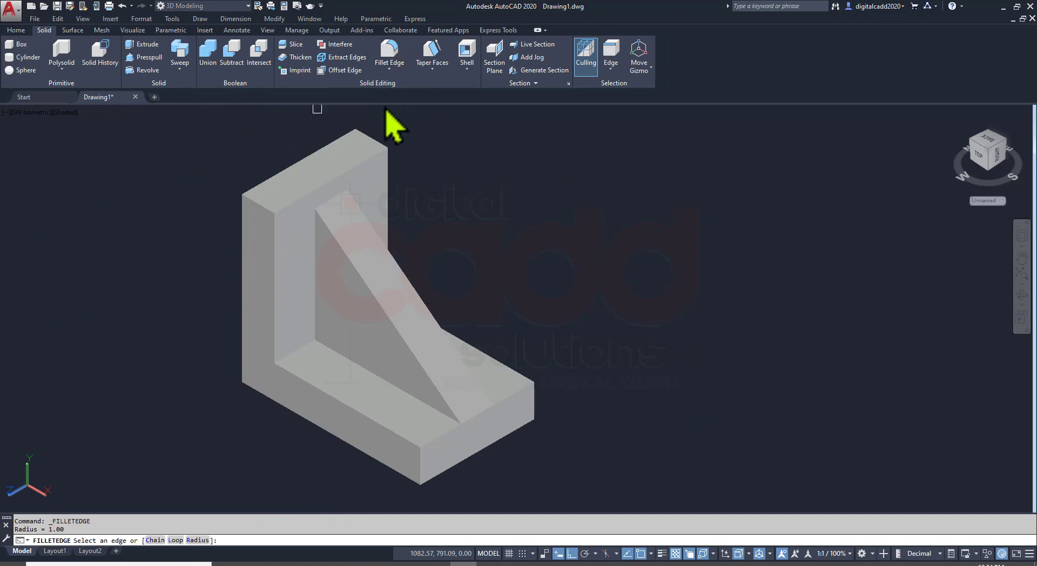
left_click(380, 143)
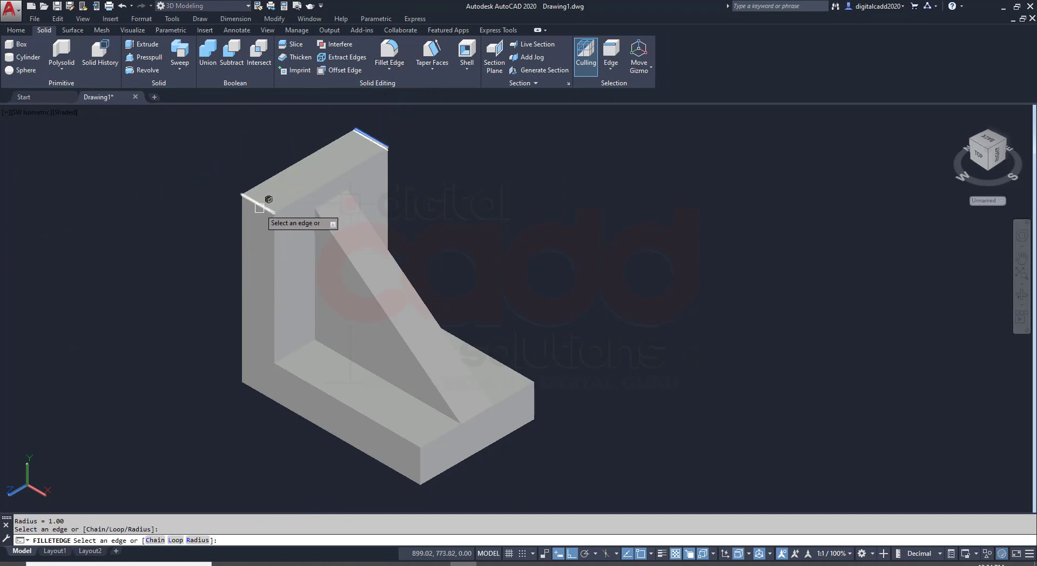
left_click(260, 208)
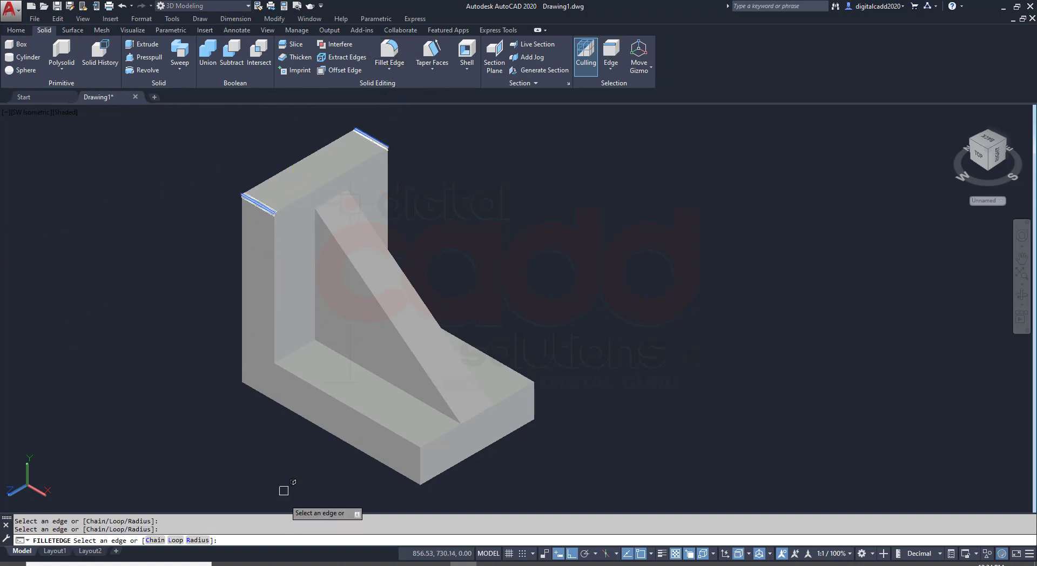
left_click(198, 540)
type("2")
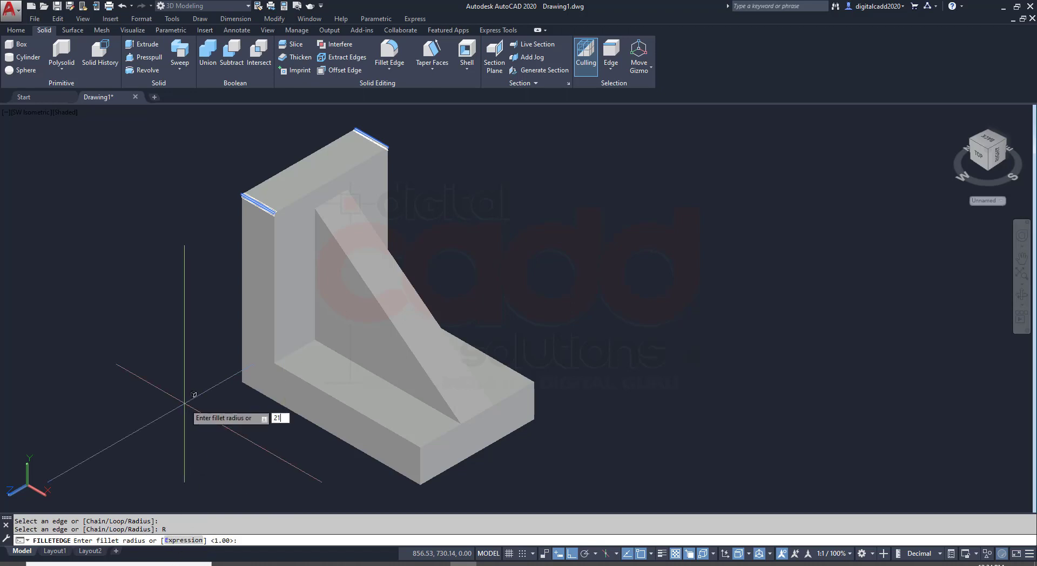
key("Return")
key("Return")
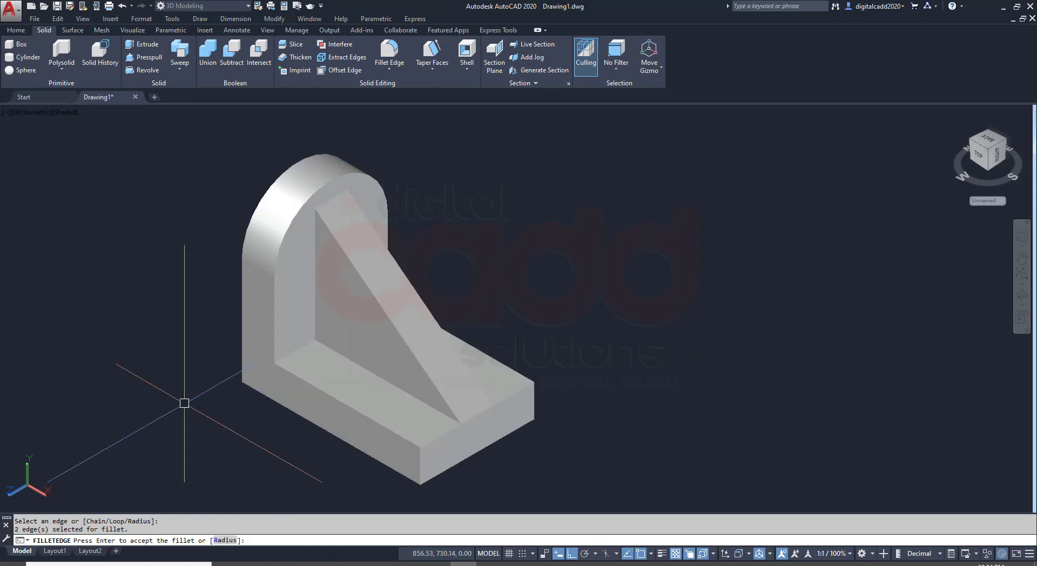
key("Return")
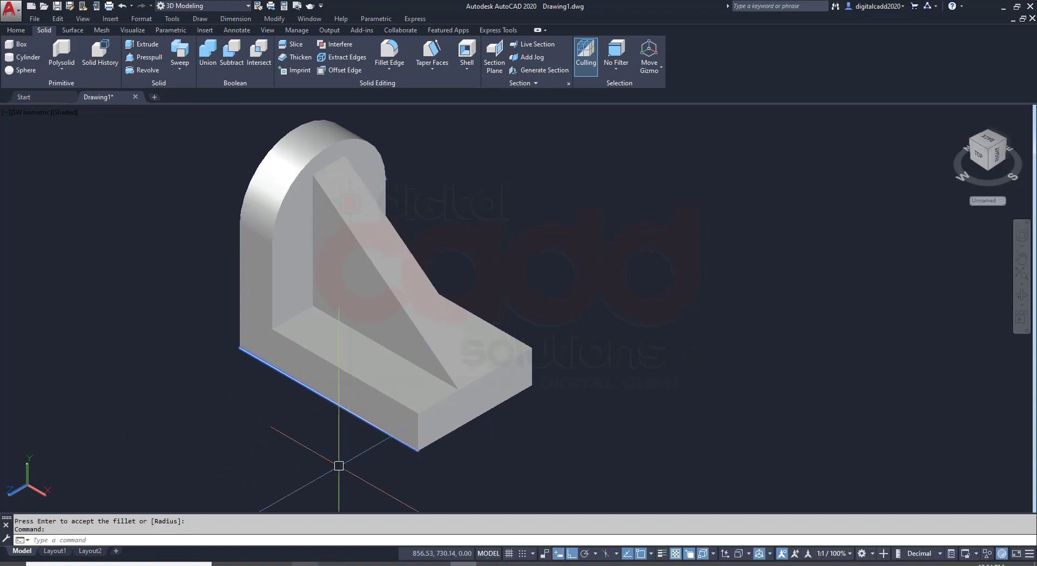
key("alt+Tab")
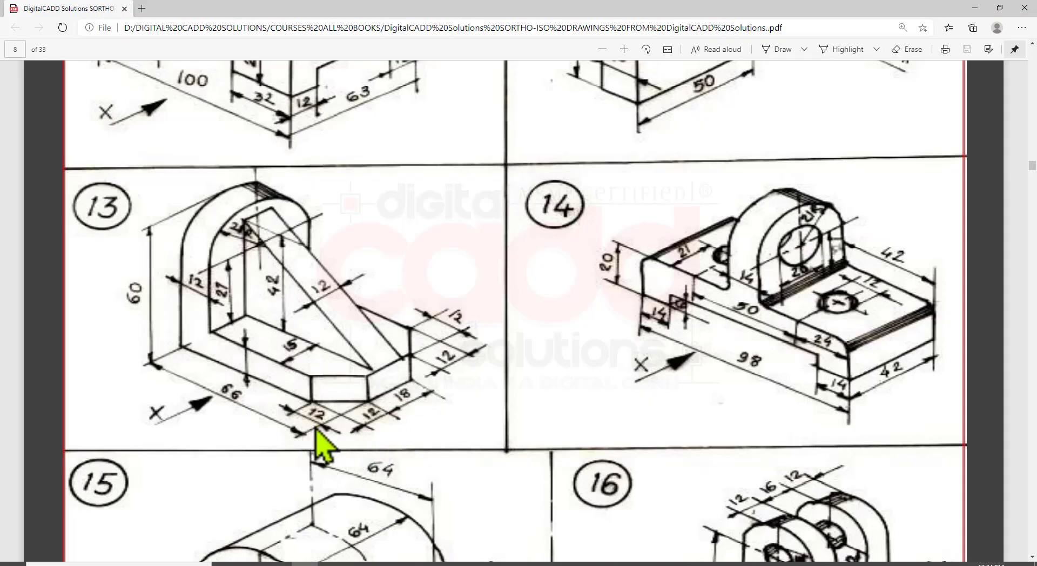
key("alt+Tab")
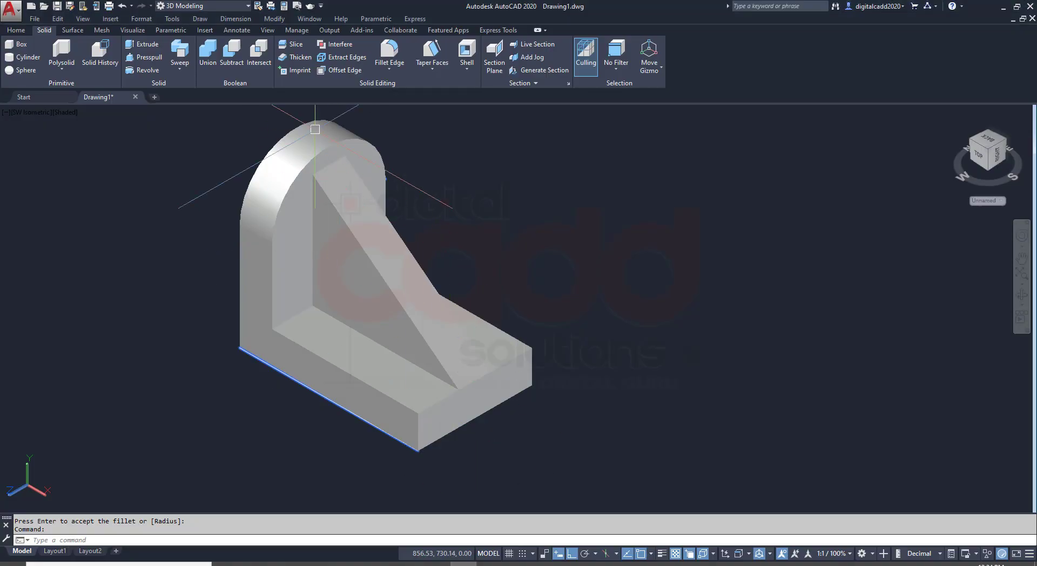
- Chamfer the base's front corner edges with distances 12 and 12
left_click(391, 75)
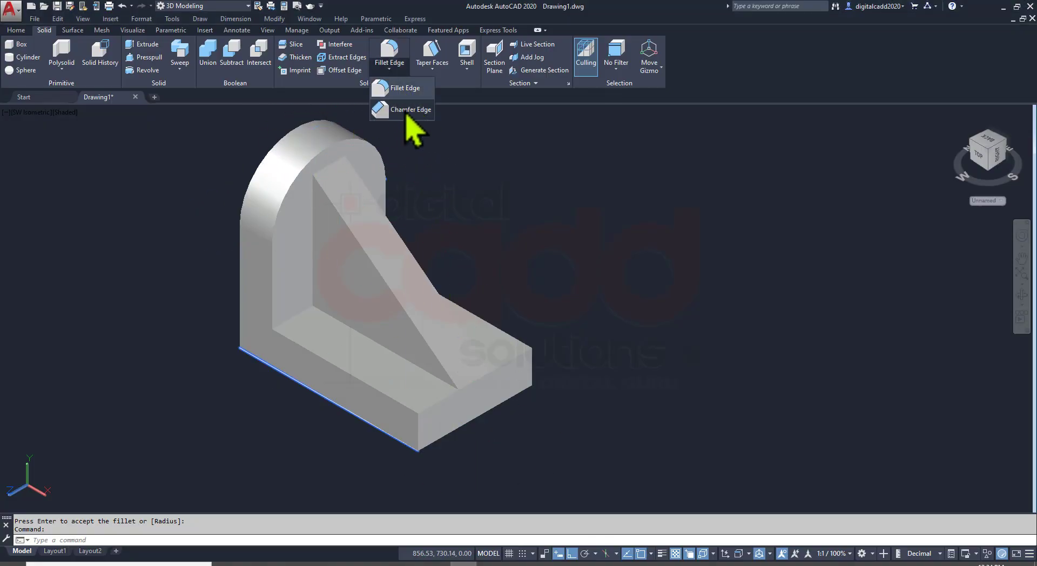
left_click(408, 111)
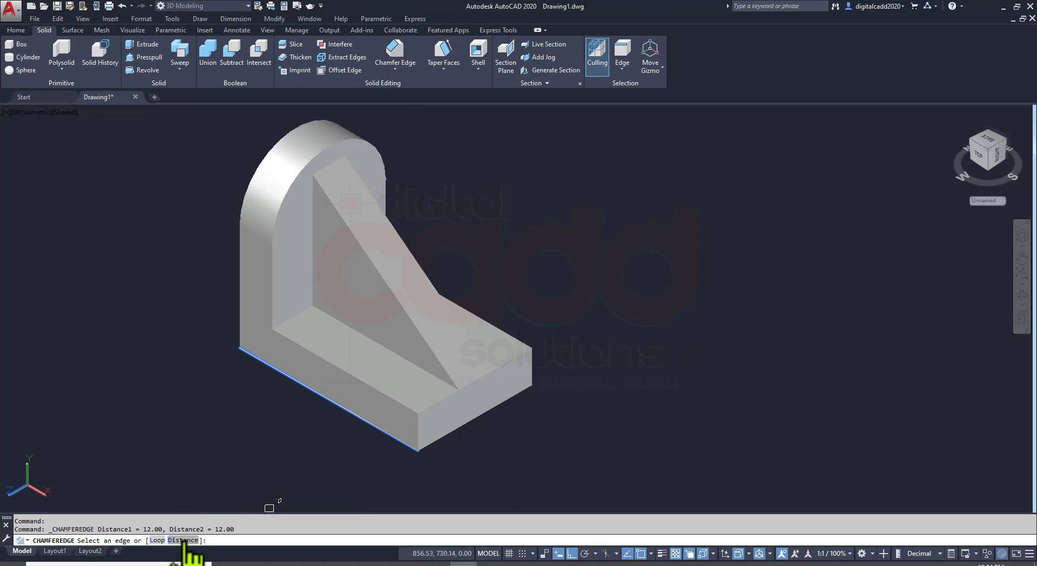
left_click(183, 540)
type("12")
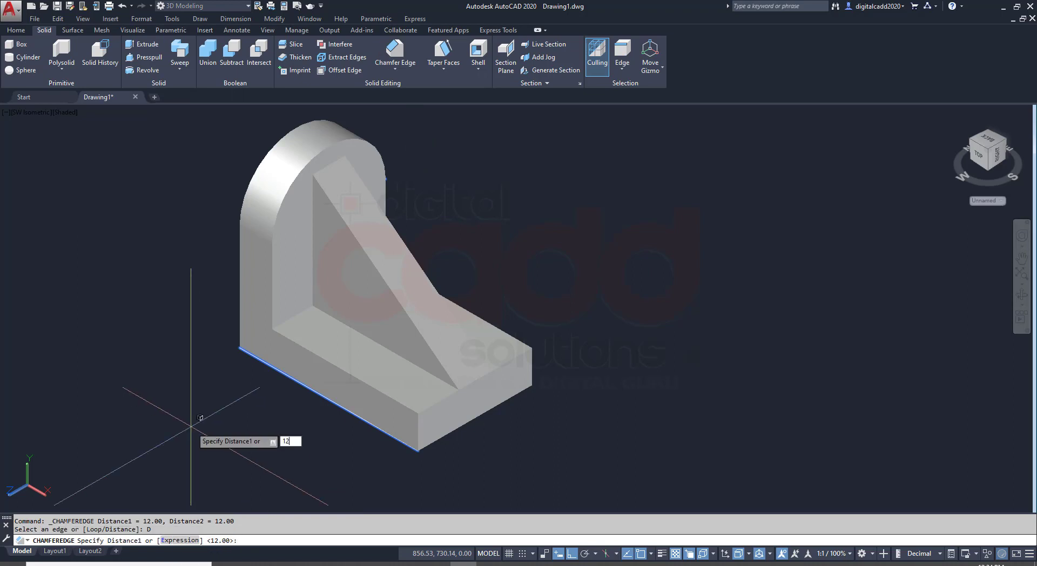
key("Return")
type("1")
key("Return")
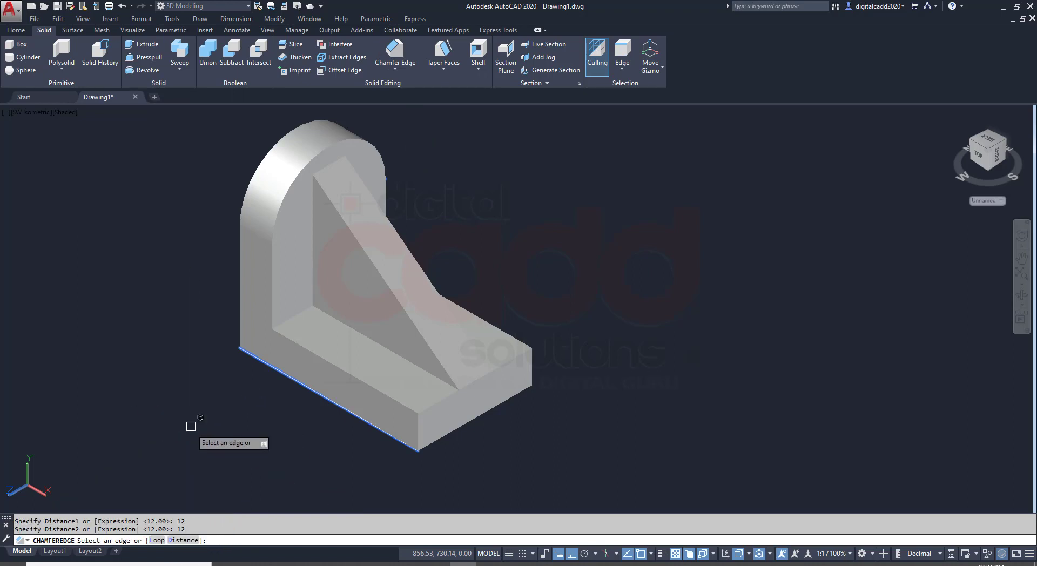
scroll(391, 455, "up", 2)
left_click(432, 411)
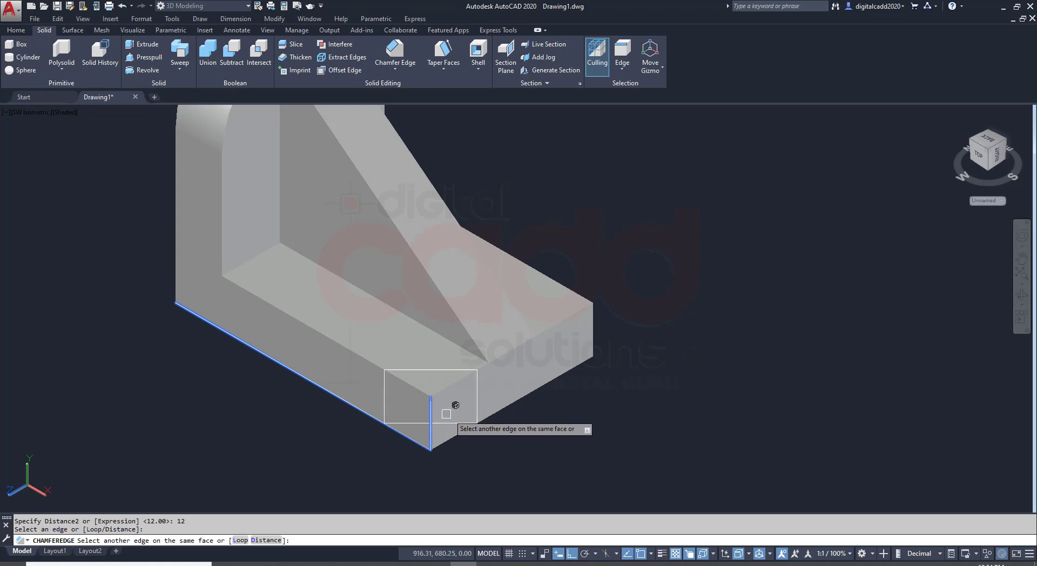
left_click(593, 313)
key("Return")
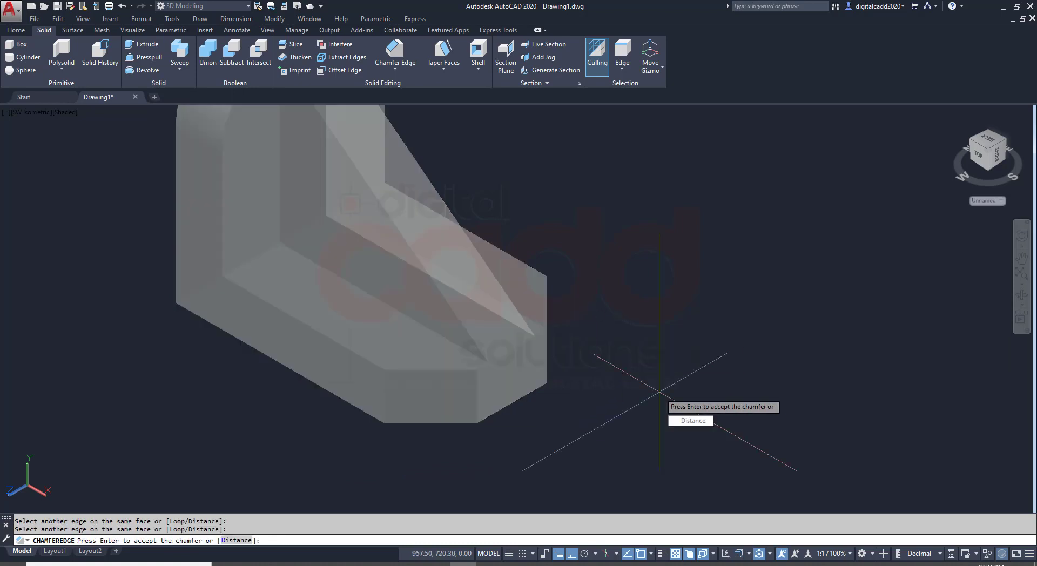
mouse_move(646, 389)
middle_mouse_down("shift")
mouse_move(523, 371)
mouse_move(424, 326)
mouse_move(594, 333)
mouse_move(641, 349)
middle_mouse_up("shift")
key("Return")
- Orbit and zoom to inspect the chamfered corner of the bracket
mouse_move(482, 277)
middle_mouse_down("shift")
mouse_move(439, 398)
mouse_move(406, 281)
mouse_move(371, 342)
mouse_move(419, 205)
mouse_move(461, 366)
mouse_move(348, 336)
mouse_move(375, 296)
middle_mouse_up("shift")
scroll(406, 281, "down", 3)
left_click(451, 361)
key("Escape")
- Reset the UCS to World and switch to SE Isometric
type("u")
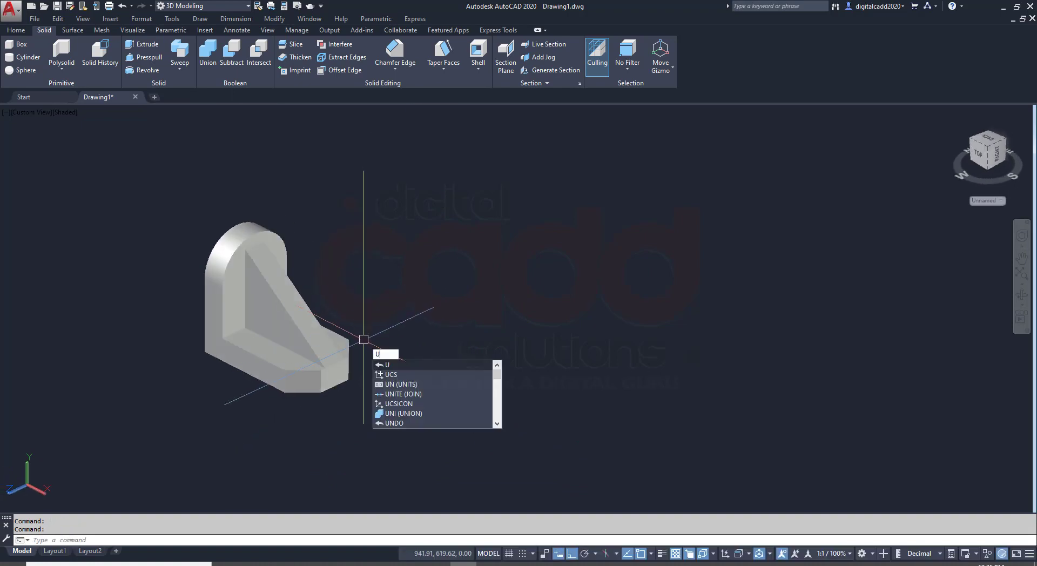
type("cs")
key("Return")
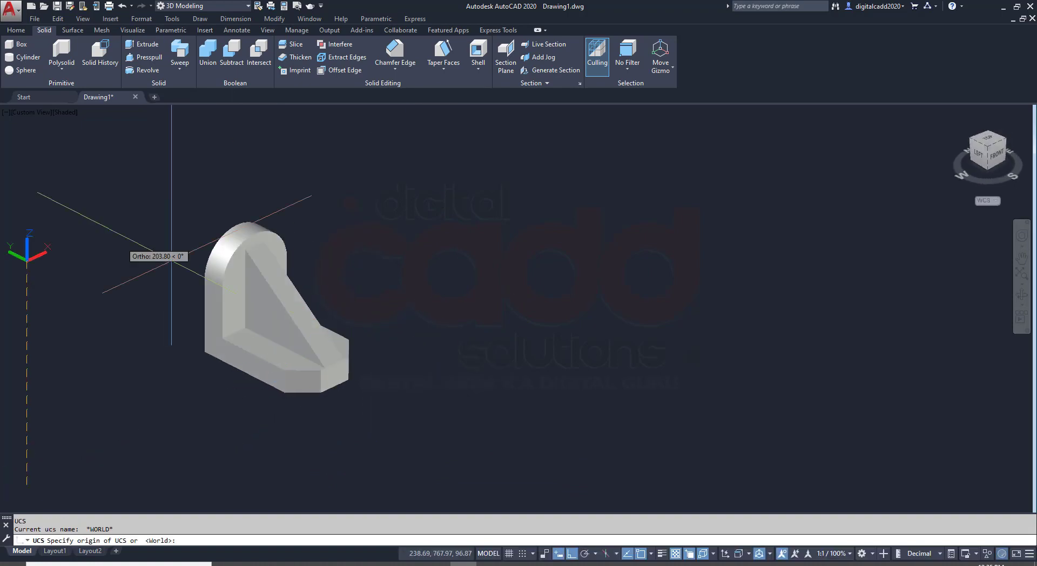
key("Return")
left_click(29, 112)
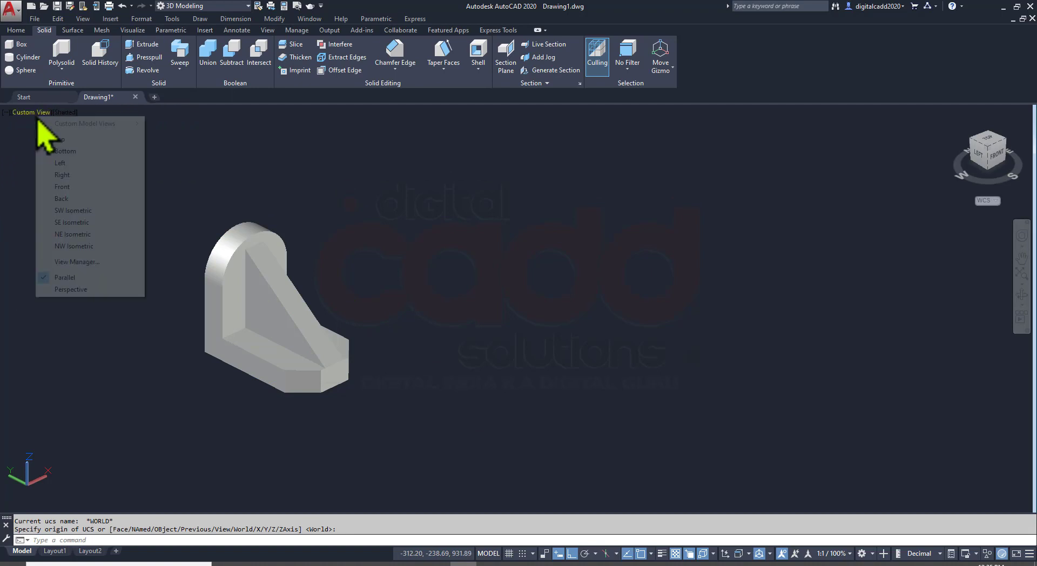
left_click(77, 222)
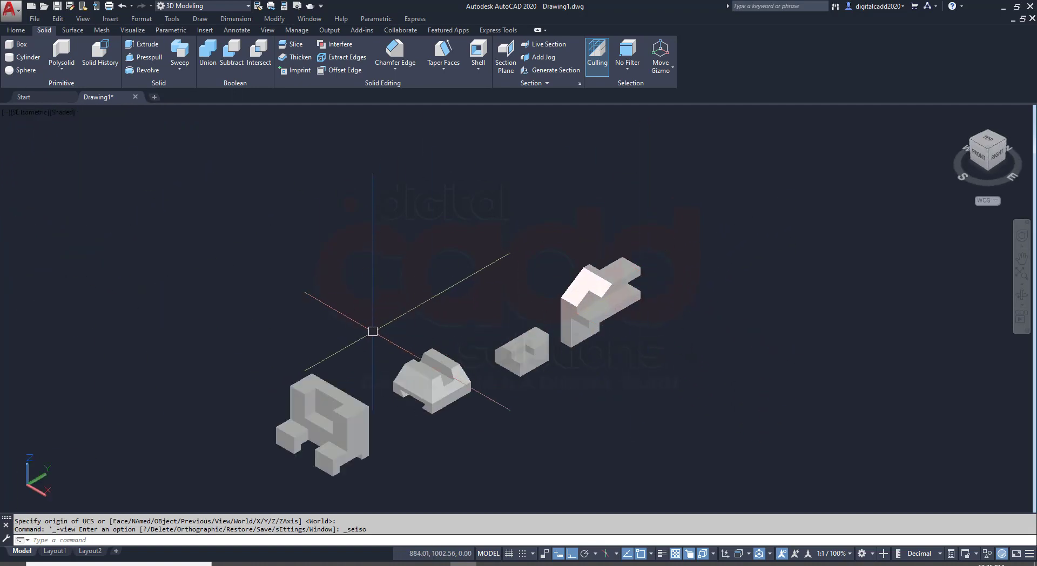
scroll(296, 349, "down", 4)
scroll(210, 322, "up", 5)
- 3D-rotate the part 13 bracket to face the other parts and move it toward them
left_click(210, 322)
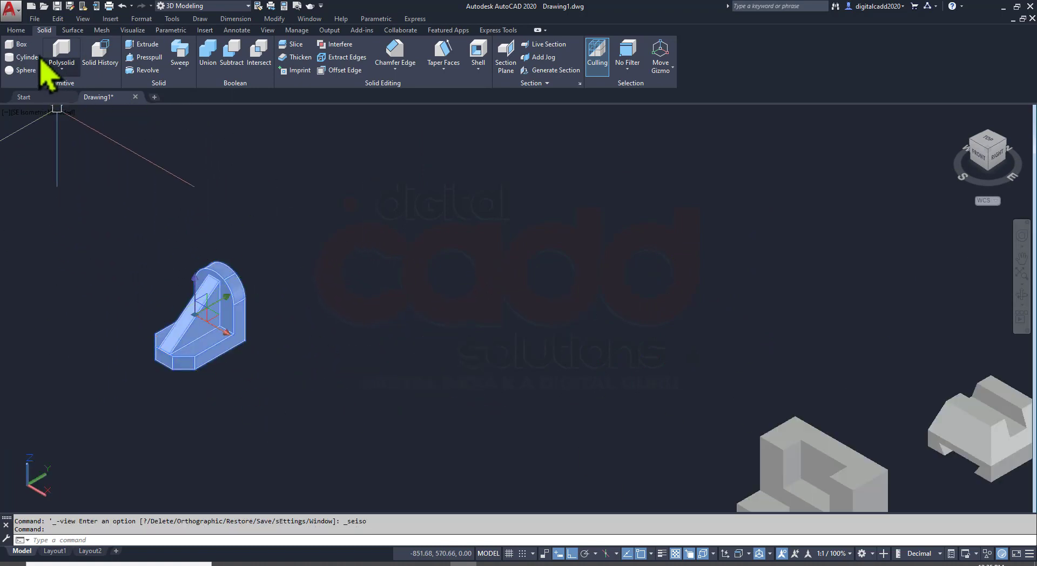
left_click(16, 30)
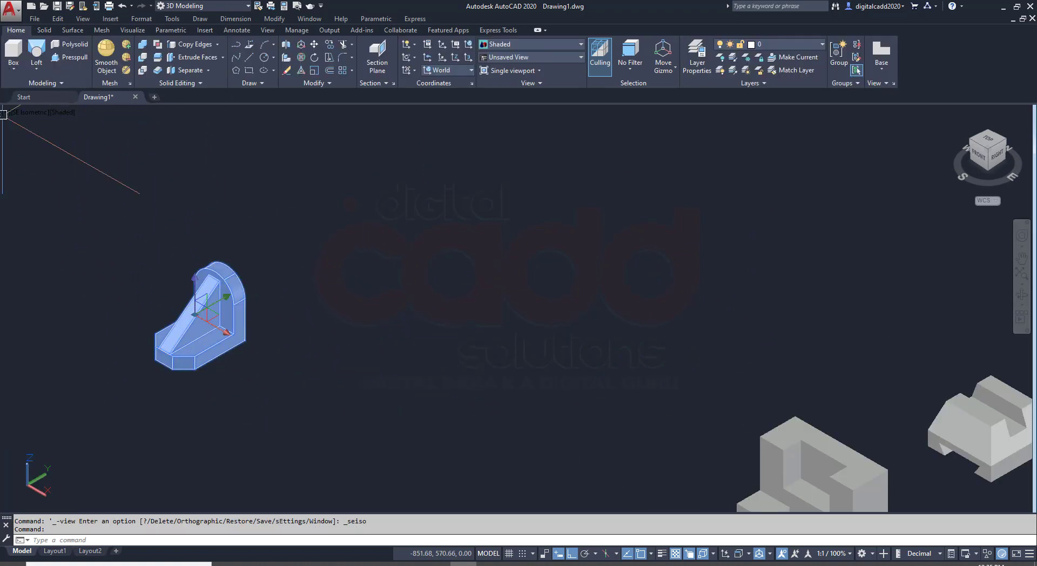
left_click(301, 57)
left_click(216, 331)
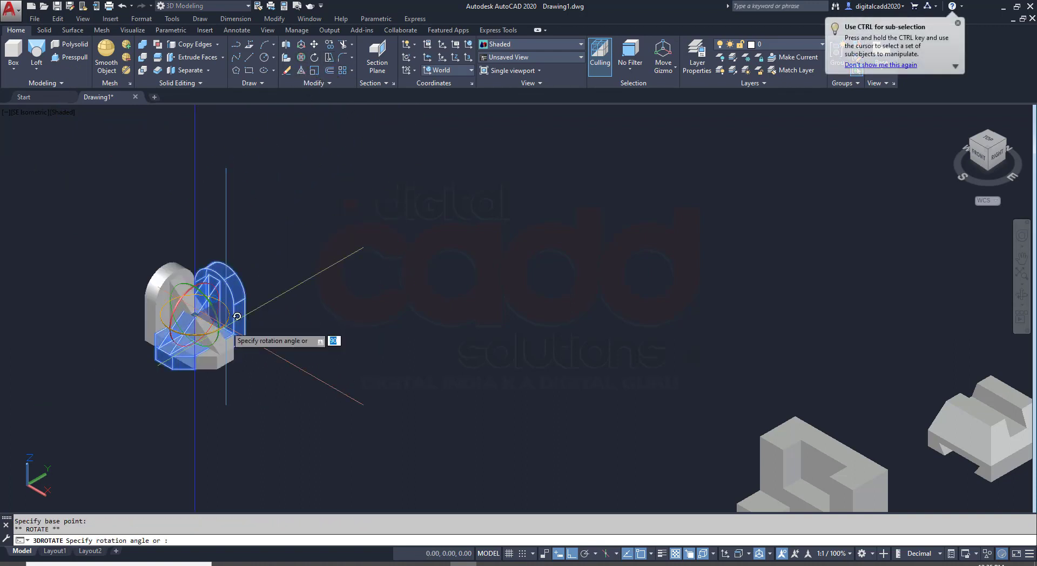
left_click(269, 331)
left_click_drag(216, 324, 908, 416)
scroll(804, 407, "down", 3)
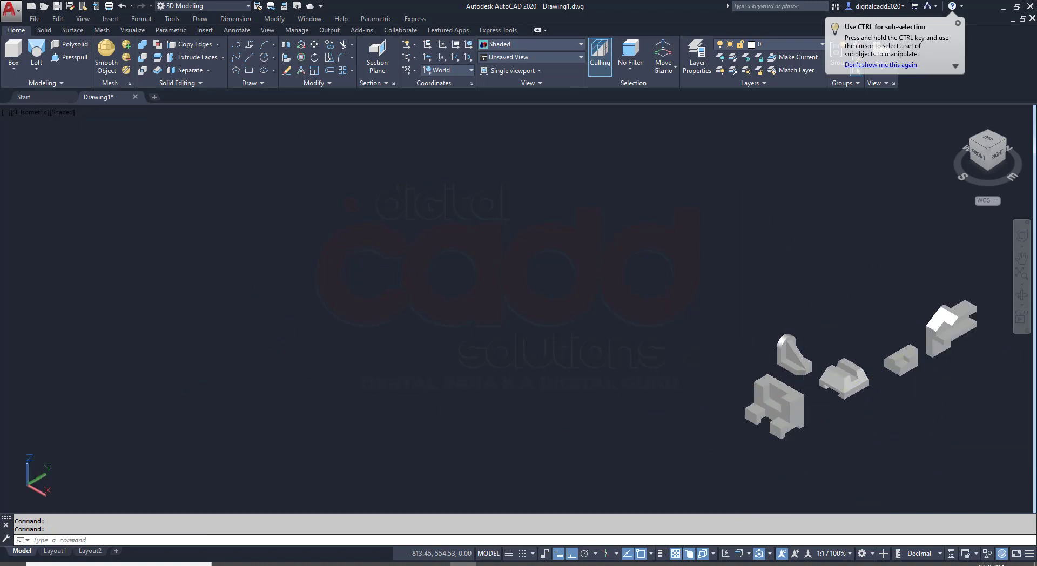
middle_click_drag(803, 408, 530, 389)
scroll(486, 416, "up", 2)
- Place the bracket at the end of the row, recentre the view, and bring up the PDF
left_click(435, 368)
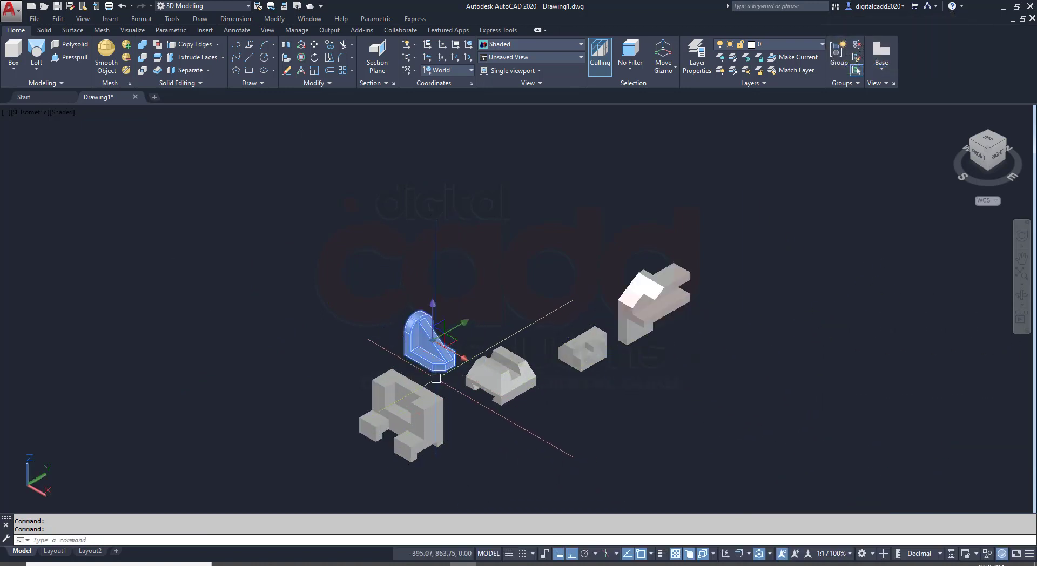
left_click_drag(442, 364, 731, 281)
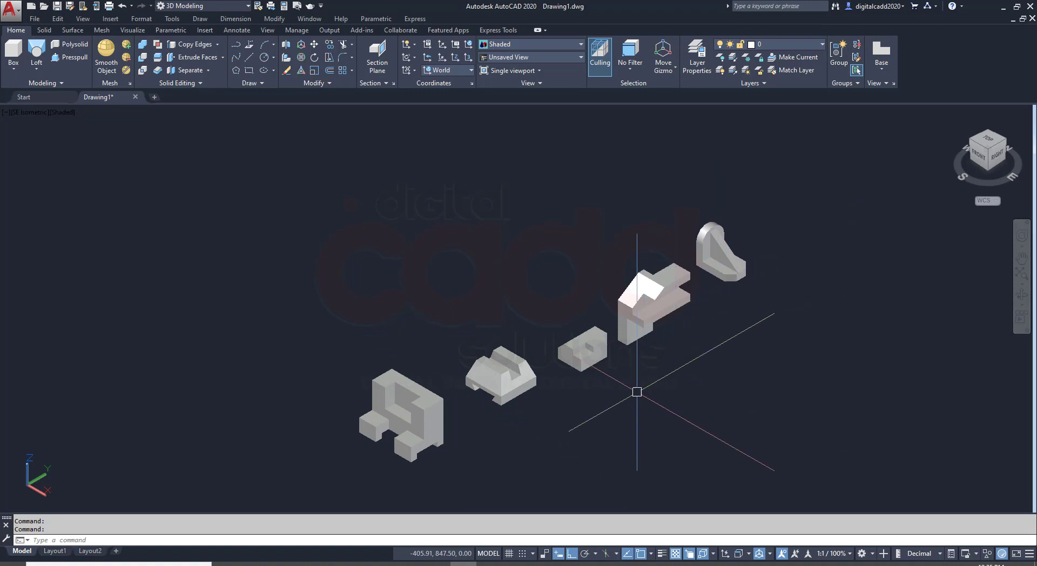
middle_click_drag(630, 393, 389, 320)
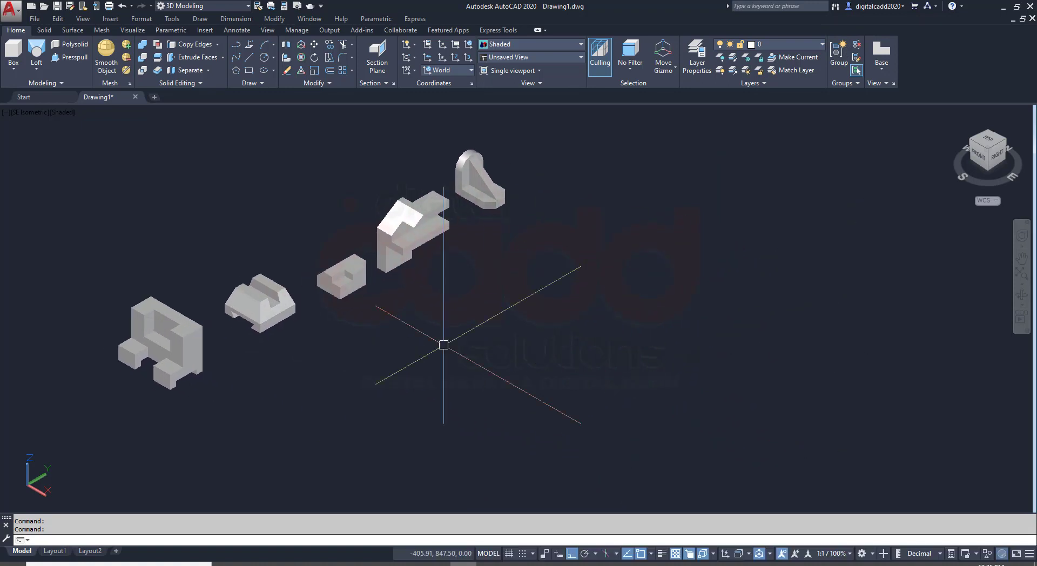
key("alt+Tab")
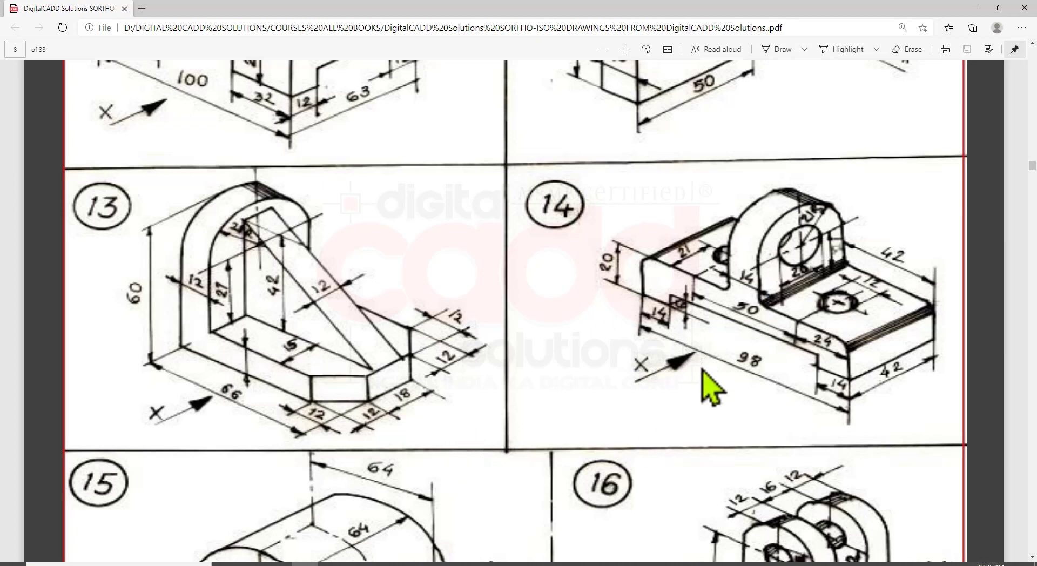
- Box drawing 14 in the reference PDF, then return to AutoCAD's preset views list
mouse_move(542, 160)
left_mouse_down()
mouse_move(952, 426)
mouse_move(959, 444)
left_mouse_up()
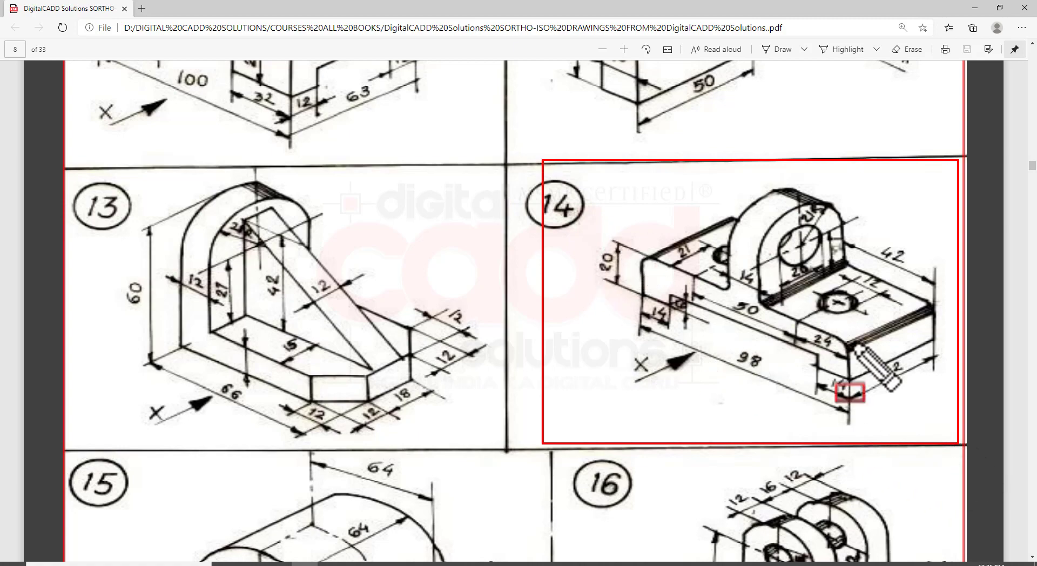
key("Escape")
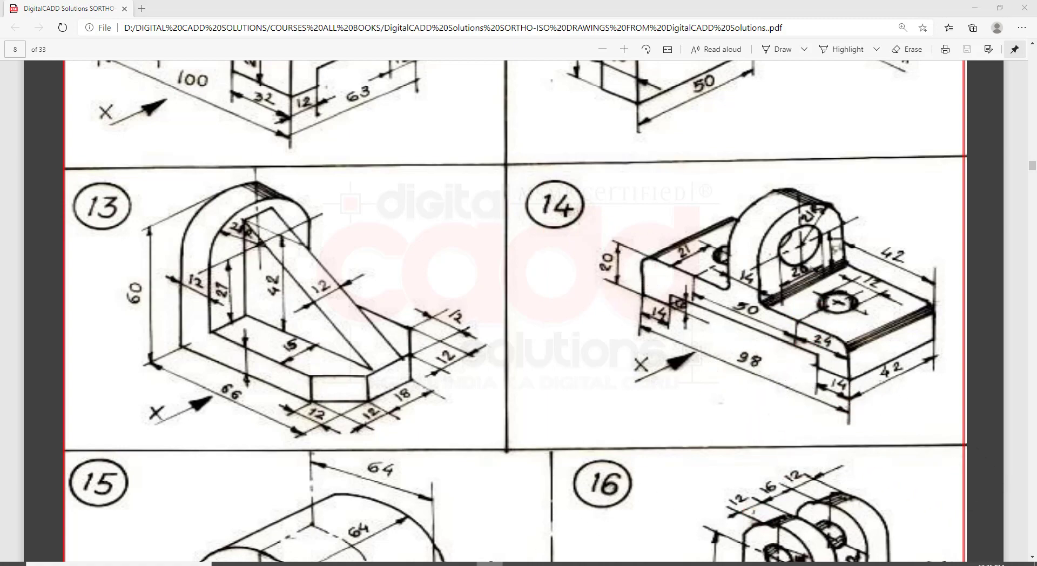
key("alt+Tab")
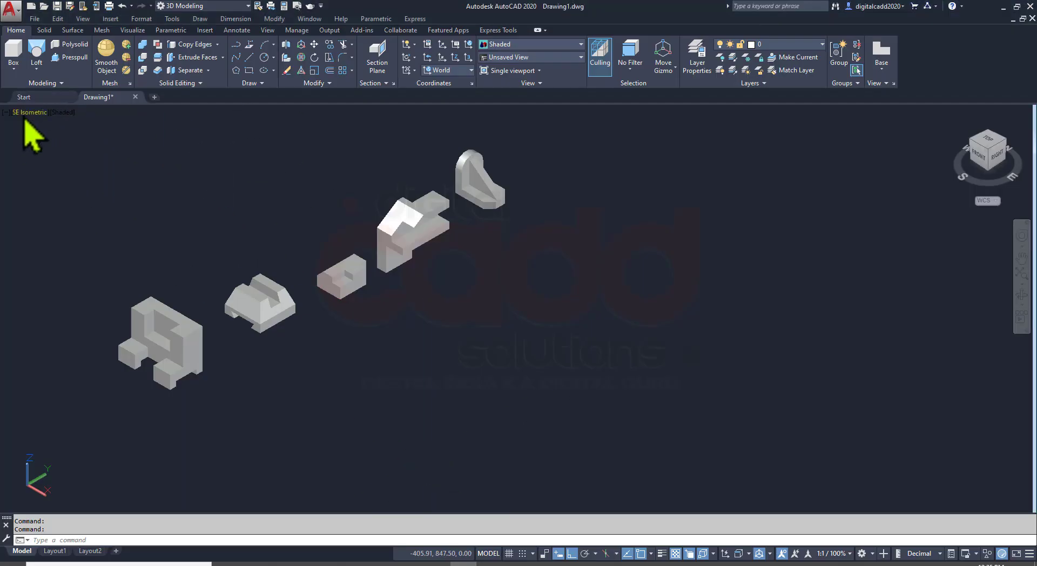
left_click(30, 112)
- Switch to the Left view, glance at the reference PDF, and draw a 98 by 20 rectangle
left_click(59, 163)
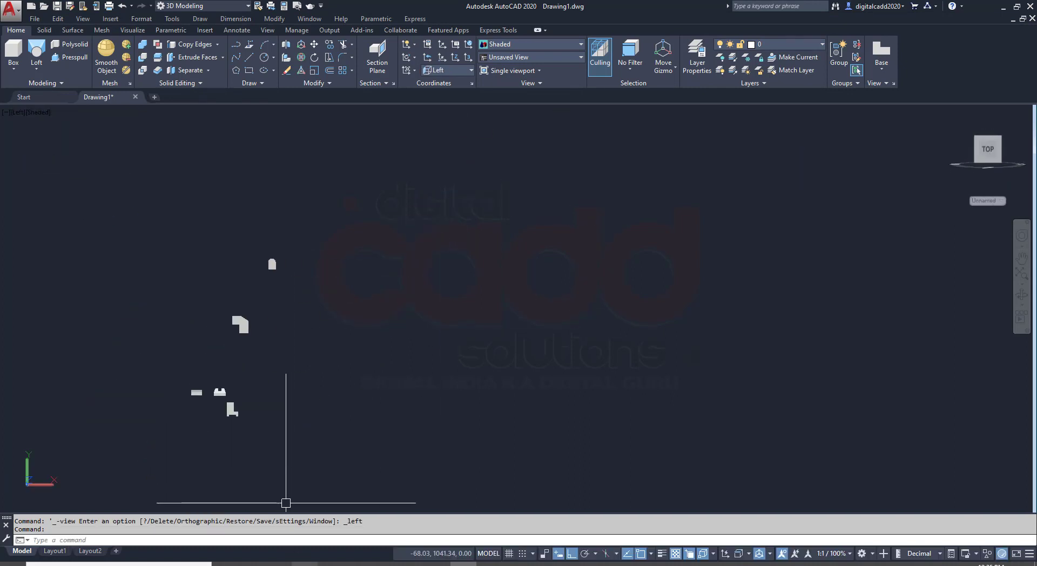
key("alt+Tab")
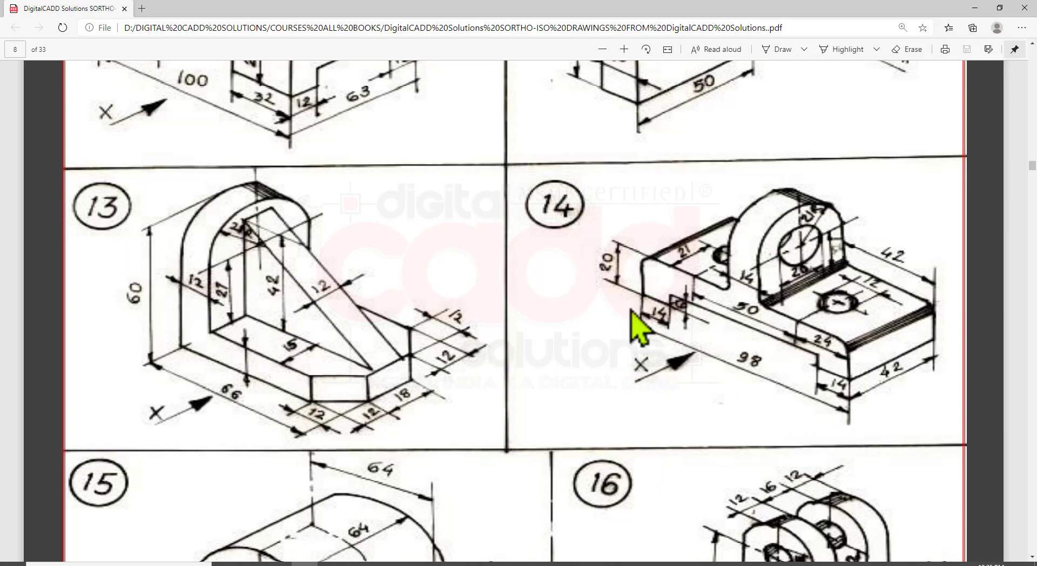
key("alt+Tab")
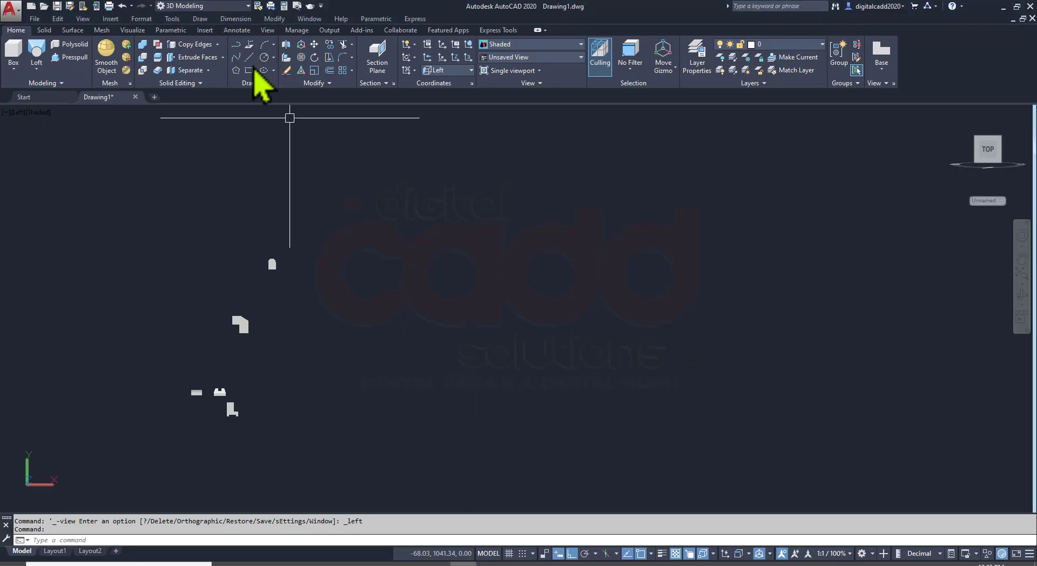
left_click(249, 71)
left_click(474, 418)
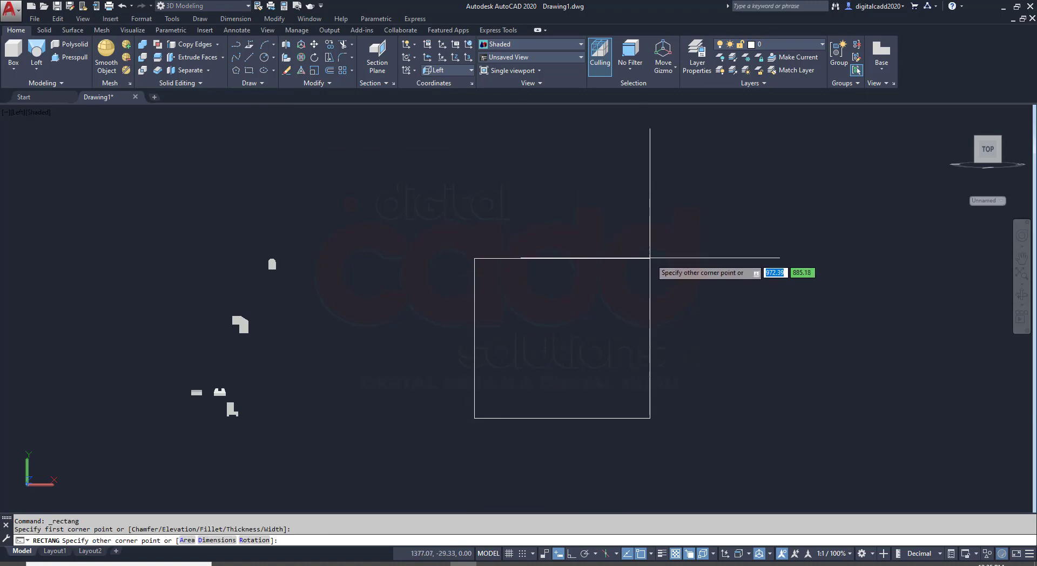
type("98,20")
key("Return")
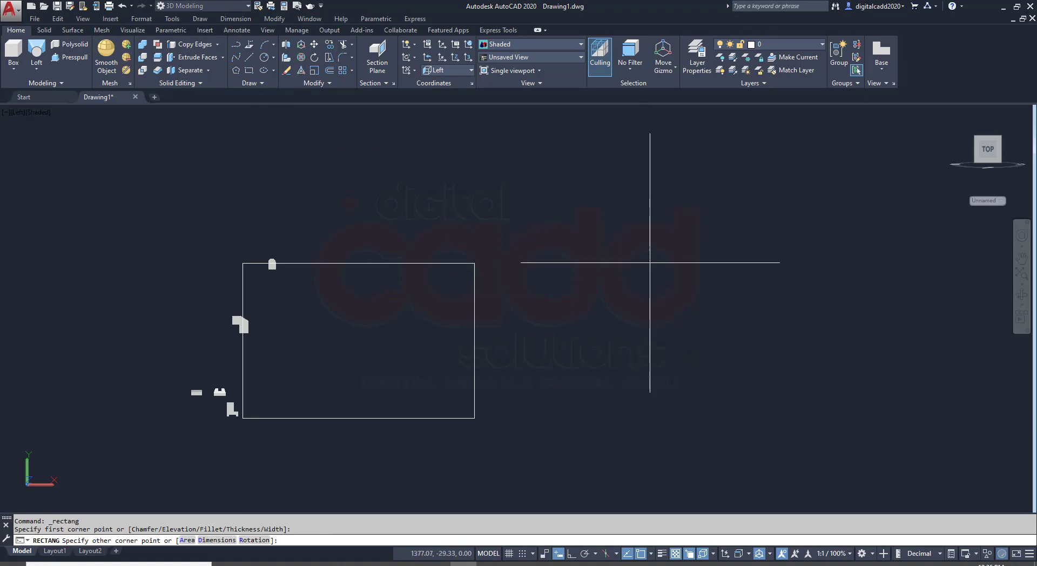
- Explode the rectangle into separate lines and compare it with the drawing 14 PDF
scroll(487, 427, "up", 5)
scroll(447, 338, "up", 5)
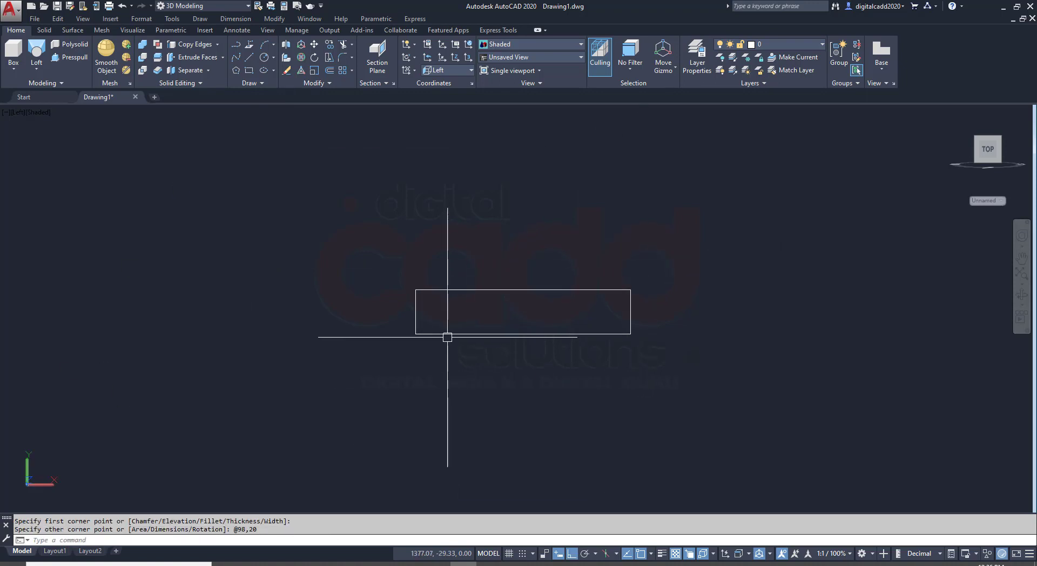
left_click(483, 332)
left_click(429, 370)
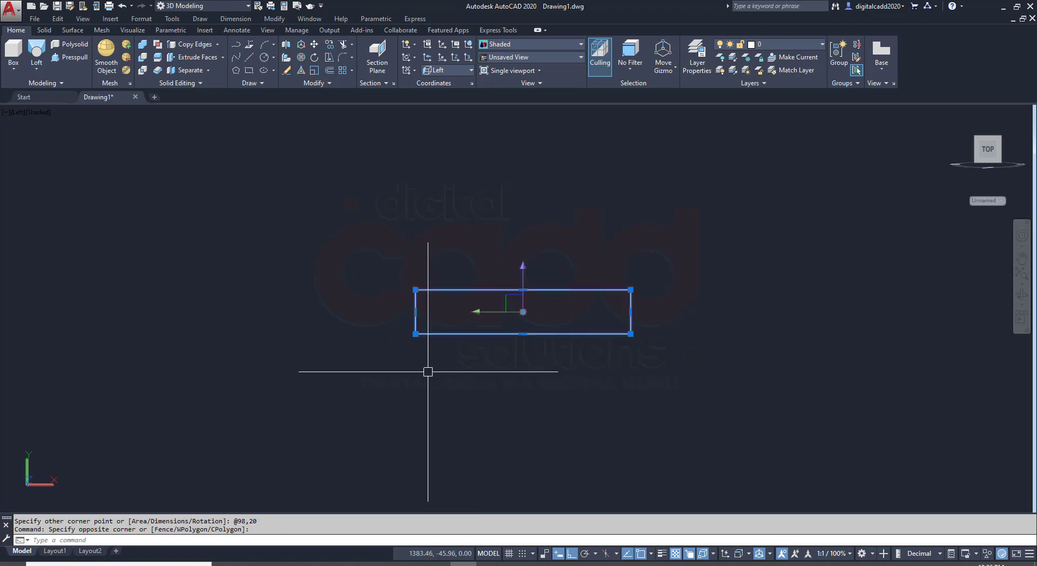
type("X")
key("Return")
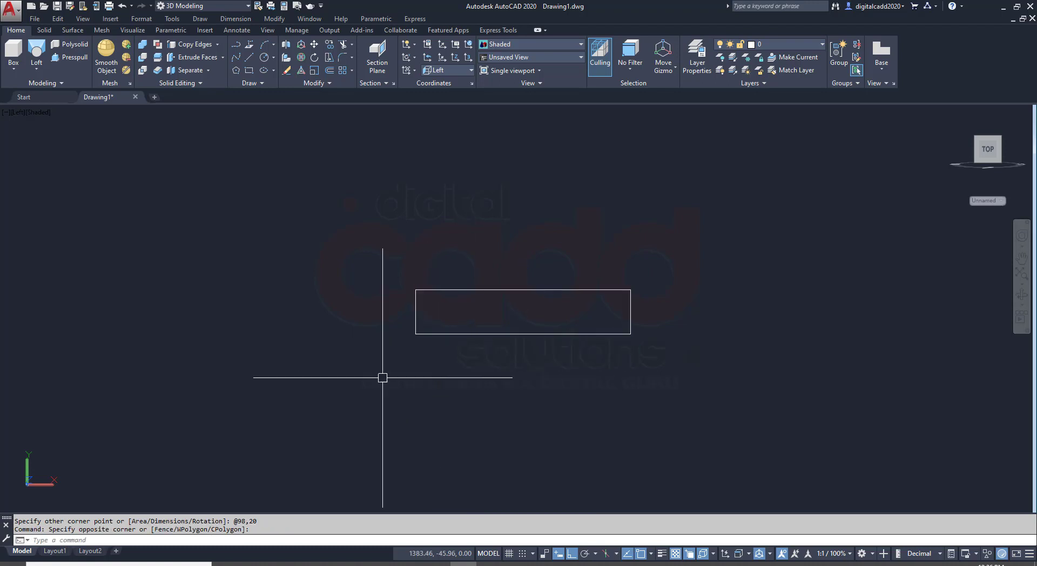
scroll(511, 311, "up", 2)
key("alt+Tab")
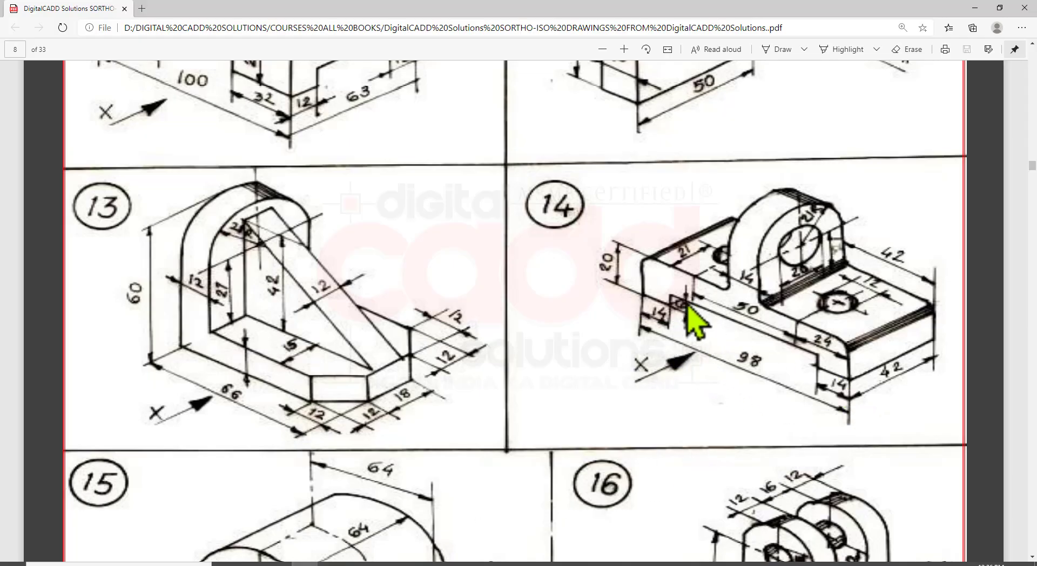
- Offset the left and right edges 14 inward and the bottom edge 6 upward
key("alt+Tab")
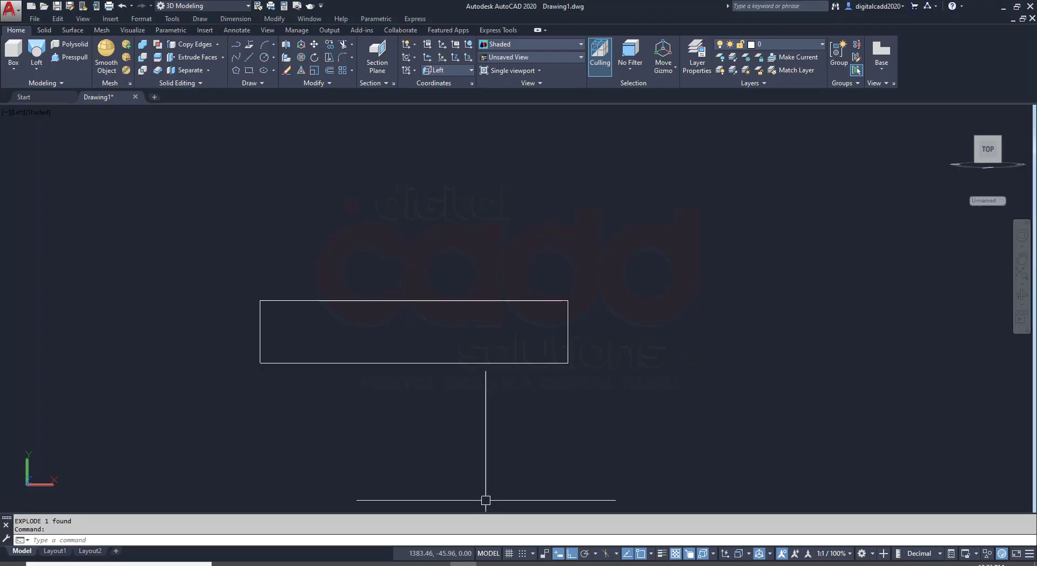
key("Return")
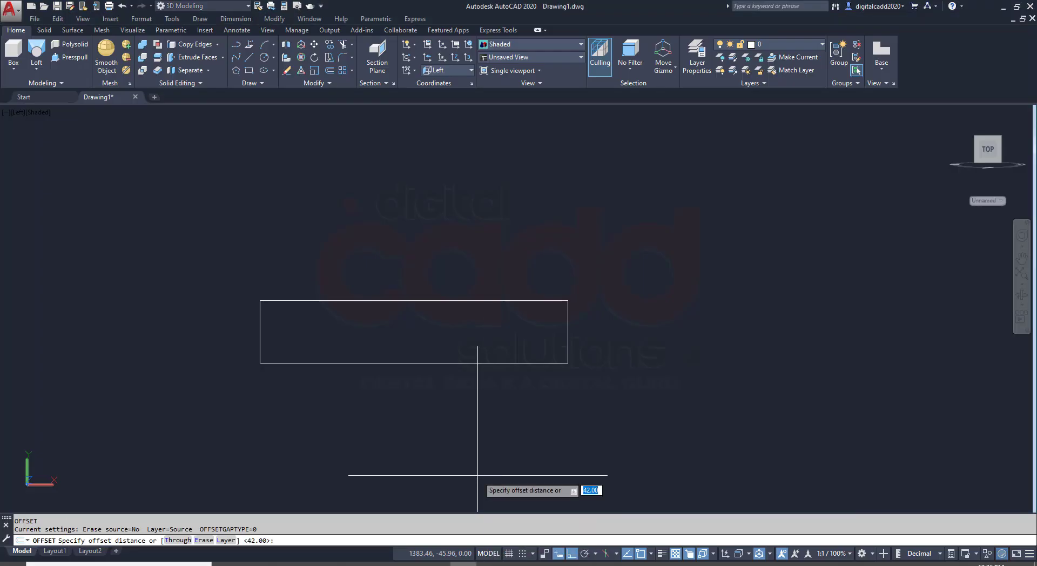
type("14")
key("Return")
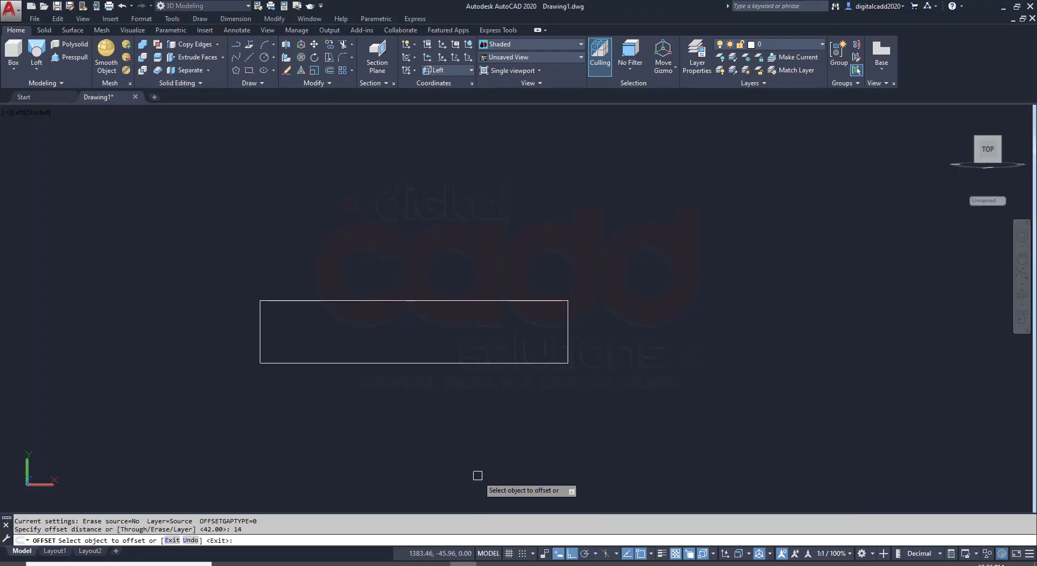
left_click(261, 327)
left_click(333, 327)
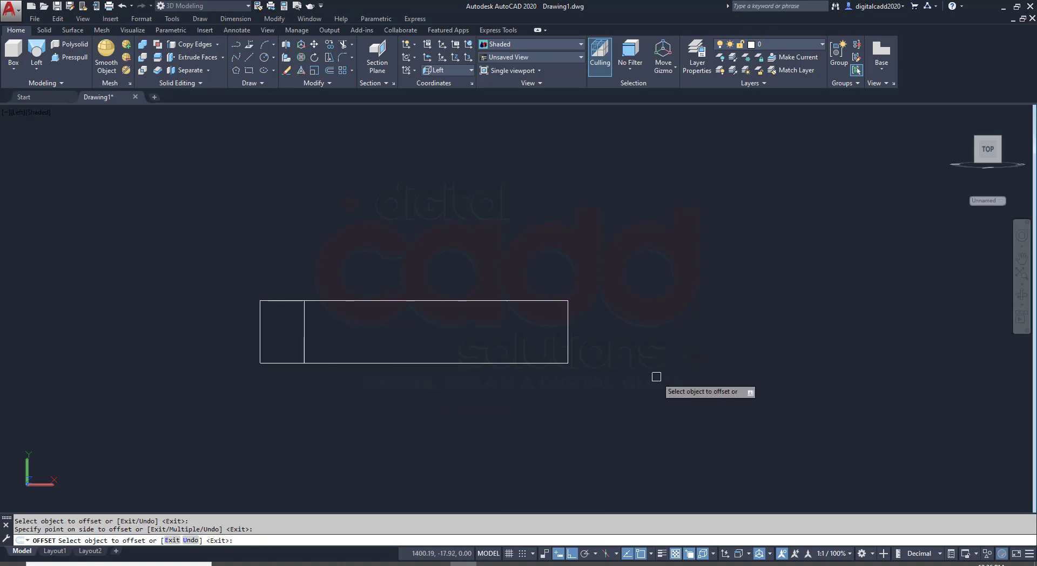
left_click(567, 337)
left_click(519, 344)
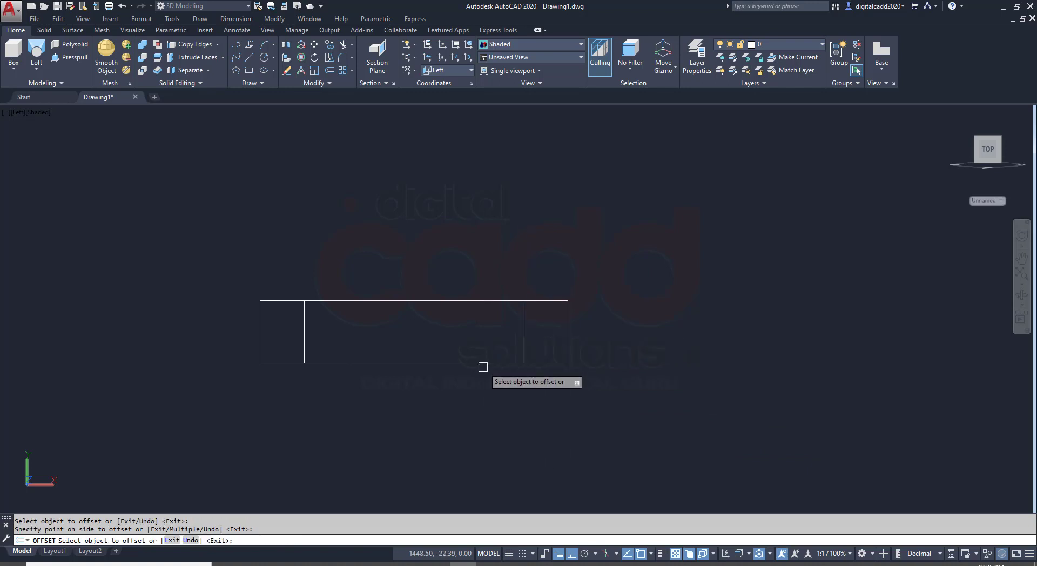
left_click(483, 363)
type("6")
key("Return")
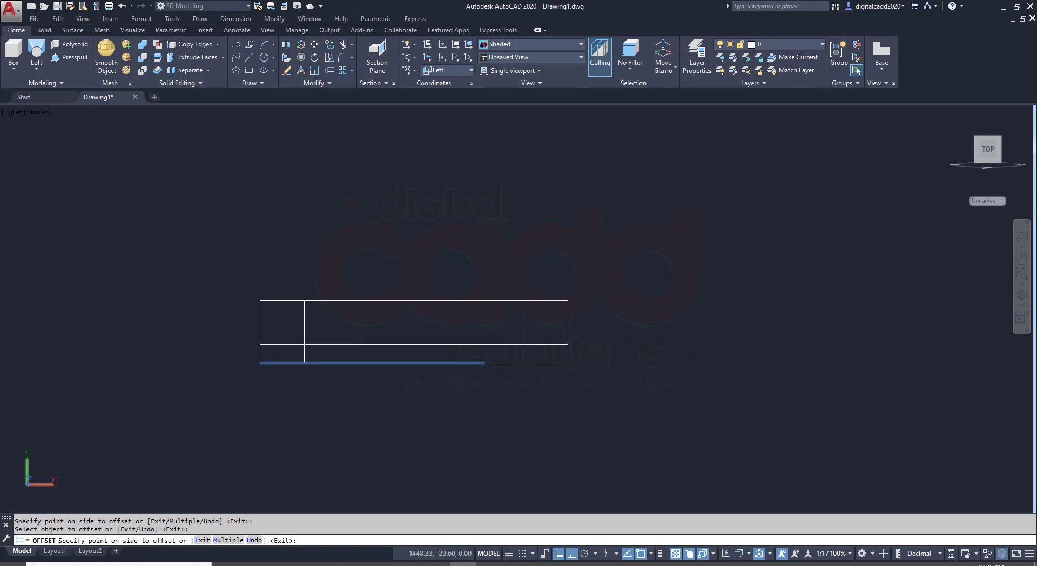
- Trim the excess lines to form the 6-deep recess between 14-wide feet, then check the PDF
type("r")
key("Return")
key("Return")
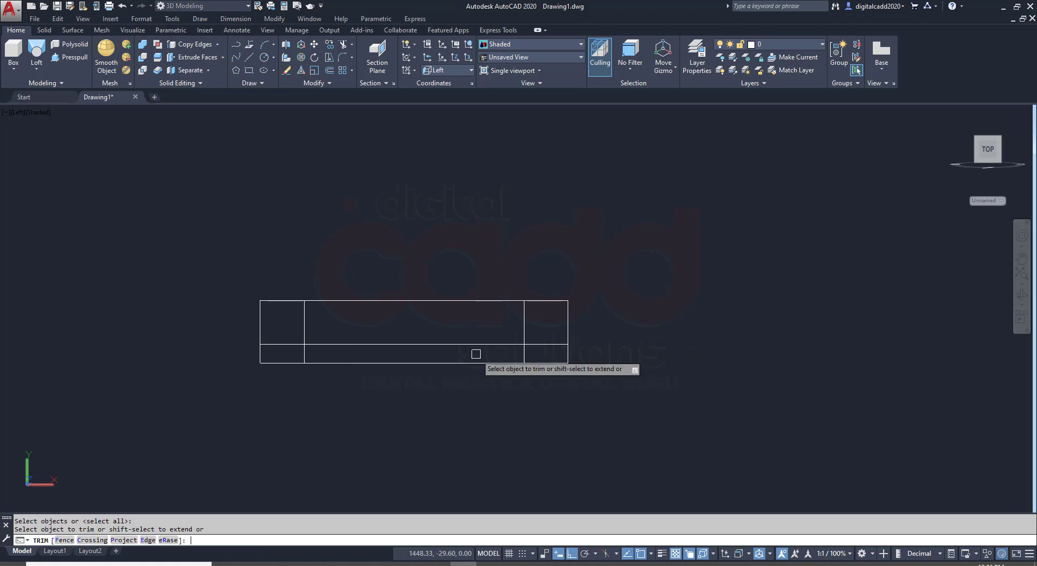
left_click(475, 361)
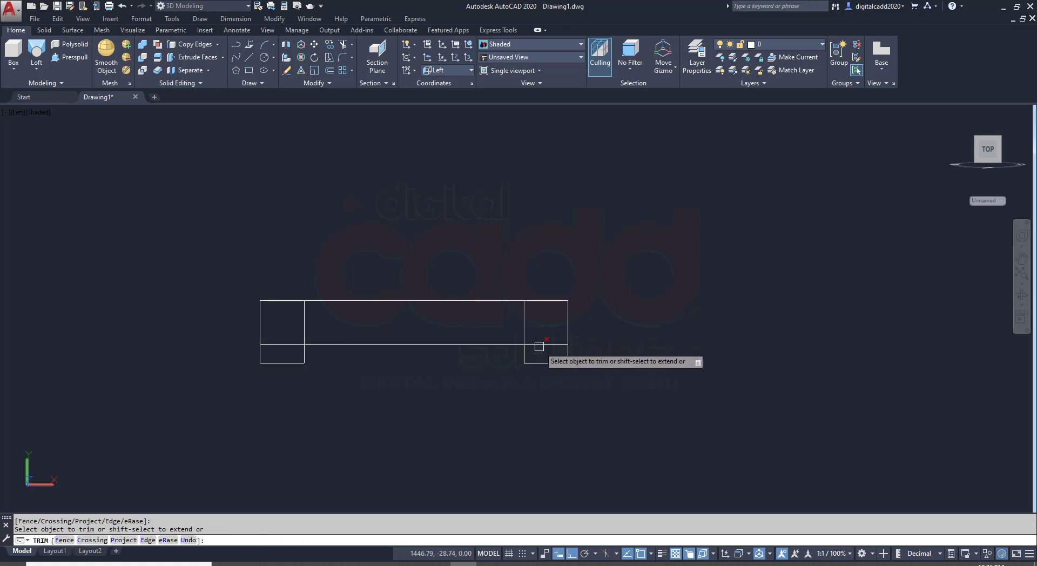
left_click(536, 344)
left_click(531, 326)
left_click(301, 309)
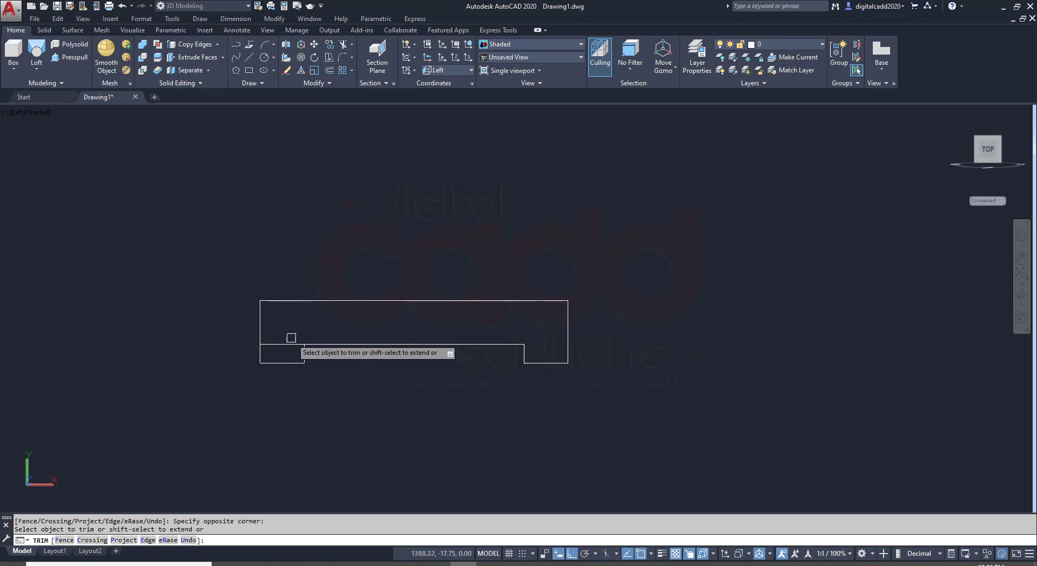
key("Return")
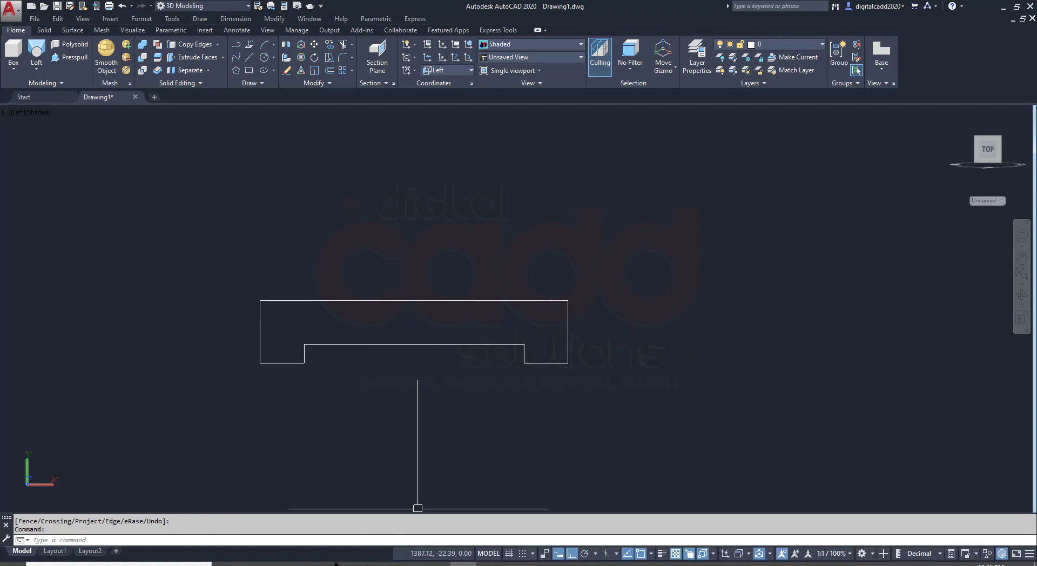
key("alt+Tab")
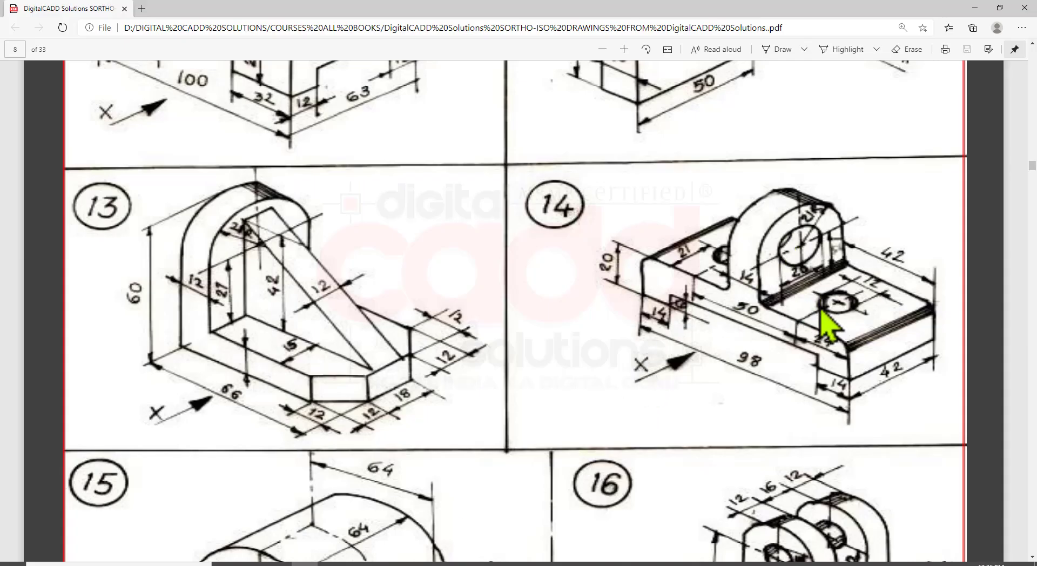
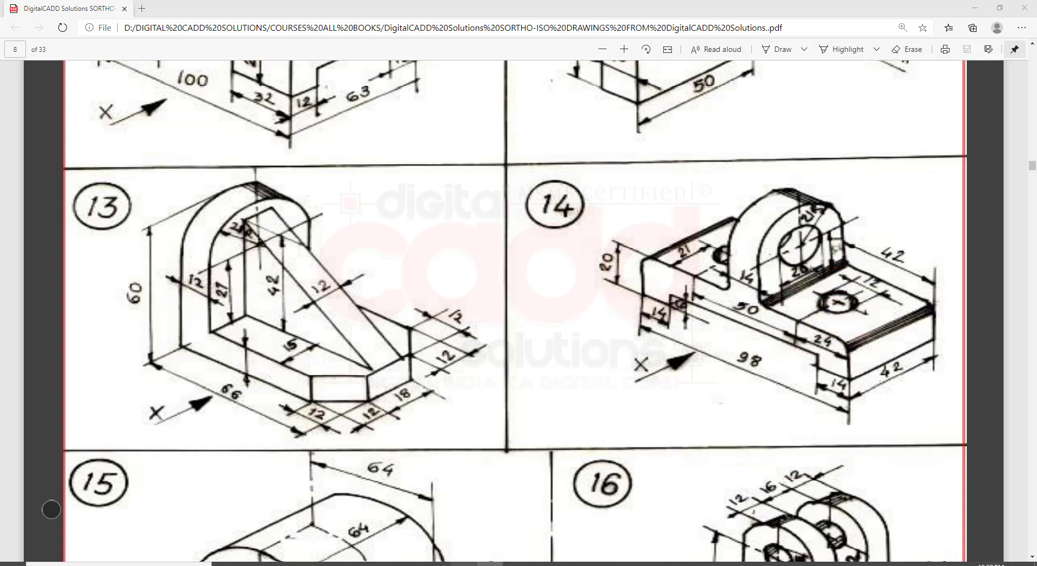
- Draw a 4-unit vertical line up from the midpoint of the base's top edge
left_click(464, 564)
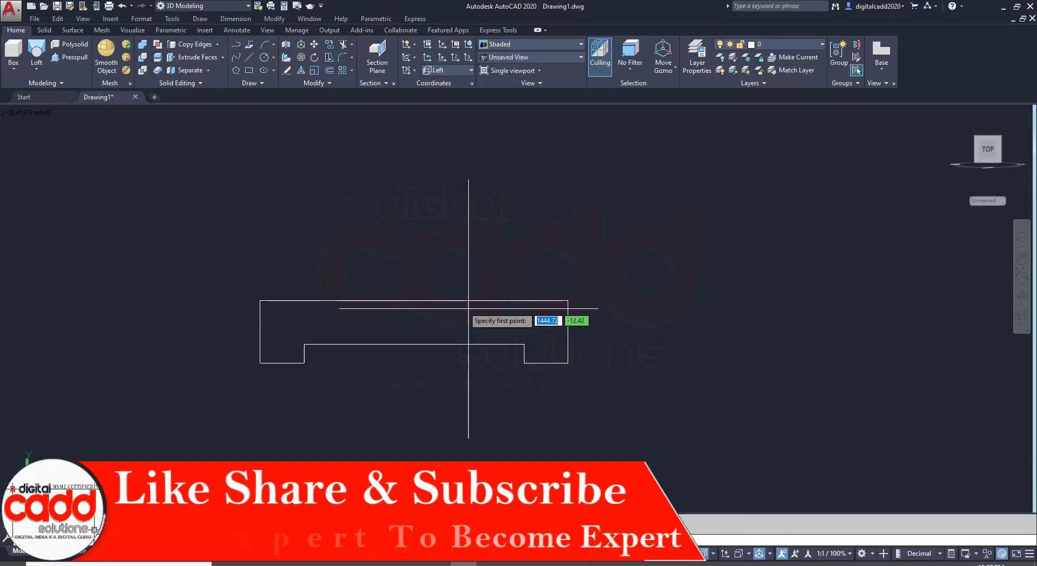
left_click(414, 300)
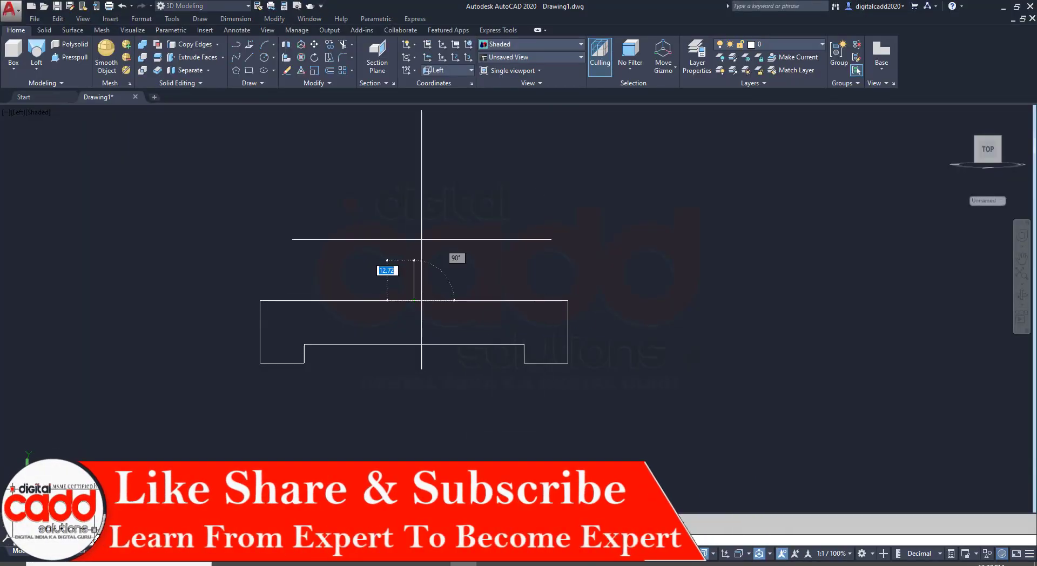
type("4")
key("Return")
key("Return")
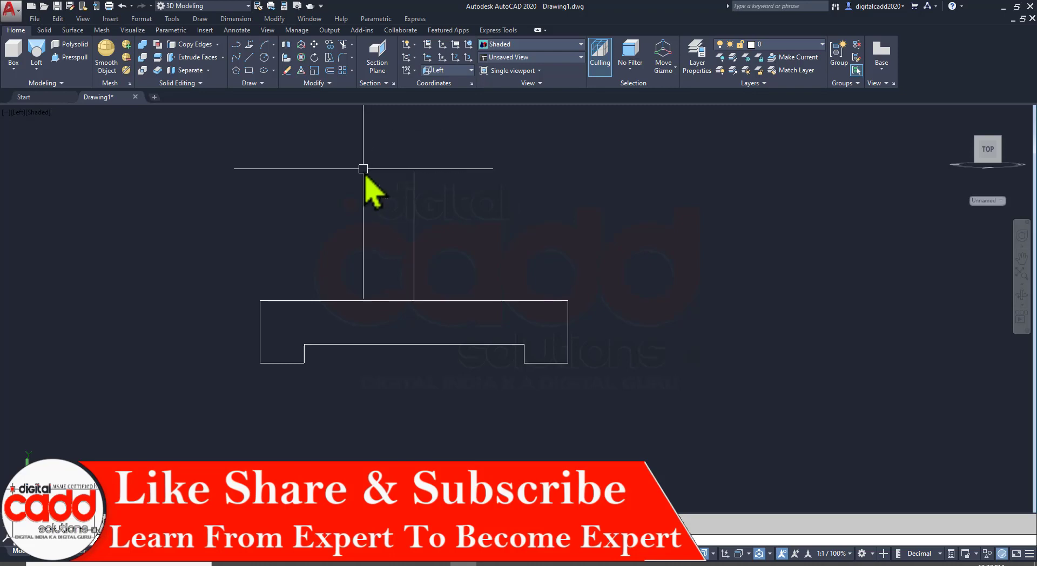
key("alt+Tab")
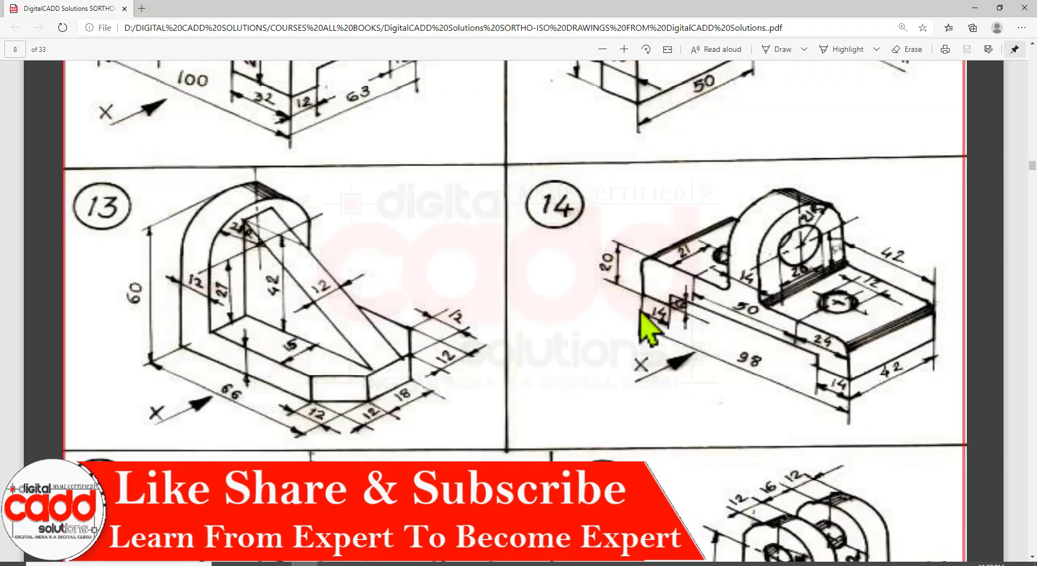
key("alt+Tab")
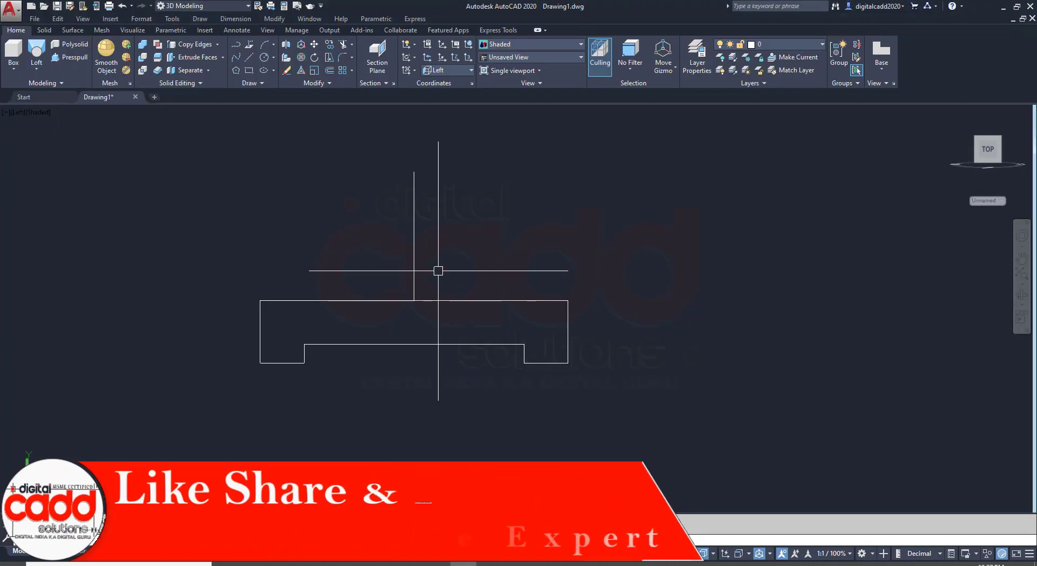
- Offset the vertical line 7 units to each side
type("o")
key("Return")
type("7")
key("Return")
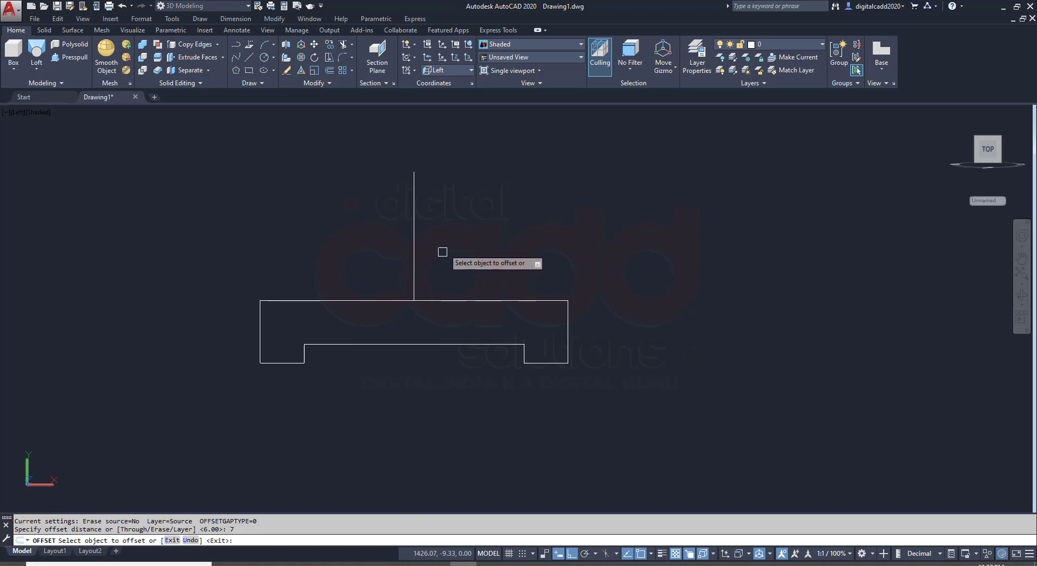
left_click(414, 227)
left_click(419, 219)
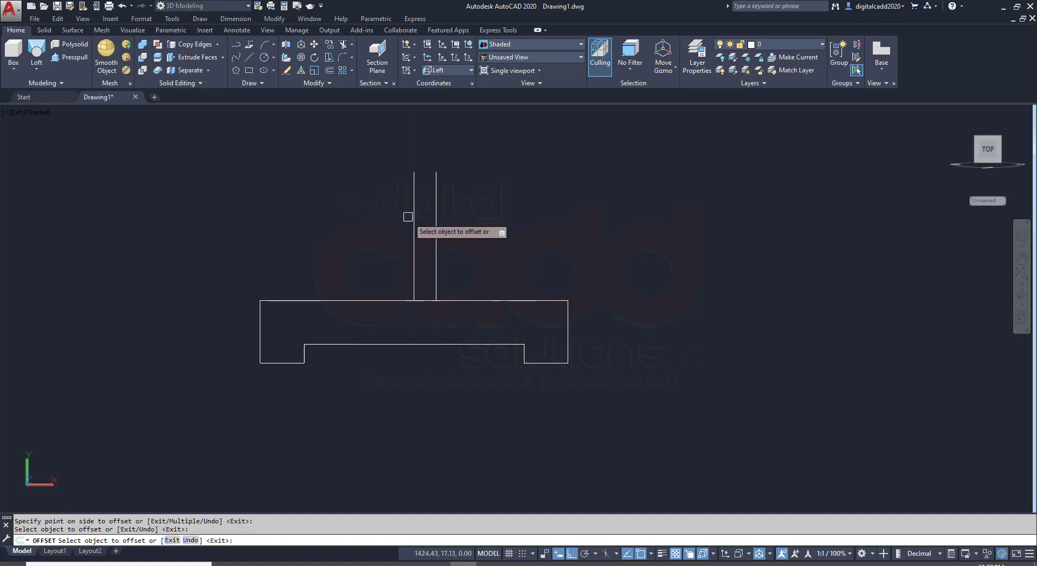
left_click(414, 215)
left_click(331, 227)
key("Return")
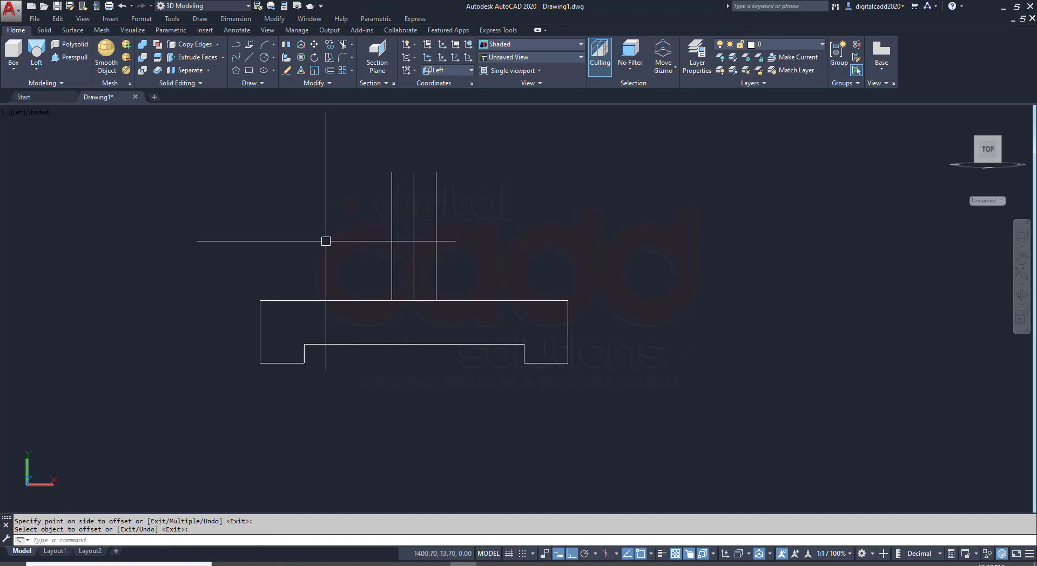
- Close the stem top with a line between the offsets and erase the middle vertical
type("l")
key("Return")
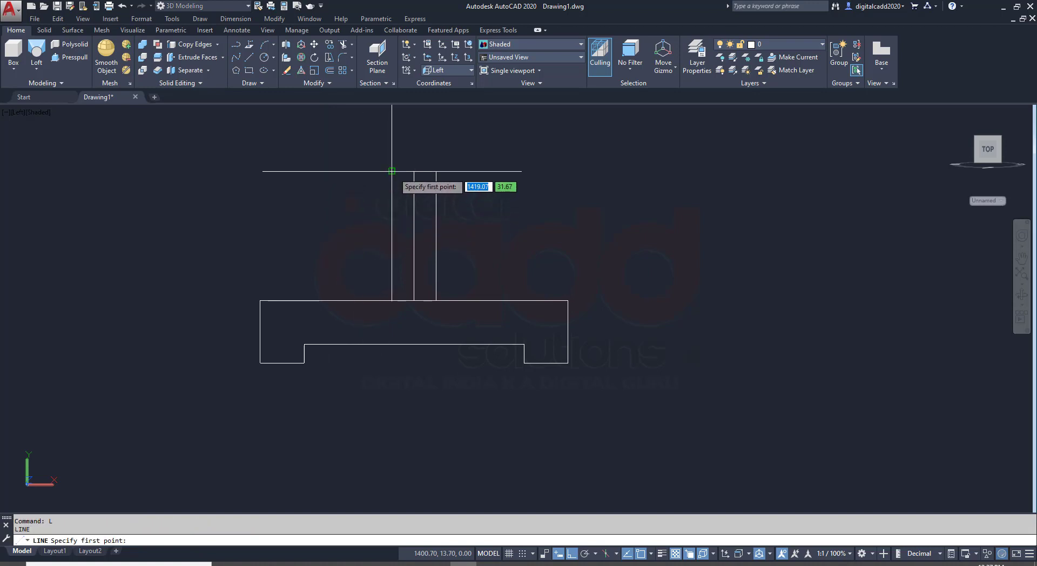
left_click(392, 172)
left_click(436, 171)
key("Return")
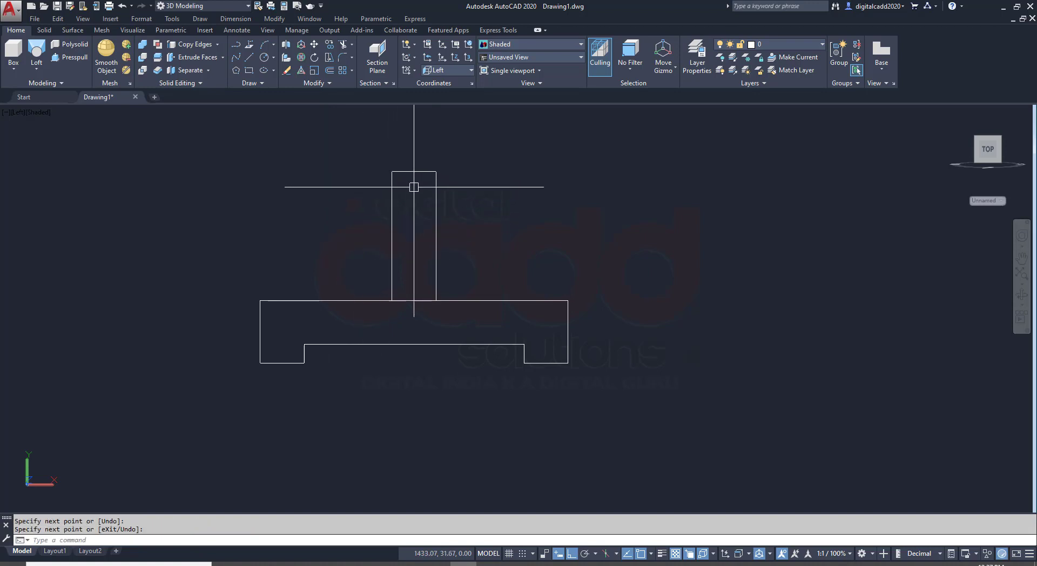
left_click(415, 216)
key("Delete")
- Trim the base edge inside the stem to leave one inverted-T outline
type("t")
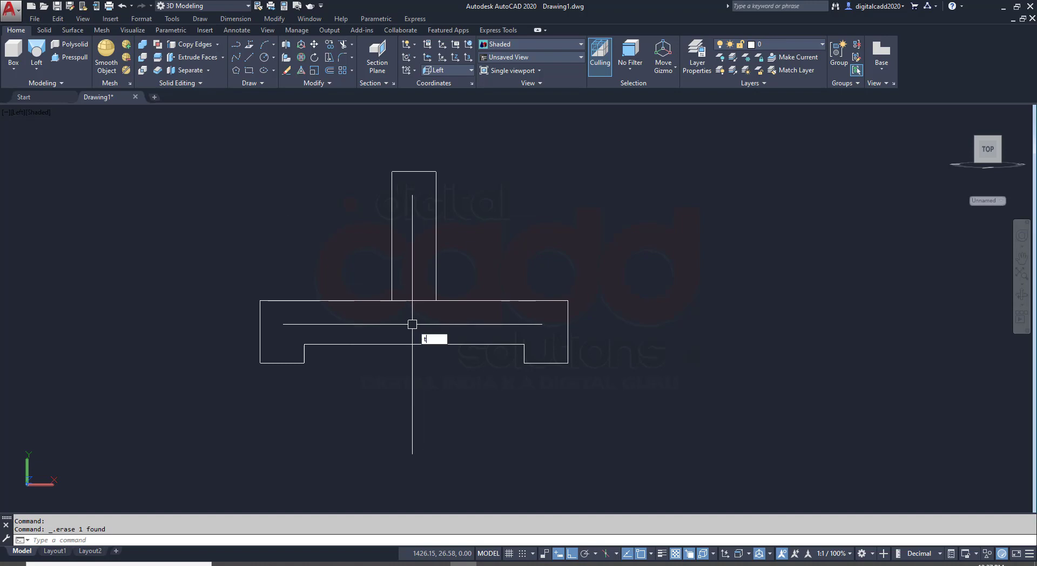
type("tr")
key("Return")
key("Return")
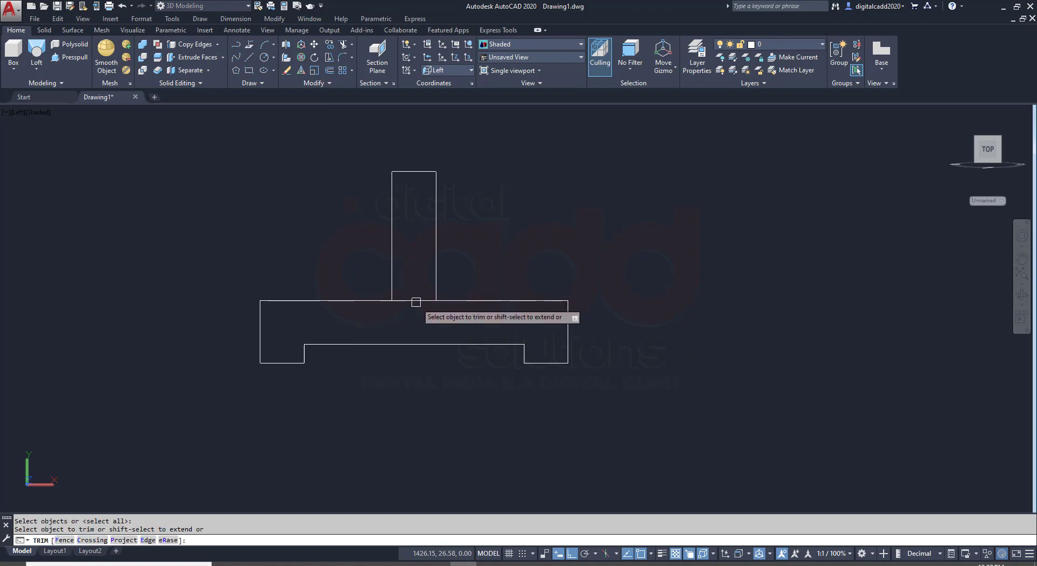
left_click(415, 301)
key("Return")
scroll(408, 381, "up", 1)
scroll(407, 382, "up", 1)
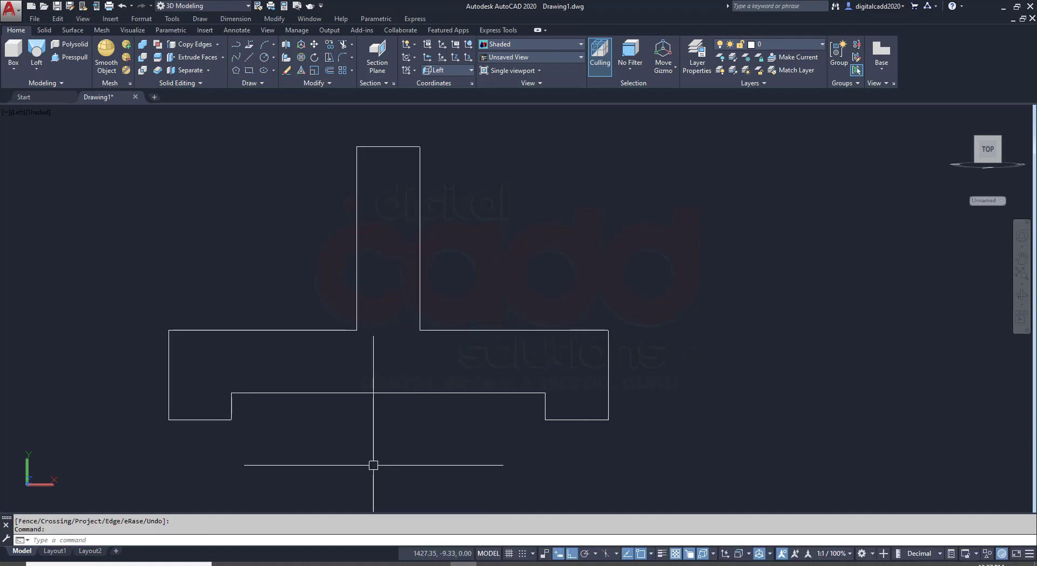
- Set up FILLET with radius 3 in Multiple mode
key("alt+Tab")
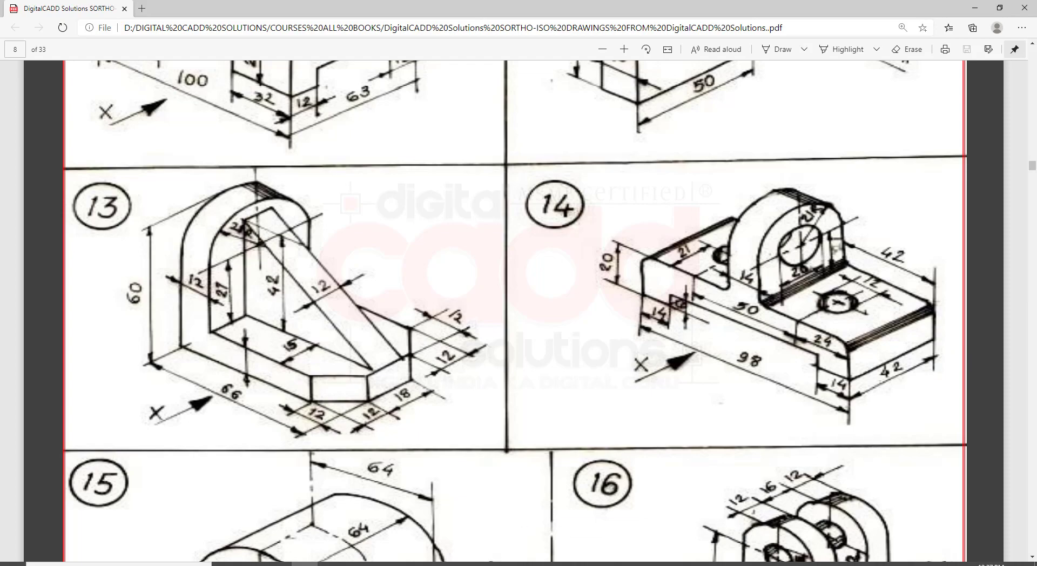
key("alt+Tab")
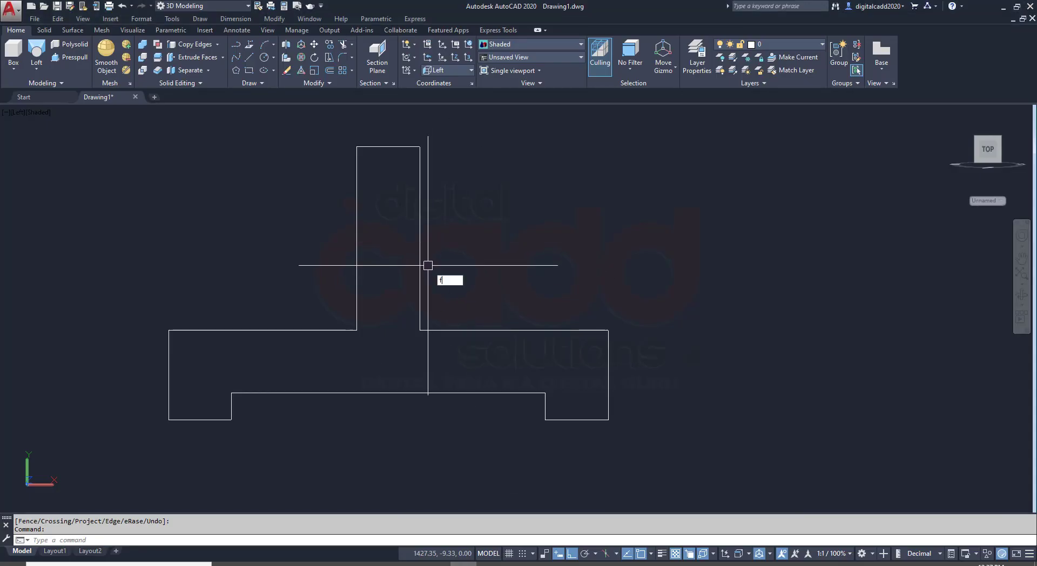
key("Return")
type("r")
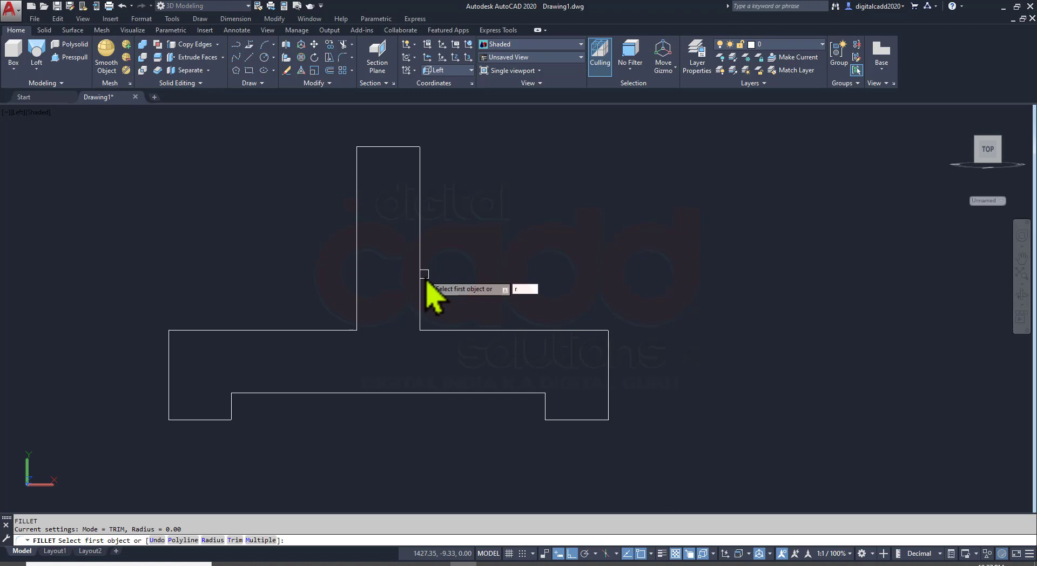
key("Return")
type("3")
key("Return")
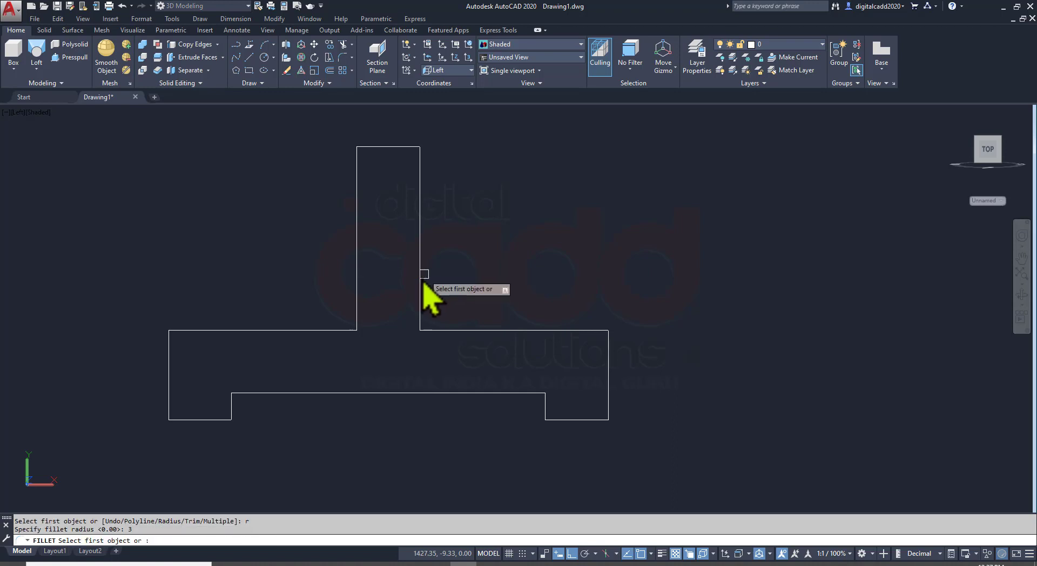
key("Return")
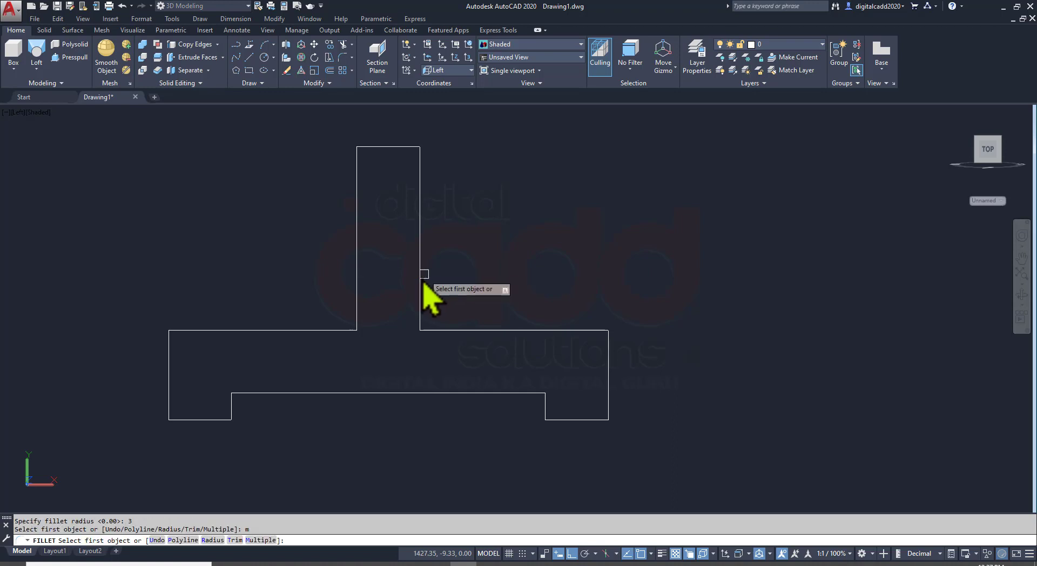
- Round the base's two outer top corners and both inner stem corners at radius 3
left_click(609, 346)
left_click(577, 330)
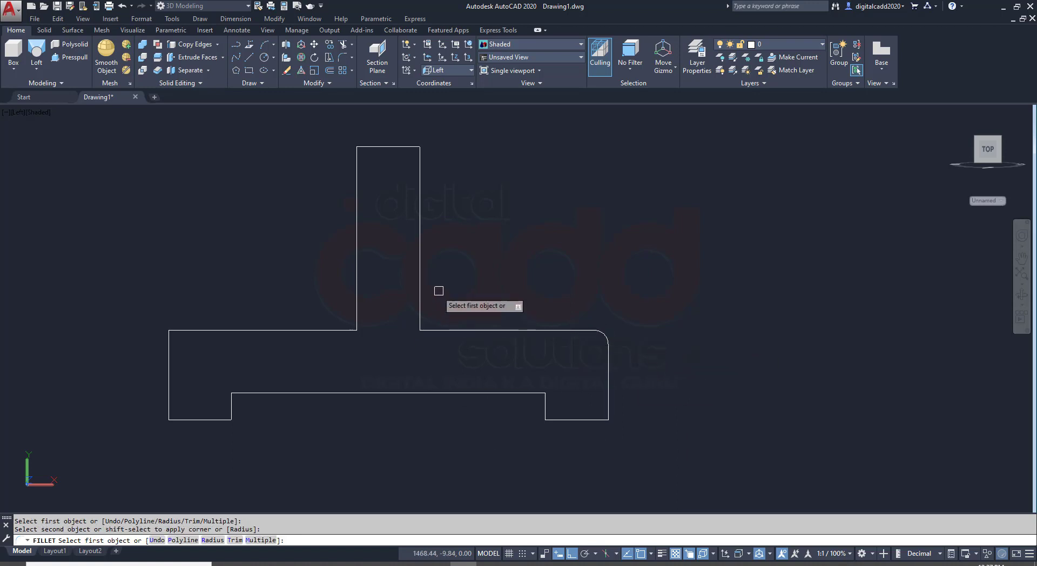
left_click(422, 279)
left_click(440, 330)
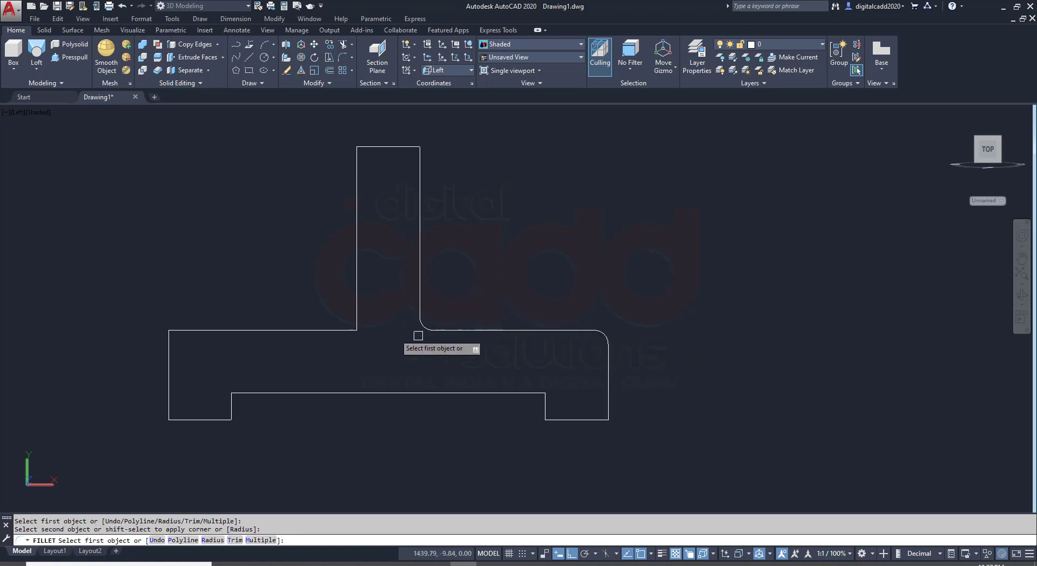
left_click(356, 258)
left_click(328, 330)
left_click(243, 331)
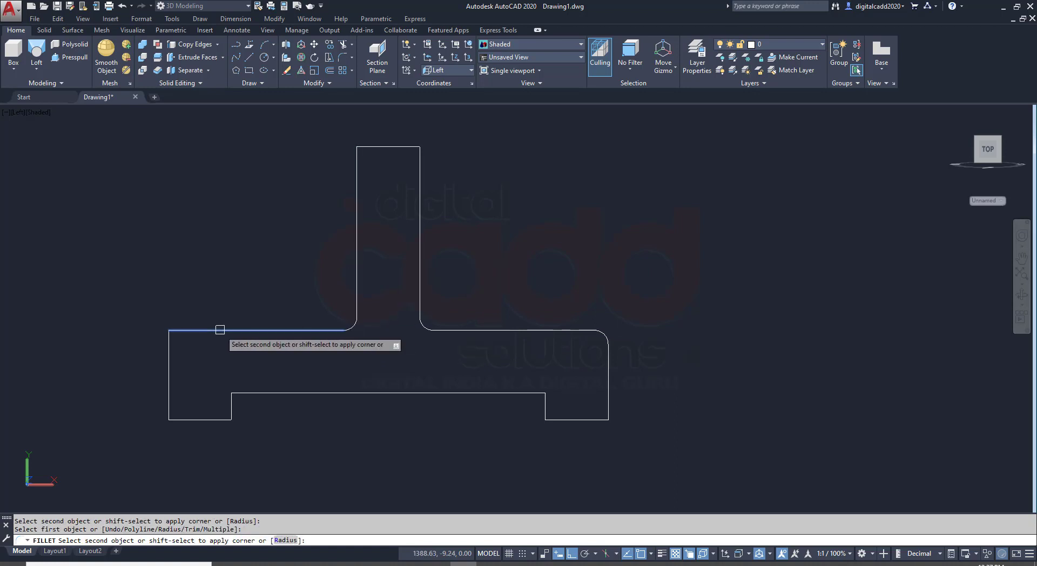
left_click(171, 357)
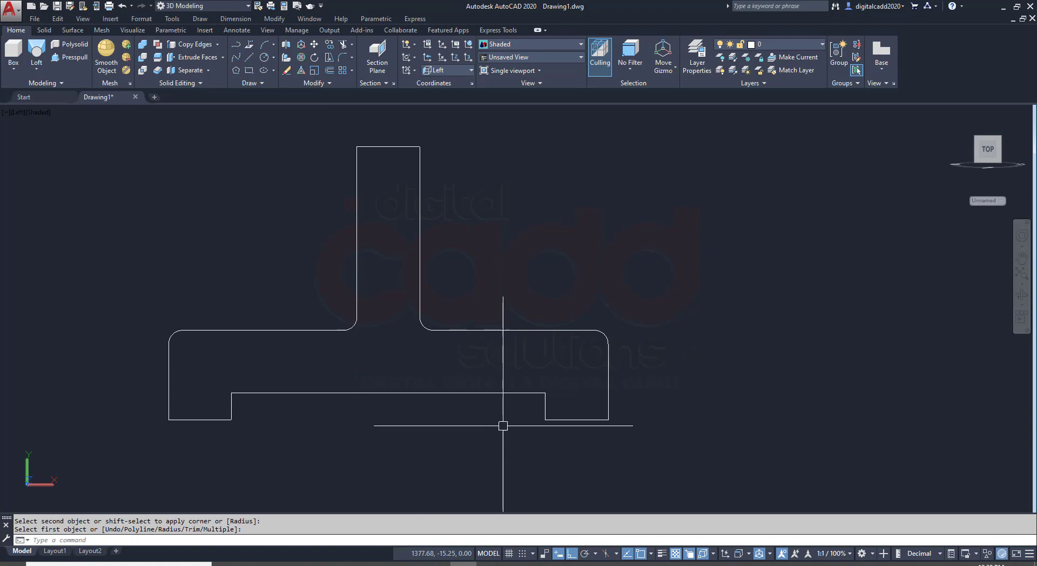
left_click(443, 563)
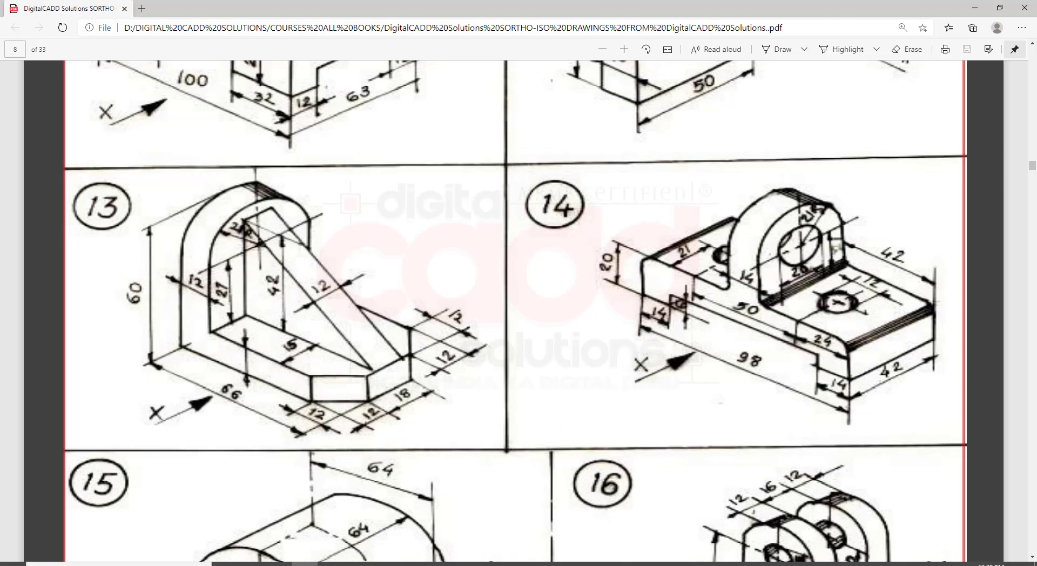
left_click(463, 563)
- Switch to southwest isometric and extrude the profile 42 units into a solid
left_click(20, 113)
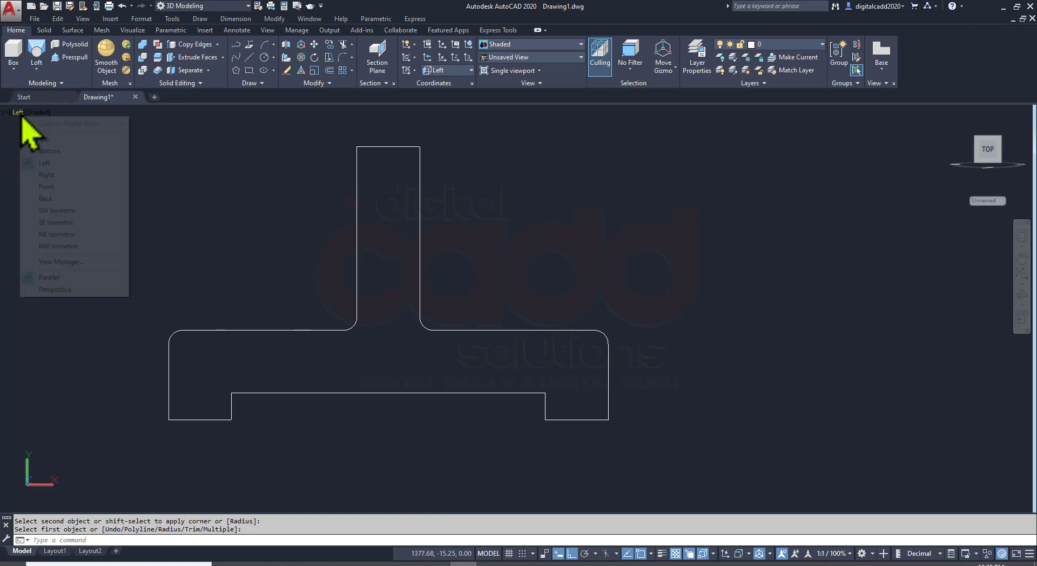
left_click(60, 211)
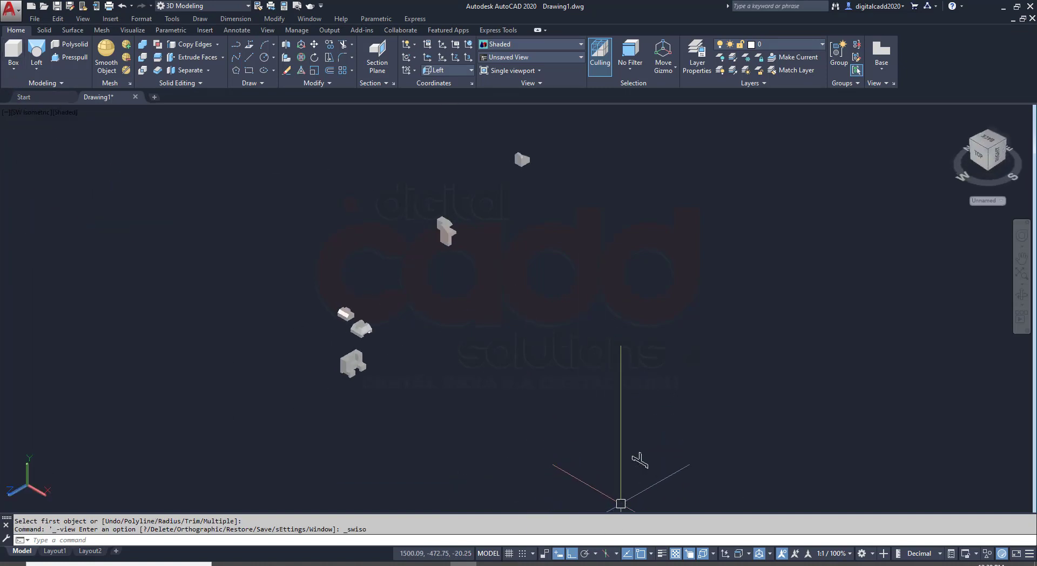
scroll(670, 449, "up", 5)
scroll(677, 378, "up", 3)
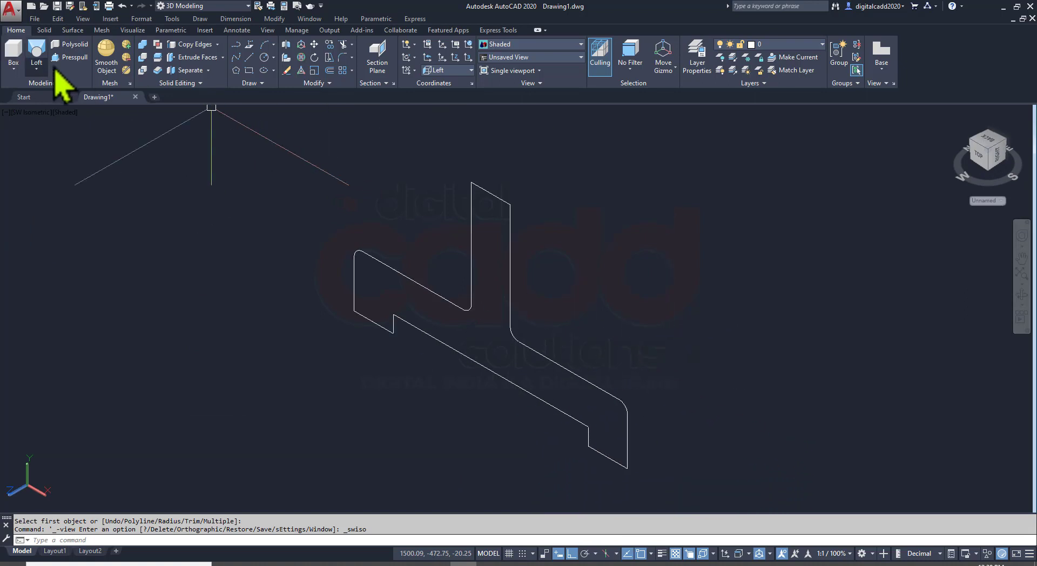
left_click(68, 57)
left_click(455, 339)
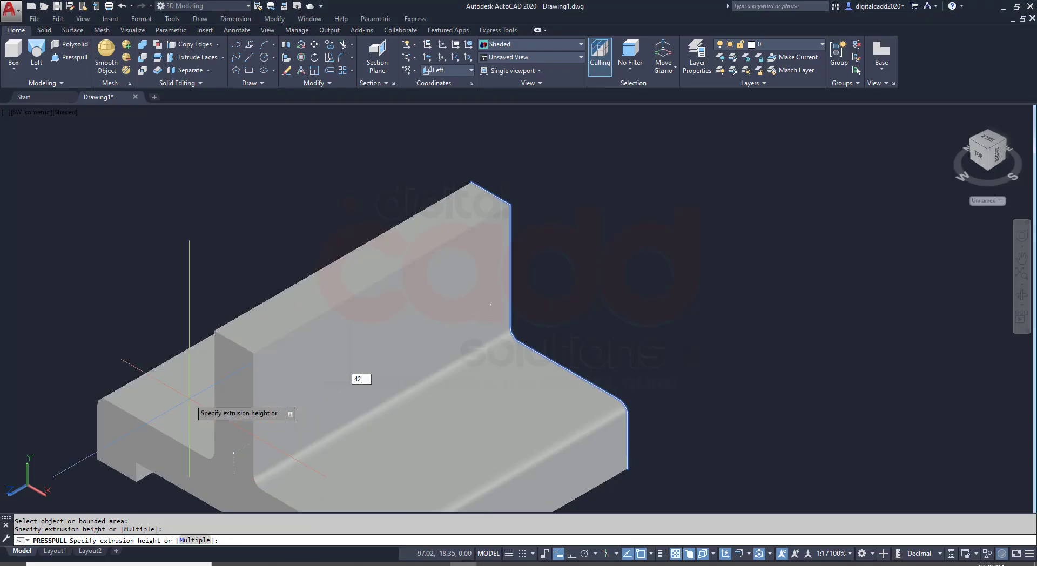
scroll(491, 304, "down", 3)
left_click(248, 399)
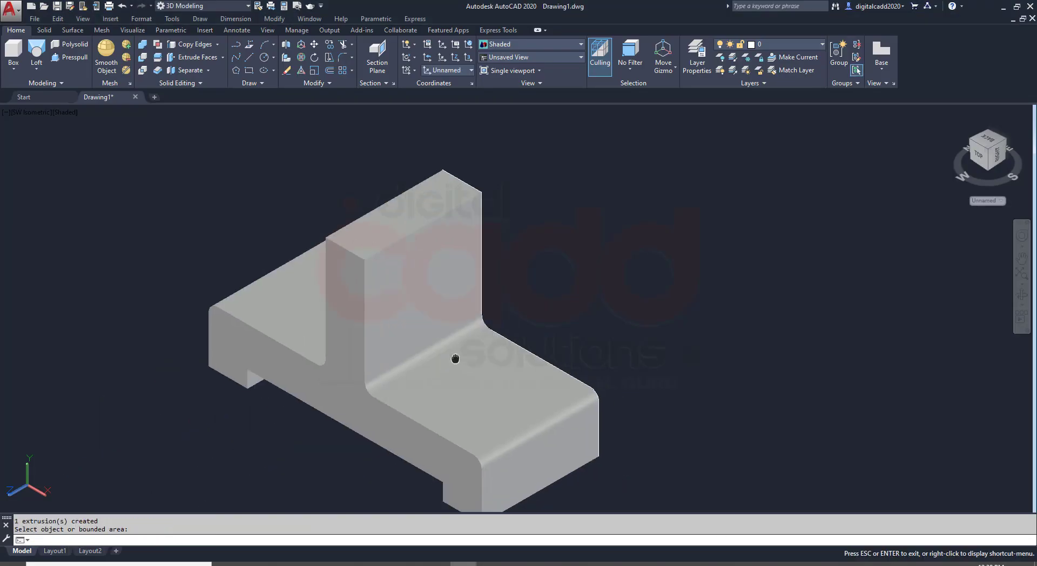
scroll(457, 359, "up", 2)
scroll(399, 286, "down", 2)
- Window-select and erase the leftover wireframe profile, leaving only the solid
left_click(399, 284)
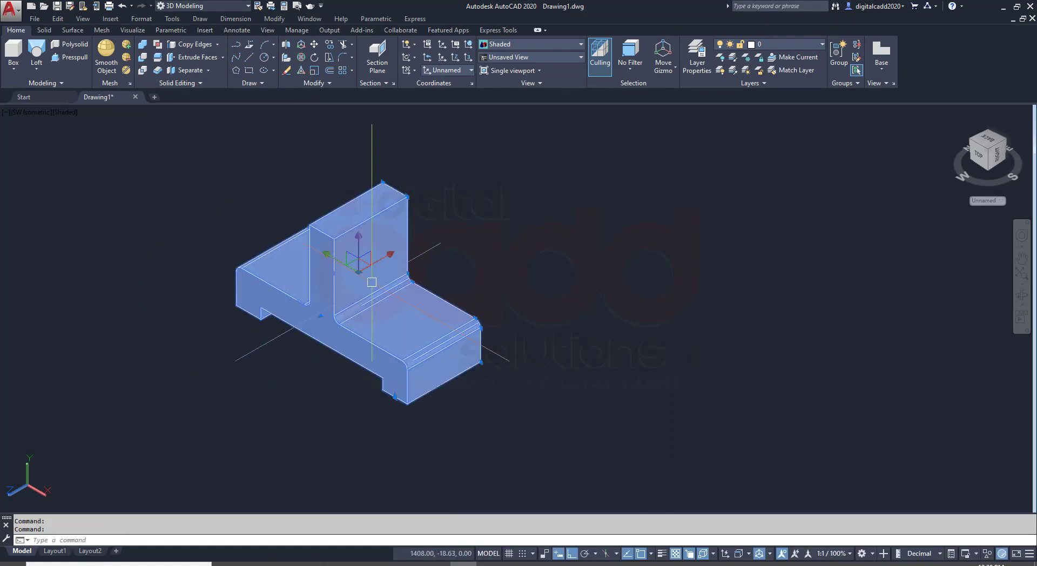
left_click(398, 274)
key("Escape")
key("Escape")
left_click(272, 149)
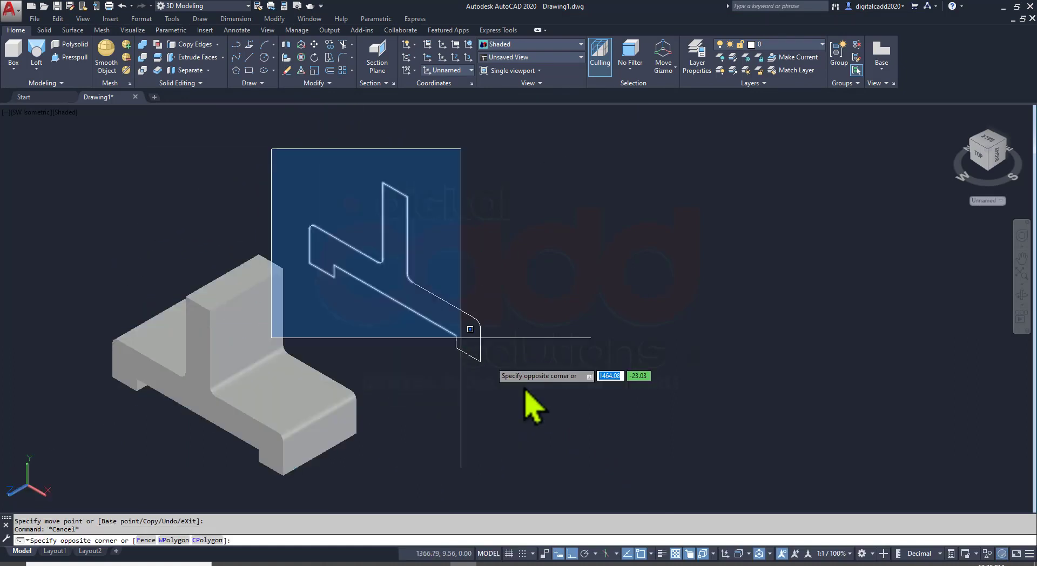
left_click(534, 396)
key("Delete")
scroll(514, 292, "up", 2)
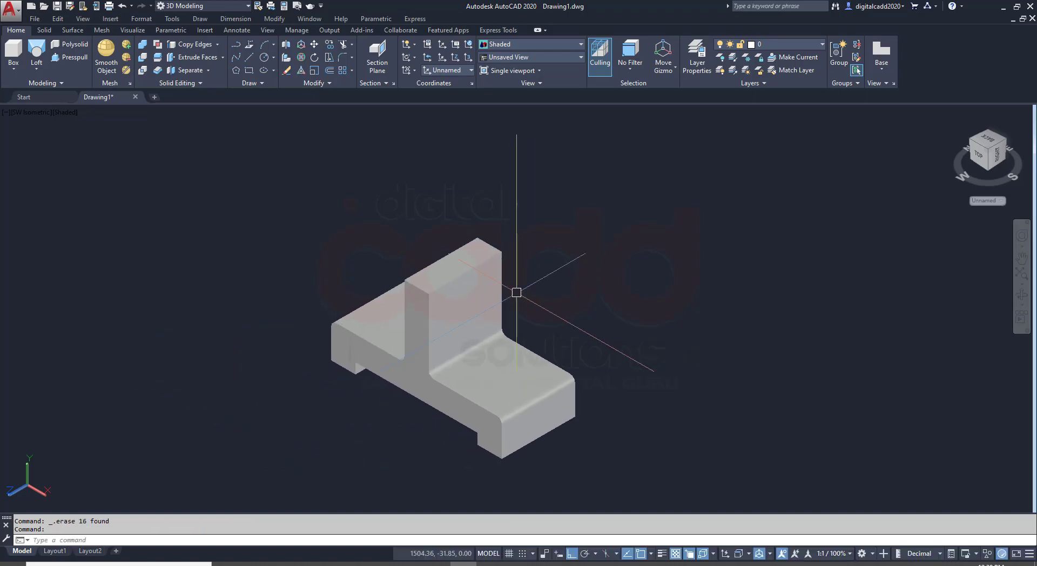
scroll(487, 303, "up", 3)
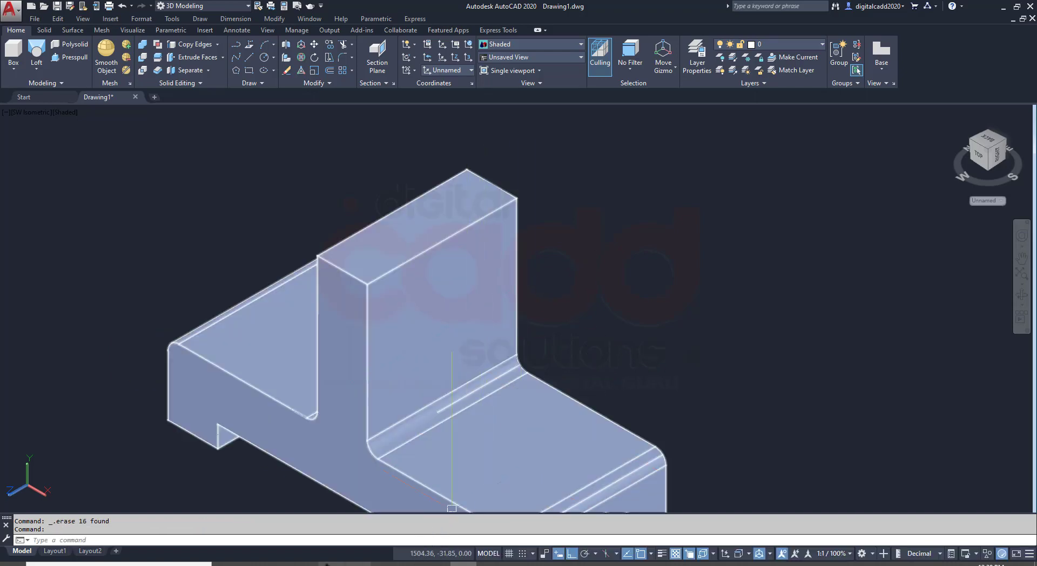
key("alt+Tab")
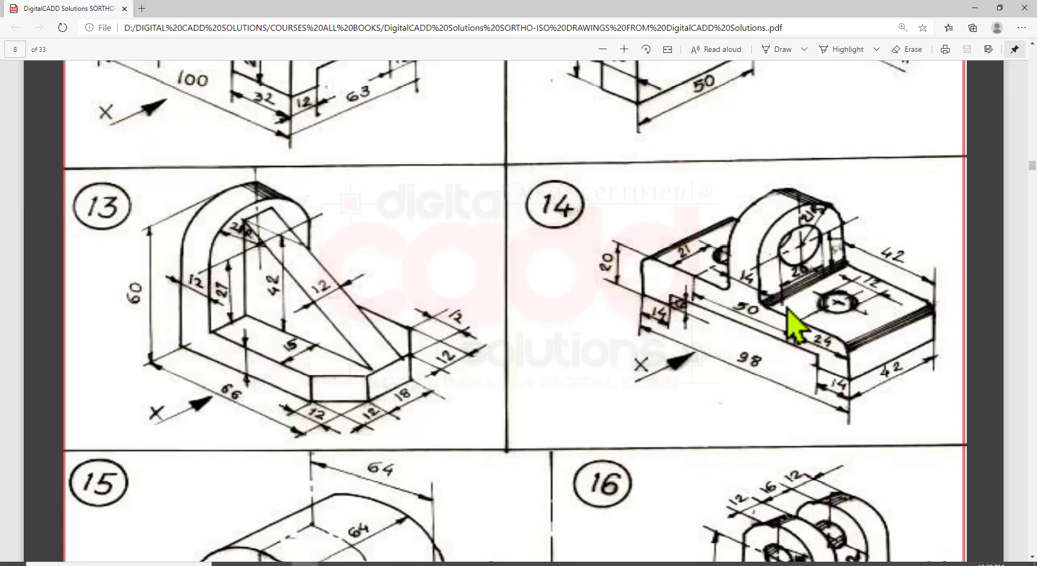
- Fillet both top edges of the upright at radius 21 to form a semicircular top
key("alt+Tab")
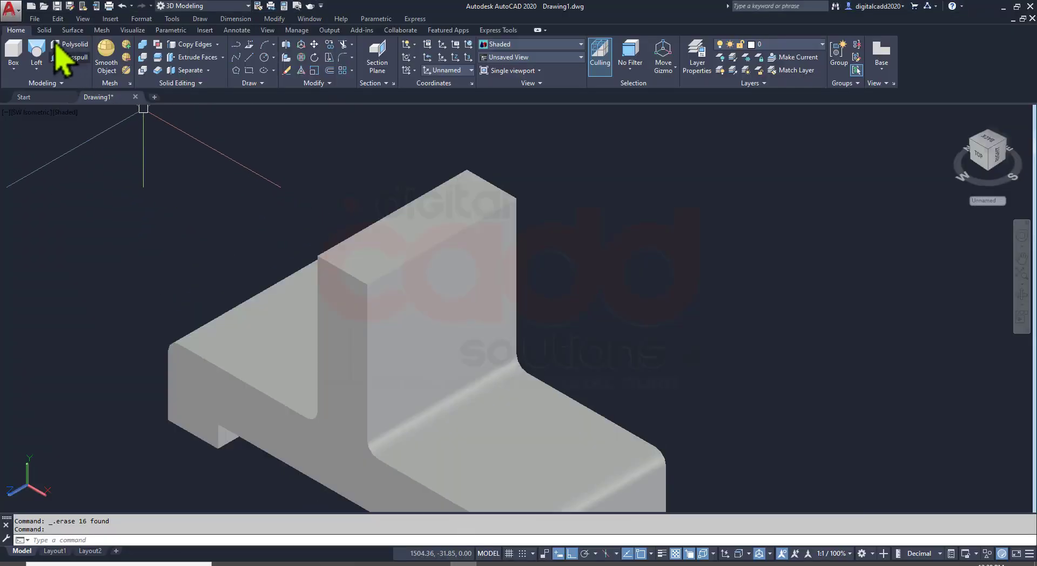
left_click(395, 69)
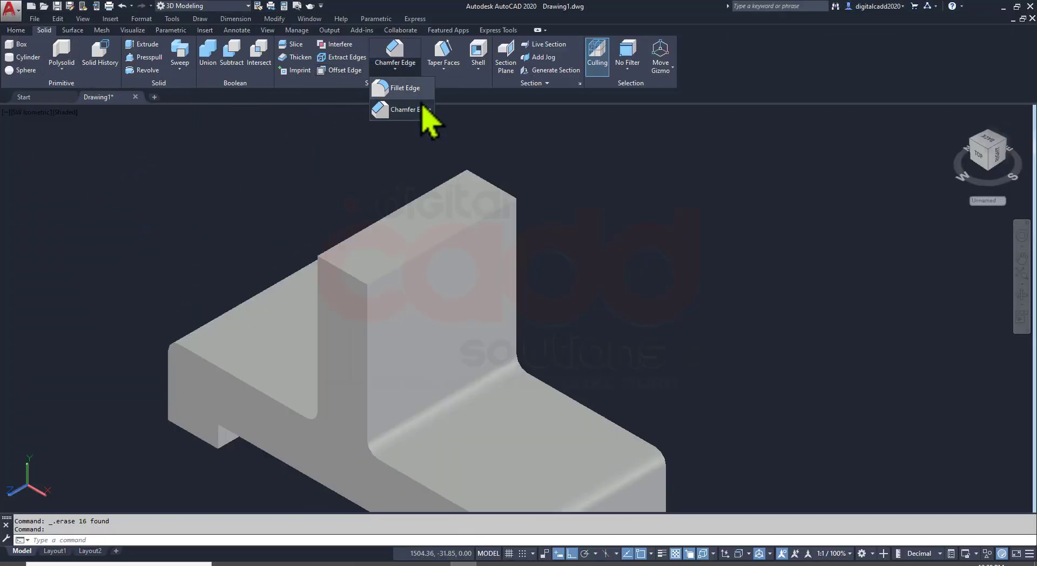
left_click(402, 86)
left_click(489, 183)
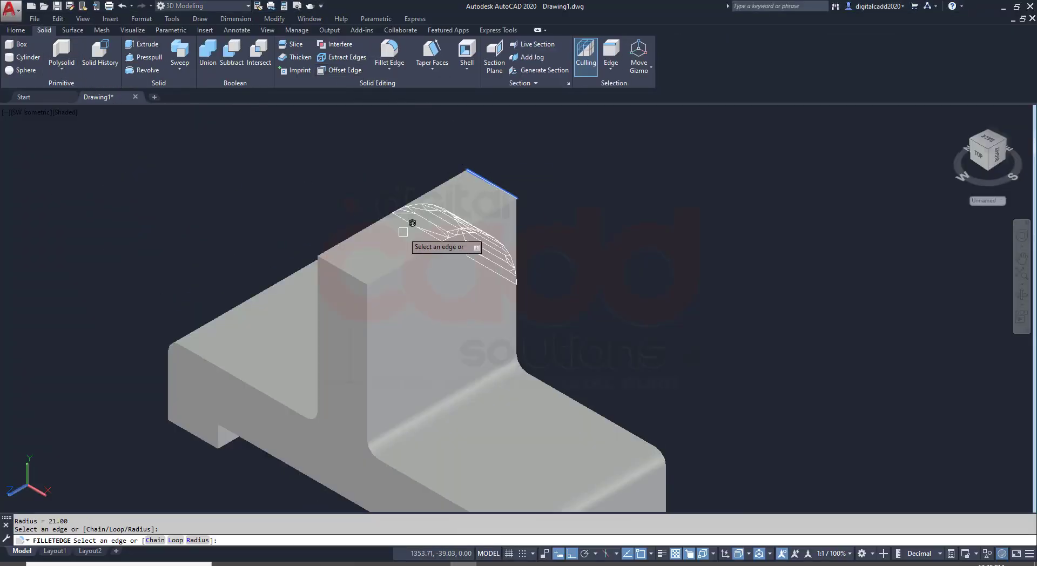
left_click(354, 279)
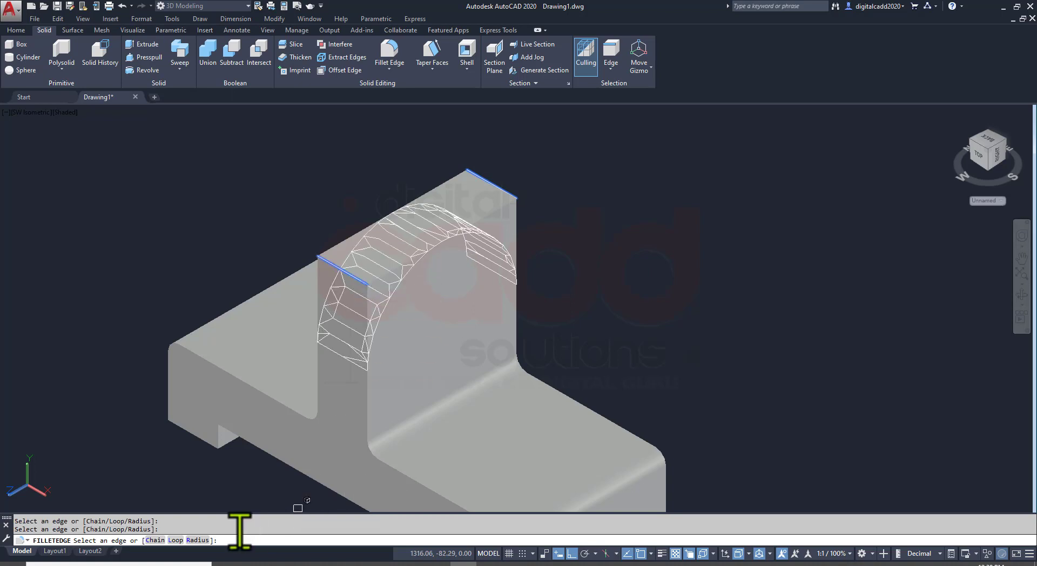
left_click(210, 540)
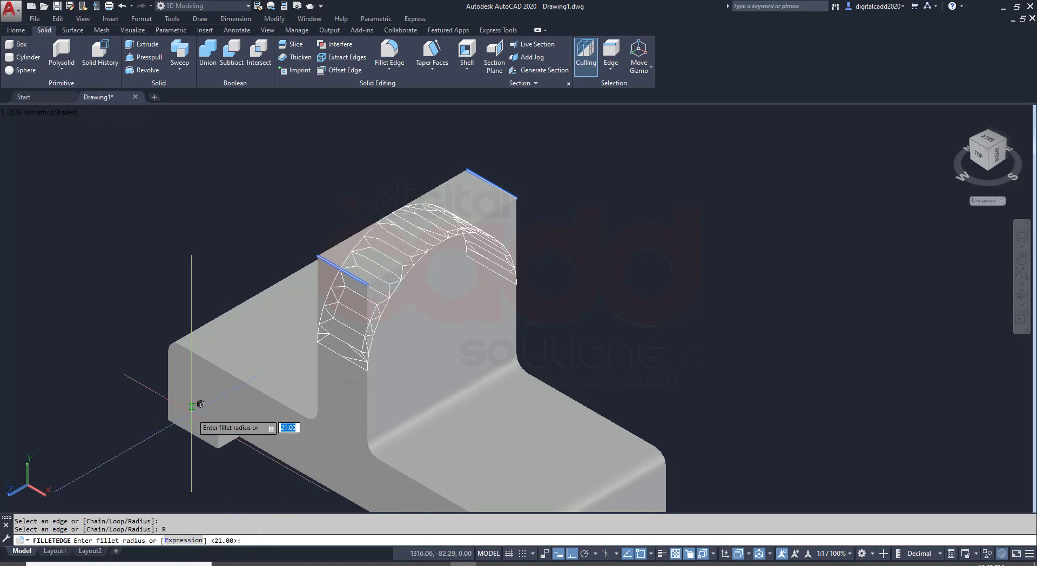
key("Return")
key("Return")
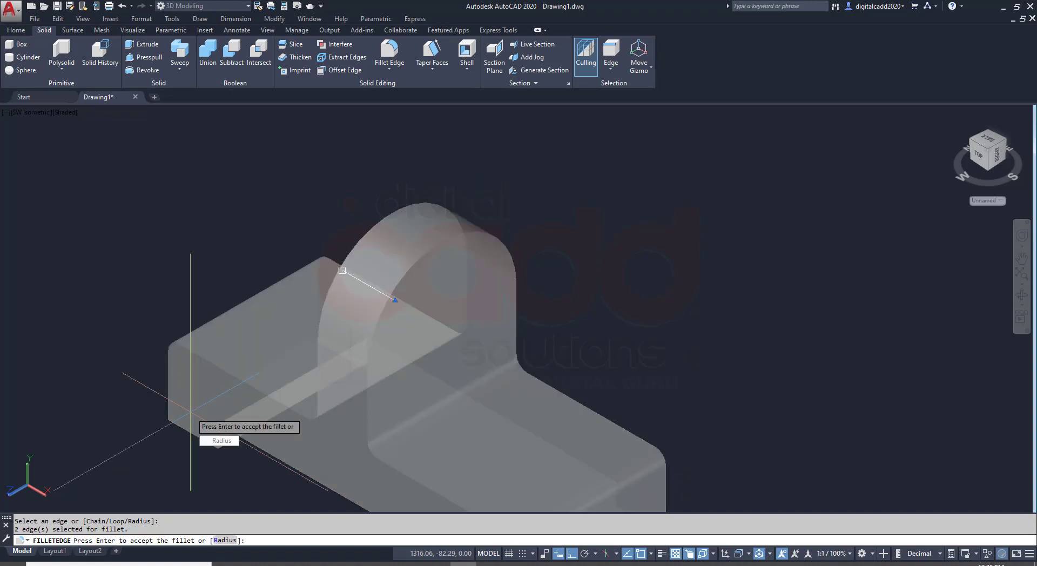
key("Return")
middle_click_drag(470, 378, 417, 272)
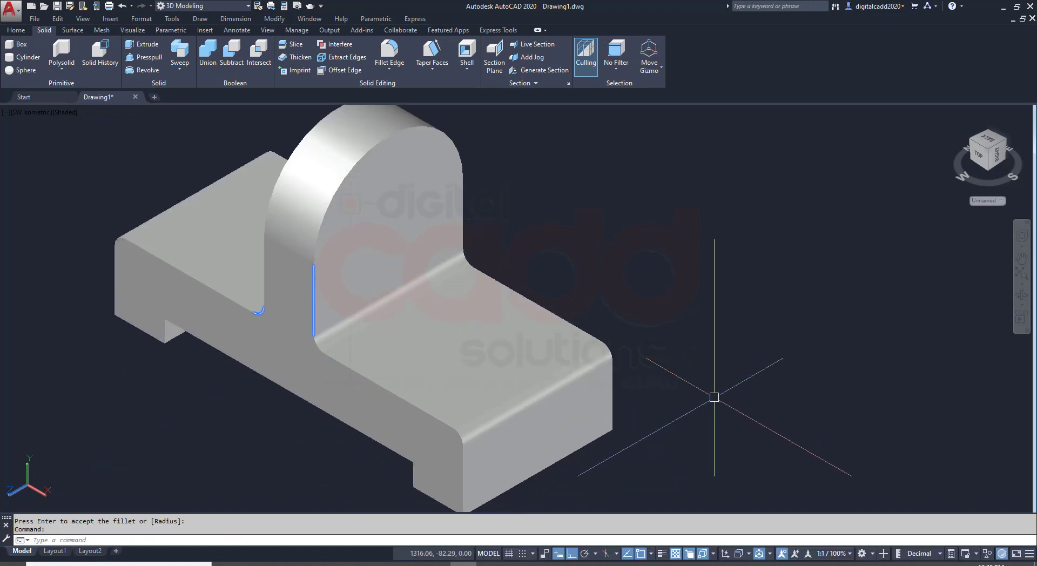
left_click(500, 441)
key("Escape")
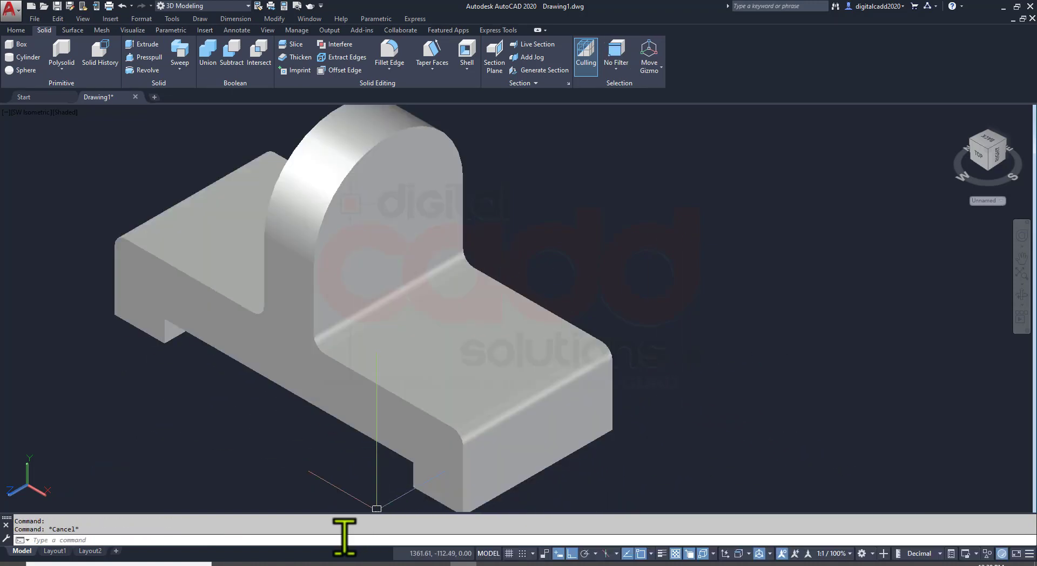
- Switch the viewport visual style to Conceptual
left_click(313, 562)
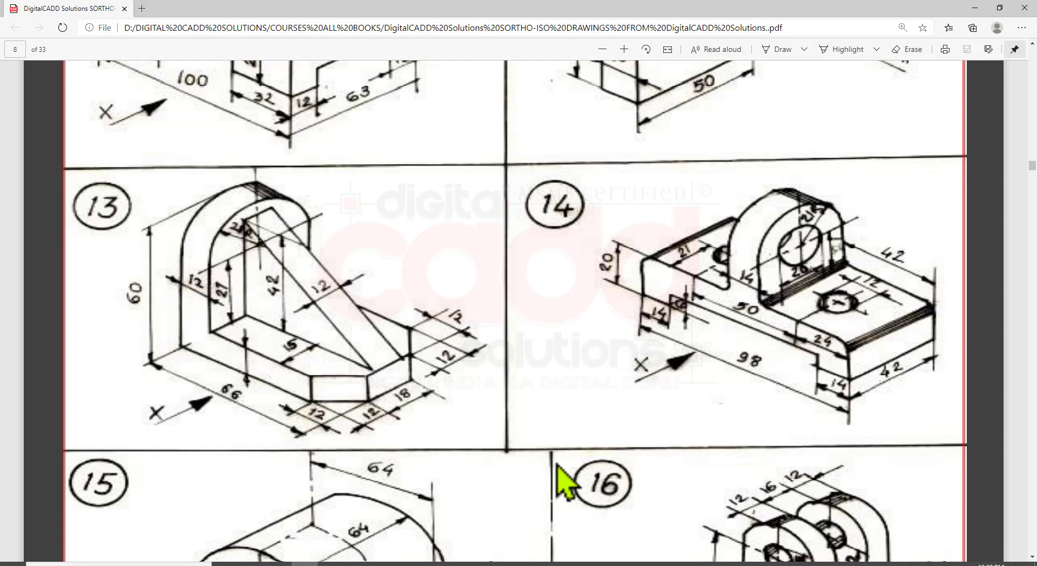
left_click(464, 563)
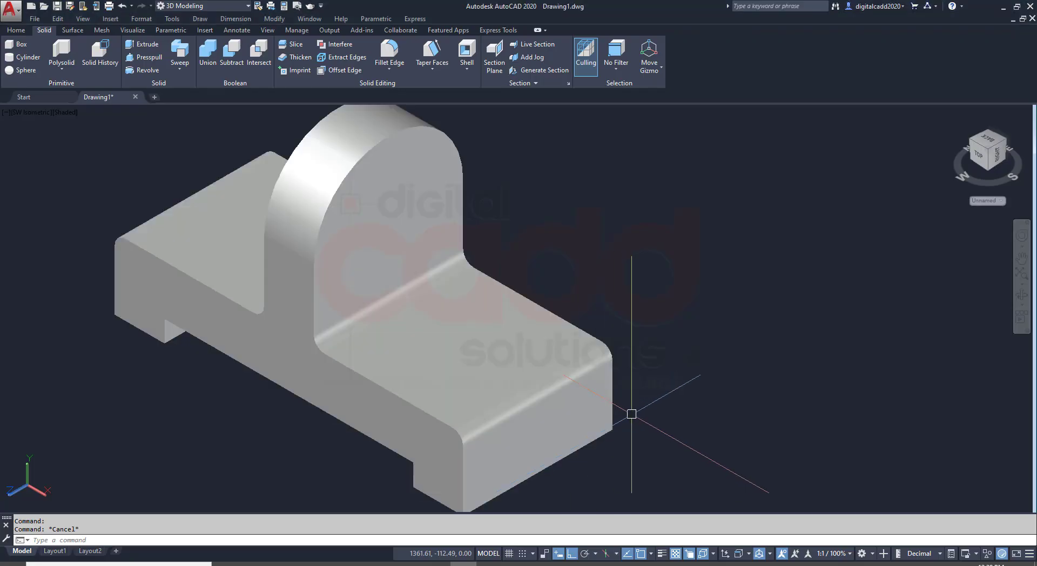
scroll(630, 417, "up", 2)
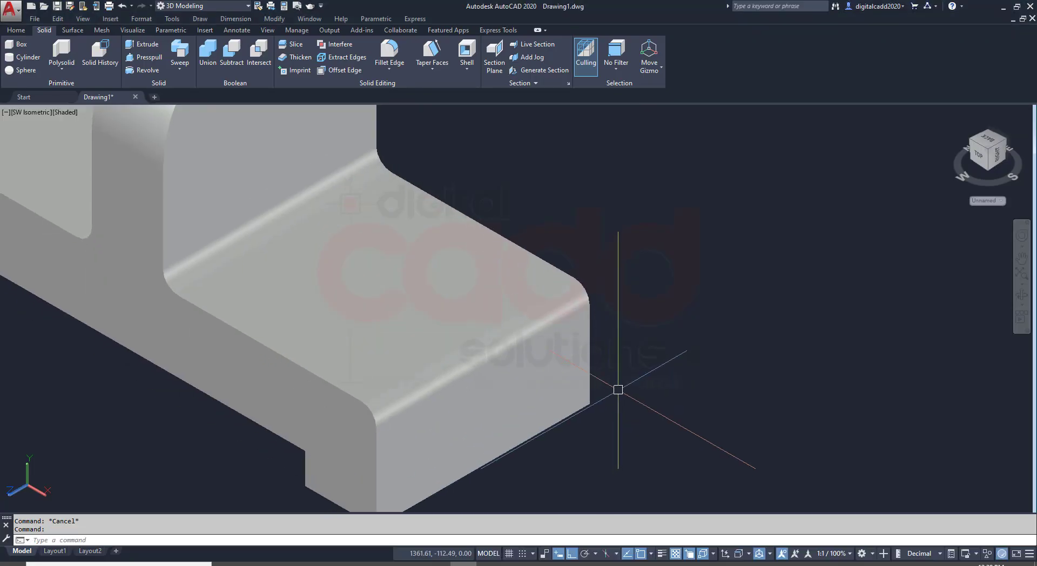
type("l")
key("Return")
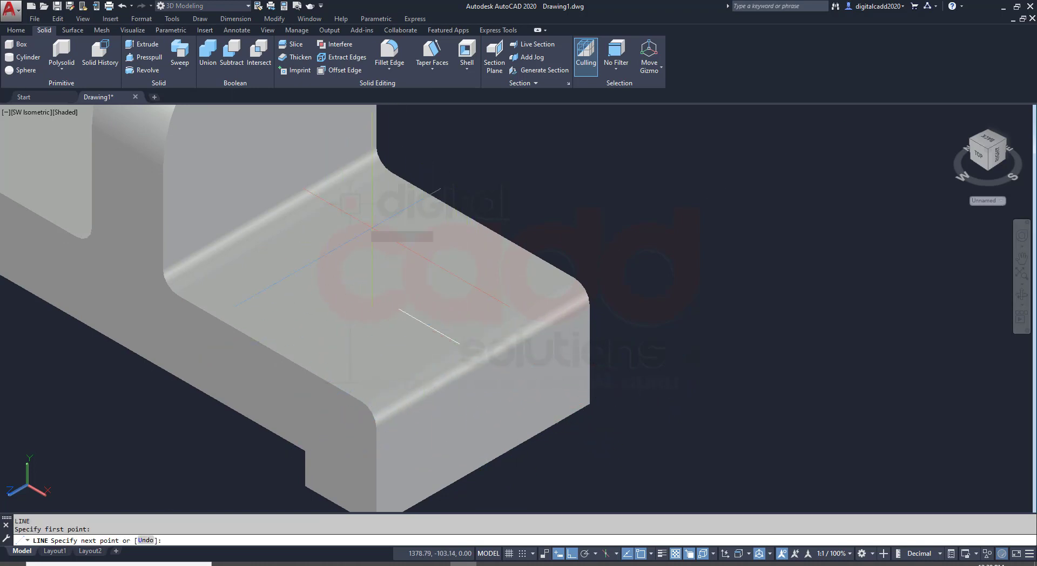
left_click(64, 112)
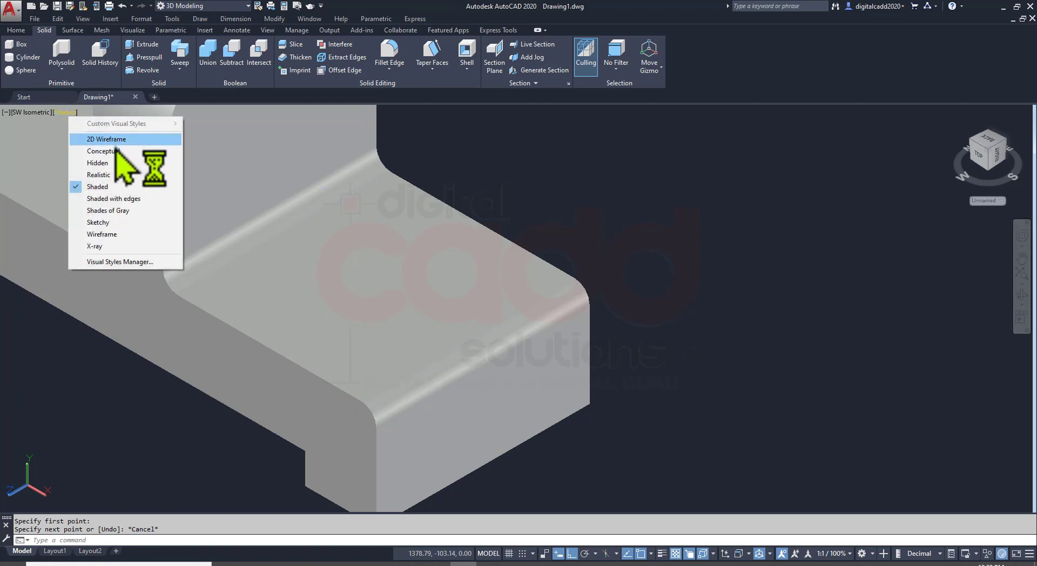
left_click(102, 151)
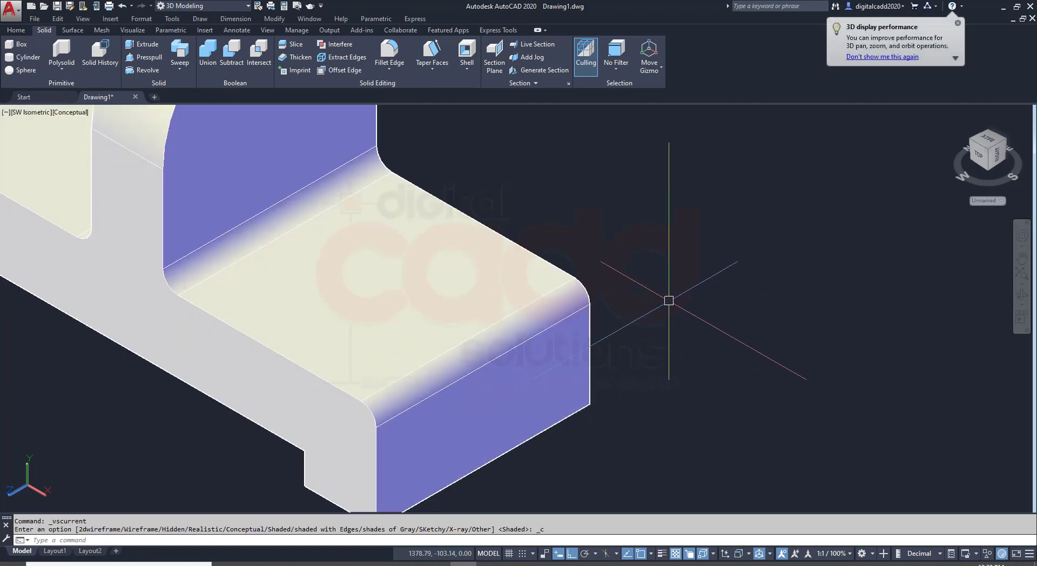
- Draw a 21-unit guide line across the base's right top face
type("L")
key("Return")
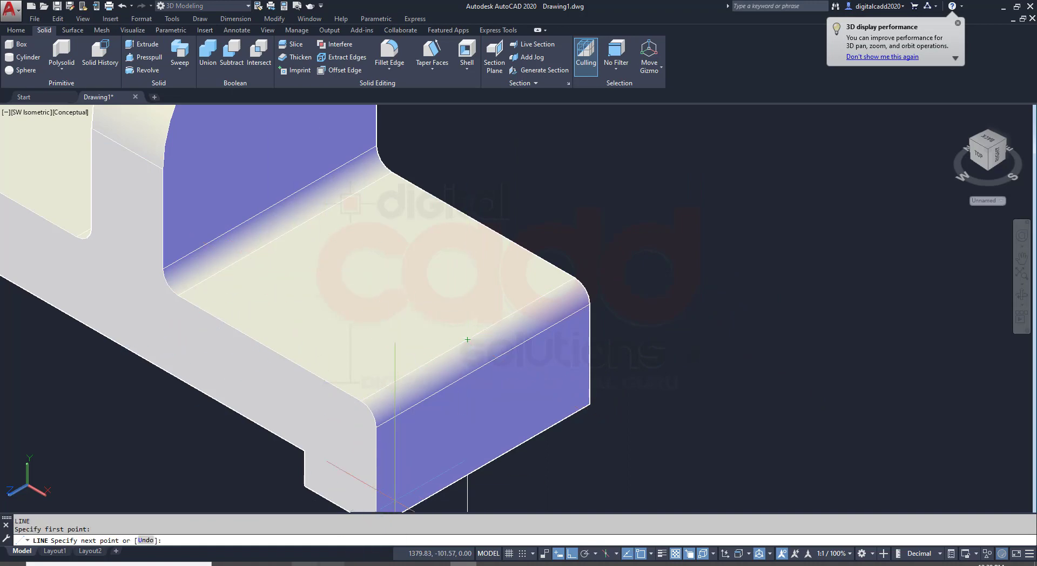
left_click(305, 564)
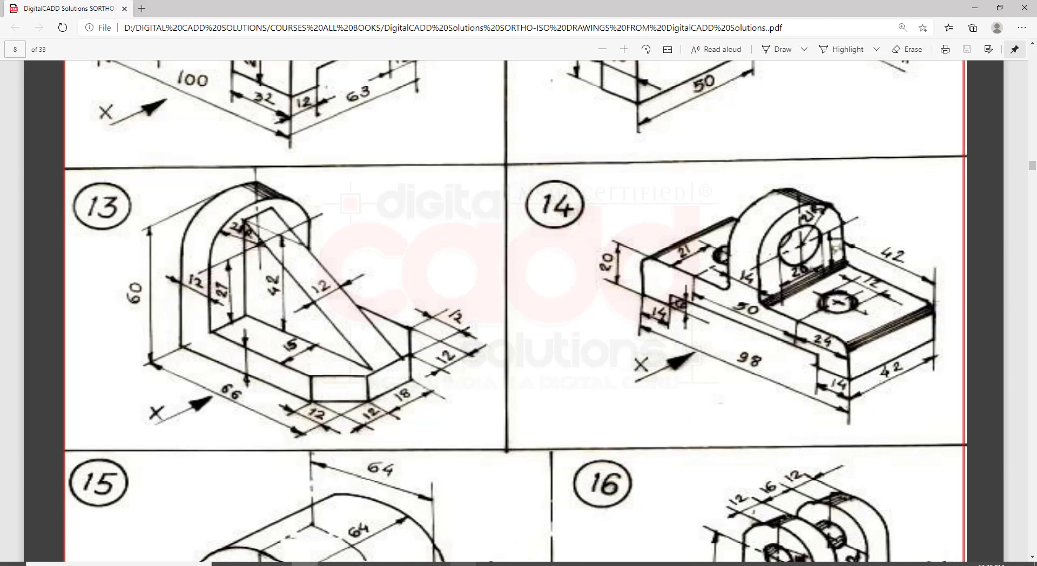
key("alt+Tab")
left_click(467, 339)
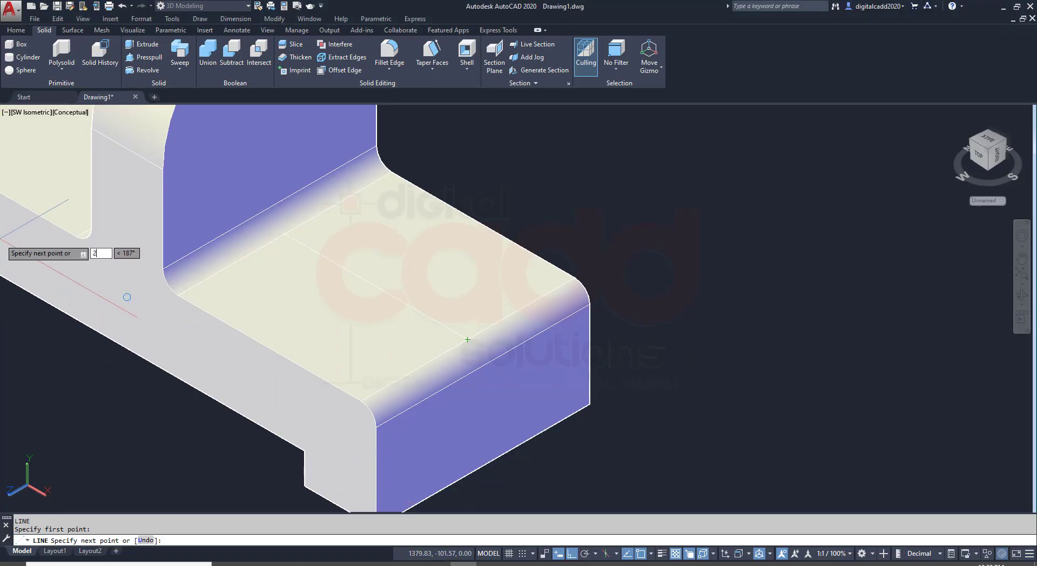
key("Return")
middle_click_drag(617, 211, 649, 224)
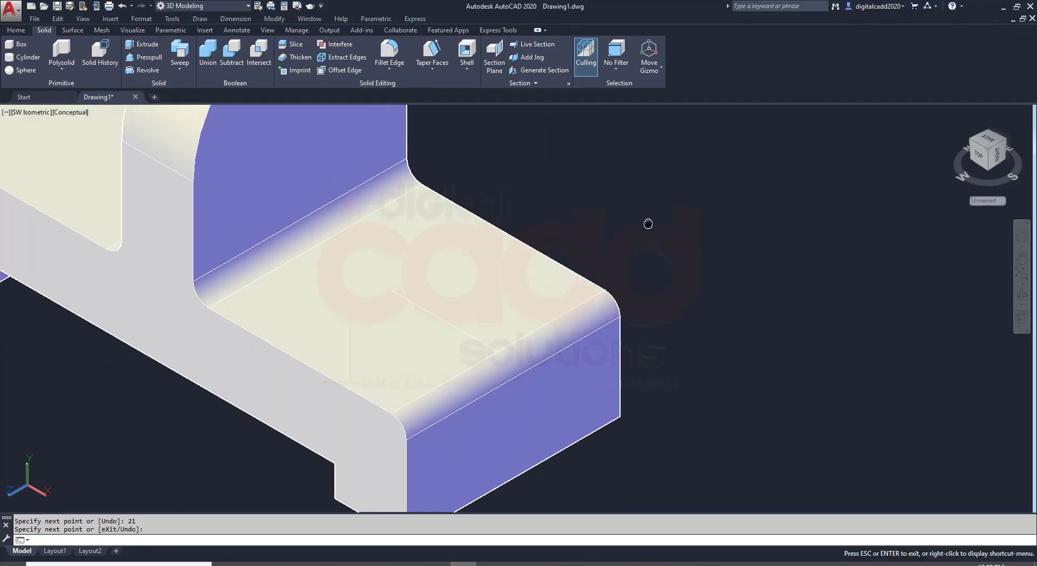
type("c")
key("Return")
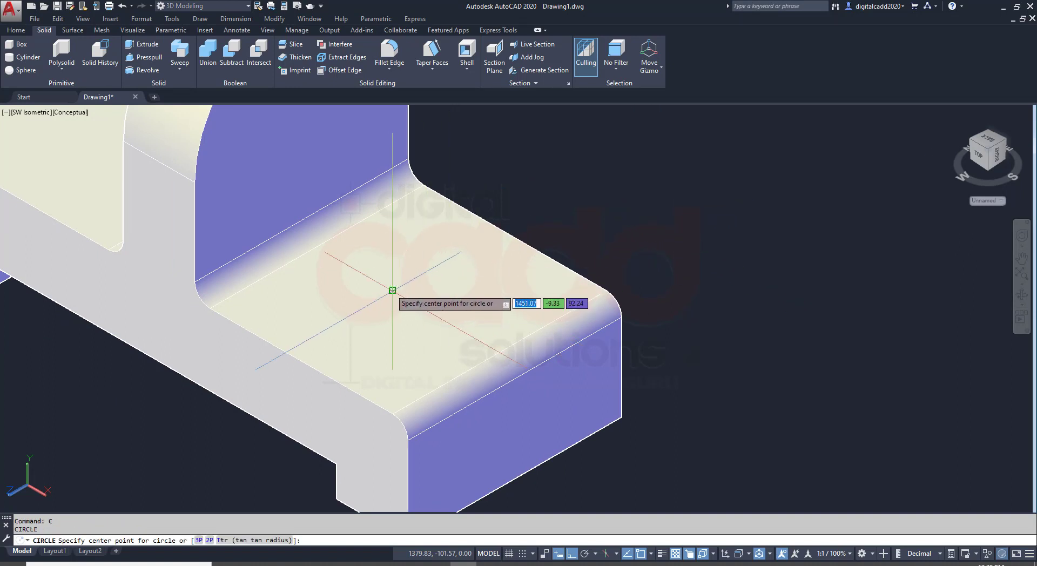
- With 3D Osnap off, draw a radius-6 circle on the base's right top face
left_click(393, 292)
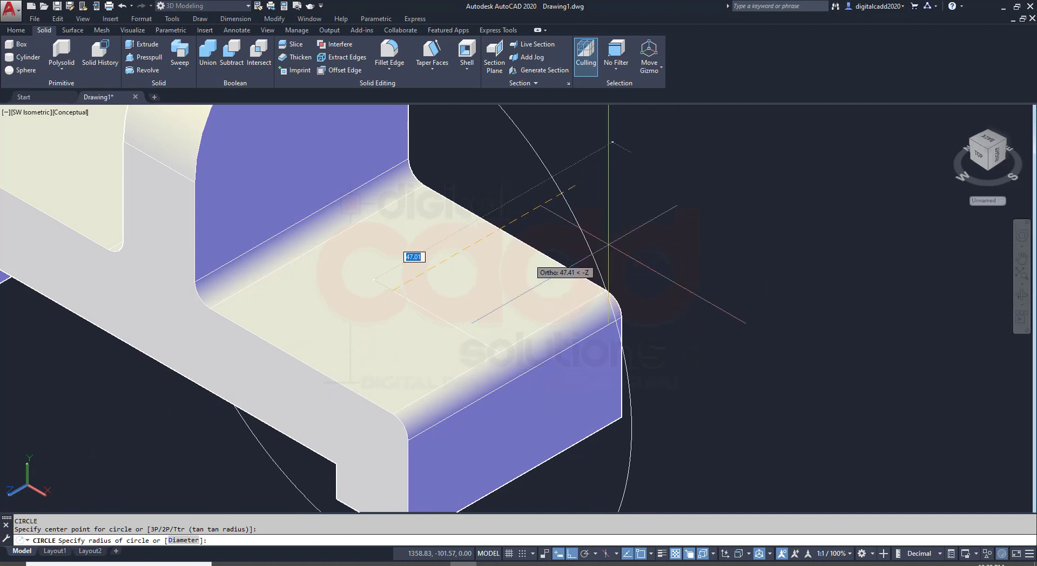
scroll(491, 306, "down", 5)
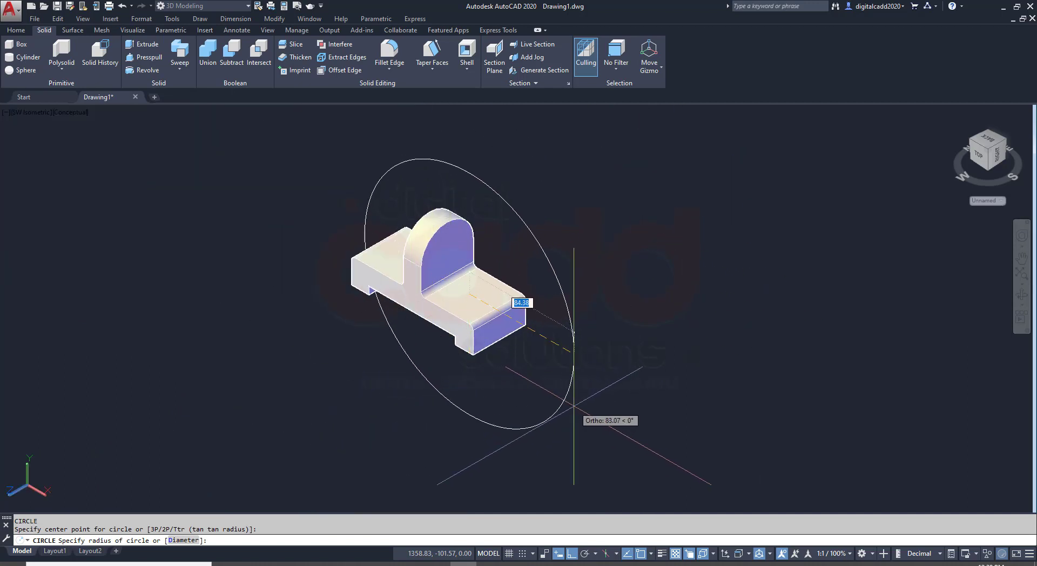
key("Escape")
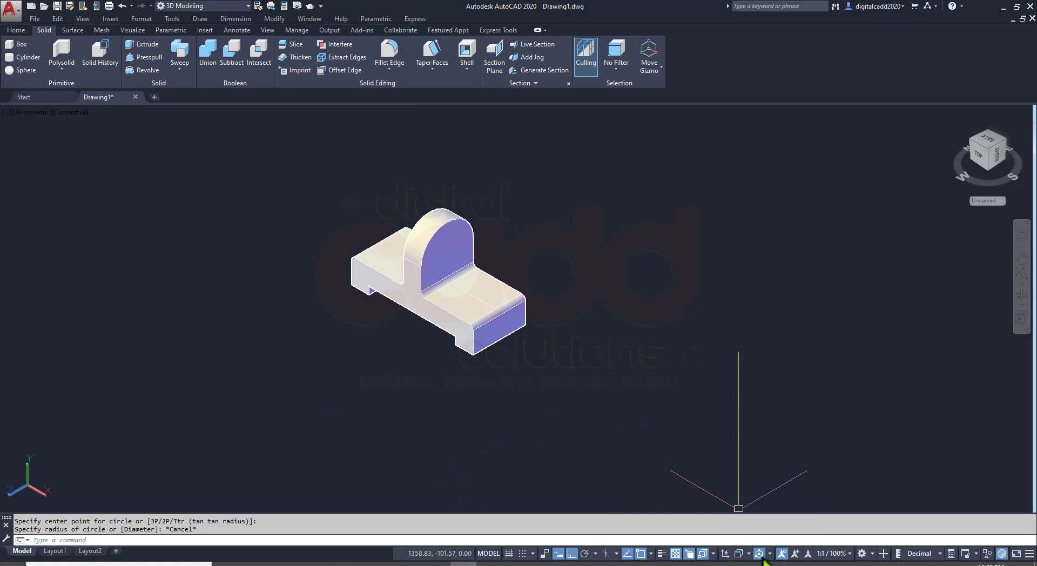
left_click(726, 554)
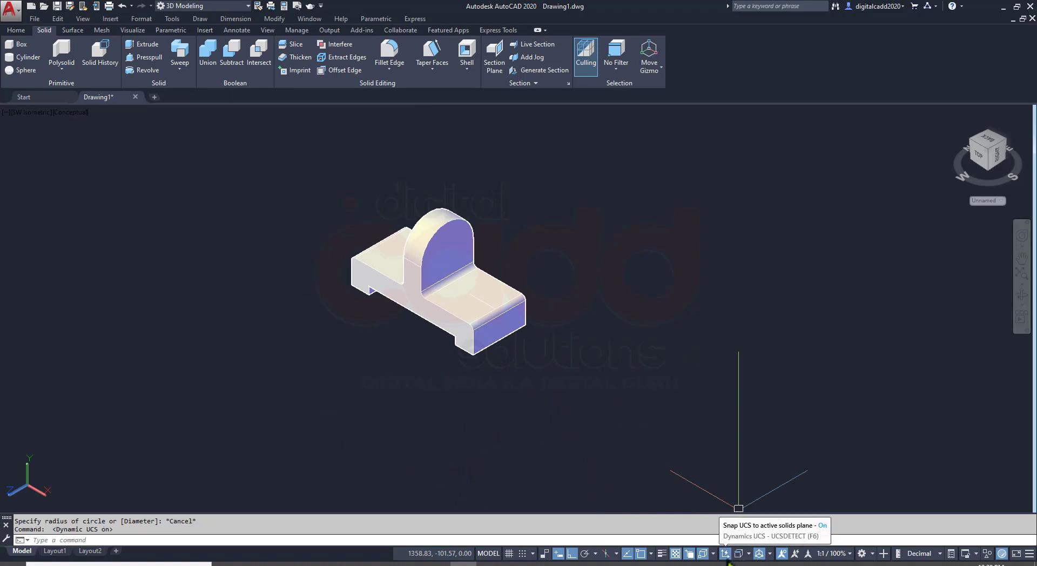
scroll(547, 289, "up", 5)
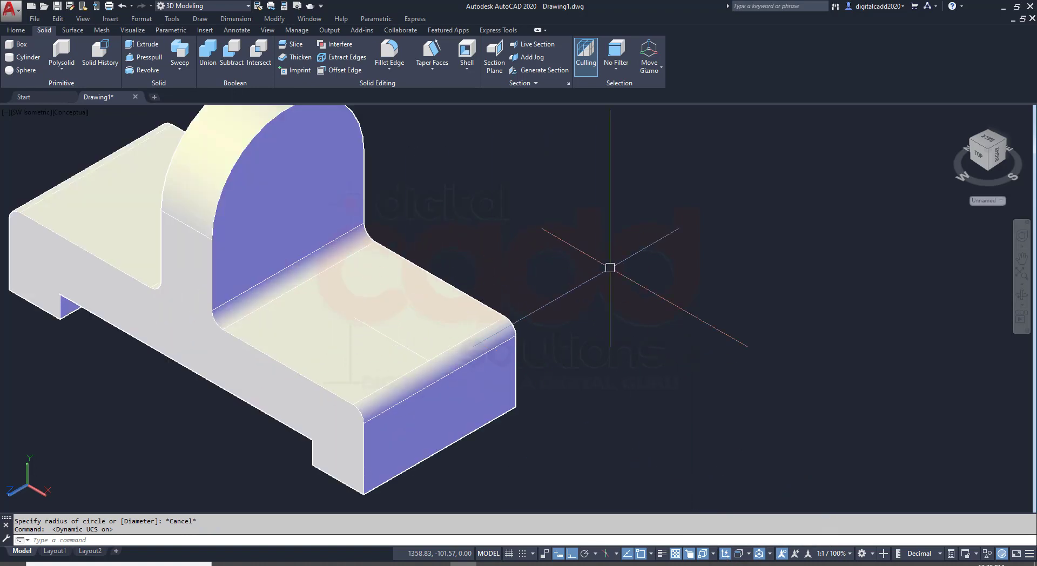
type("c")
key("Return")
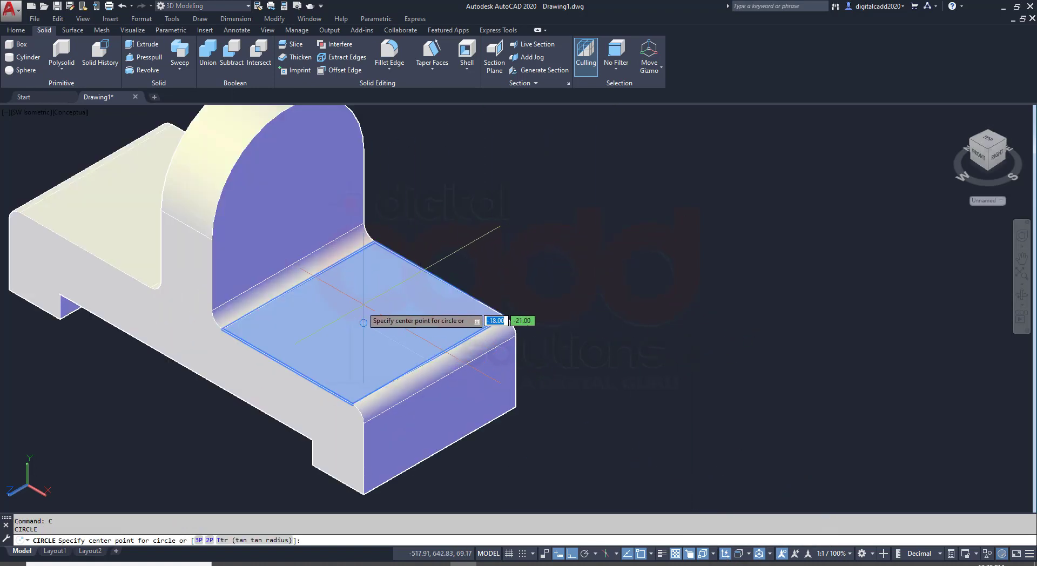
left_click(704, 556)
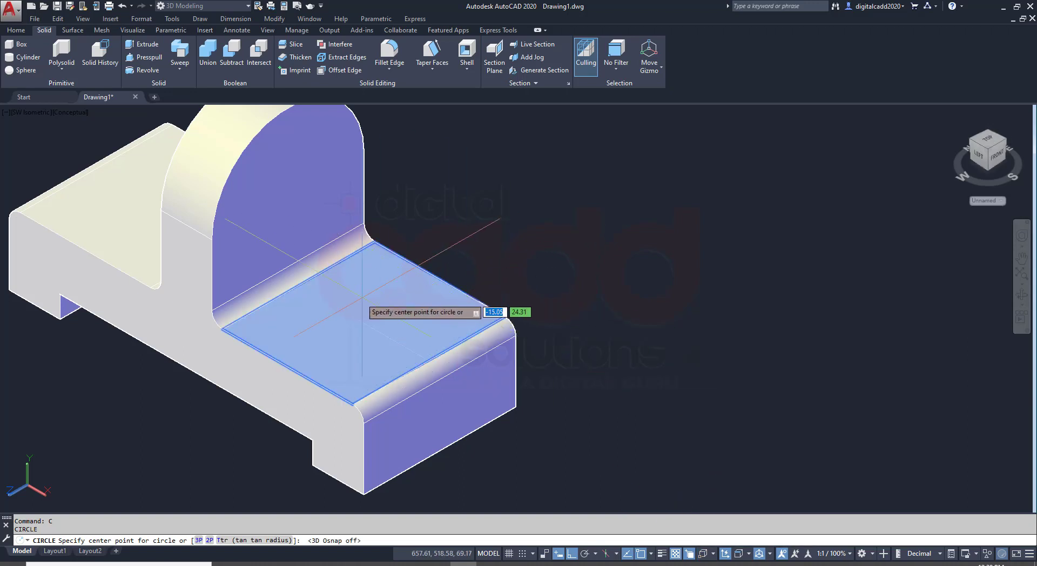
left_click(353, 317)
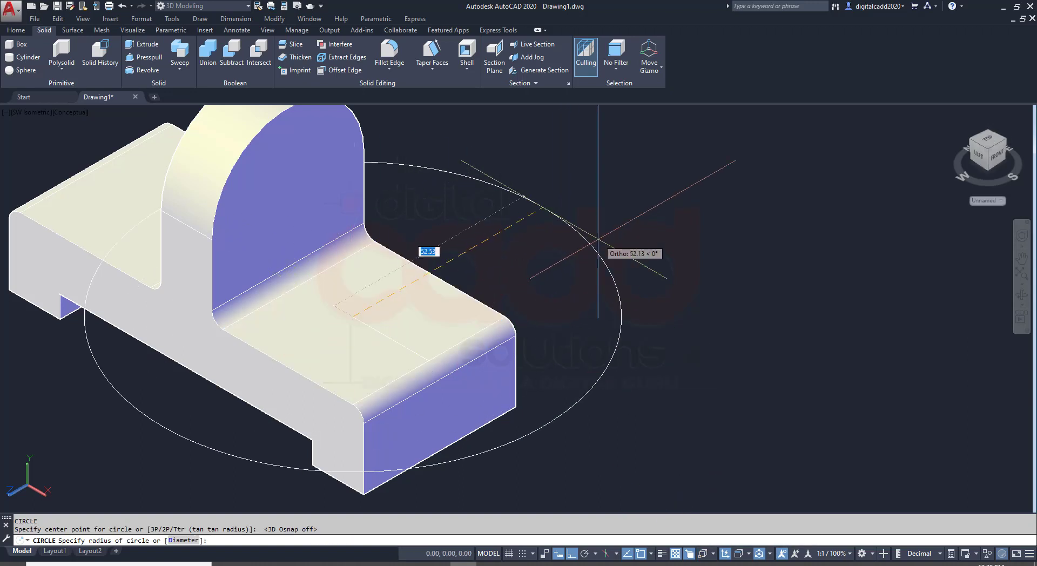
key("alt+Tab")
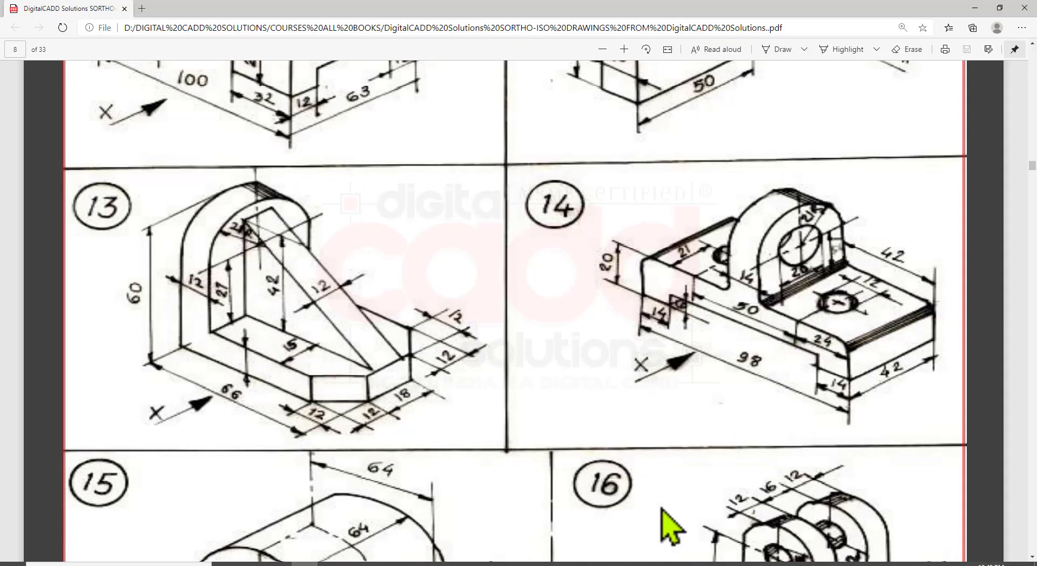
key("alt+Tab")
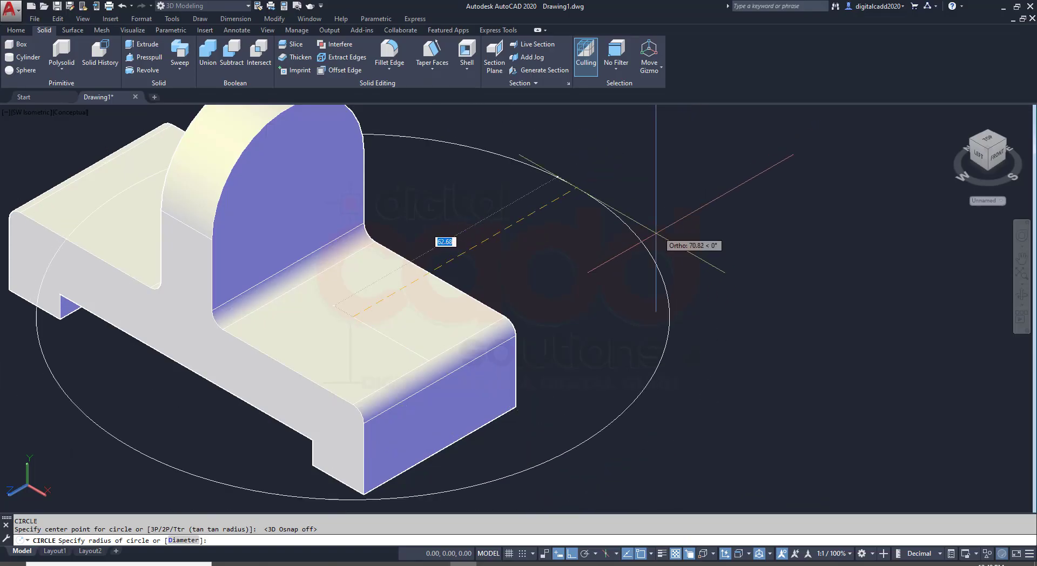
key("Return")
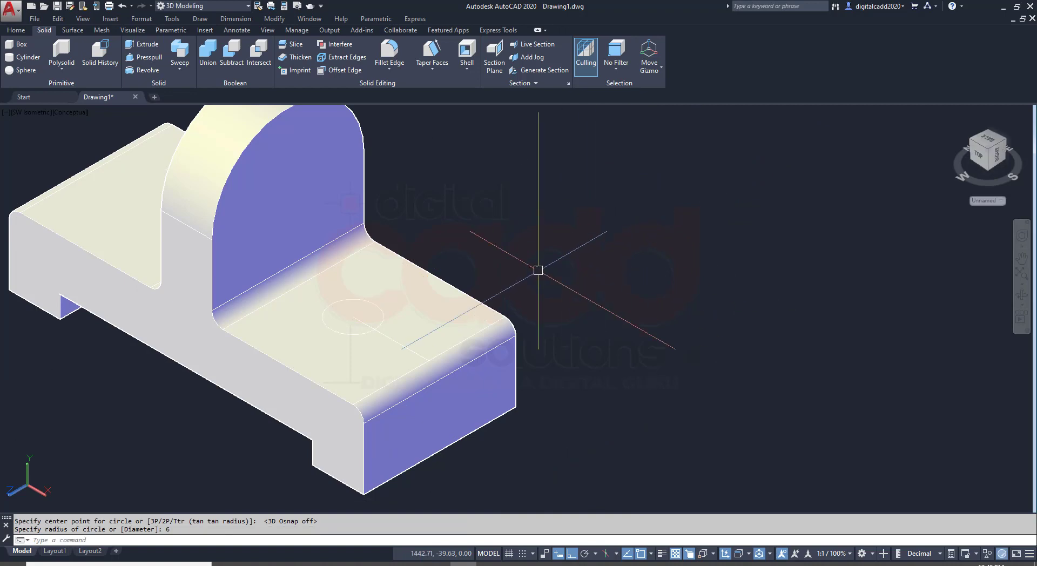
- Select the new circle from the overlapping objects and invoke Copy on it
left_click(385, 309)
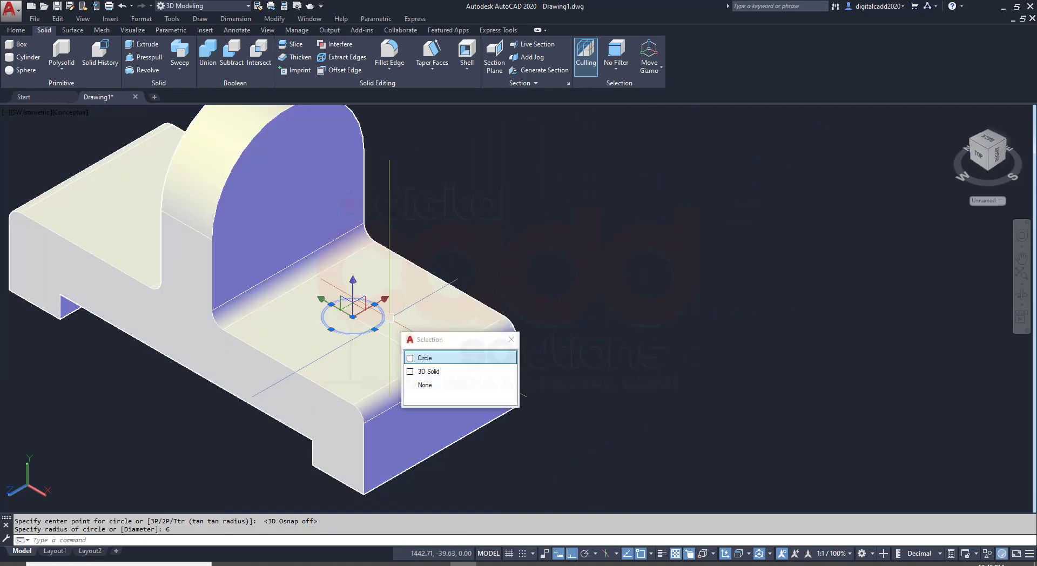
left_click(430, 361)
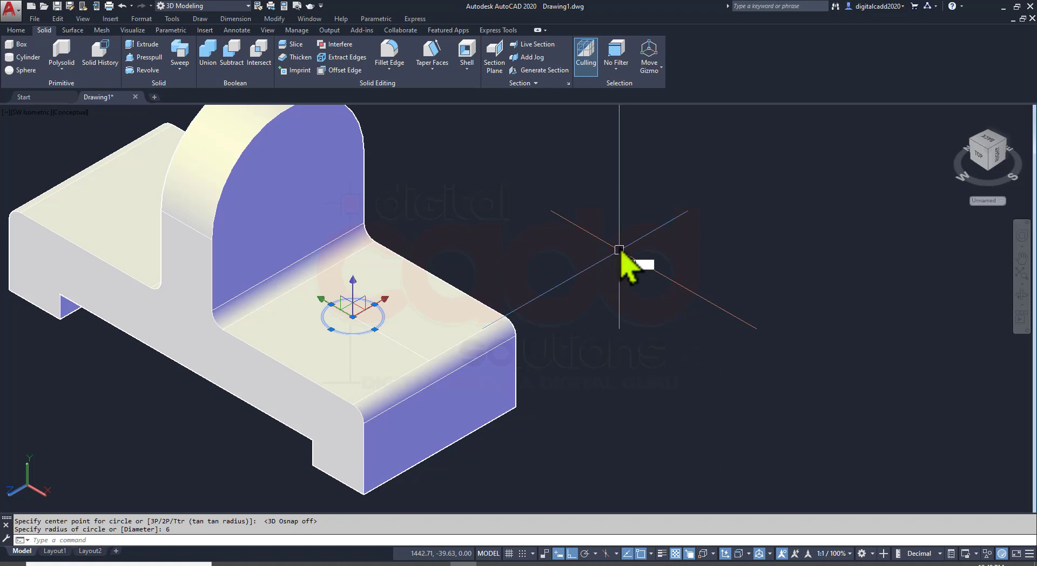
right_click(619, 249)
left_click(697, 359)
- Copy the circle 50 units along the base
scroll(634, 253, "down", 3)
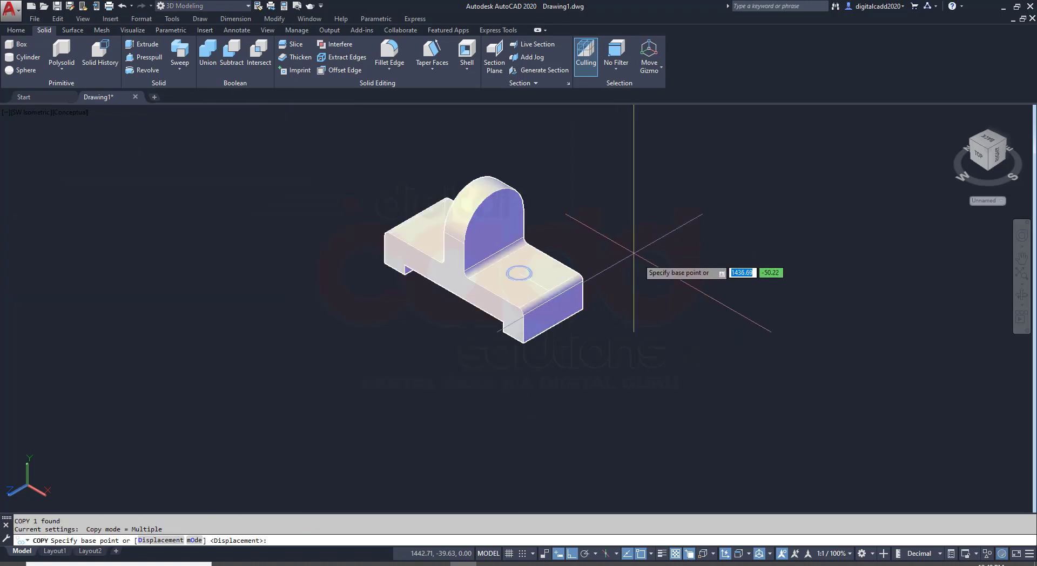
left_click(481, 381)
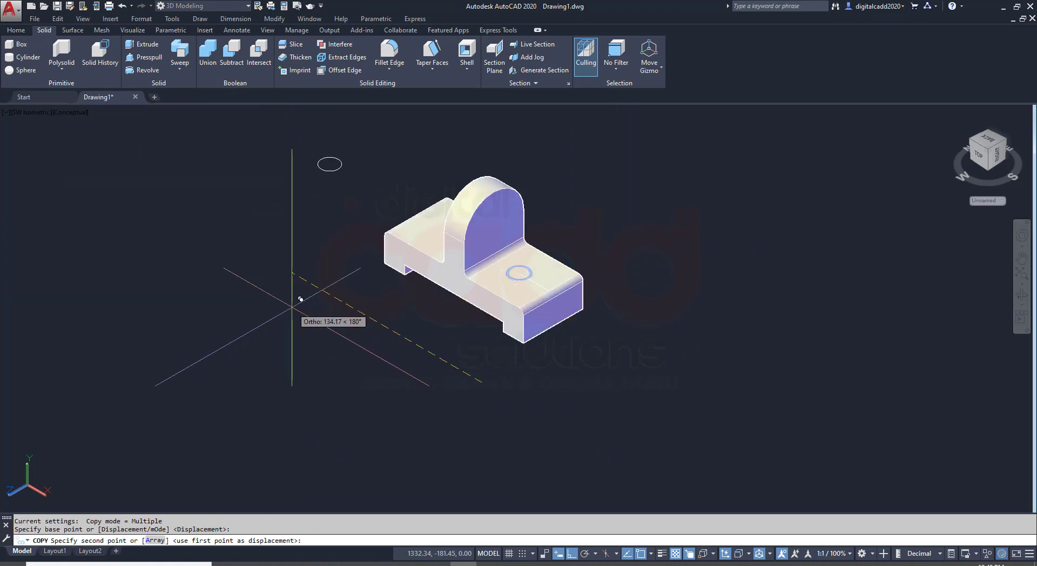
type("50")
key("Return")
key("Return")
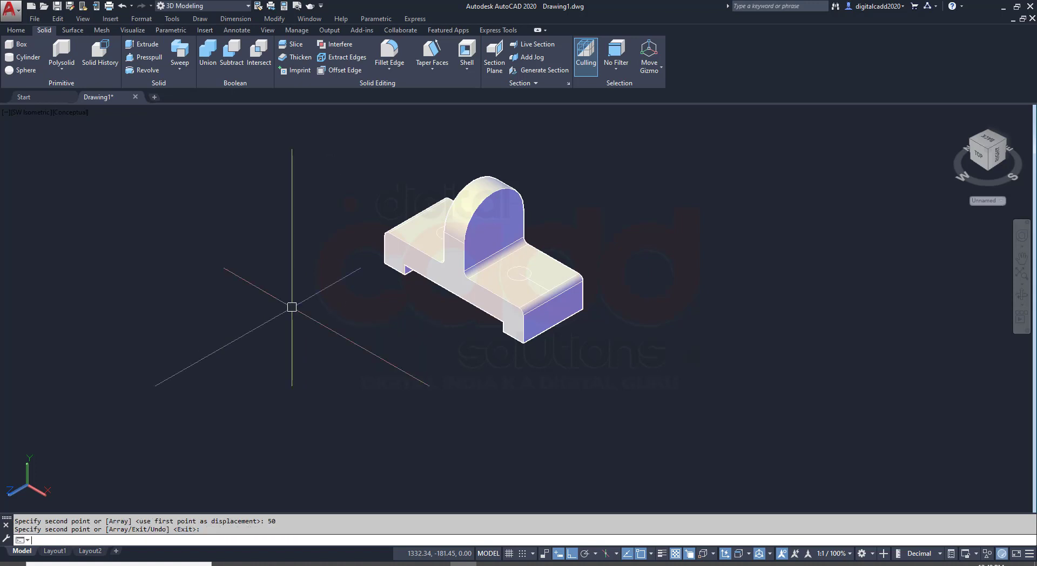
middle_click_drag(481, 271, 597, 215, "shift")
scroll(377, 305, "up", 3)
key("Return")
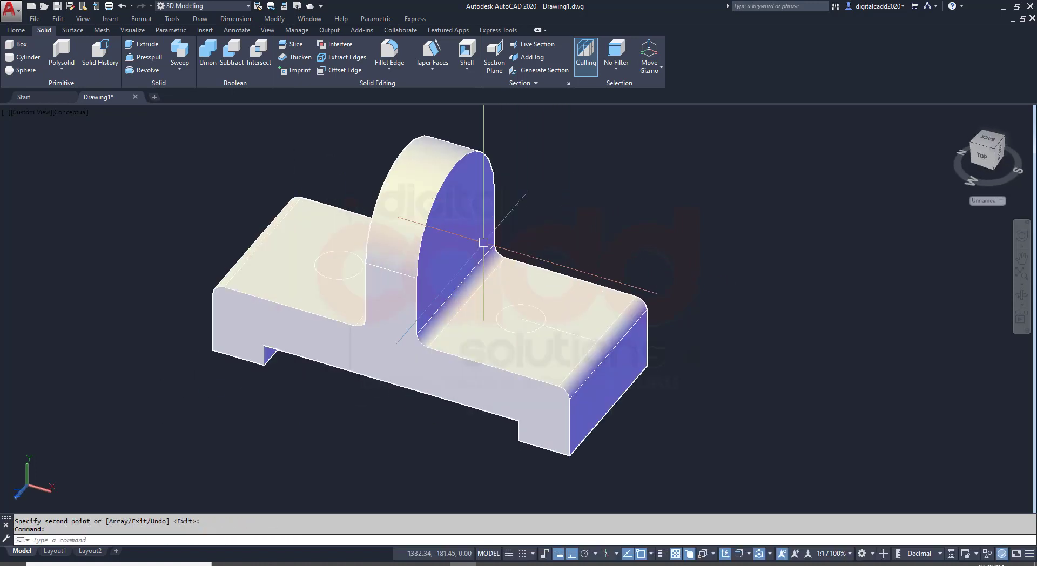
- Presspull both circles to cut two radius-6 holes through the base
left_click(143, 56)
left_click(297, 229)
left_click(326, 387)
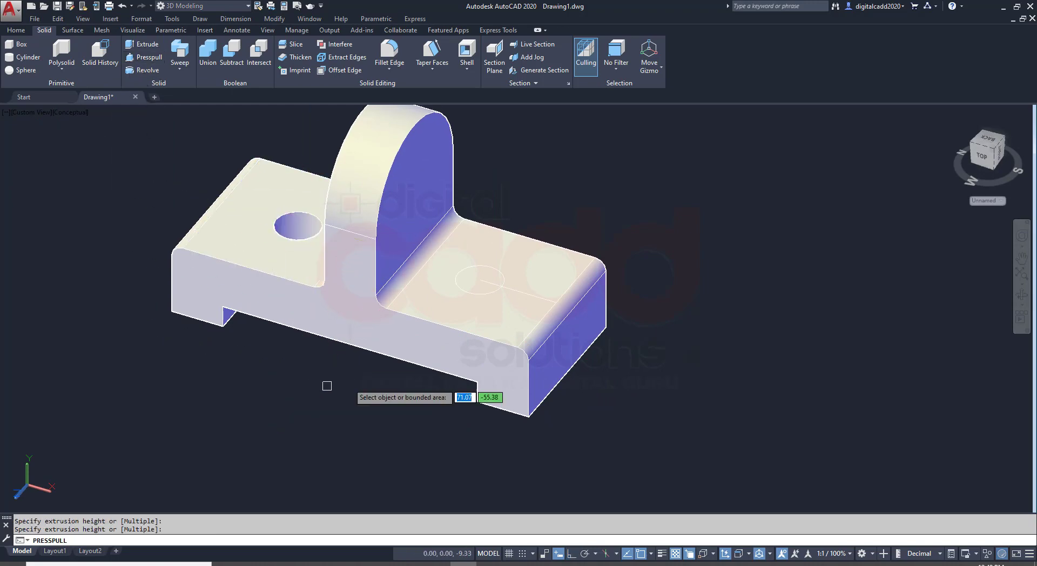
left_click(473, 280)
left_click(477, 455)
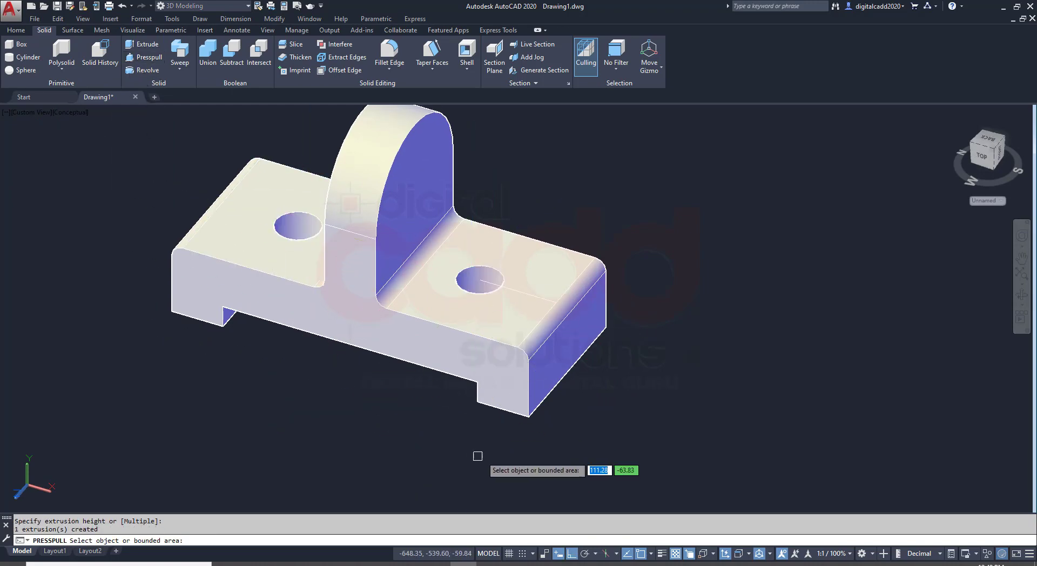
mouse_move(641, 386)
middle_mouse_down("shift")
mouse_move(621, 244)
mouse_move(688, 173)
mouse_move(609, 308)
mouse_move(602, 382)
middle_mouse_up("shift")
left_click(305, 564)
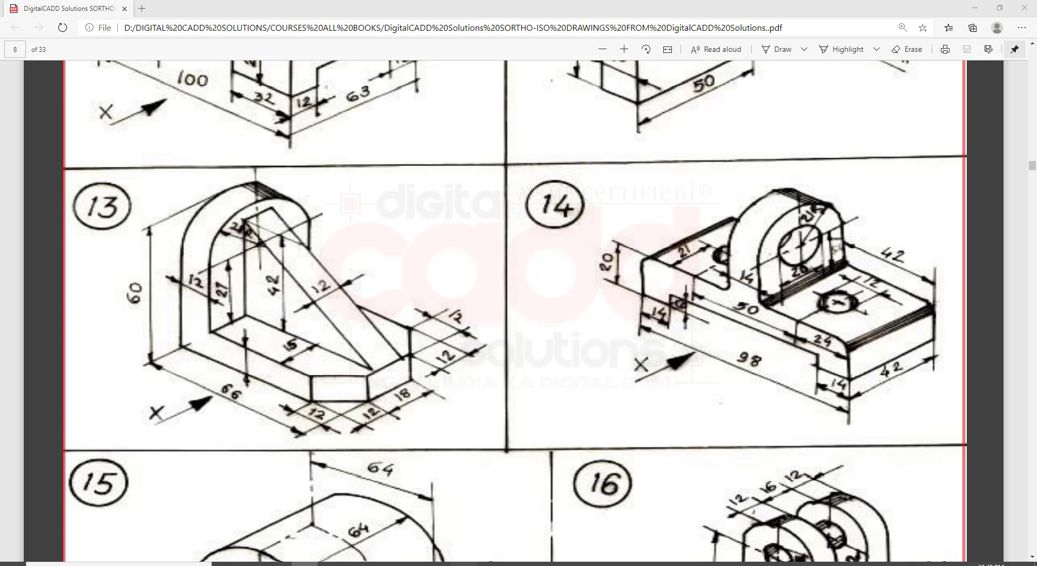
- Draw a 20-diameter circle centred on the upright's rounded top
left_click(436, 563)
mouse_move(503, 273)
middle_mouse_down("shift")
mouse_move(514, 266)
mouse_move(505, 265)
middle_mouse_up("shift")
key("c")
key("Return")
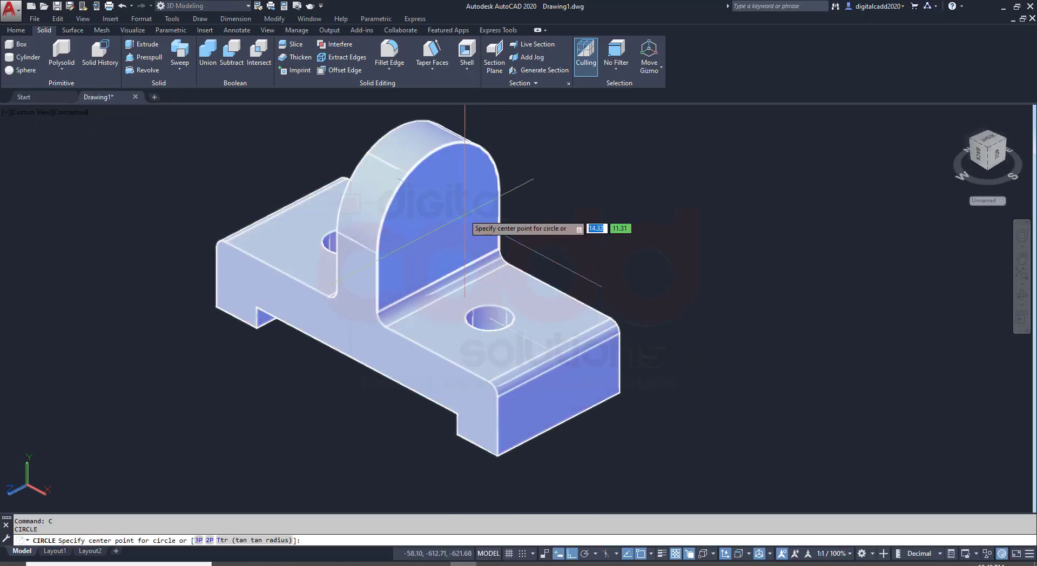
scroll(459, 204, "up", 2)
middle_click_drag(465, 208, 468, 183, "shift")
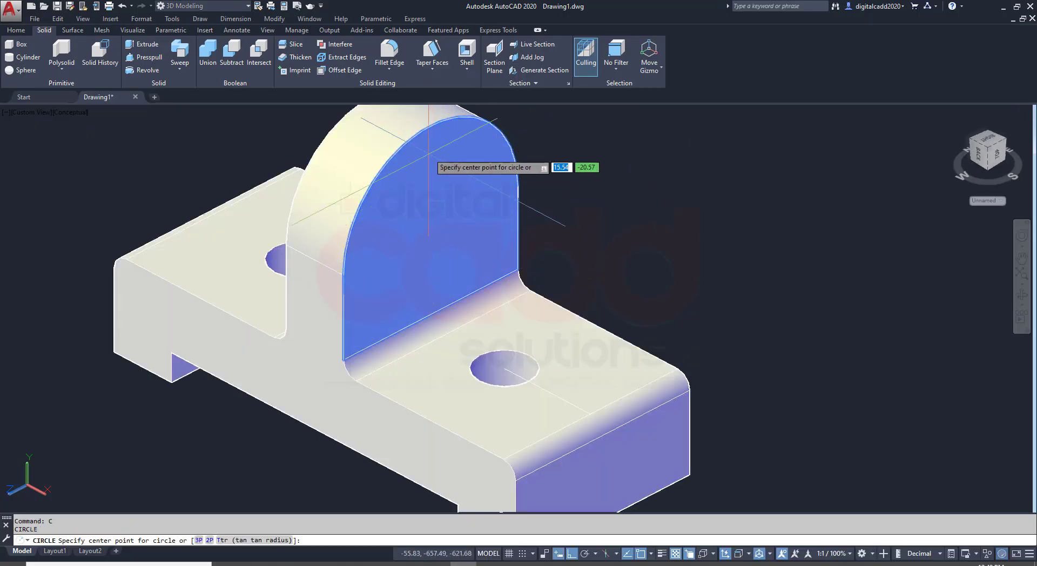
left_click(430, 231)
key("Return")
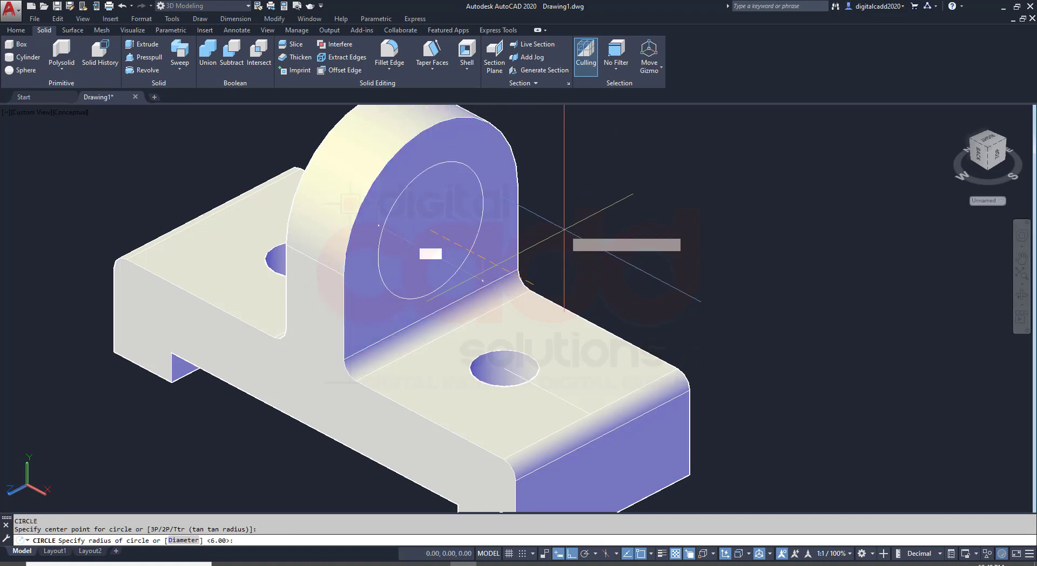
type("20")
key("Return")
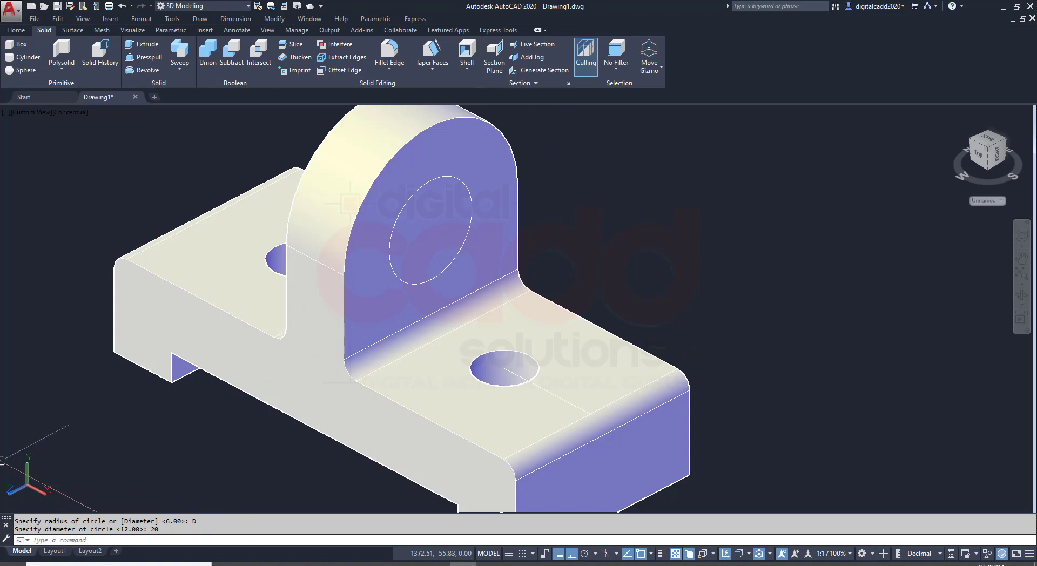
- Presspull the circle to cut a hole through the upright
left_click(144, 59)
left_click(434, 252)
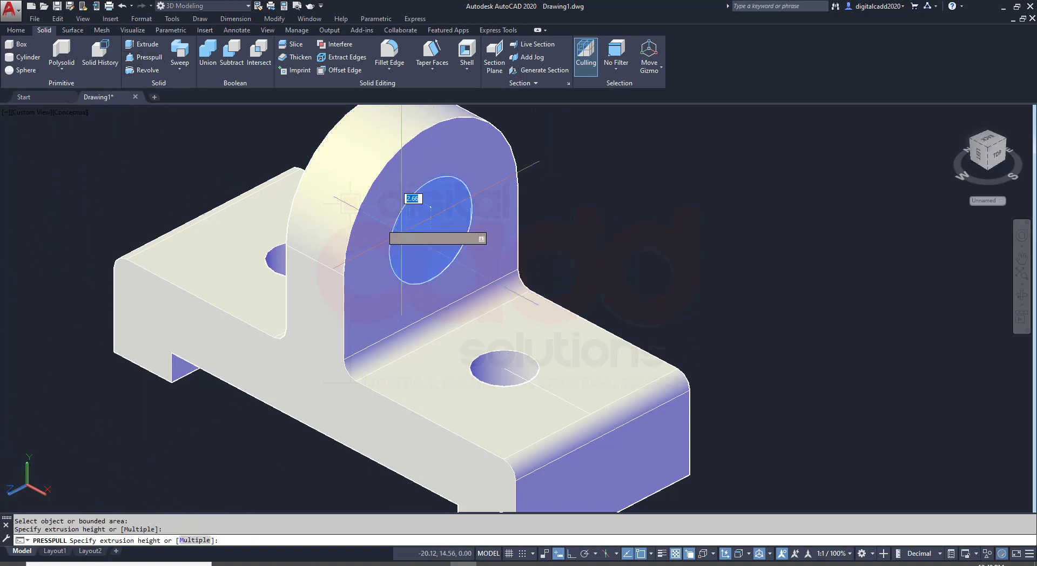
left_click(218, 164)
key("Return")
scroll(227, 162, "down", 4)
left_click(336, 283)
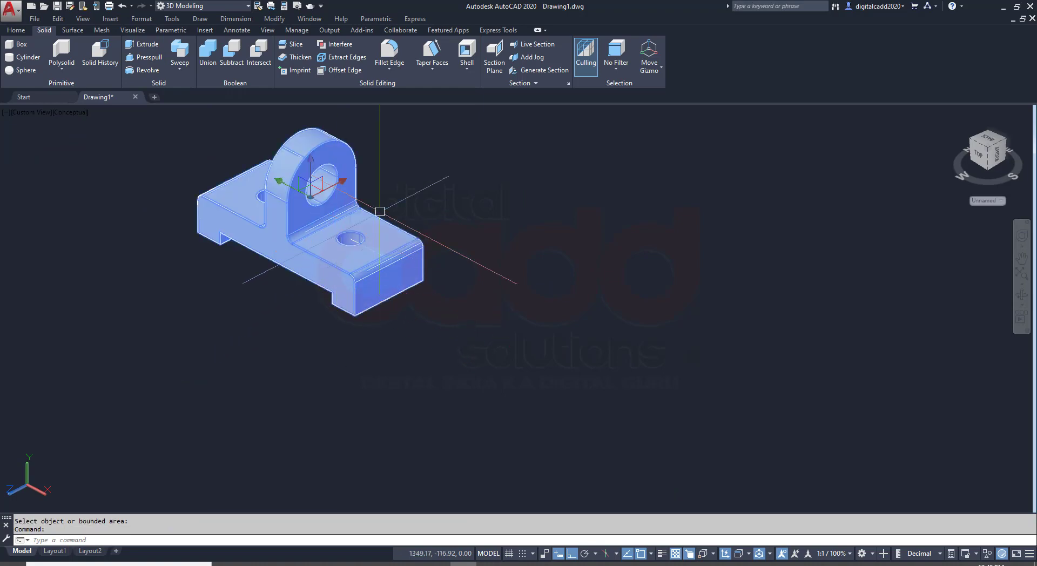
left_click(351, 187)
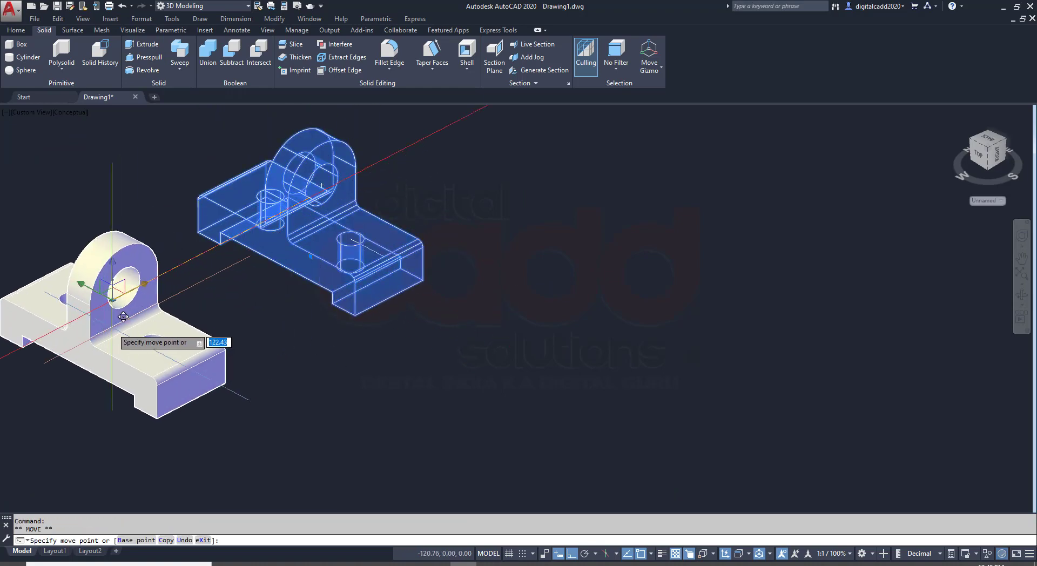
key("Escape")
left_click(440, 341)
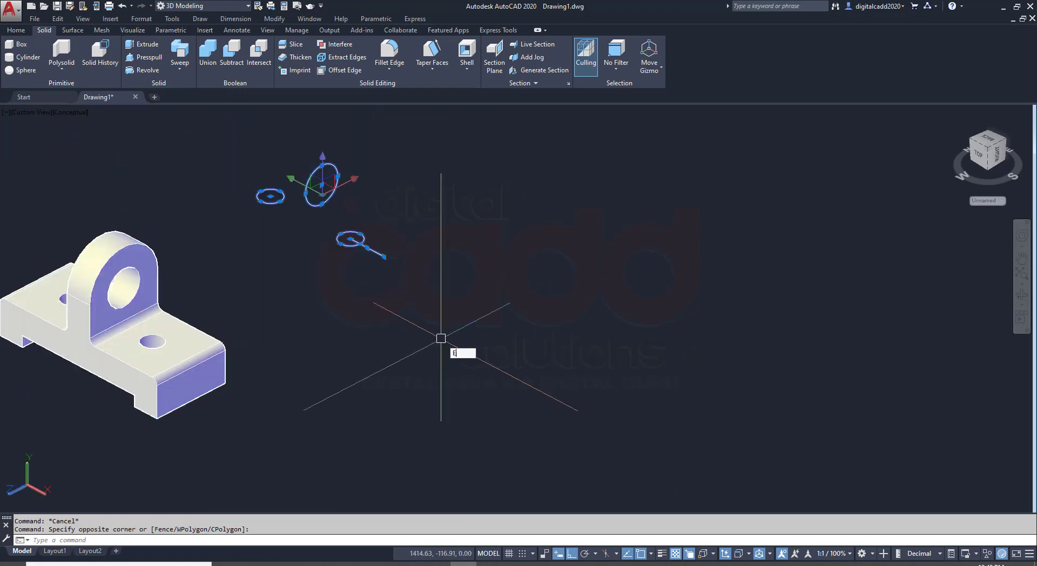
mouse_move(193, 328)
middle_mouse_down()
mouse_move(528, 328)
mouse_move(544, 209)
mouse_move(479, 312)
mouse_move(492, 353)
mouse_move(509, 345)
mouse_move(491, 347)
mouse_move(494, 260)
mouse_move(456, 377)
mouse_move(379, 244)
mouse_move(417, 360)
mouse_move(648, 351)
mouse_move(496, 384)
mouse_move(423, 303)
mouse_move(423, 270)
mouse_move(417, 340)
mouse_move(567, 332)
mouse_move(431, 375)
mouse_move(501, 386)
middle_mouse_up()
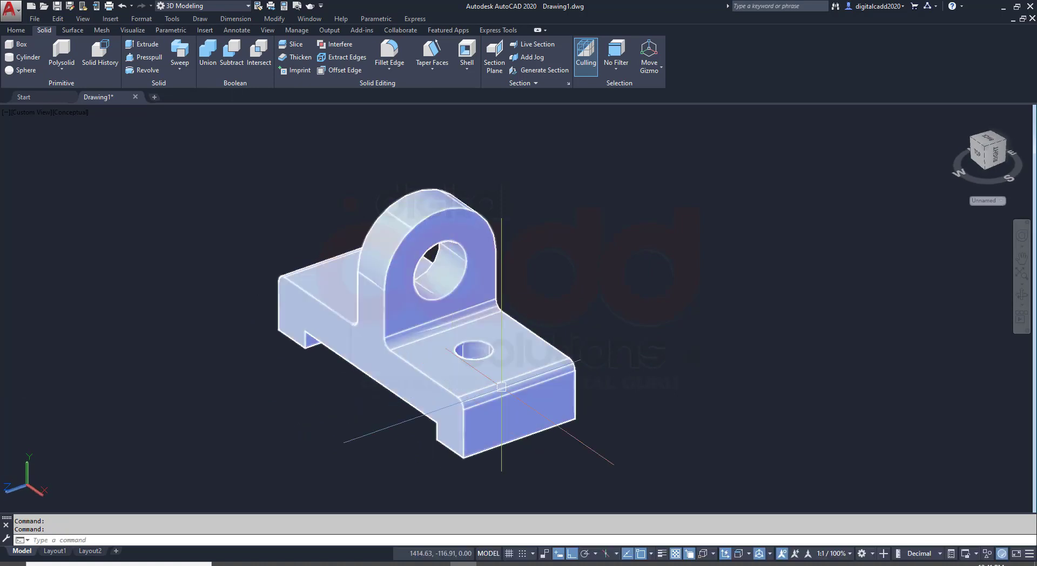
type("Ucs")
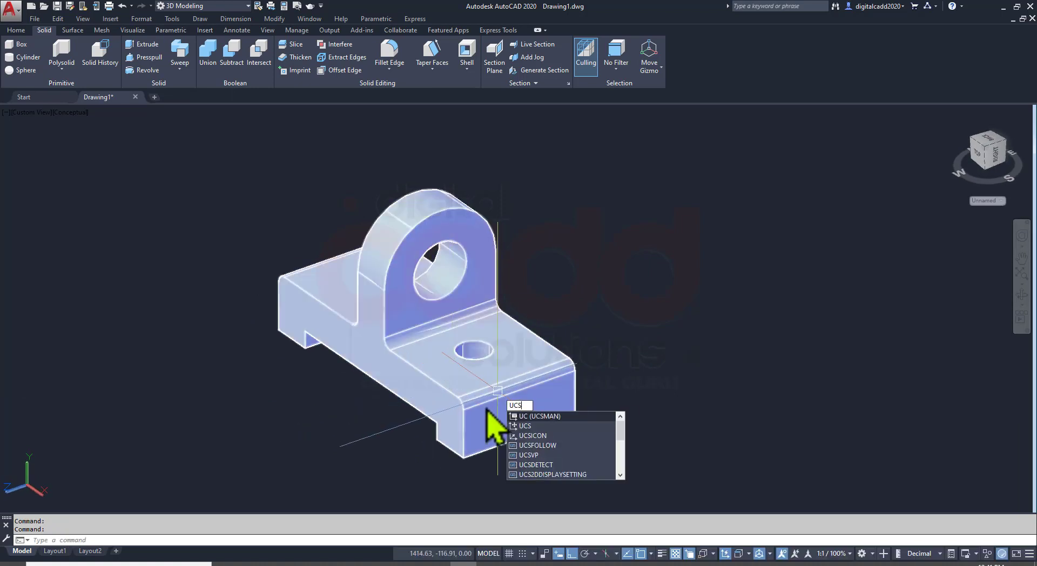
- Switch the drawing to the Southeast Isometric view
key("Return")
left_click(30, 113)
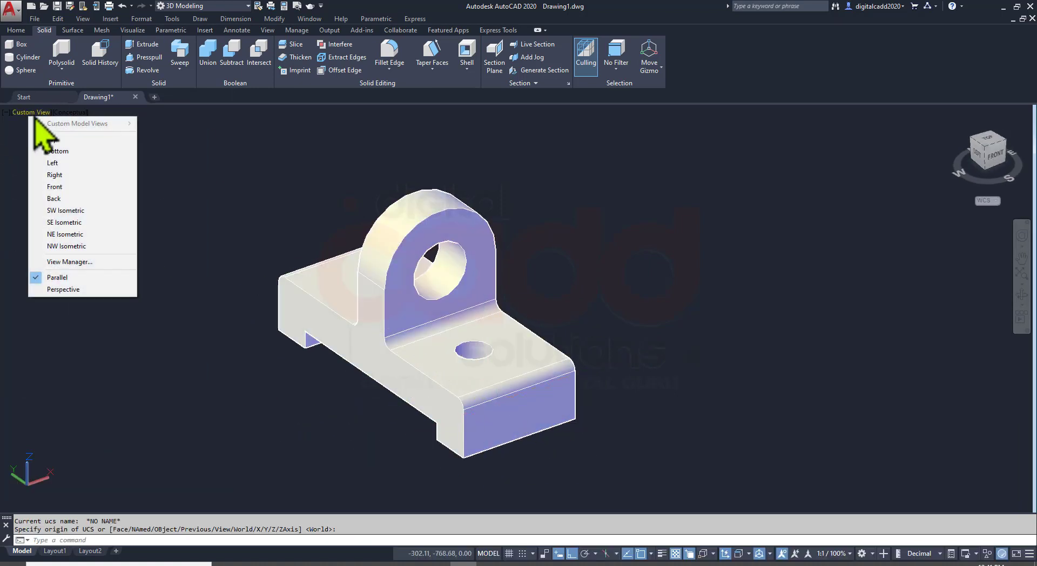
left_click(64, 223)
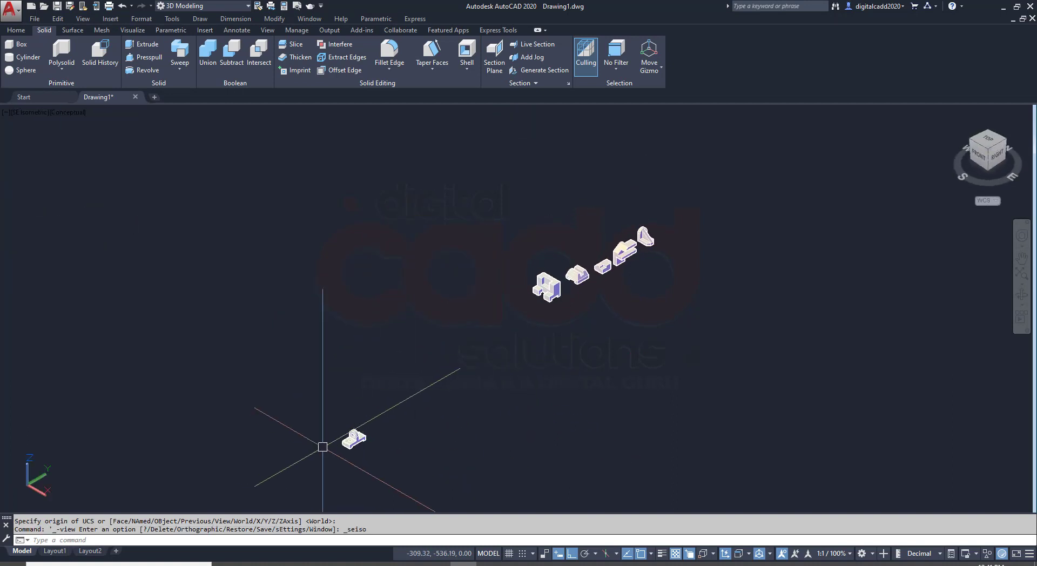
scroll(378, 449, "up", 3)
key("Escape")
- Drag the three-holed bracket with the Move gizmo to the end of the row of solids
left_click(280, 437)
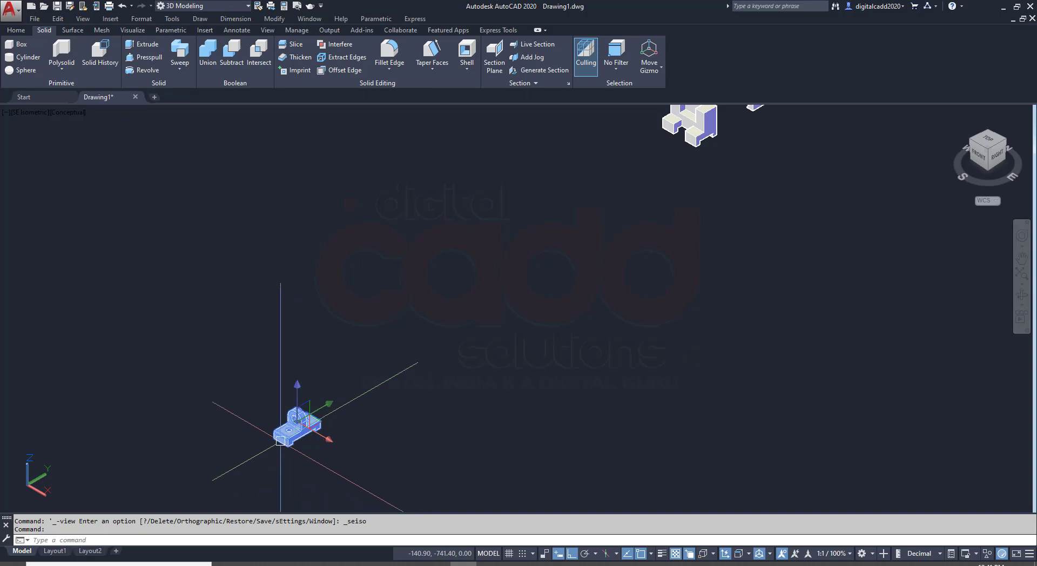
left_click_drag(280, 441, 830, 142)
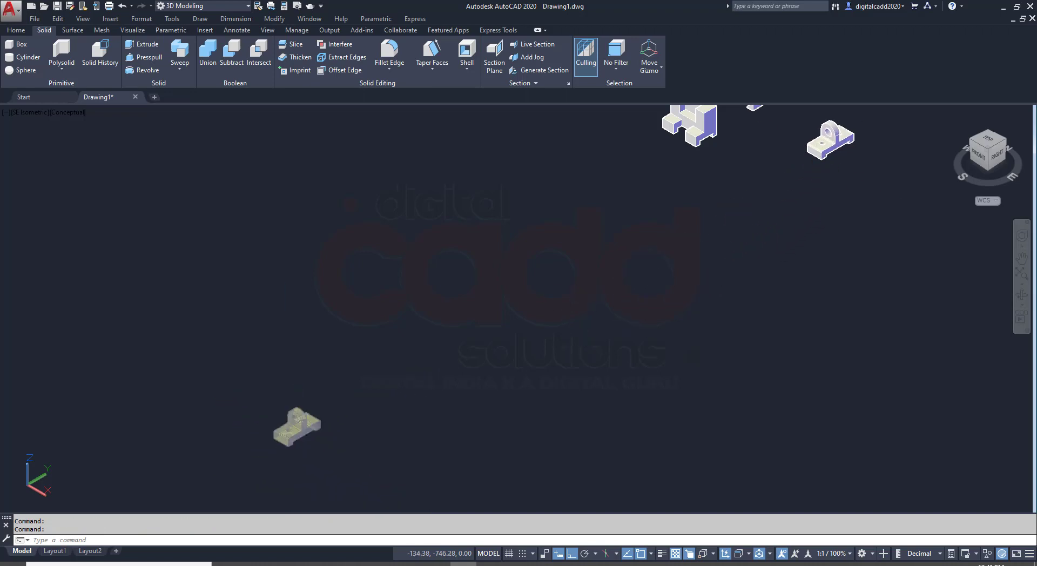
scroll(702, 252, "down", 2)
middle_click_drag(701, 251, 516, 398)
scroll(540, 373, "up", 4)
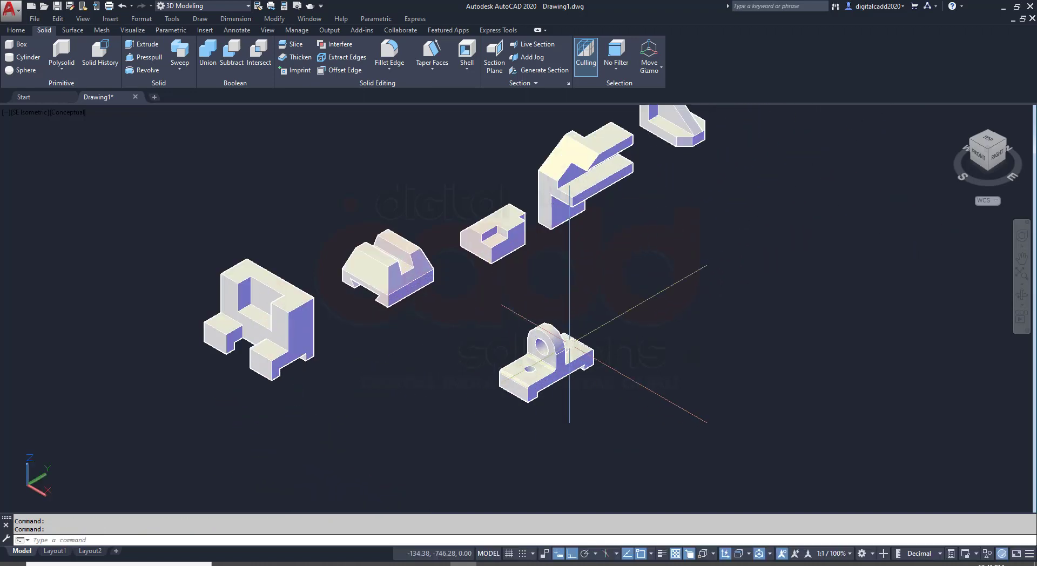
left_click(540, 374)
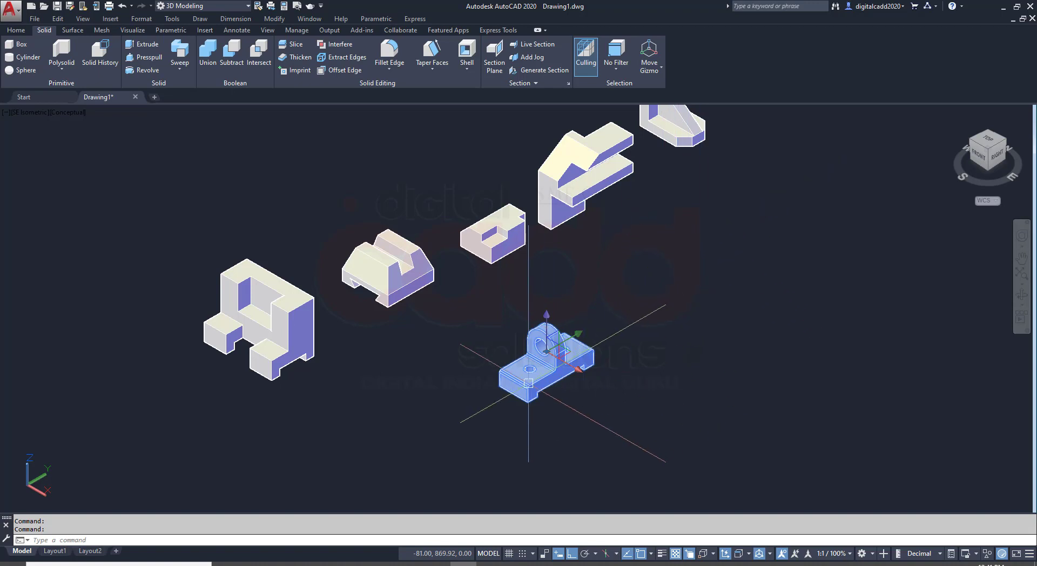
left_click_drag(529, 383, 744, 204)
middle_click_drag(693, 216, 623, 273)
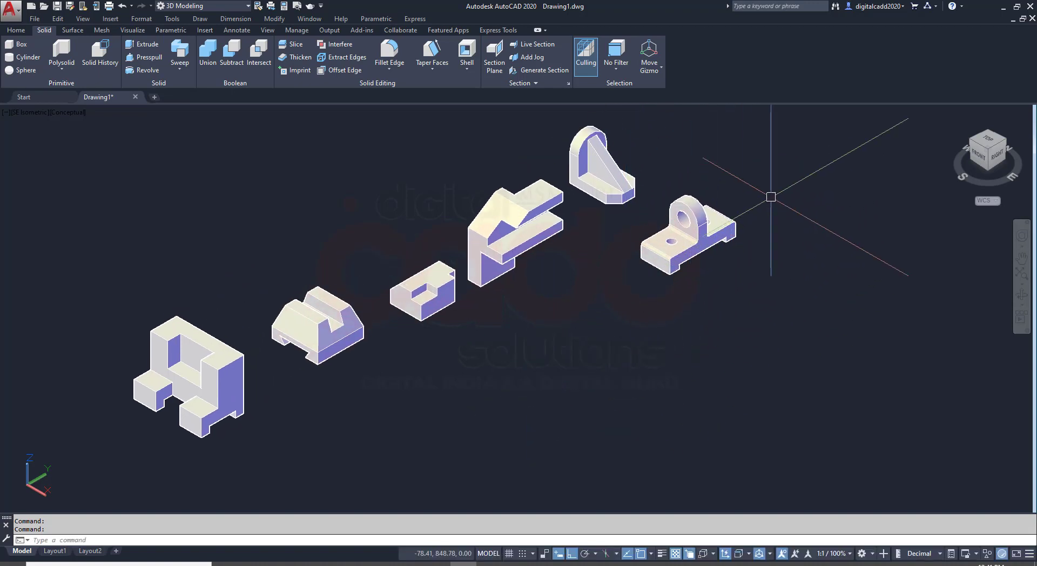
middle_click_drag(736, 289, 682, 337)
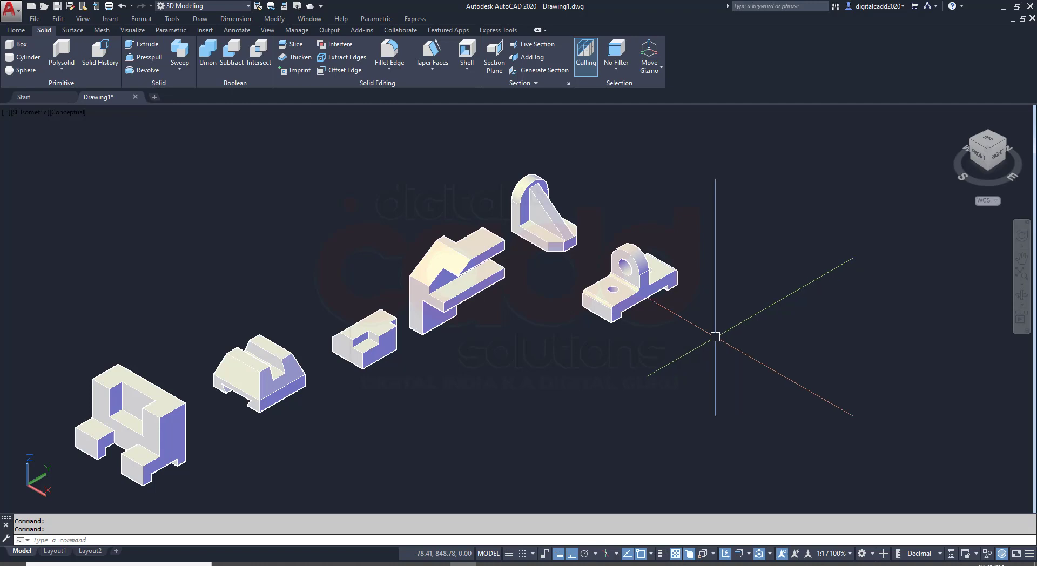
middle_click_drag(606, 318, 610, 288)
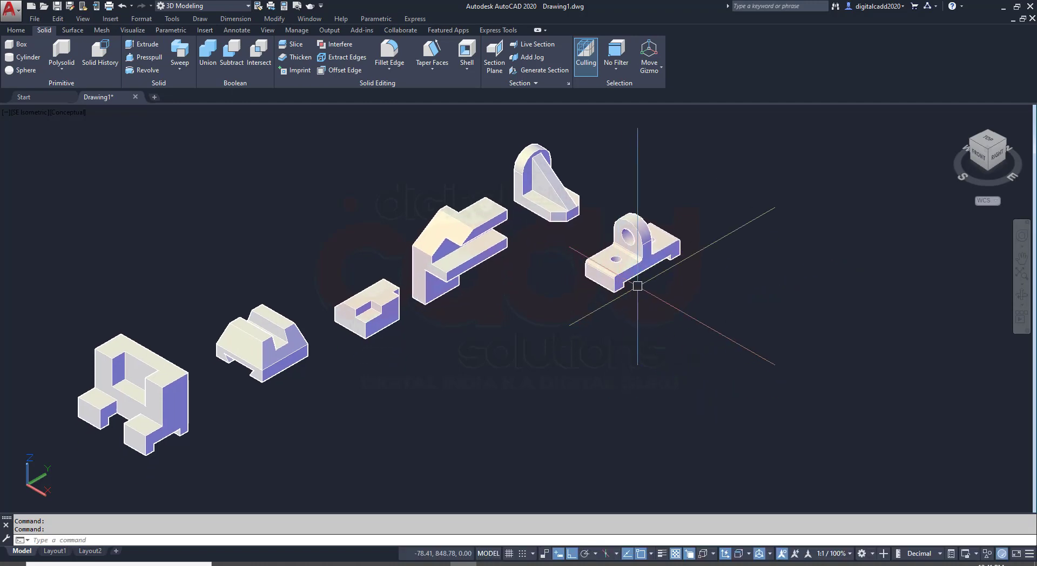
scroll(446, 197, "up", 3)
- Bring up reference drawings 15 and 16 in the Edge PDF
scroll(486, 221, "down", 4)
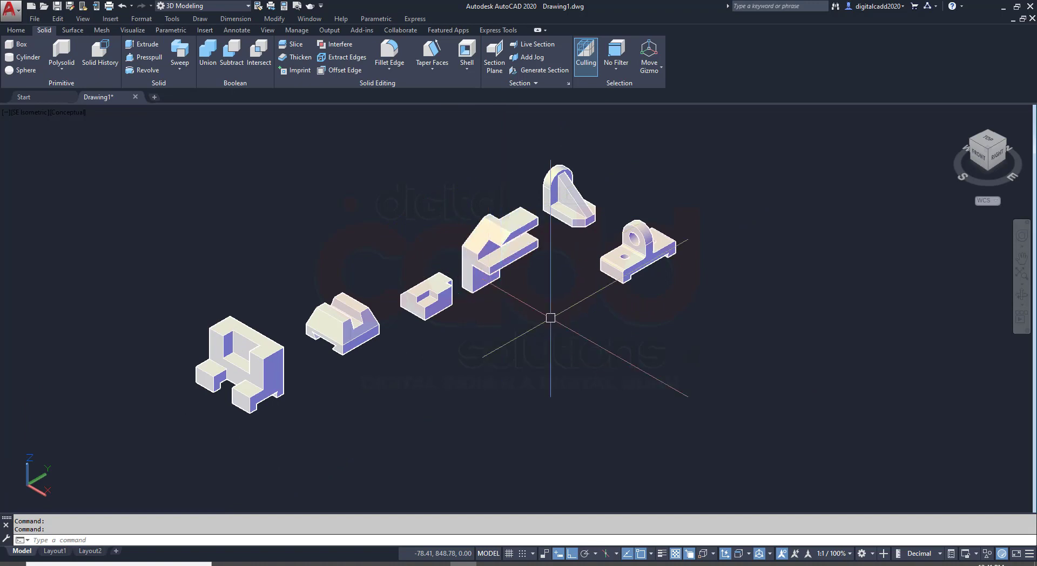
middle_click_drag(494, 523, 516, 507)
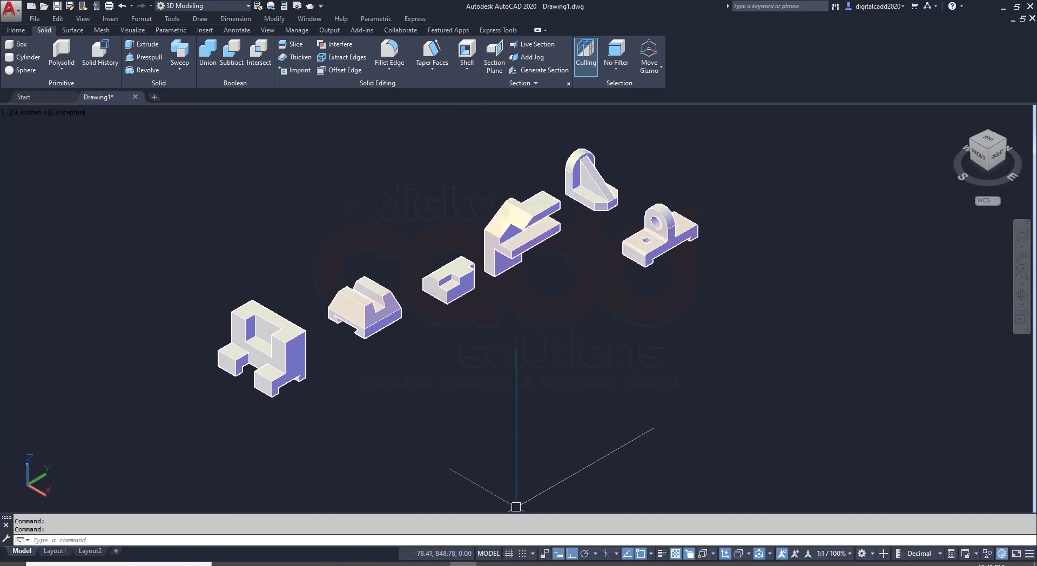
left_click(477, 564)
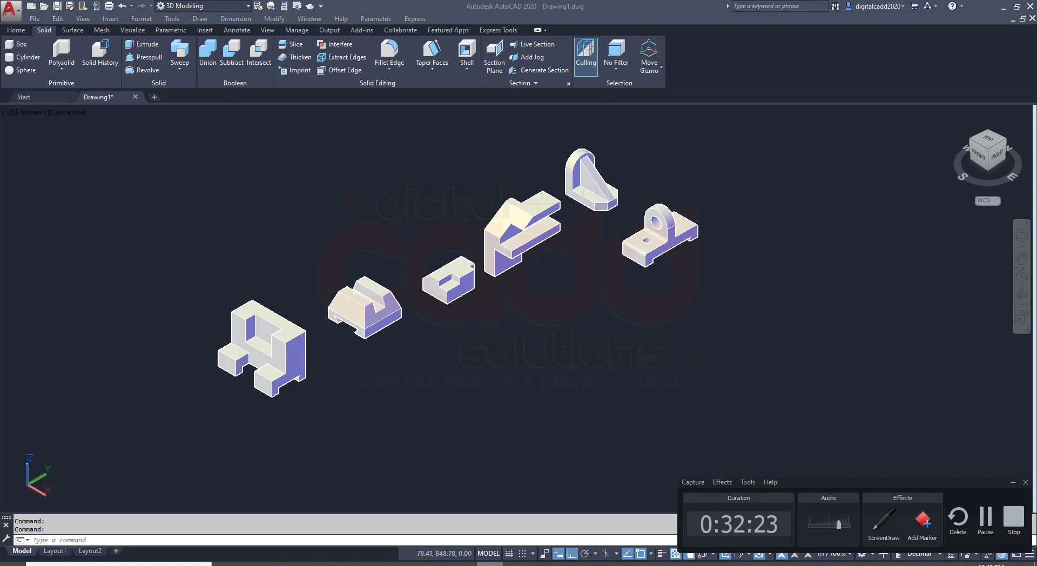
left_click(477, 564)
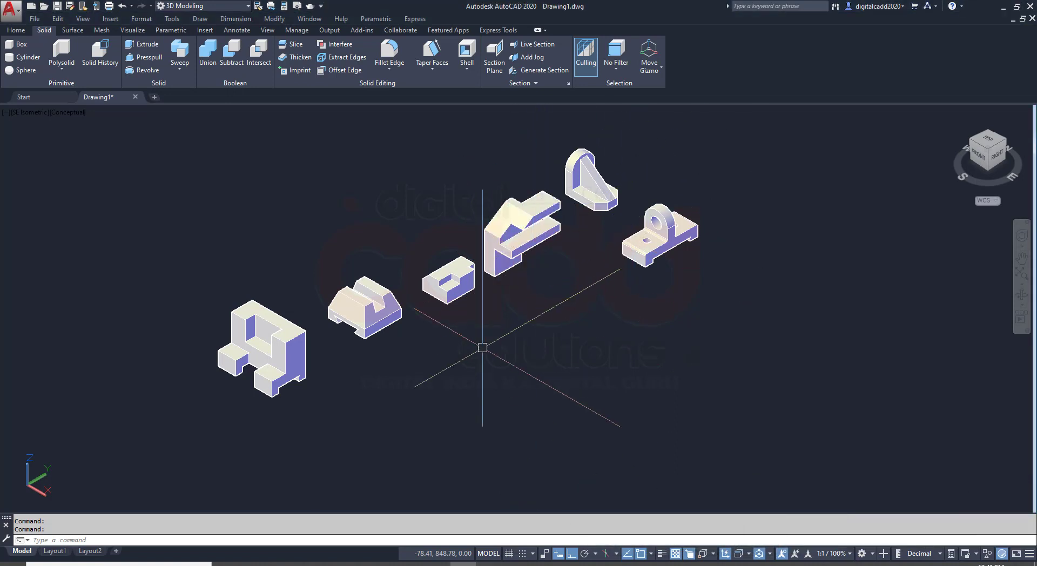
key("alt+Tab")
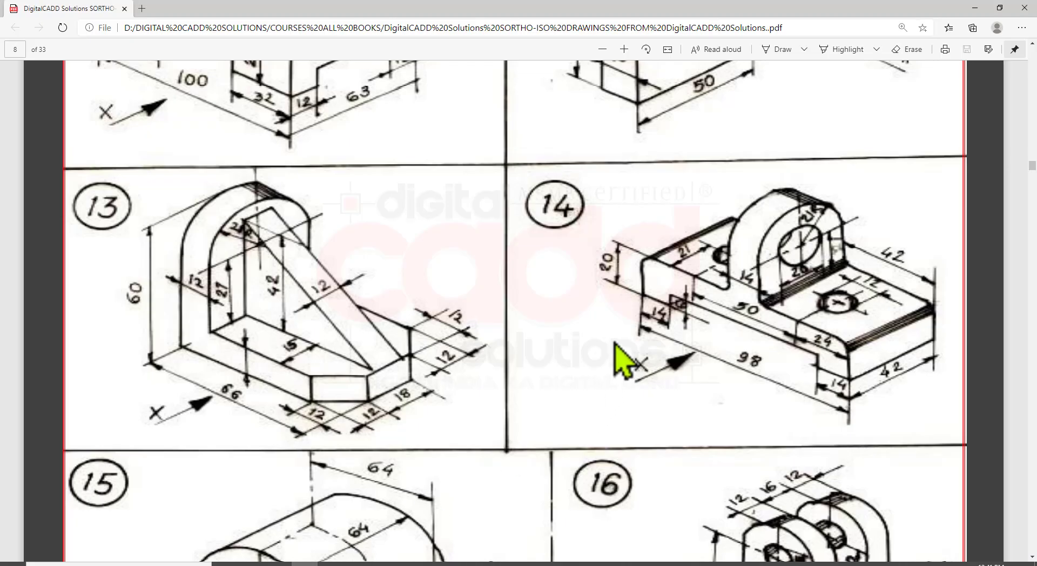
scroll(616, 347, "down", 5)
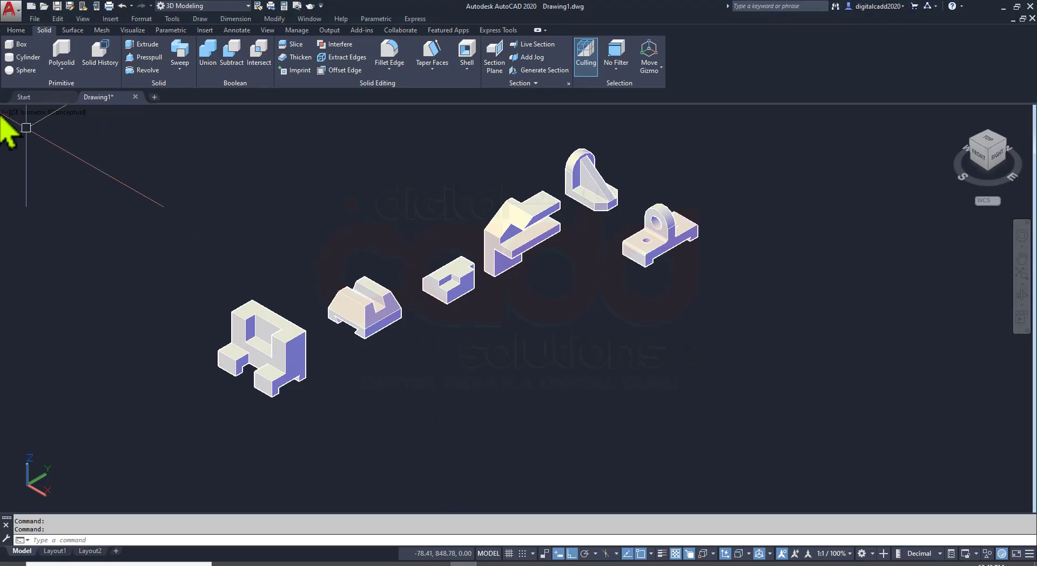
- Set the AutoCAD viewport to the Left view
left_click(30, 113)
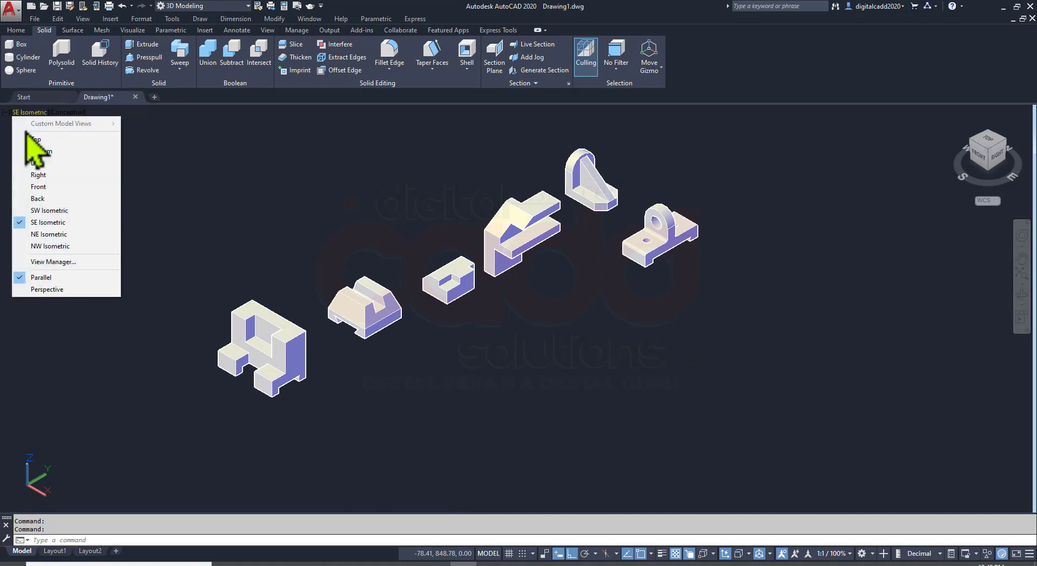
left_click(40, 161)
scroll(475, 285, "down", 5)
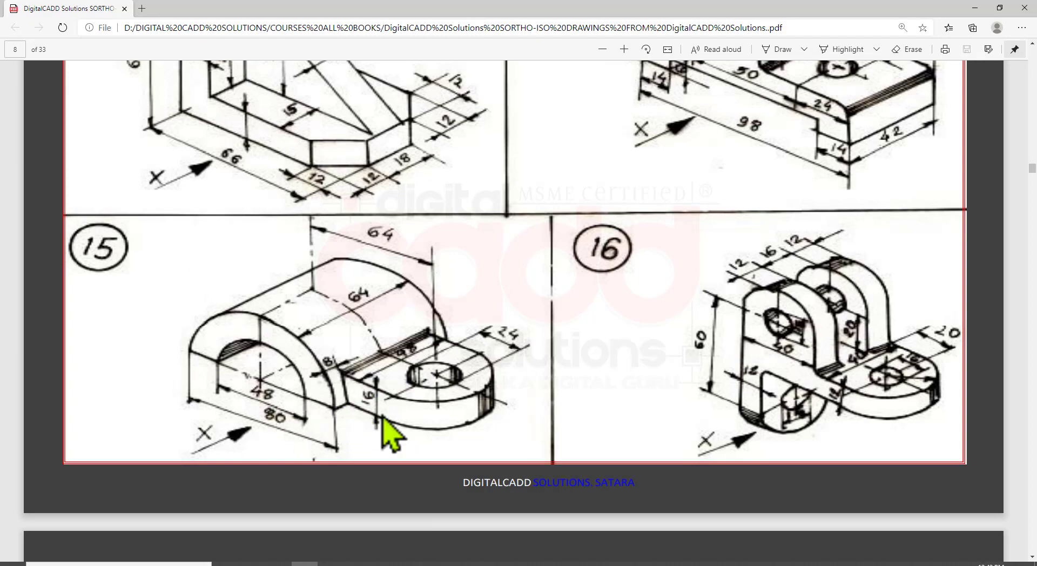
- Draw a Center-Start-End half-circle arc of radius 24
left_click(470, 563)
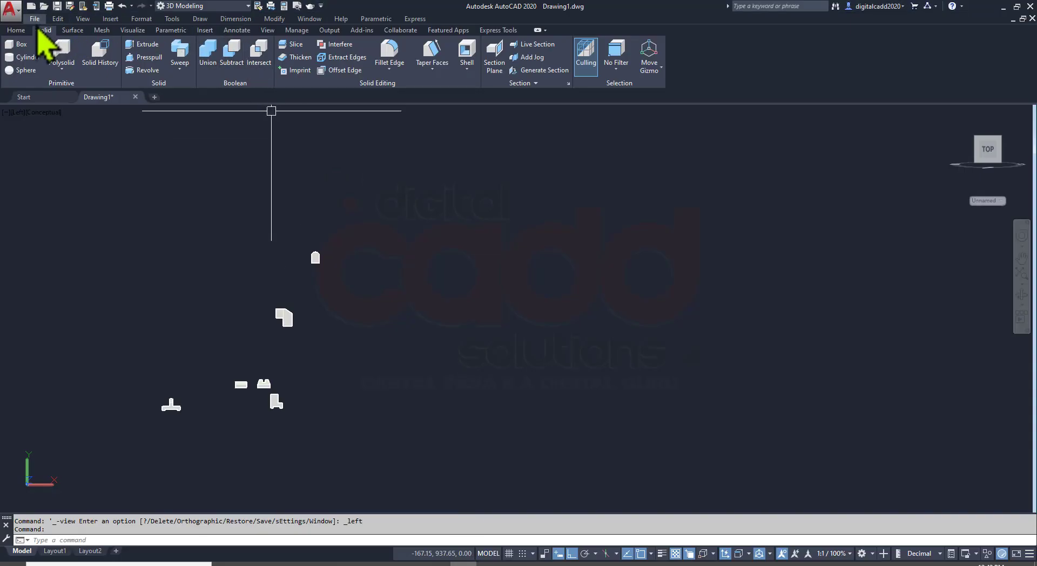
left_click(16, 30)
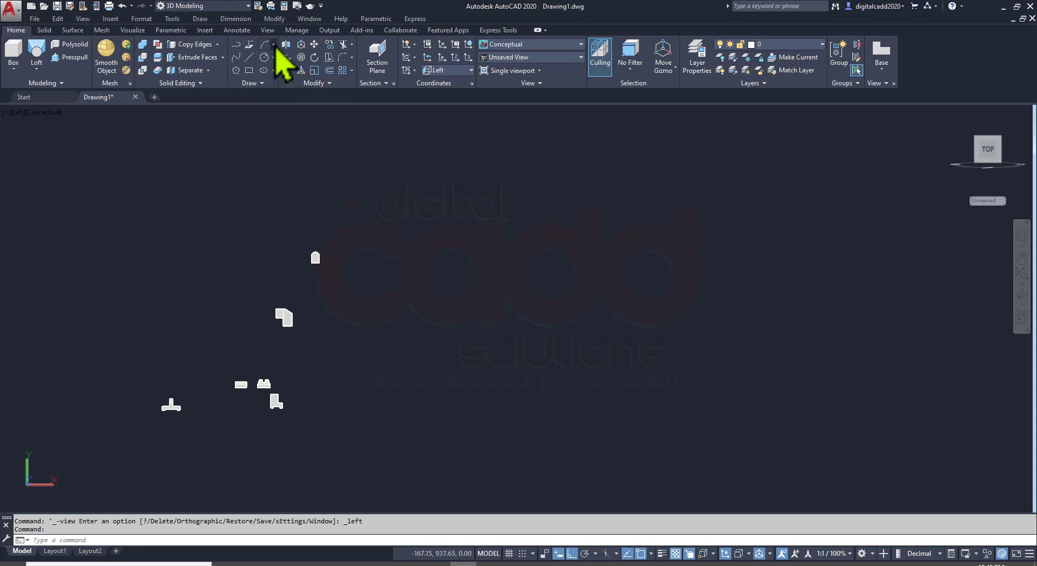
left_click(273, 44)
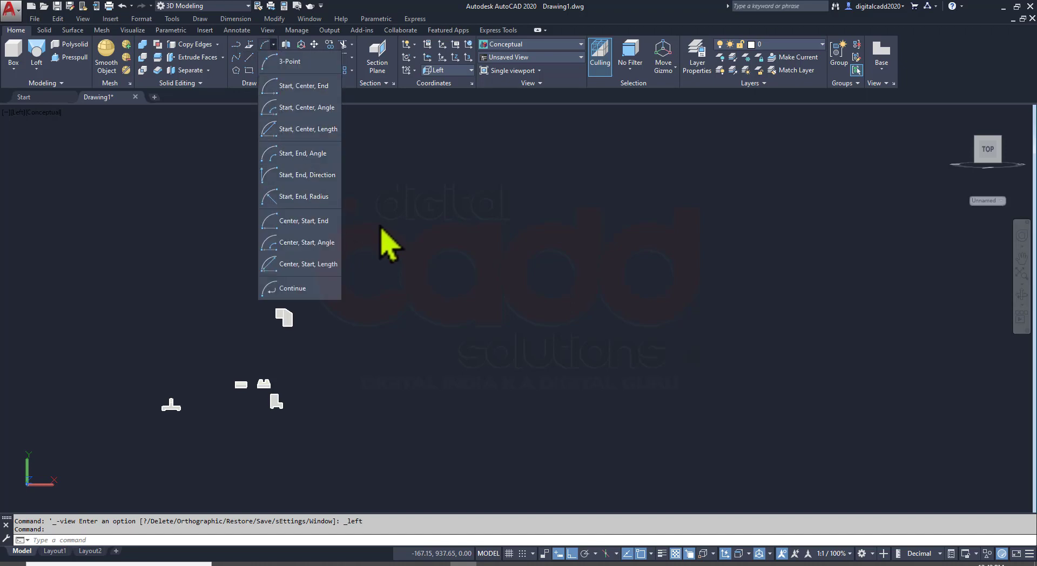
left_click(316, 221)
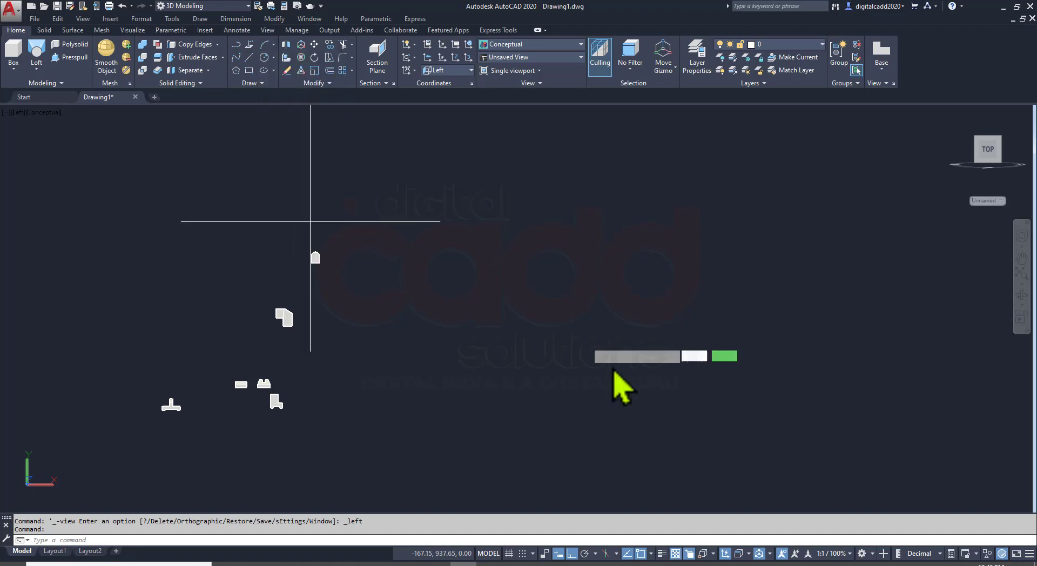
left_click(652, 414)
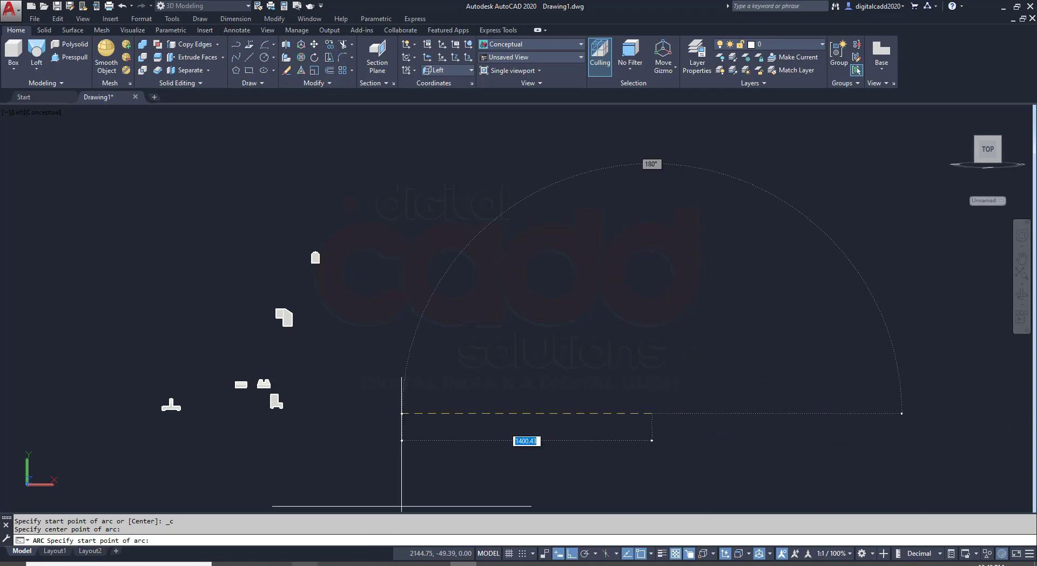
key("alt+Tab")
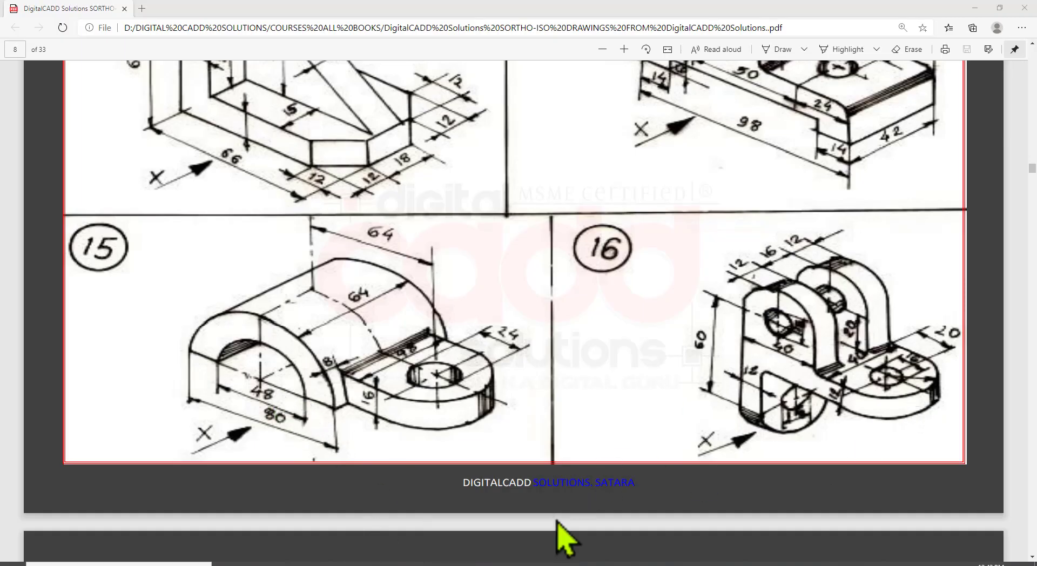
key("alt+Tab")
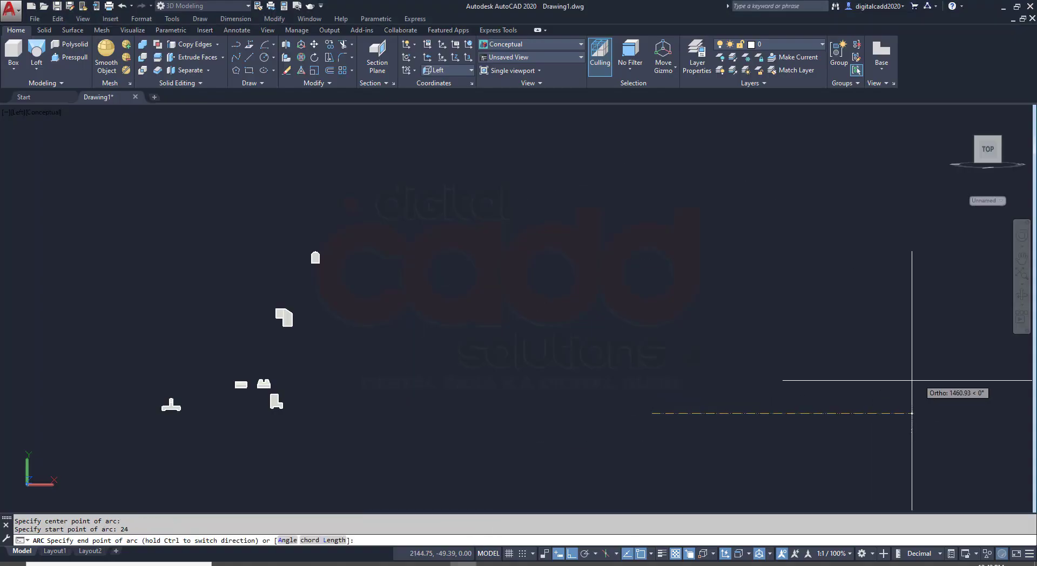
type("24")
key("Return")
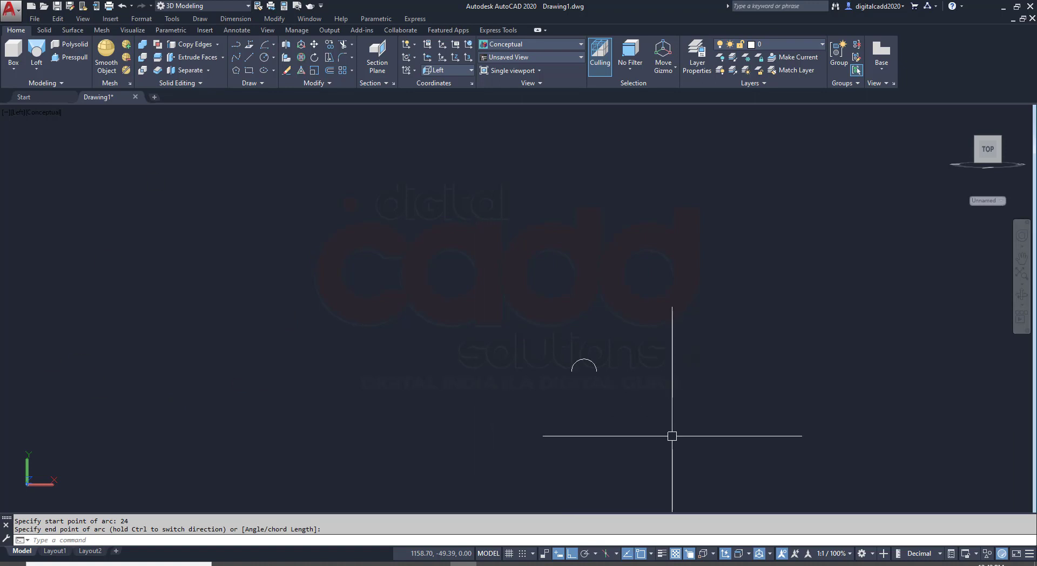
key("Return")
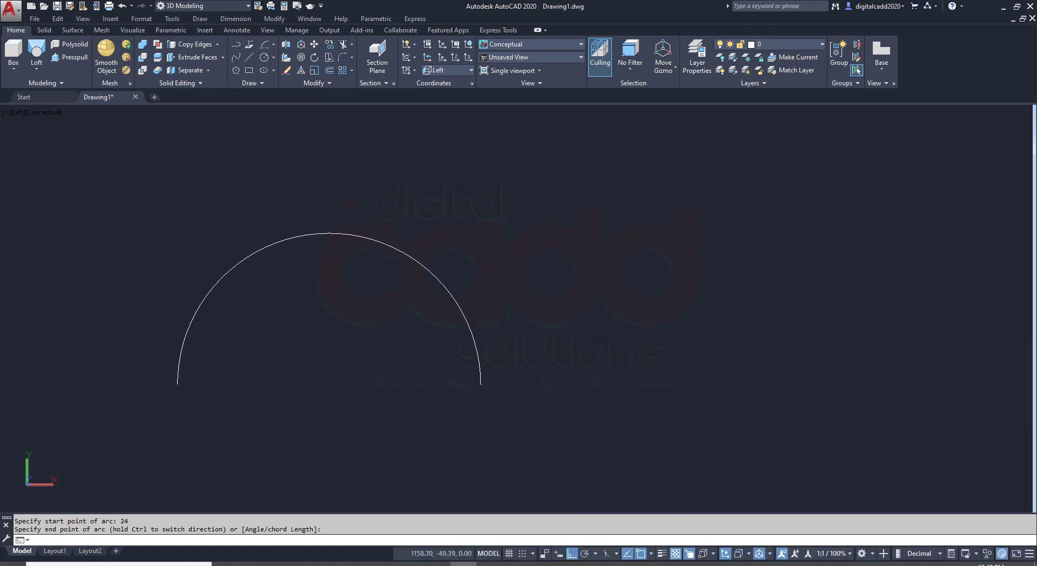
- Start a concentric arc of radius 40 from the same centre point
key("alt+Tab")
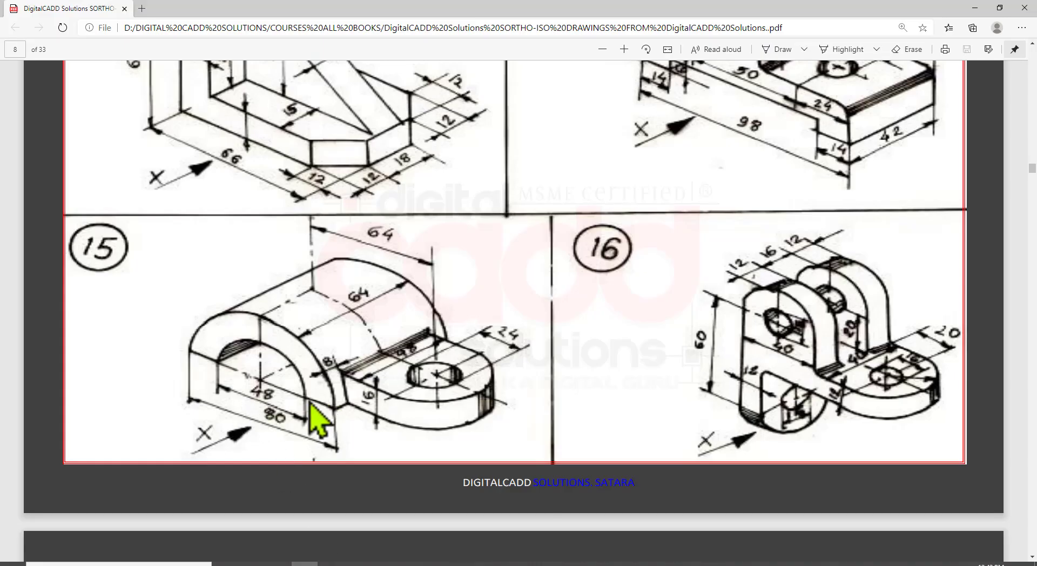
key("alt+Tab")
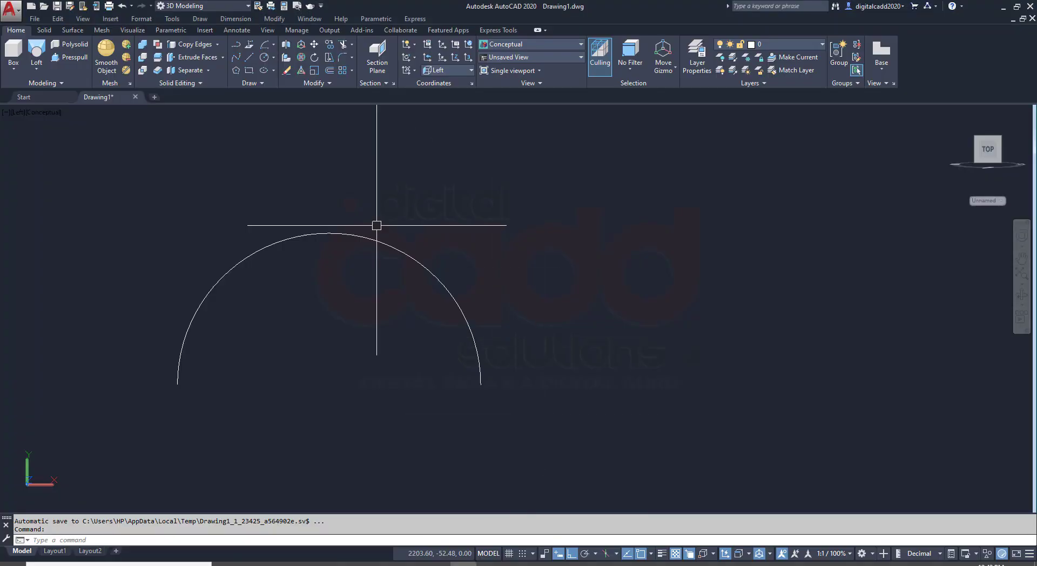
left_click(265, 45)
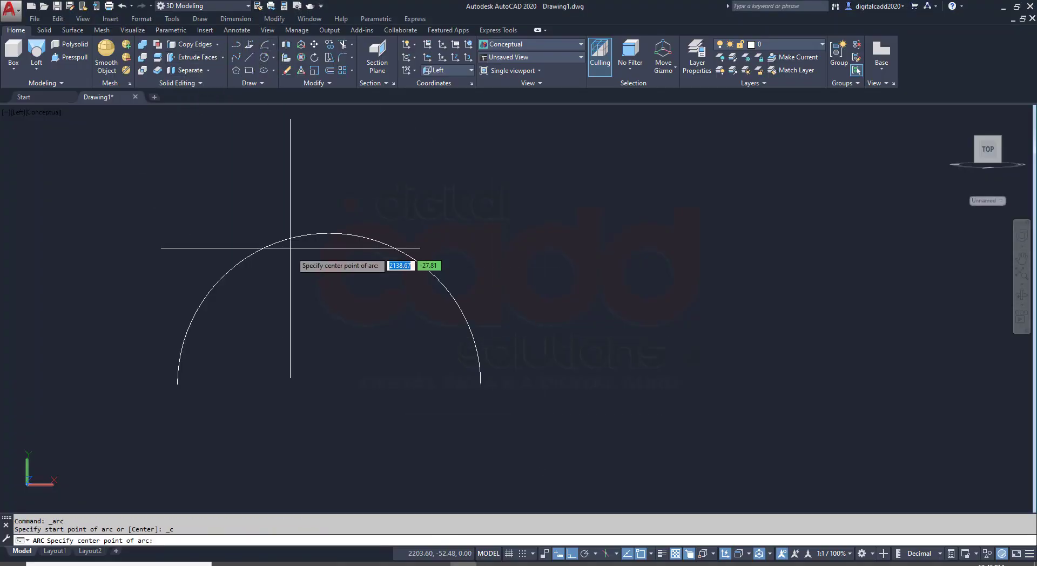
left_click(328, 385)
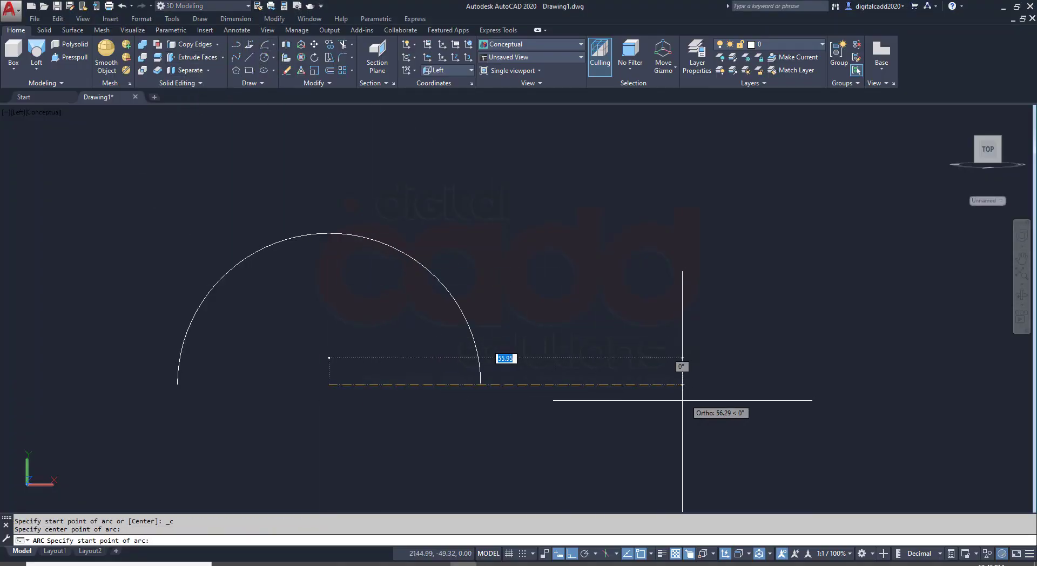
type("40")
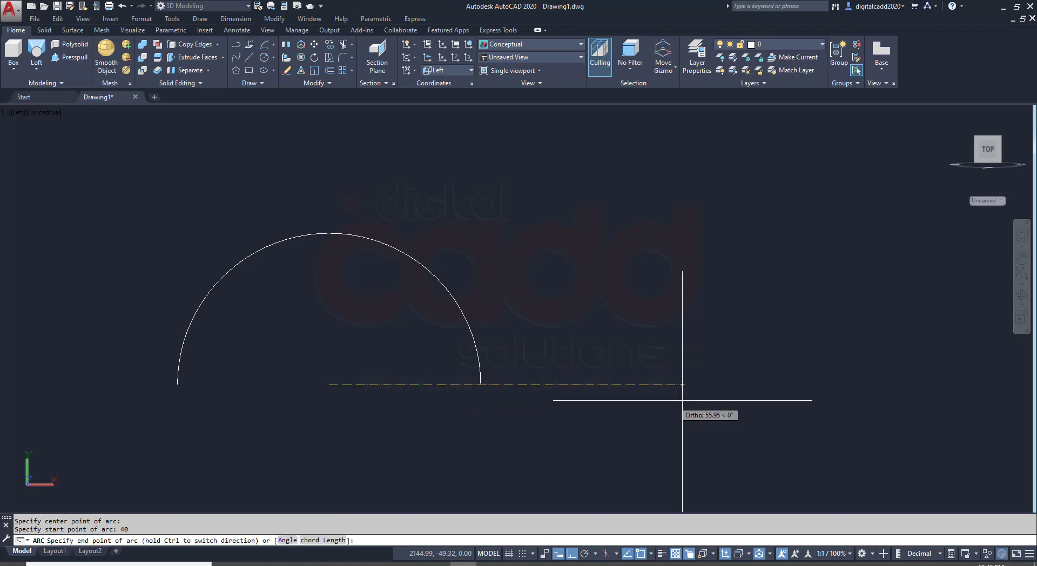
key("Return")
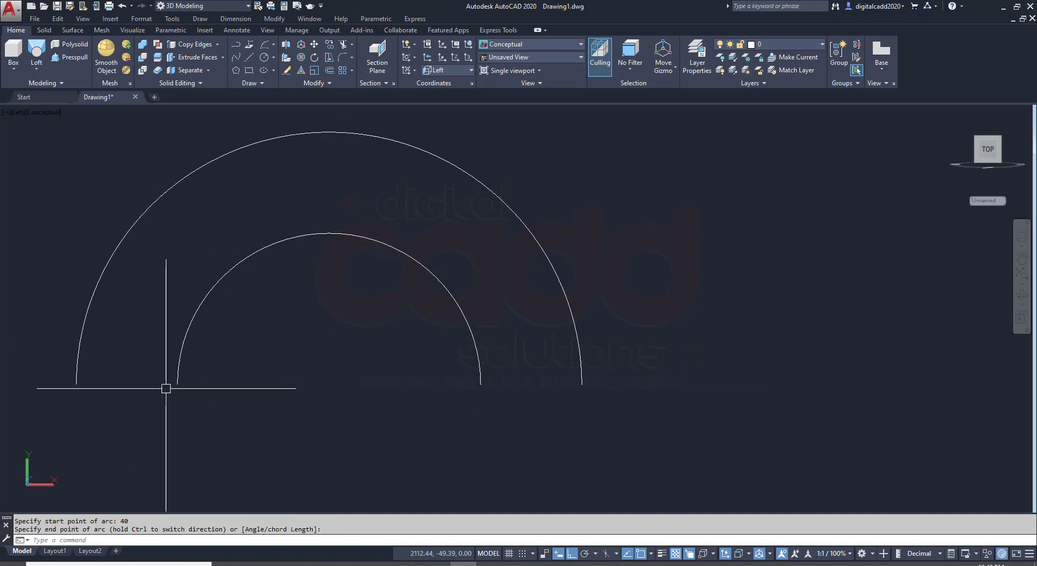
type("L")
- Finish the radius-40 arc and draw a line joining the outer arc's ends
key("Return")
left_click(76, 384)
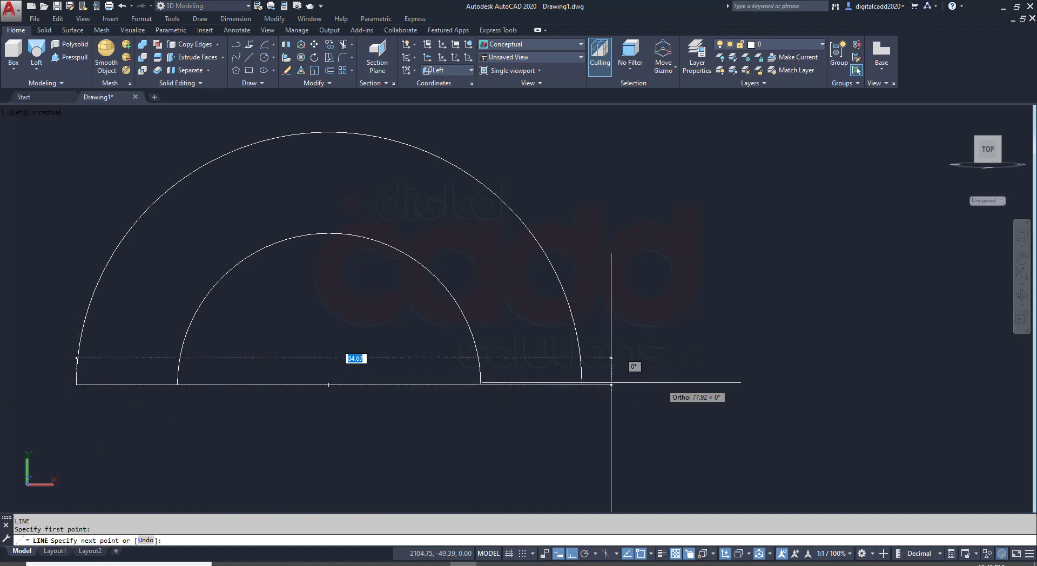
left_click(582, 385)
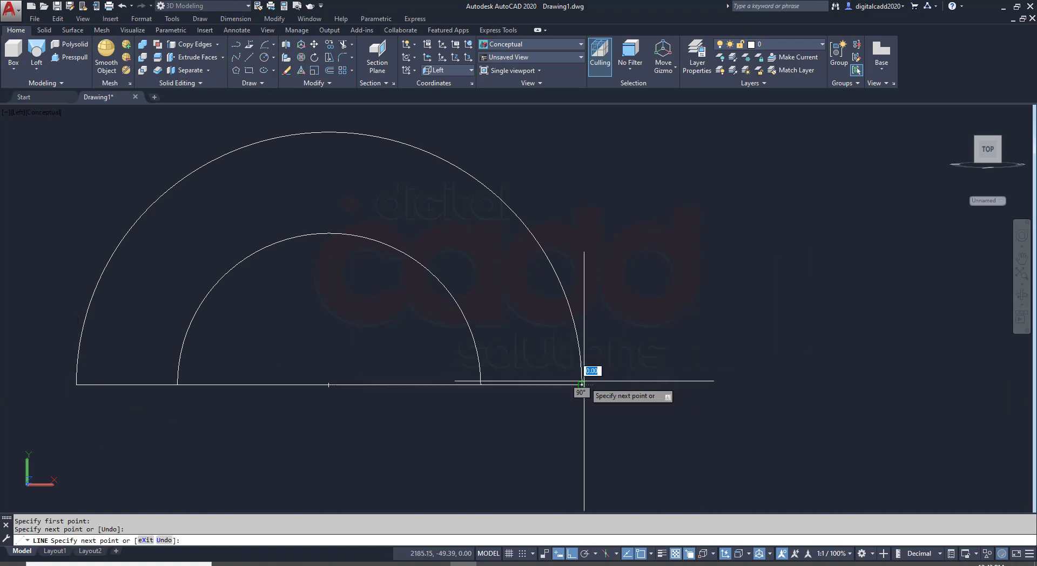
key("alt+Tab")
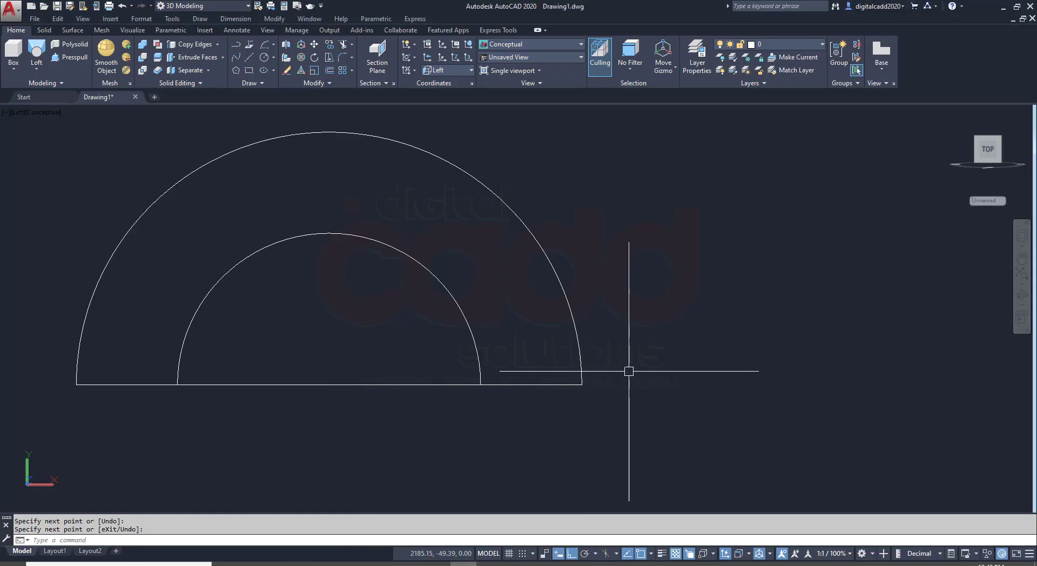
- Draw the tab outline from the arc centre: 84 right, 16 up, then back left past the arc
type("l")
key("Return")
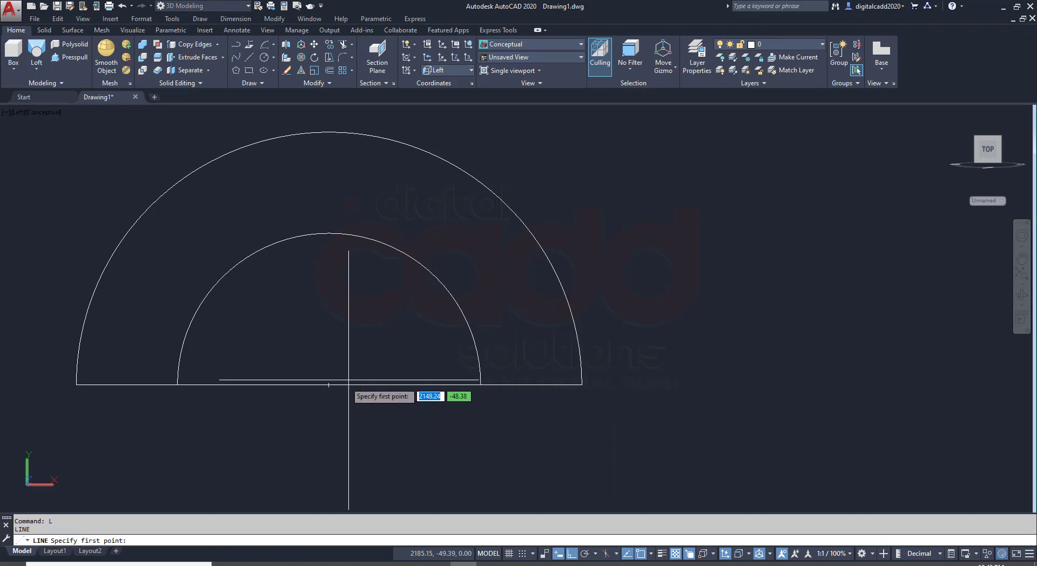
left_click(330, 385)
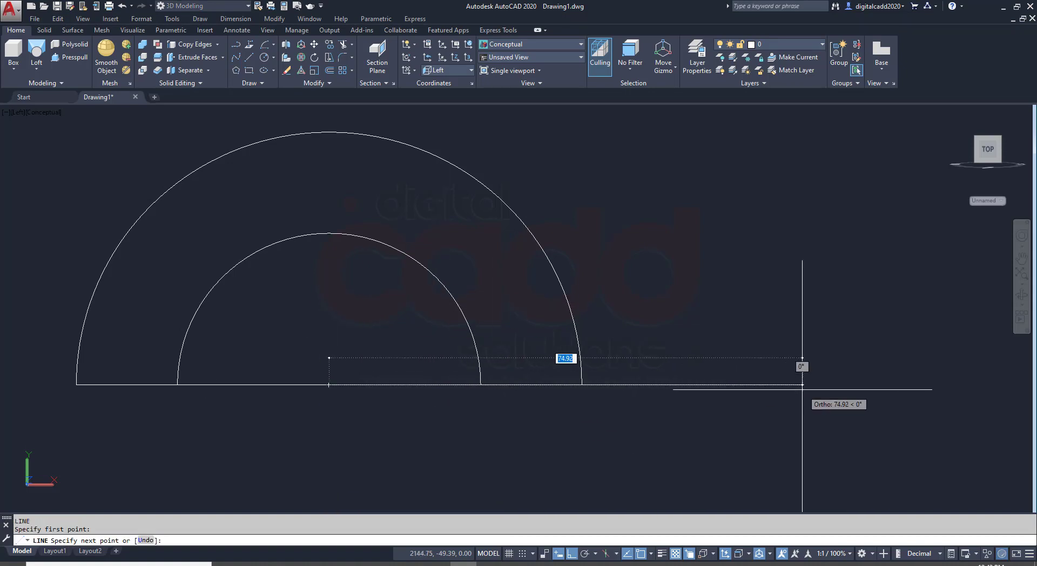
type("84")
key("Return")
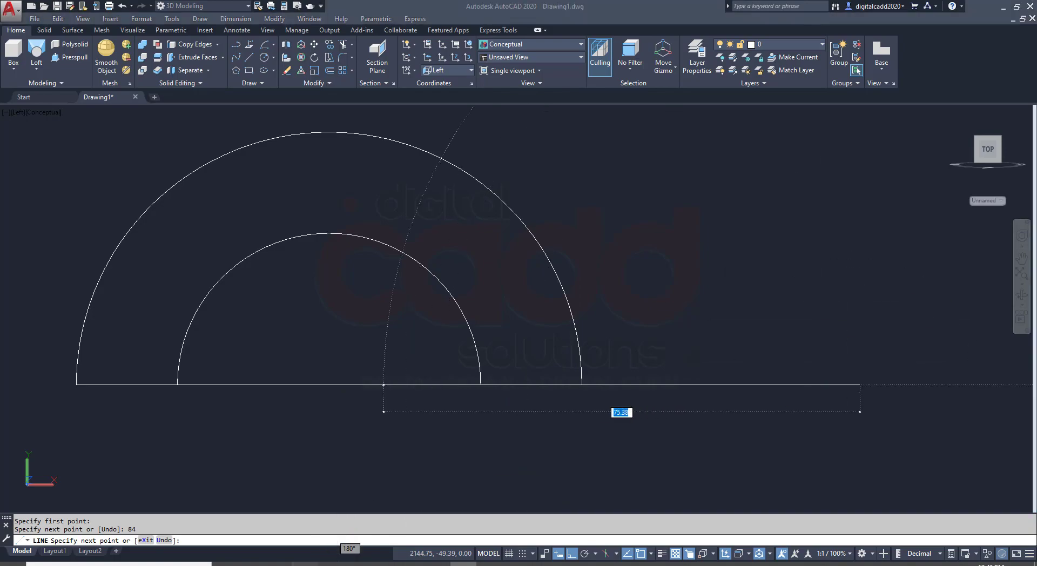
left_click(307, 563)
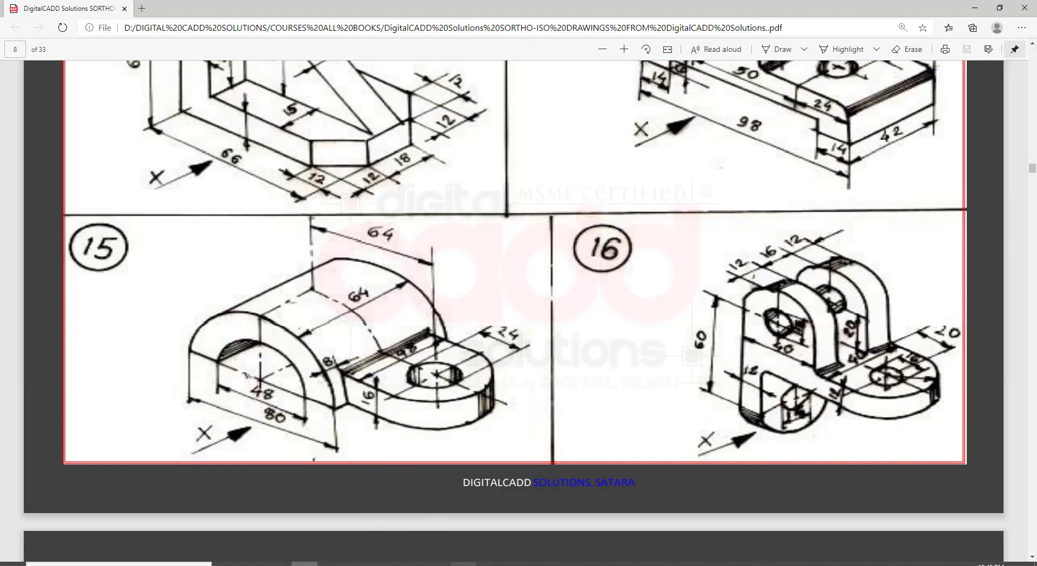
key("alt+Tab")
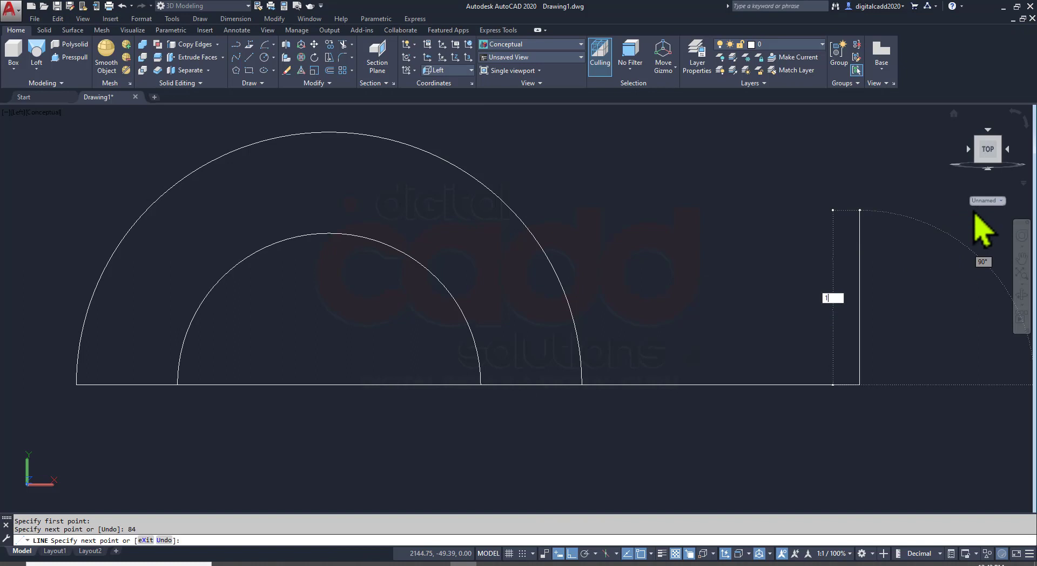
left_click(865, 284)
type("6")
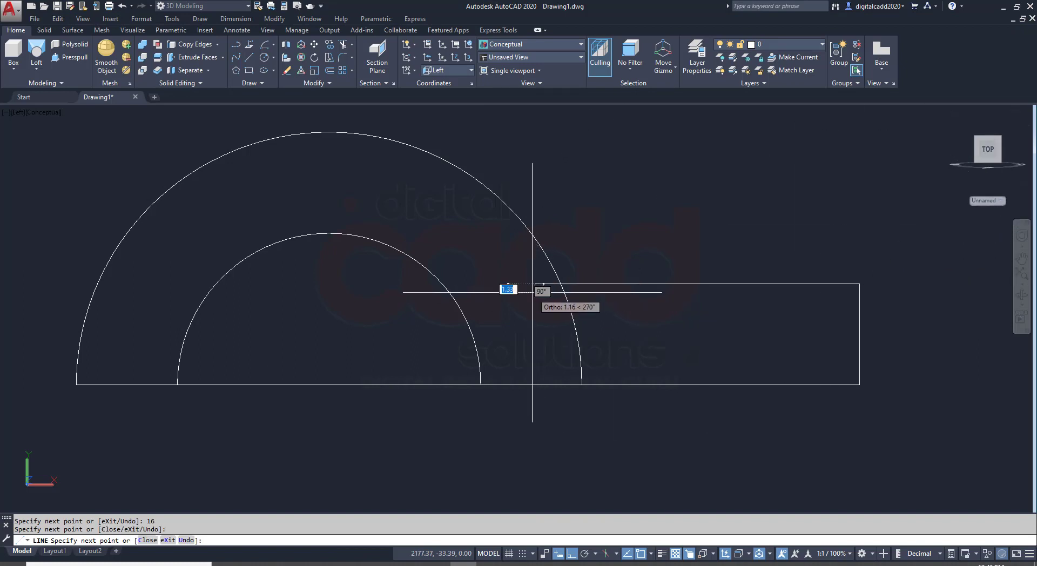
left_click(535, 286)
key("Return")
type("tr")
key("Return")
key("Return")
- Trim the arc inside the tab, the top-line stub and the base segment under the arch
left_click(573, 319)
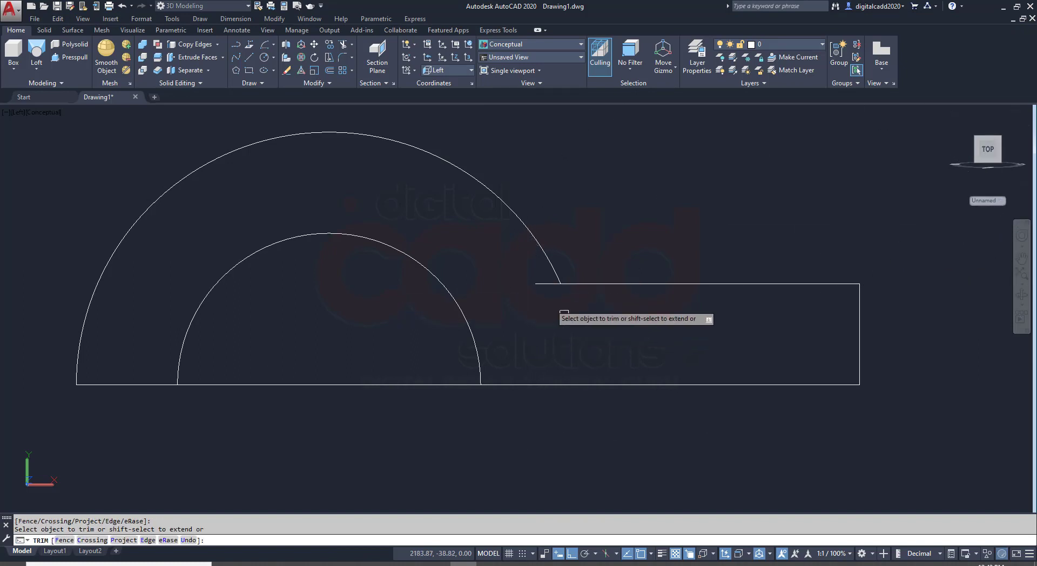
left_click(548, 284)
left_click(444, 385)
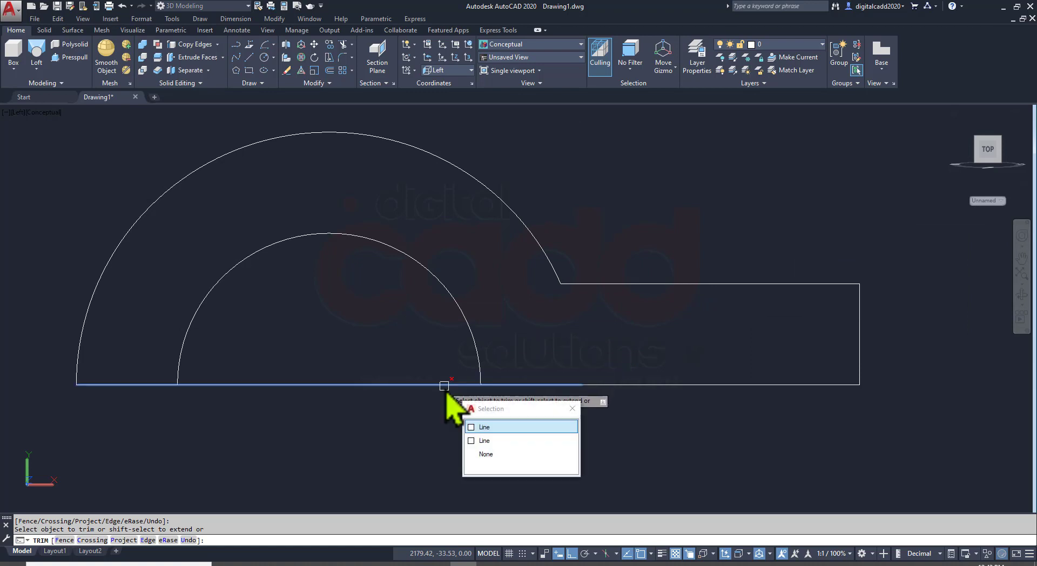
key("Down")
key("Up")
key("Escape")
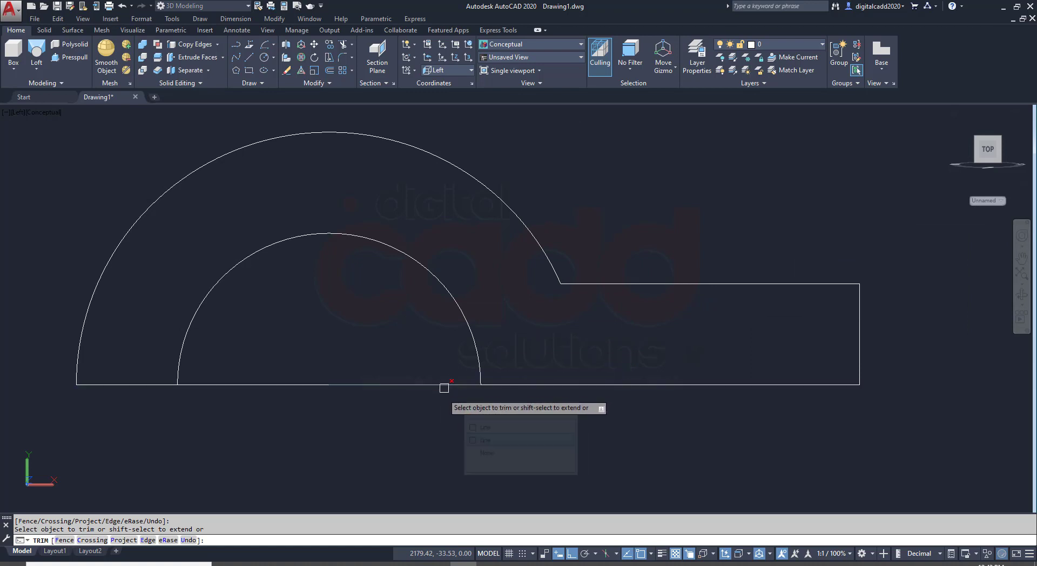
left_click(437, 392)
left_click(378, 385)
key("Return")
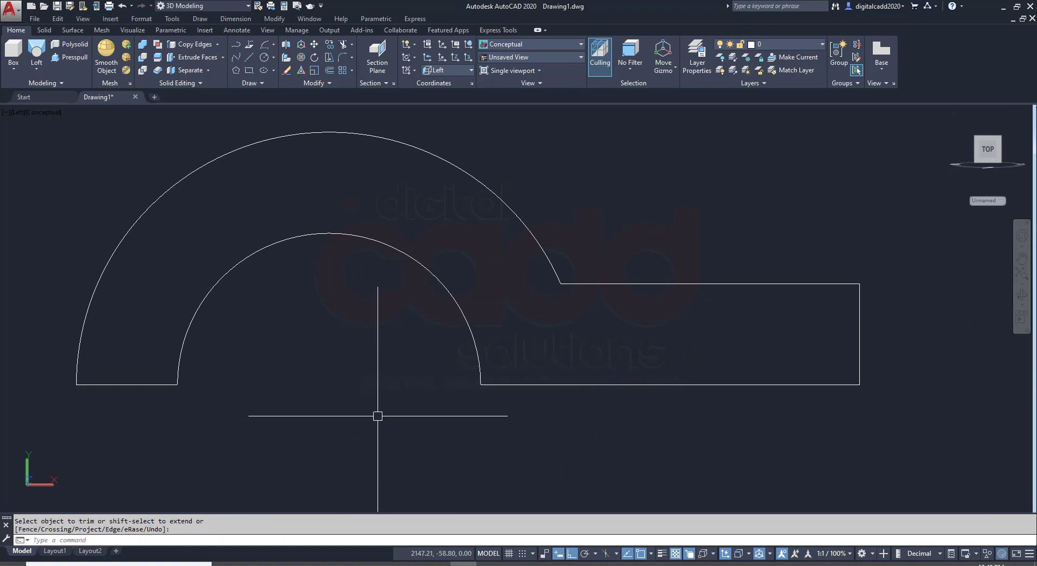
- Extend the outer arc down to the tab's bottom line
middle_click_drag(405, 396, 362, 410)
left_click(304, 564)
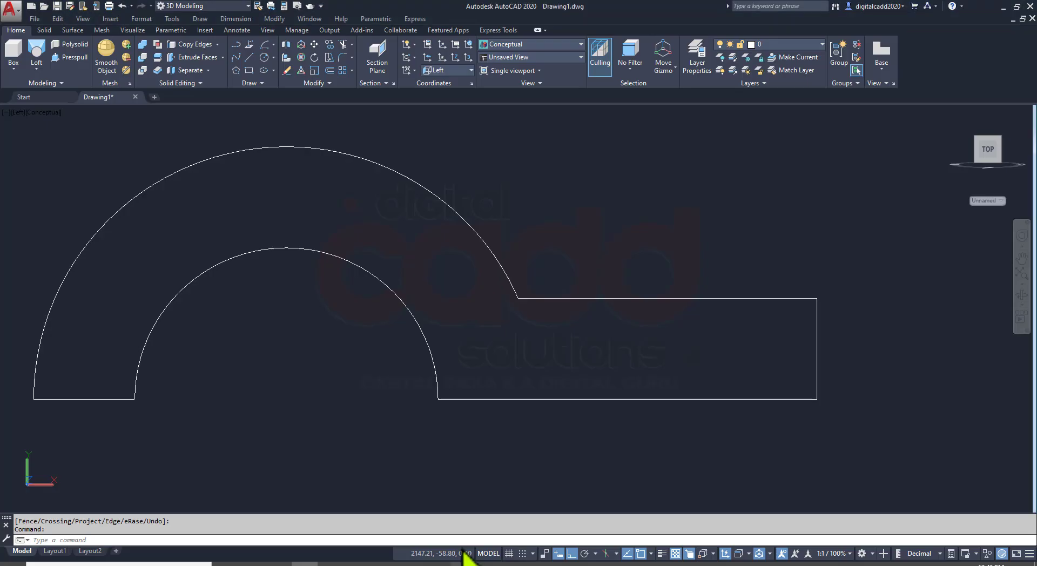
left_click(464, 563)
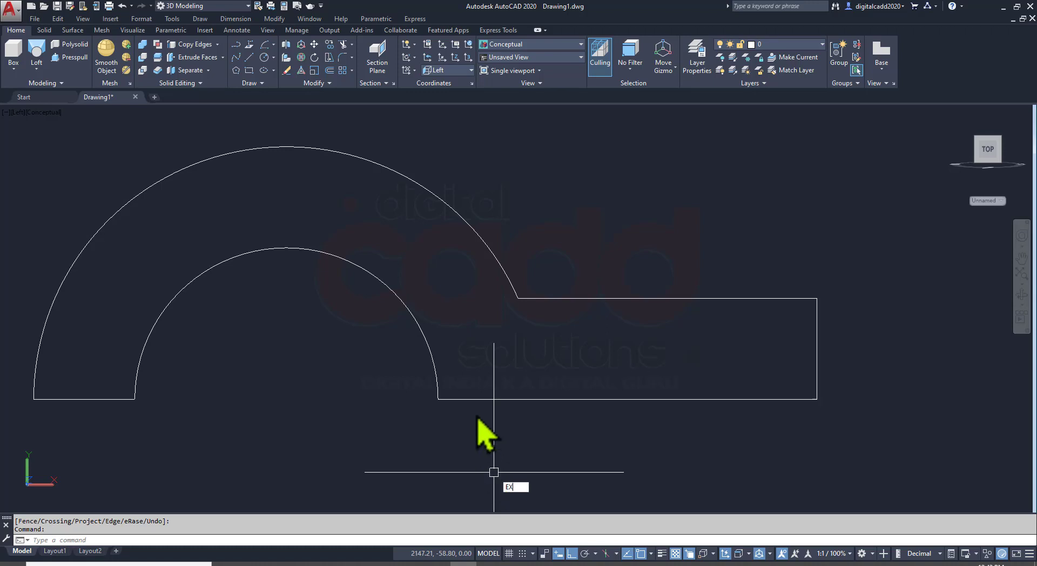
key("Return")
left_click(504, 272)
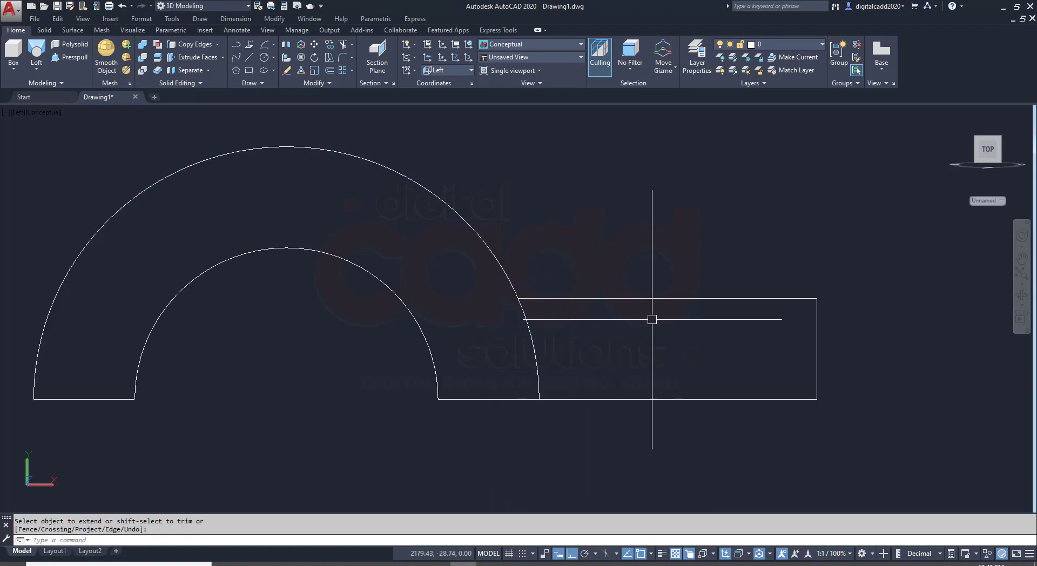
key("alt+Tab")
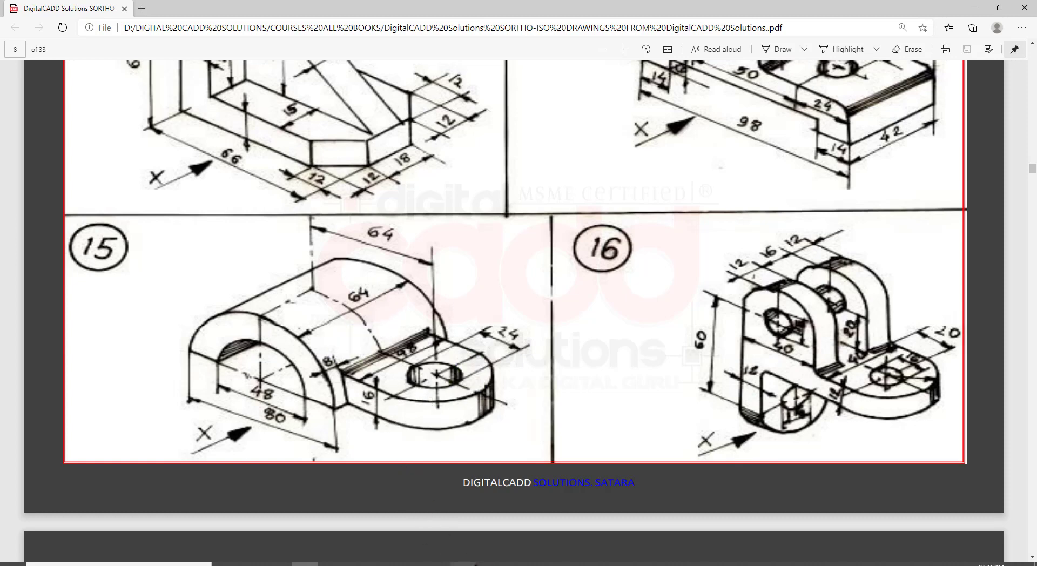
key("alt+Tab")
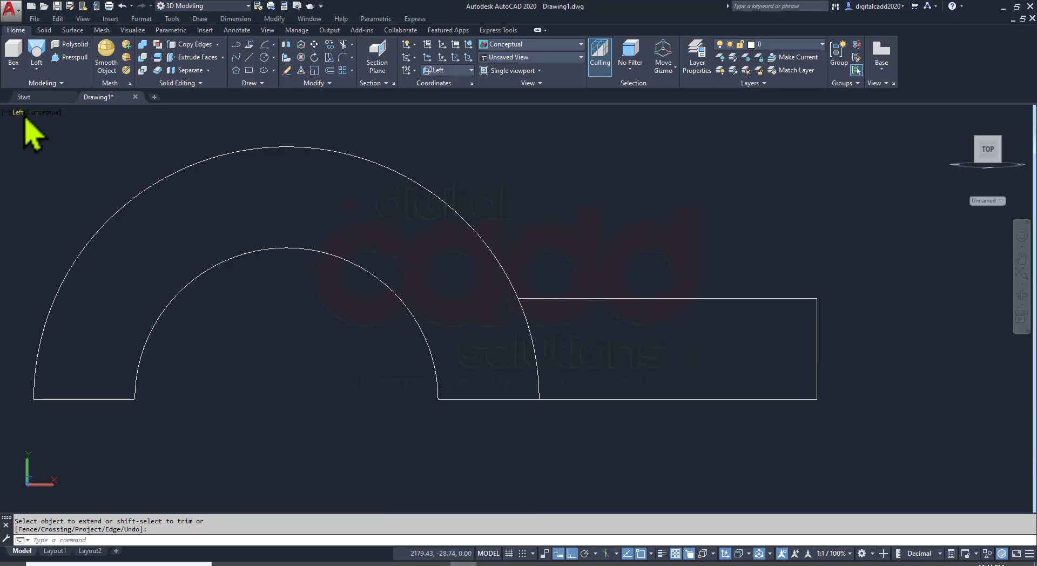
- Switch to the Southwest Isometric view
left_click(17, 113)
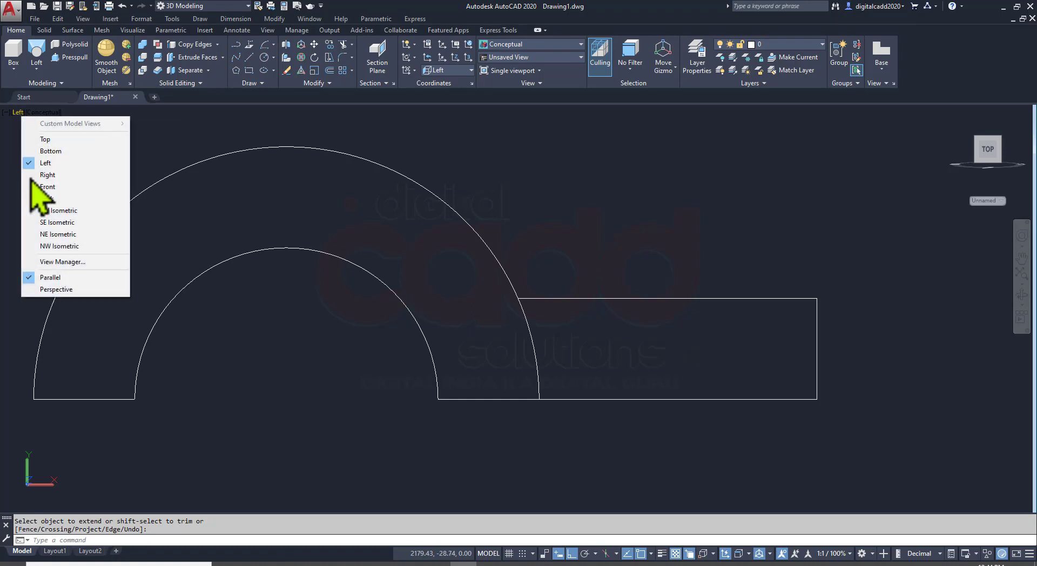
left_click(58, 210)
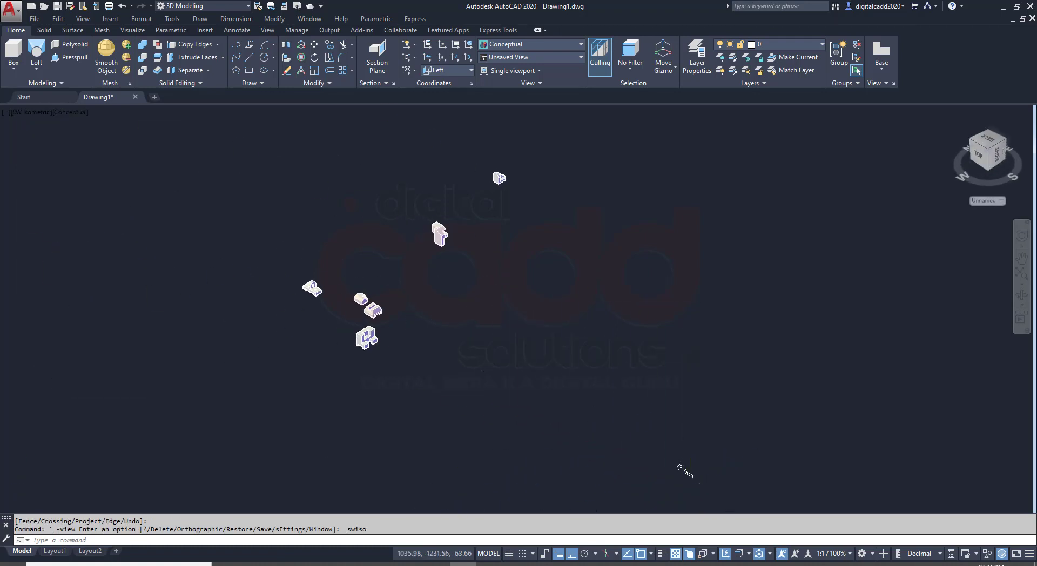
scroll(686, 473, "up", 10)
- Press-pull the arch profile into a solid
left_click(70, 56)
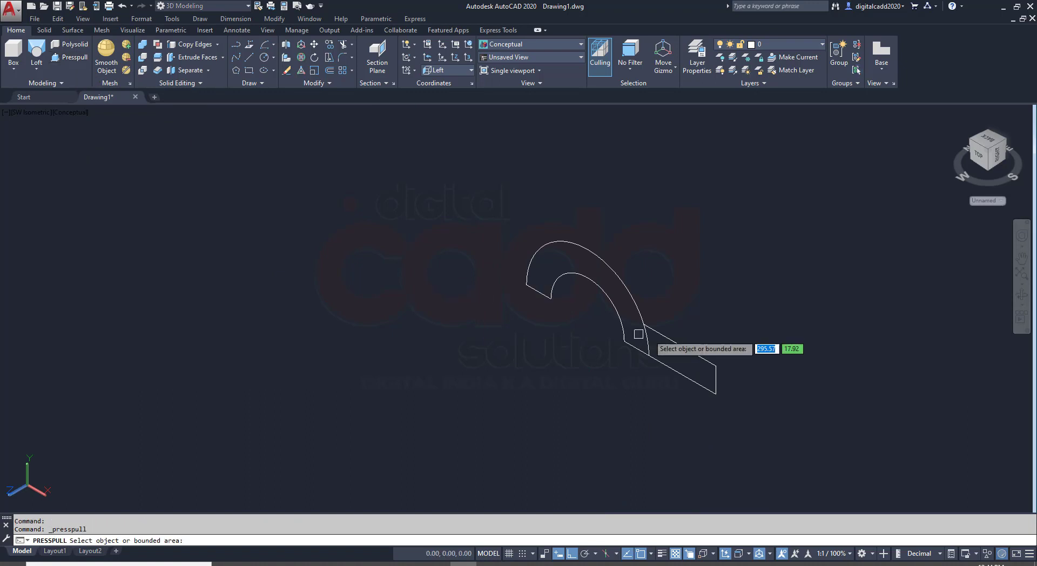
scroll(757, 349, "up", 3)
left_click(449, 223)
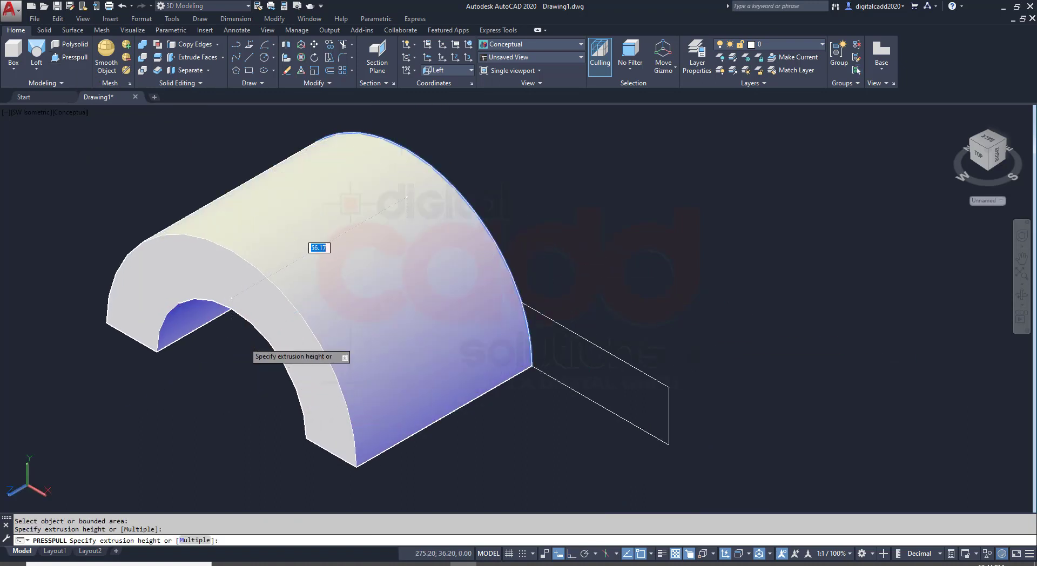
middle_click_drag(243, 341, 340, 249)
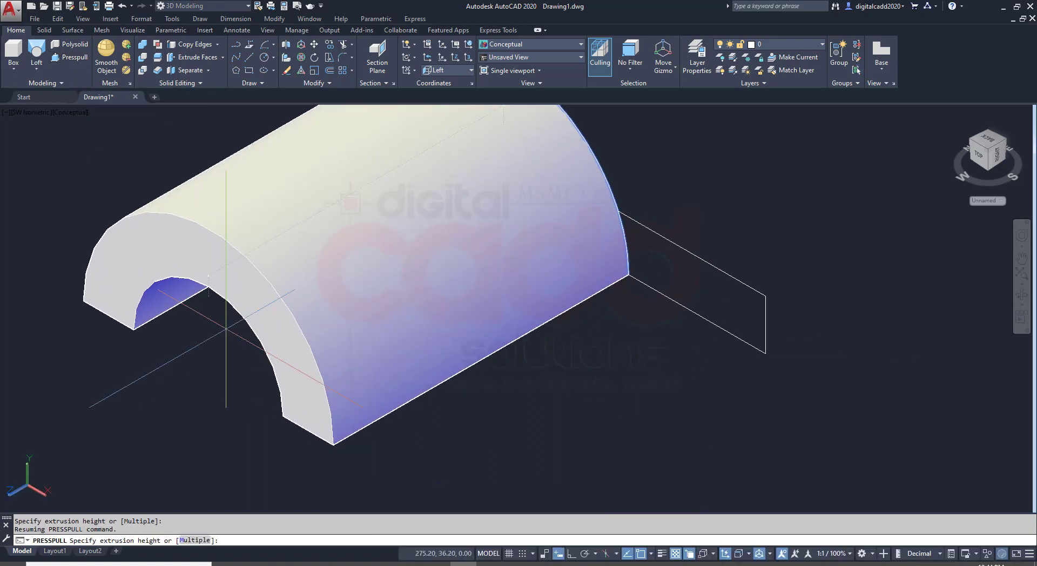
left_click(226, 328)
- Press-pull the rectangular tab up 40 units into a block
left_click(692, 303)
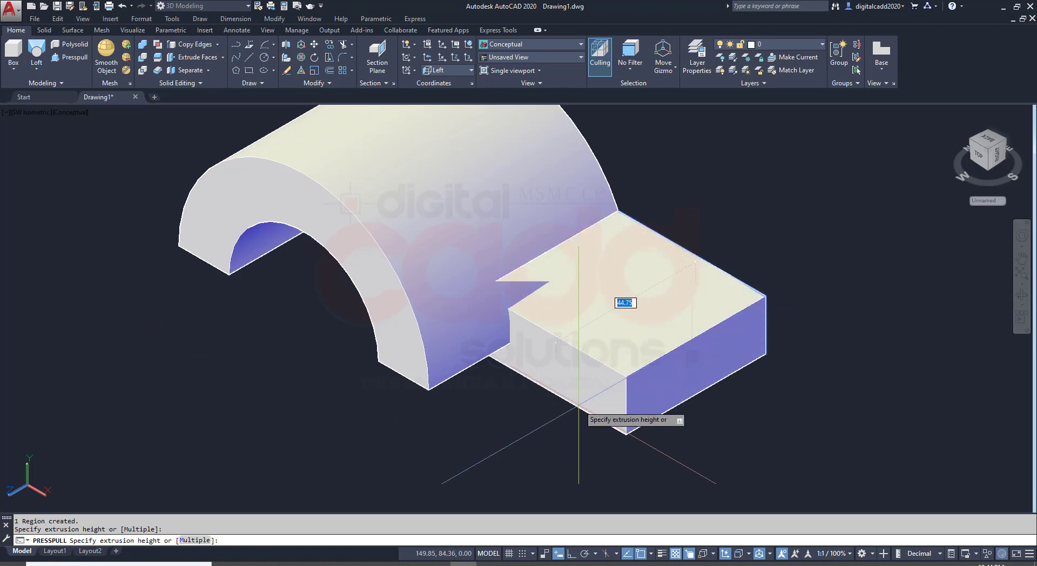
key("Return")
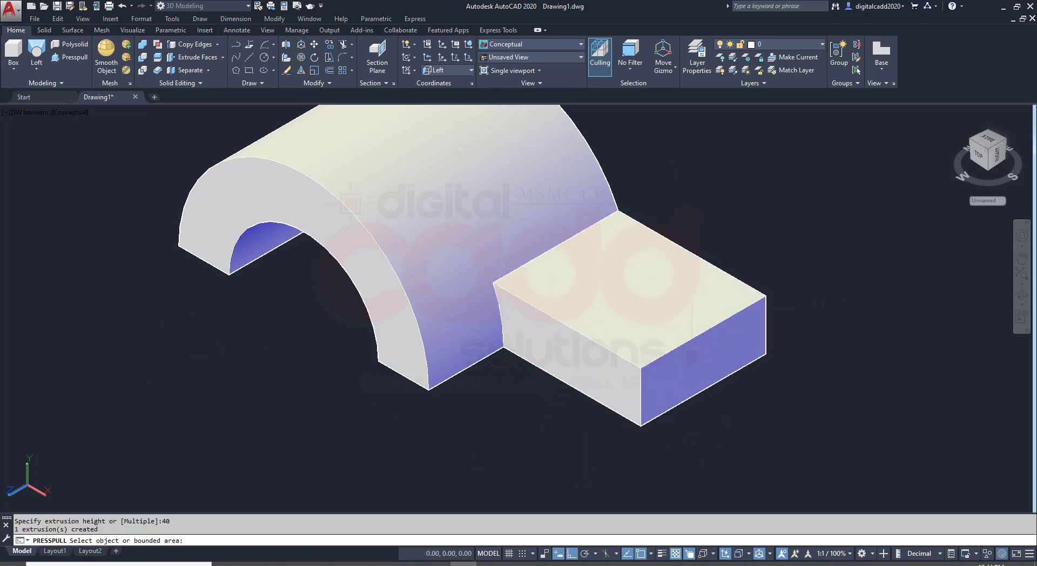
key("Return")
- Move the box solid 13 units along X
left_click(594, 379)
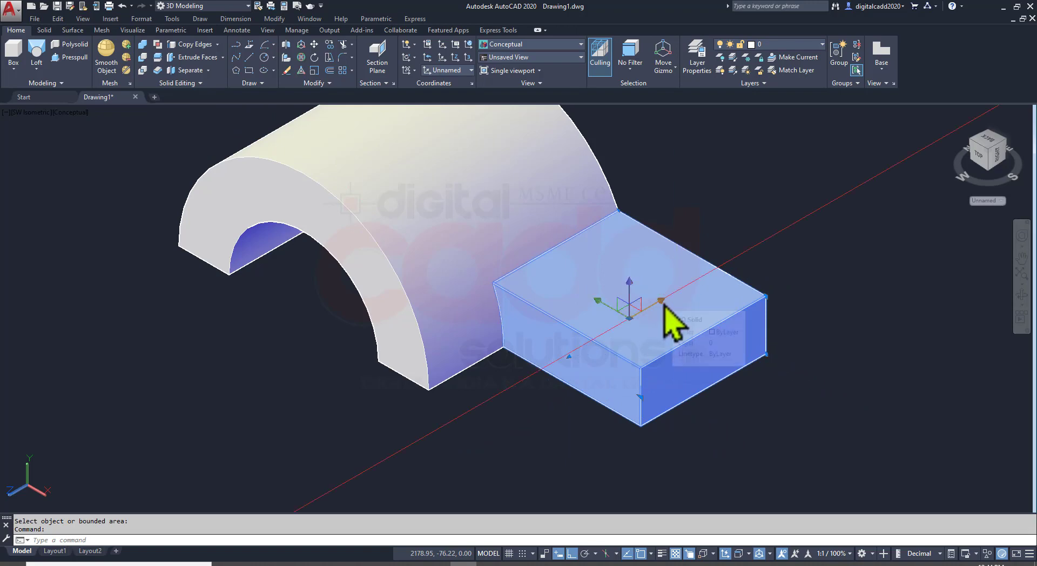
left_click(646, 308)
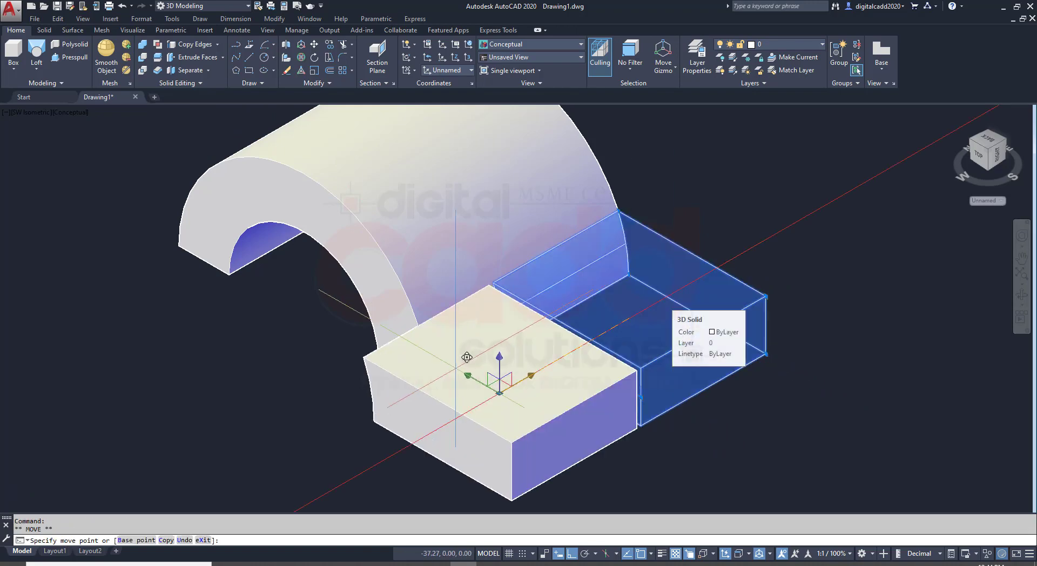
type("13")
key("Return")
key("Escape")
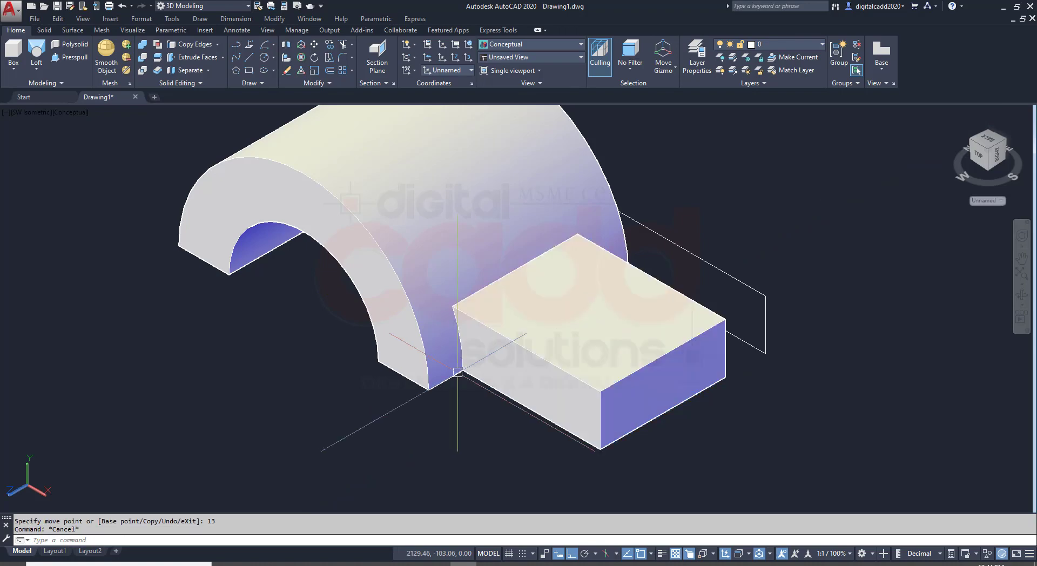
- Move the block with M by displacement to sit beside the arch
mouse_move(659, 288)
middle_mouse_down("shift")
mouse_move(613, 351)
mouse_move(664, 273)
middle_mouse_up("shift")
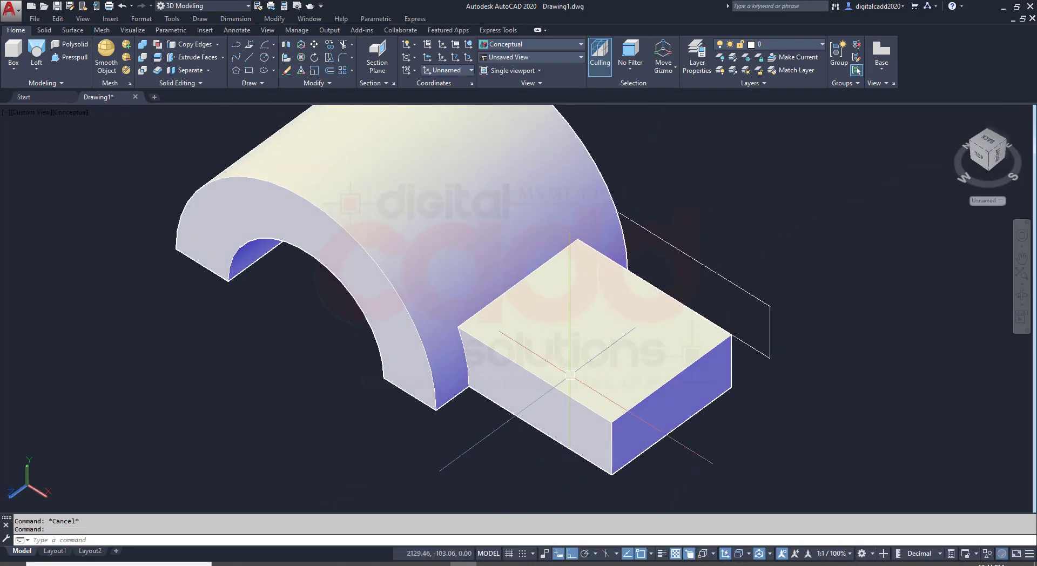
middle_click_drag(574, 389, 588, 219, "shift")
scroll(587, 219, "up", 2)
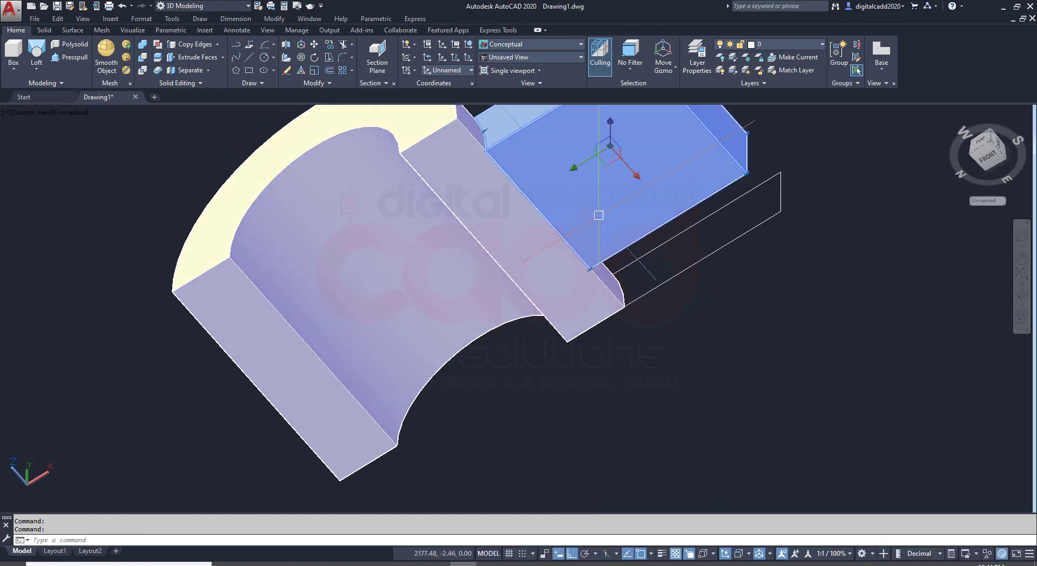
scroll(562, 212, "up", 5)
left_click(559, 214)
type("m")
key("Return")
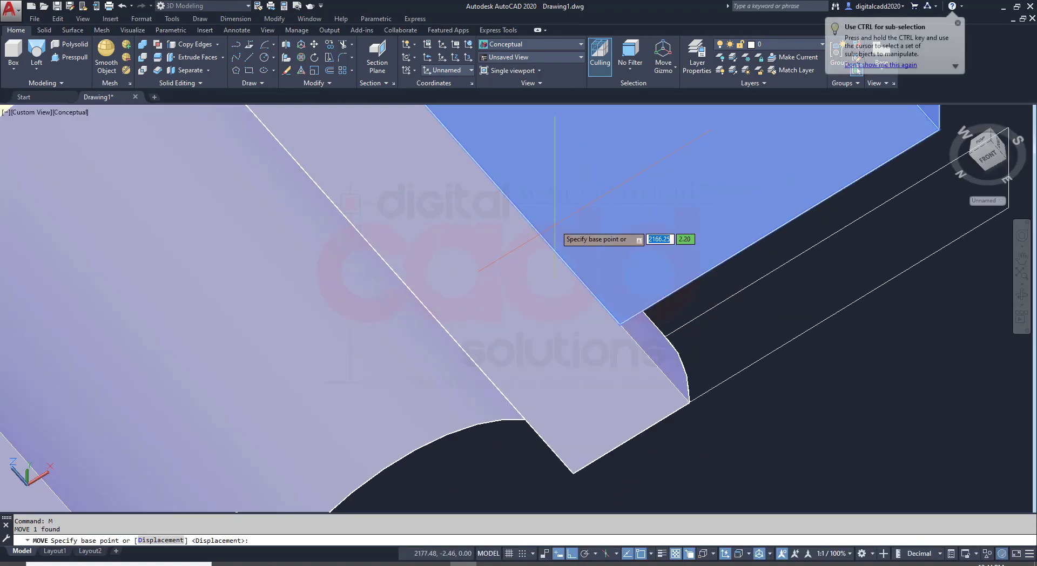
key("Return")
left_click(527, 213)
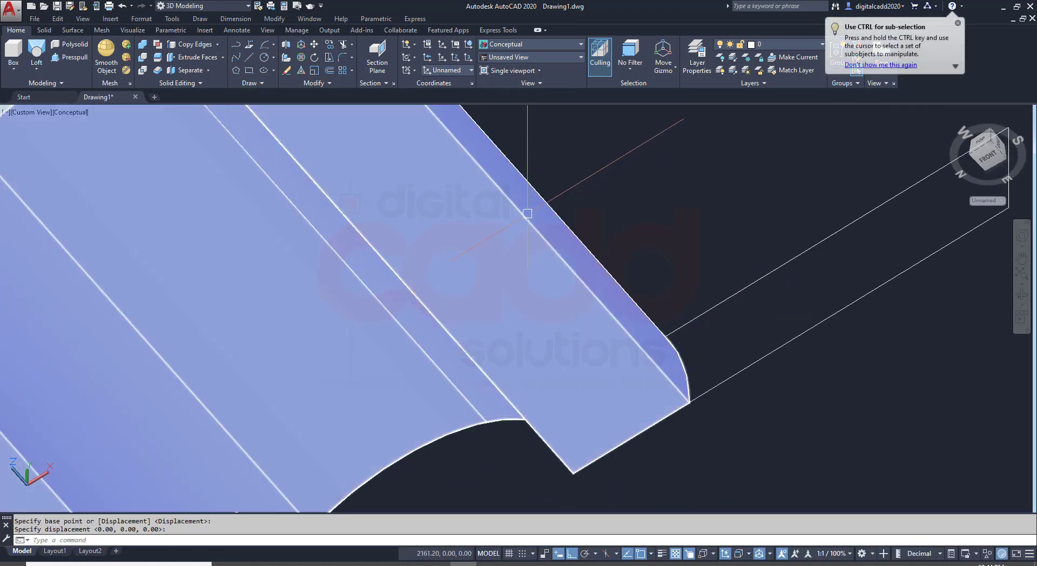
- Undo the view changes to return to the Southwest Isometric view
key("ctrl+z")
key("ctrl+z")
key("ctrl+z")
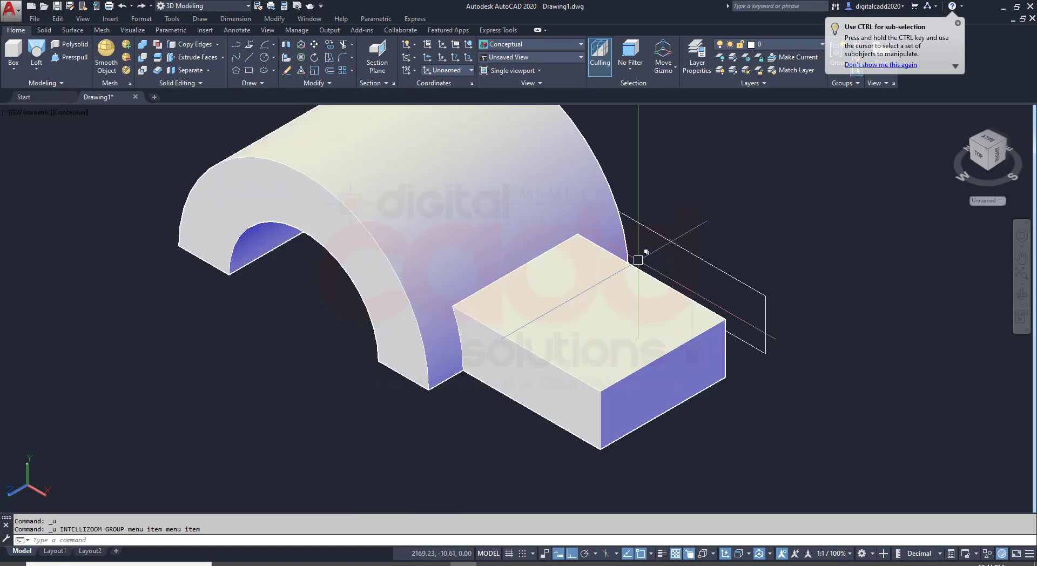
mouse_move(648, 353)
middle_mouse_down("shift")
mouse_move(655, 181)
mouse_move(638, 377)
middle_mouse_up("shift")
scroll(638, 377, "up", 1)
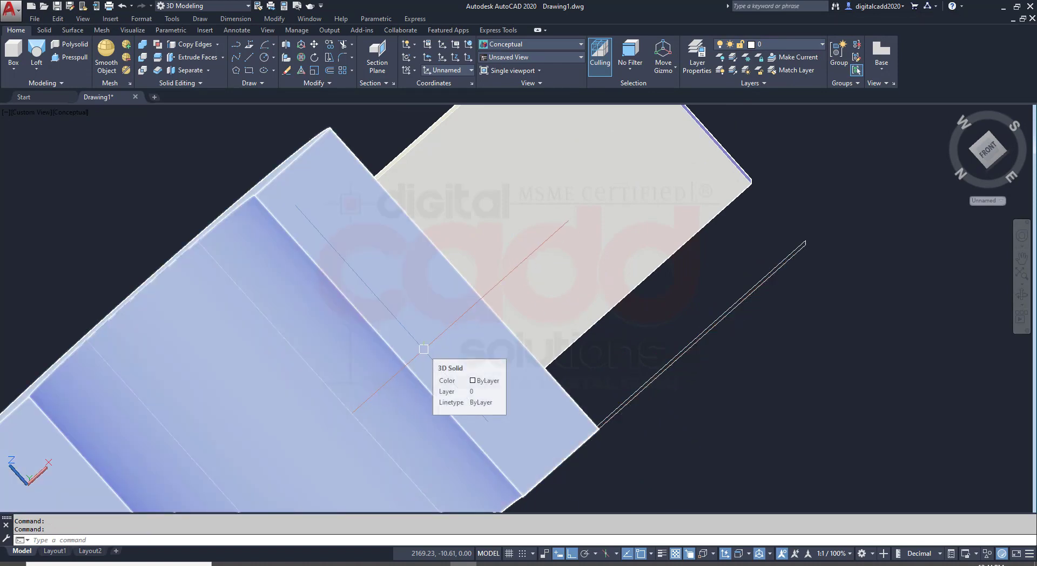
left_click(657, 274)
scroll(648, 324, "down", 2)
middle_click_drag(735, 397, 638, 372)
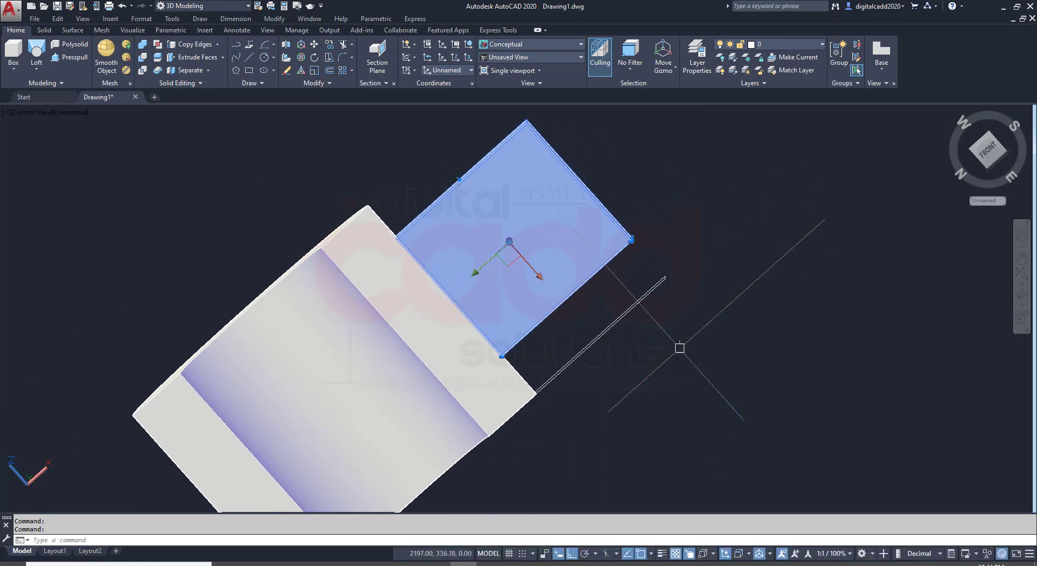
key("ctrl+z")
key("ctrl+z")
key("ctrl+z")
key("ctrl+z")
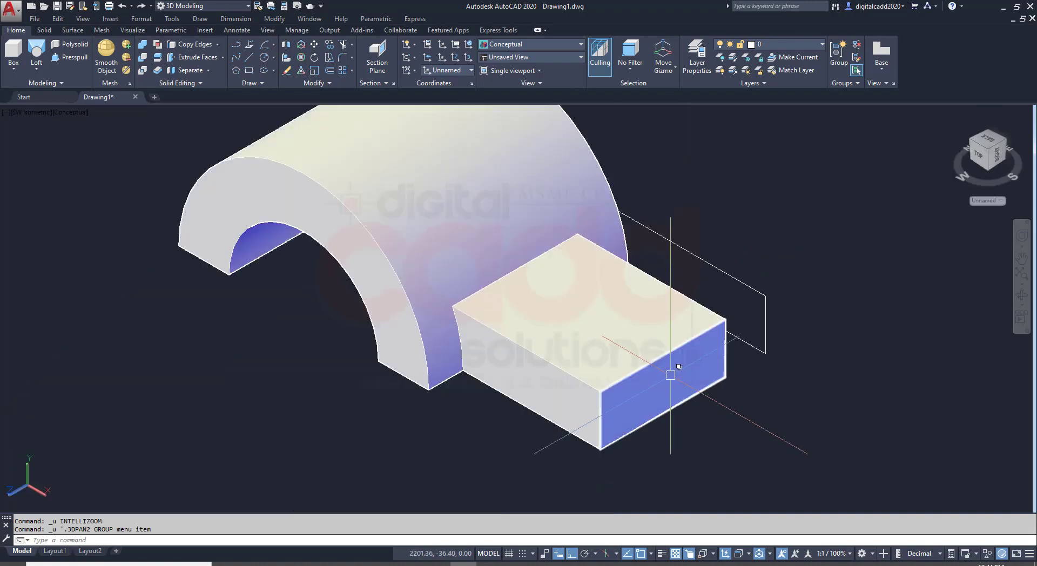
key("ctrl+z")
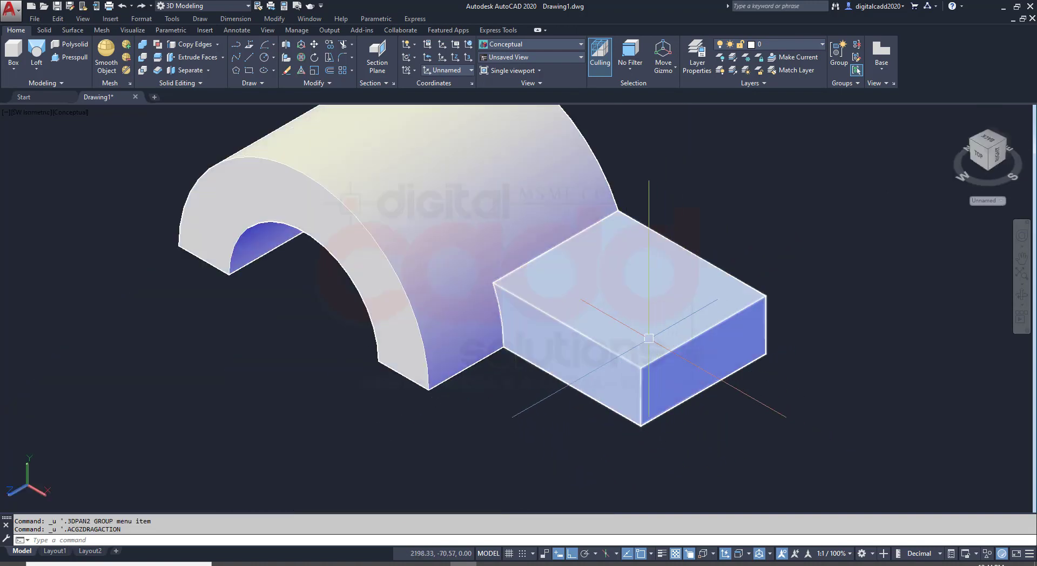
- Move the block from a base point so its back end sits flush against the half-ring's side
key("Escape")
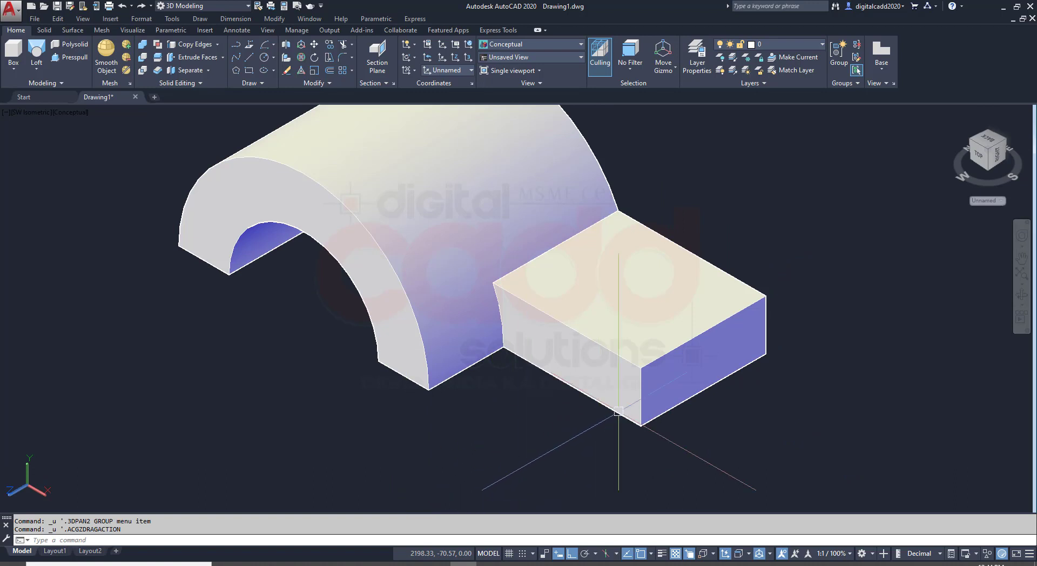
left_click(619, 412)
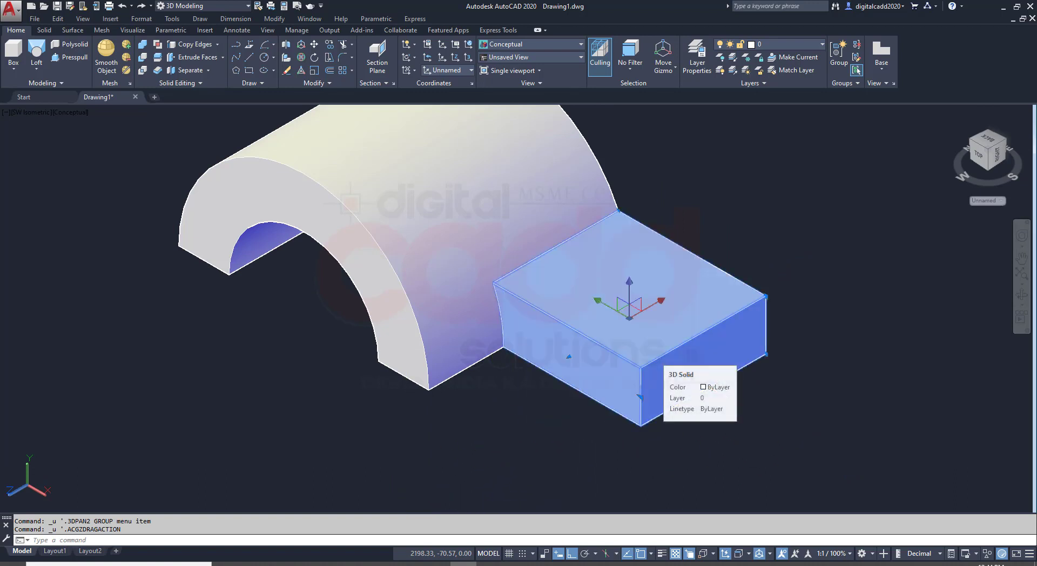
middle_click_drag(794, 433, 765, 407, "shift")
type("M")
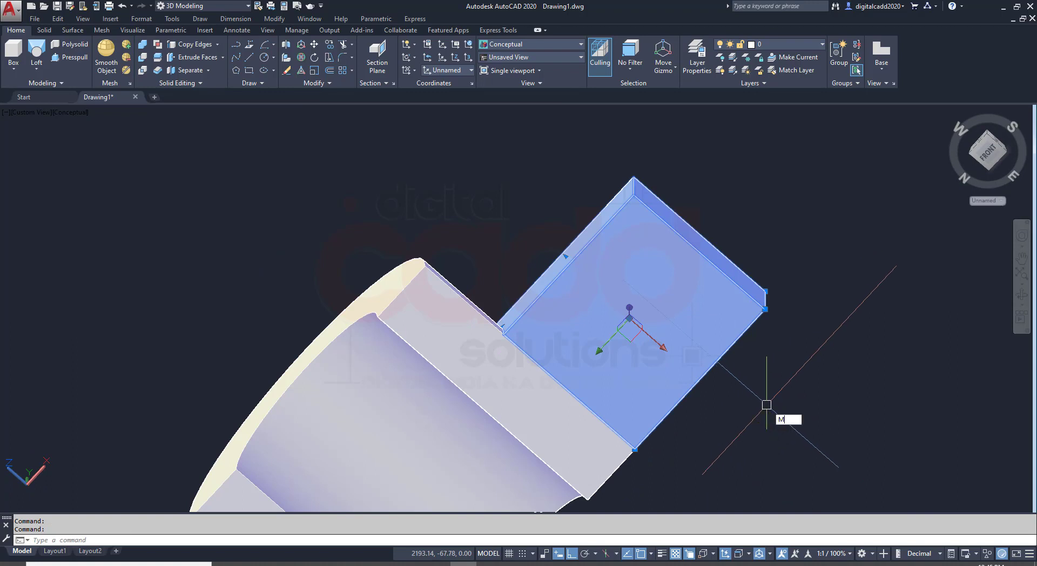
key("Return")
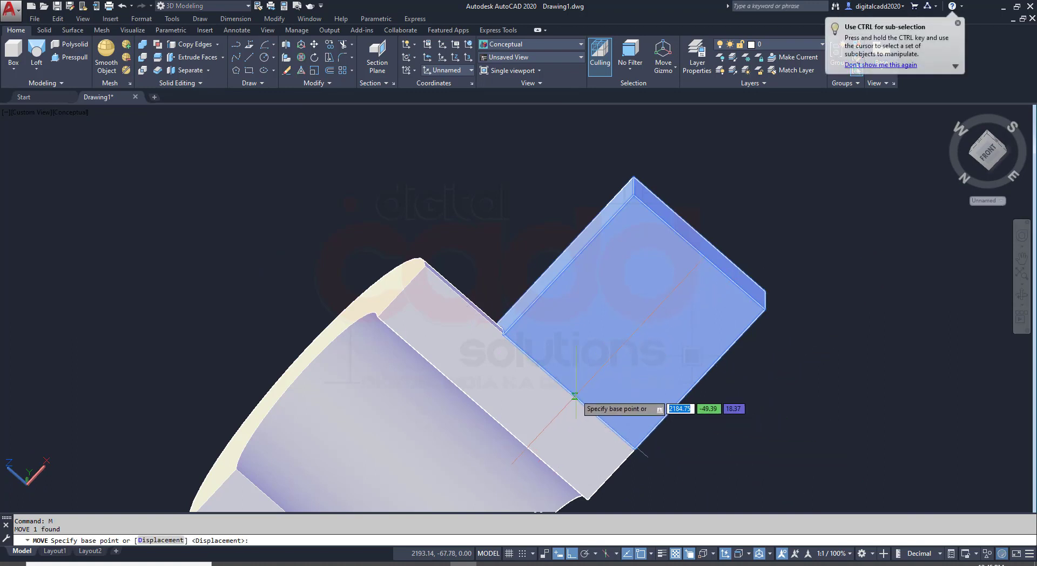
left_click(569, 391)
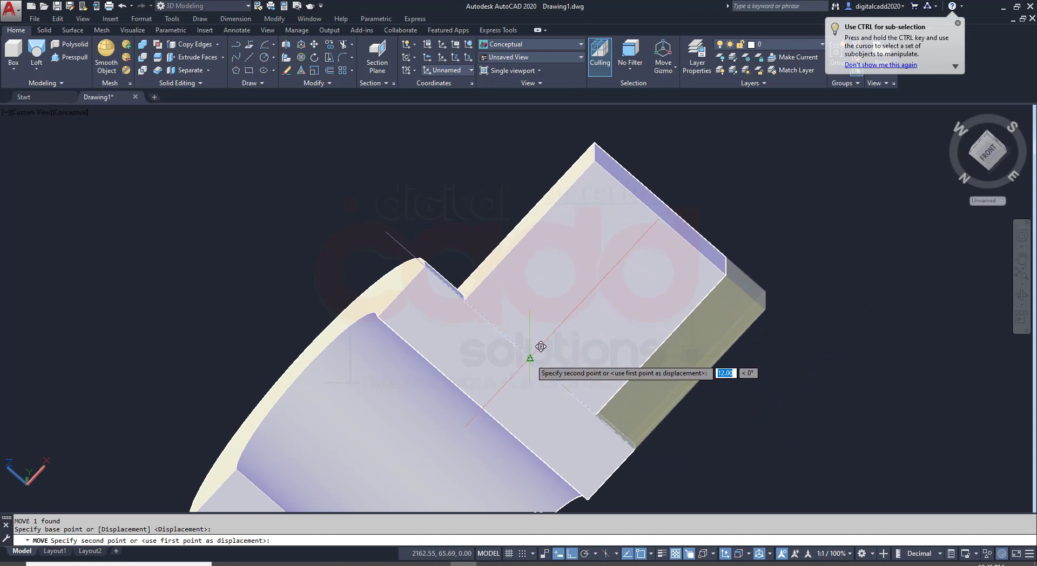
scroll(541, 346, "down", 4)
mouse_move(541, 346)
middle_mouse_down("shift")
mouse_move(539, 494)
mouse_move(537, 302)
mouse_move(510, 339)
mouse_move(527, 332)
middle_mouse_up("shift")
left_click(537, 302)
- Union the block and arch solids using a crossing window
left_click(143, 46)
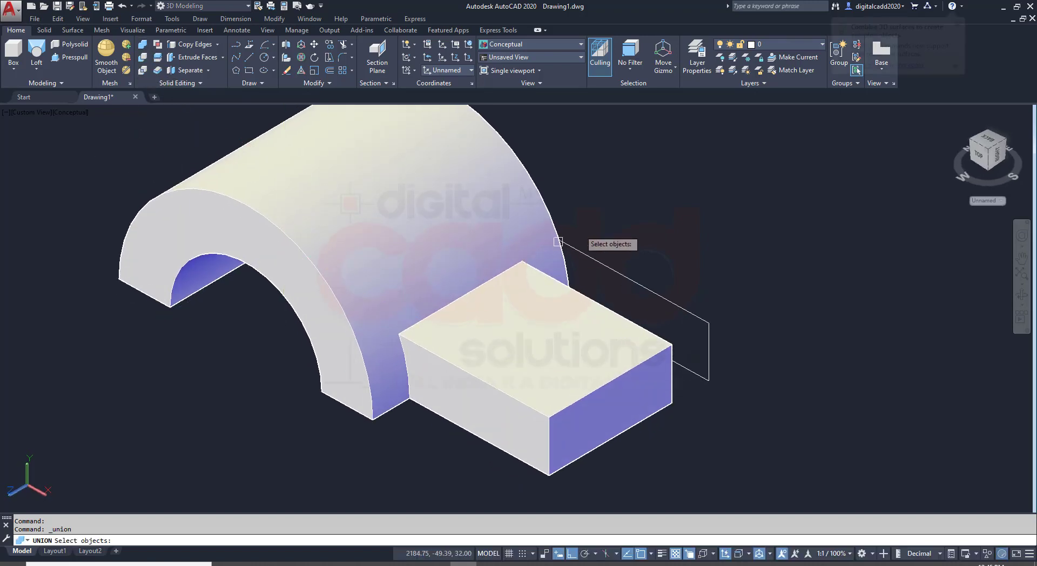
left_click(630, 190)
left_click(396, 346)
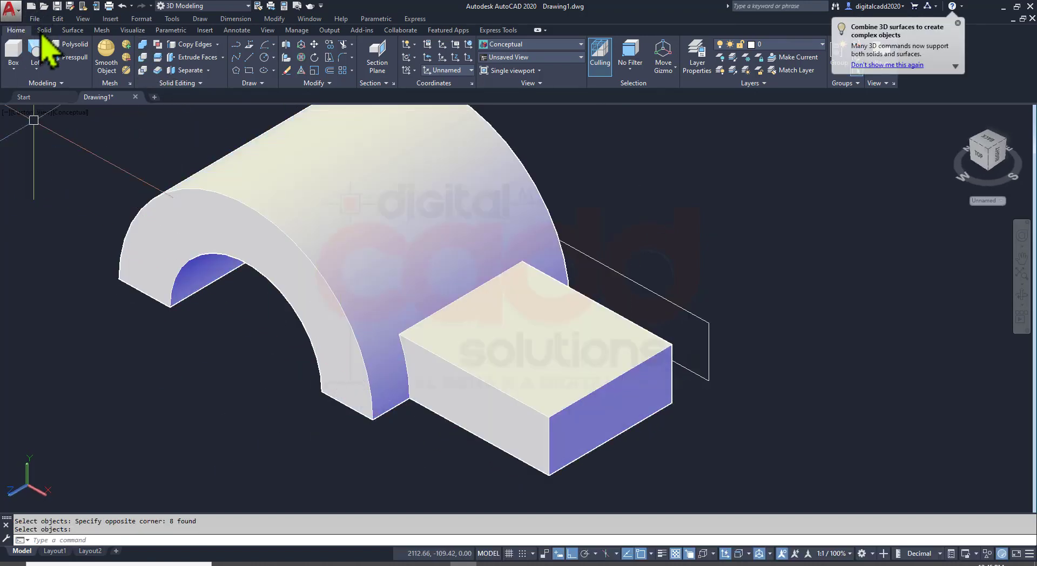
- Fillet the block's two outer end edges with radius 50
left_click(43, 30)
left_click(389, 54)
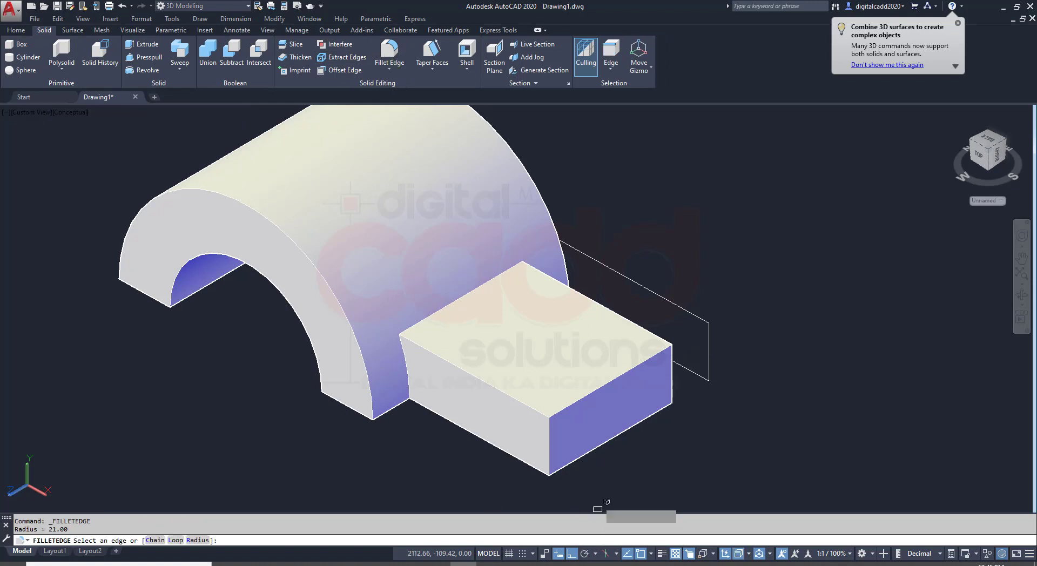
left_click(553, 451)
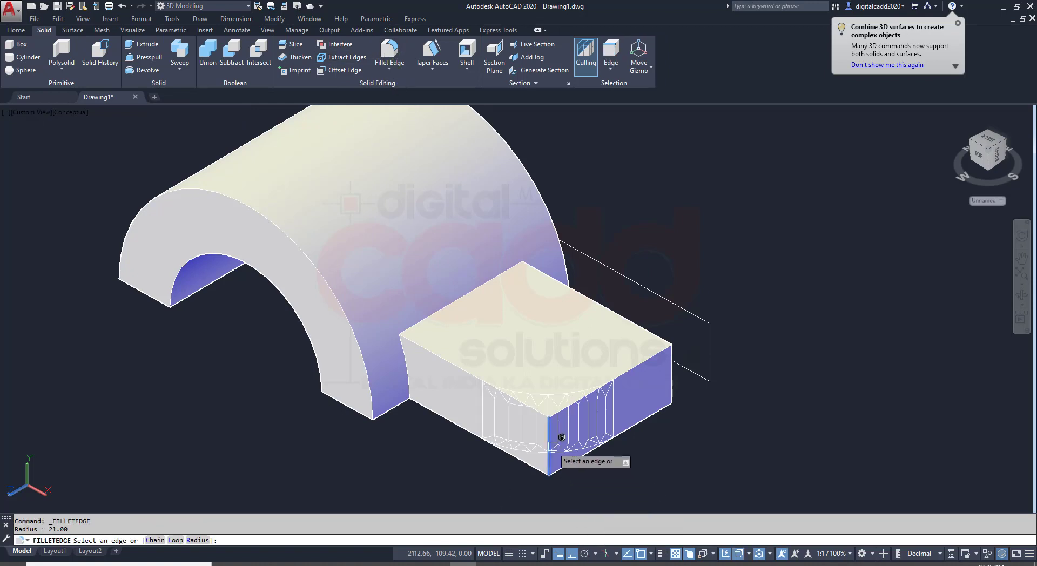
left_click(673, 379)
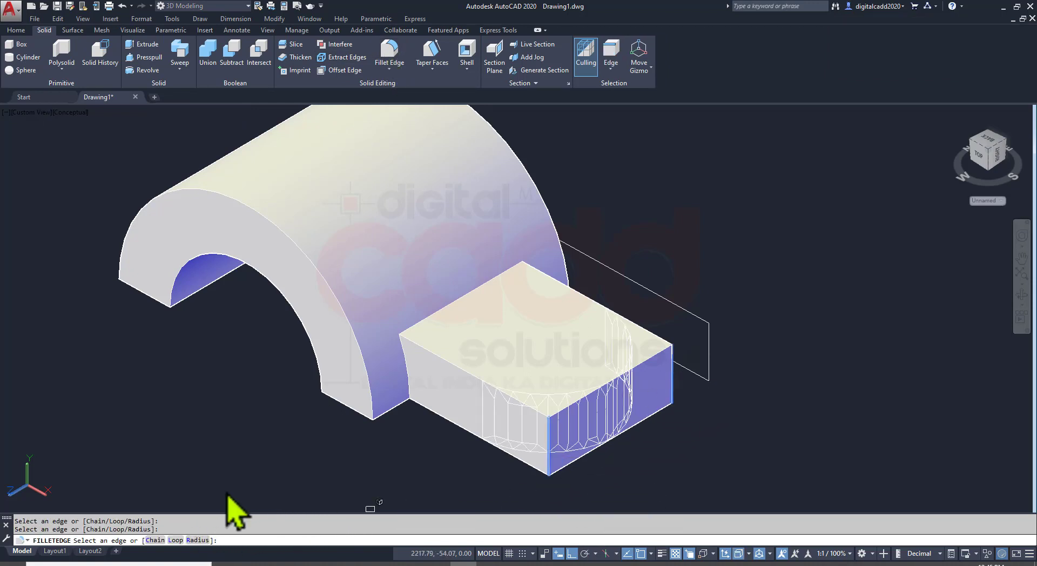
type("R")
key("Return")
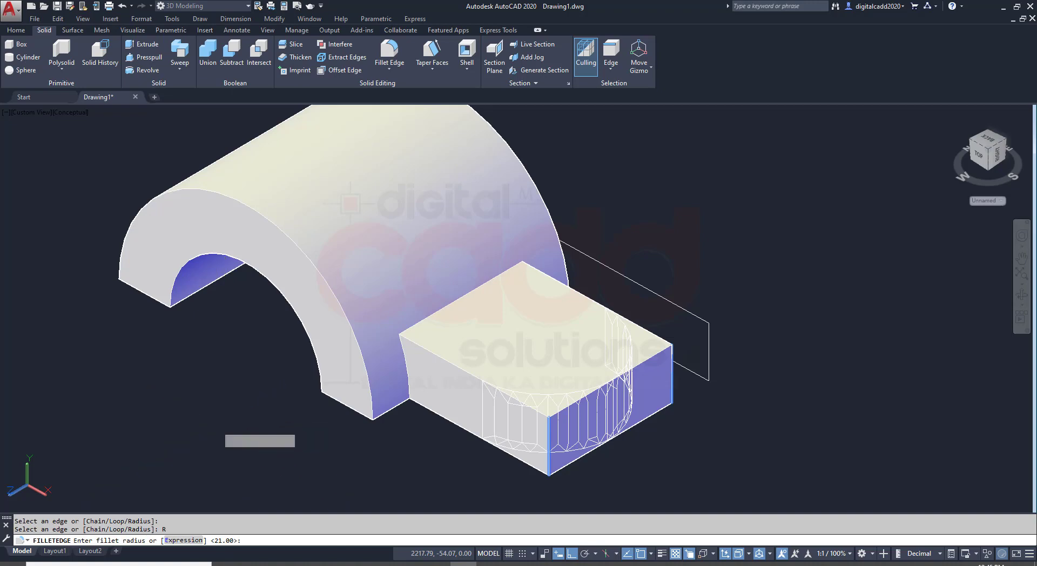
type("50")
key("Return")
key("Return")
key("Return")
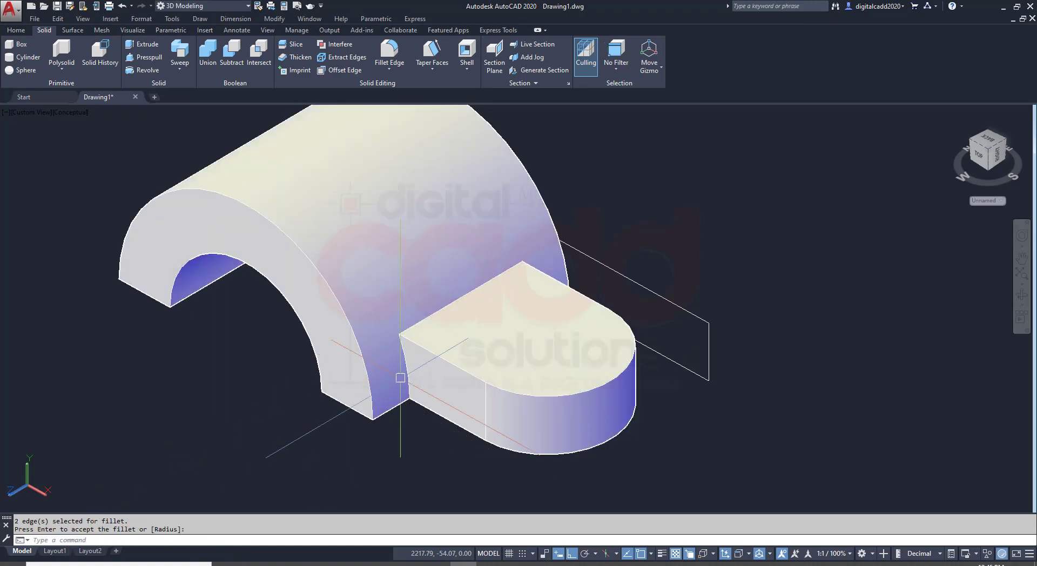
- Window-select the leftover 2D profile outline and delete it
middle_click_drag(400, 377, 506, 348, "shift")
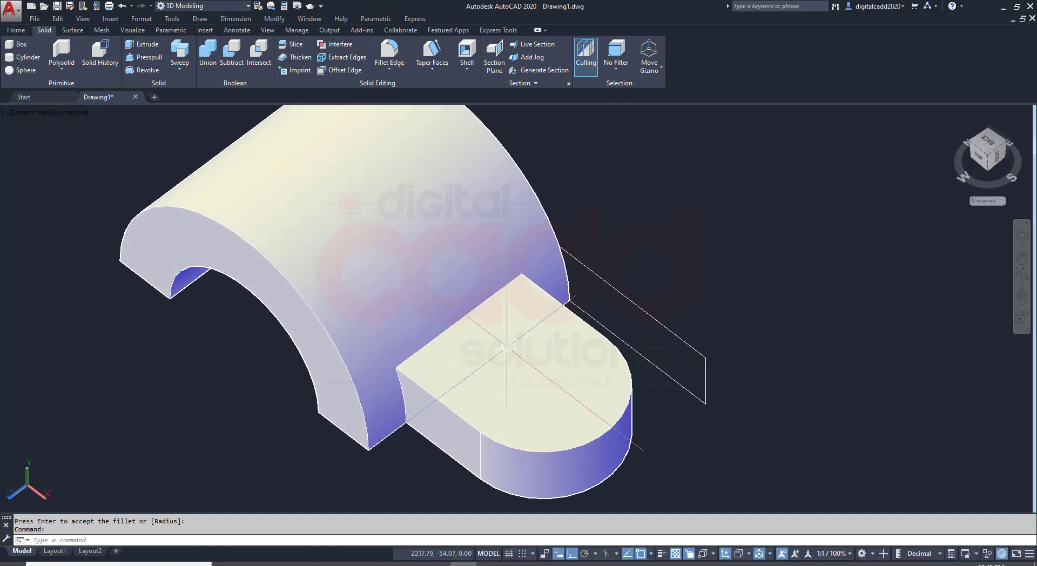
scroll(507, 348, "down", 4)
left_click(507, 348)
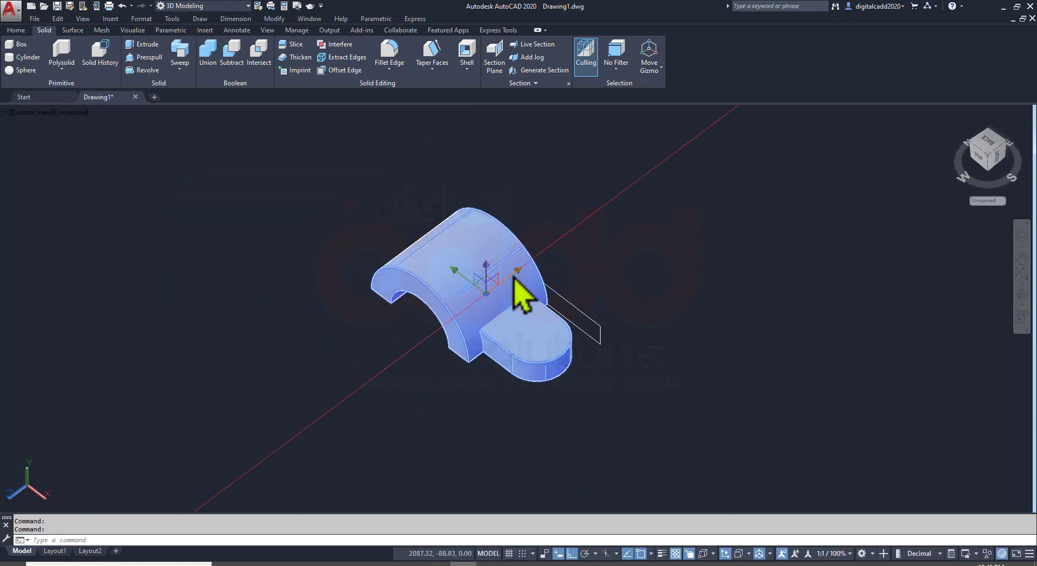
left_click_drag(486, 278, 340, 373)
key("Escape")
left_click(412, 190)
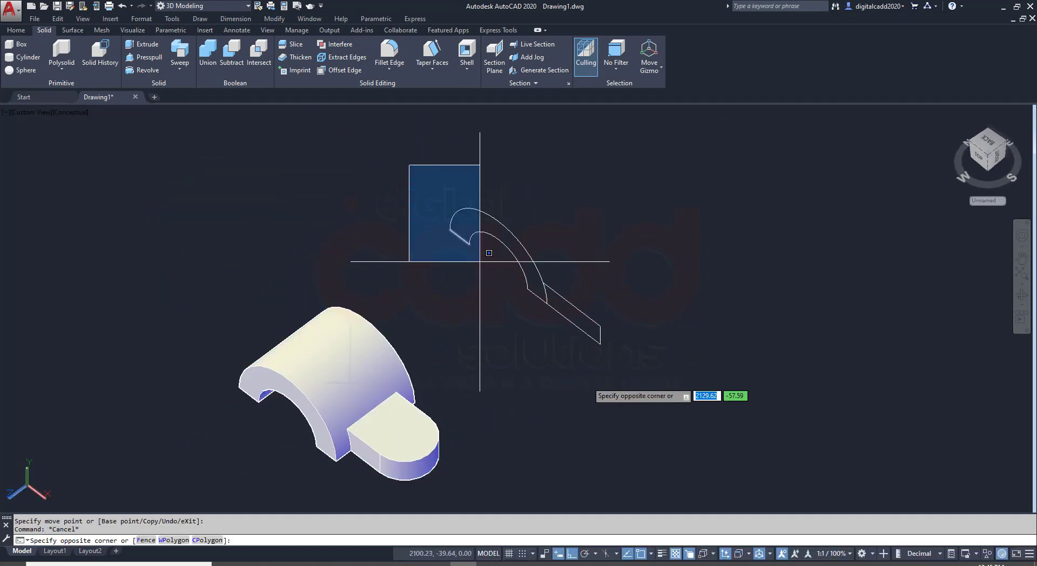
left_click(699, 420)
key("Delete")
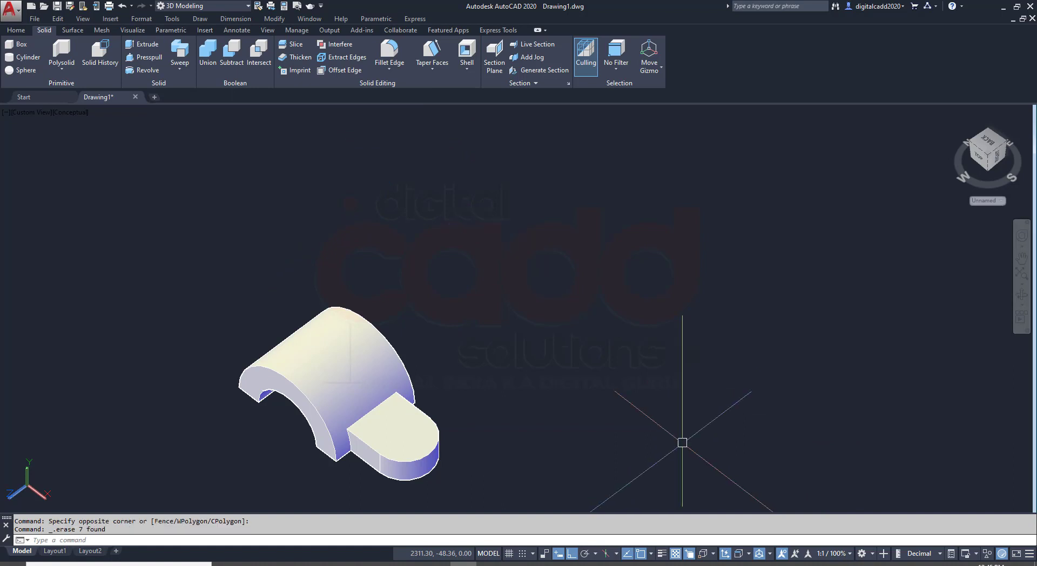
middle_click_drag(259, 459, 290, 398, "shift")
scroll(287, 462, "up", 2)
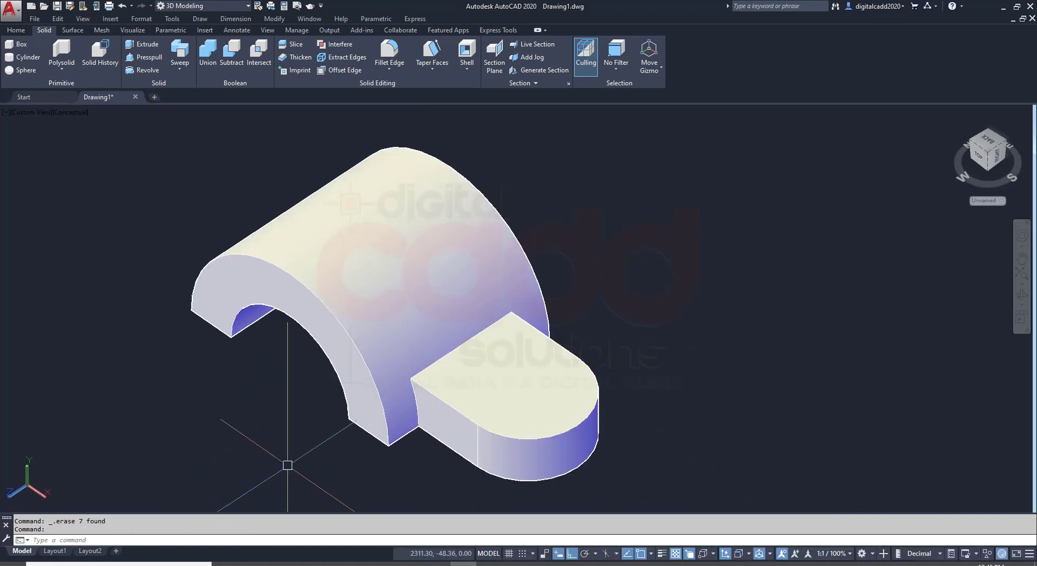
scroll(370, 462, "up", 2)
scroll(371, 462, "up", 2)
type("C")
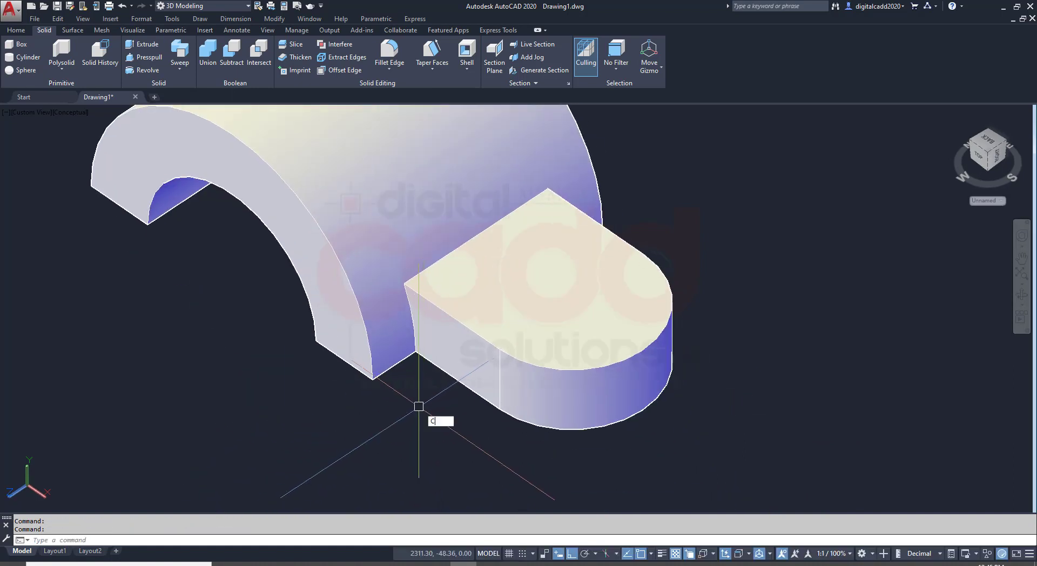
- Draw a diameter-24 circle centred on the top face of the clamp's rounded end
key("Return")
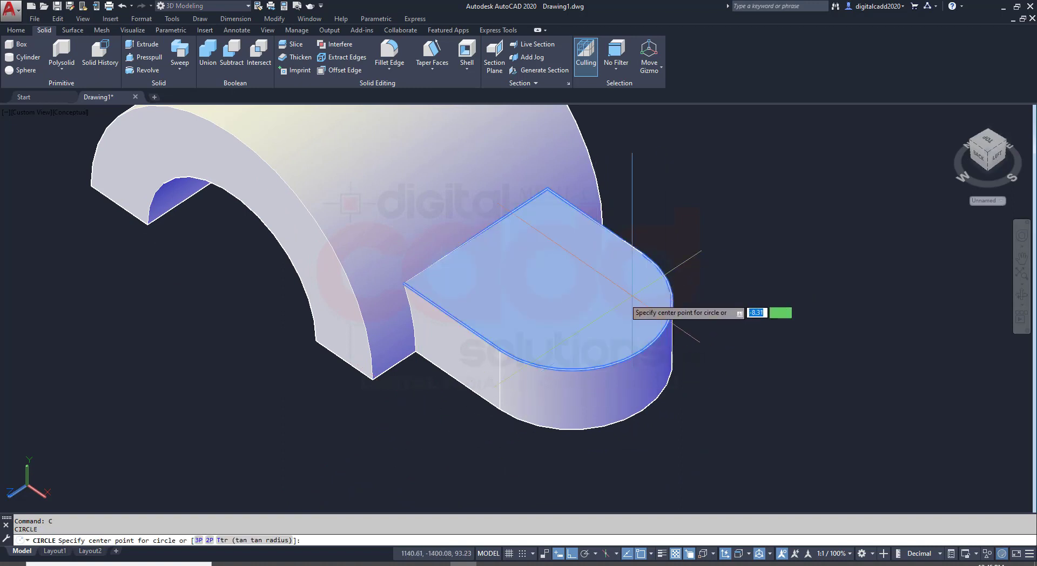
left_click(572, 303)
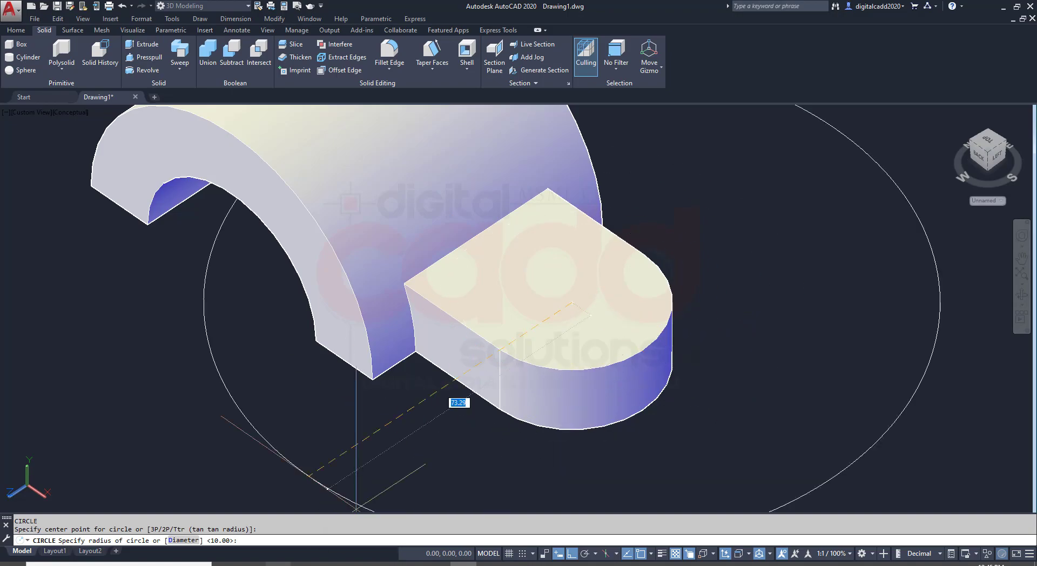
left_click(305, 563)
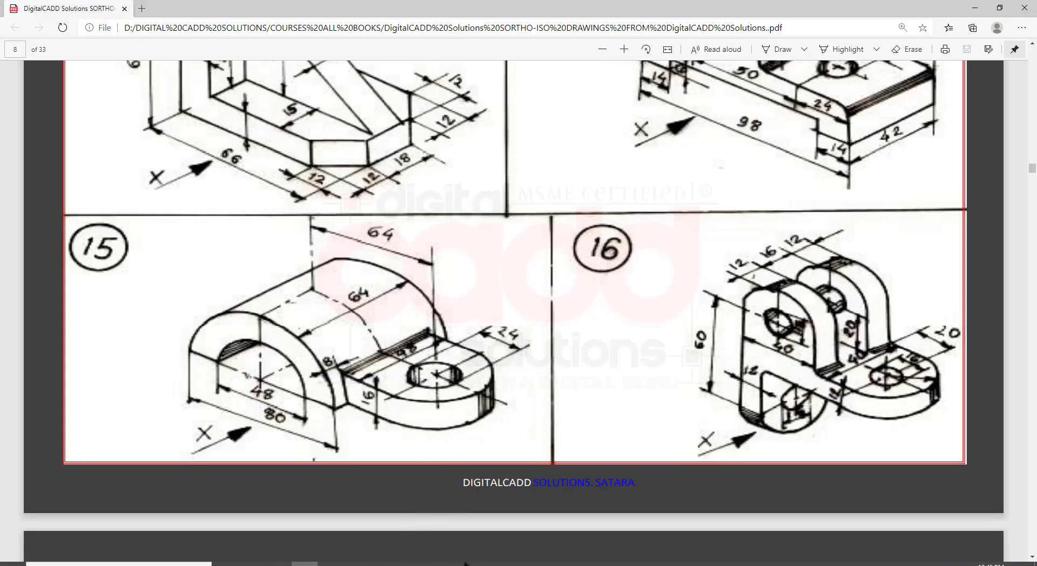
left_click(465, 564)
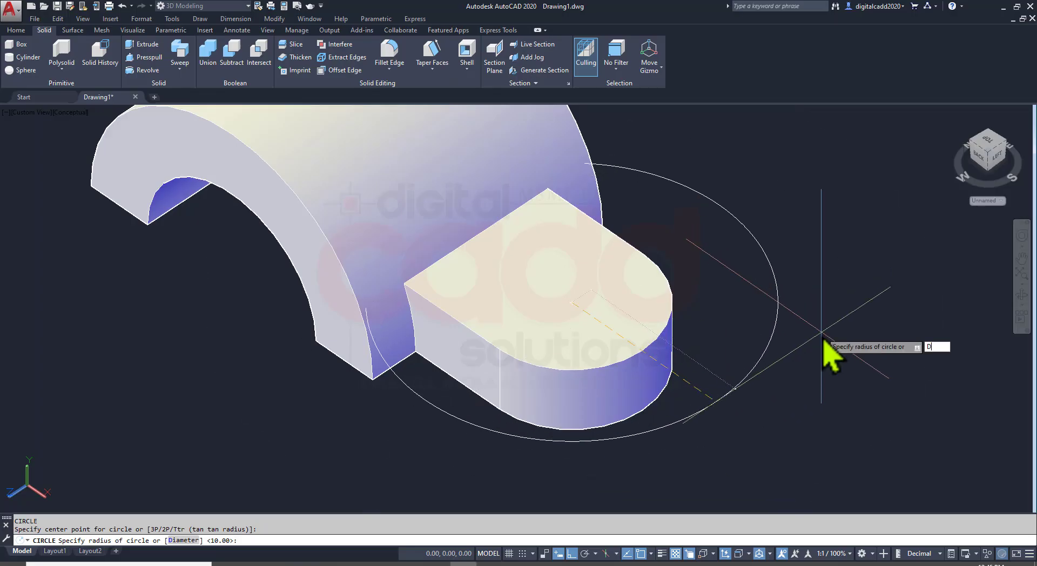
key("Return")
type("24")
key("Return")
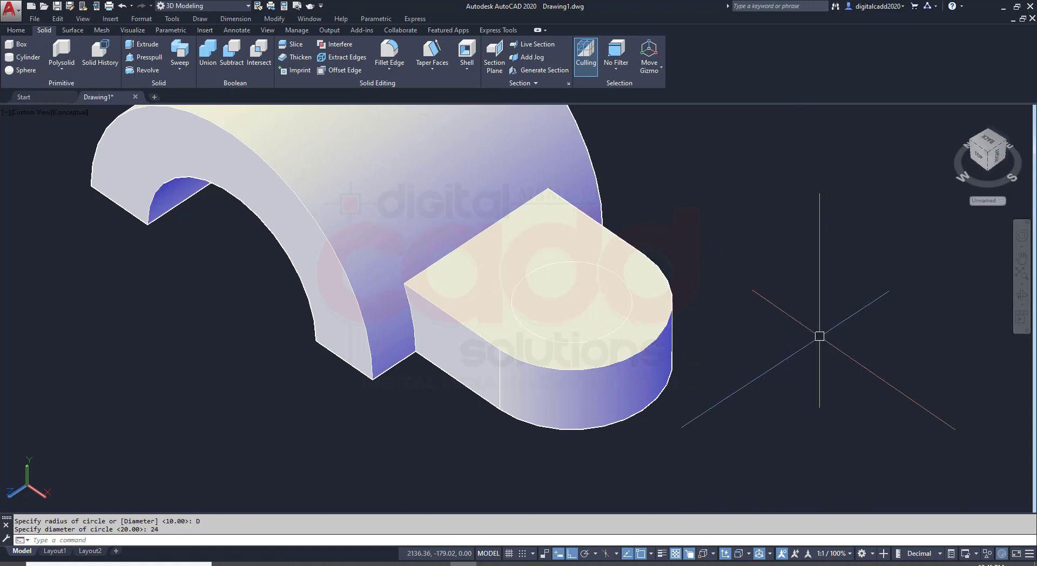
- Presspull the circle through the lug to cut the 24 mm hole
left_click(143, 56)
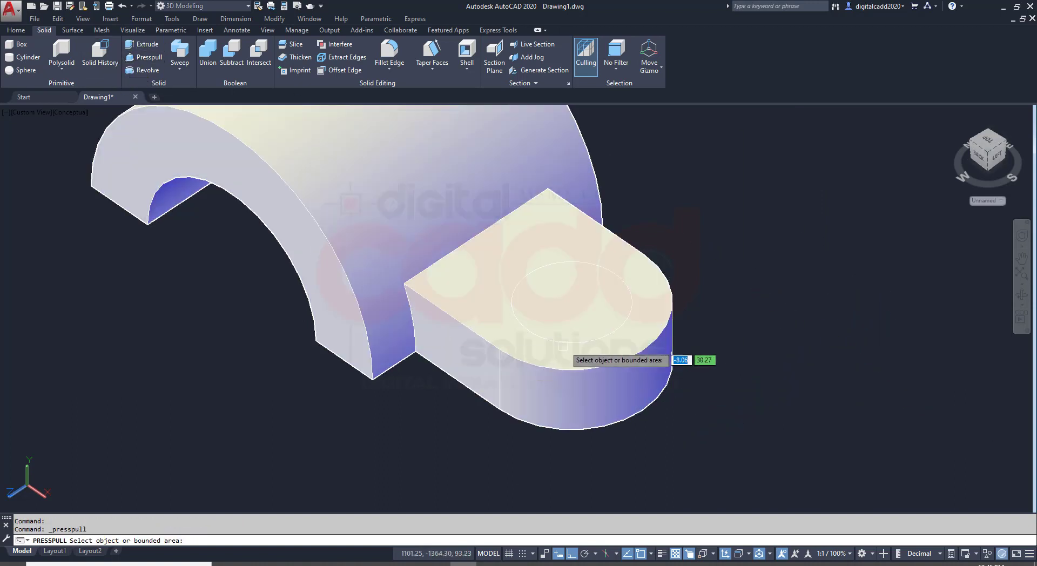
left_click(549, 306)
left_click(629, 472)
scroll(629, 472, "down", 5)
key("Return")
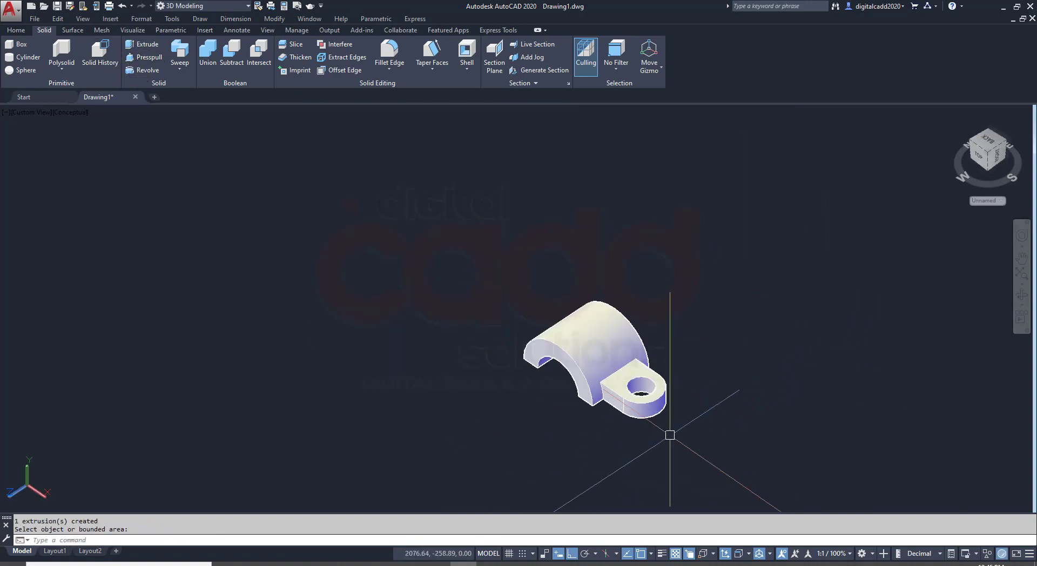
- Window-select and delete the leftover hole circle
left_click(596, 231)
left_click(736, 482)
key("Delete")
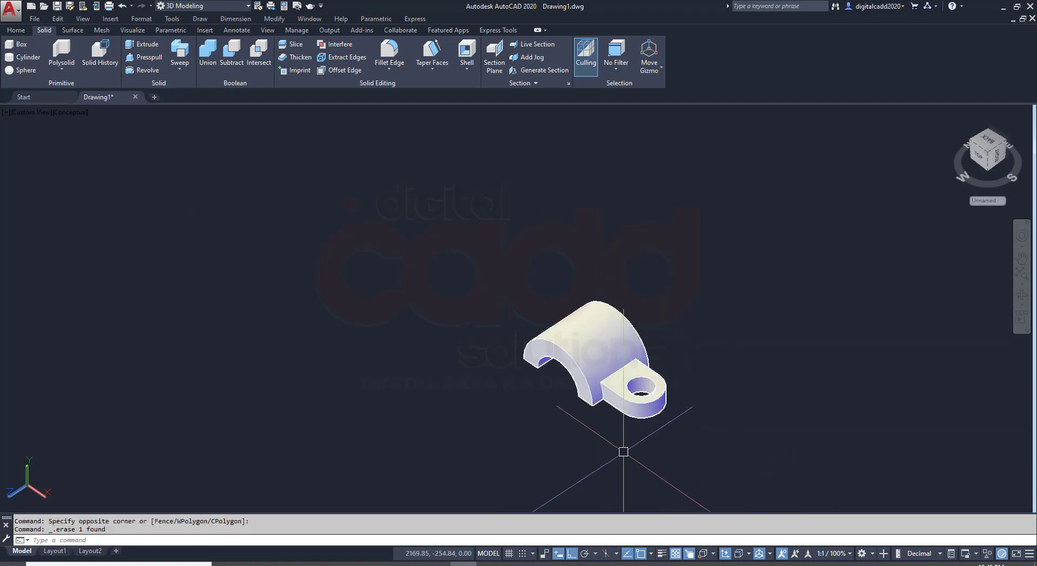
scroll(626, 438, "up", 2)
- Save the drawing as Drawing13D 9
key("ctrl+s")
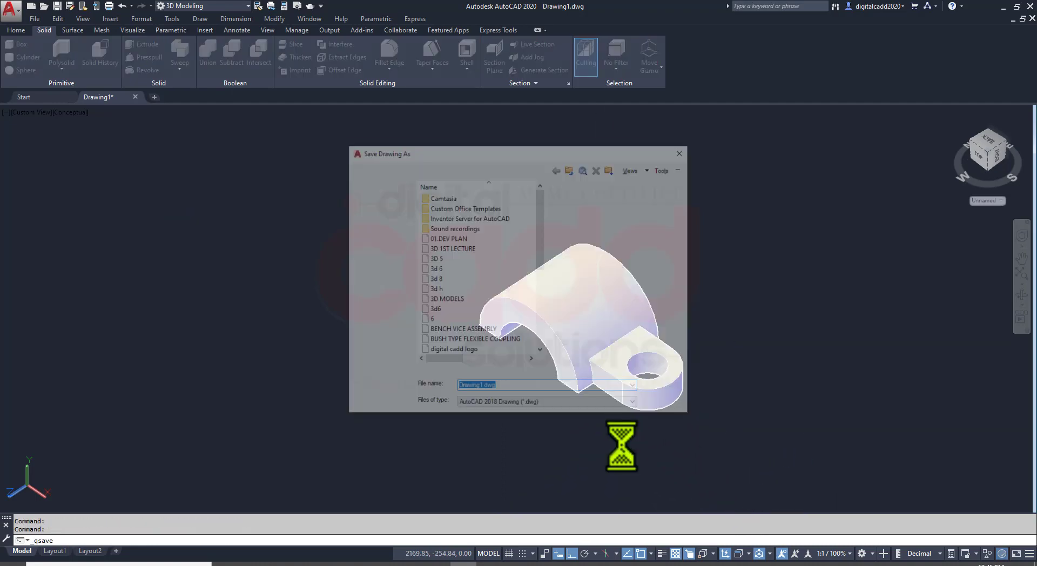
type("3")
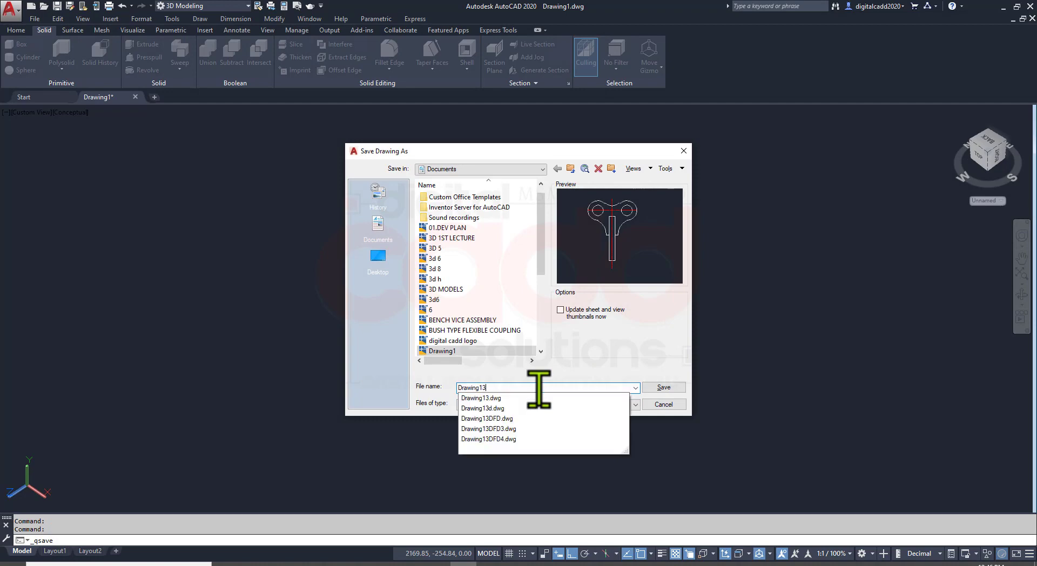
type("D 9")
key("Return")
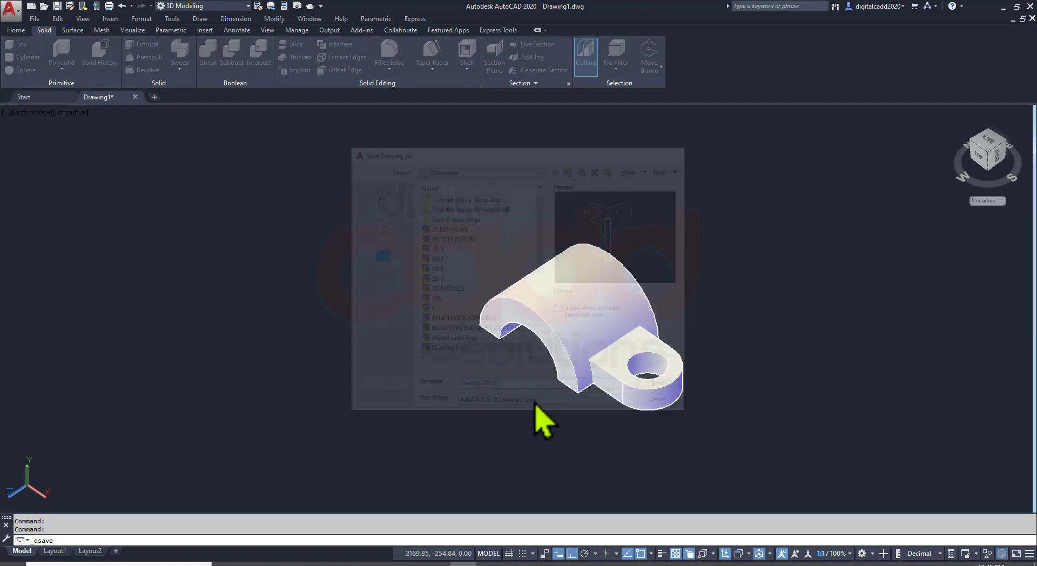
- Zoom out and switch the viewport to the SE Isometric view to show all parts
mouse_move(540, 419)
middle_mouse_down()
mouse_move(417, 389)
mouse_move(412, 296)
mouse_move(375, 301)
mouse_move(346, 377)
middle_mouse_up()
scroll(417, 389, "up", 3)
scroll(345, 377, "down", 3)
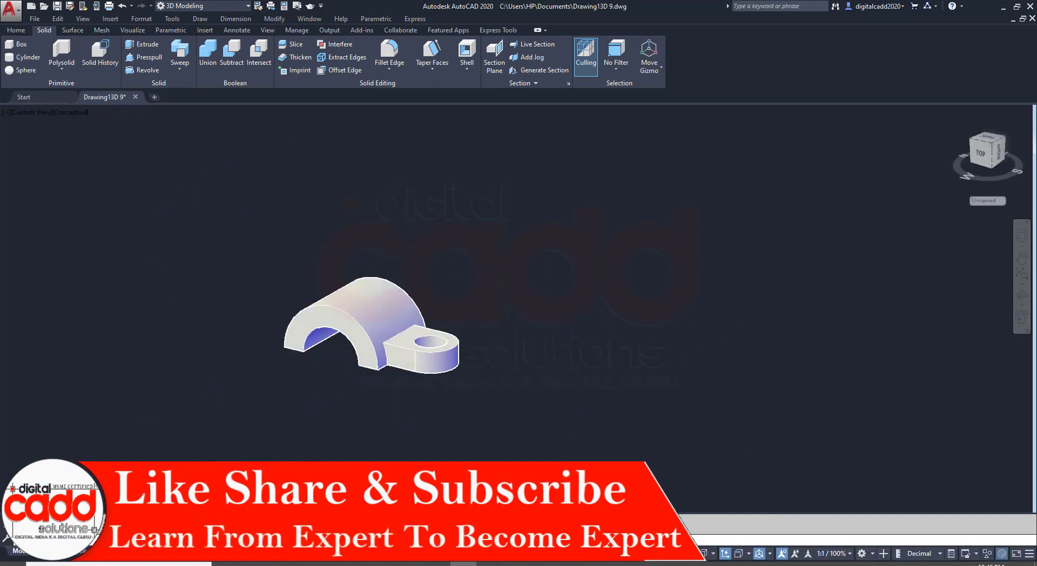
scroll(412, 364, "down", 3)
scroll(355, 307, "down", 2)
scroll(487, 418, "up", 1)
scroll(487, 417, "up", 3)
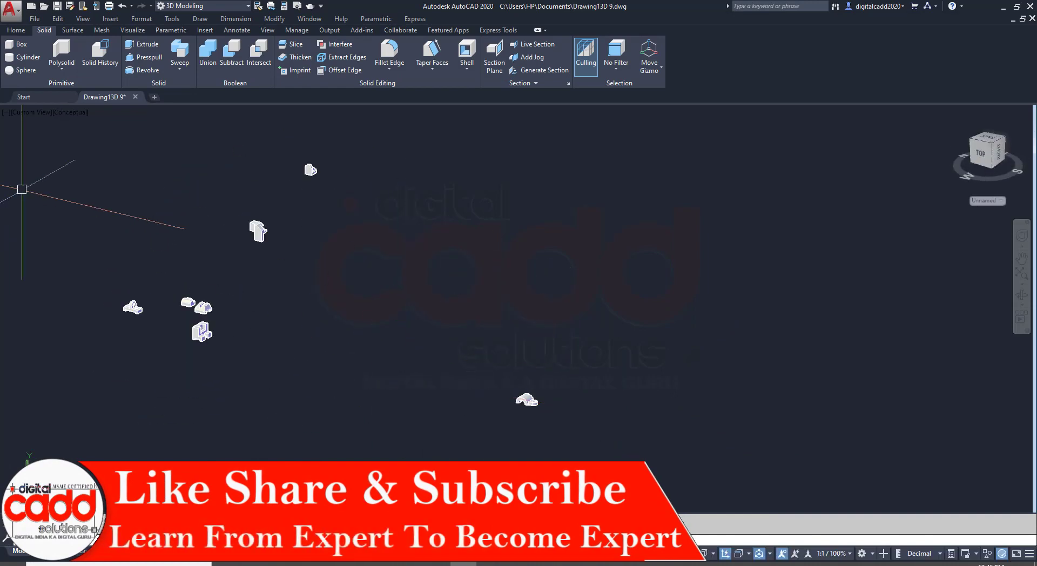
left_click(30, 112)
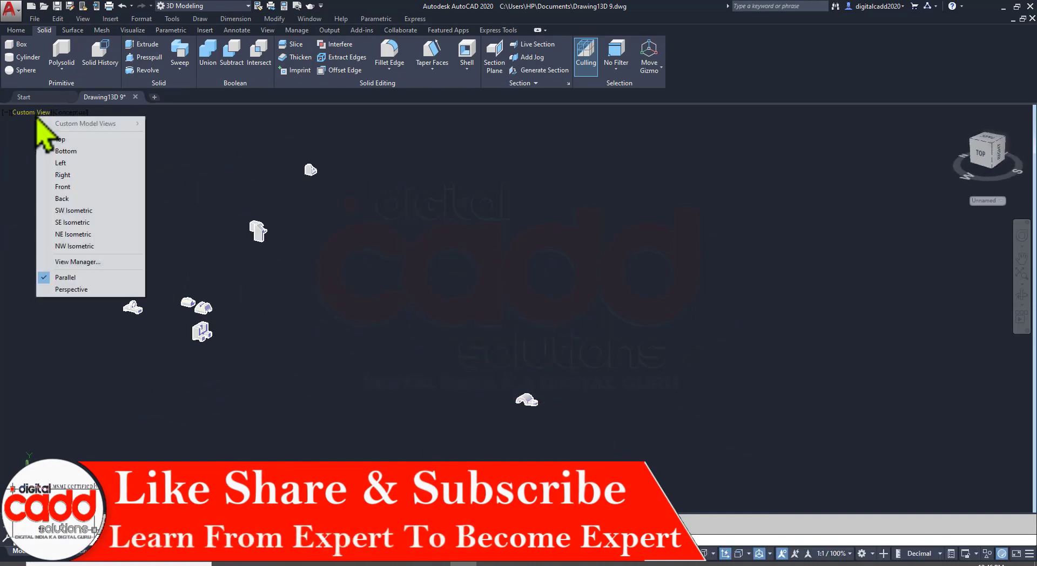
left_click(78, 223)
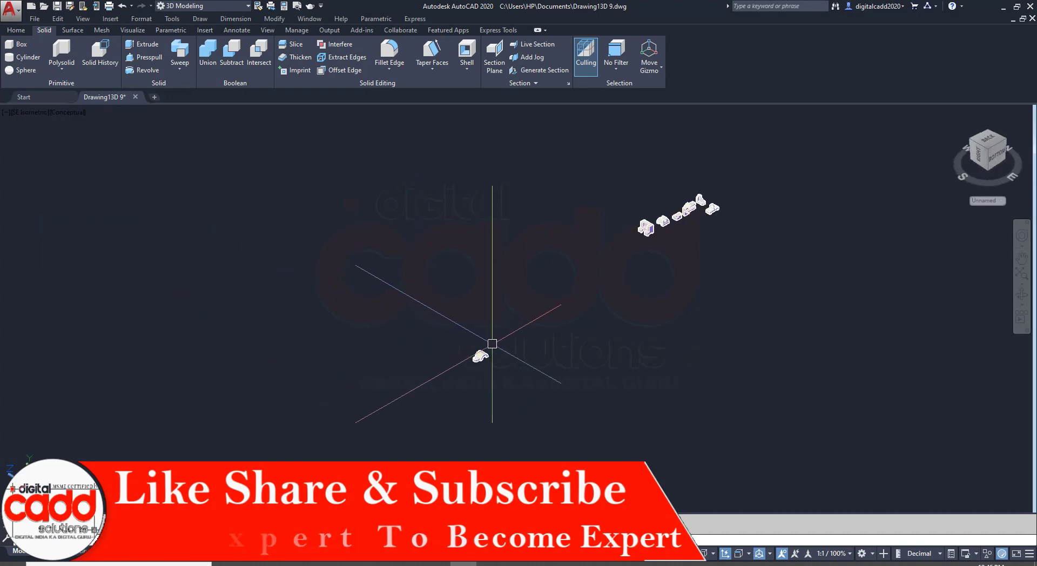
- Drag the holed half-ring clamp beside the other solids and frame the whole group
left_click(477, 356)
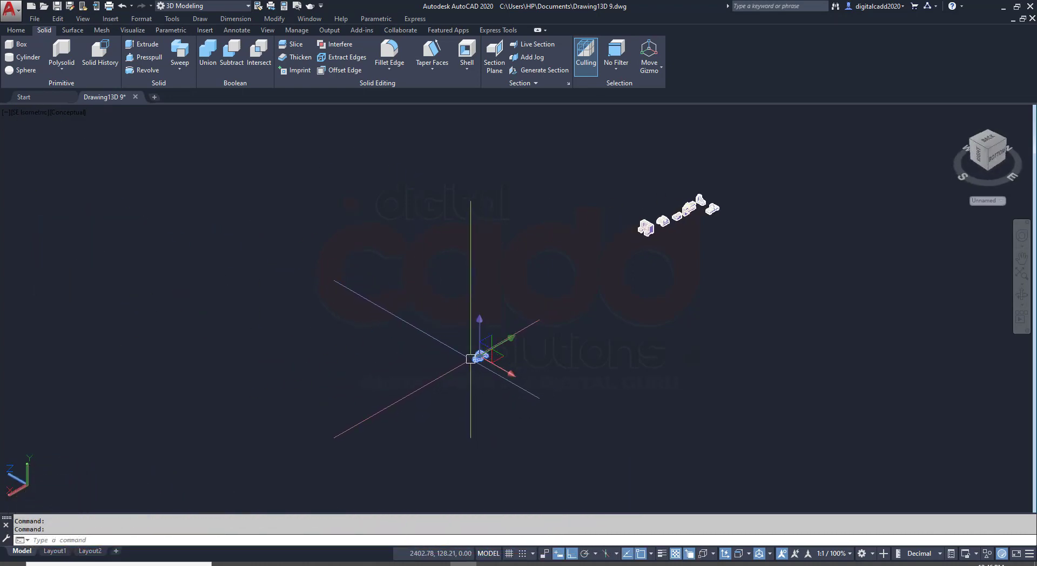
left_click_drag(471, 359, 717, 268)
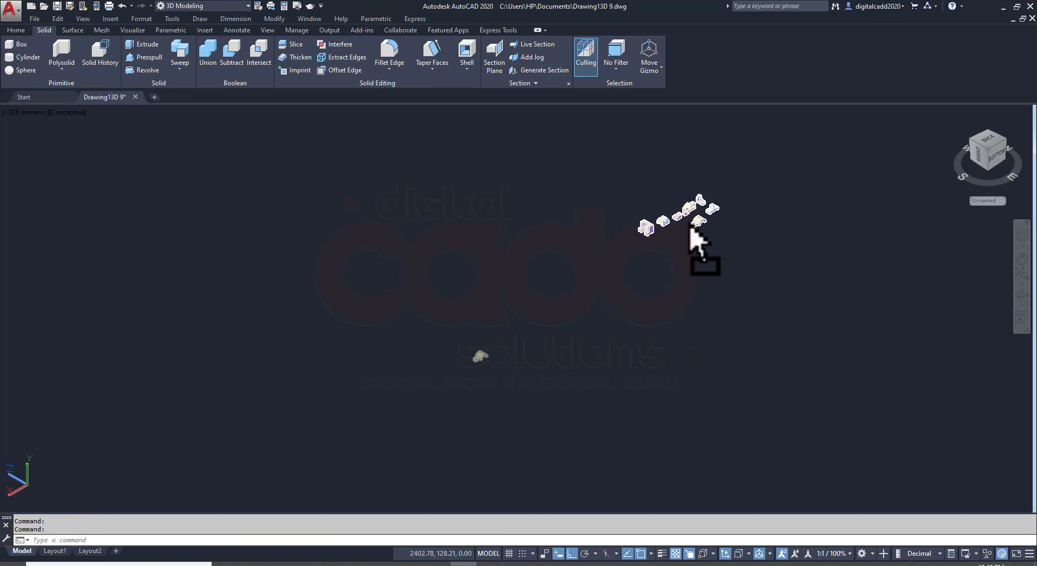
scroll(688, 223, "up", 2)
scroll(688, 223, "up", 2)
scroll(746, 382, "up", 2)
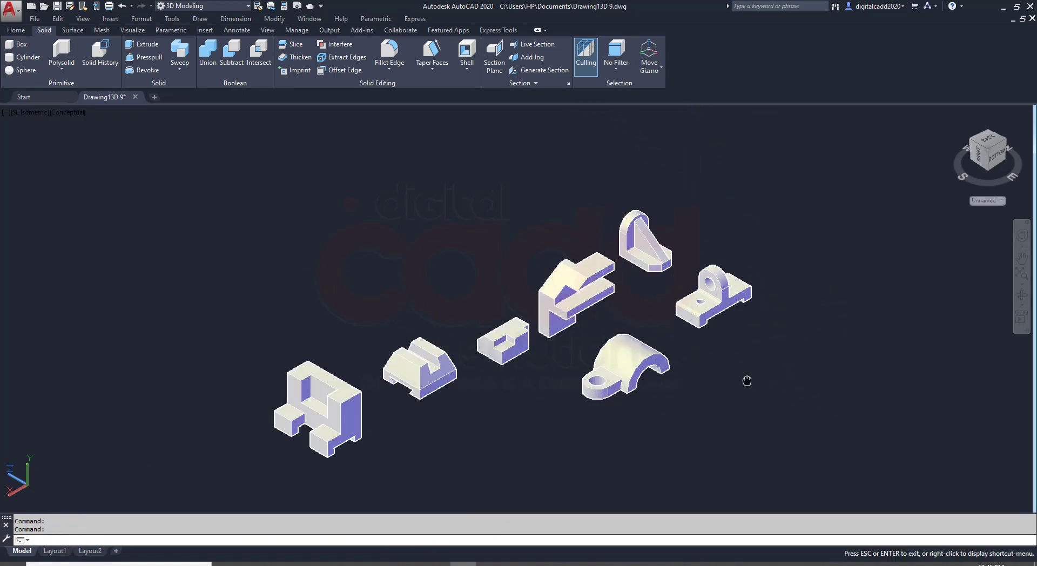
scroll(635, 362, "up", 2)
scroll(636, 362, "up", 2)
middle_click_drag(636, 362, 756, 373)
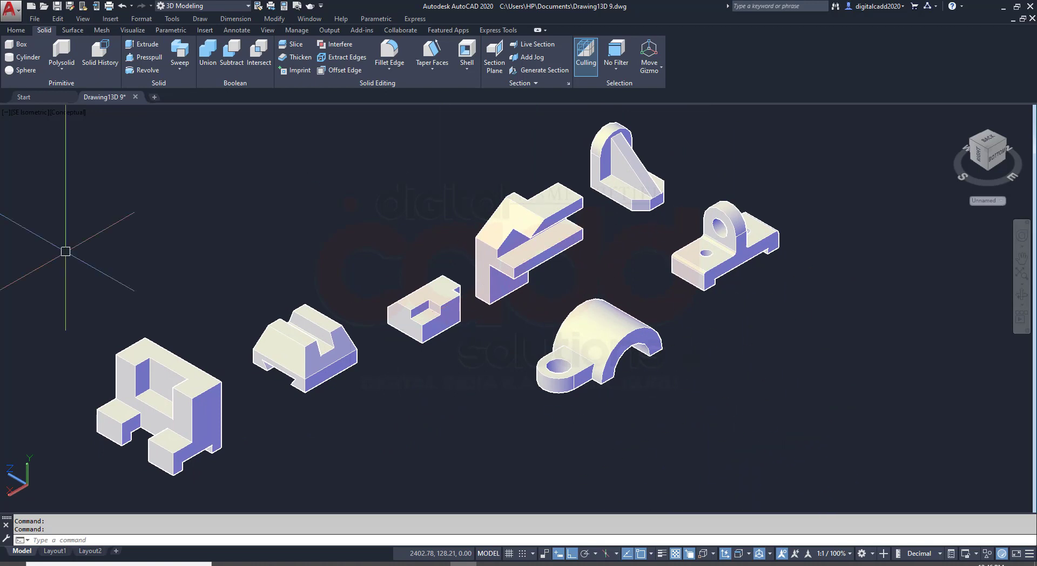
left_click(15, 30)
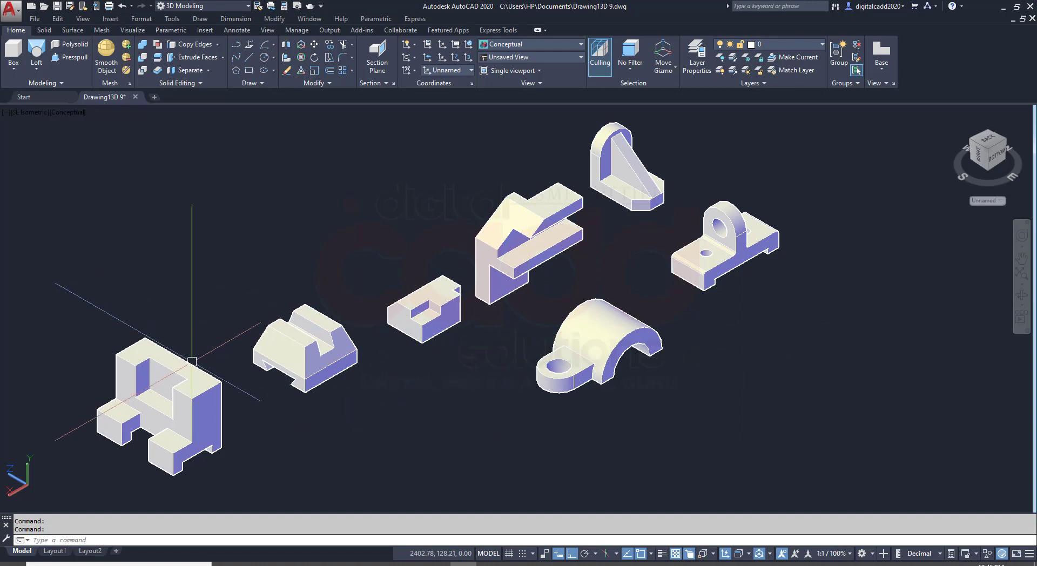
- Colour the leftmost stepped block red and the slotted block yellow in Properties
left_click(215, 386)
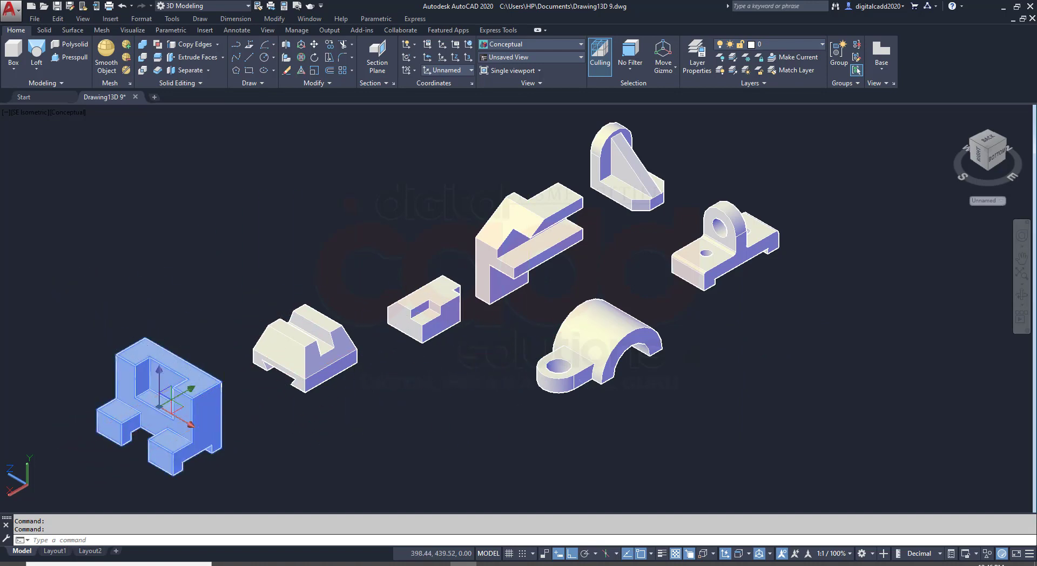
key("ctrl+1")
left_click(216, 68)
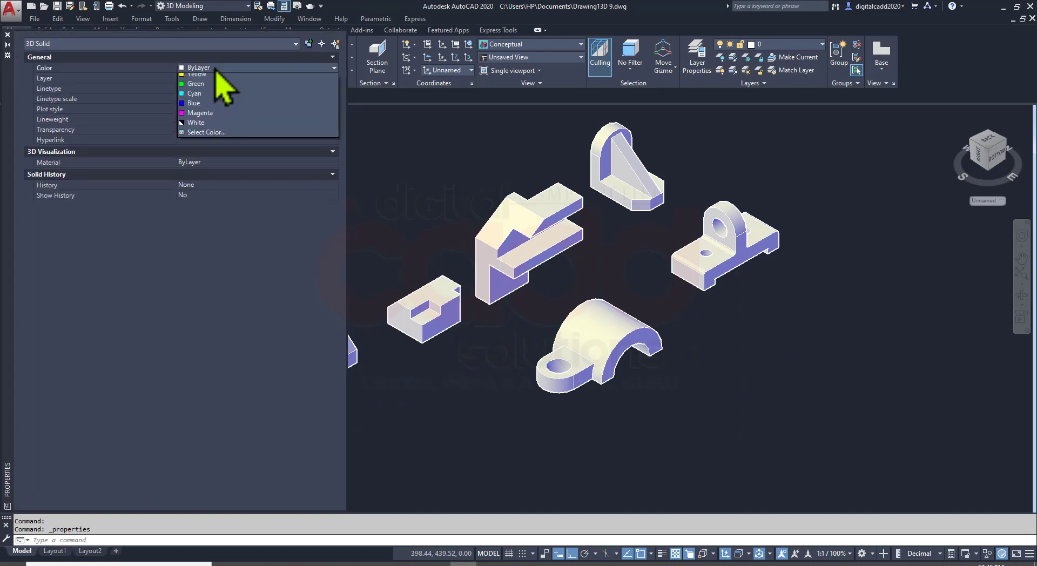
left_click(208, 98)
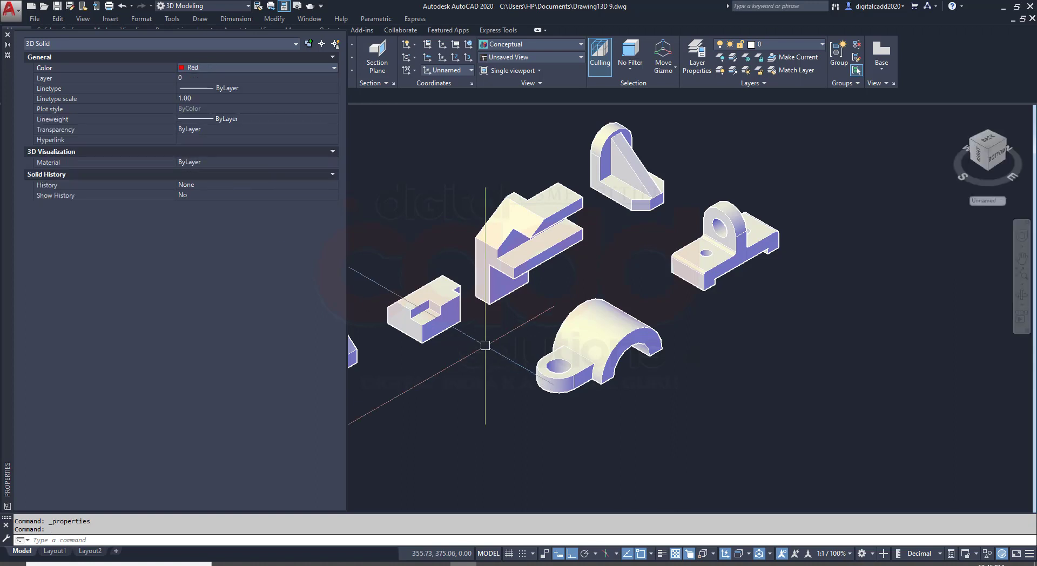
key("Escape")
key("Escape")
middle_click_drag(468, 360, 659, 345)
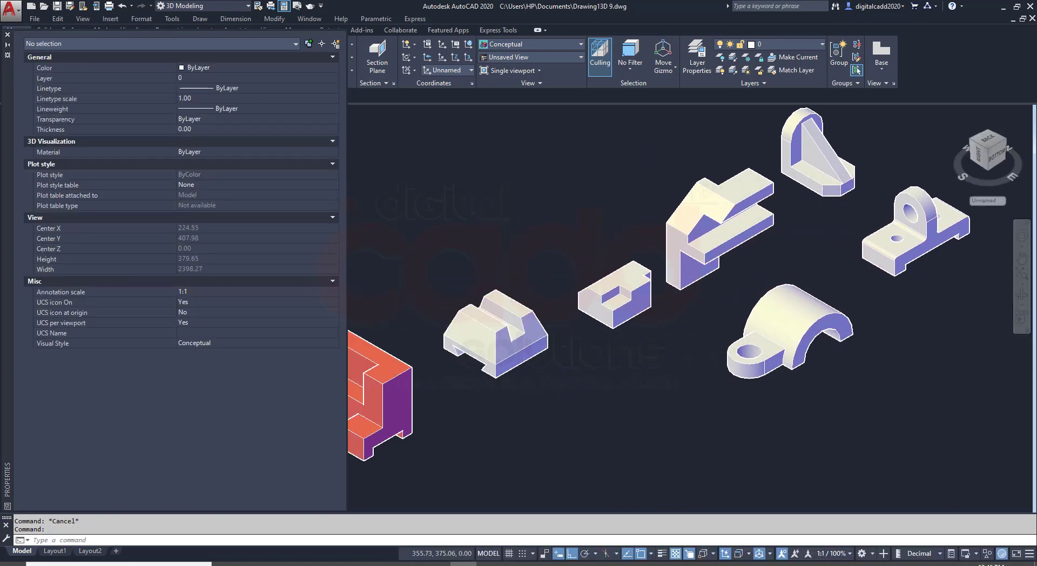
left_click(495, 330)
left_click(238, 67)
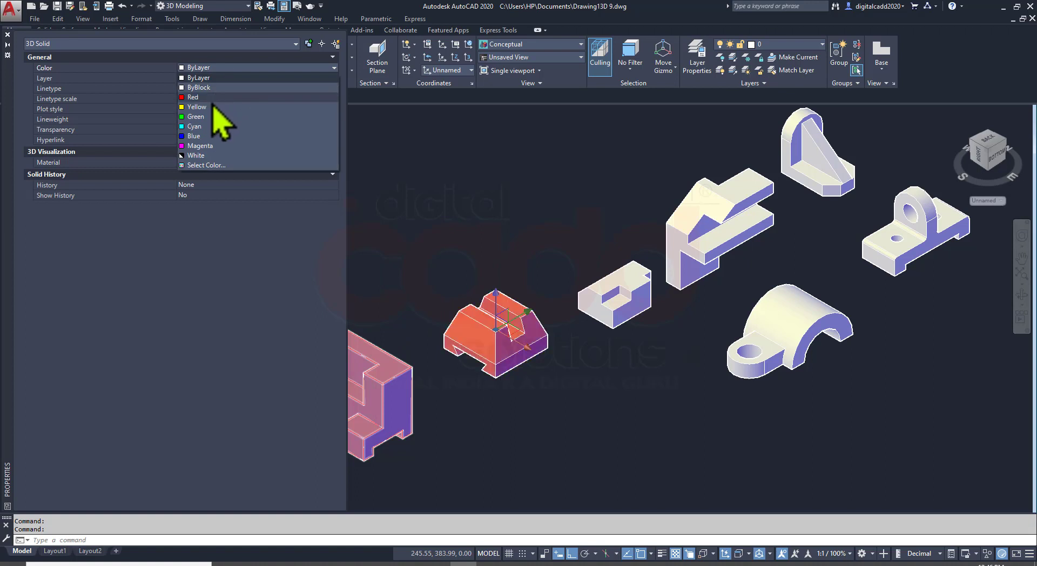
left_click(214, 109)
left_click(608, 294)
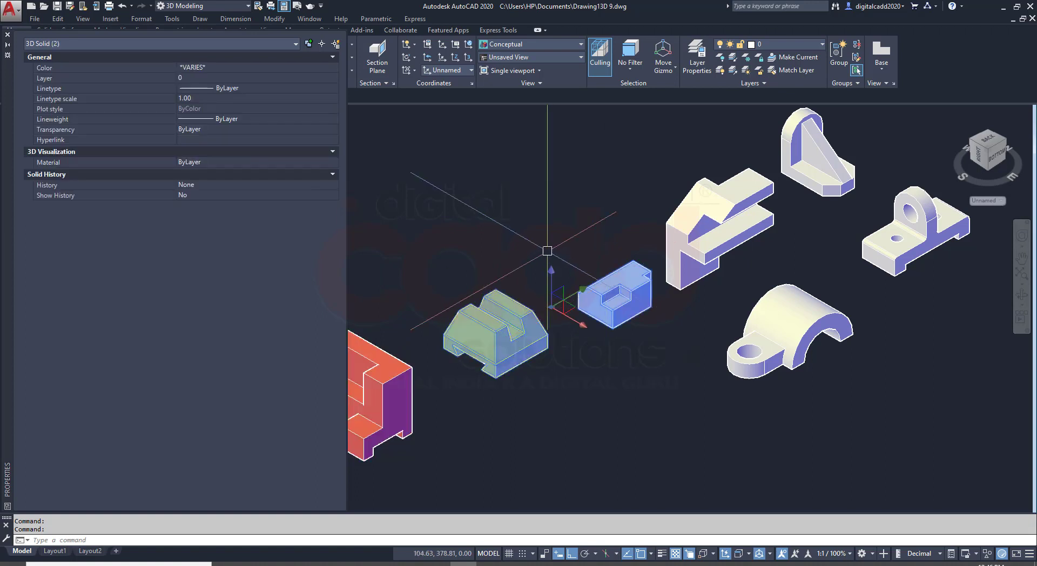
key("Escape")
- Colour the small notched block green and the L-shaped solid cyan
left_click(621, 297)
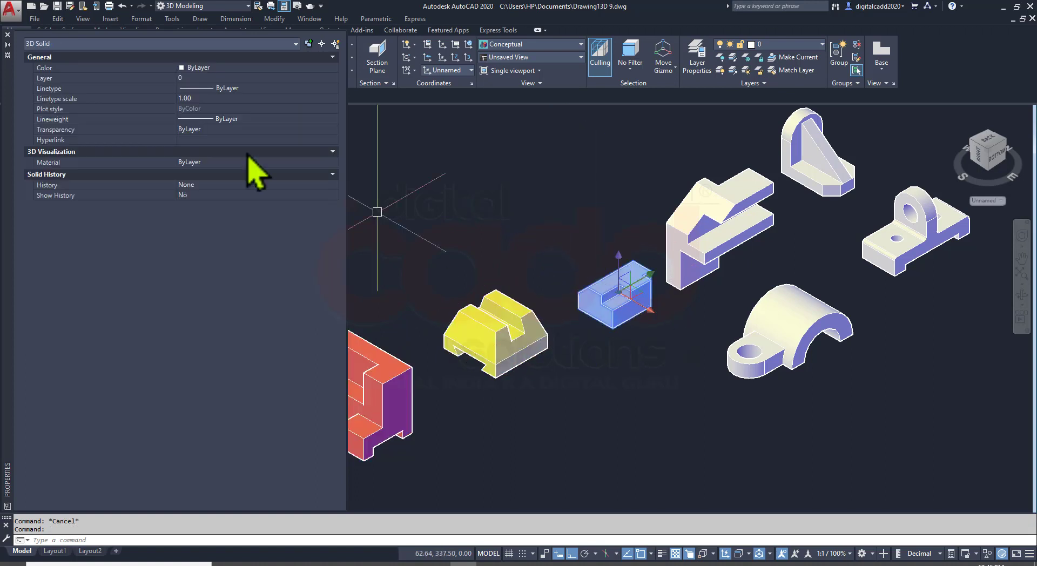
left_click(238, 68)
left_click(238, 119)
key("Escape")
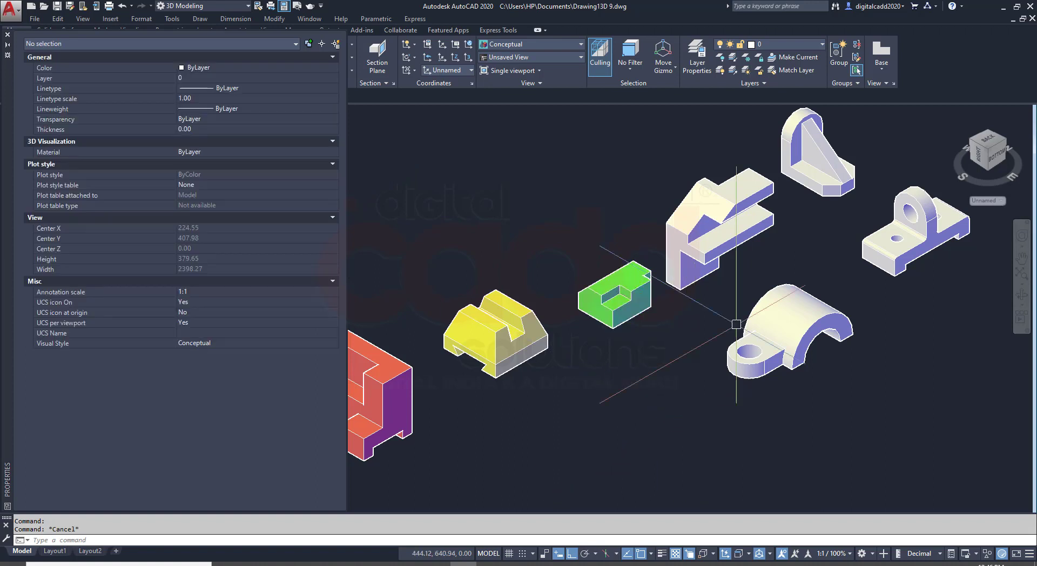
left_click(727, 235)
left_click(260, 69)
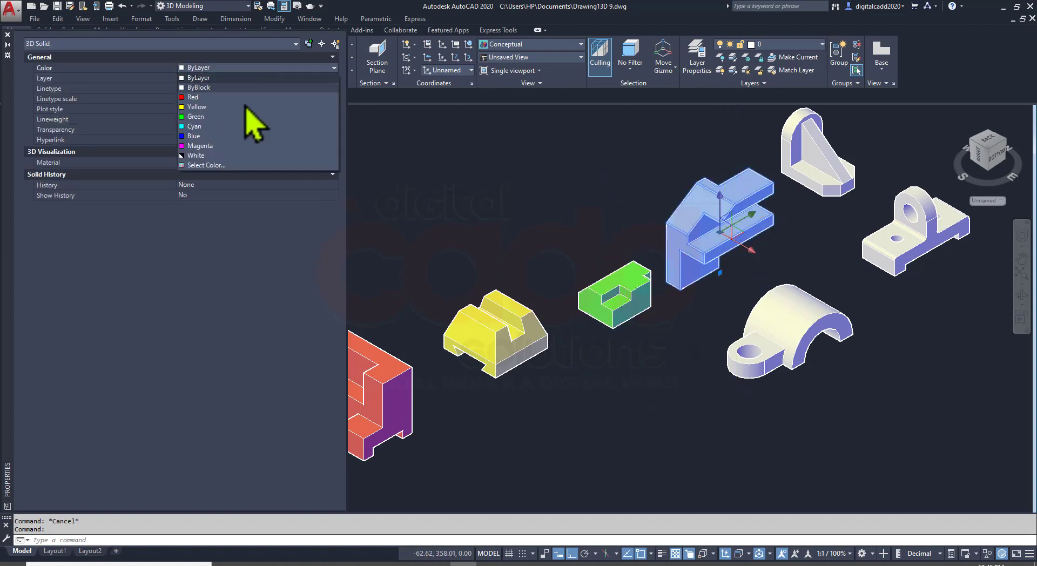
left_click(221, 130)
key("Escape")
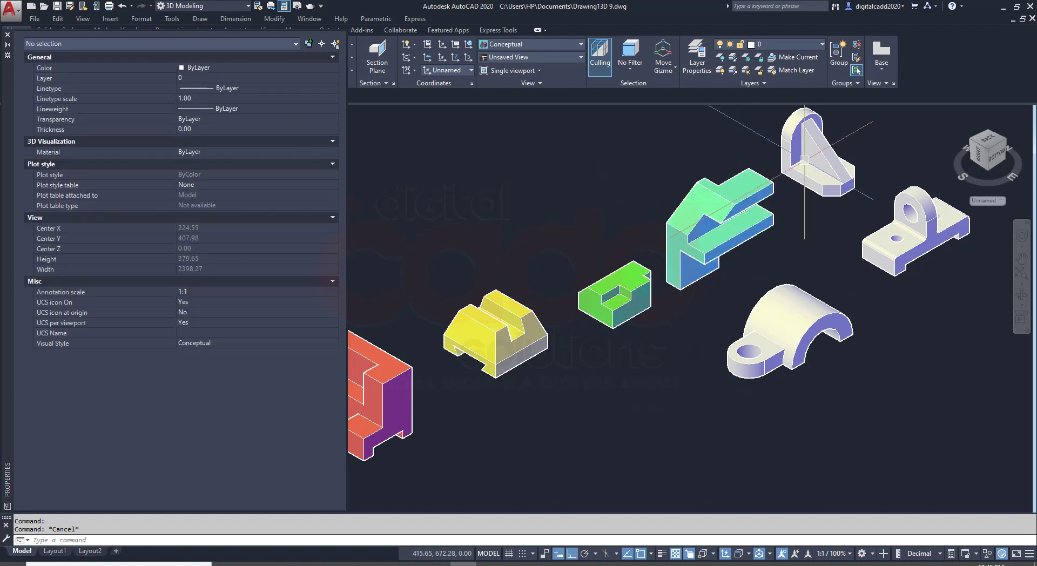
- Give the triangular bracket orange colour 32
left_click(813, 154)
left_click(286, 68)
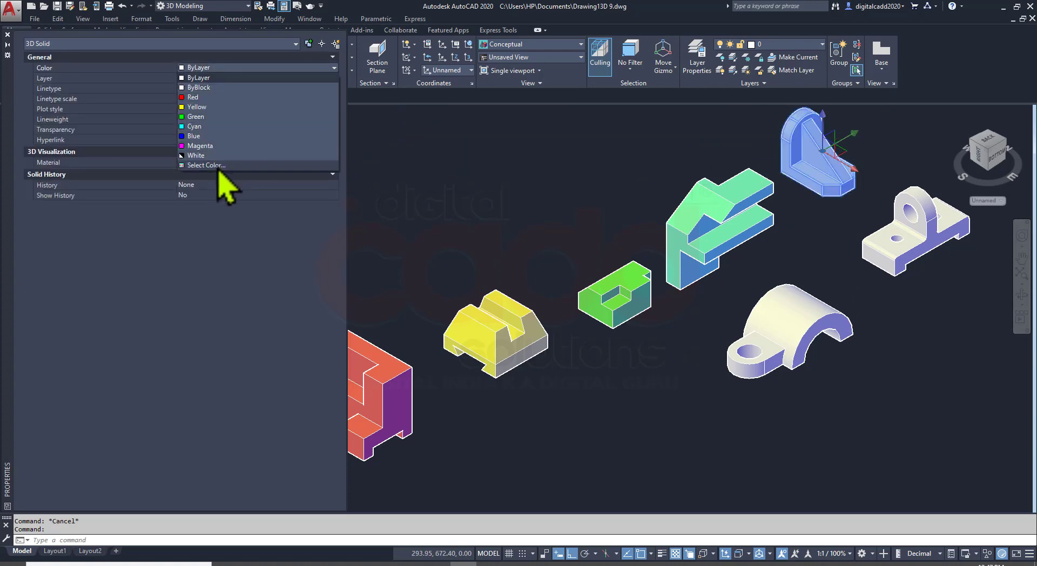
left_click(219, 166)
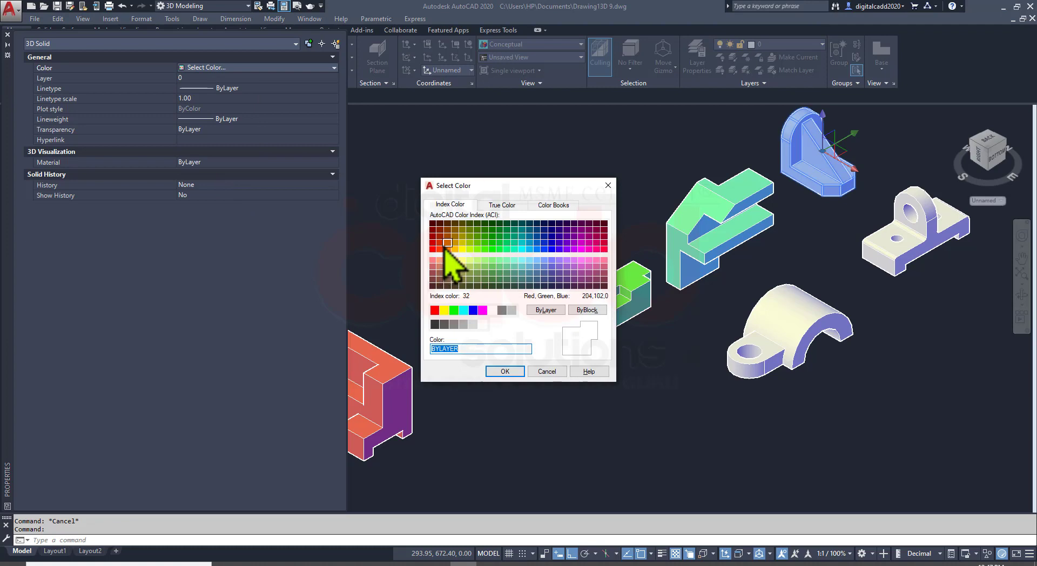
left_click(446, 243)
left_click(506, 371)
key("Escape")
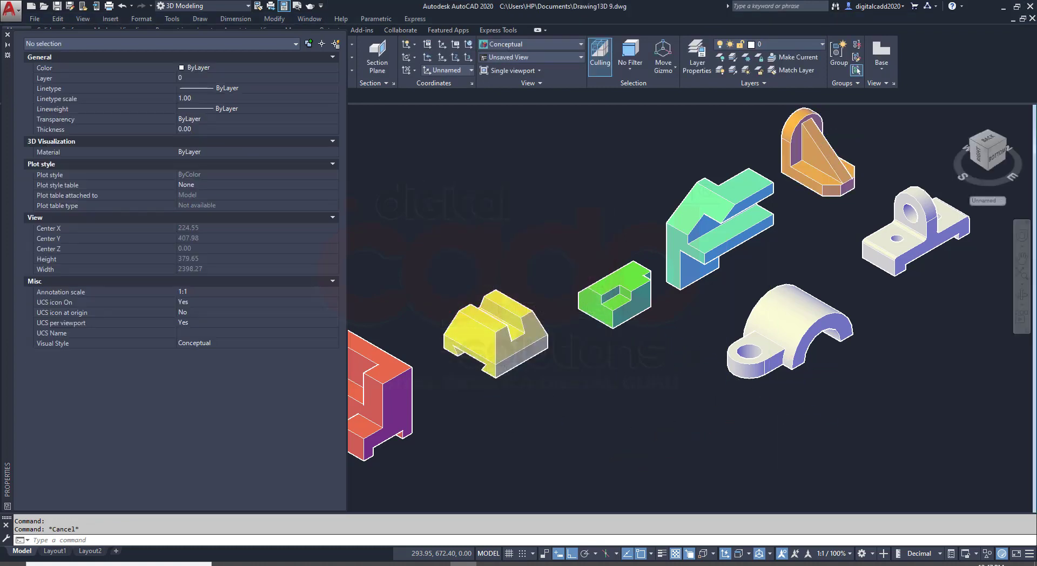
- Give the pillow block teal colour 142
middle_click_drag(811, 243, 621, 251)
left_click(744, 260)
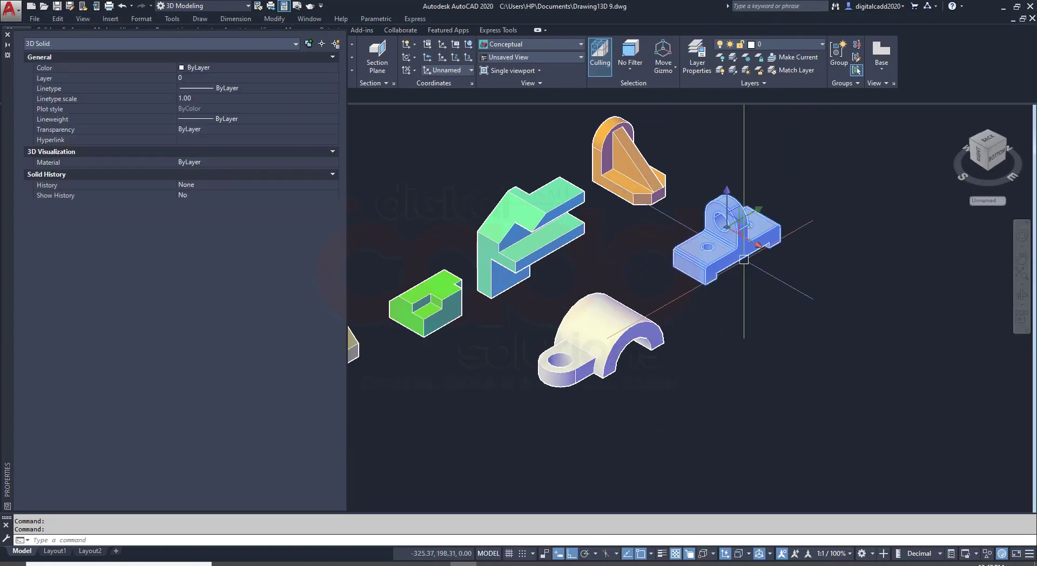
left_click(229, 68)
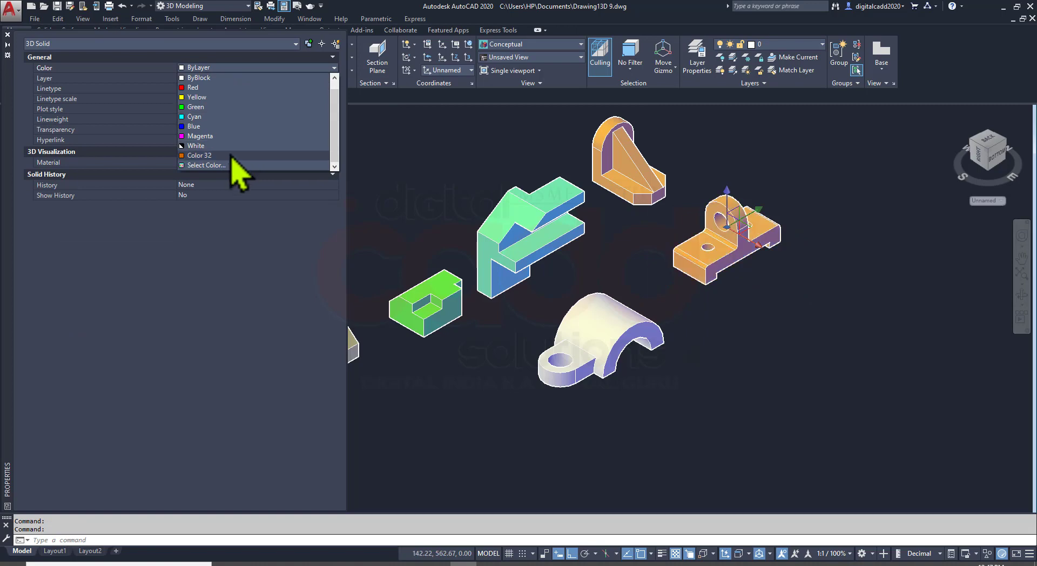
left_click(232, 165)
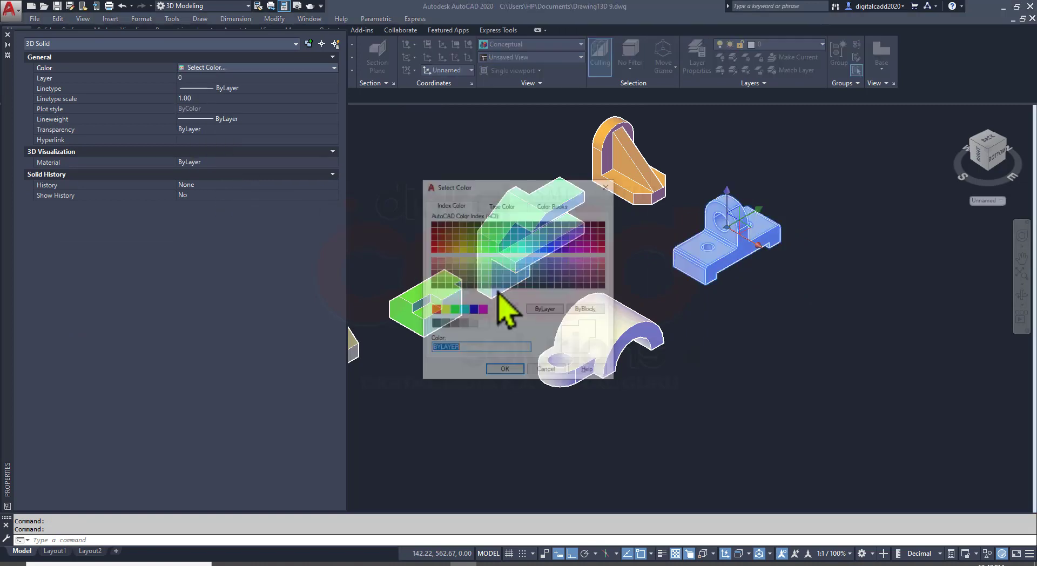
left_click(529, 243)
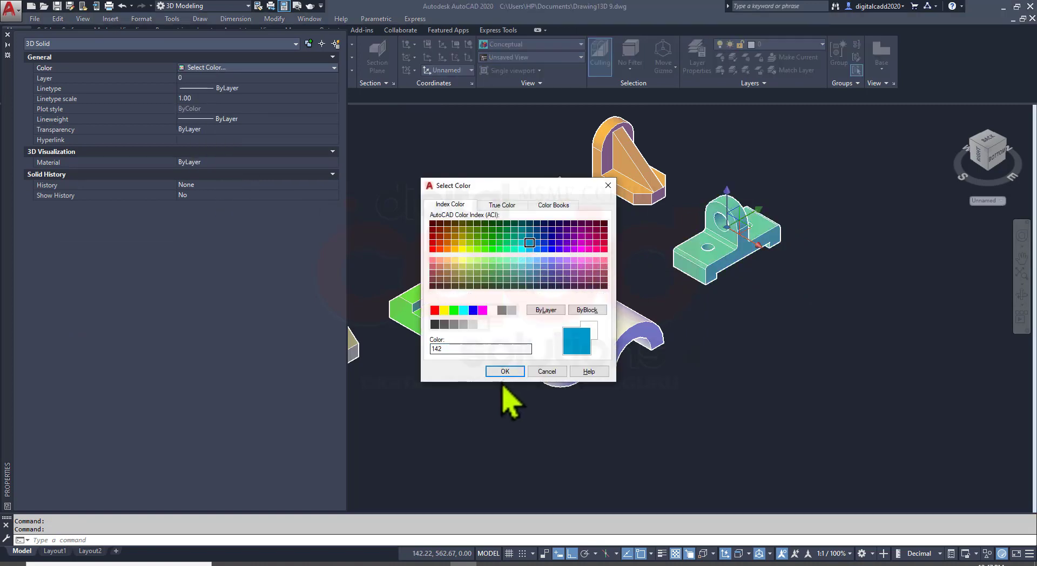
left_click(505, 371)
key("Escape")
- Give the saddle clamp colour 71 and close the Properties palette
left_click(609, 342)
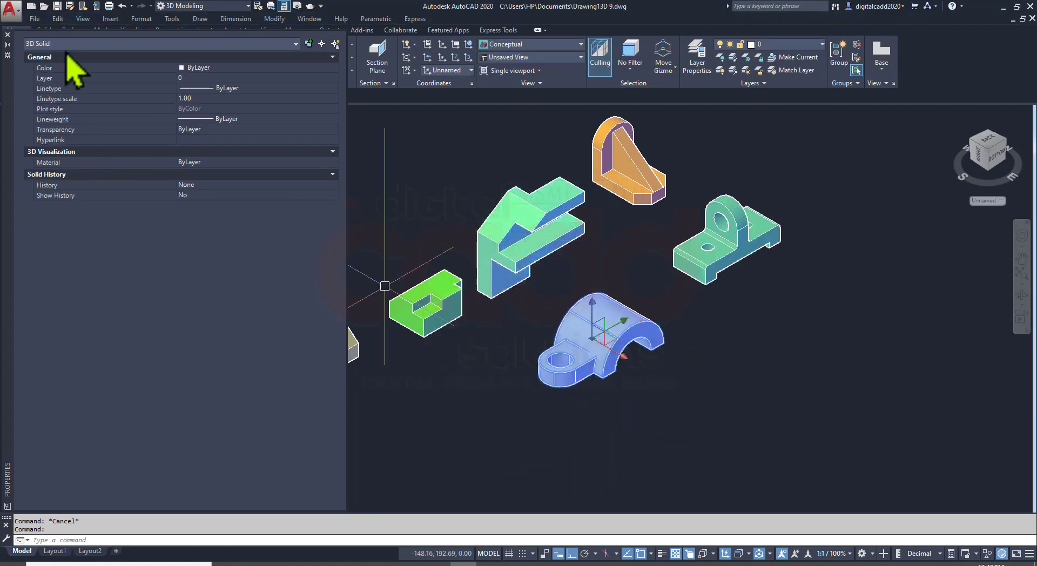
left_click(204, 70)
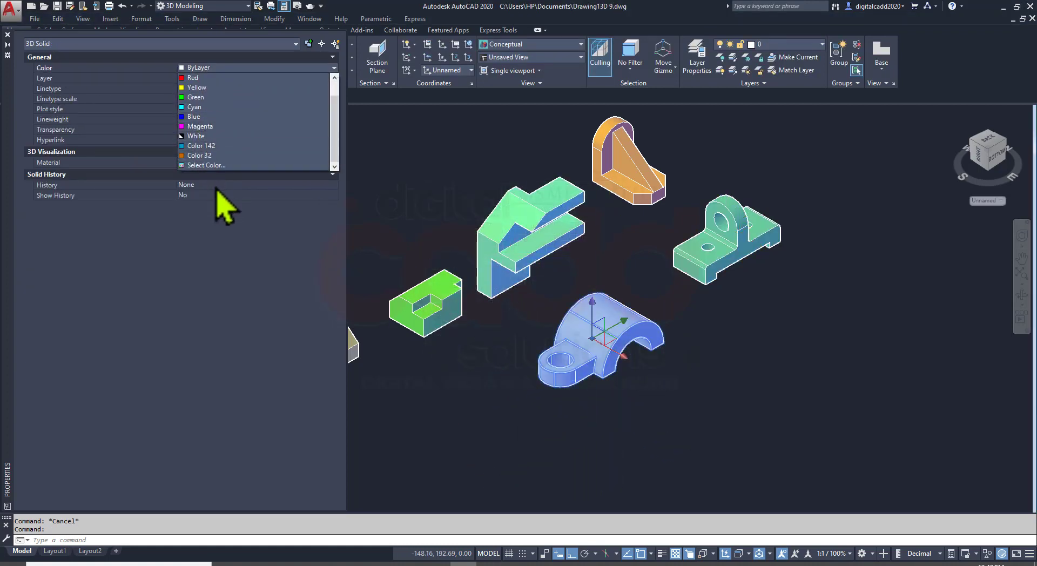
left_click(215, 165)
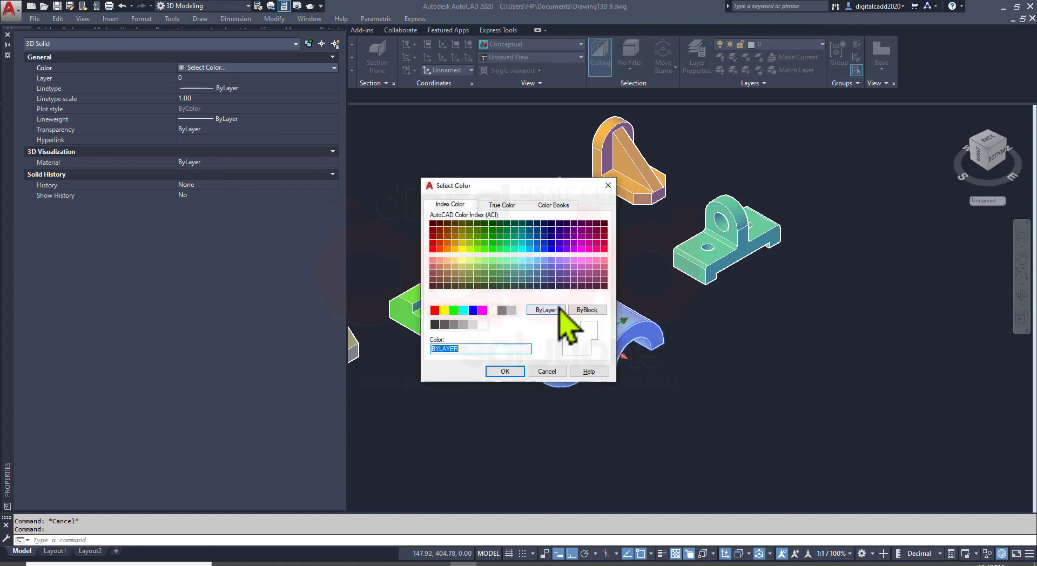
left_click(477, 260)
left_click(503, 371)
key("Escape")
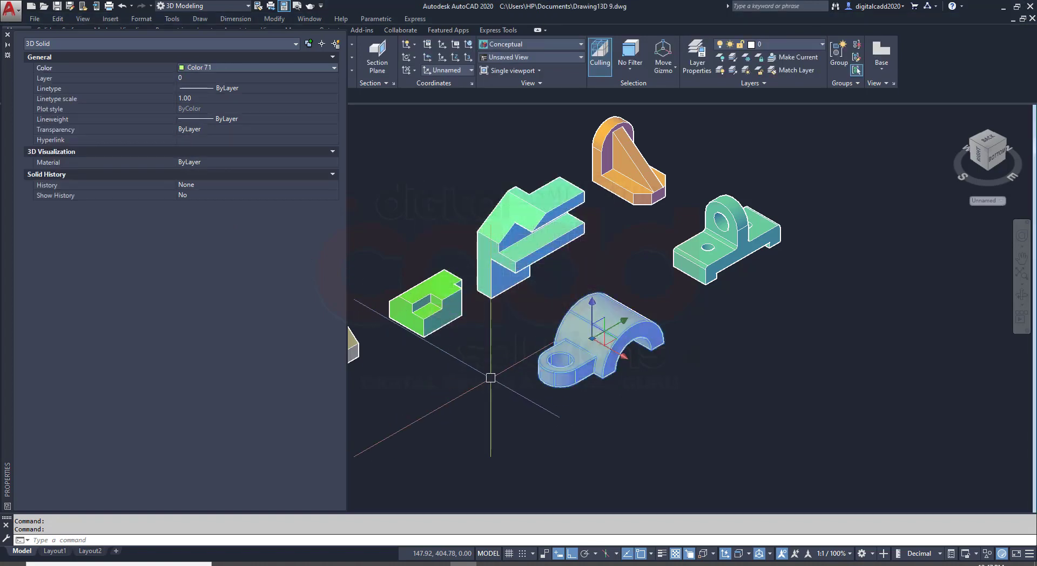
left_click(8, 35)
middle_click_drag(463, 301, 434, 309)
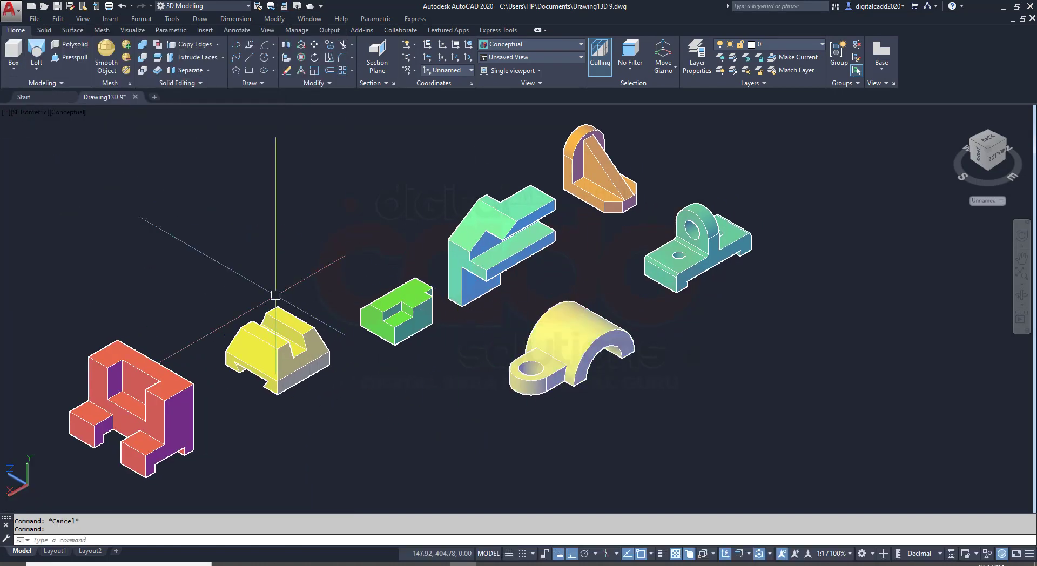
- Set the viewport visual style to Realistic
left_click(73, 112)
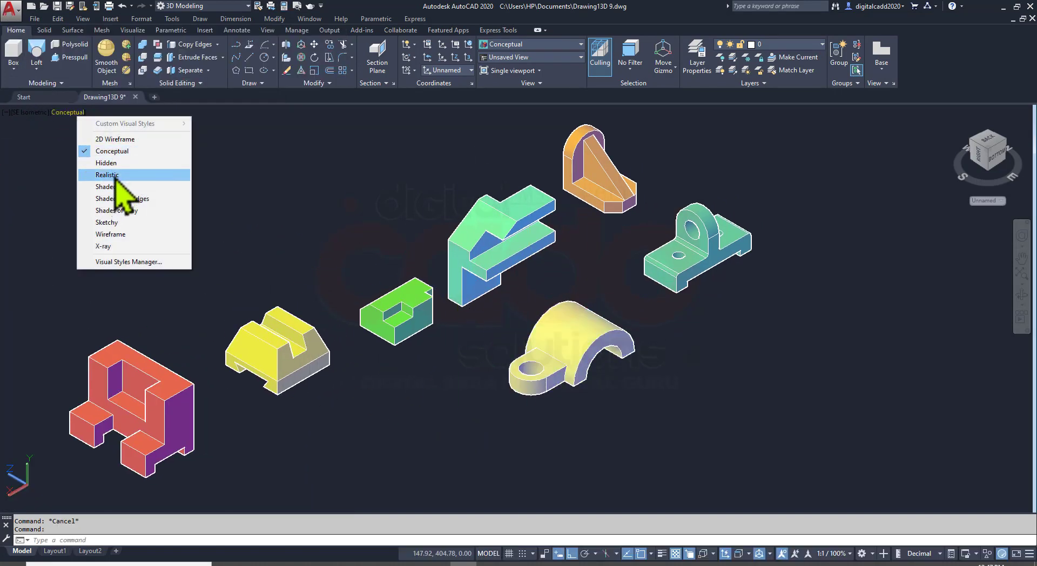
left_click(107, 175)
middle_click_drag(519, 342, 542, 332)
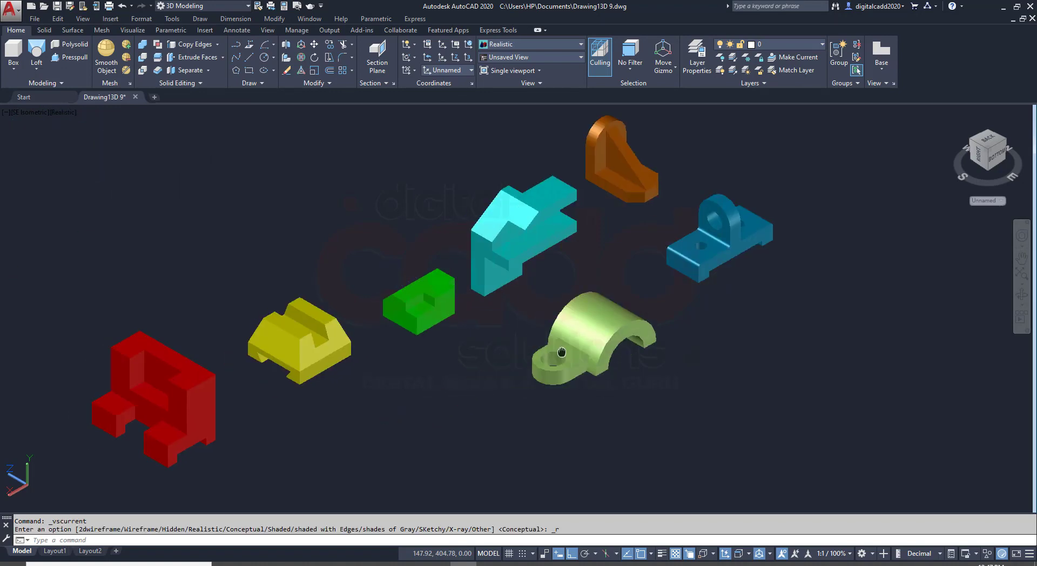
- Move the red solid toward the lower right, nearer the other parts
left_click(208, 417)
left_click_drag(216, 411, 477, 432)
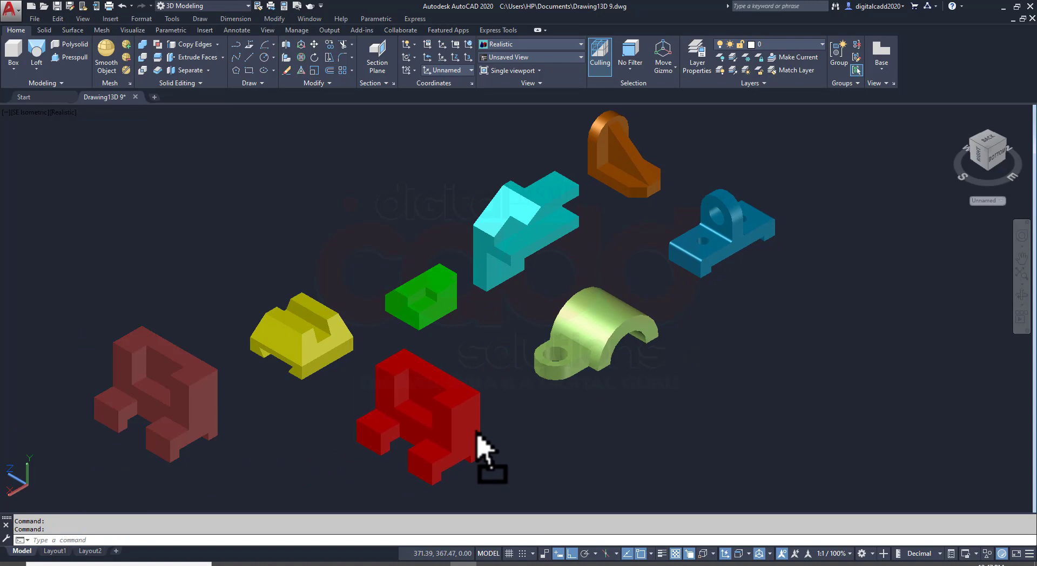
middle_click_drag(707, 347, 604, 368)
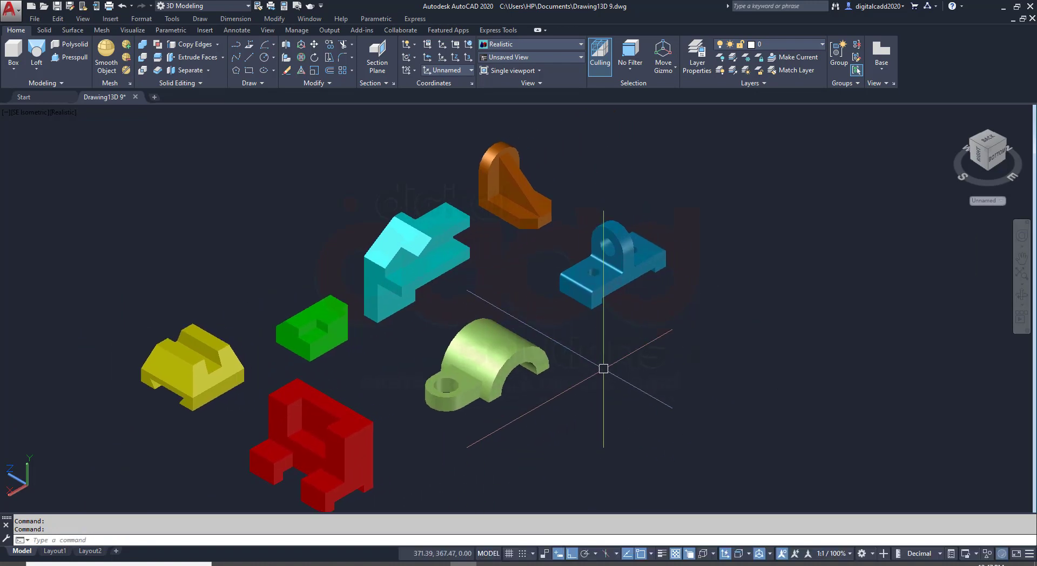
left_click(426, 258)
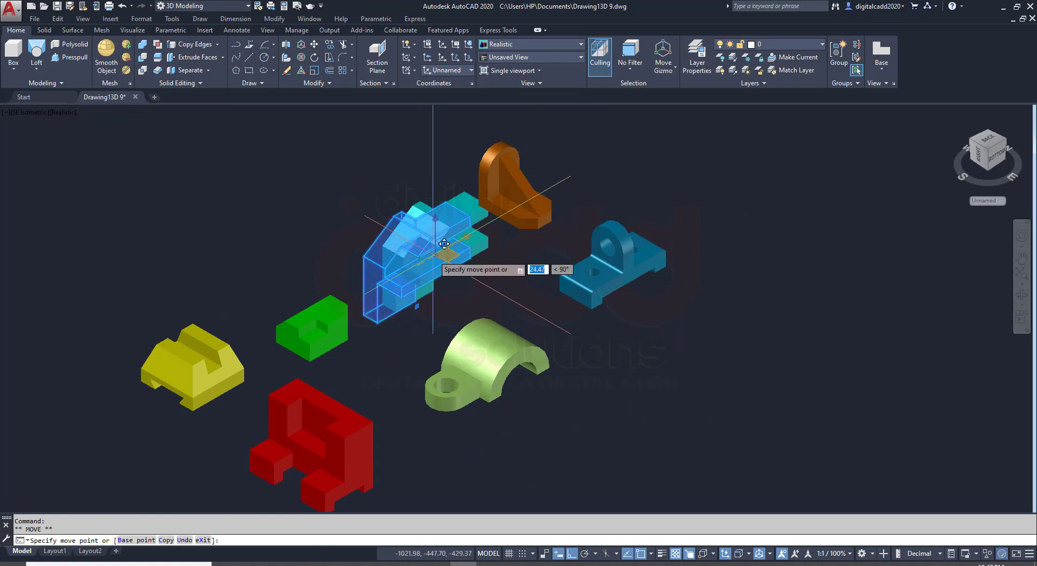
key("Escape")
scroll(475, 240, "up", 2)
scroll(475, 249, "up", 2)
key("Escape")
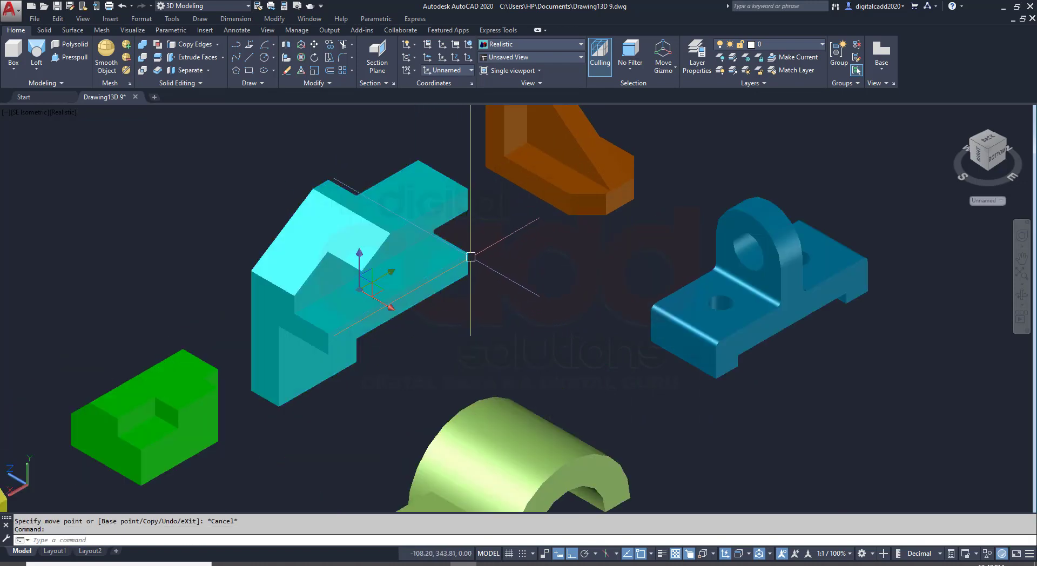
- Move the green, yellow and red parts into a tighter group
left_click(178, 421)
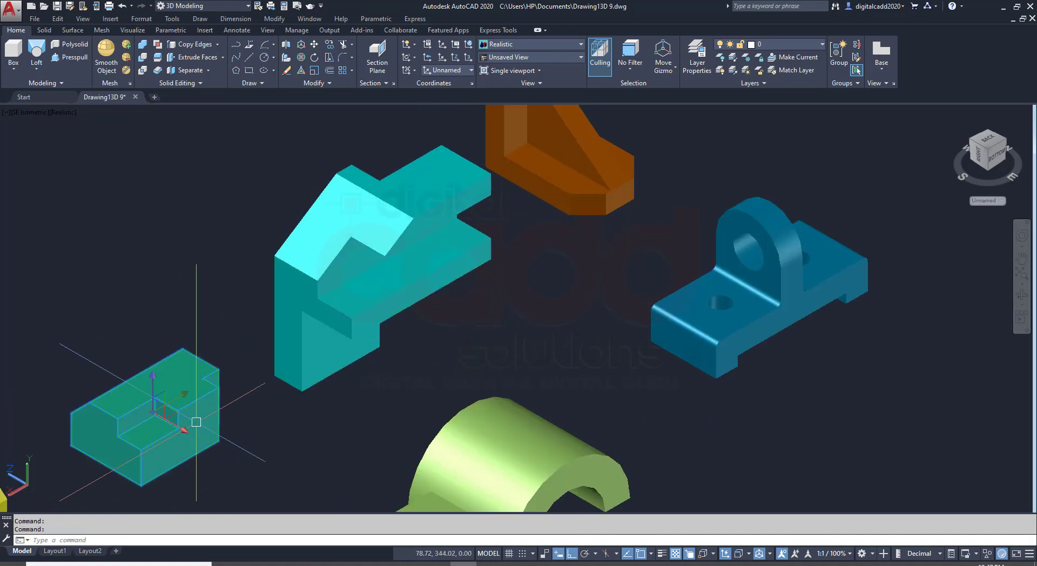
left_click_drag(207, 427, 598, 317)
scroll(590, 313, "down", 4)
scroll(308, 347, "up", 3)
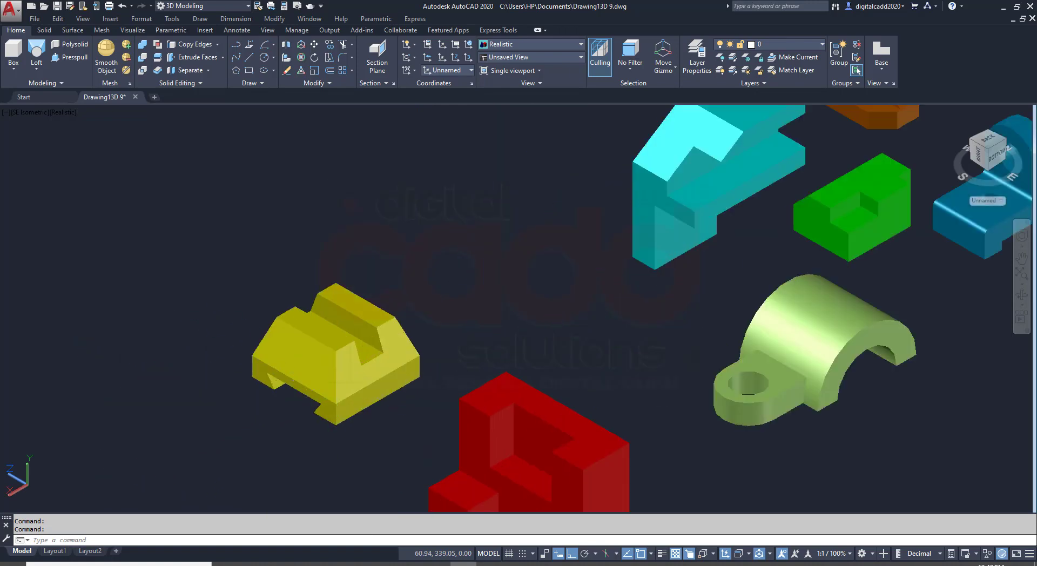
left_click(389, 382)
left_click_drag(389, 382, 543, 329)
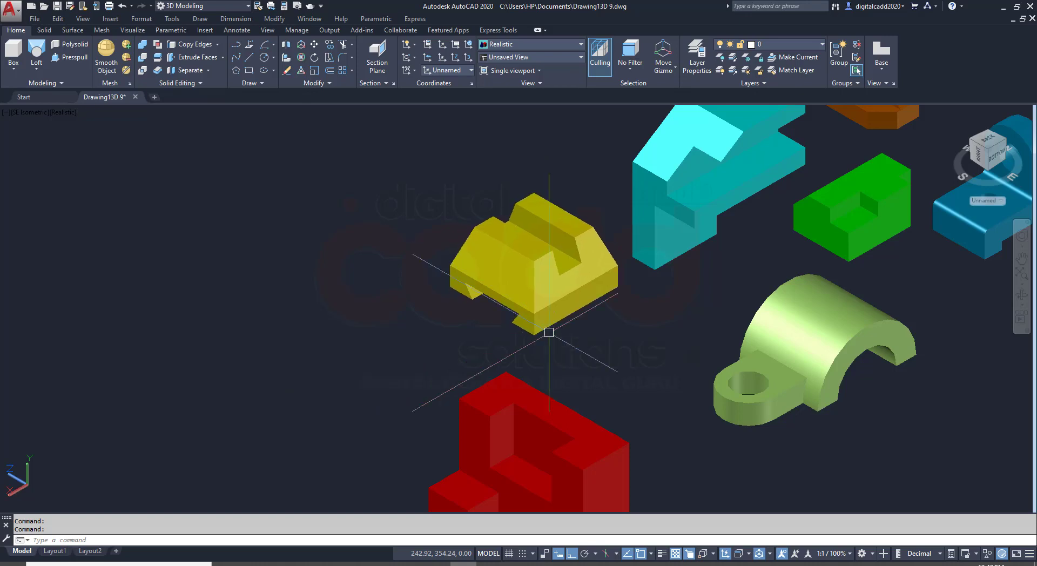
middle_click_drag(549, 331, 370, 290)
left_click(351, 358)
left_click_drag(355, 421, 423, 395)
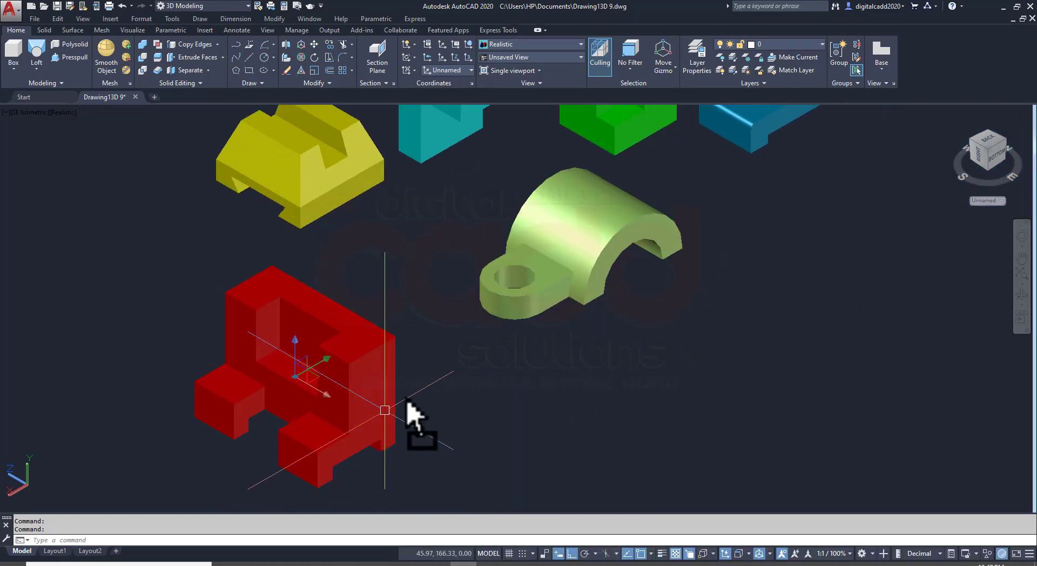
scroll(569, 330, "down", 5)
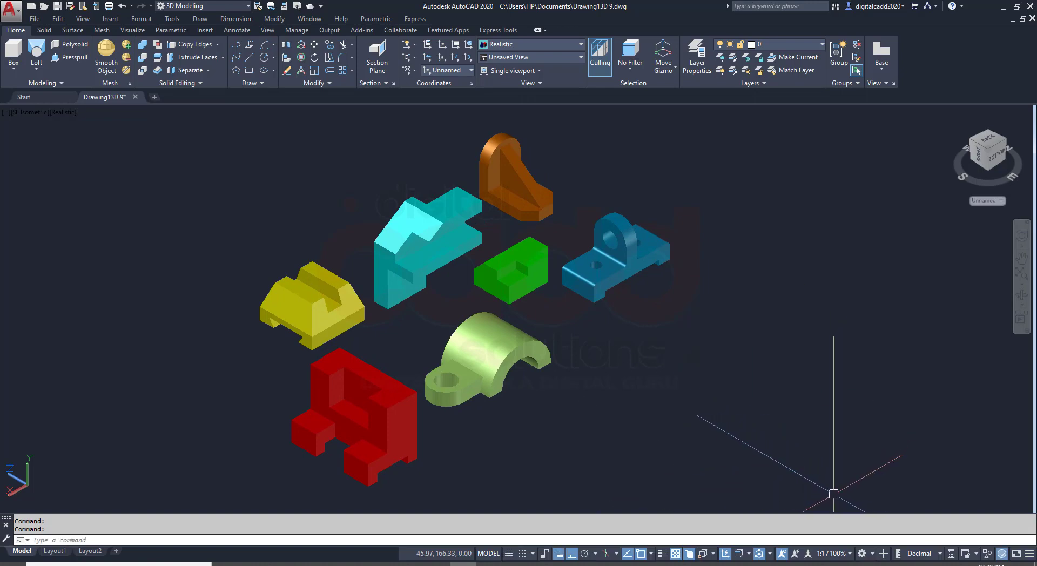
- Turn on Clean Screen (Ctrl+0) and frame the grouped parts
key("ctrl+0")
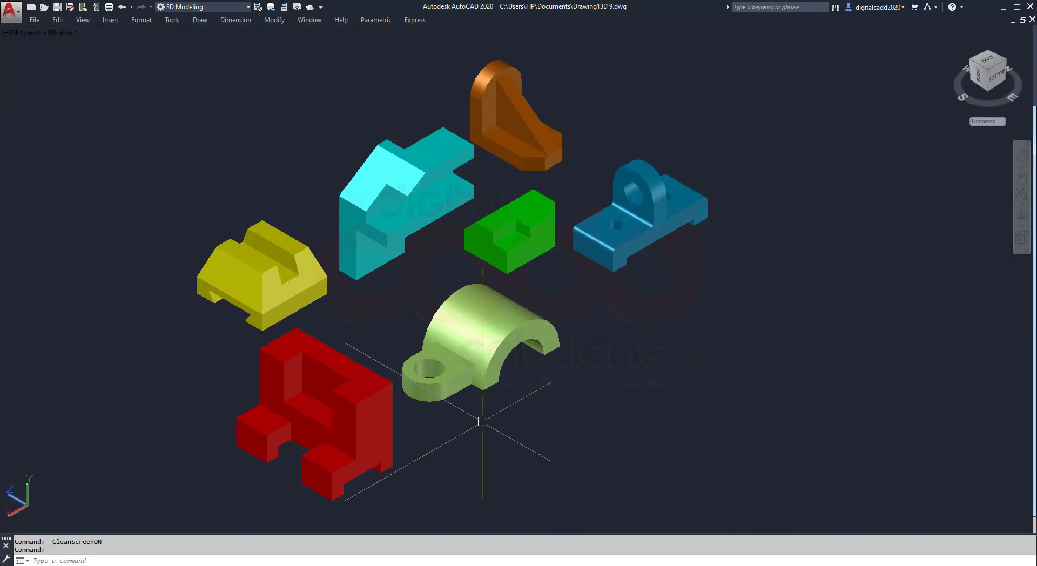
scroll(535, 275, "up", 2)
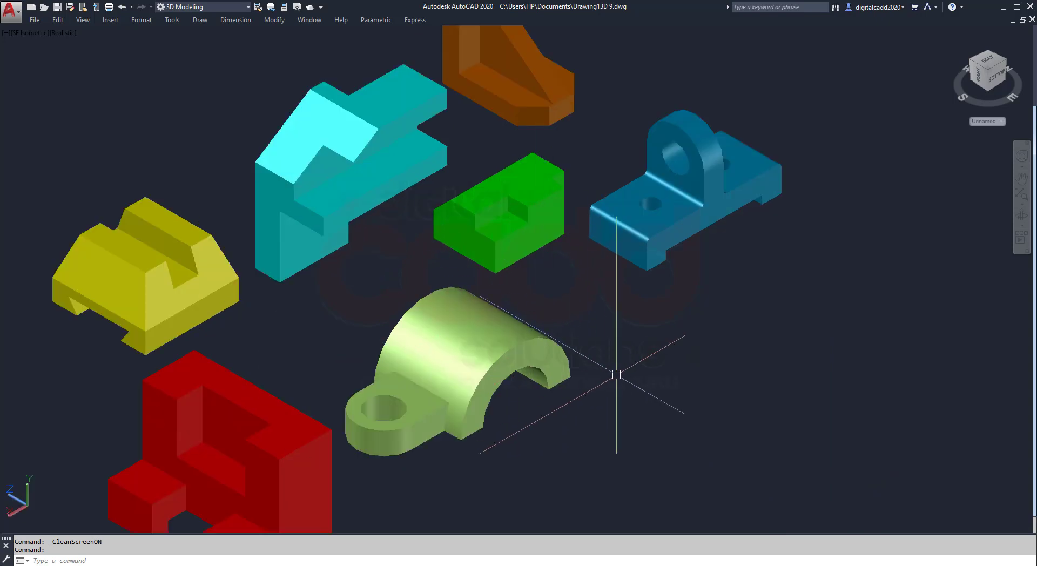
mouse_move(618, 375)
middle_mouse_down()
mouse_move(737, 512)
mouse_move(592, 399)
middle_mouse_up()
scroll(528, 402, "down", 2)
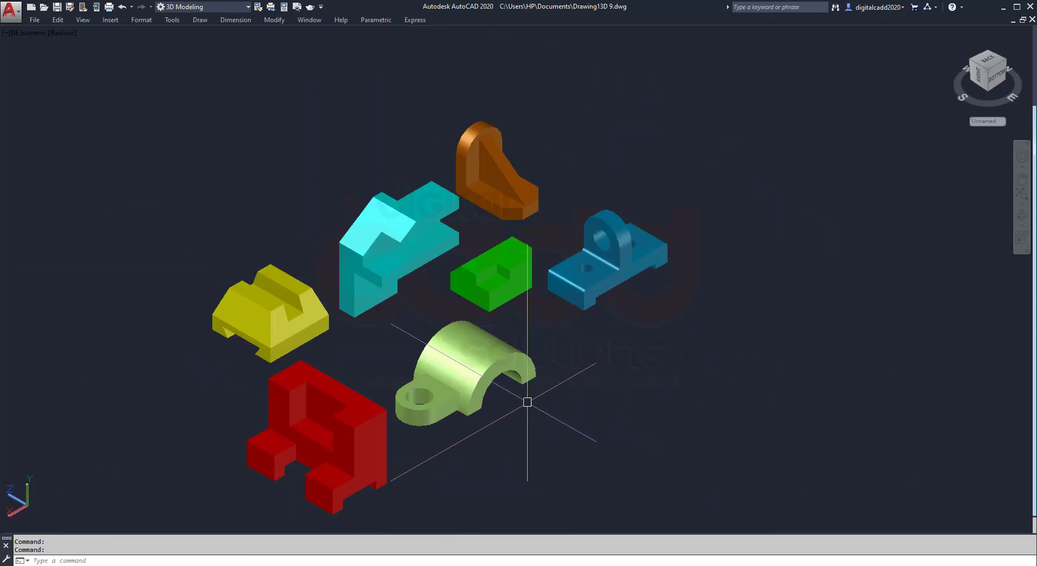